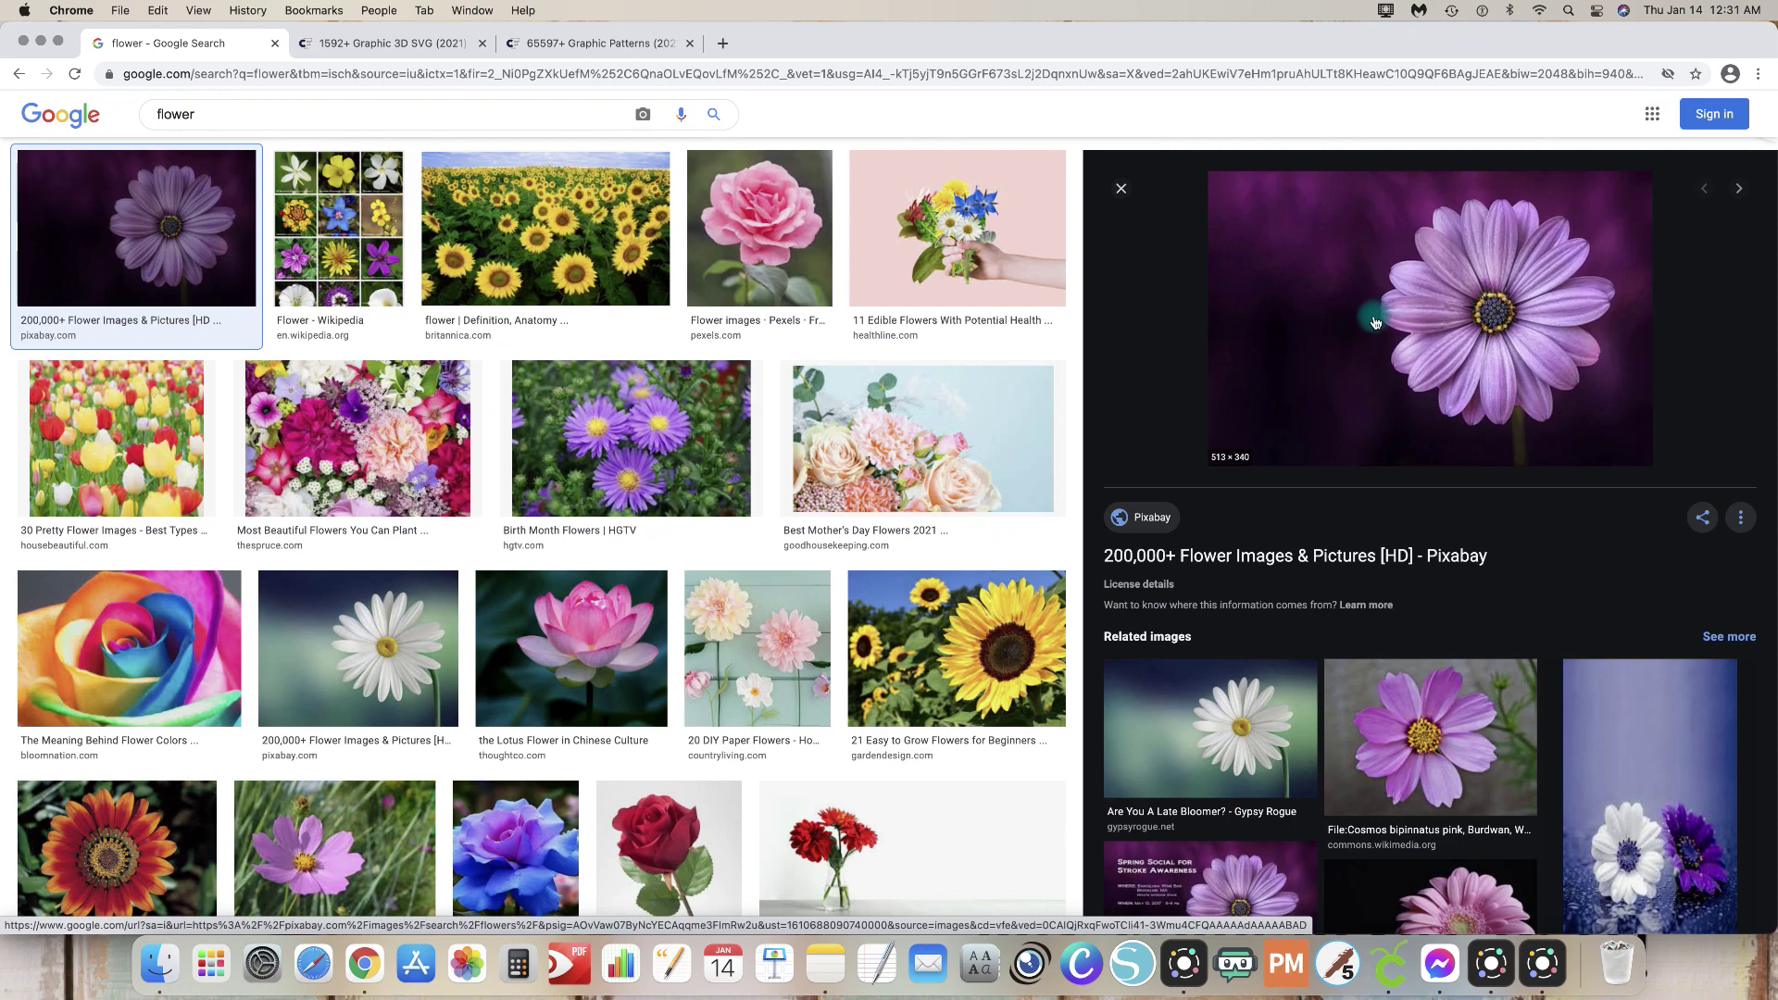
# Step: Open the Pixabay source of the purple flower result and go to the purple petaled flower photo's page
pyautogui.click(1374, 322)
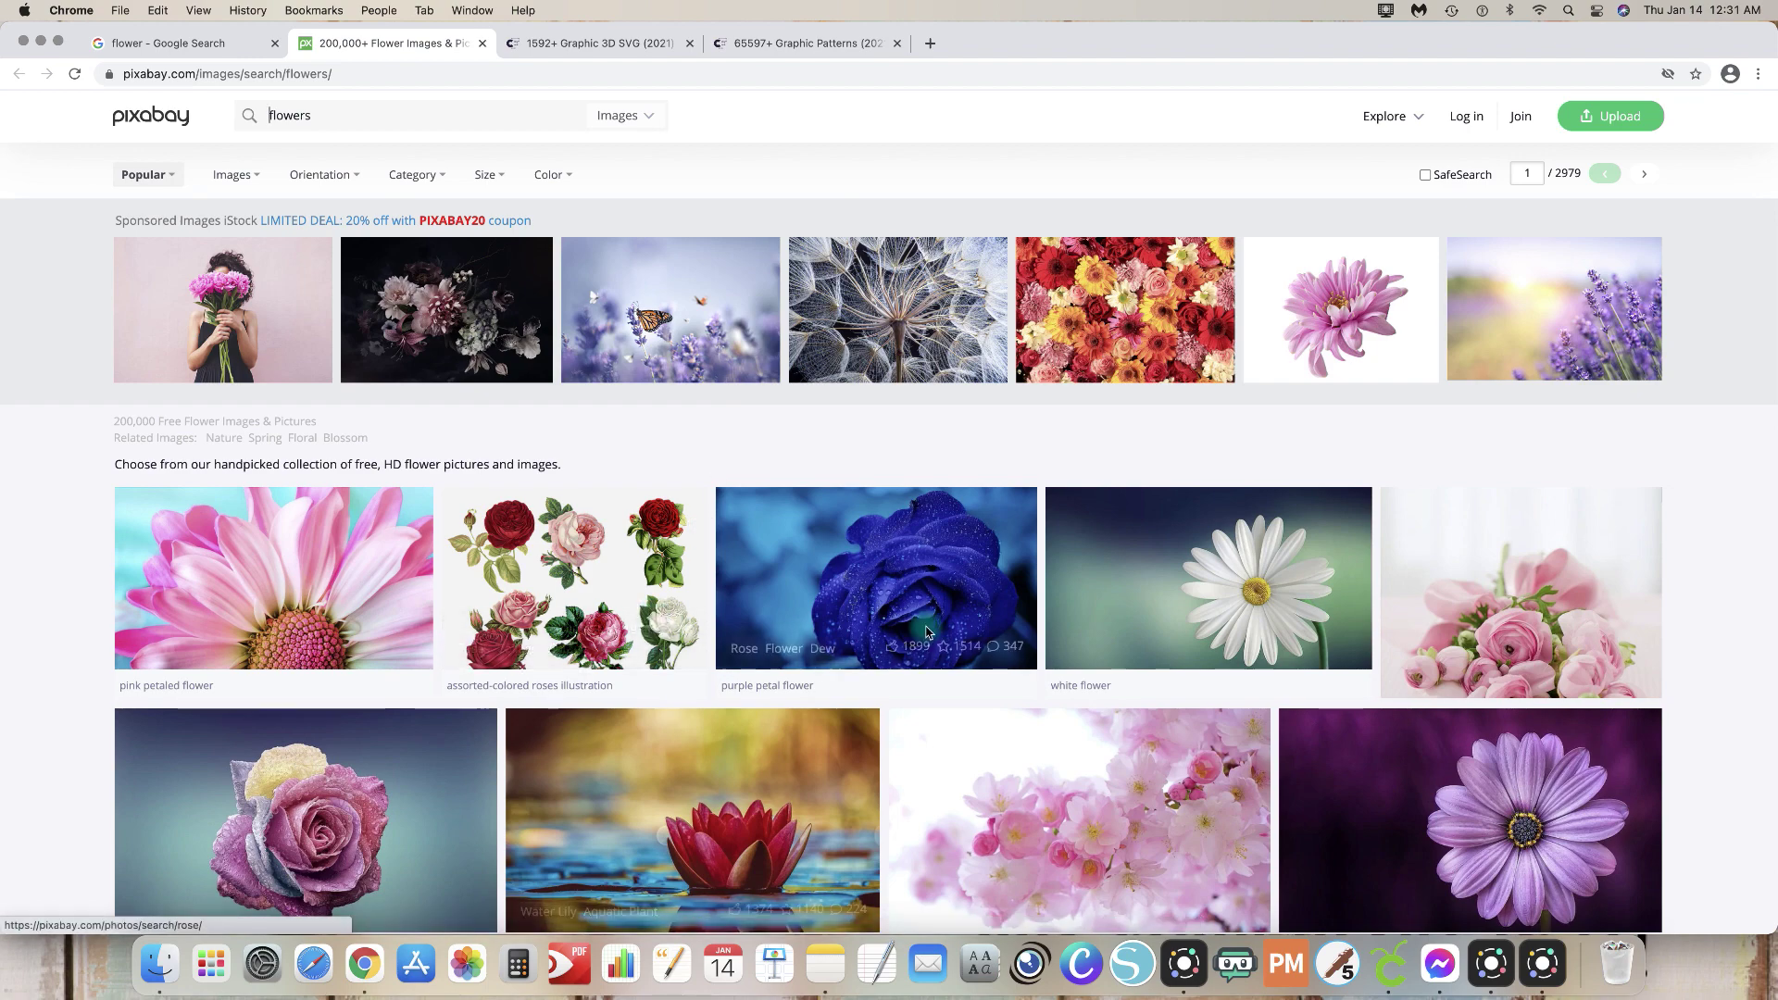
pyautogui.scroll(-4, 1508, 640)
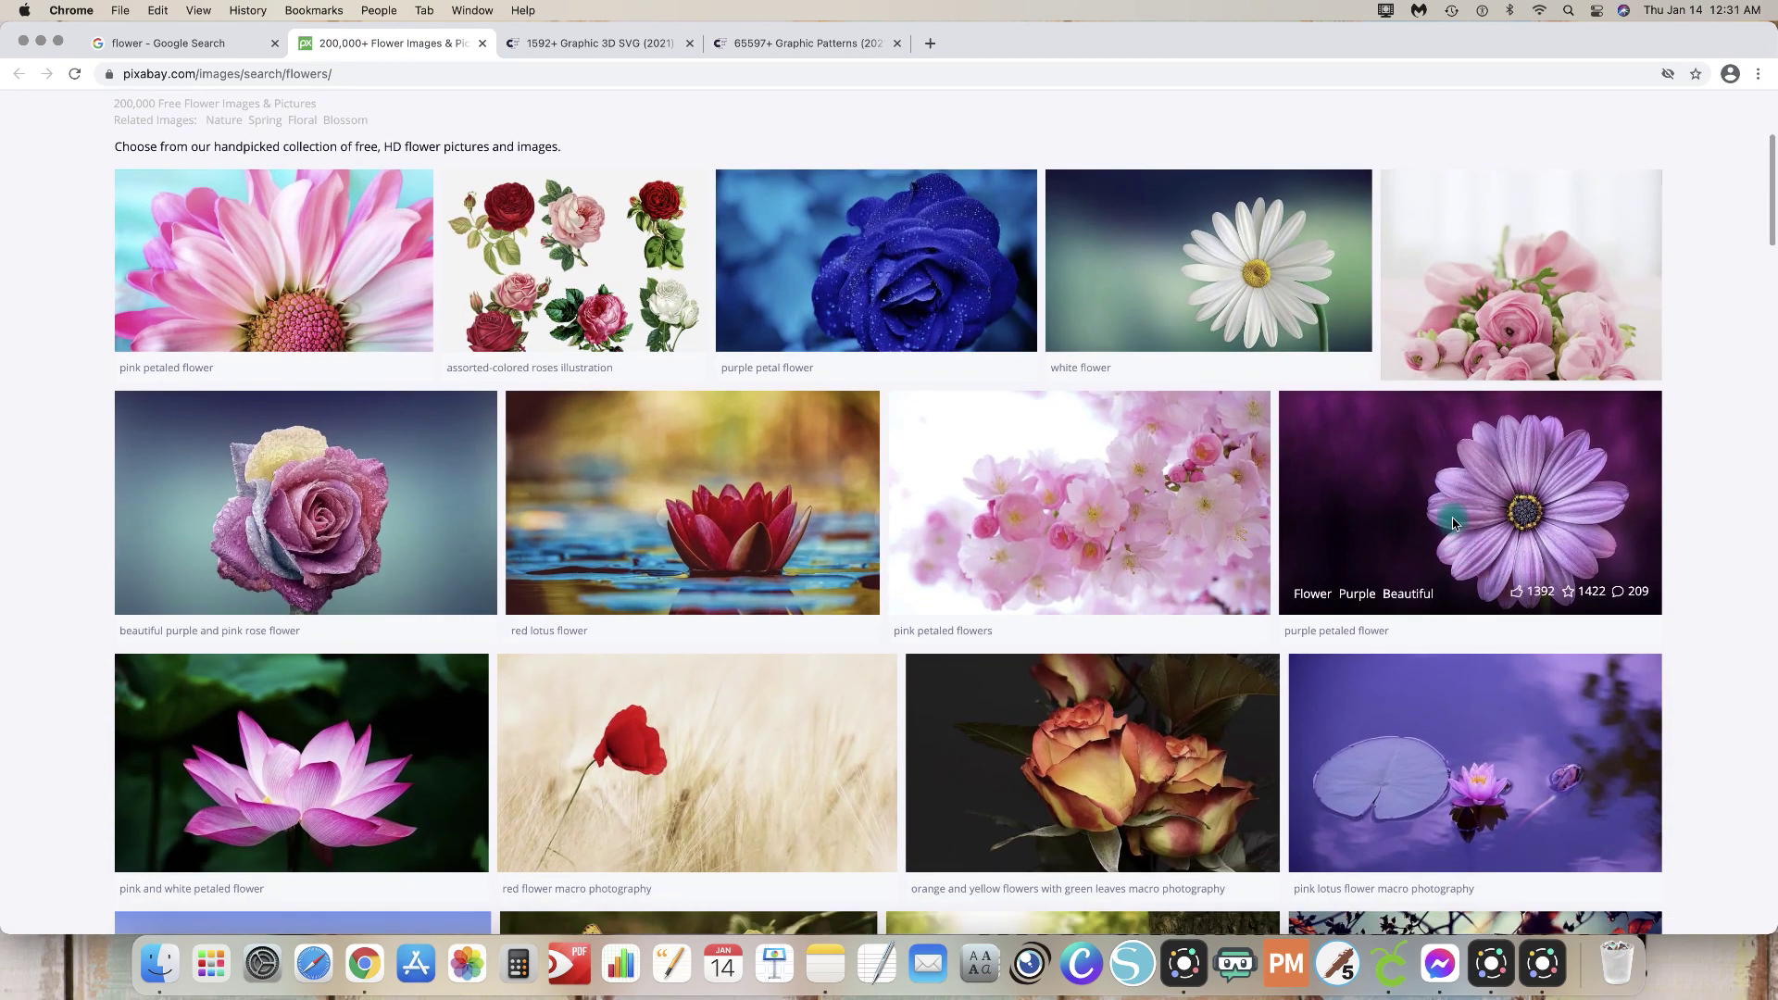
pyautogui.rightClick(1426, 516)
pyautogui.click(1424, 516)
pyautogui.click(1424, 516)
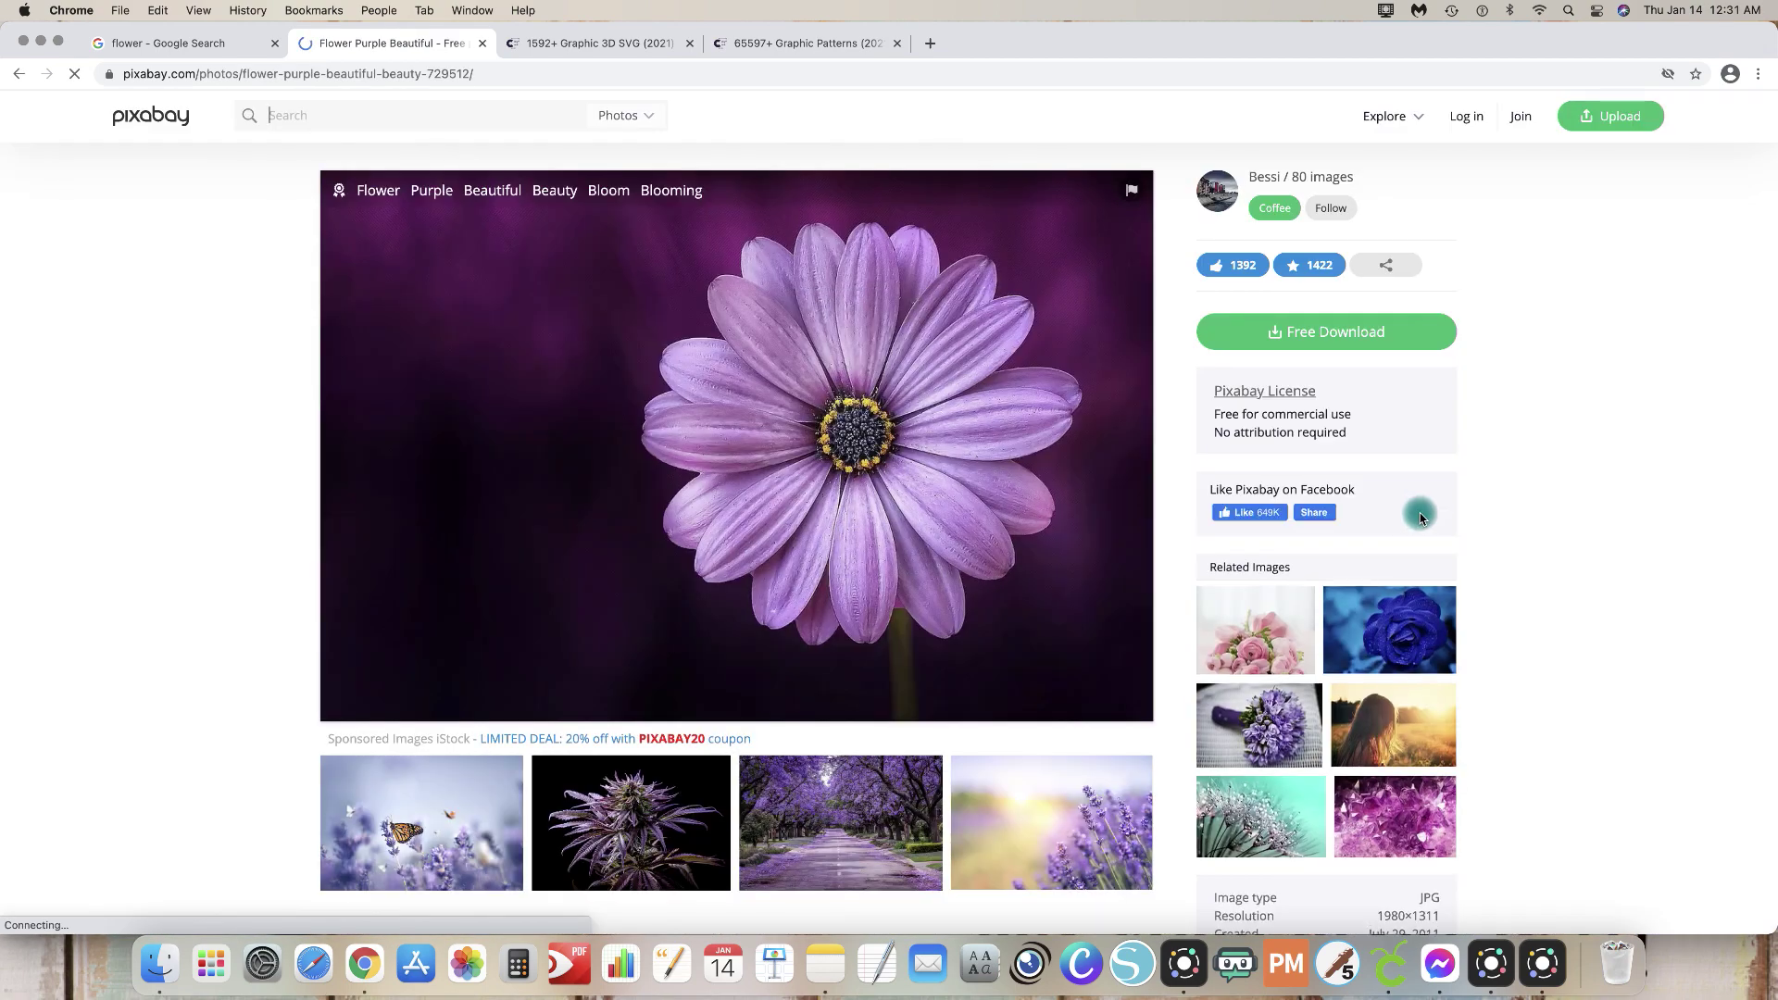
# Step: Request the free download of the purple flower photo as a 1920×1271 JPG
pyautogui.click(1311, 469)
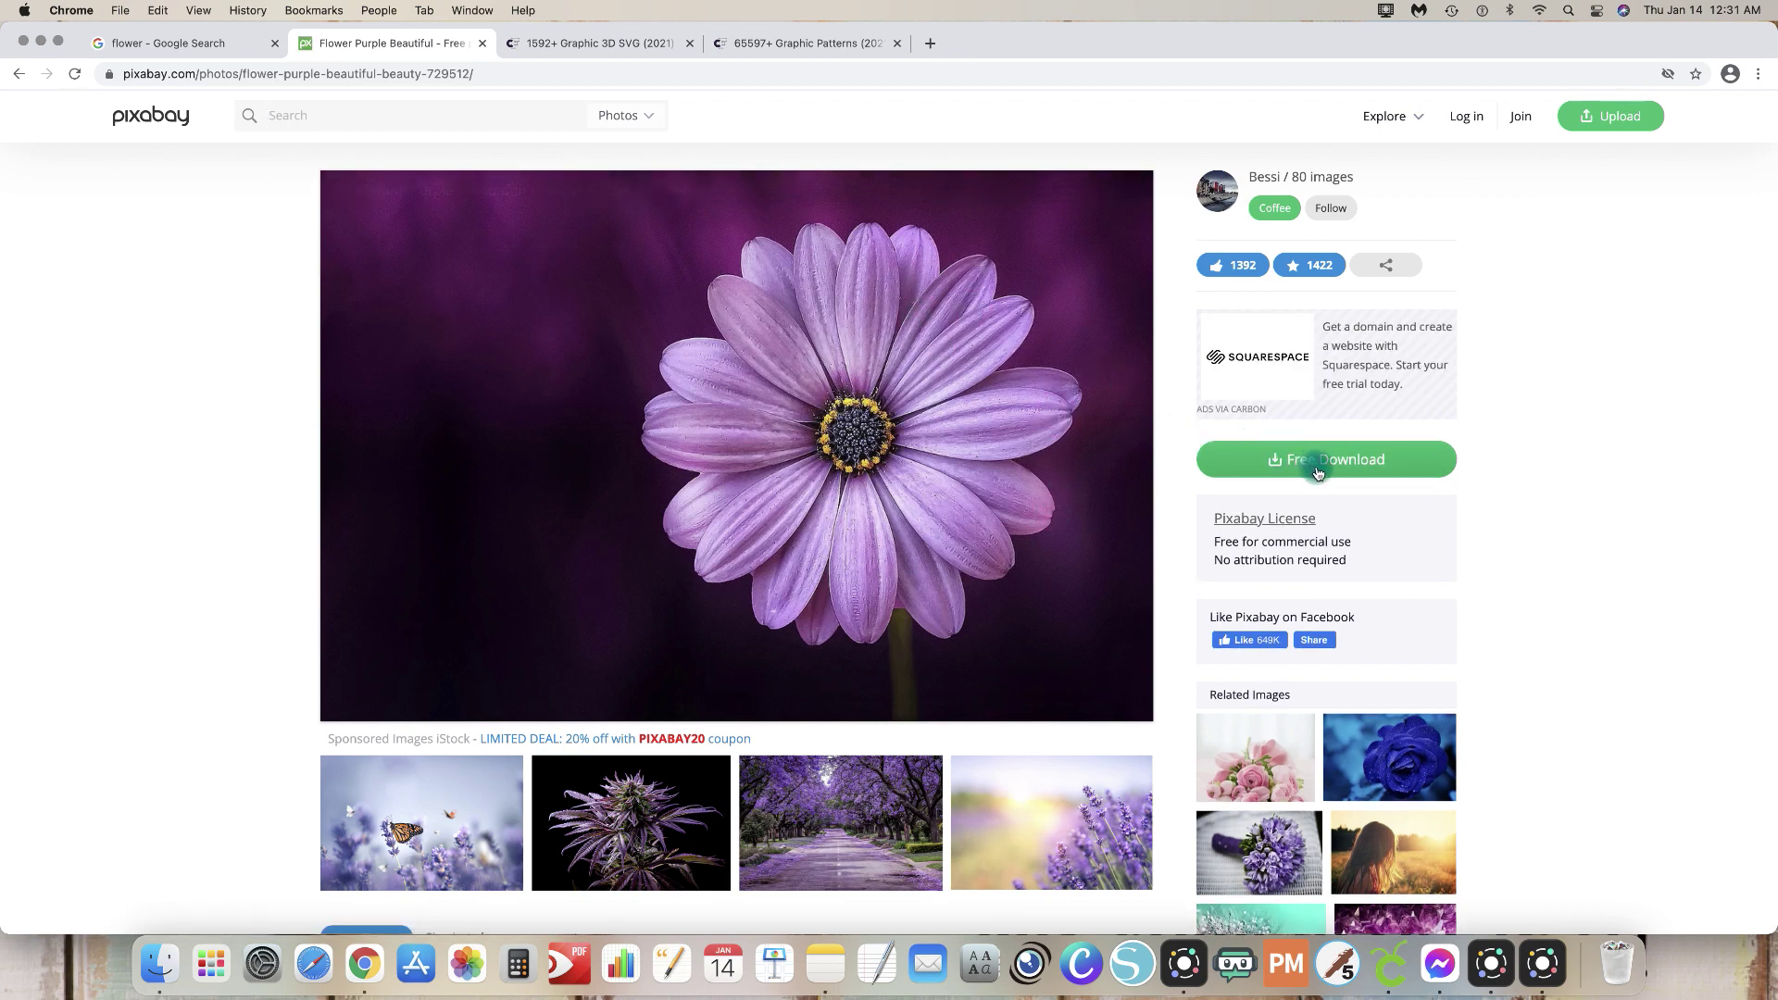
pyautogui.click(1317, 472)
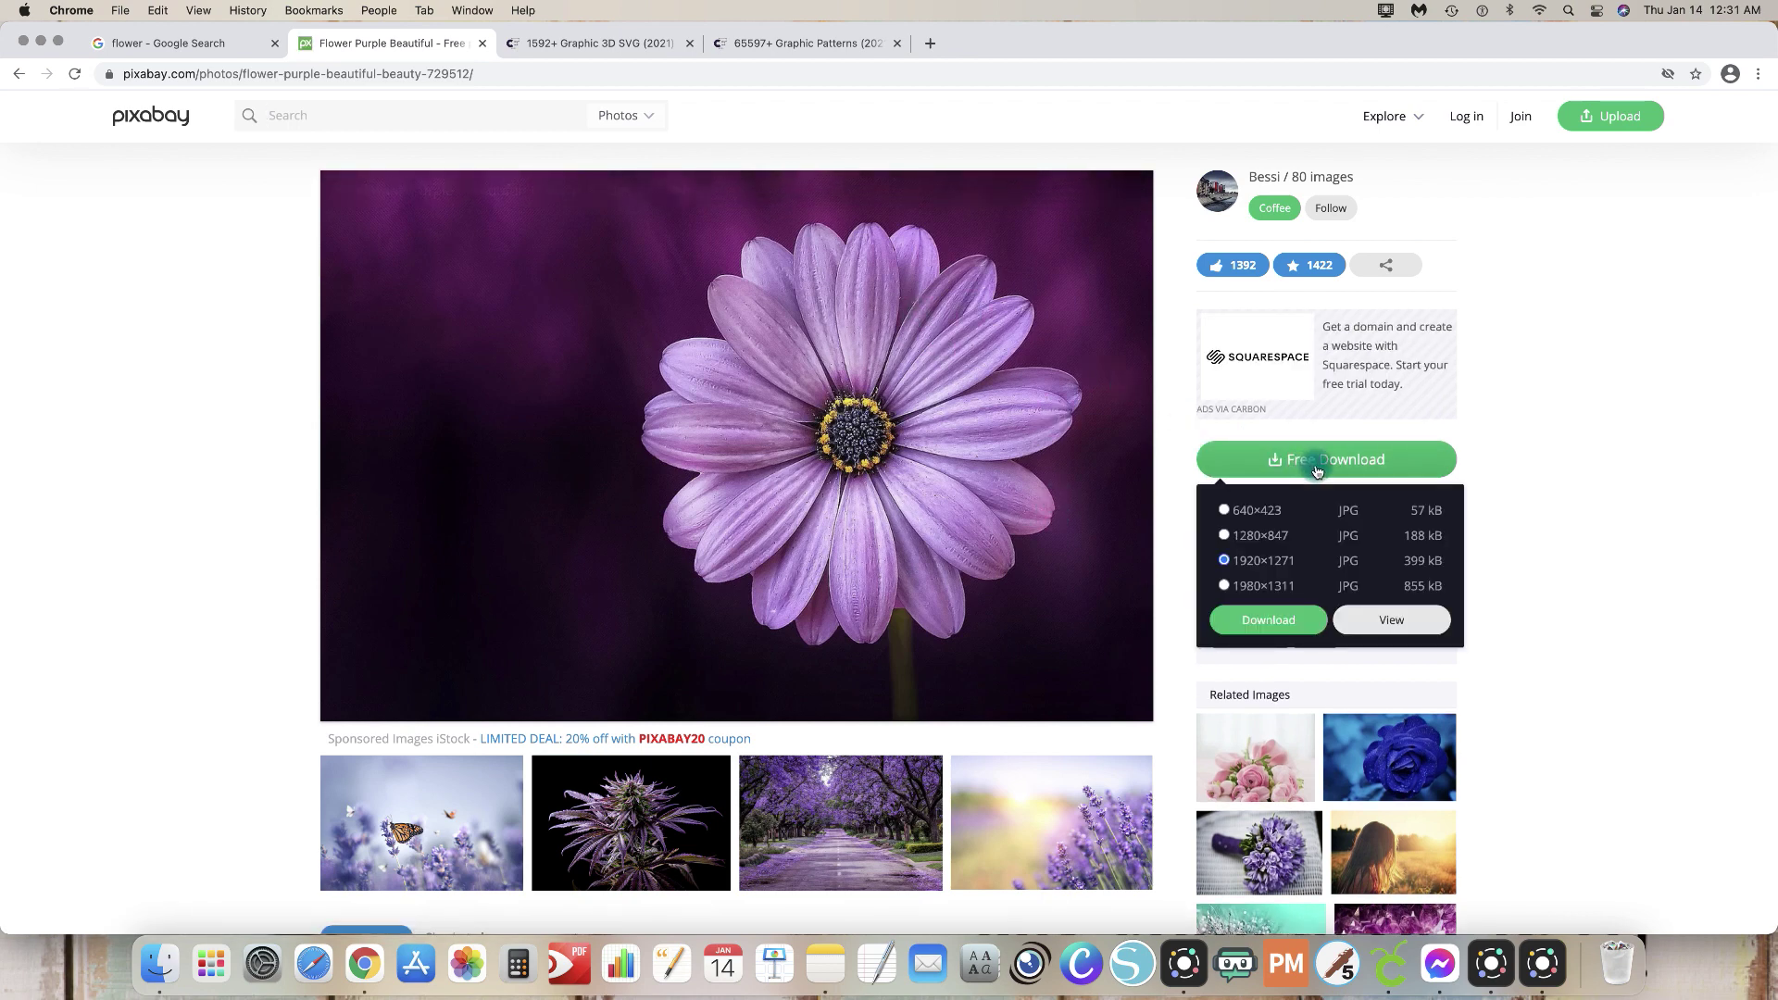
pyautogui.click(1256, 627)
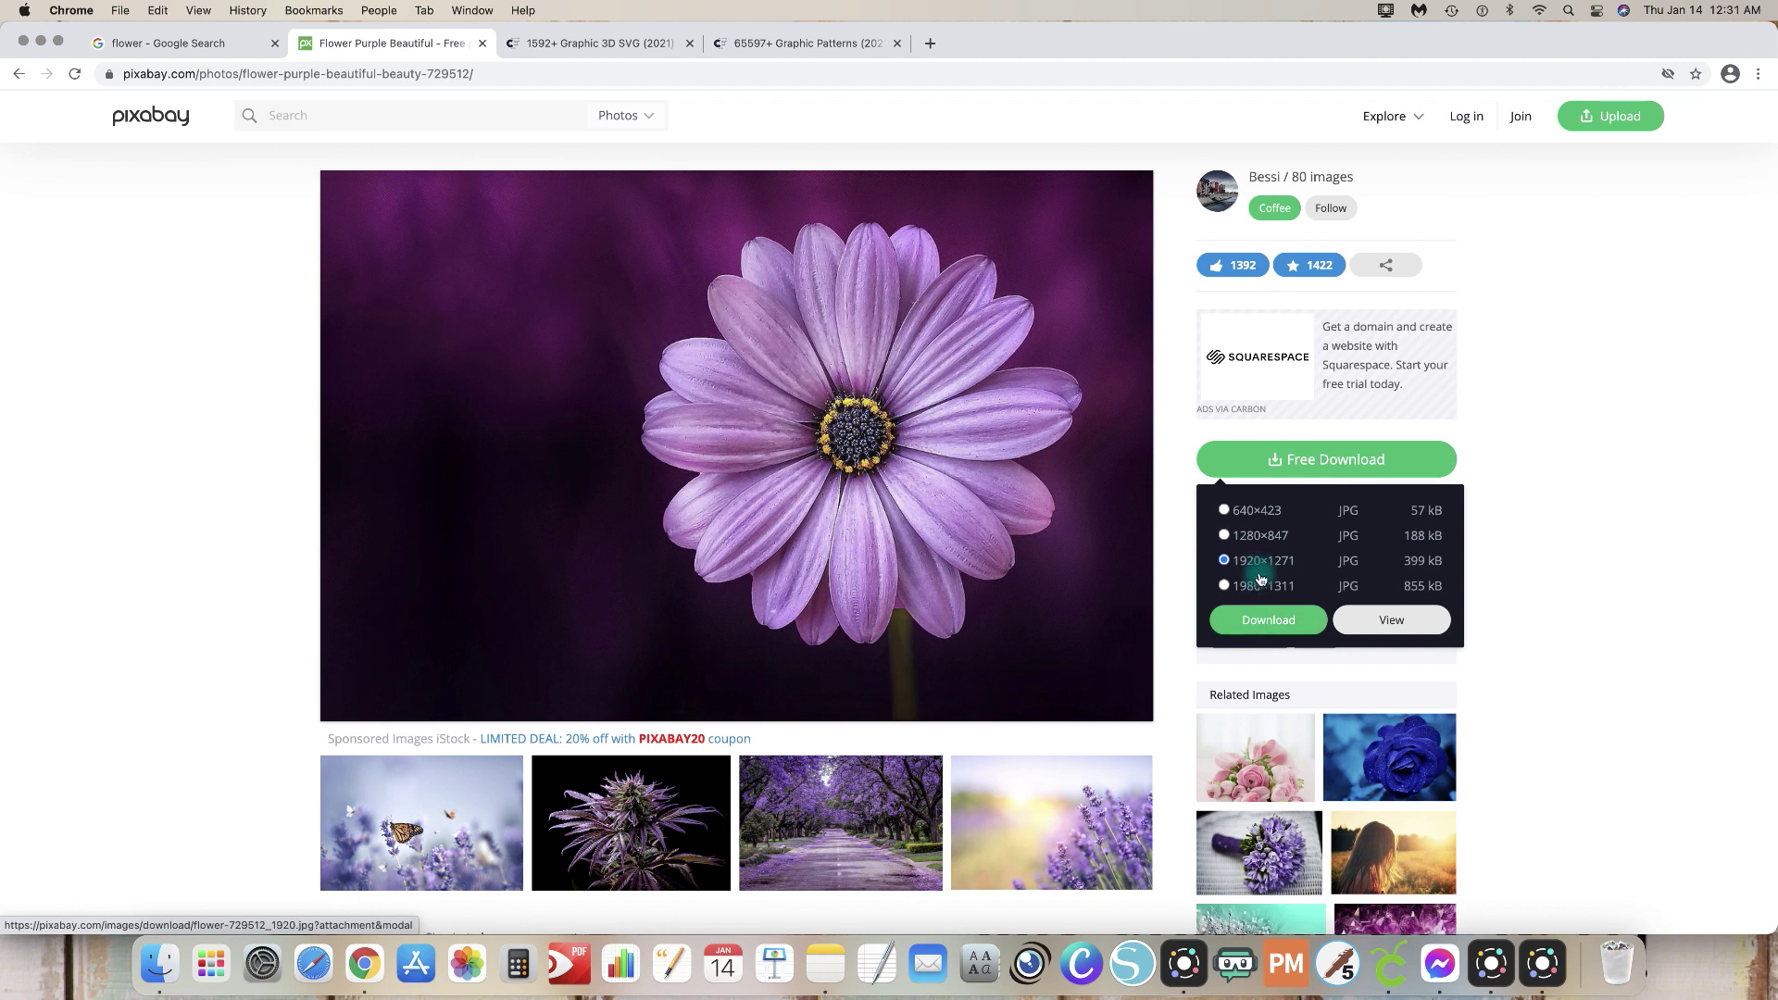
pyautogui.click(1259, 629)
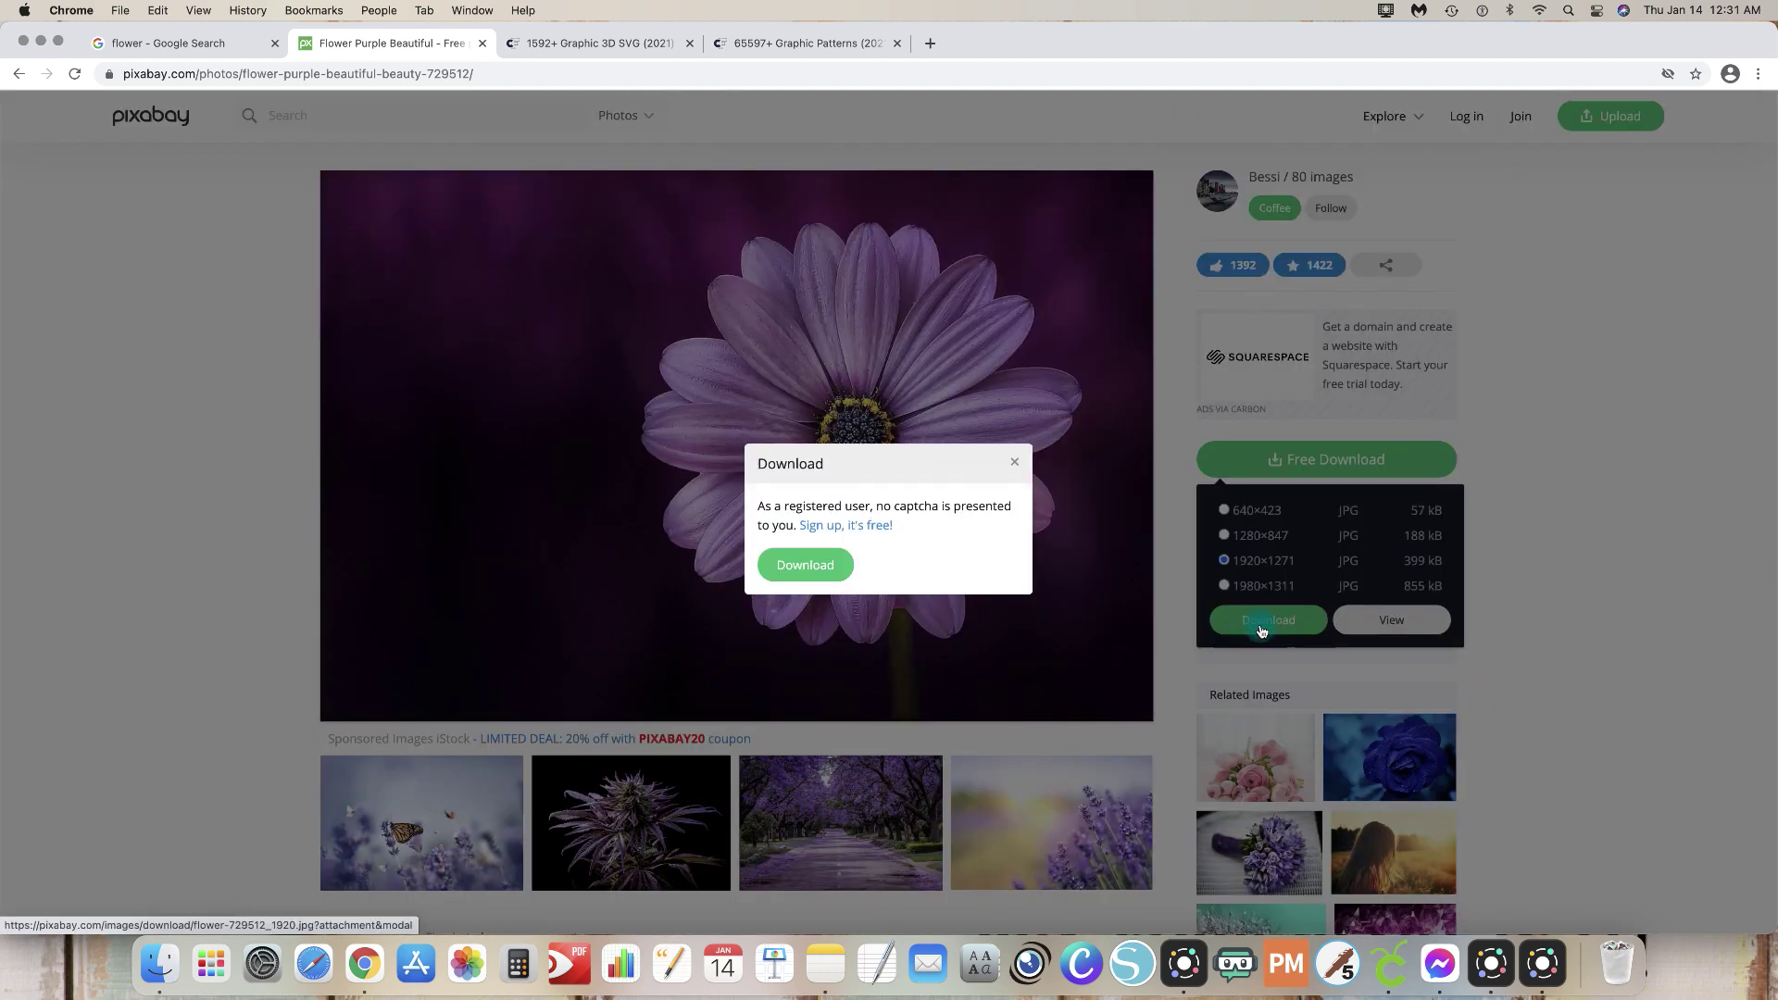
# Step: Complete the captcha by selecting the fire hydrant images and download the flower photo
pyautogui.click(798, 545)
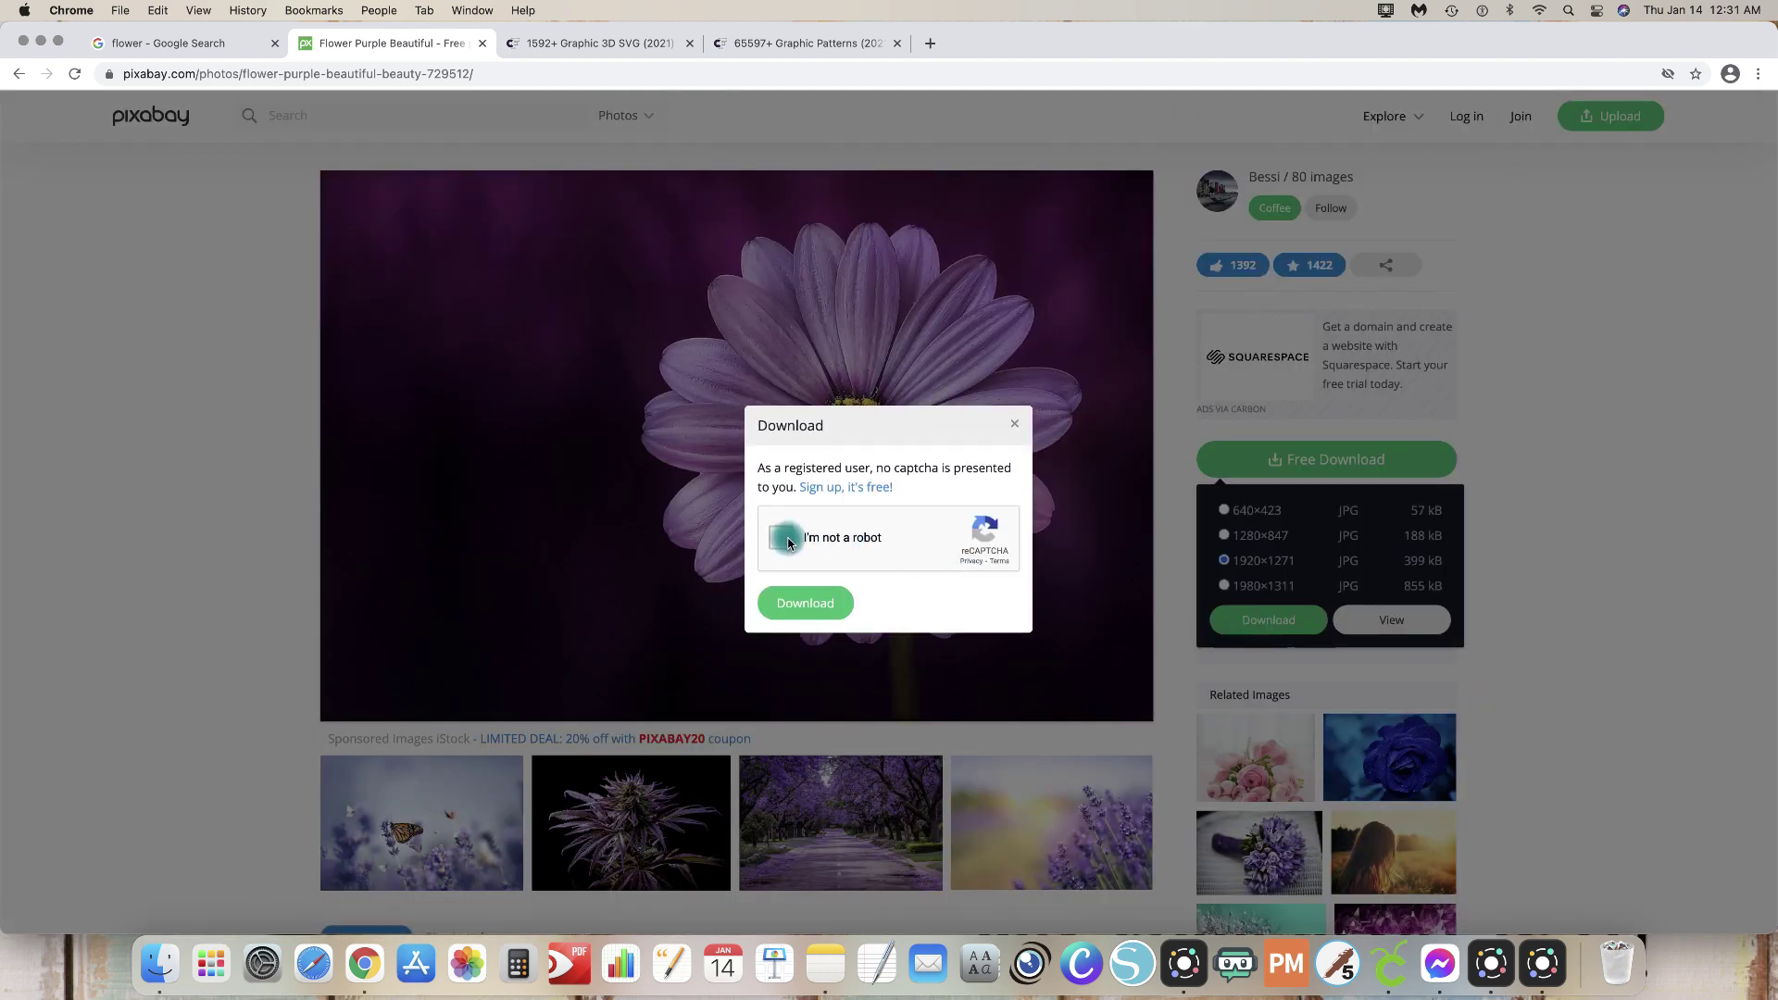
pyautogui.click(954, 637)
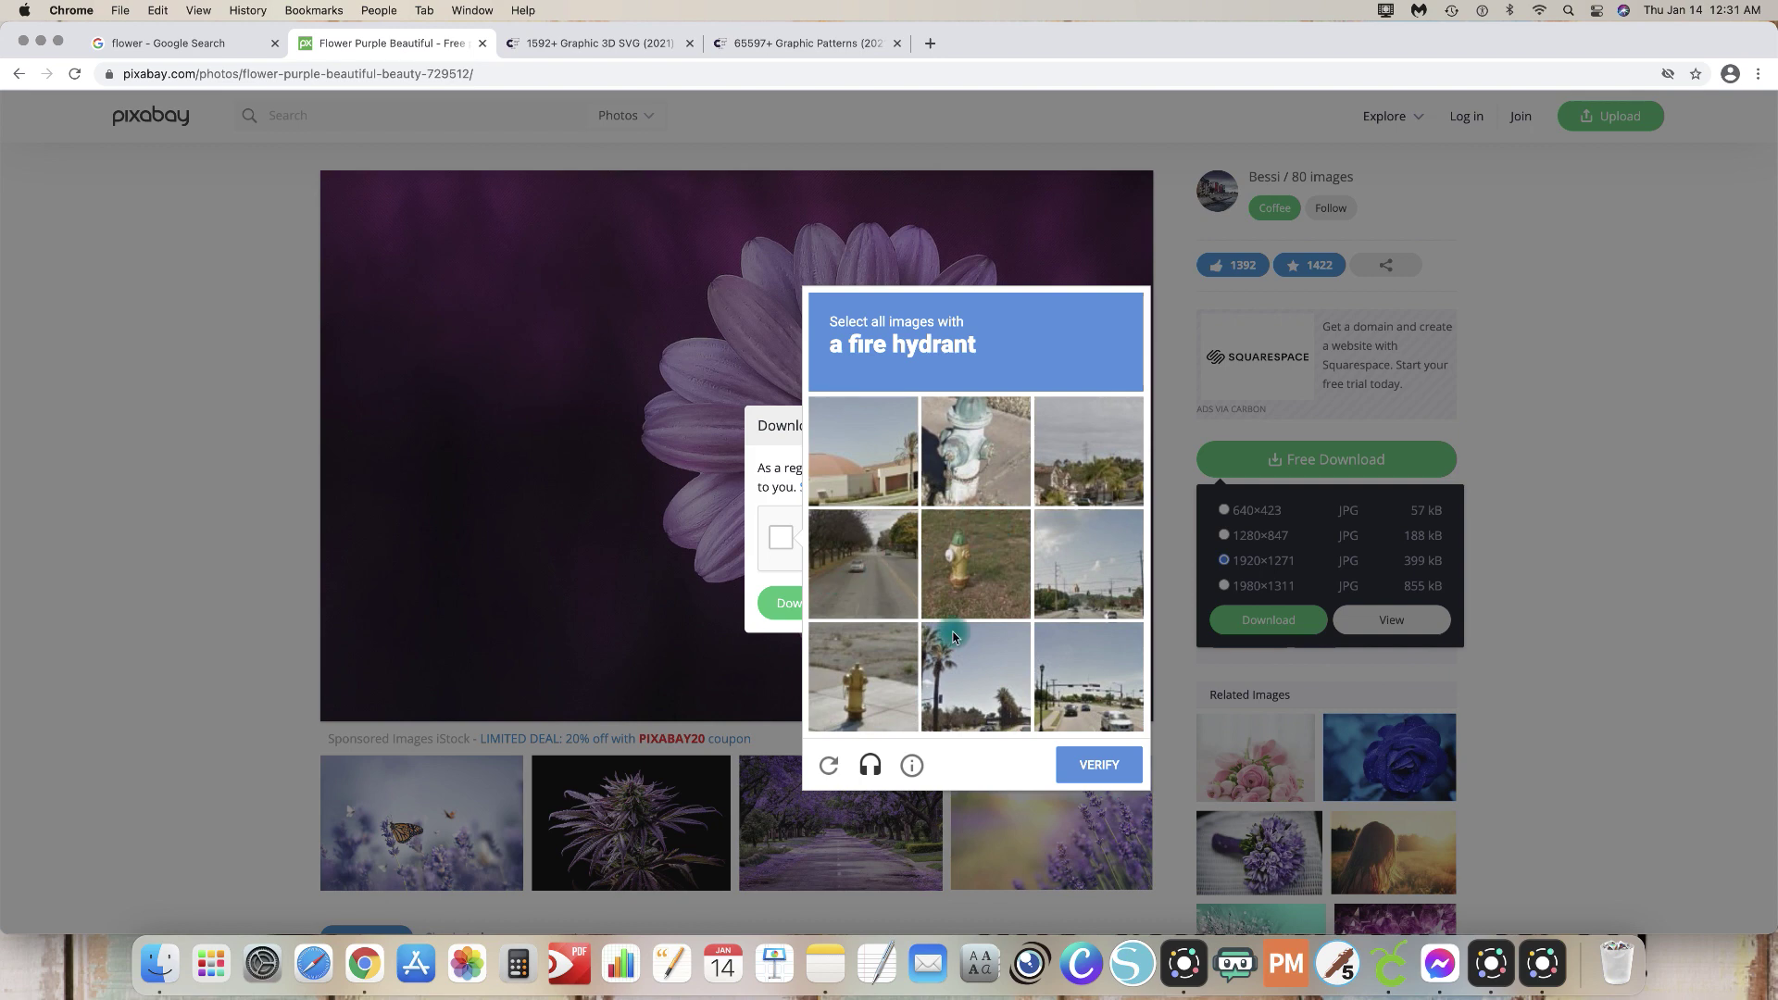
pyautogui.click(986, 593)
pyautogui.click(885, 667)
pyautogui.click(972, 458)
pyautogui.click(1100, 763)
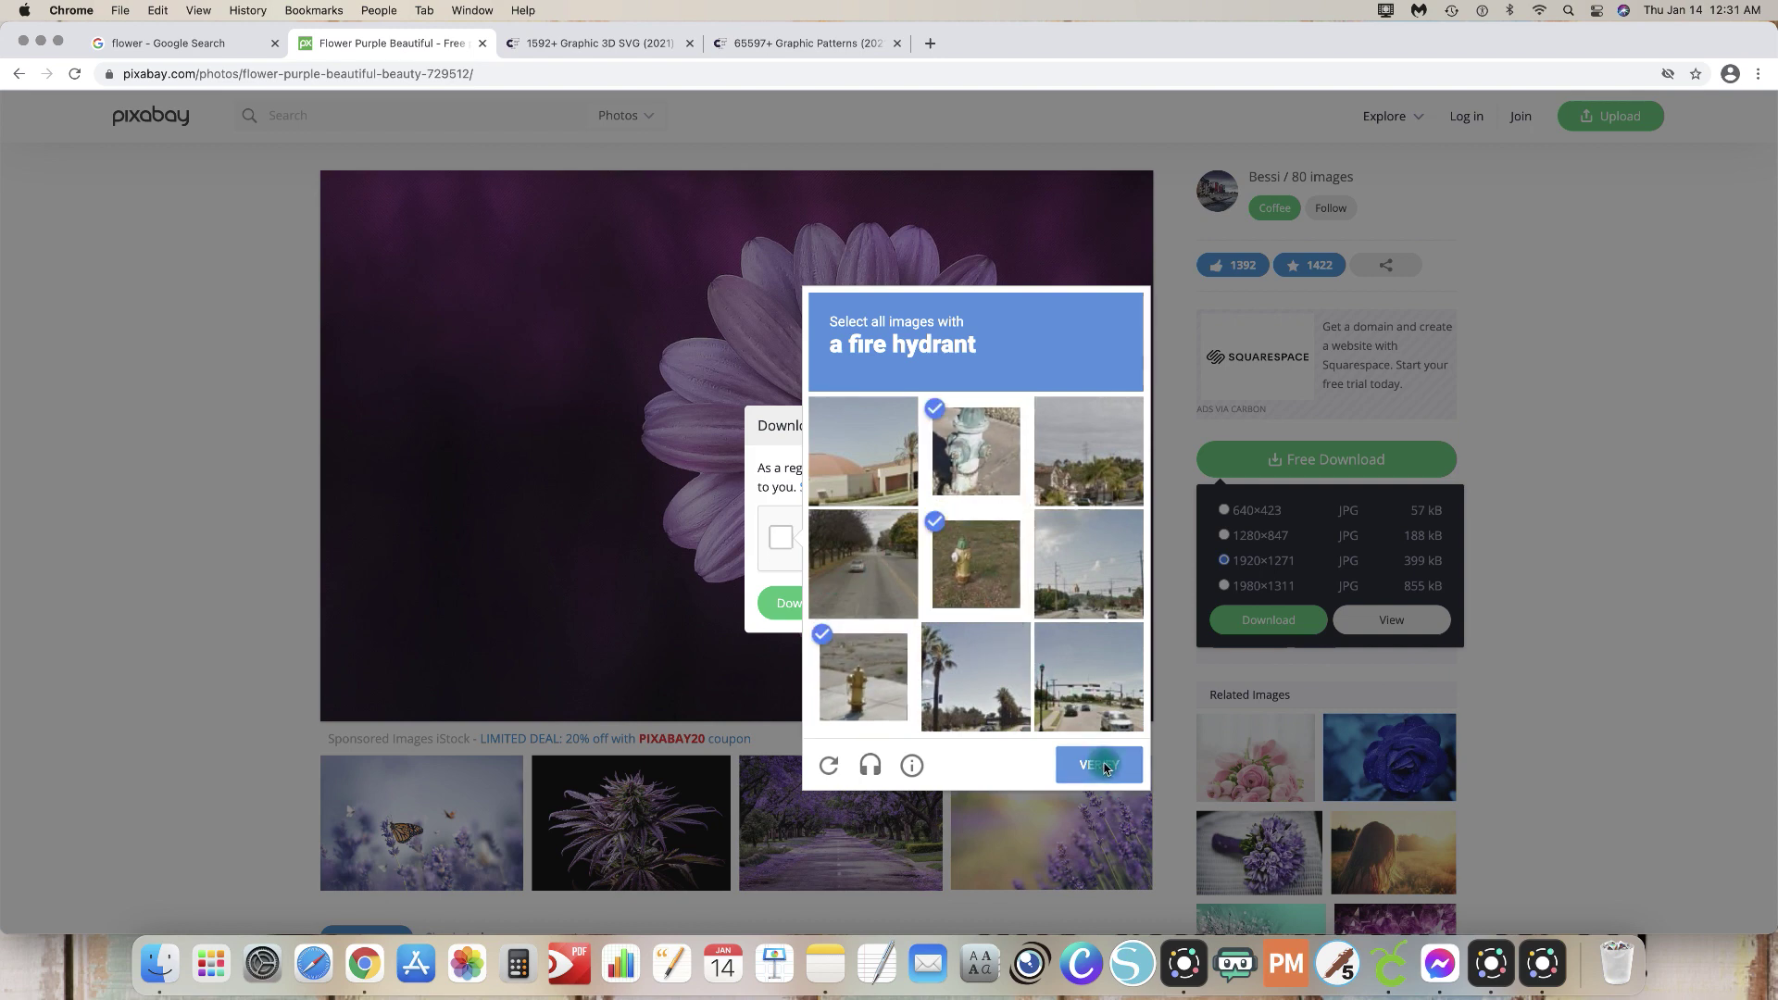
pyautogui.click(838, 613)
pyautogui.click(816, 606)
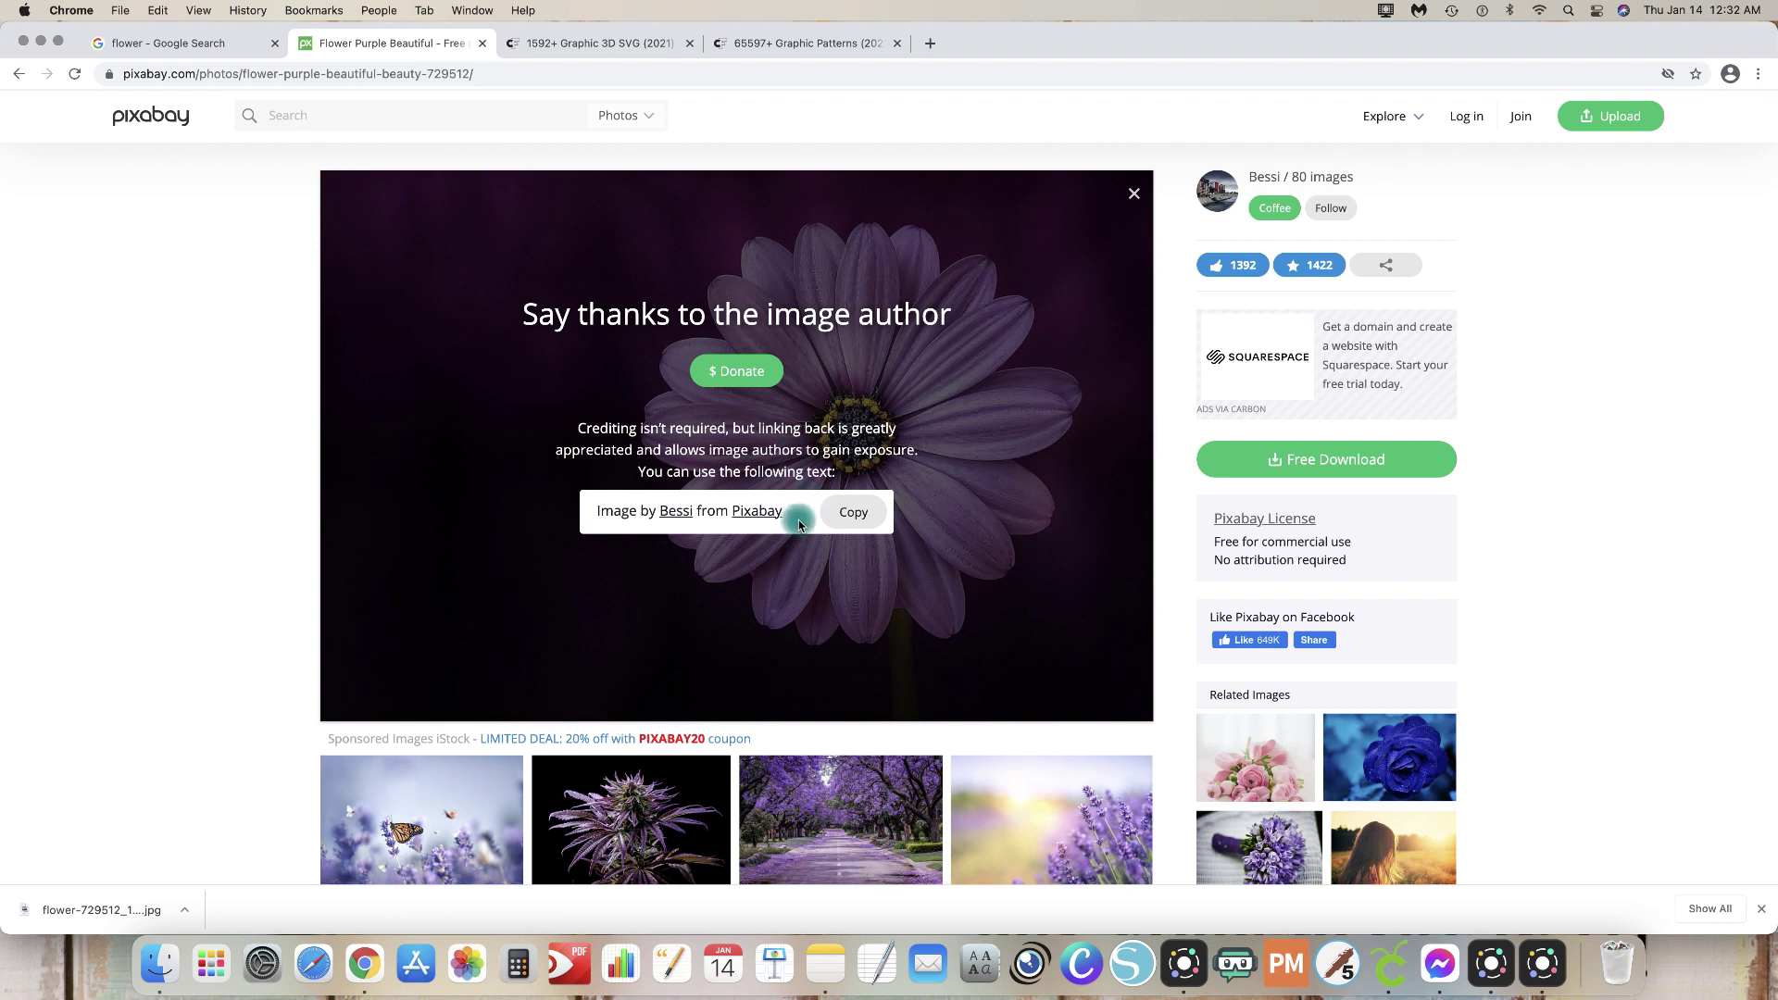
# Step: Copy the photo's suggested attribution text and open the downloaded file flower-729512_1920.jpg
pyautogui.click(853, 523)
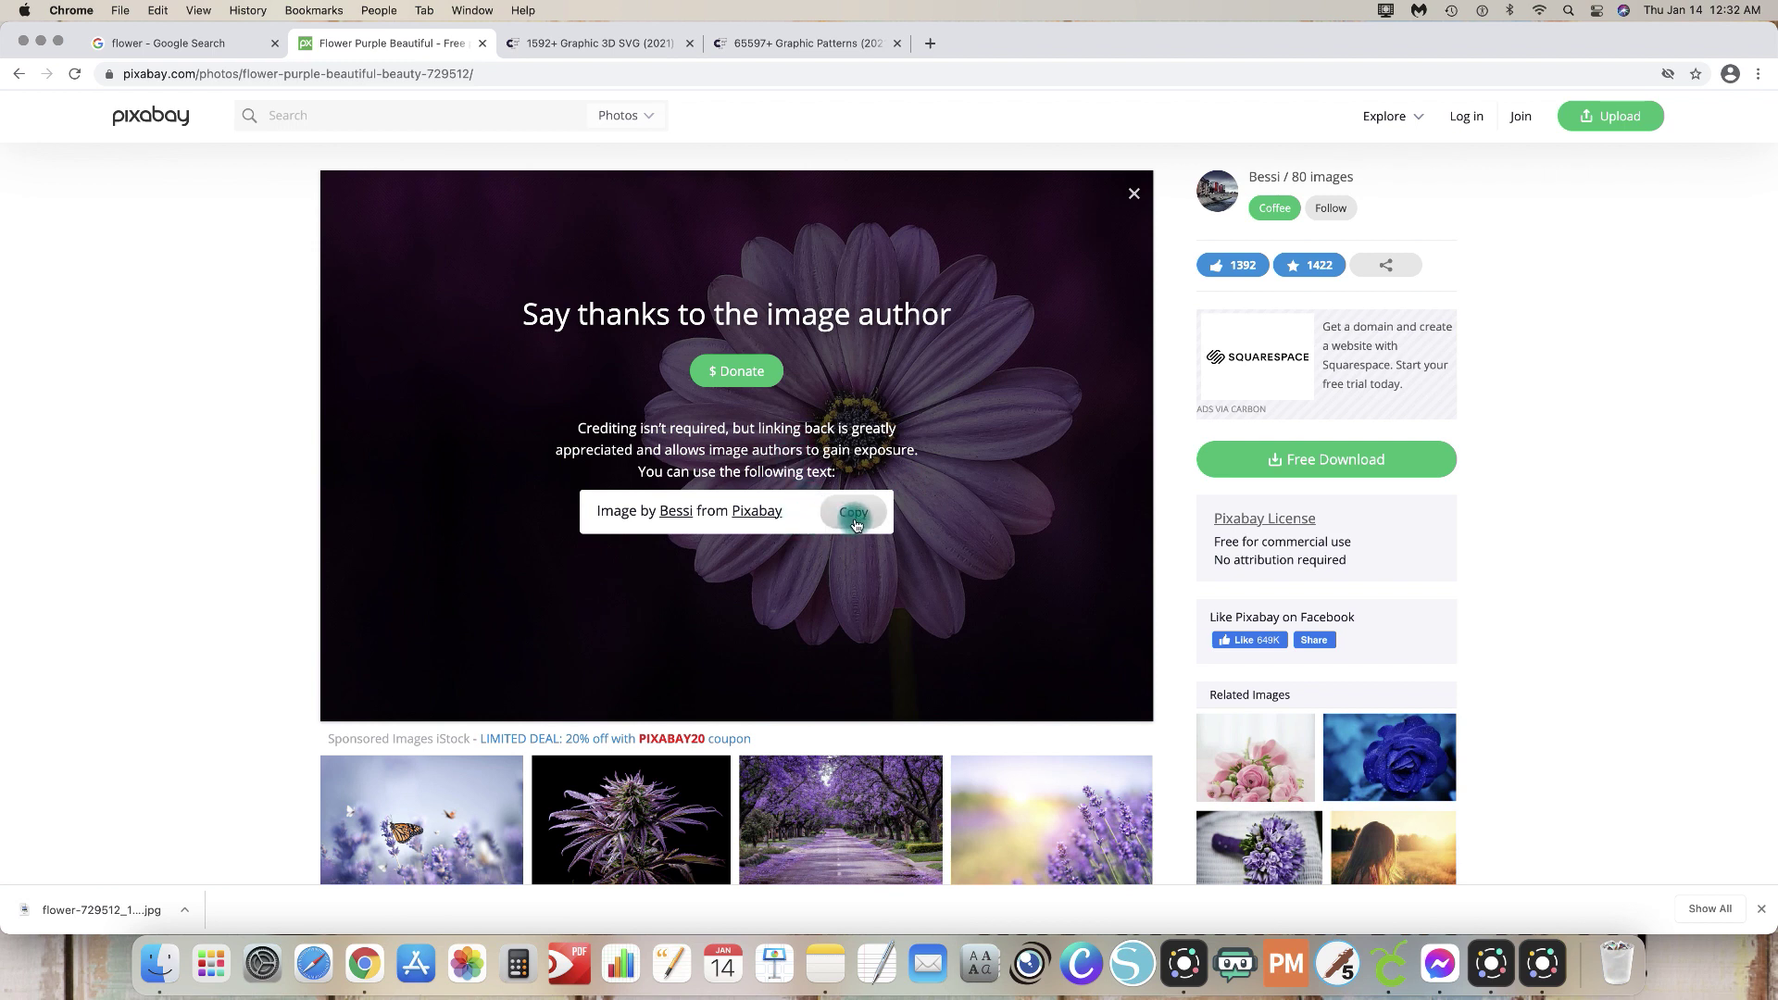
pyautogui.click(856, 525)
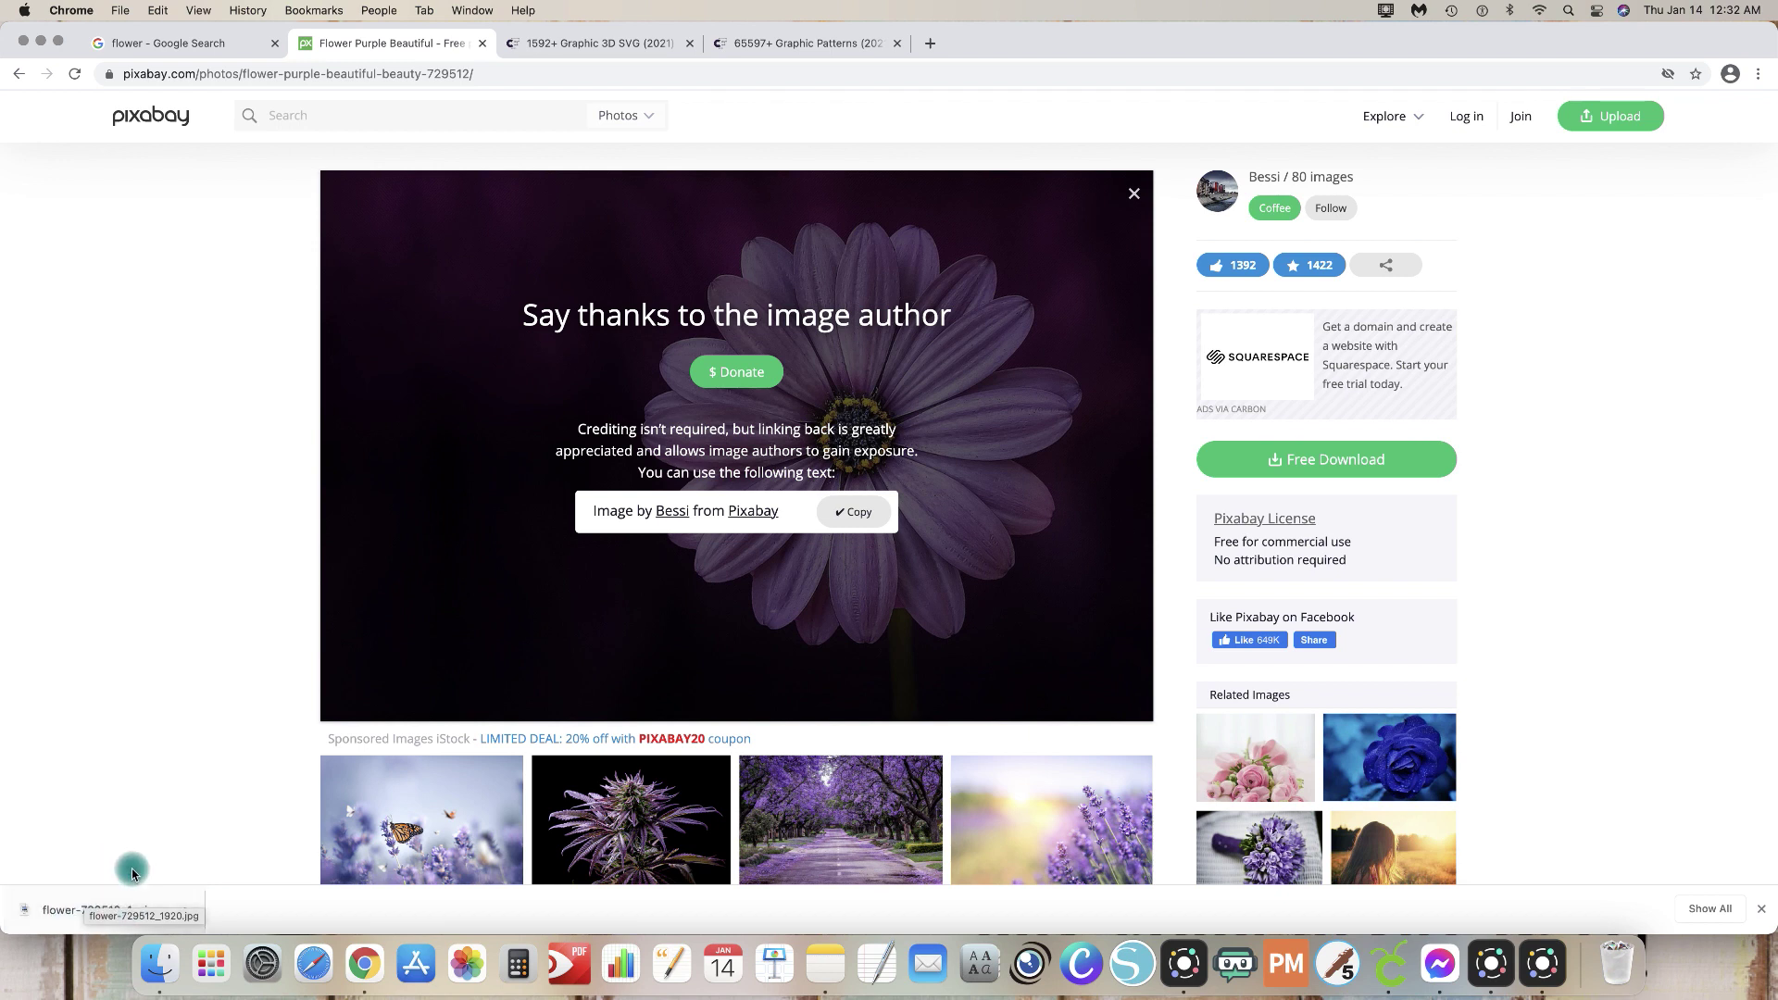
pyautogui.click(102, 917)
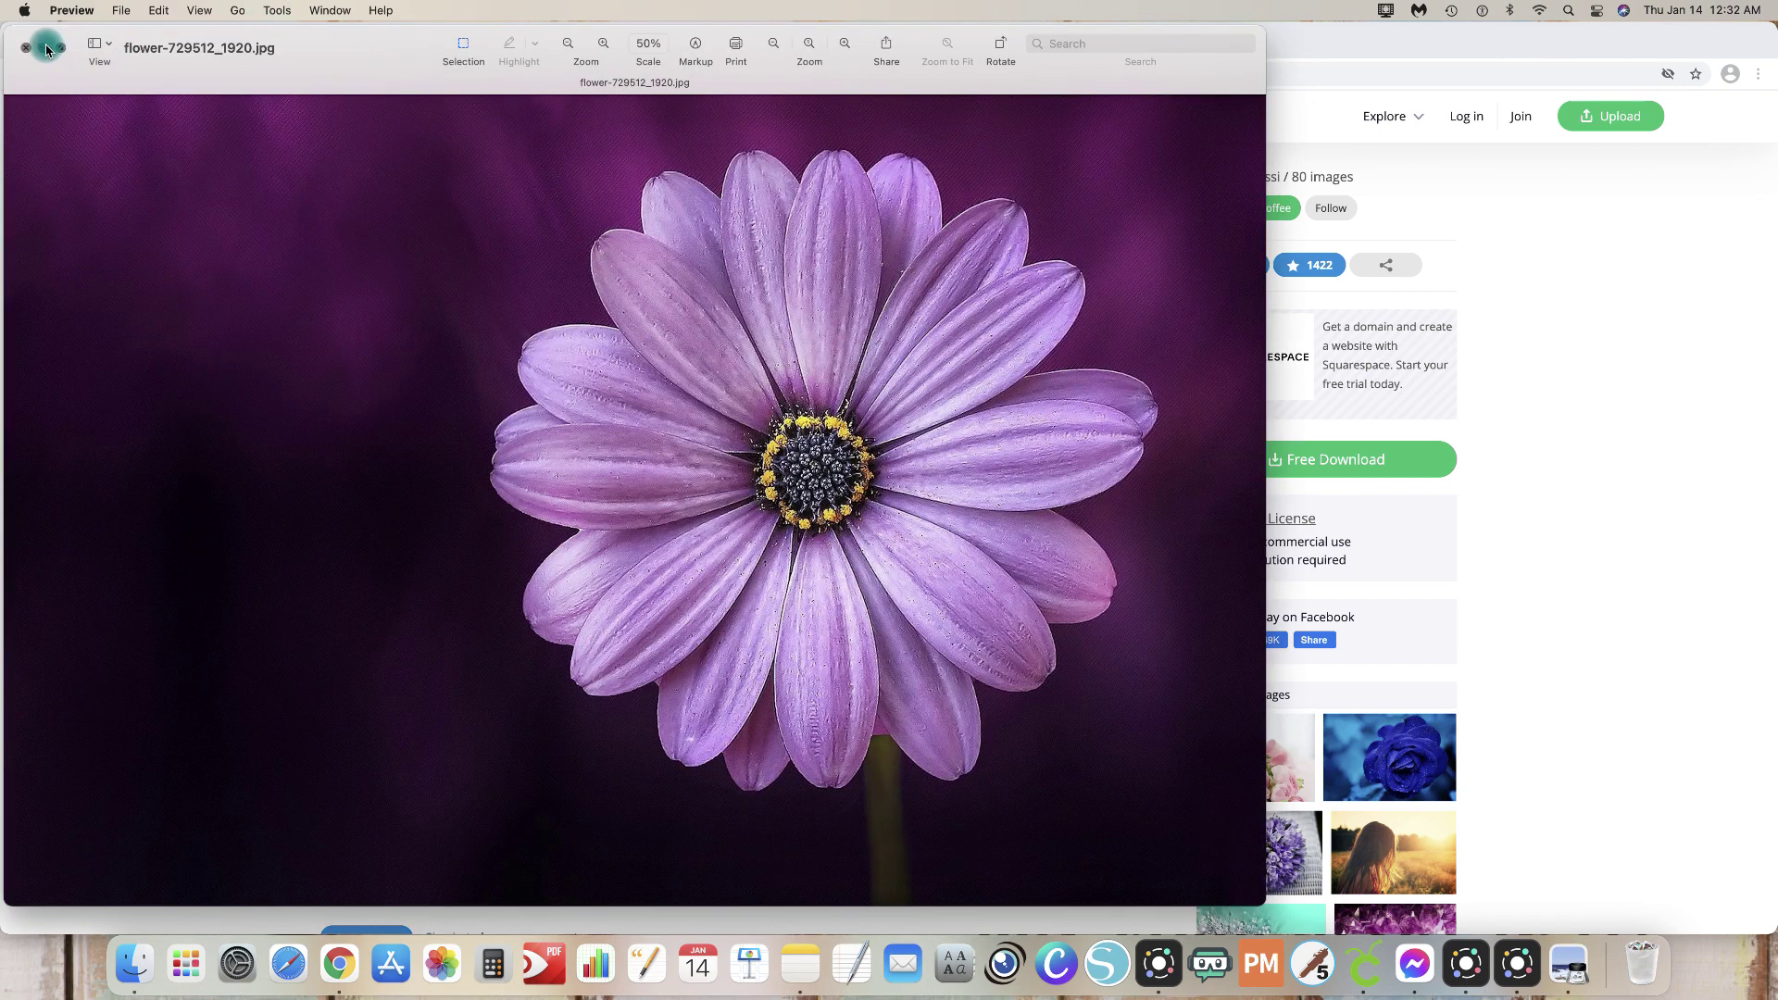
# Step: Minimize the browser window and close the preview of the flower photo
pyautogui.click(1313, 44)
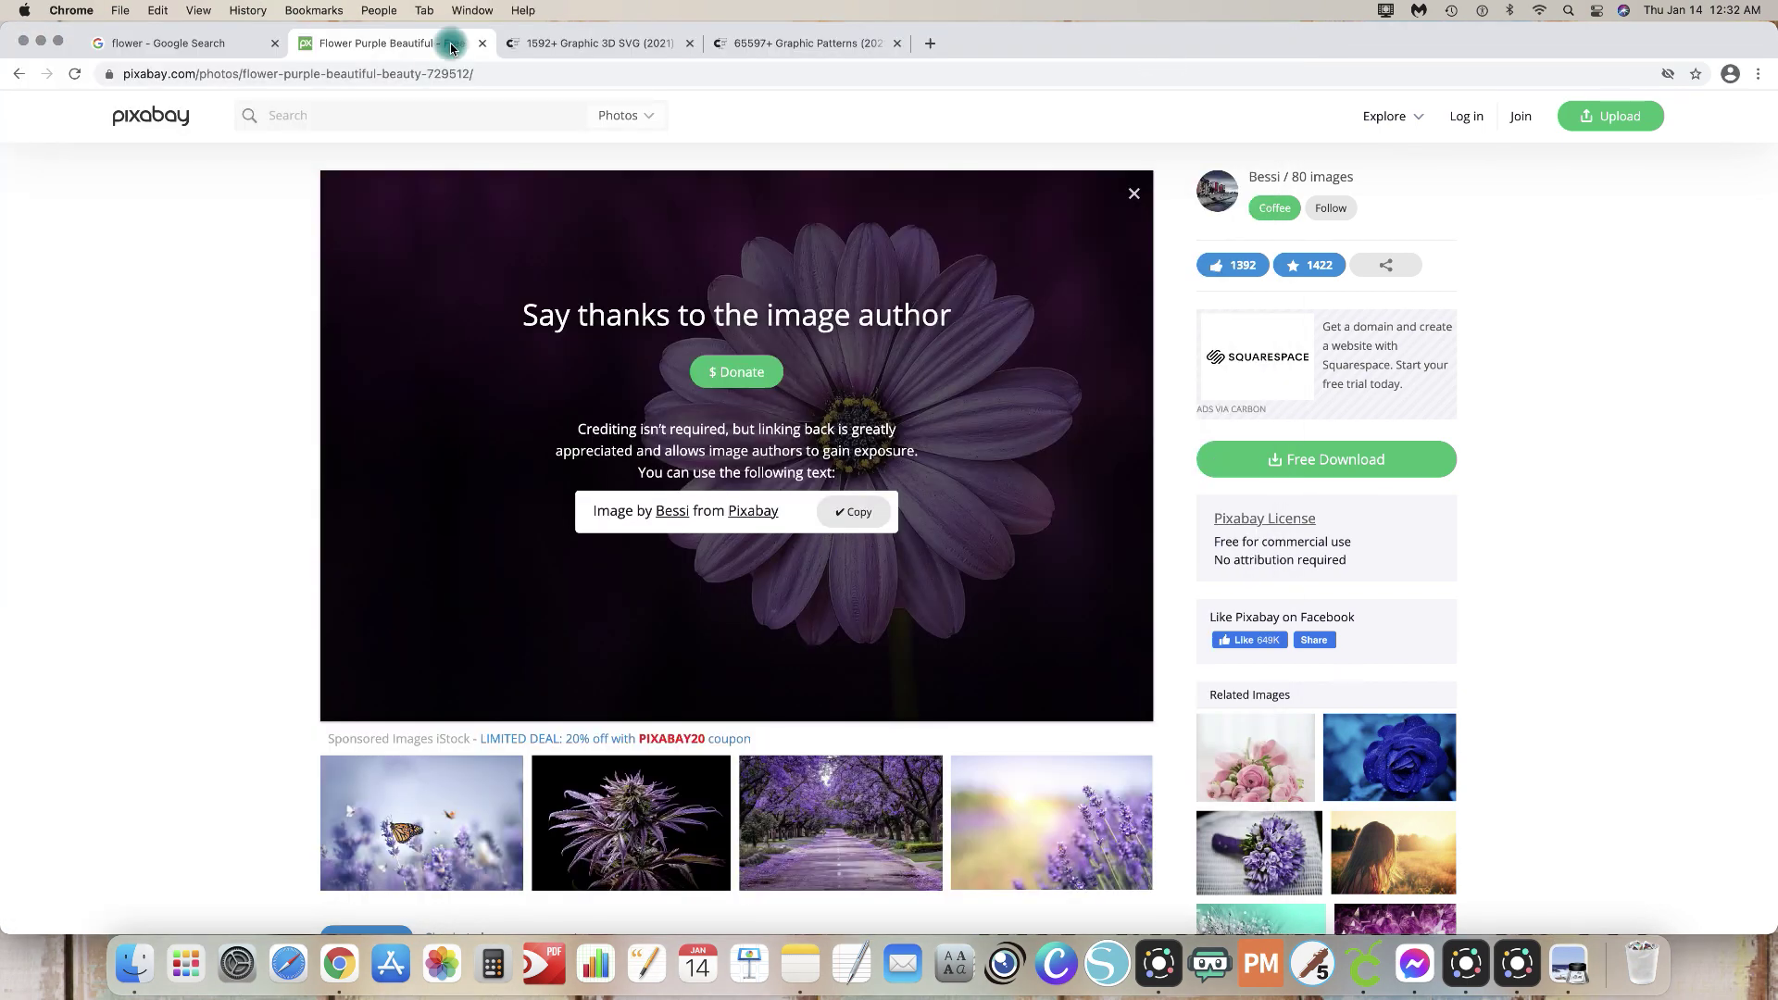
pyautogui.click(43, 44)
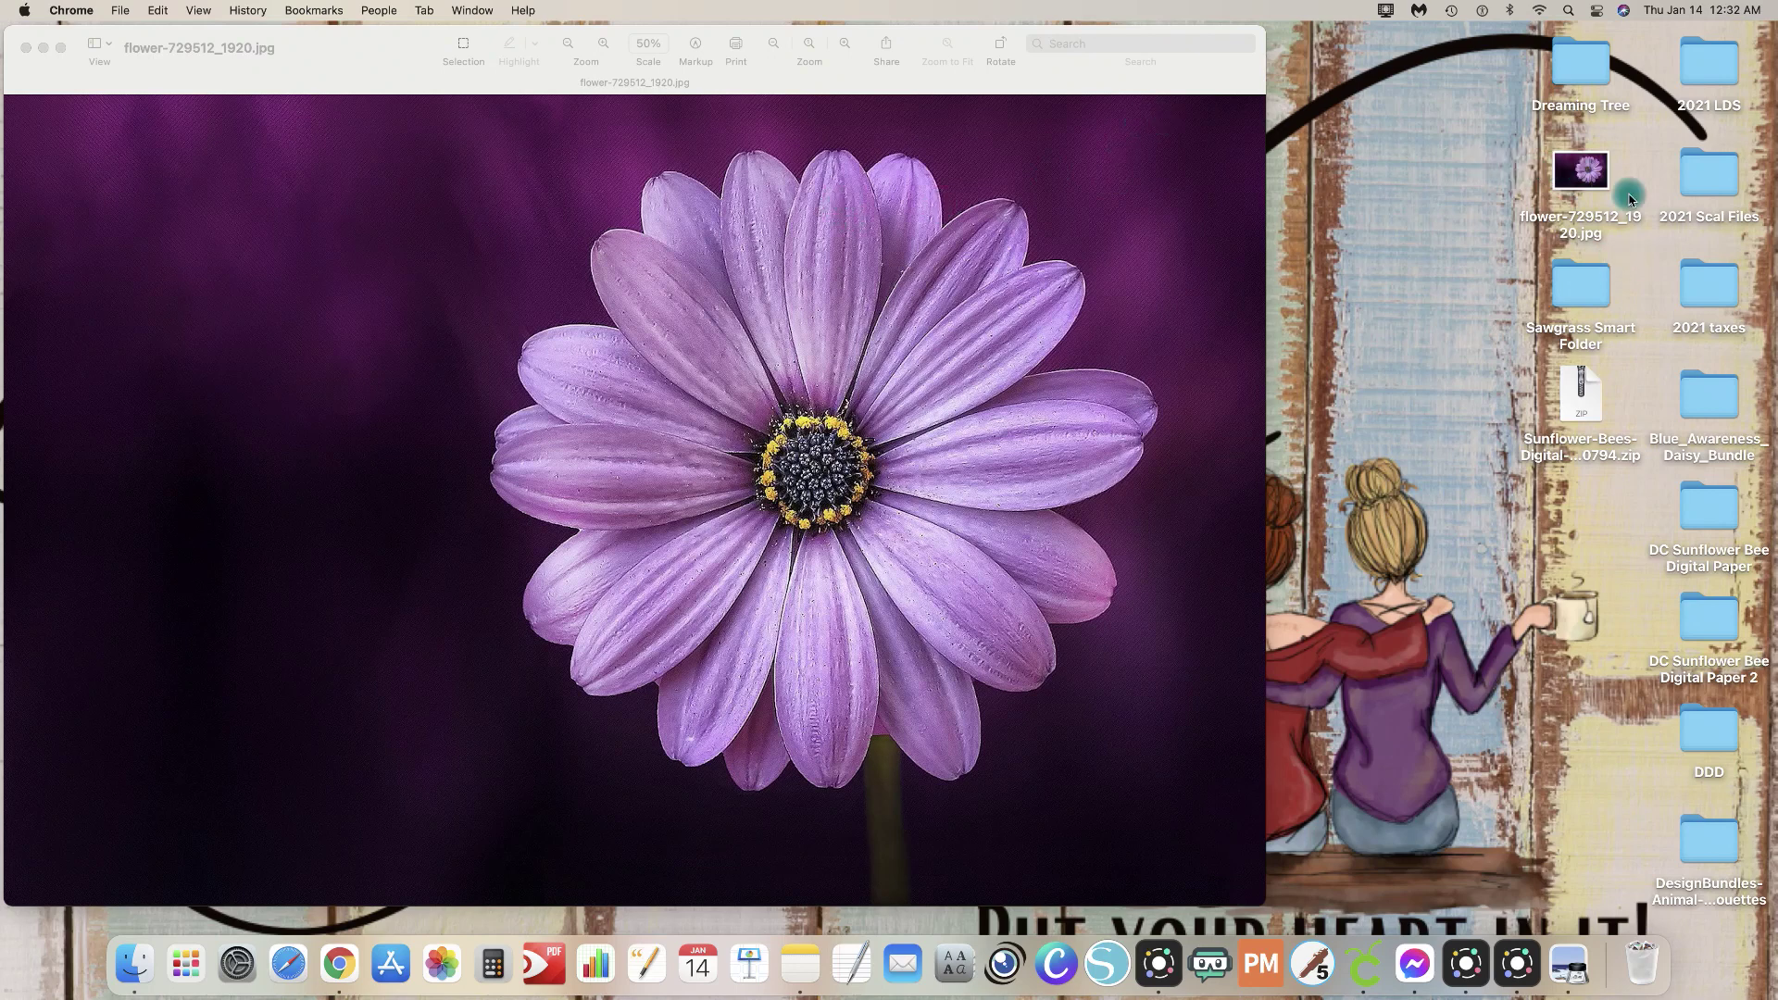
pyautogui.click(26, 47)
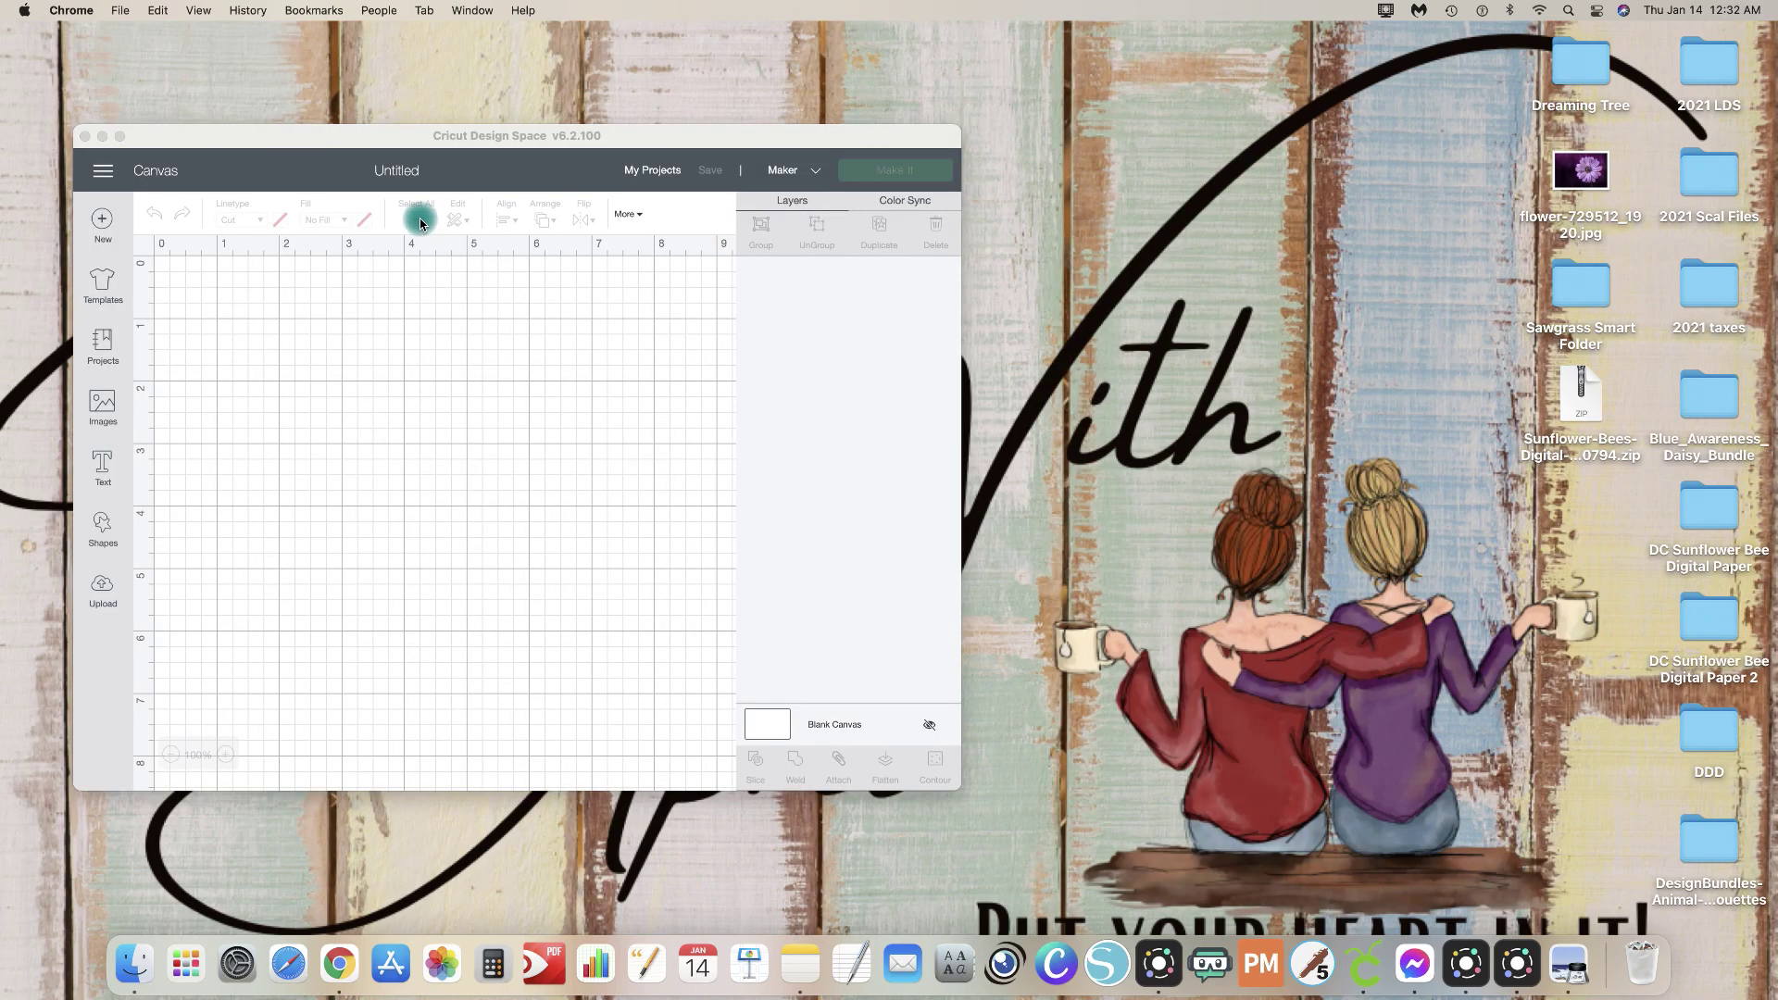
# Step: Switch to Cricut Design Space and upload flower-729512_1920.jpg from the desktop as a new image
pyautogui.click(103, 593)
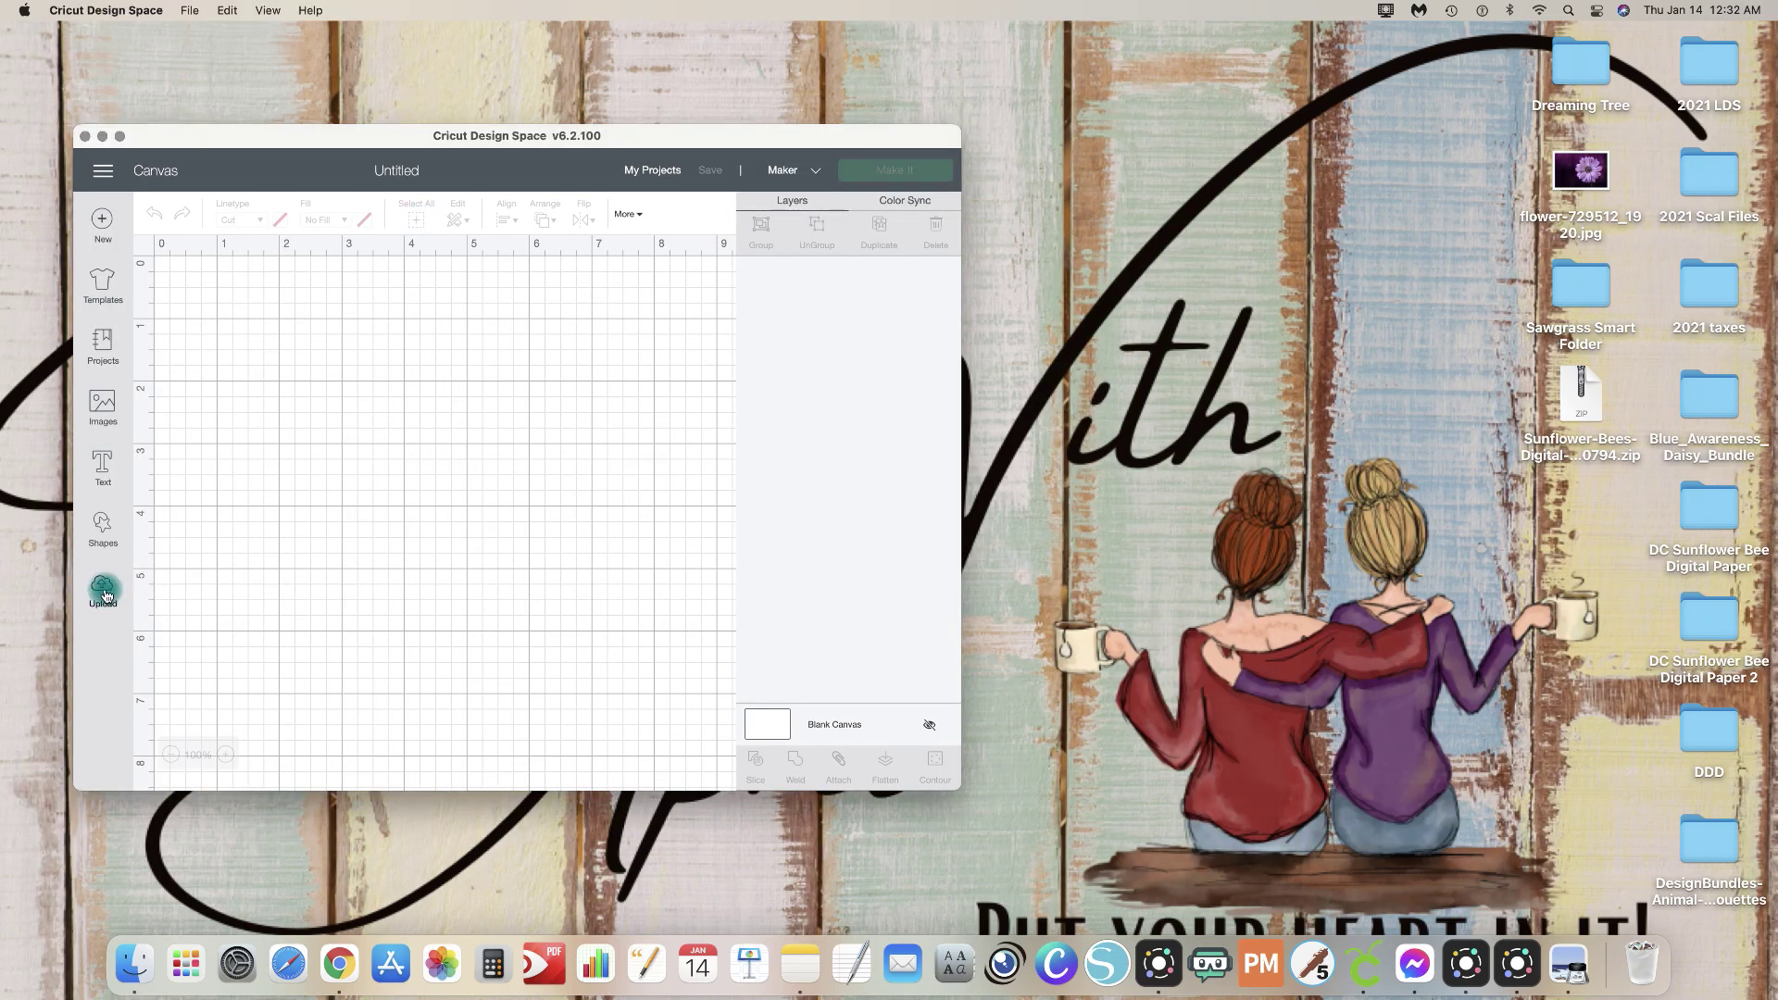
pyautogui.click(105, 593)
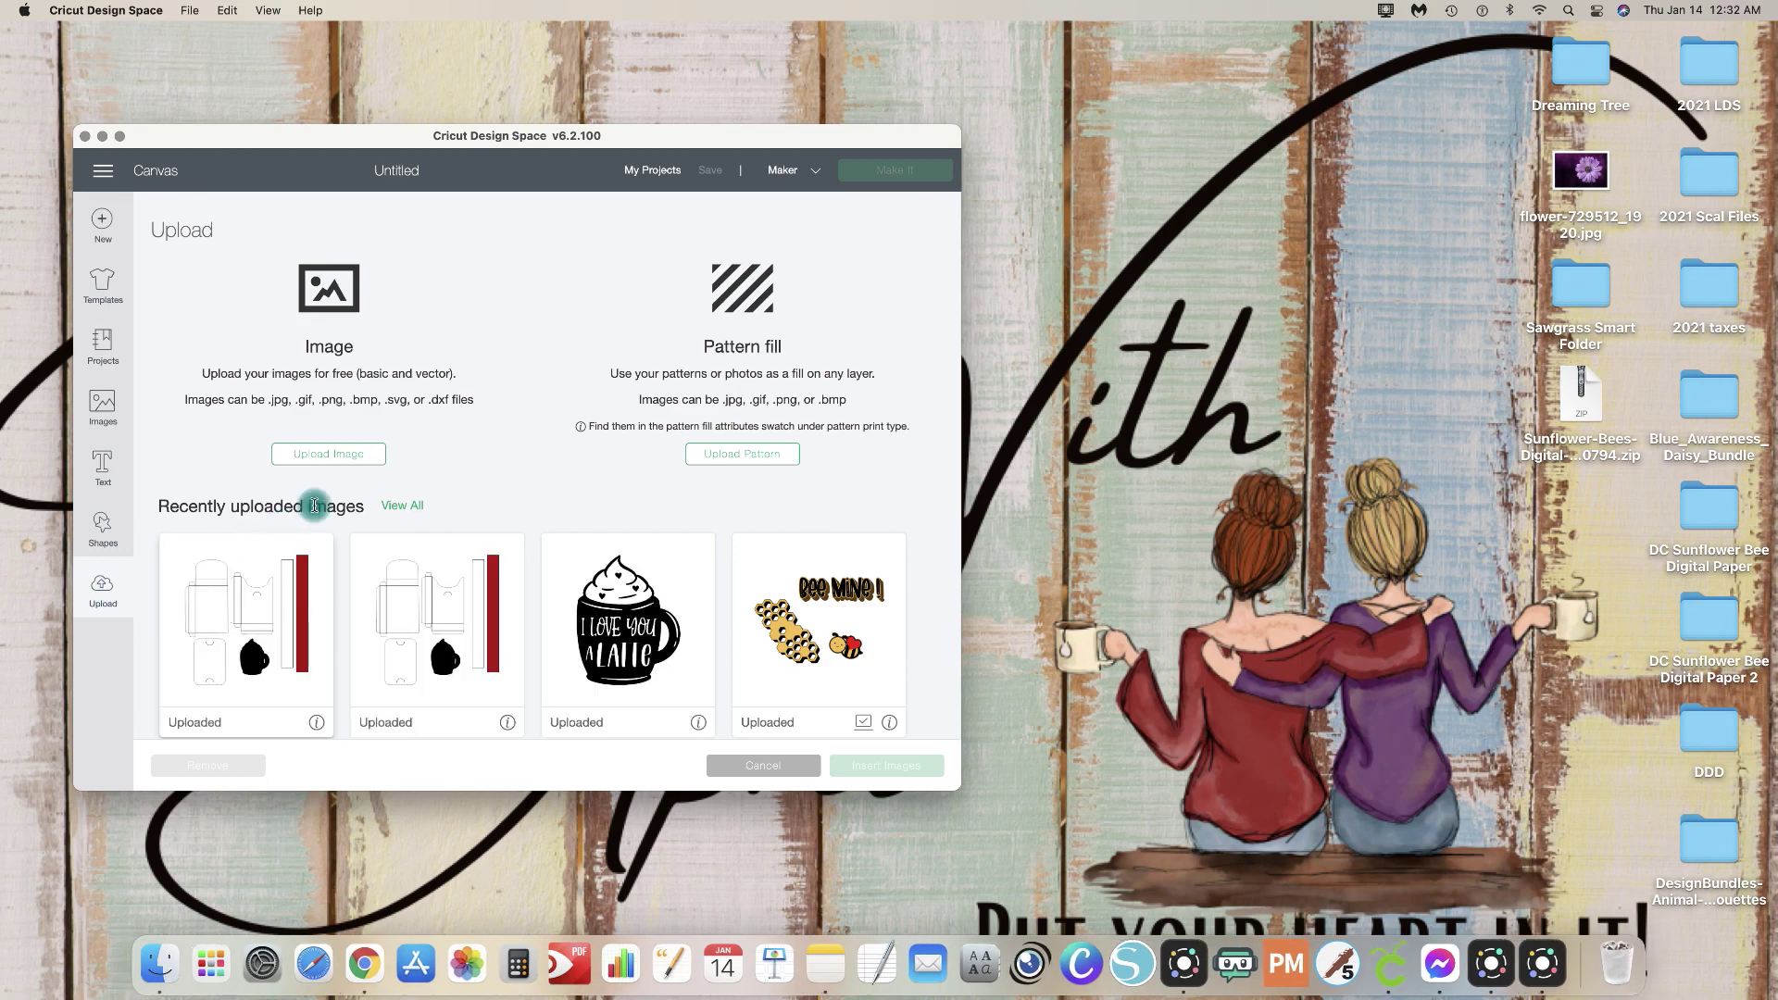
pyautogui.click(332, 457)
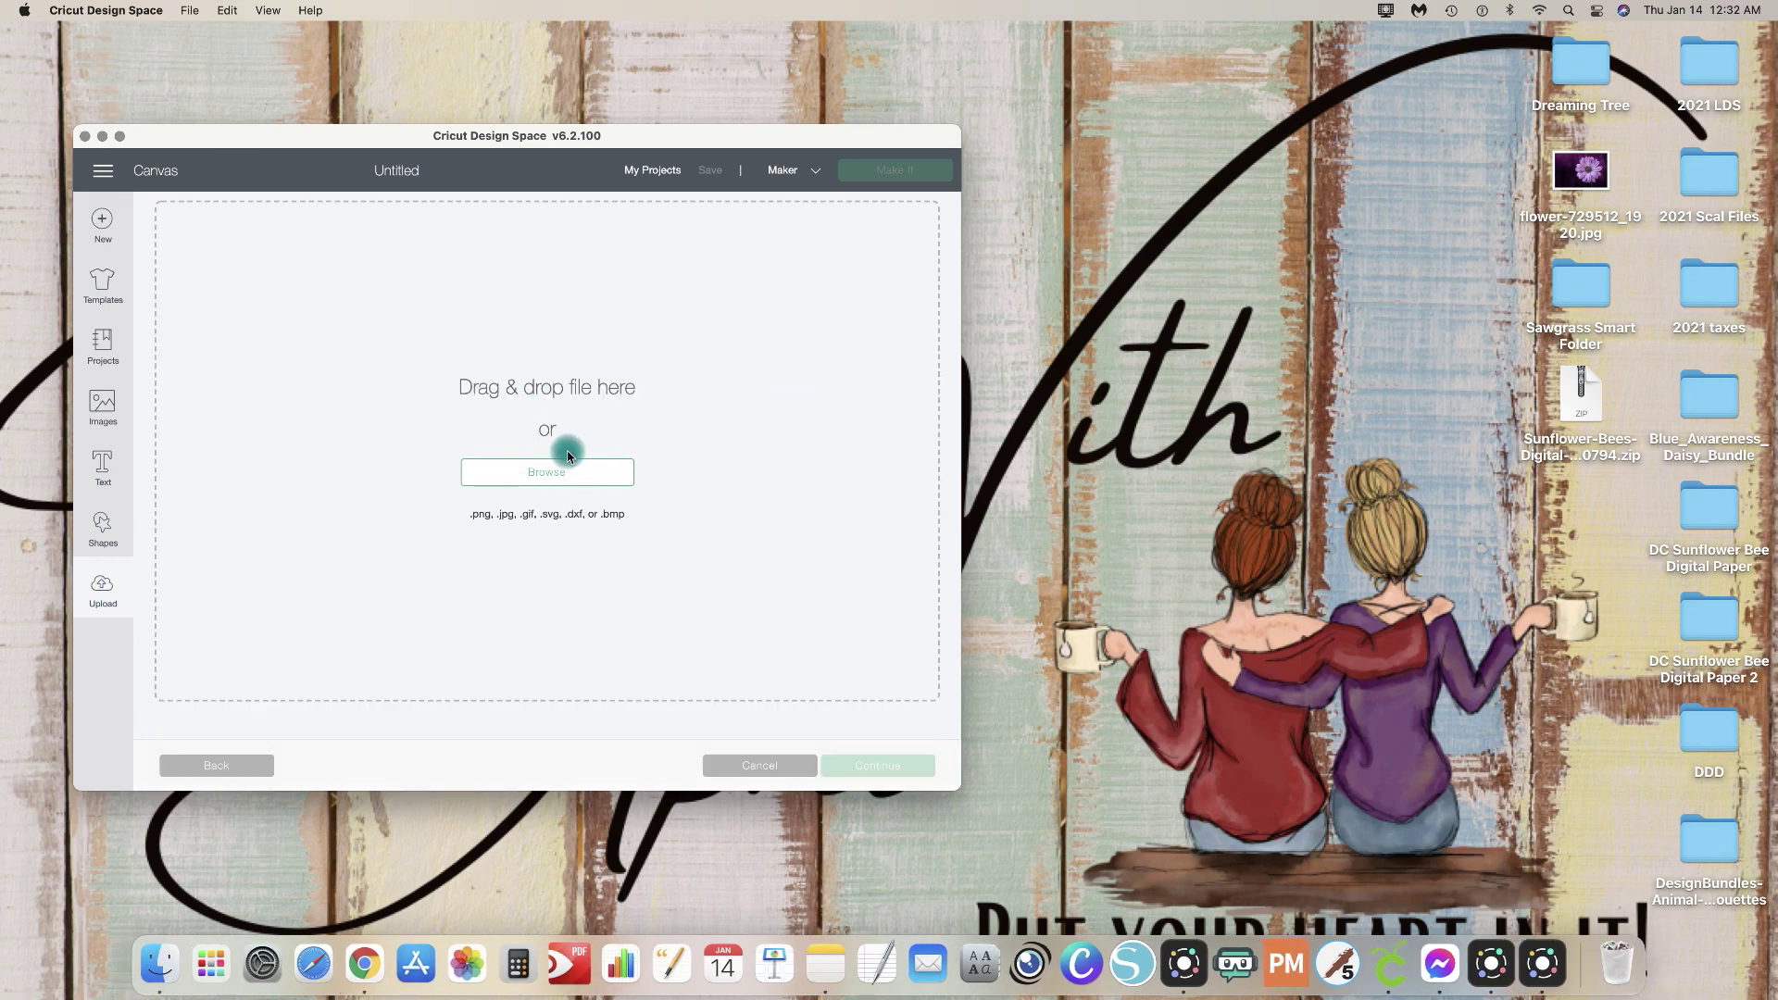
pyautogui.click(558, 480)
pyautogui.moveTo(1580, 171); pyautogui.dragTo(706, 317)
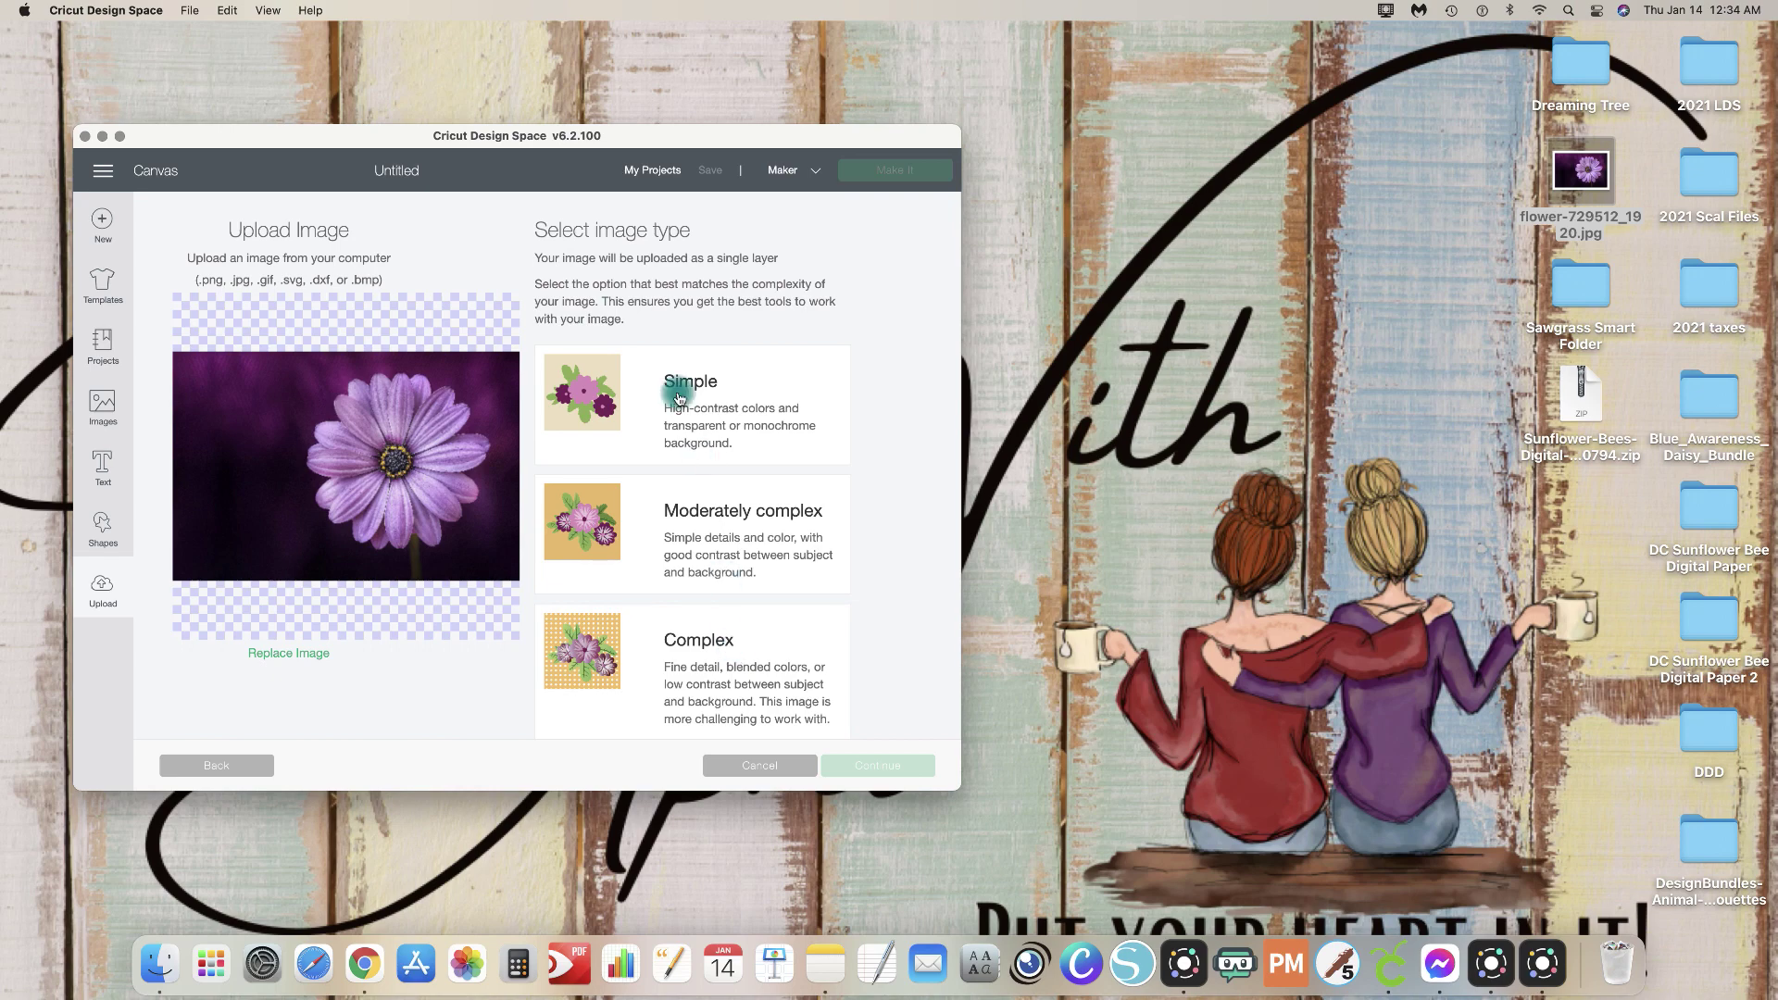
# Step: Try the Complex image type on the flower photo in Select & erase, and return to the image type choices
pyautogui.scroll(-1, 667, 593)
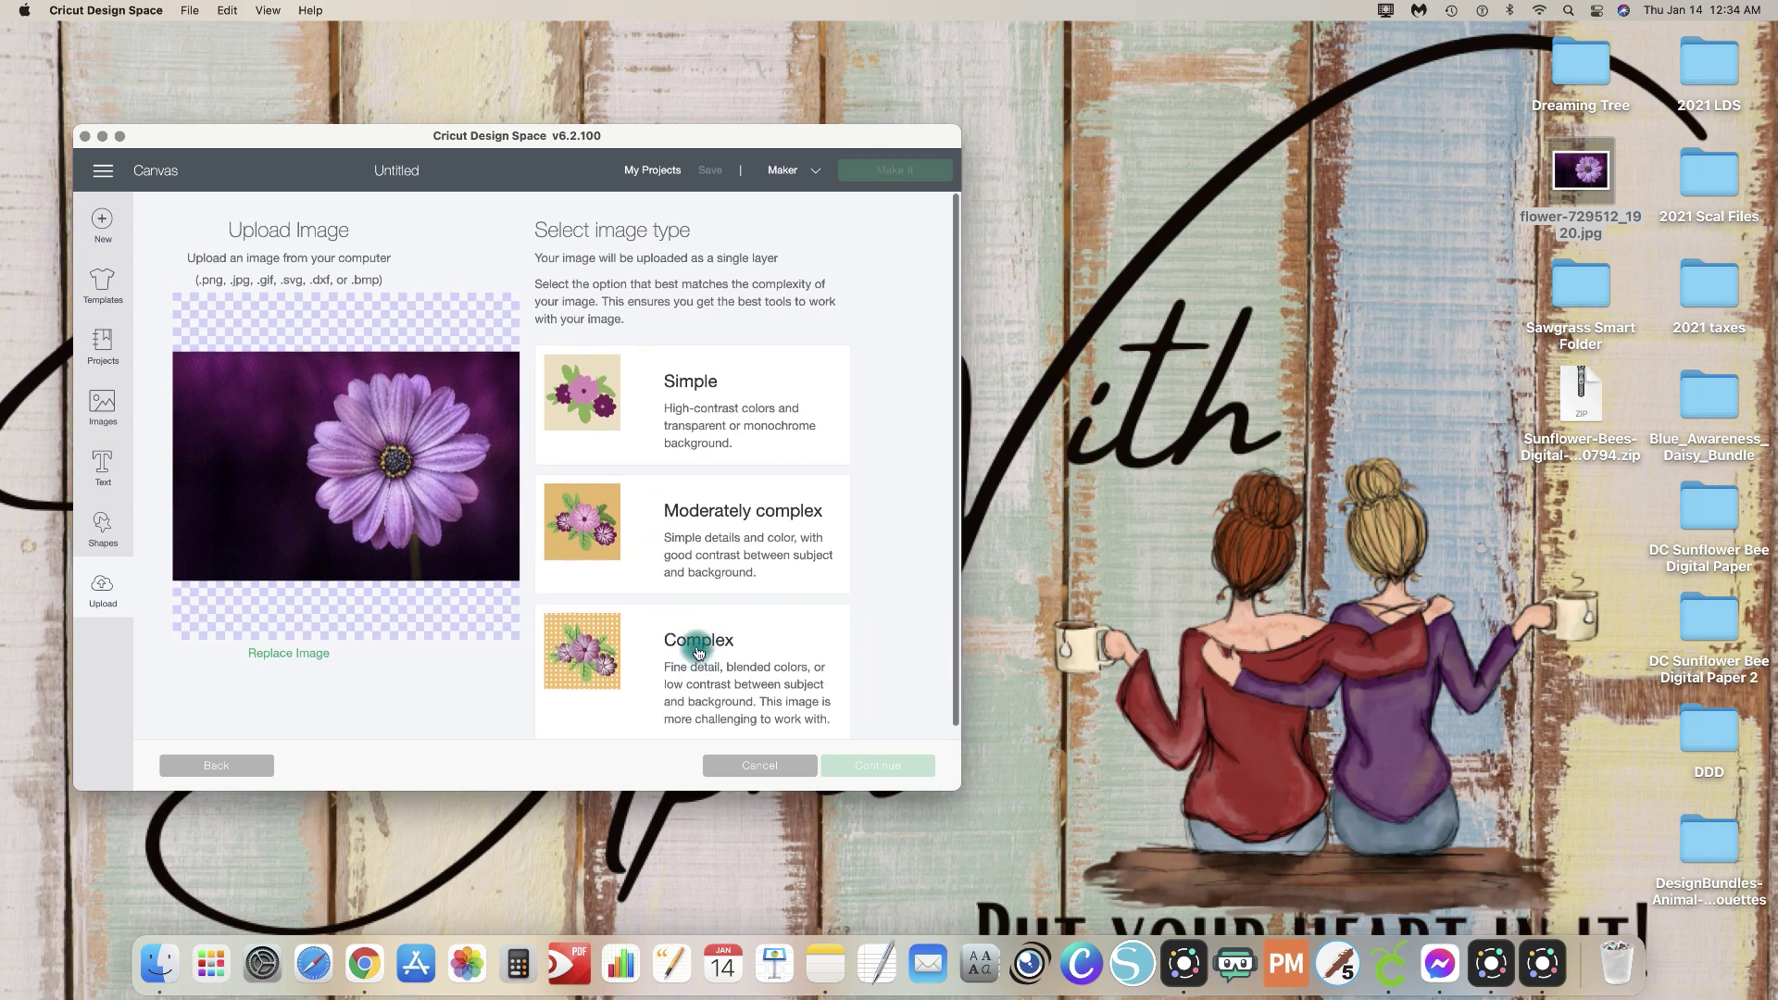
pyautogui.scroll(1, 694, 649)
pyautogui.click(732, 659)
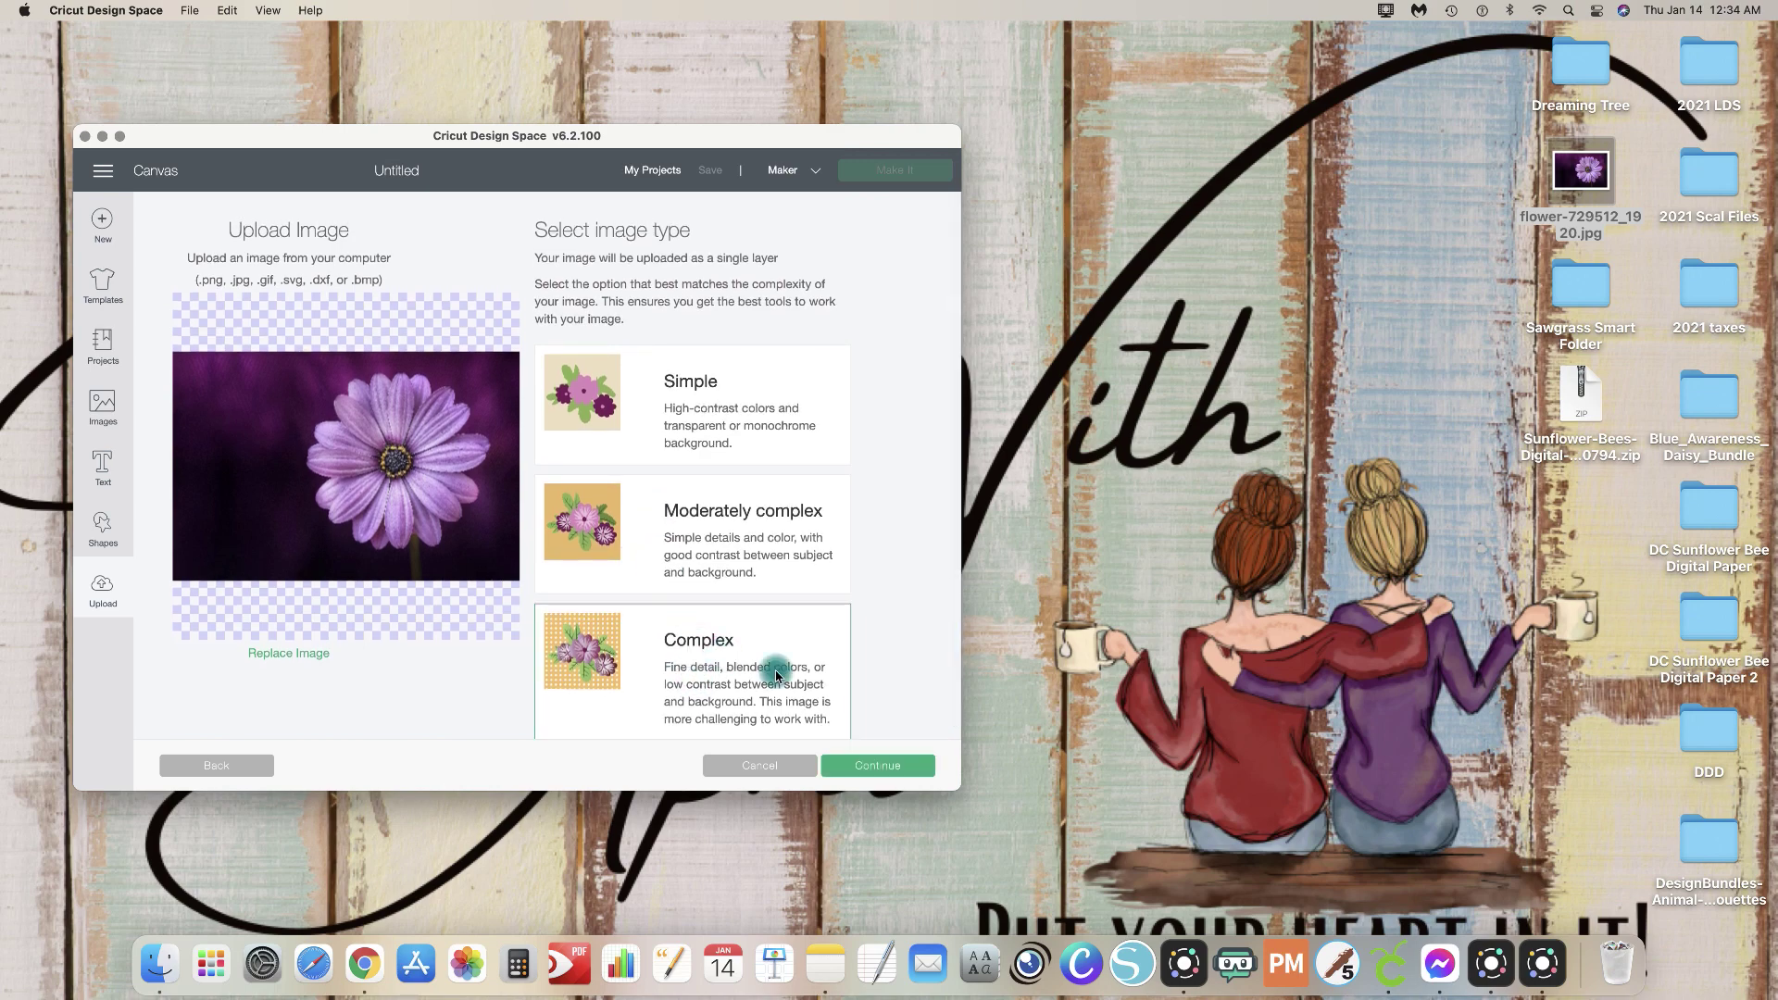
pyautogui.click(865, 764)
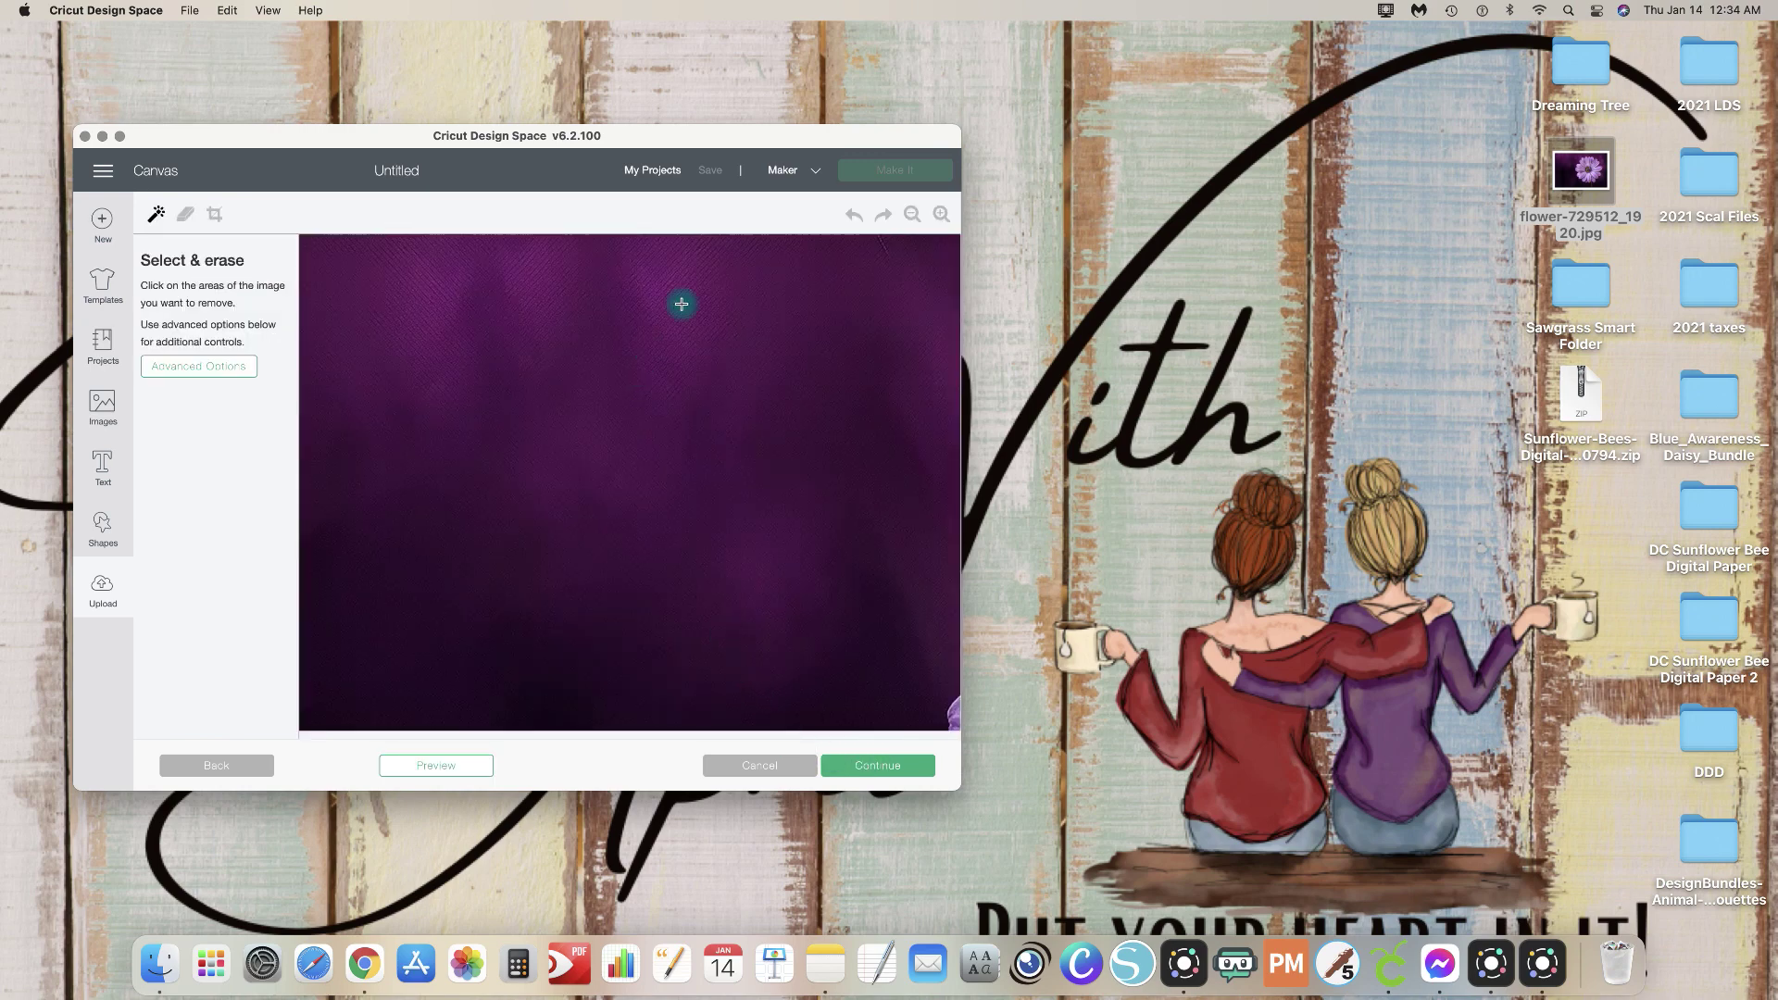
pyautogui.click(912, 215)
pyautogui.click(912, 214)
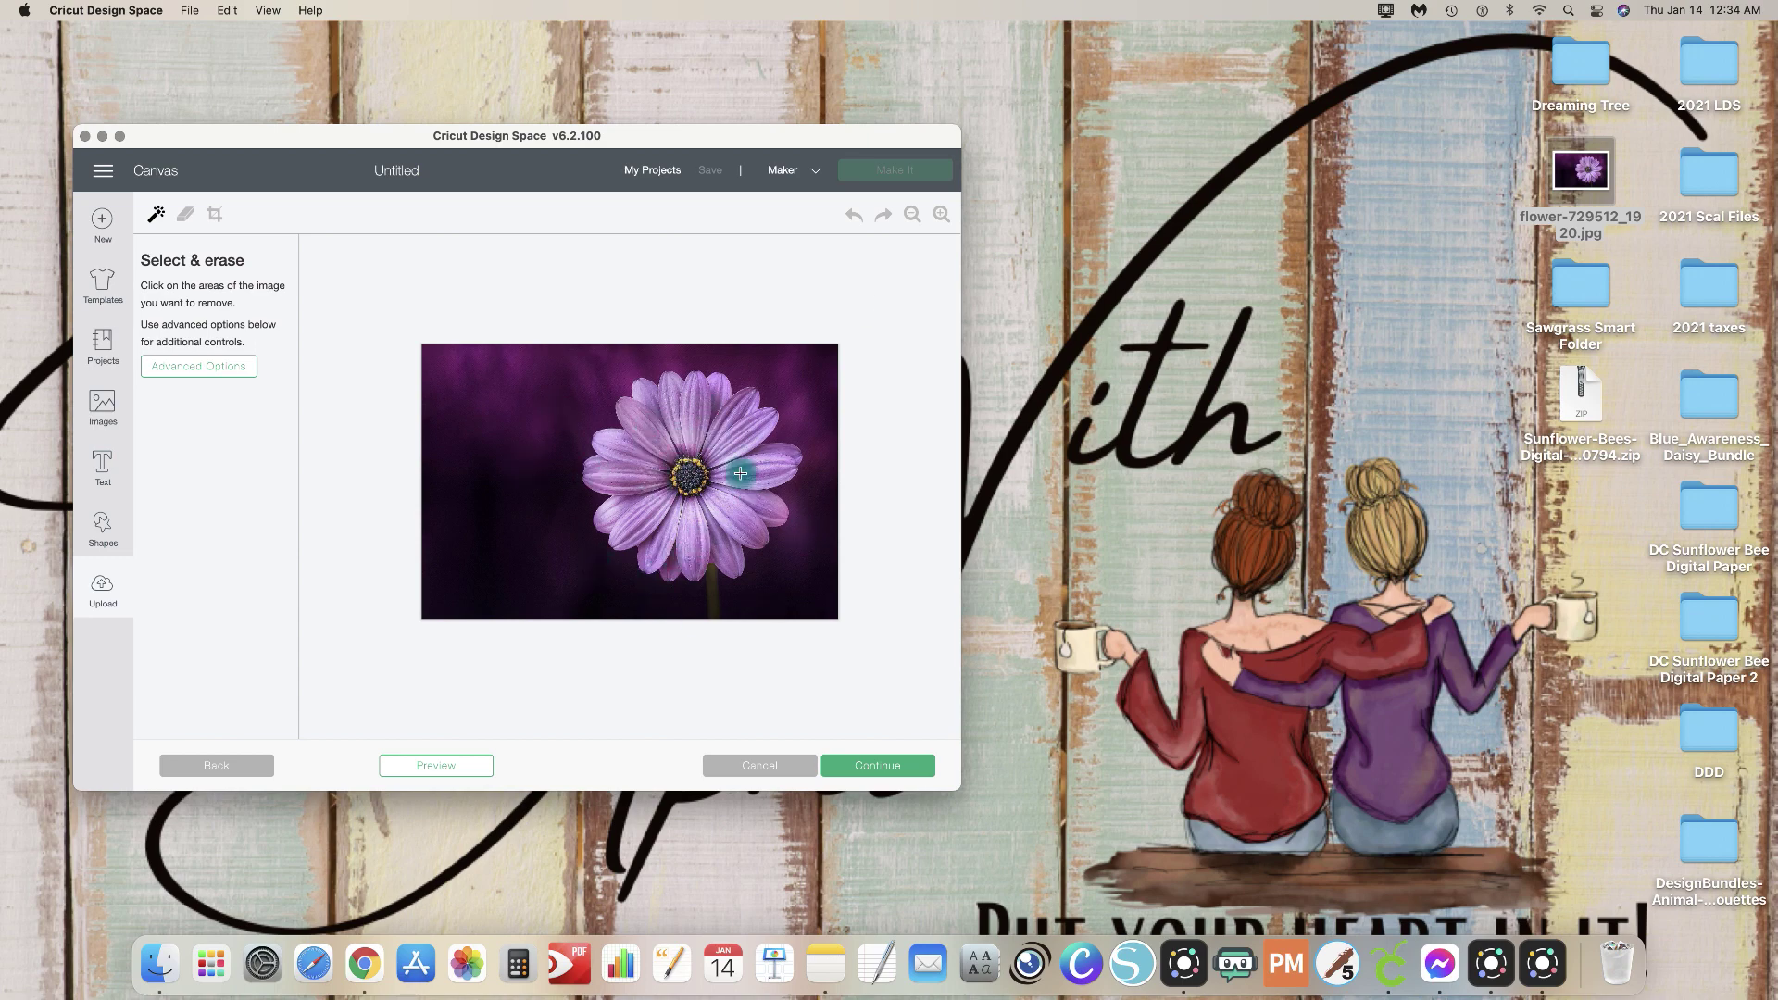
pyautogui.click(270, 772)
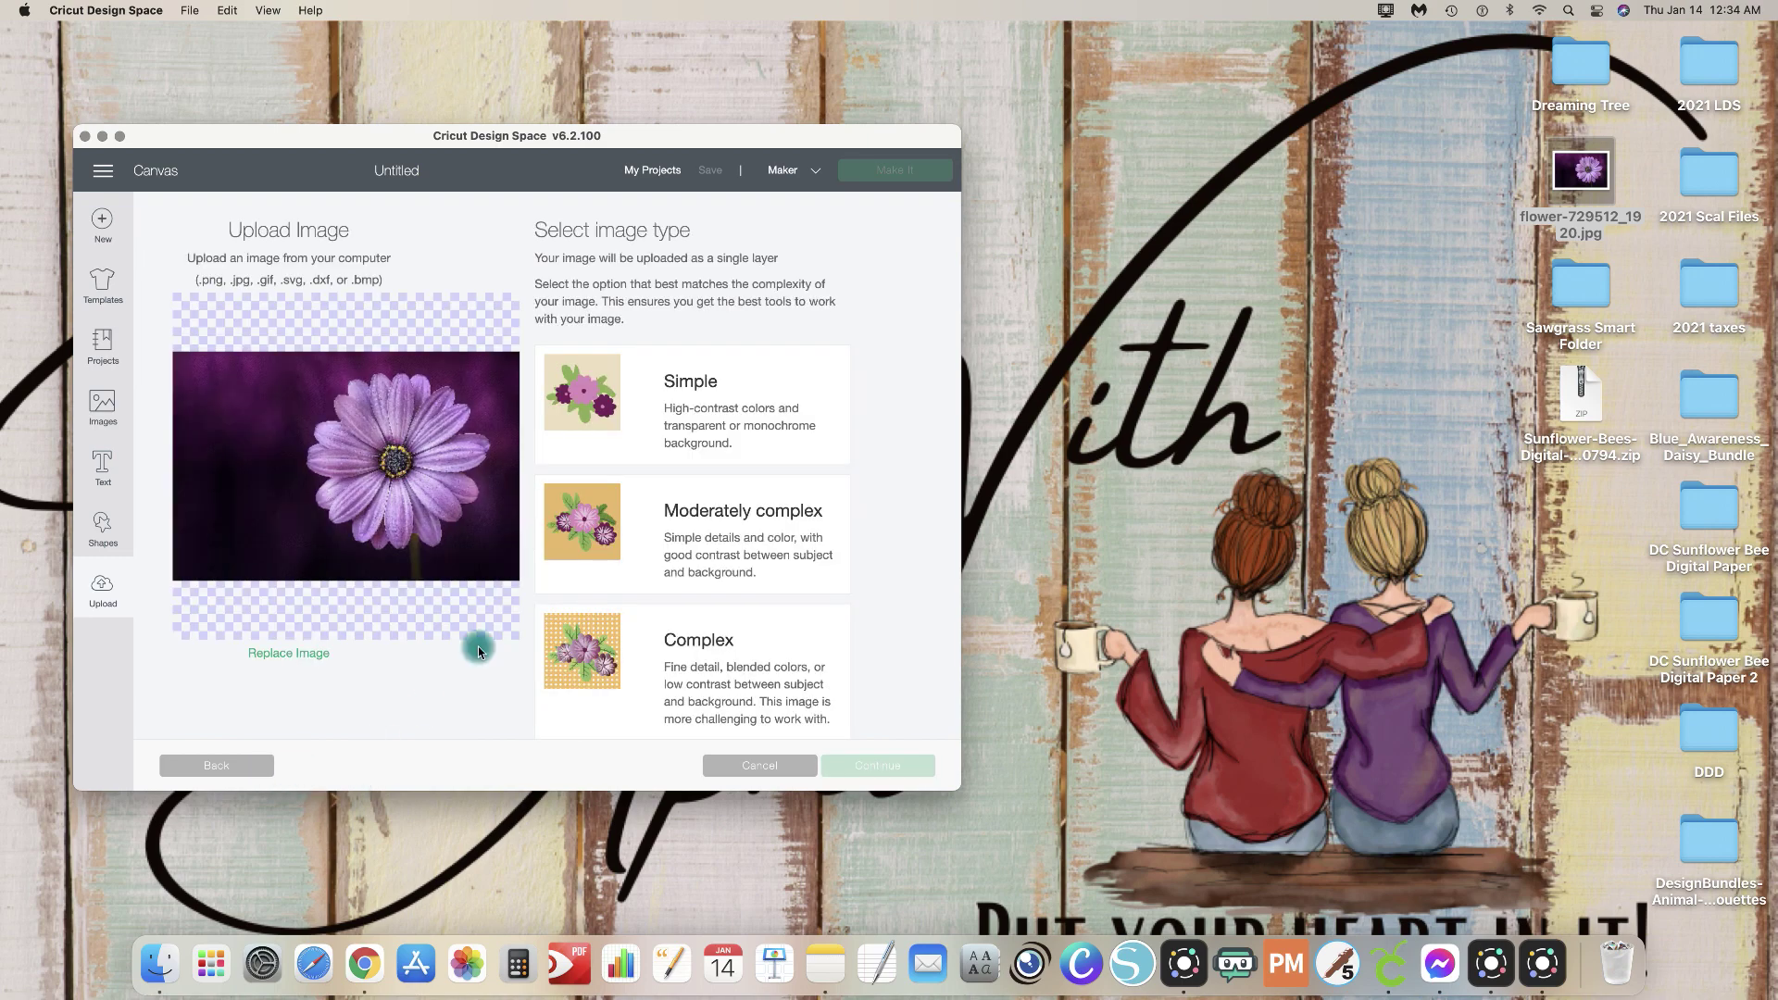
# Step: Try the Simple image type on the flower photo in Select & erase, and return to the image type choices
pyautogui.click(681, 419)
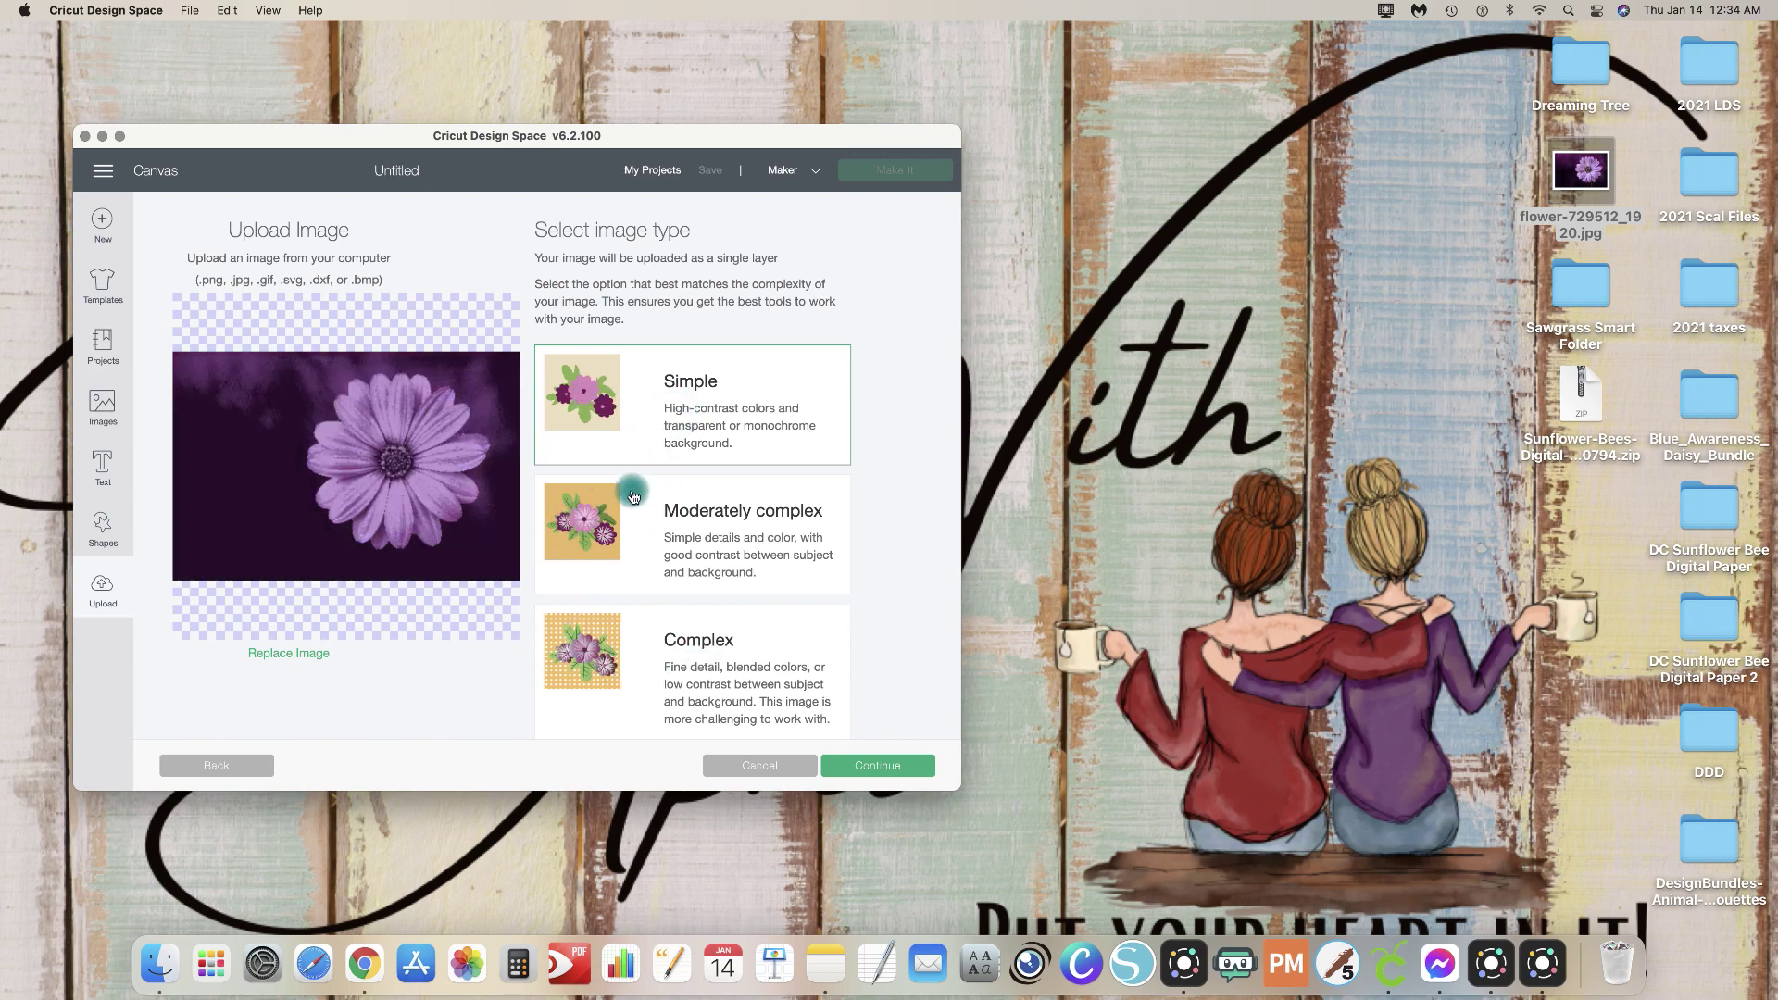
pyautogui.click(882, 769)
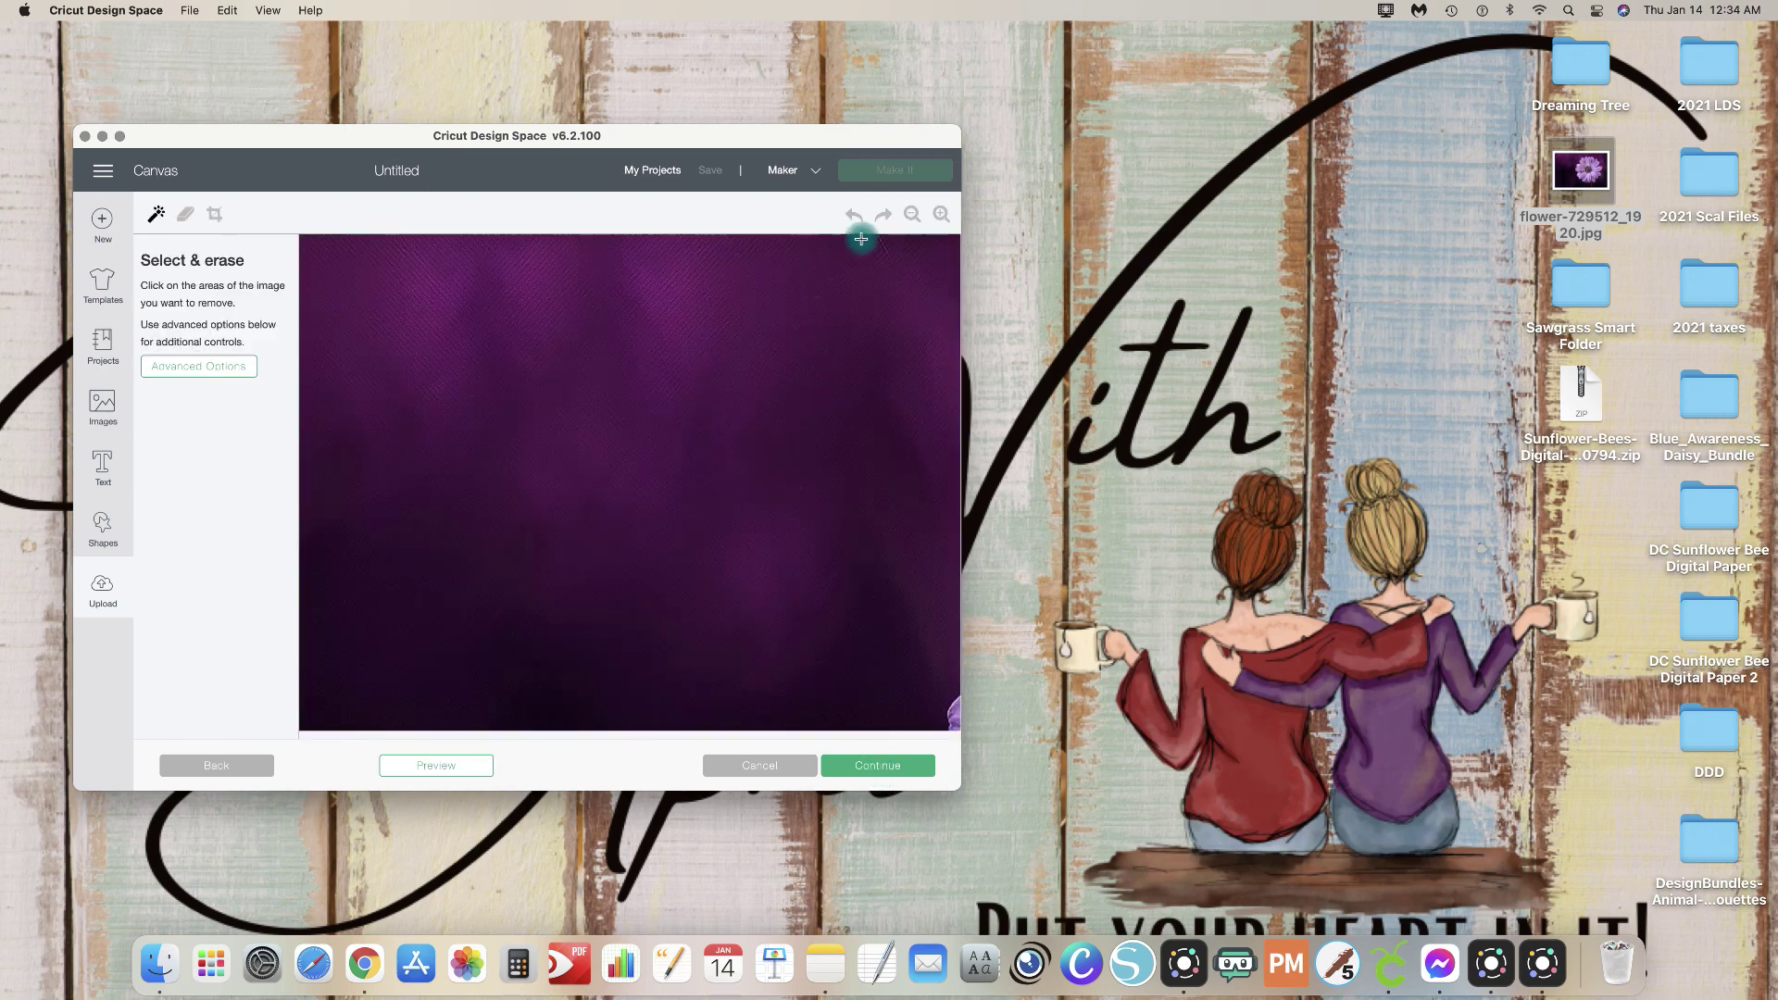
pyautogui.click(911, 215)
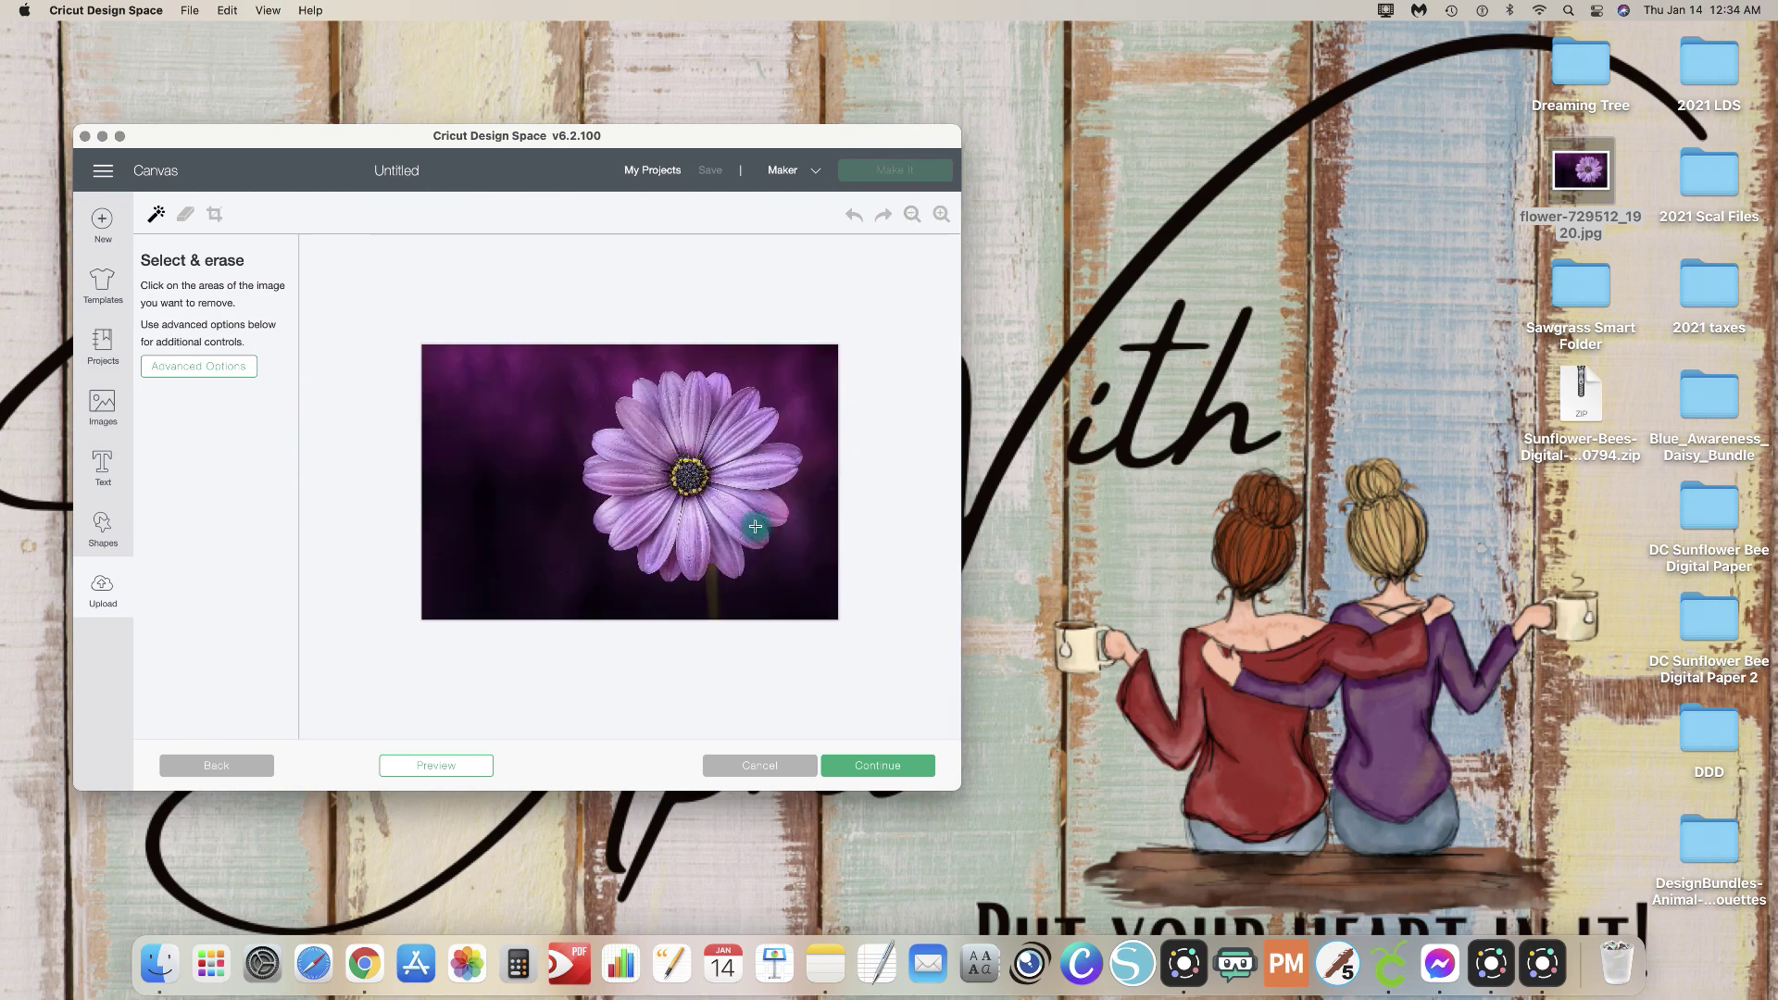
pyautogui.click(248, 768)
pyautogui.click(655, 409)
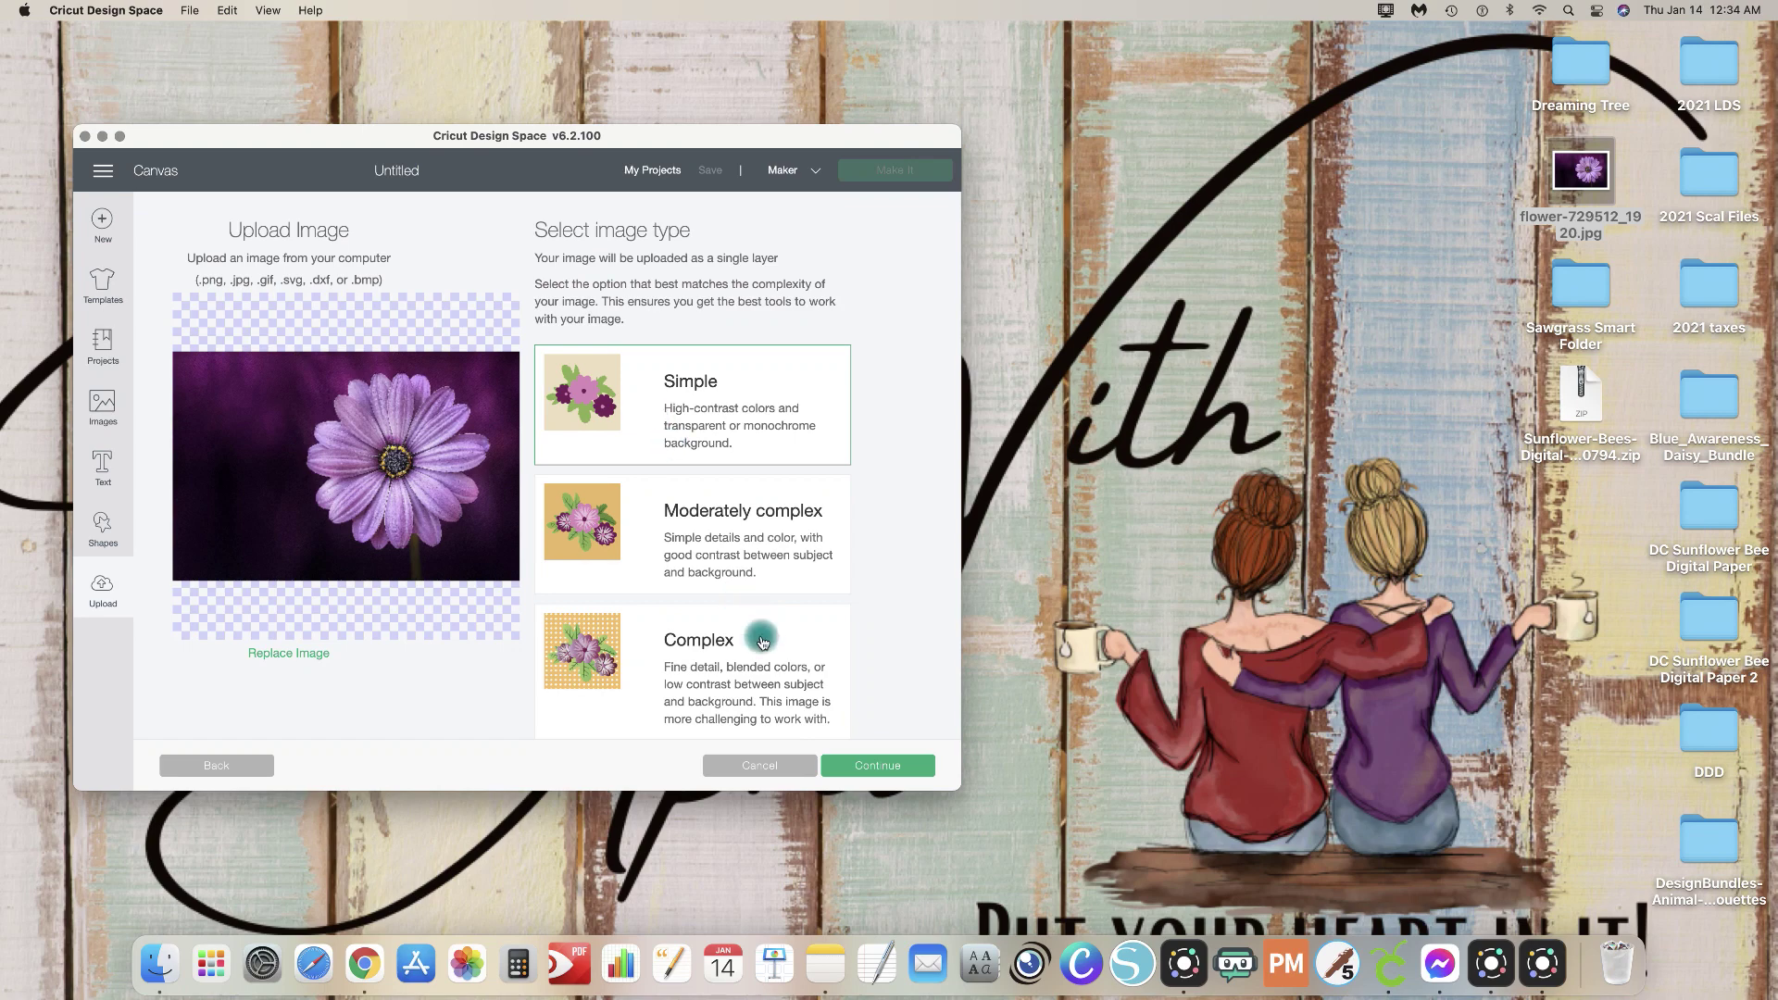
pyautogui.click(870, 769)
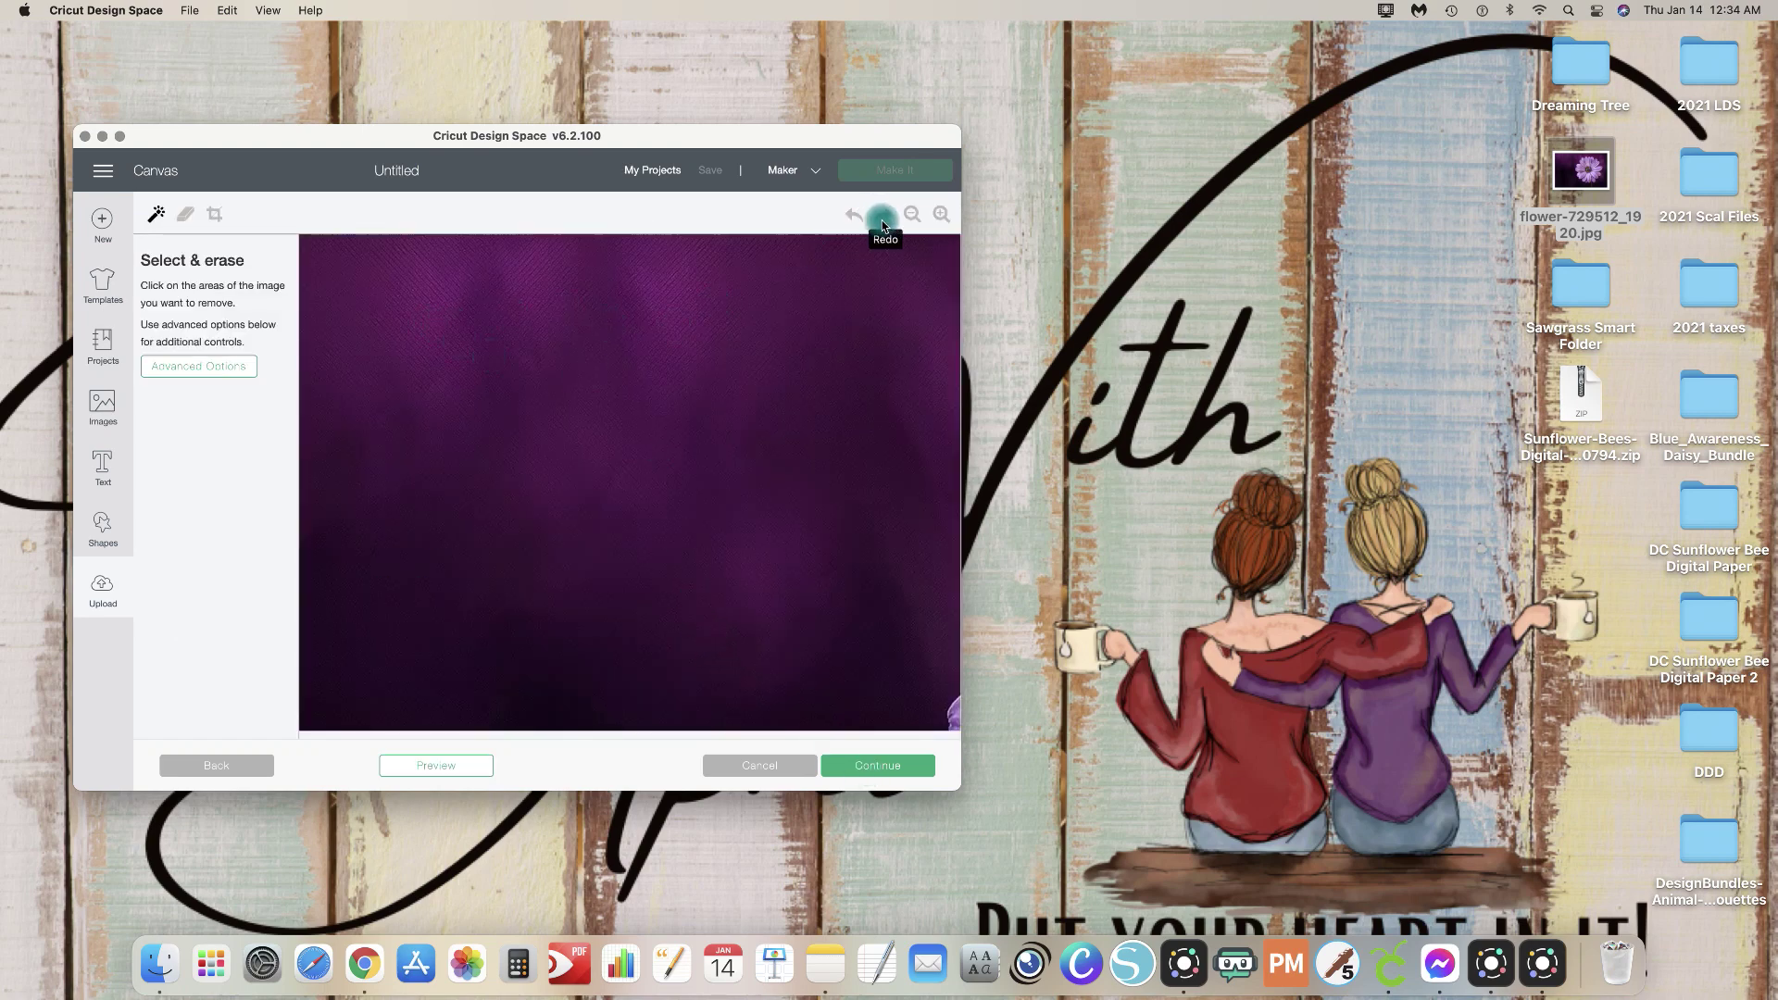
pyautogui.click(911, 216)
pyautogui.click(911, 215)
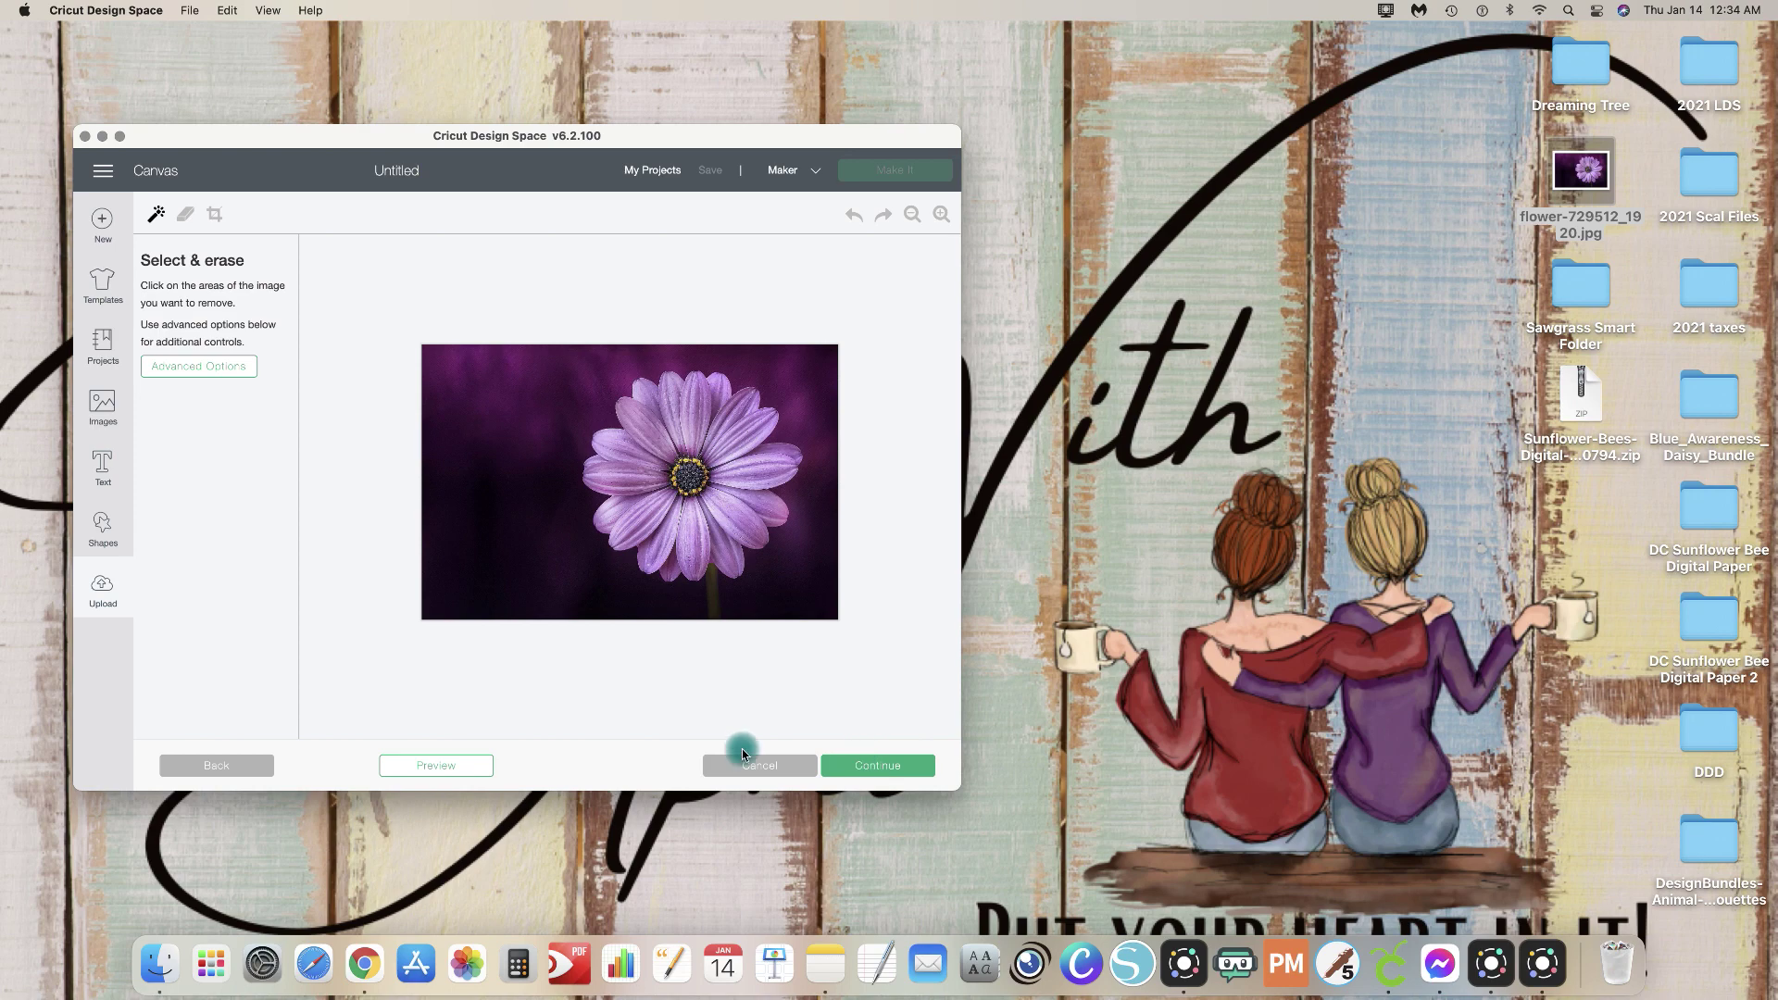
pyautogui.click(219, 766)
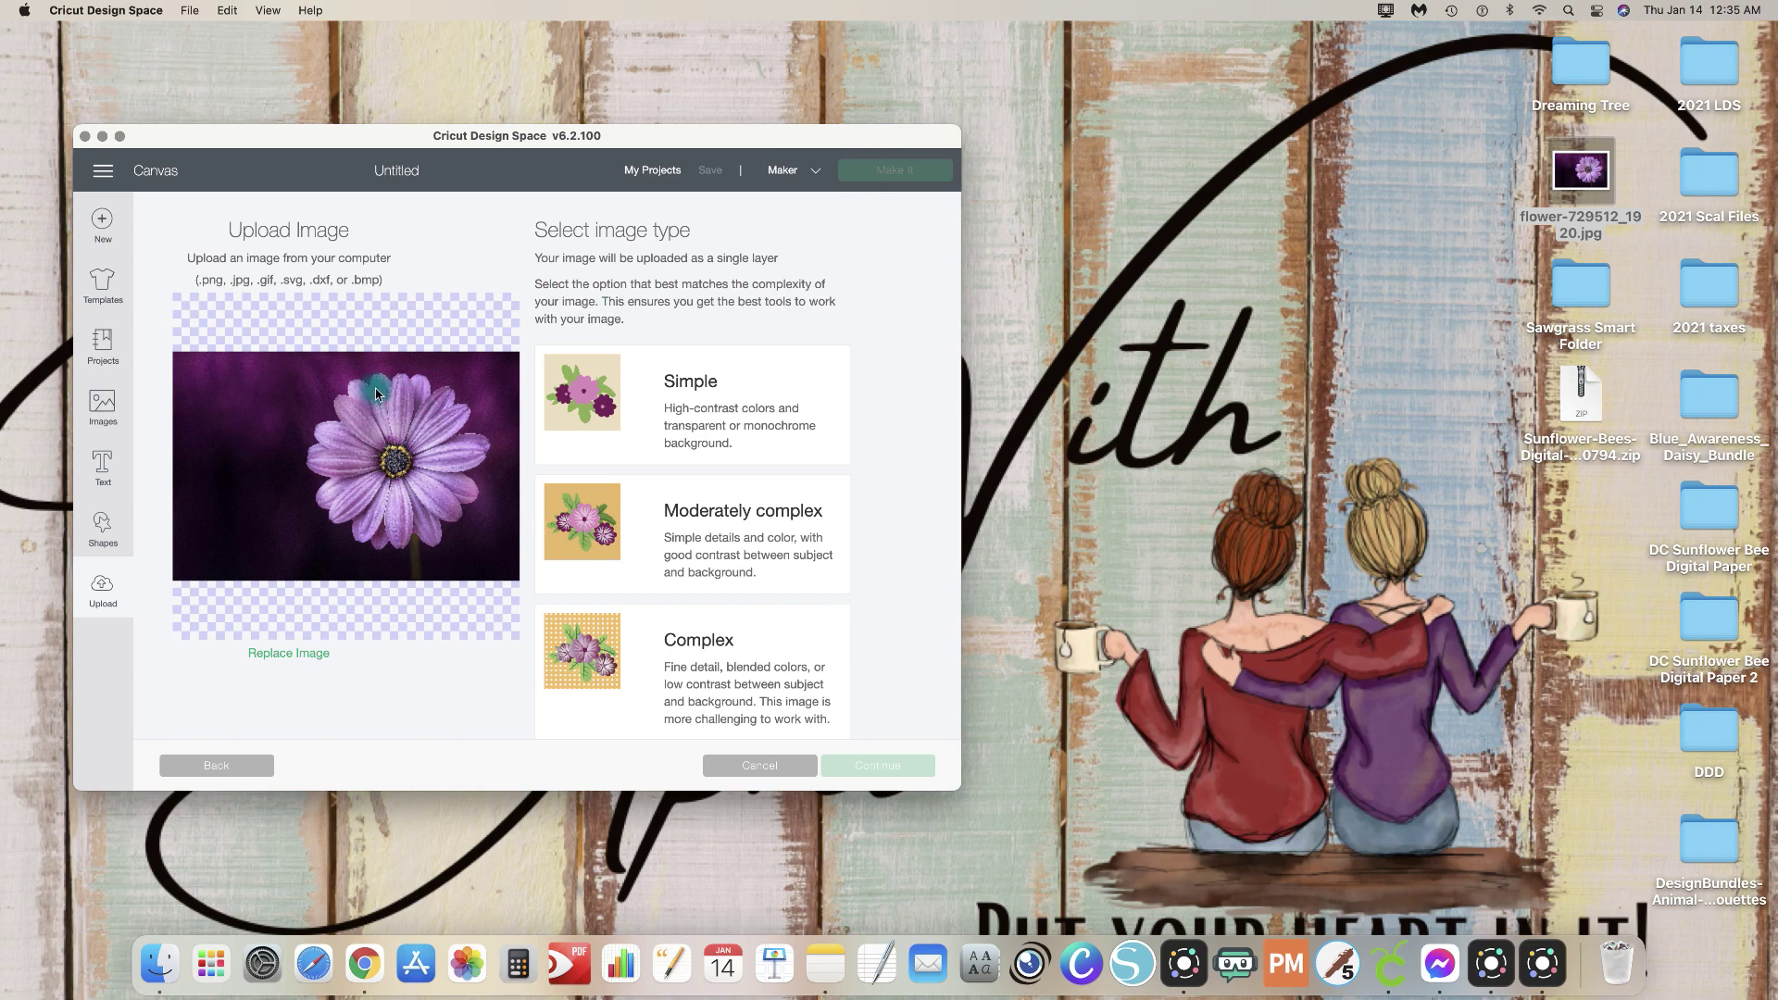
# Step: Set the flower photo's image type to Complex and continue to Select & erase
pyautogui.click(698, 677)
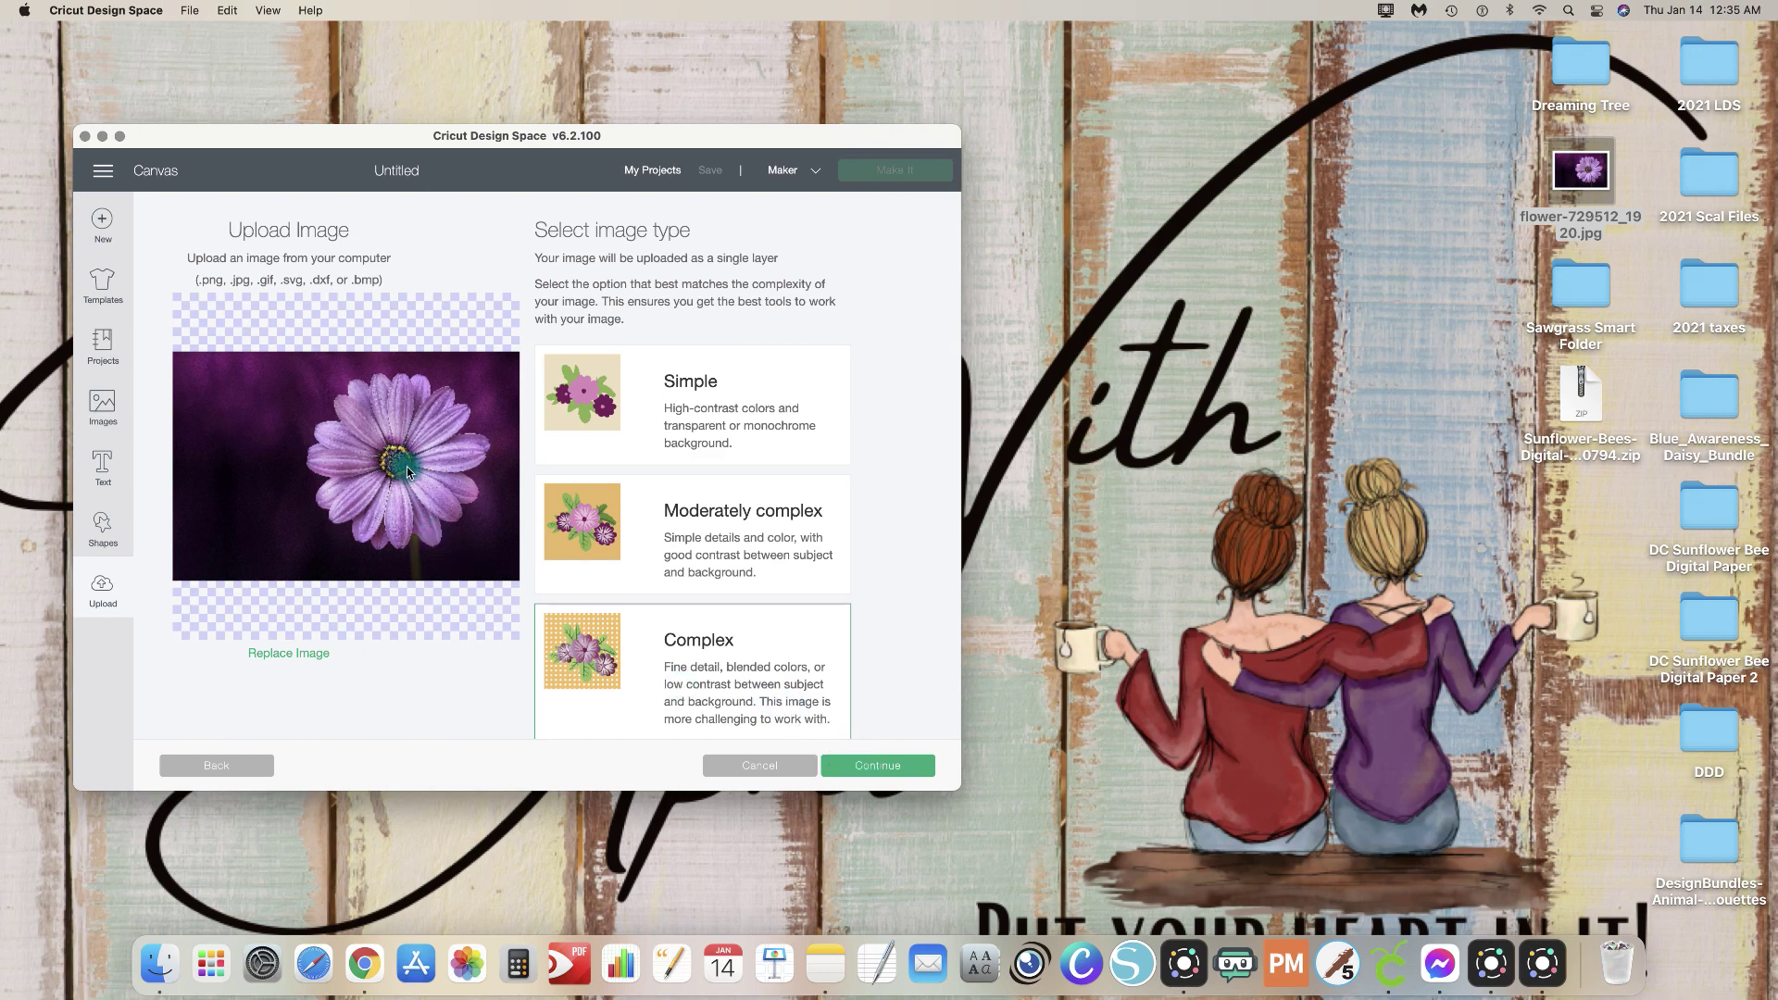
pyautogui.click(890, 773)
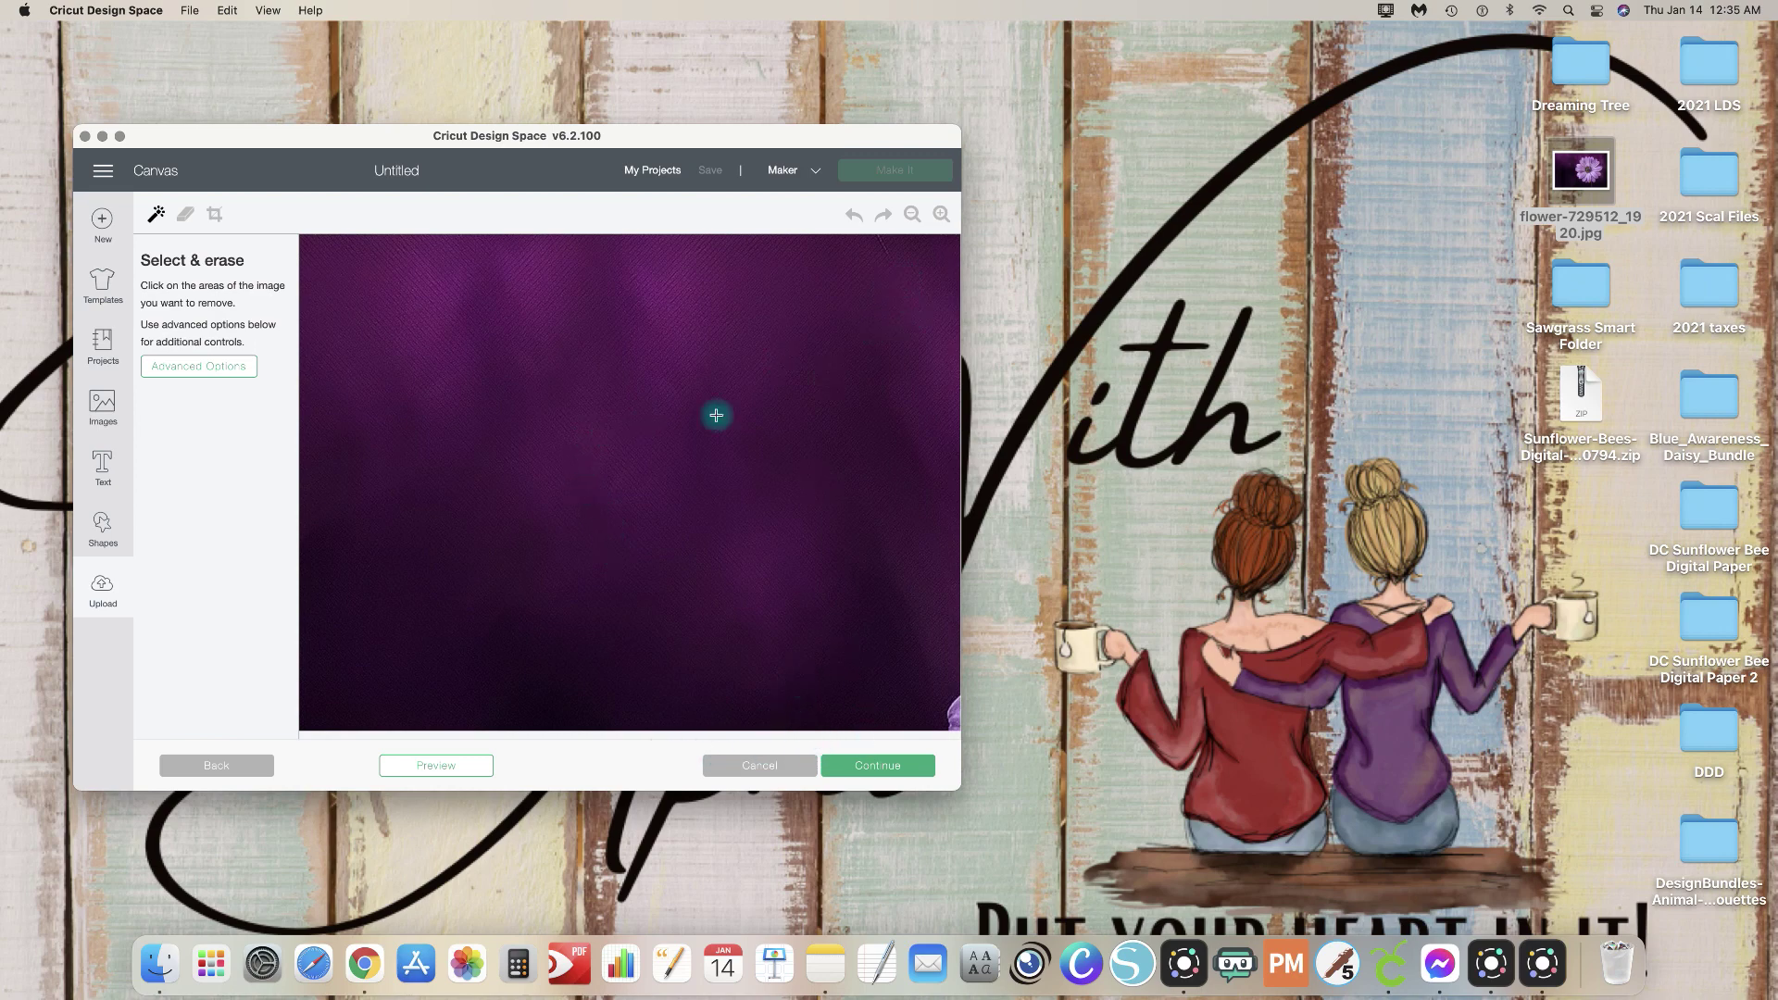
# Step: Try removing two background patches above and beside the flower without changing the advanced options, and undo both removals
pyautogui.click(911, 216)
pyautogui.click(910, 216)
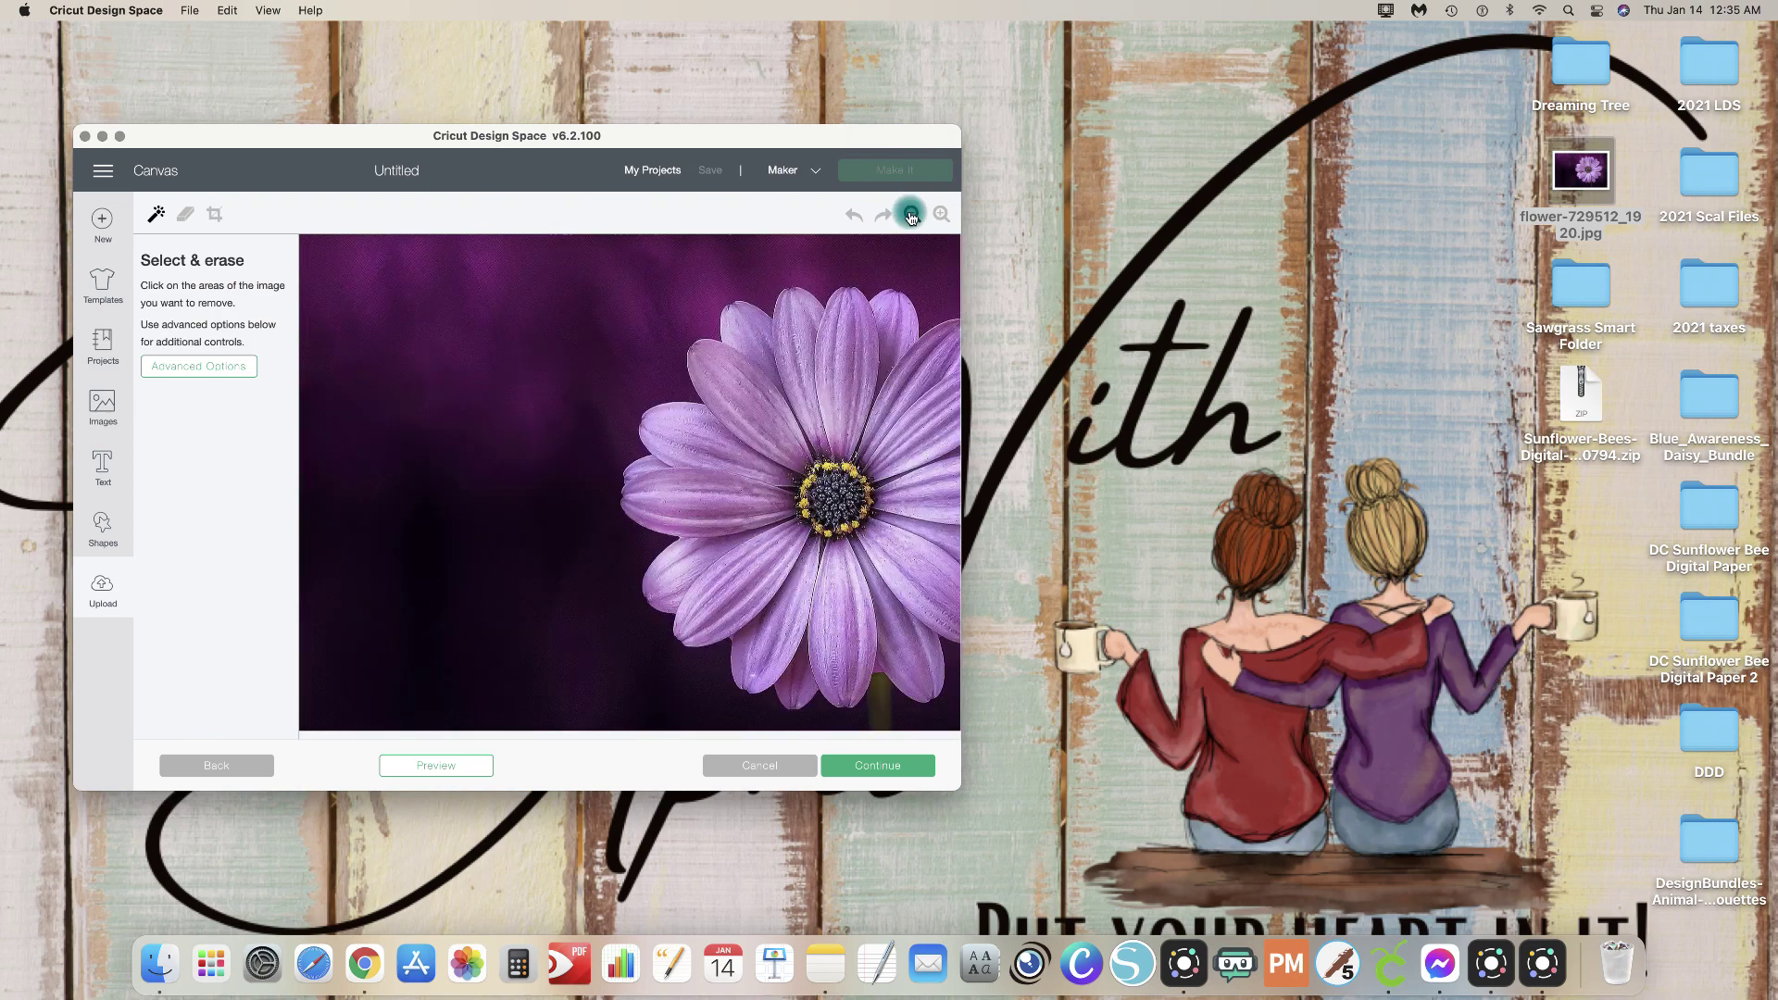
pyautogui.click(911, 216)
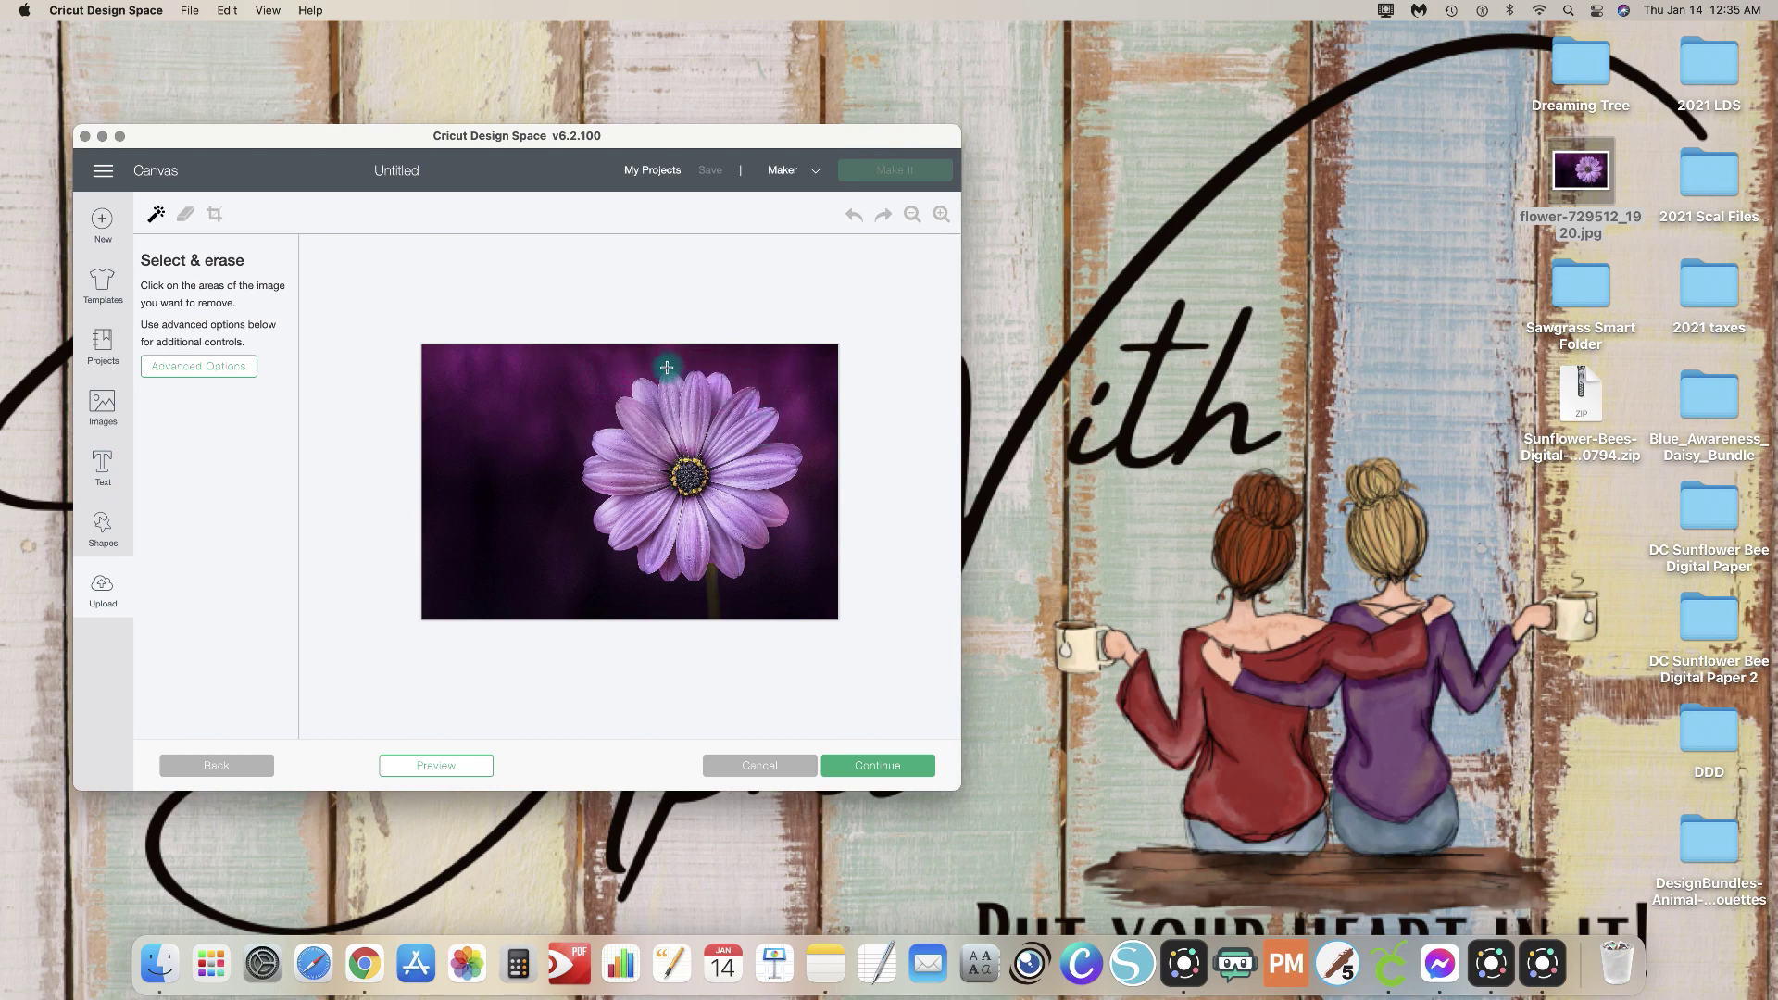
pyautogui.click(618, 367)
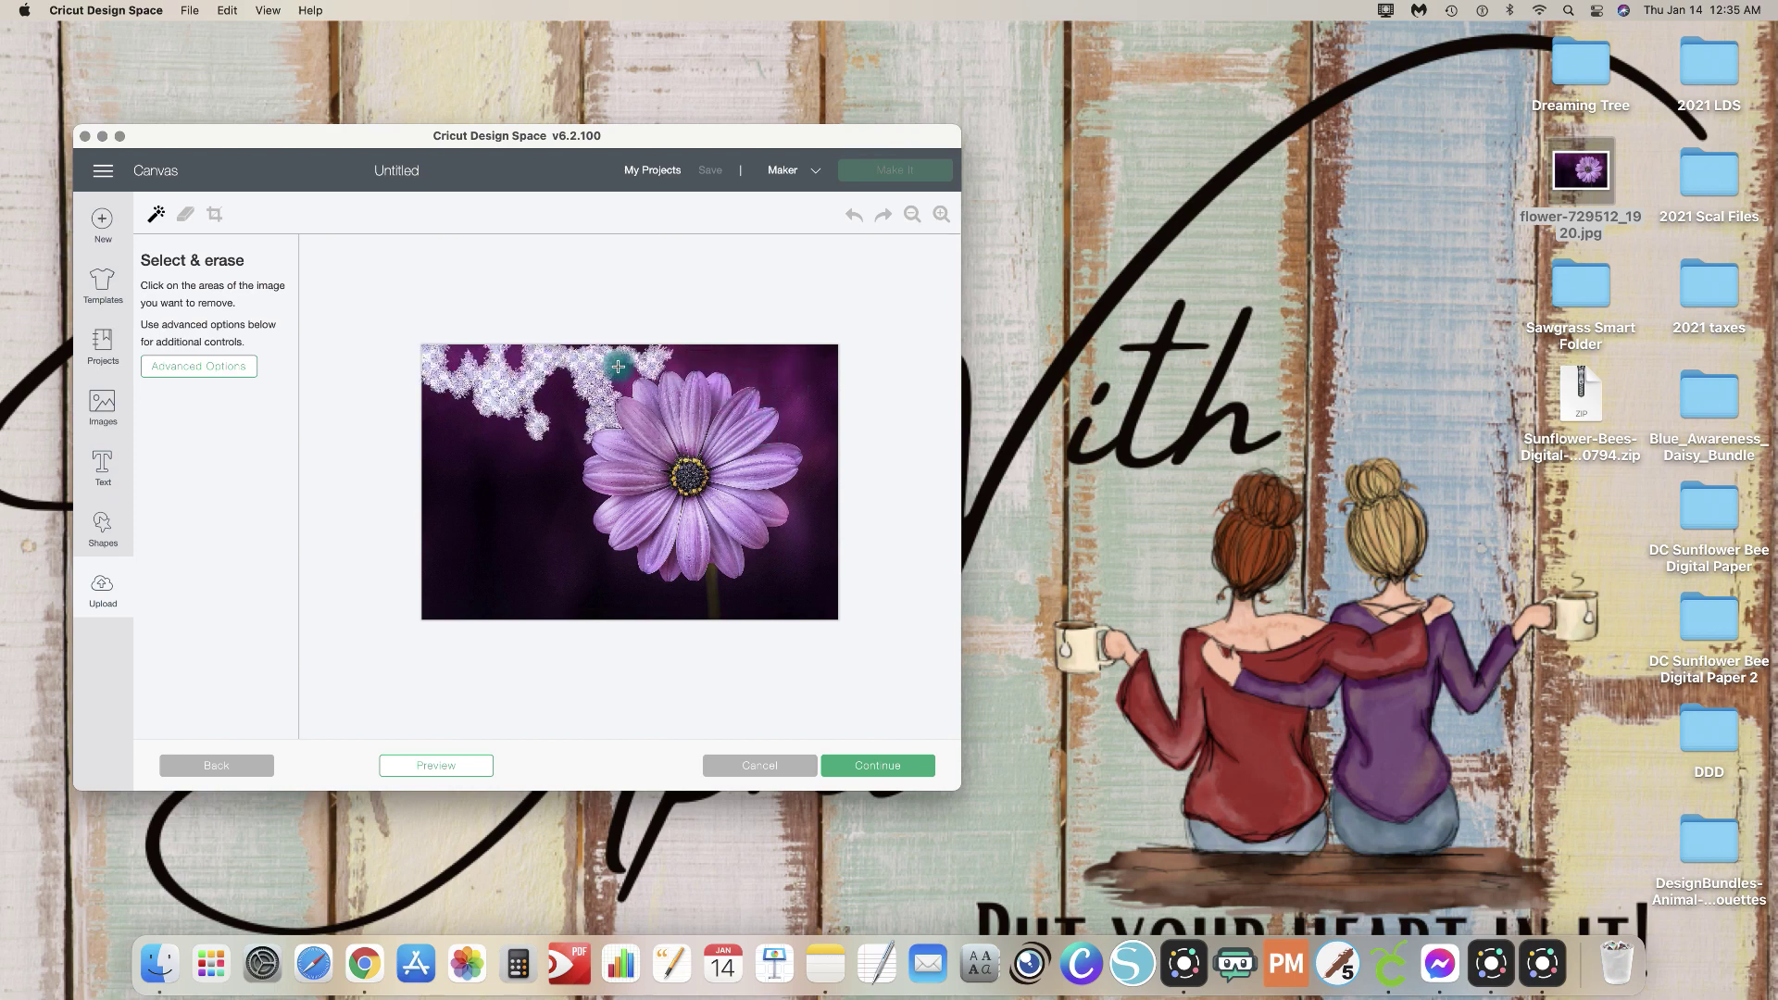
pyautogui.click(556, 416)
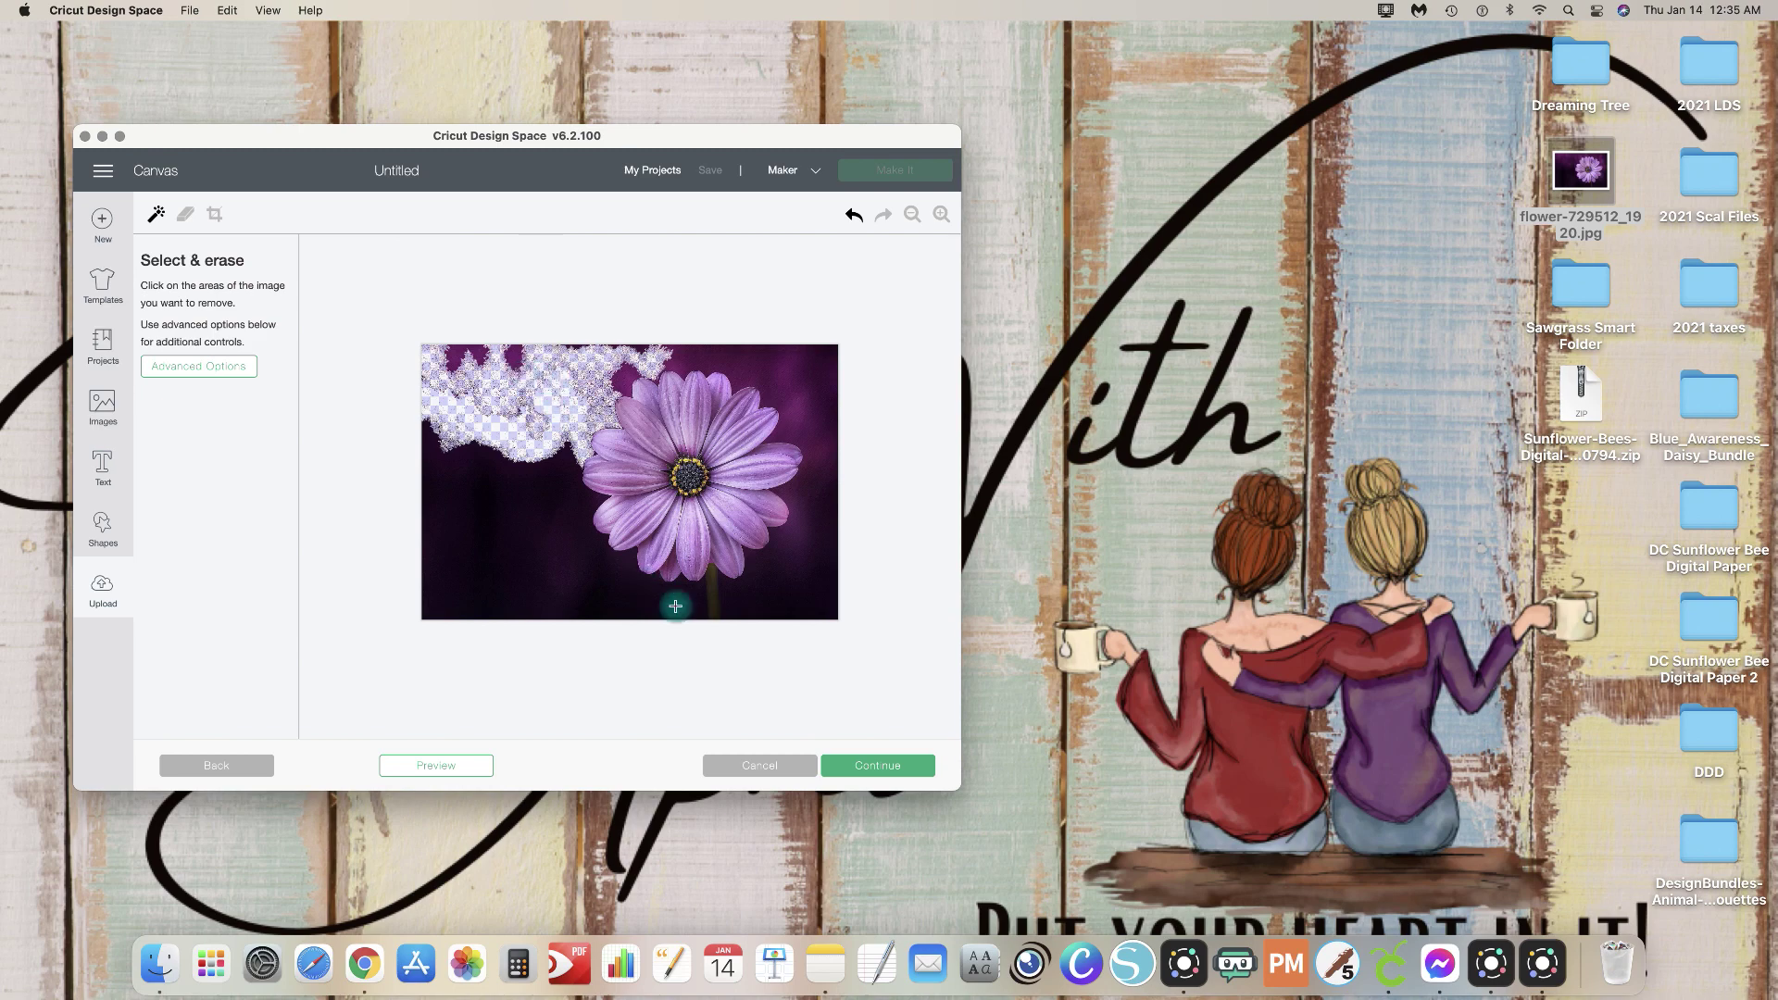
pyautogui.click(853, 228)
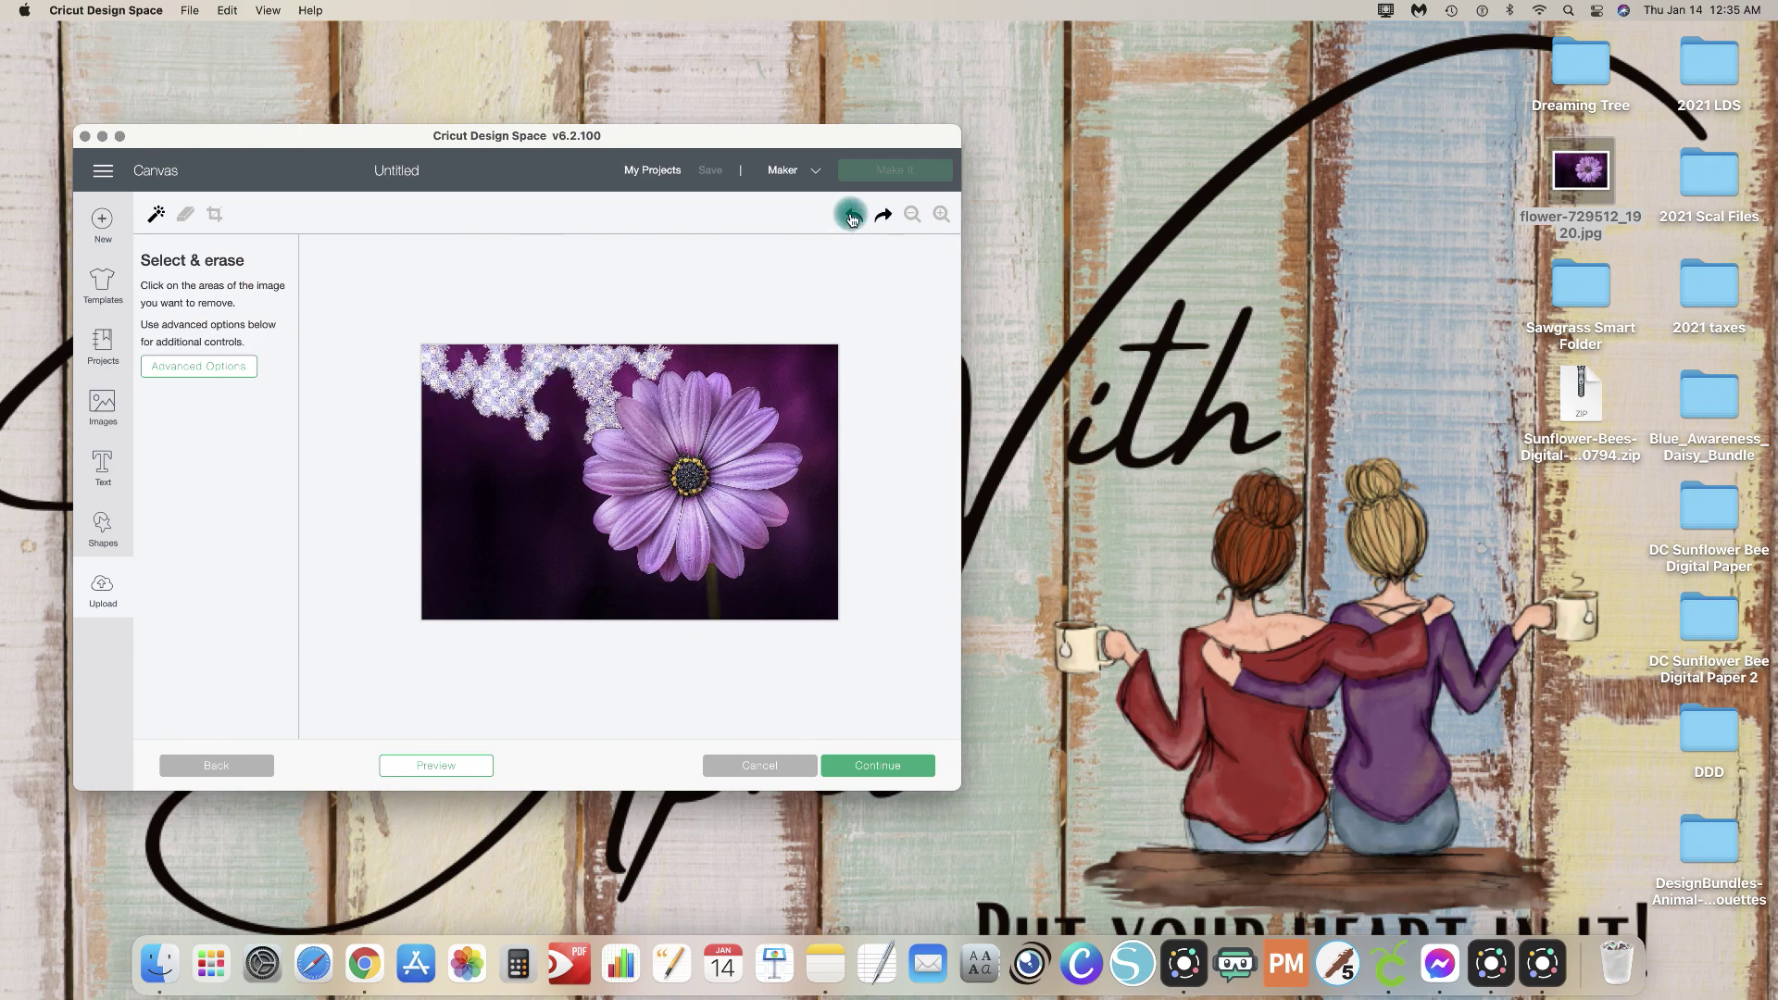
pyautogui.click(853, 229)
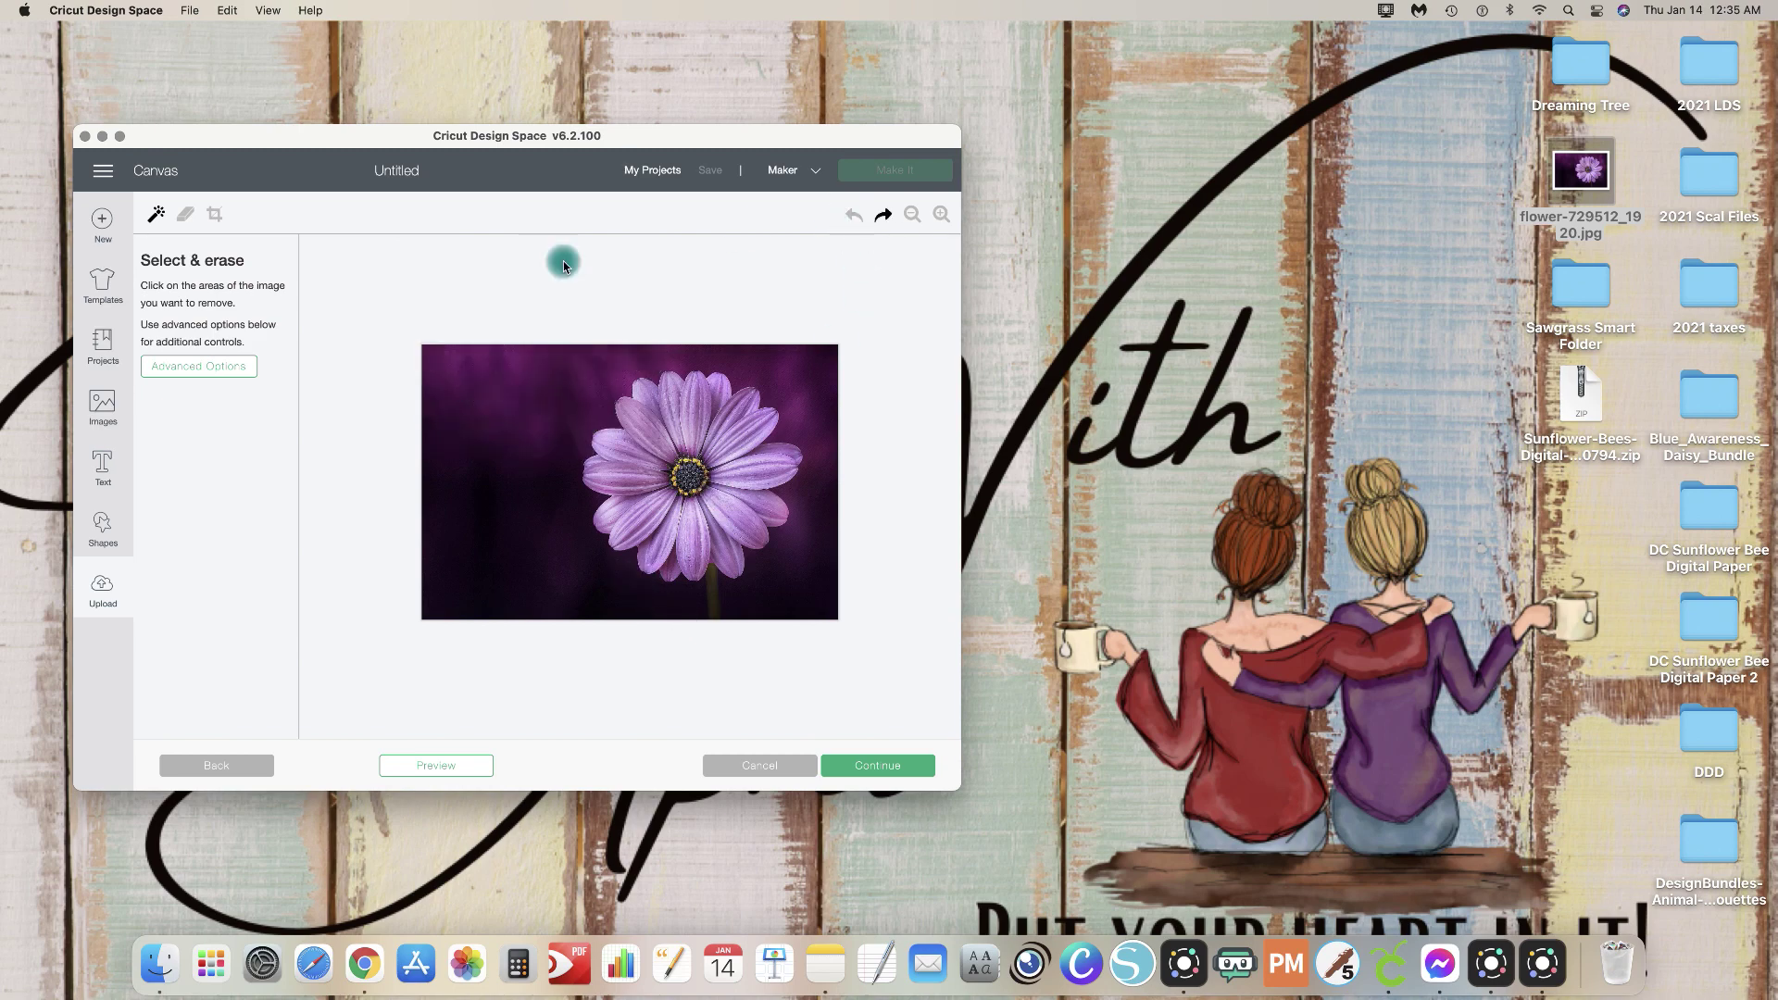
# Step: Try removing the dark background with the color tolerance set to 100 in the advanced options, and undo the removal
pyautogui.click(196, 367)
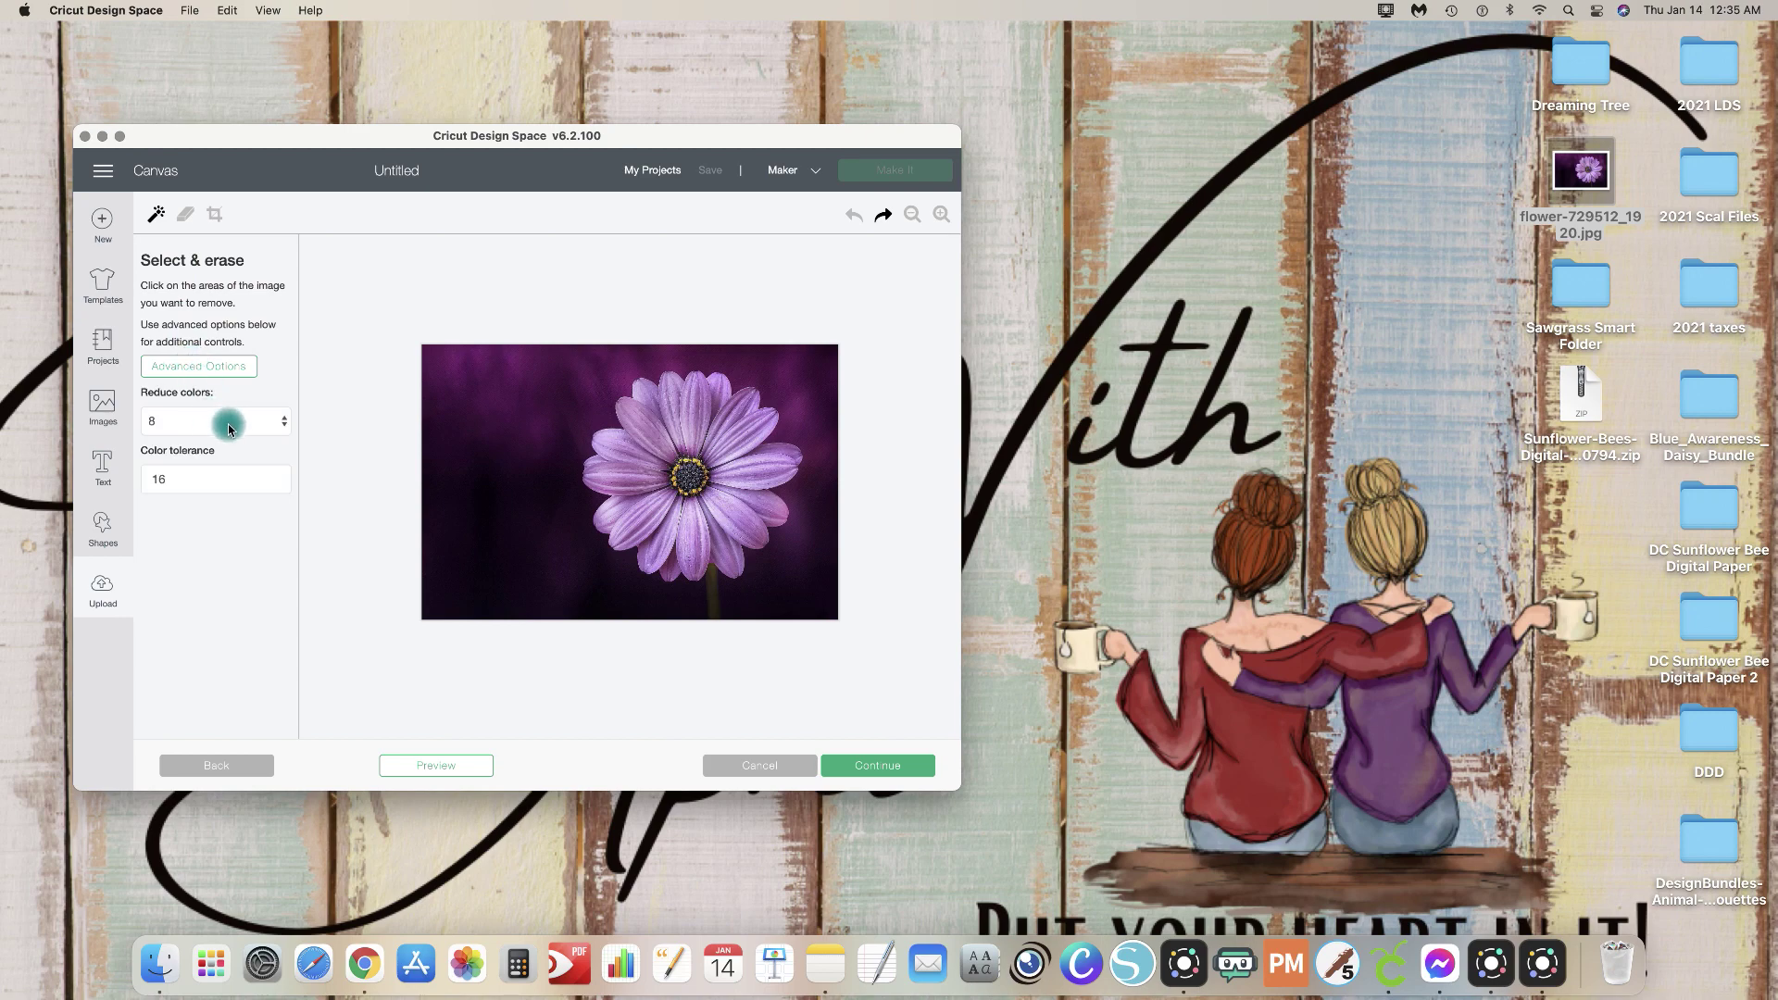
pyautogui.doubleClick(163, 479)
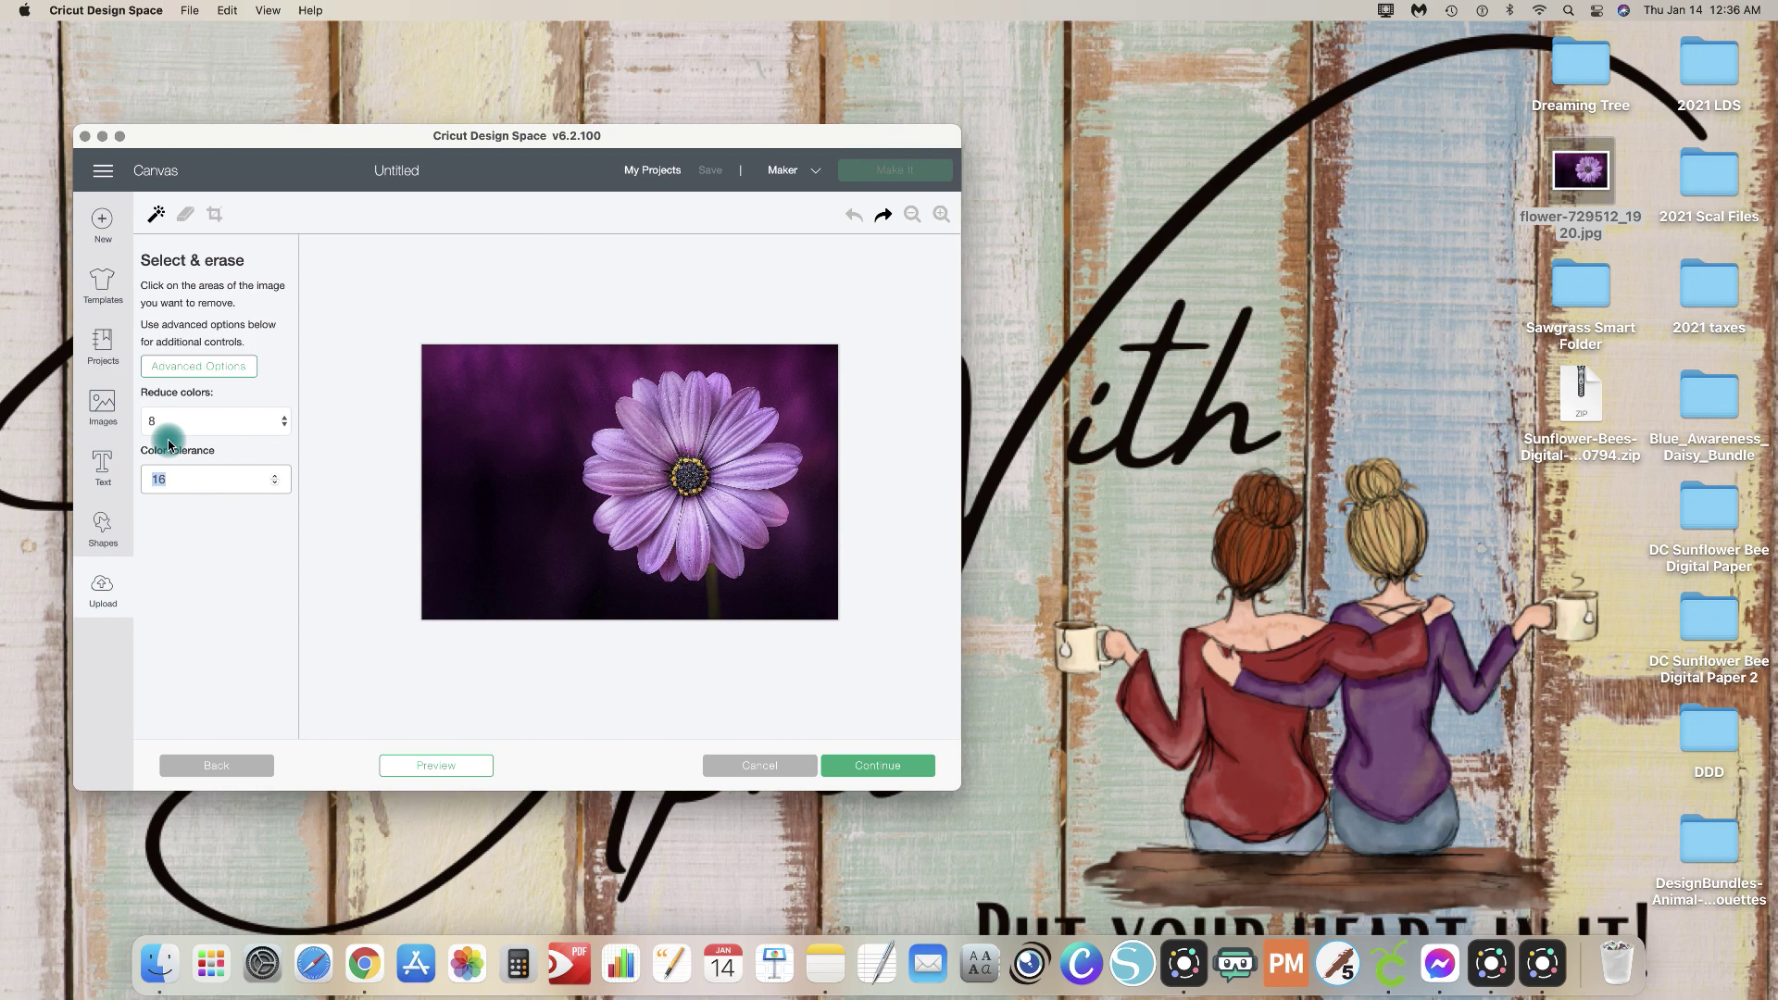
pyautogui.write('100')
pyautogui.click(223, 559)
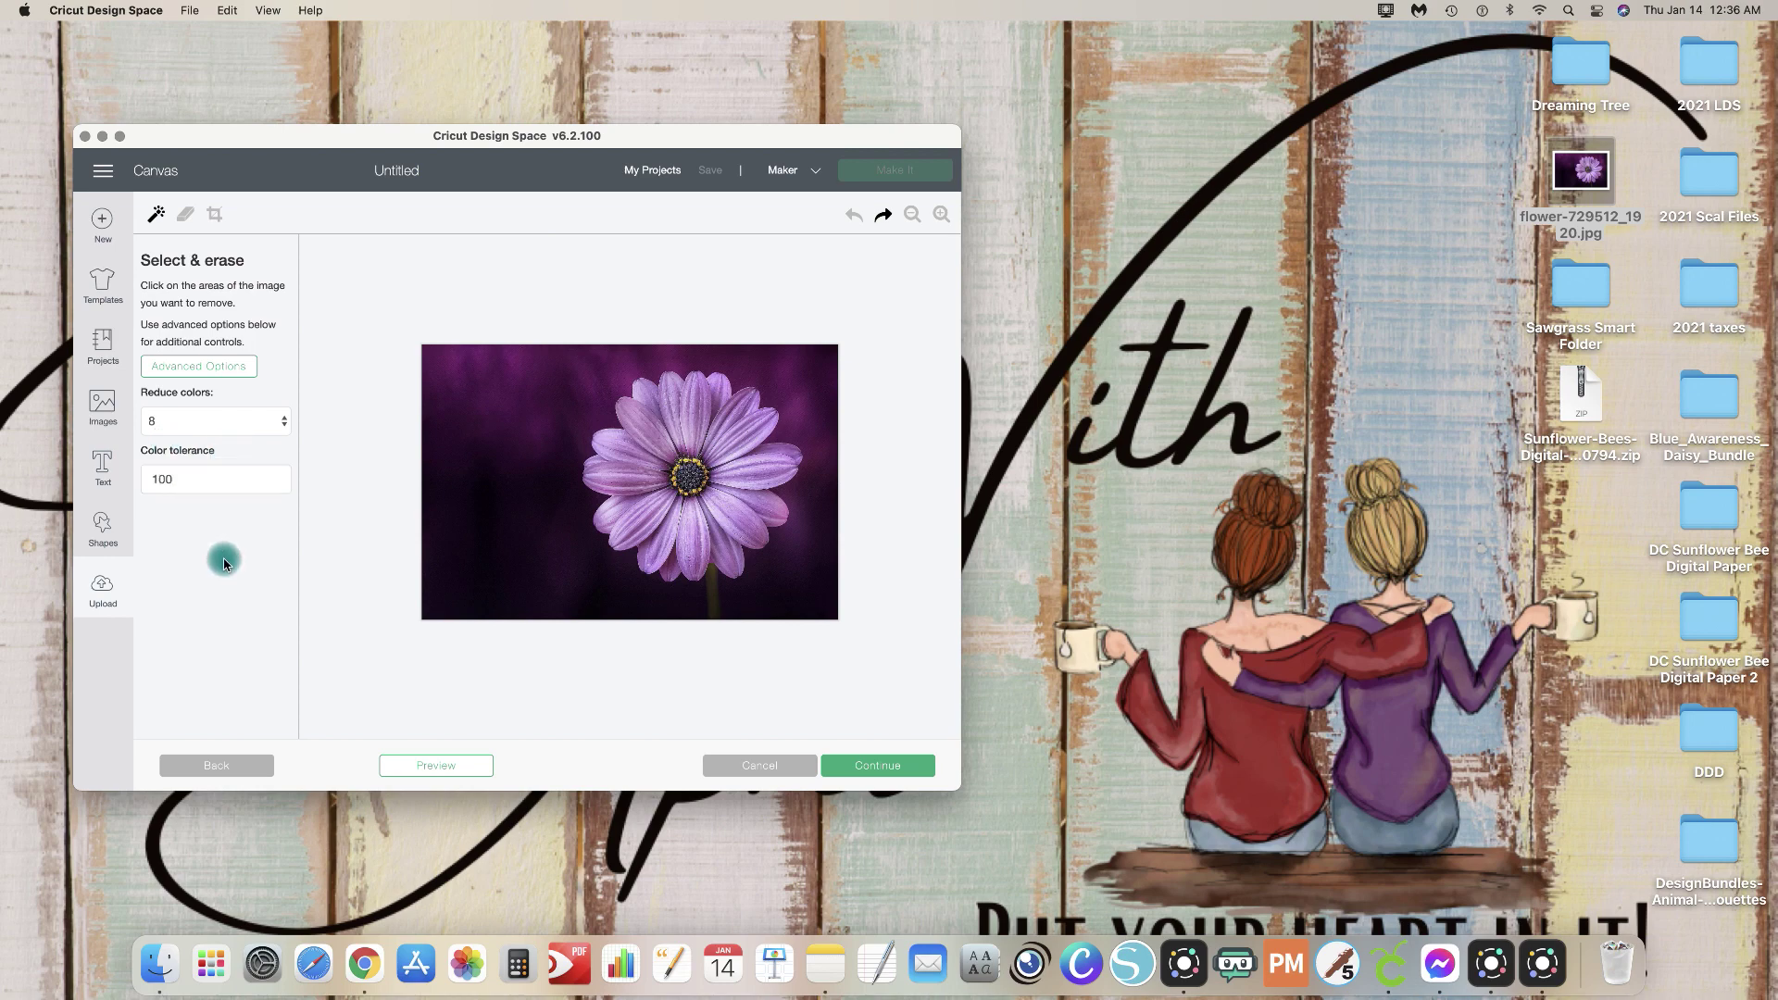
pyautogui.click(502, 414)
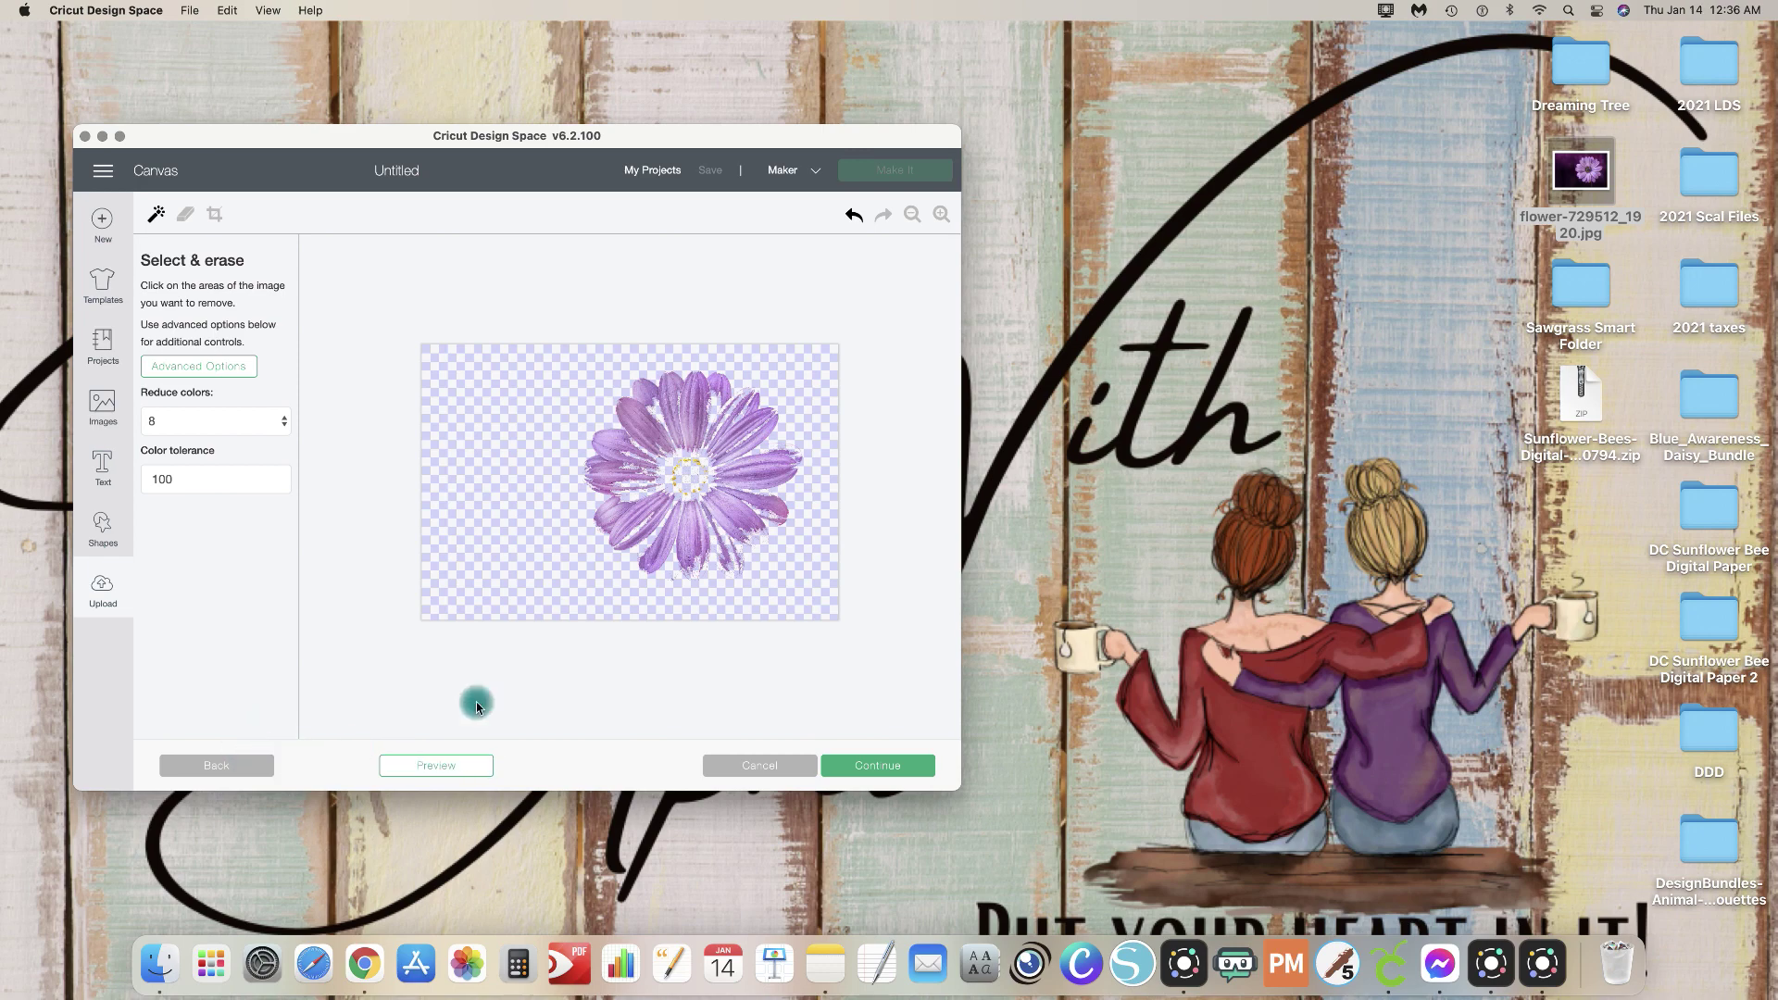
pyautogui.click(854, 214)
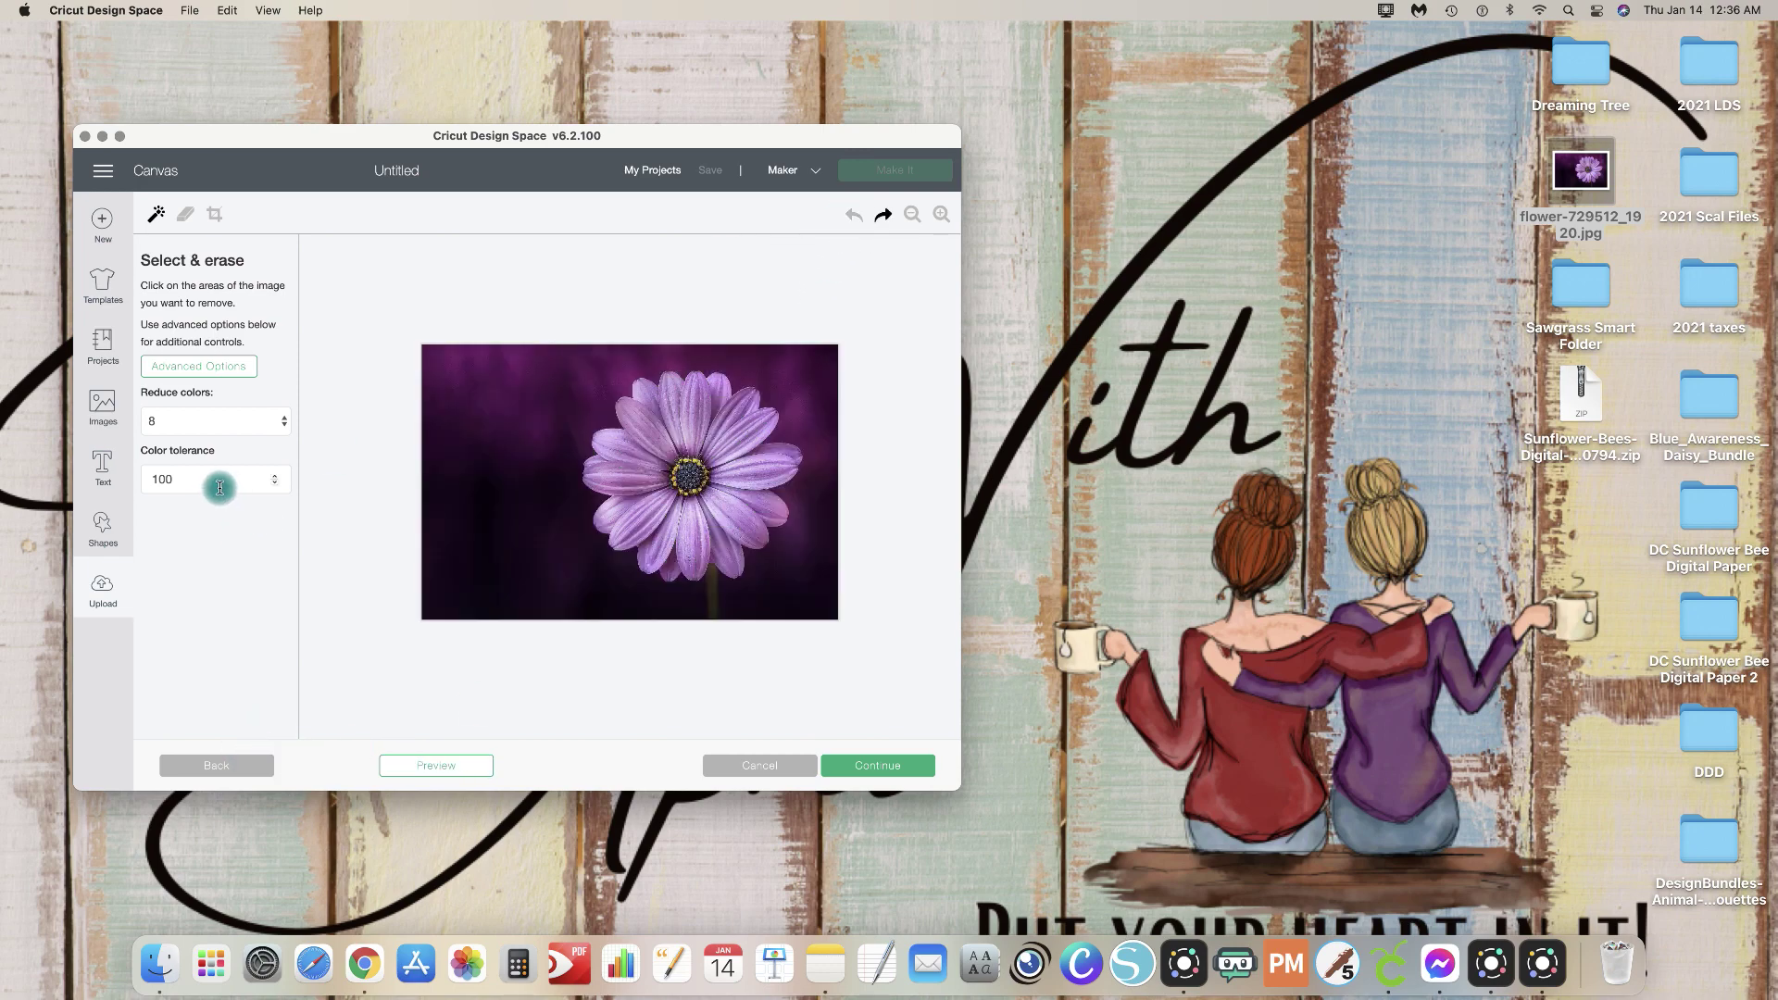
# Step: Set the color tolerance to 50 and remove the dark background around the flower
pyautogui.moveTo(221, 488); pyautogui.dragTo(133, 488)
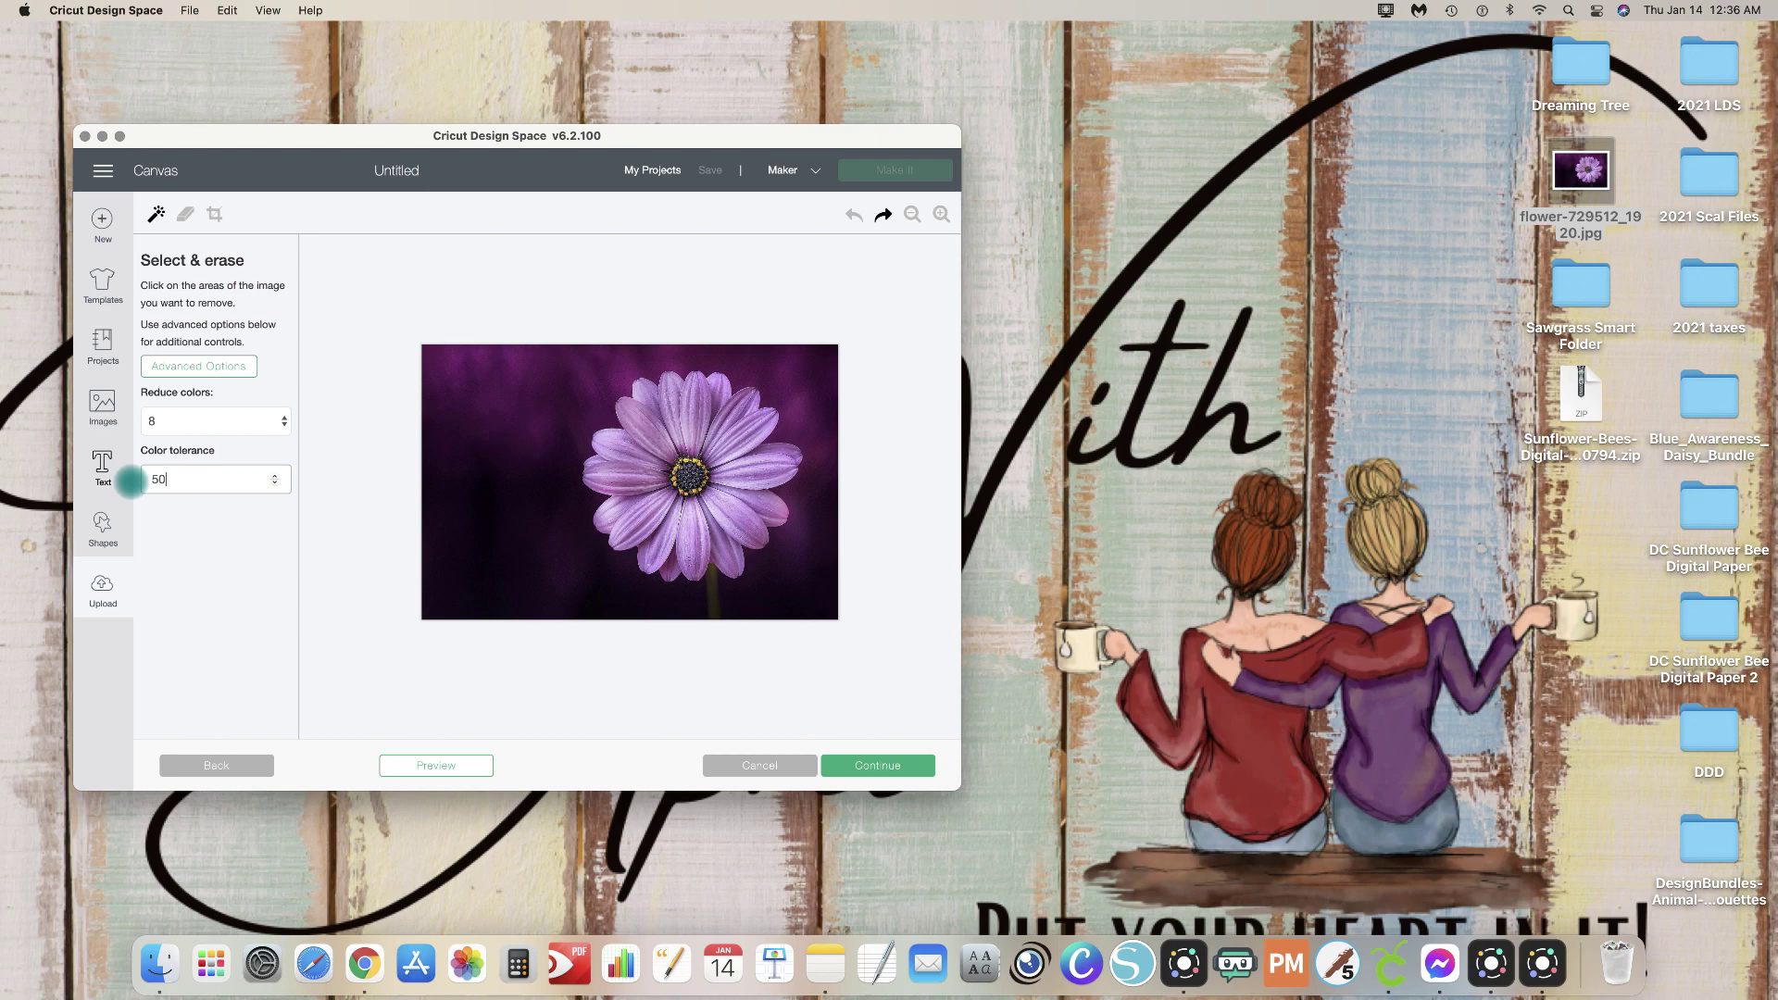
pyautogui.write('50')
pyautogui.click(474, 407)
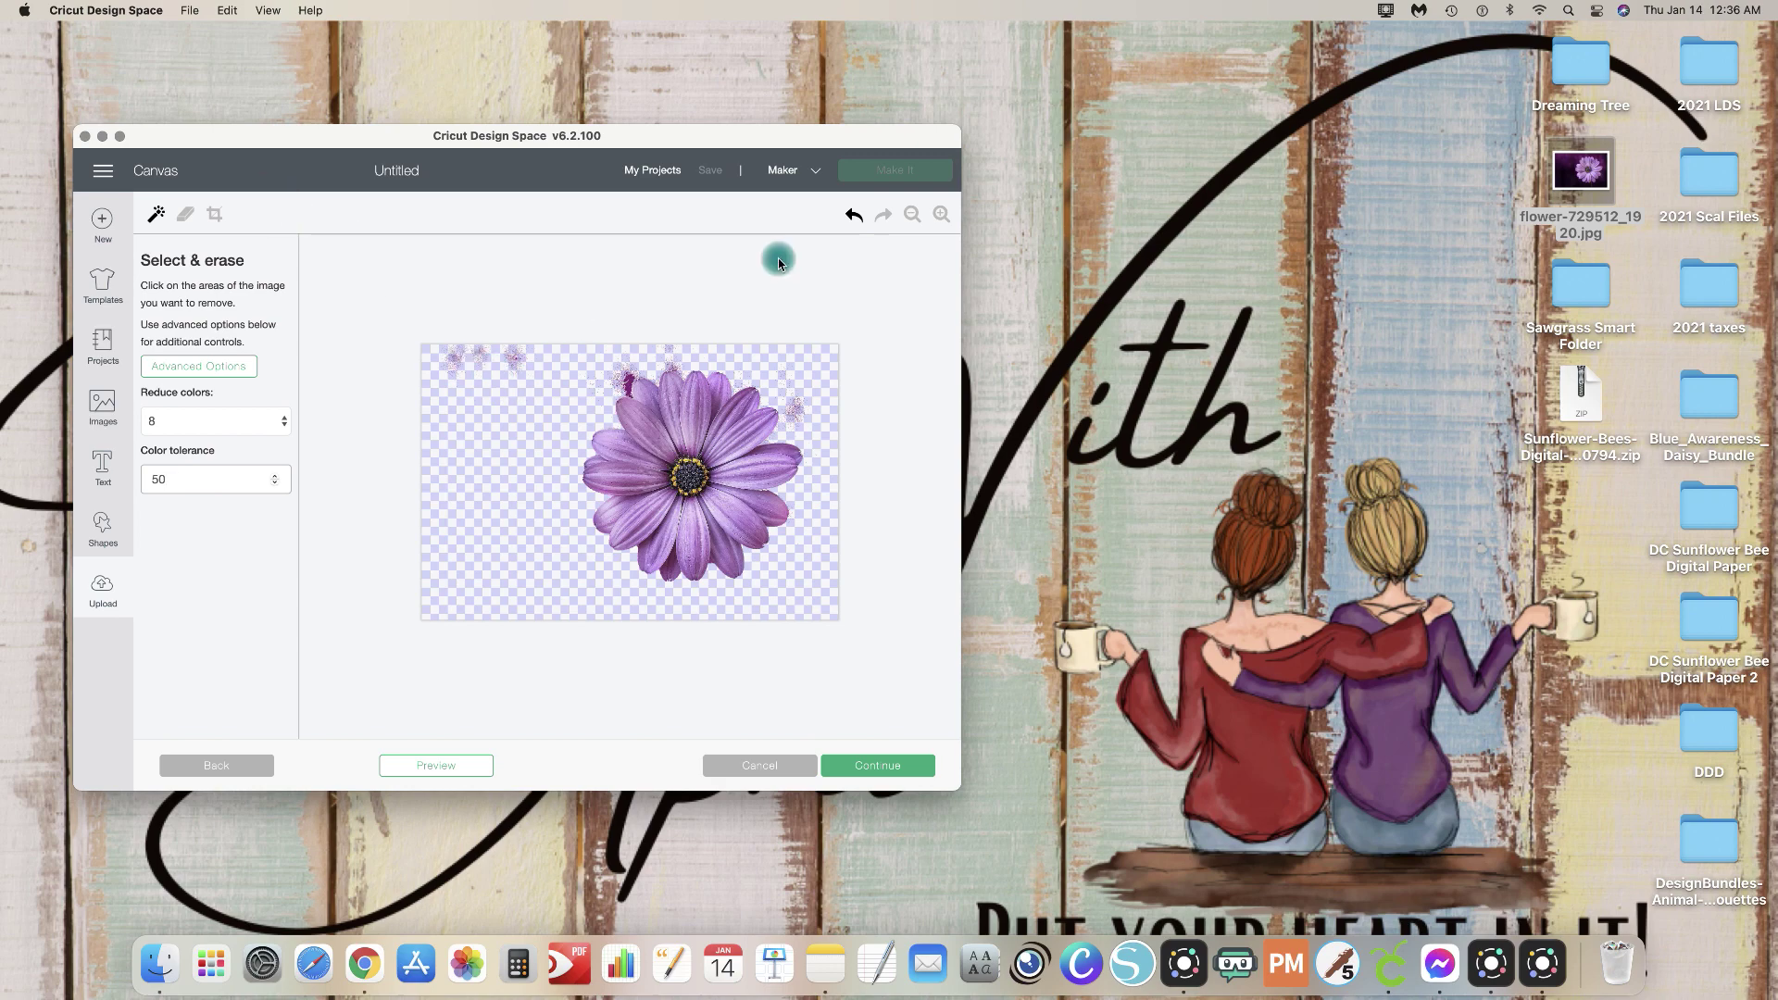
# Step: Enlarge the eraser and erase the stray purple specks above and beside the flower, widening the window to see all petals
pyautogui.click(942, 213)
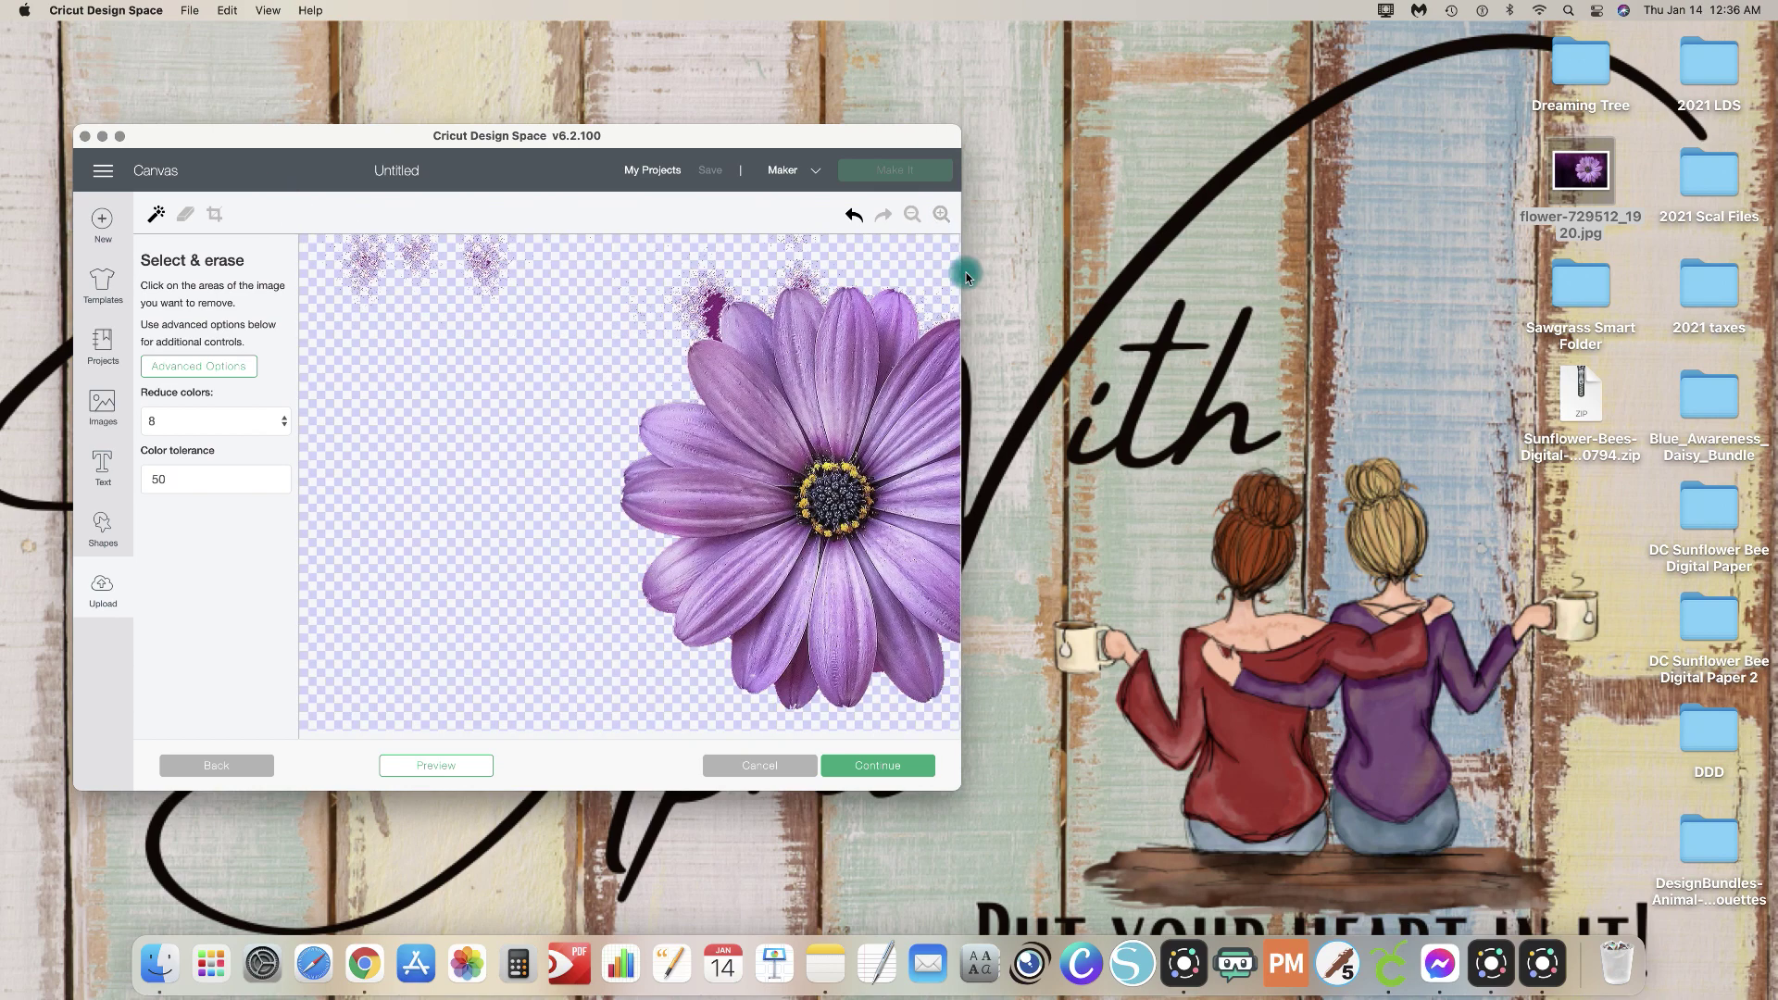
pyautogui.moveTo(965, 271); pyautogui.dragTo(1246, 408)
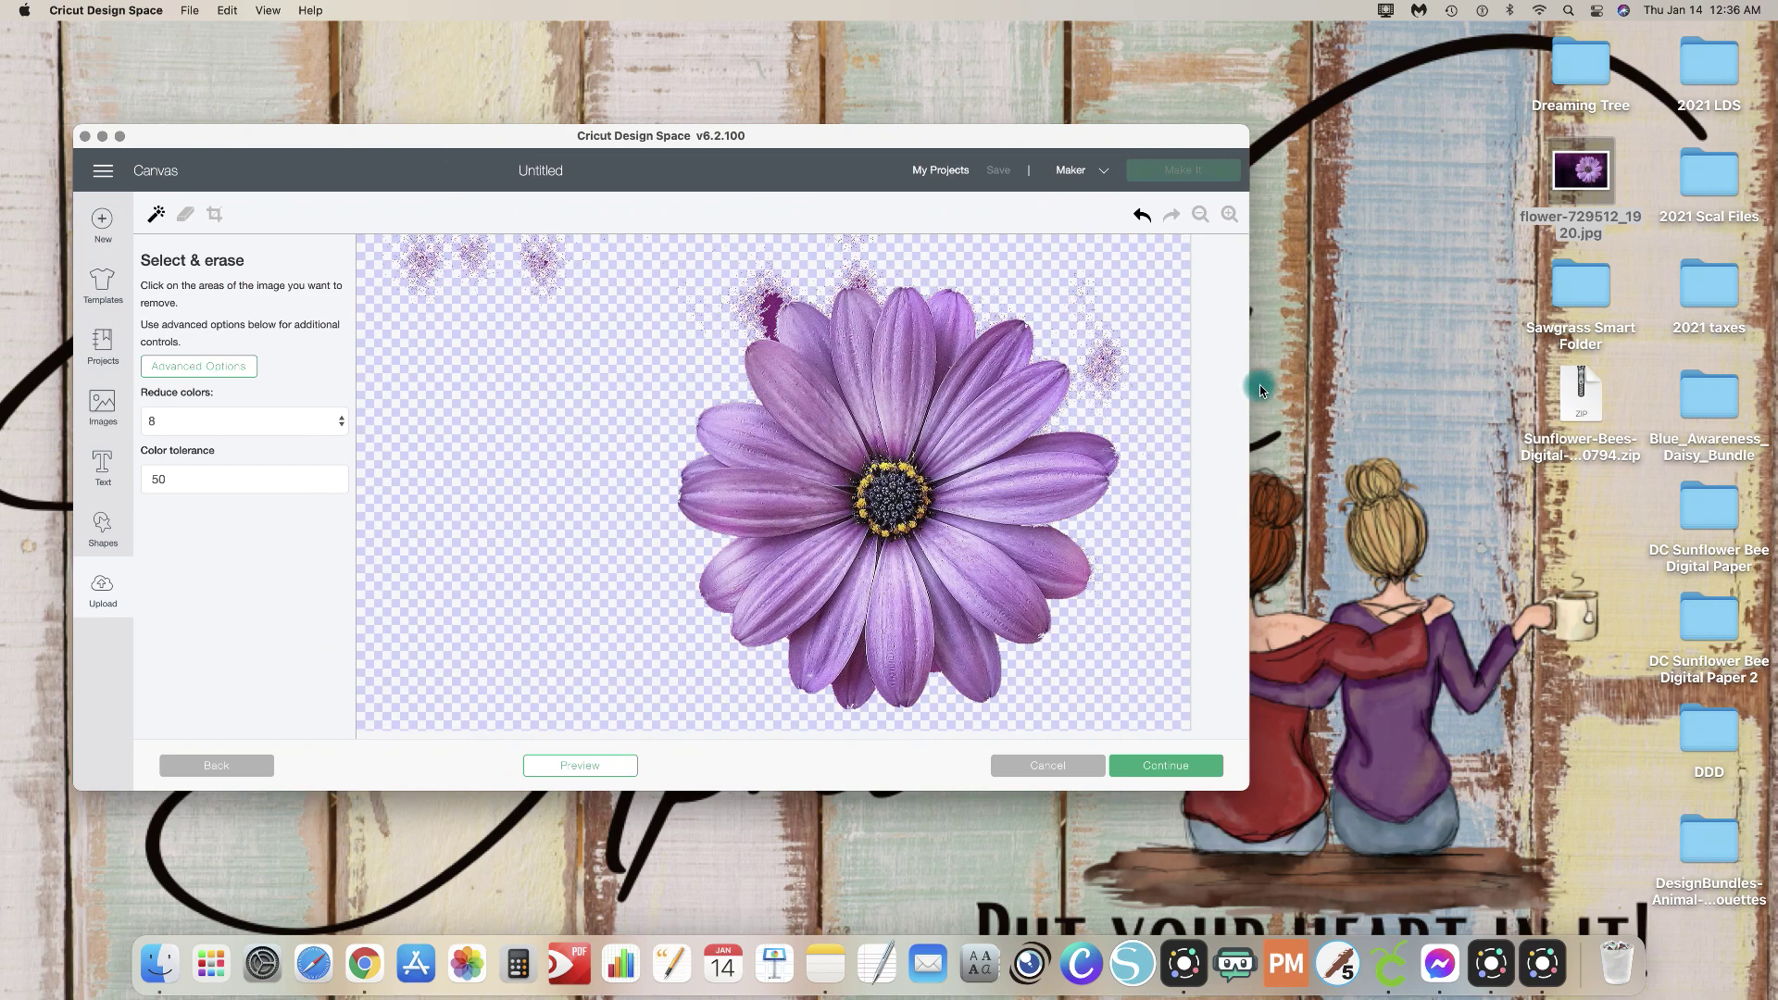
pyautogui.click(188, 219)
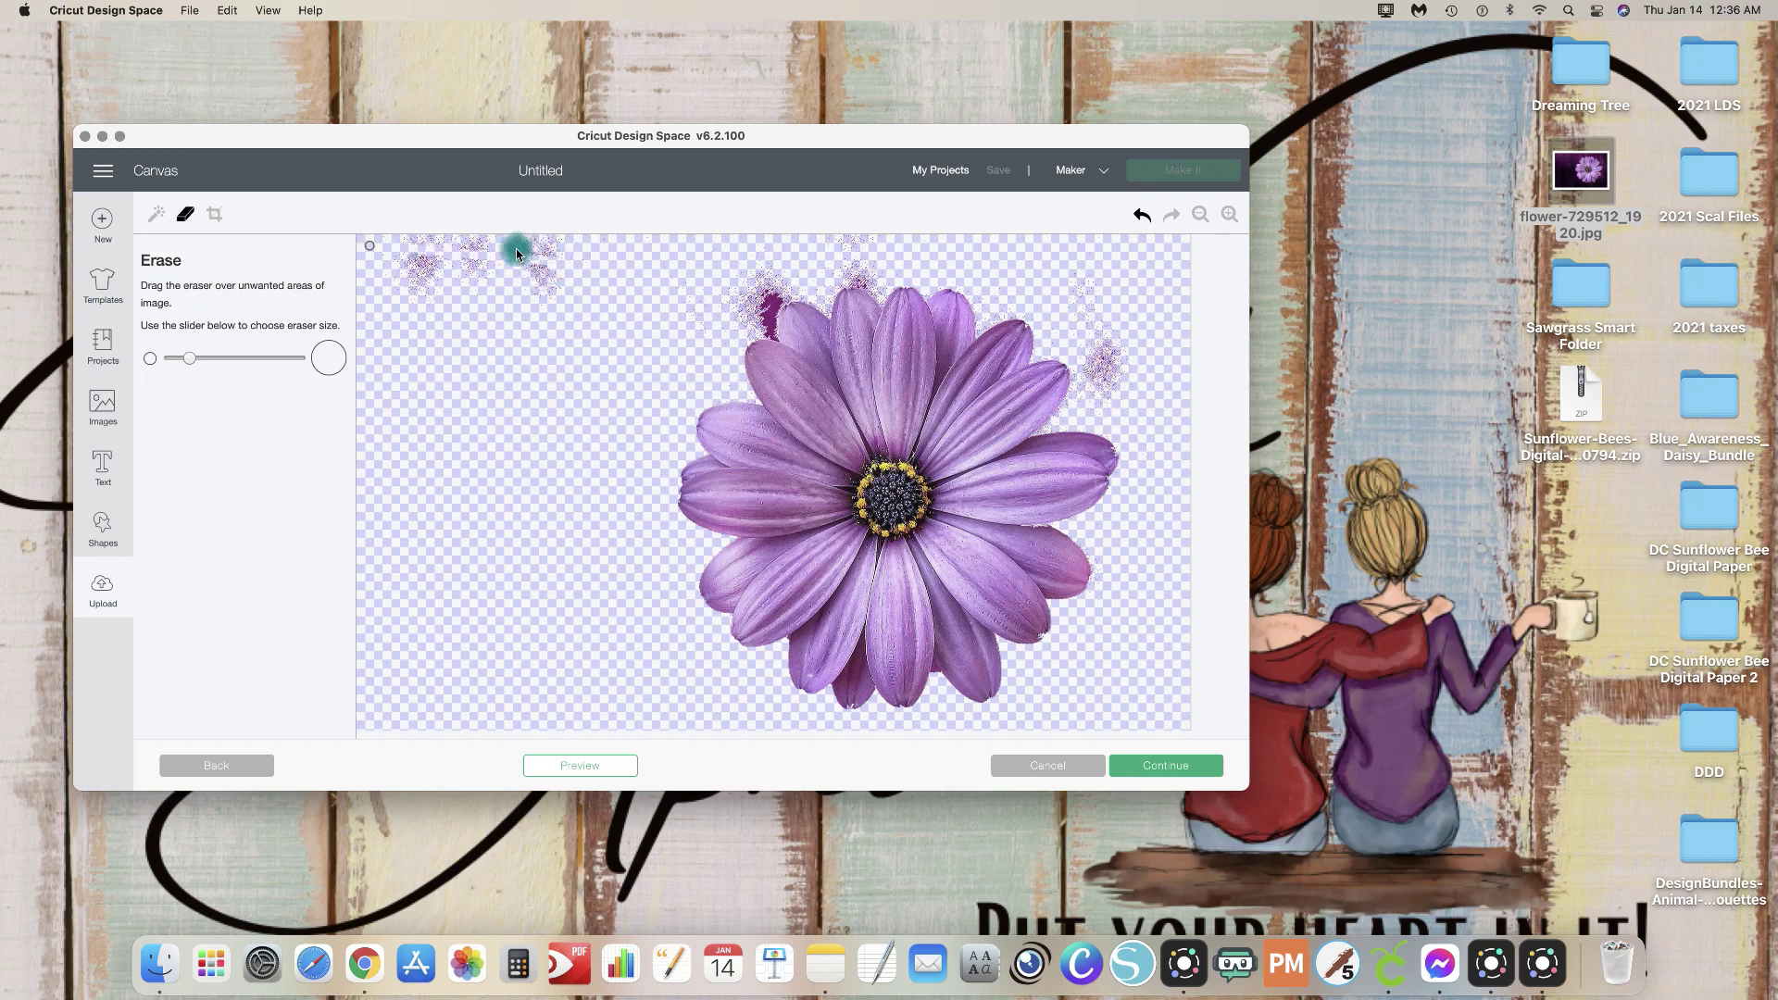
pyautogui.moveTo(265, 359); pyautogui.dragTo(285, 358)
pyautogui.moveTo(548, 282)
pyautogui.mouseDown()
pyautogui.moveTo(500, 245)
pyautogui.moveTo(450, 271)
pyautogui.moveTo(506, 257)
pyautogui.moveTo(528, 287)
pyautogui.mouseUp()
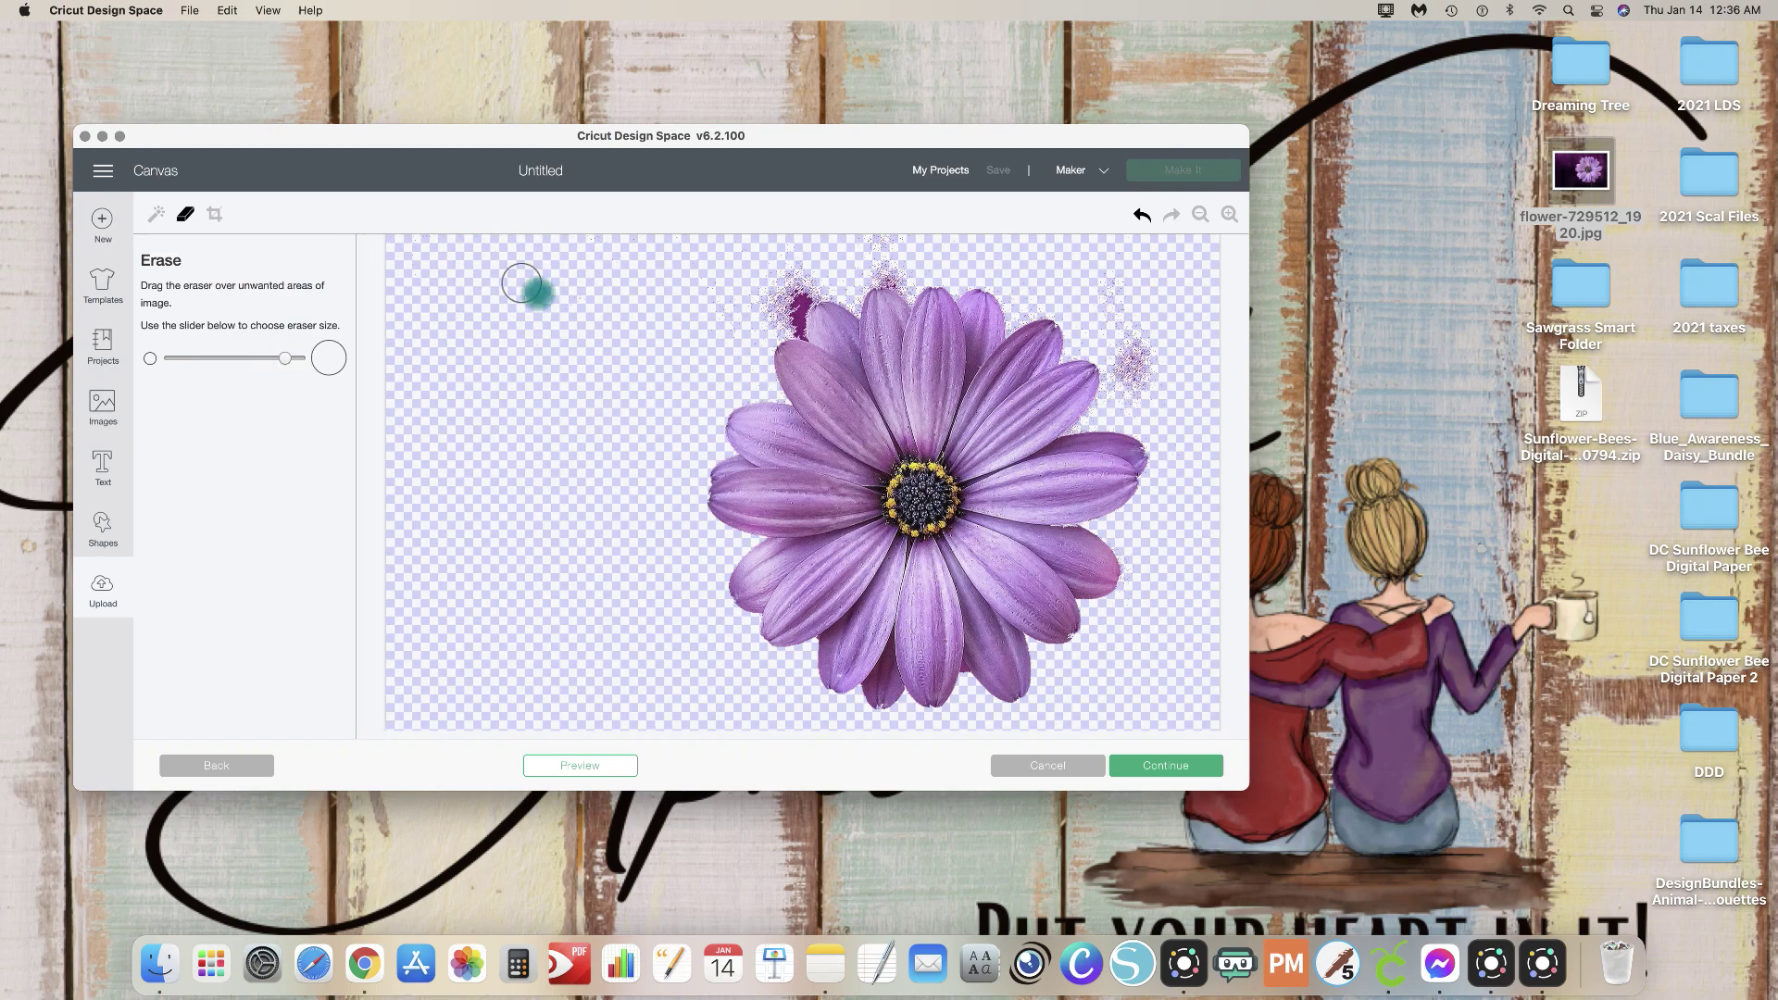
pyautogui.moveTo(822, 244)
pyautogui.mouseDown()
pyautogui.moveTo(751, 294)
pyautogui.moveTo(896, 259)
pyautogui.mouseUp()
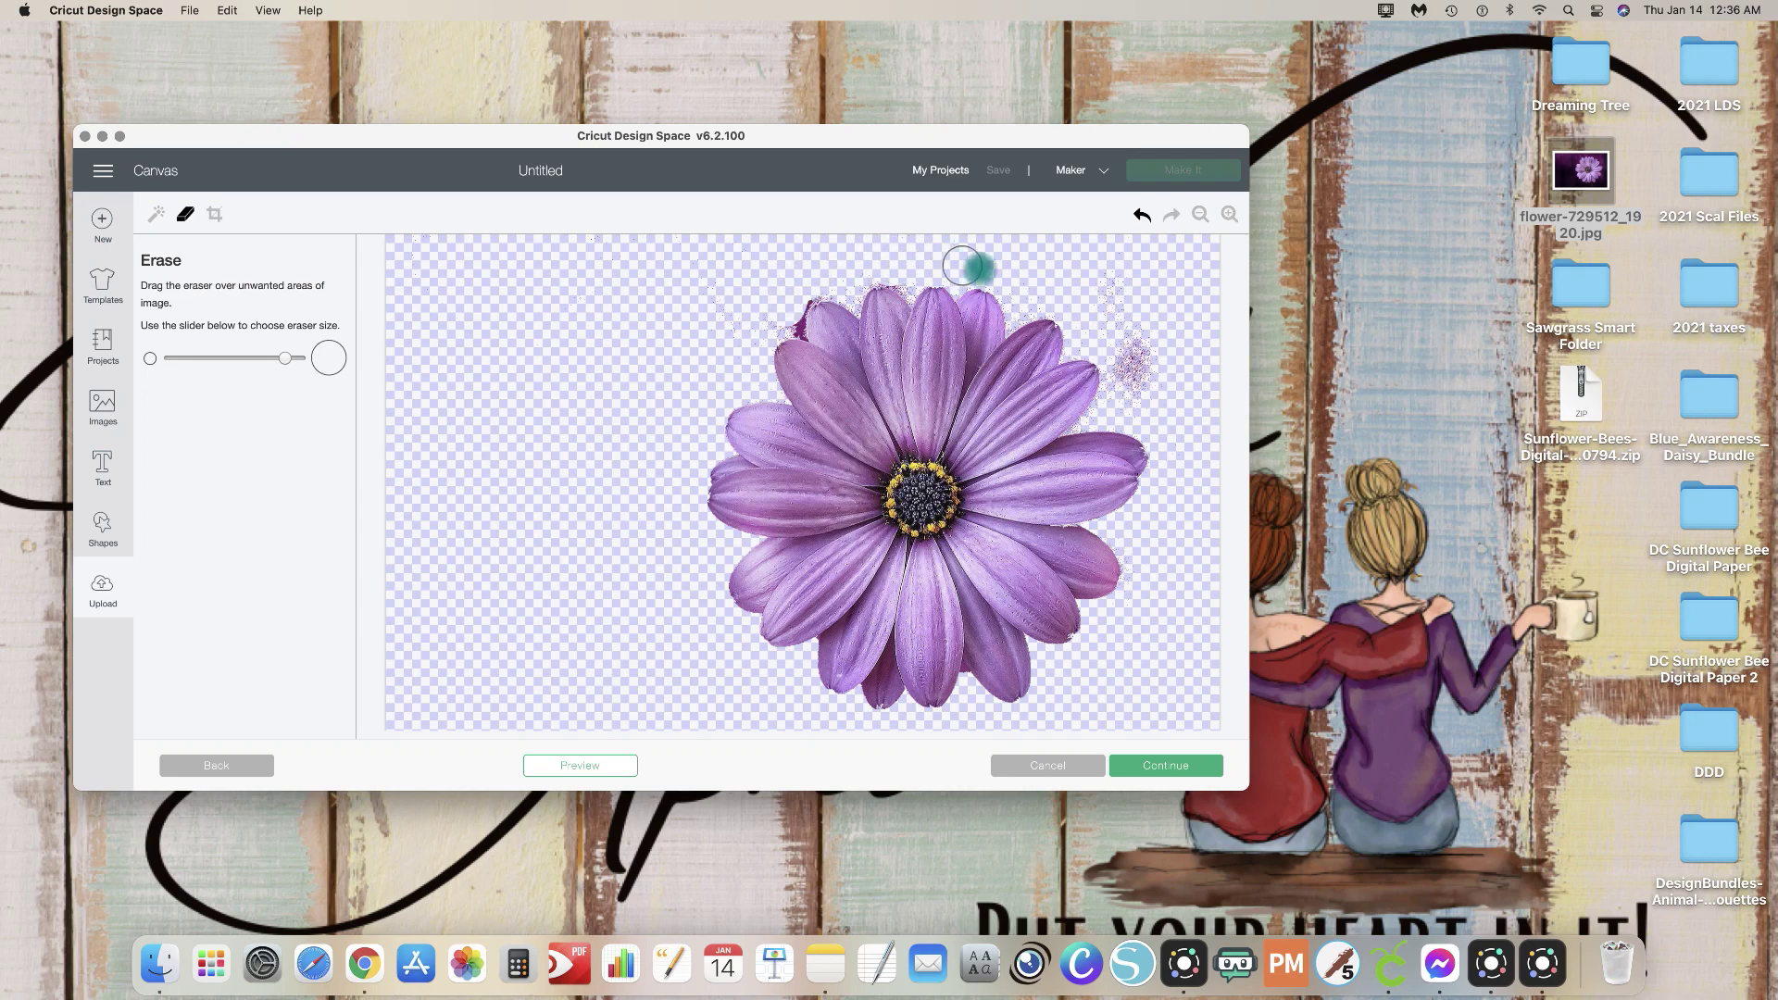
pyautogui.moveTo(1126, 346)
pyautogui.mouseDown()
pyautogui.moveTo(1151, 380)
pyautogui.moveTo(1136, 374)
pyautogui.mouseUp()
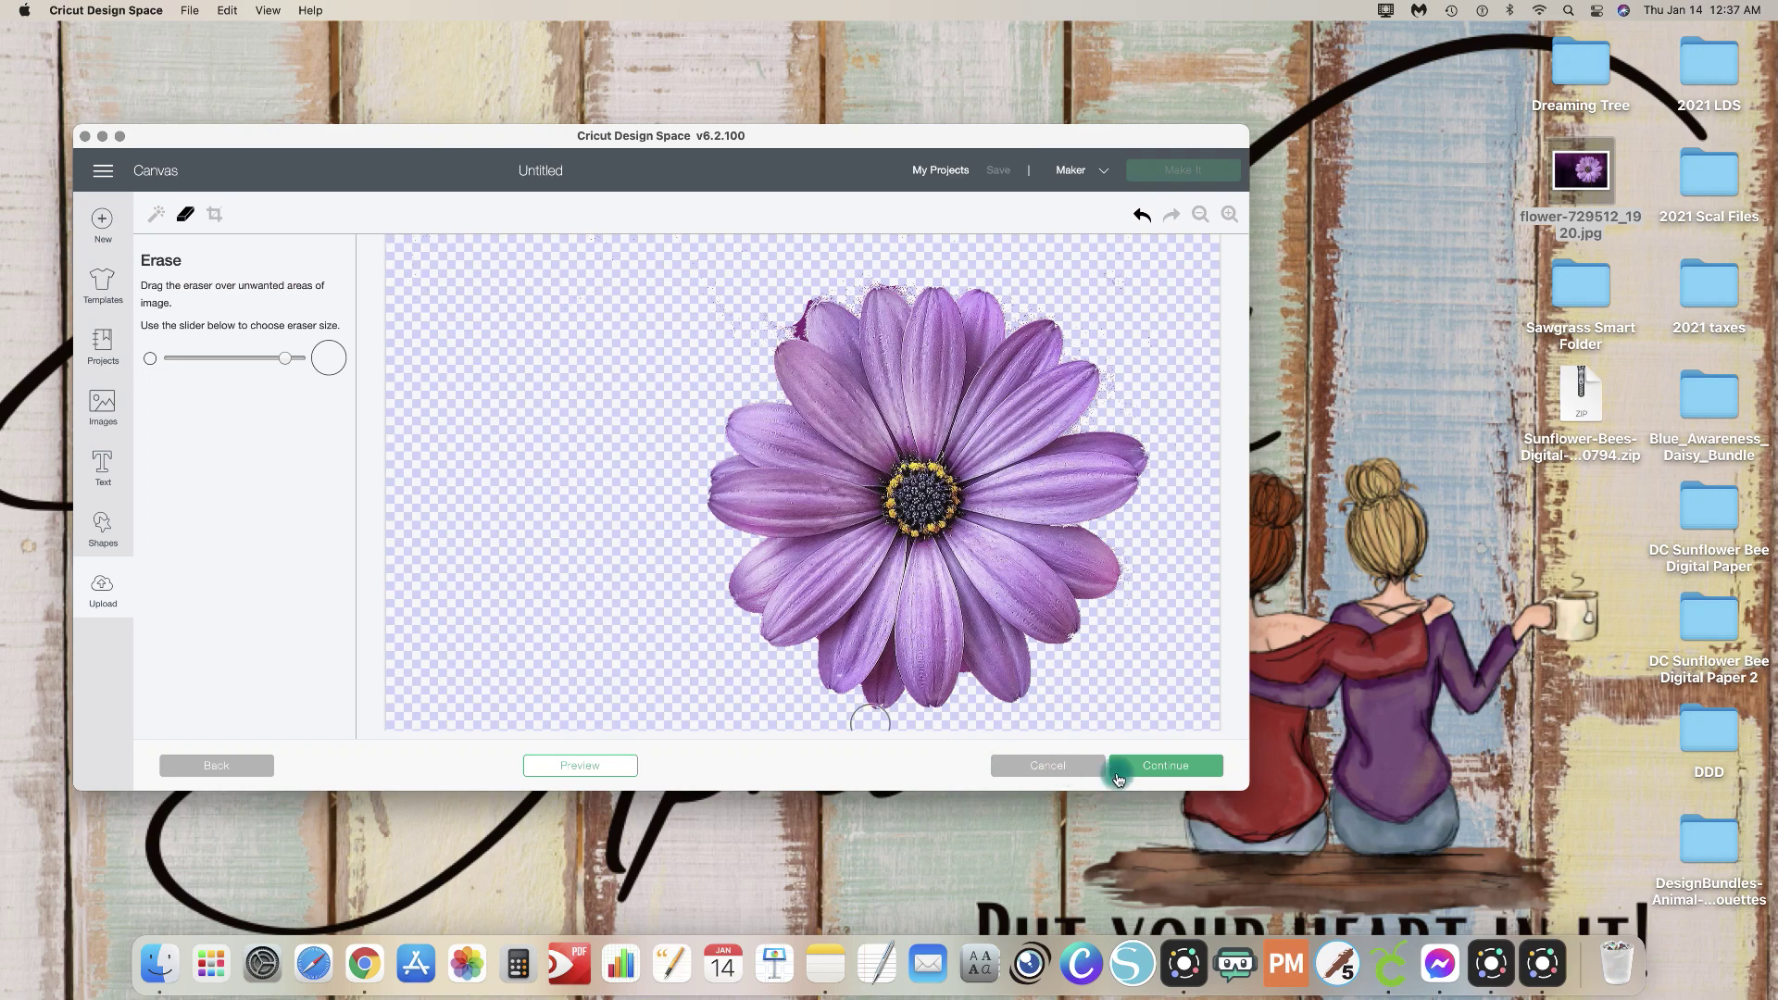
# Step: View the Print Then Cut and Cut versions of the erased flower, and return to the image type choices
pyautogui.click(1163, 775)
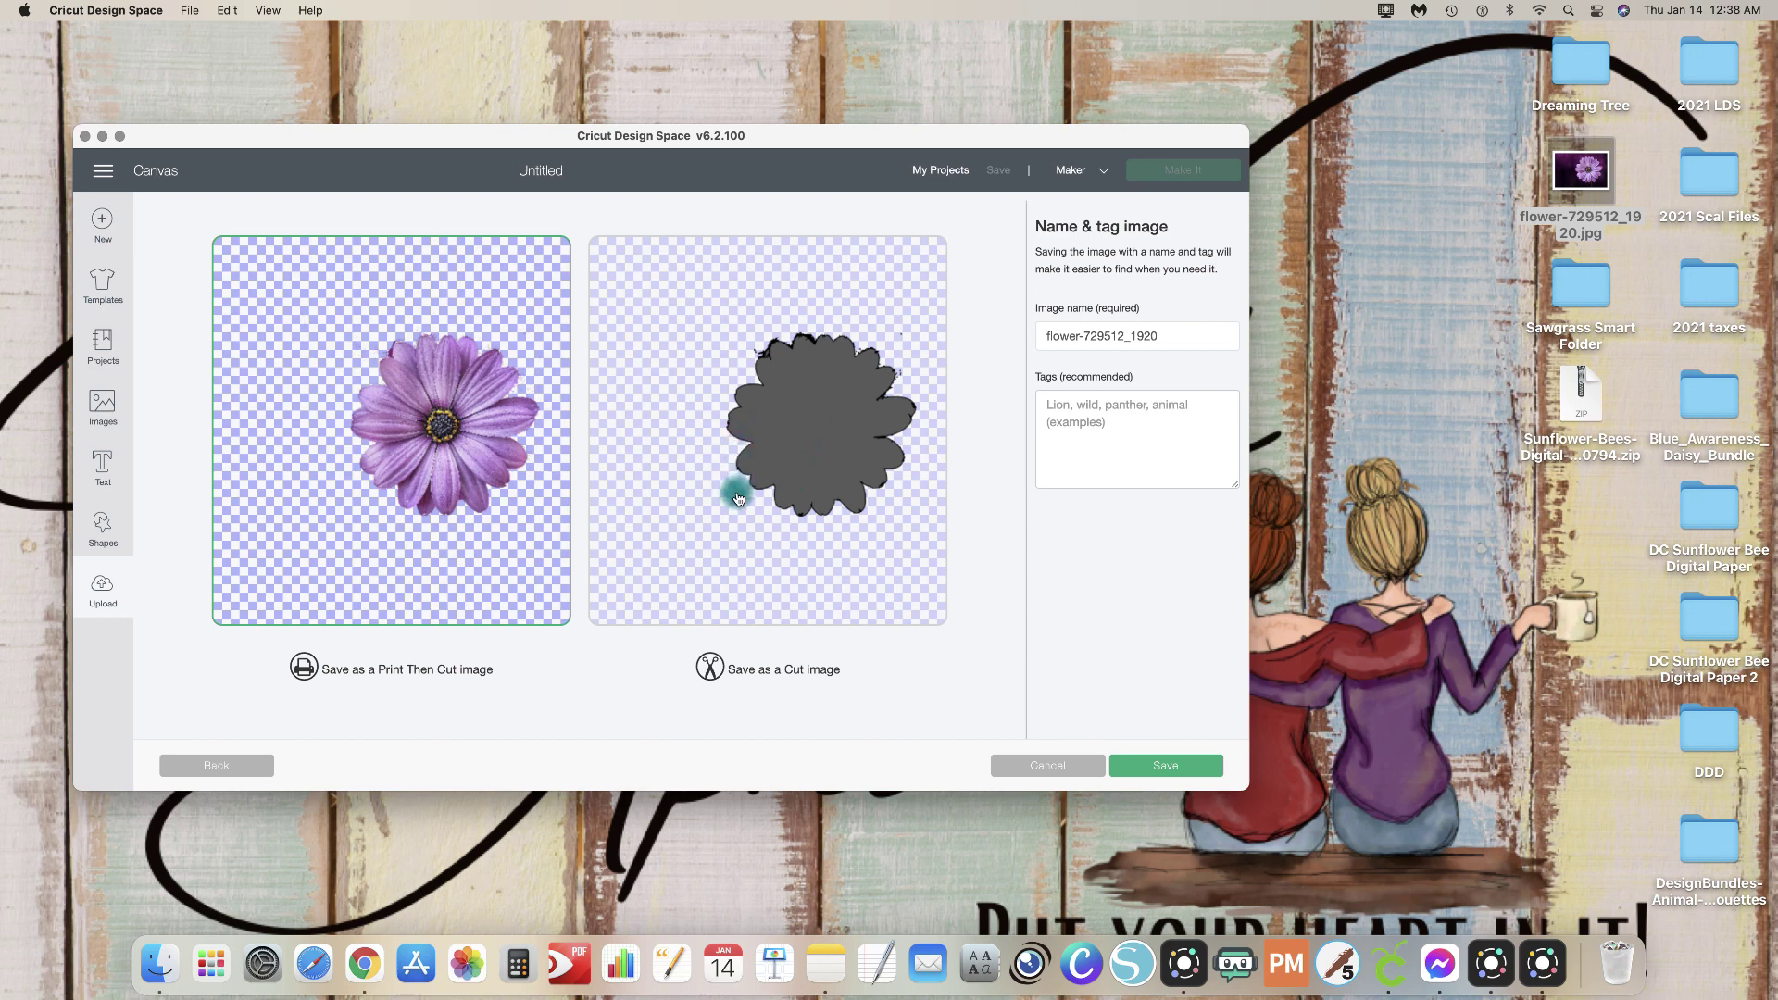
pyautogui.click(226, 767)
pyautogui.click(226, 765)
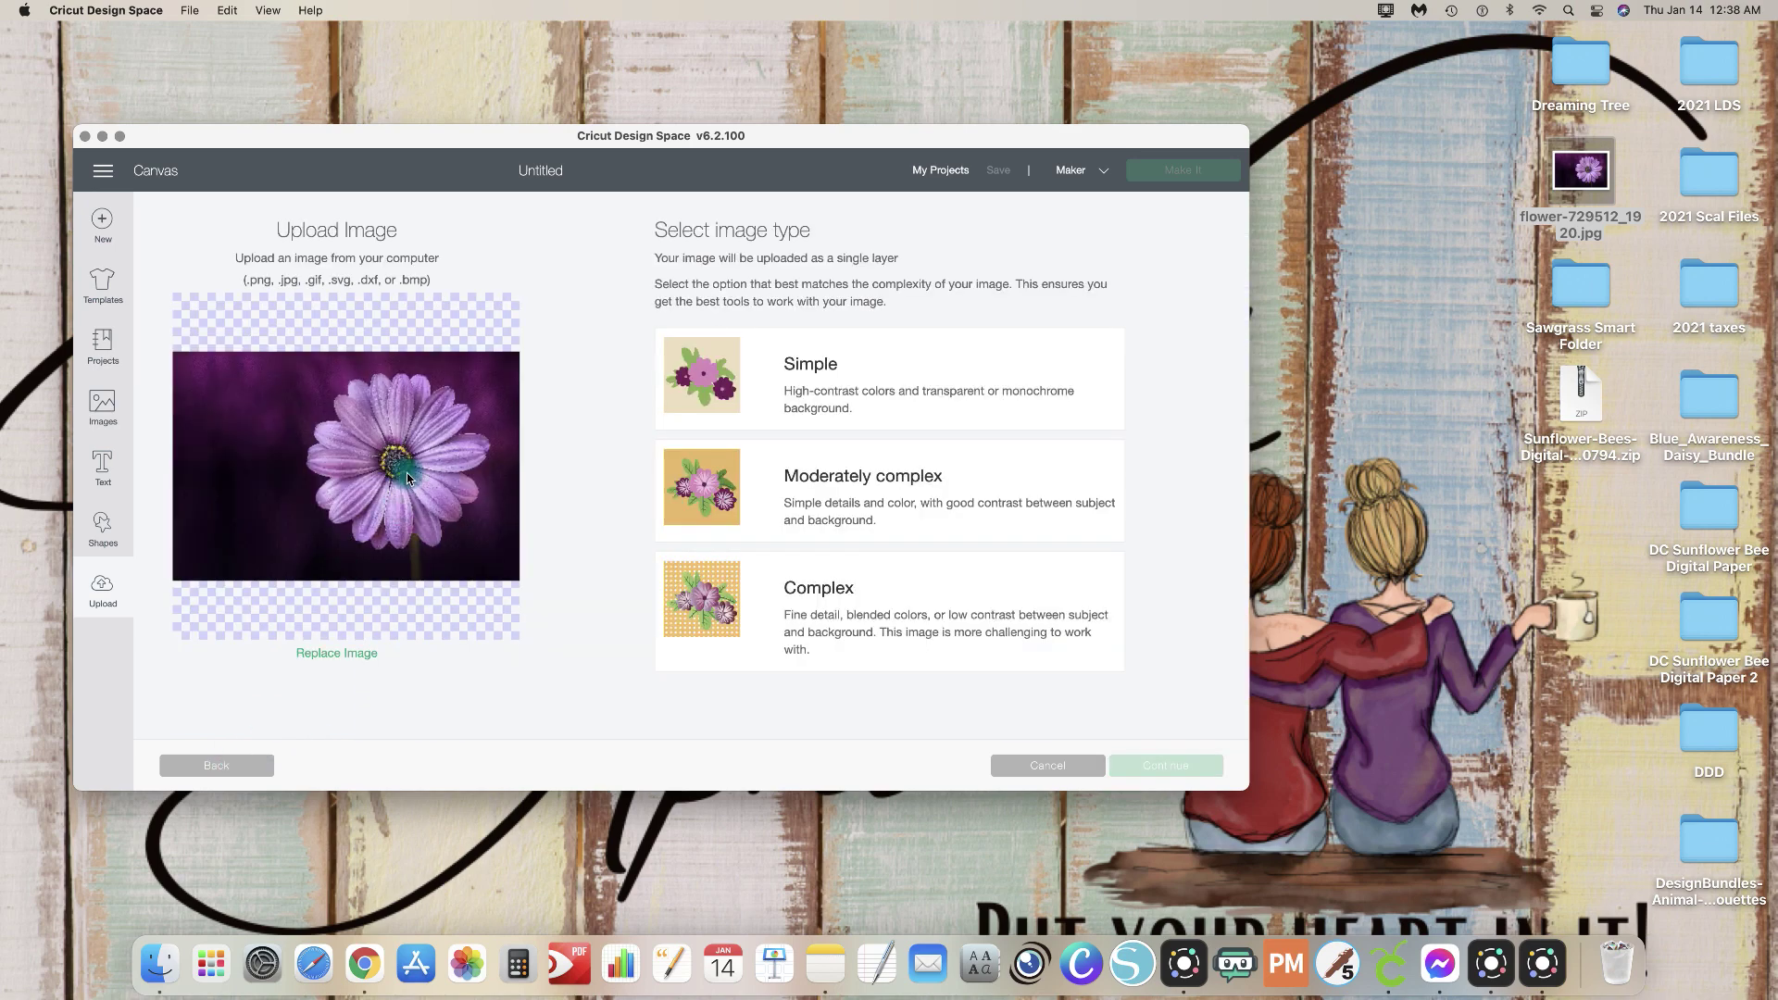
# Step: Set the image type to Complex and continue with the full unerased photo to the Name & tag image page
pyautogui.click(857, 611)
pyautogui.click(1164, 765)
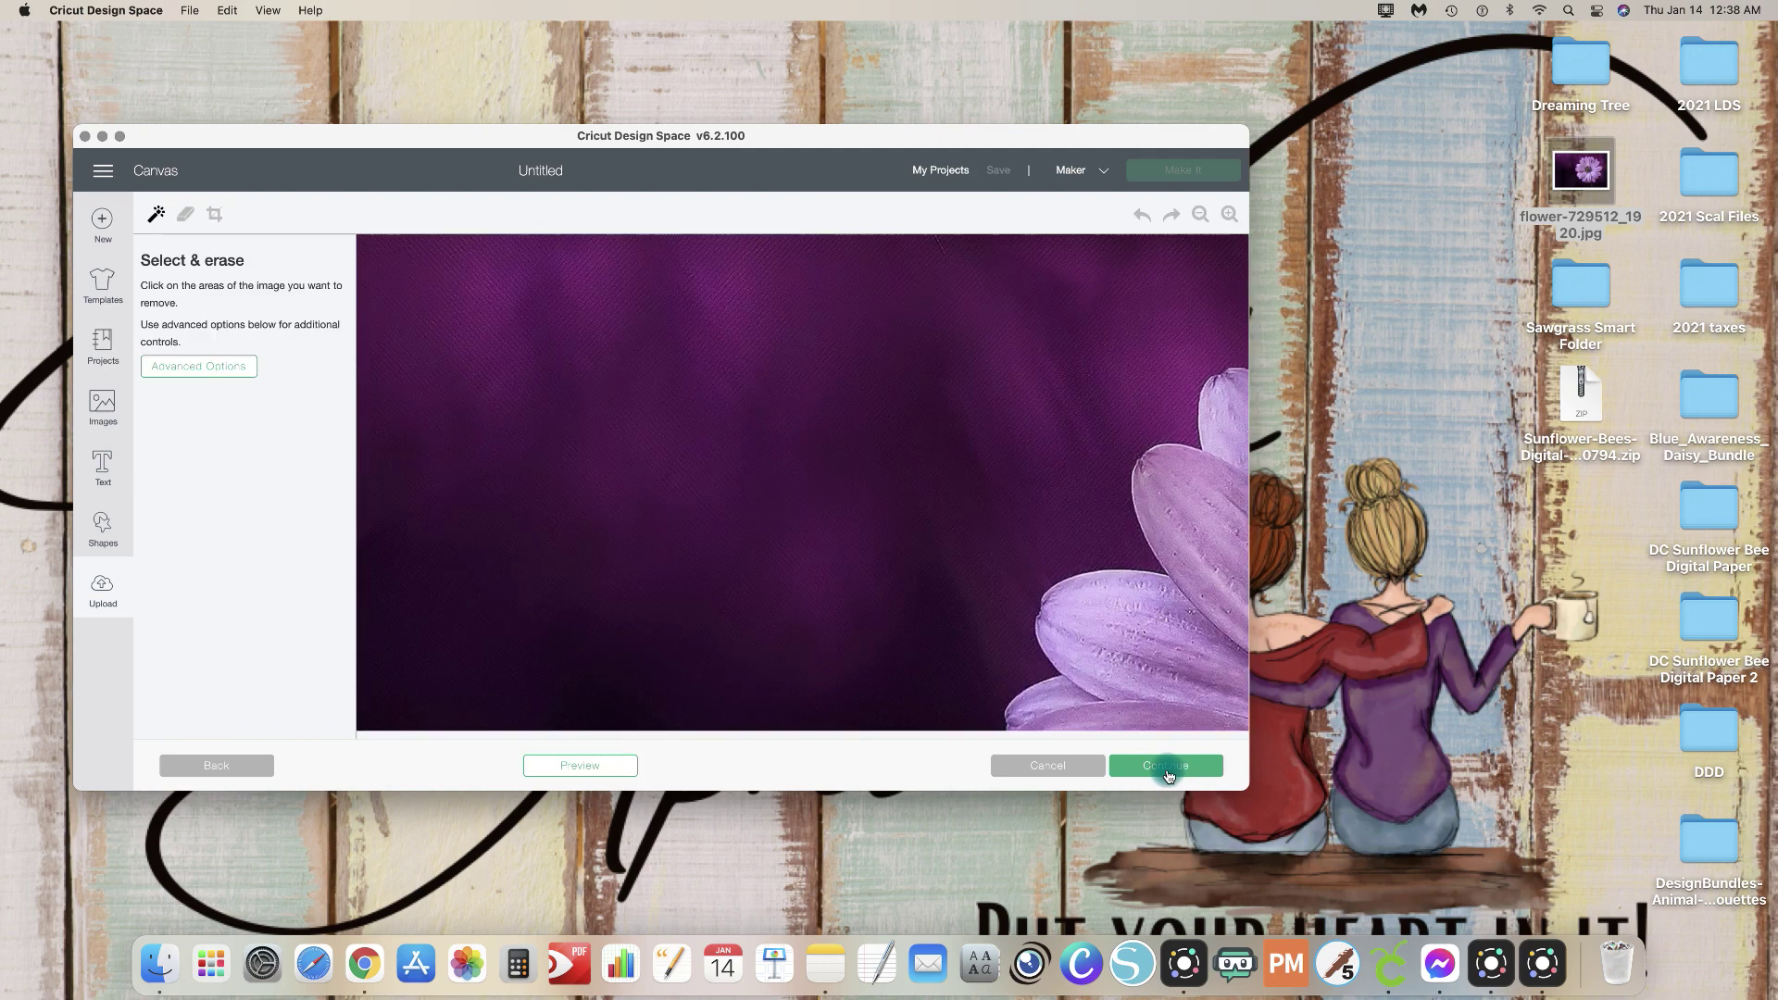
pyautogui.click(1202, 216)
pyautogui.click(1201, 216)
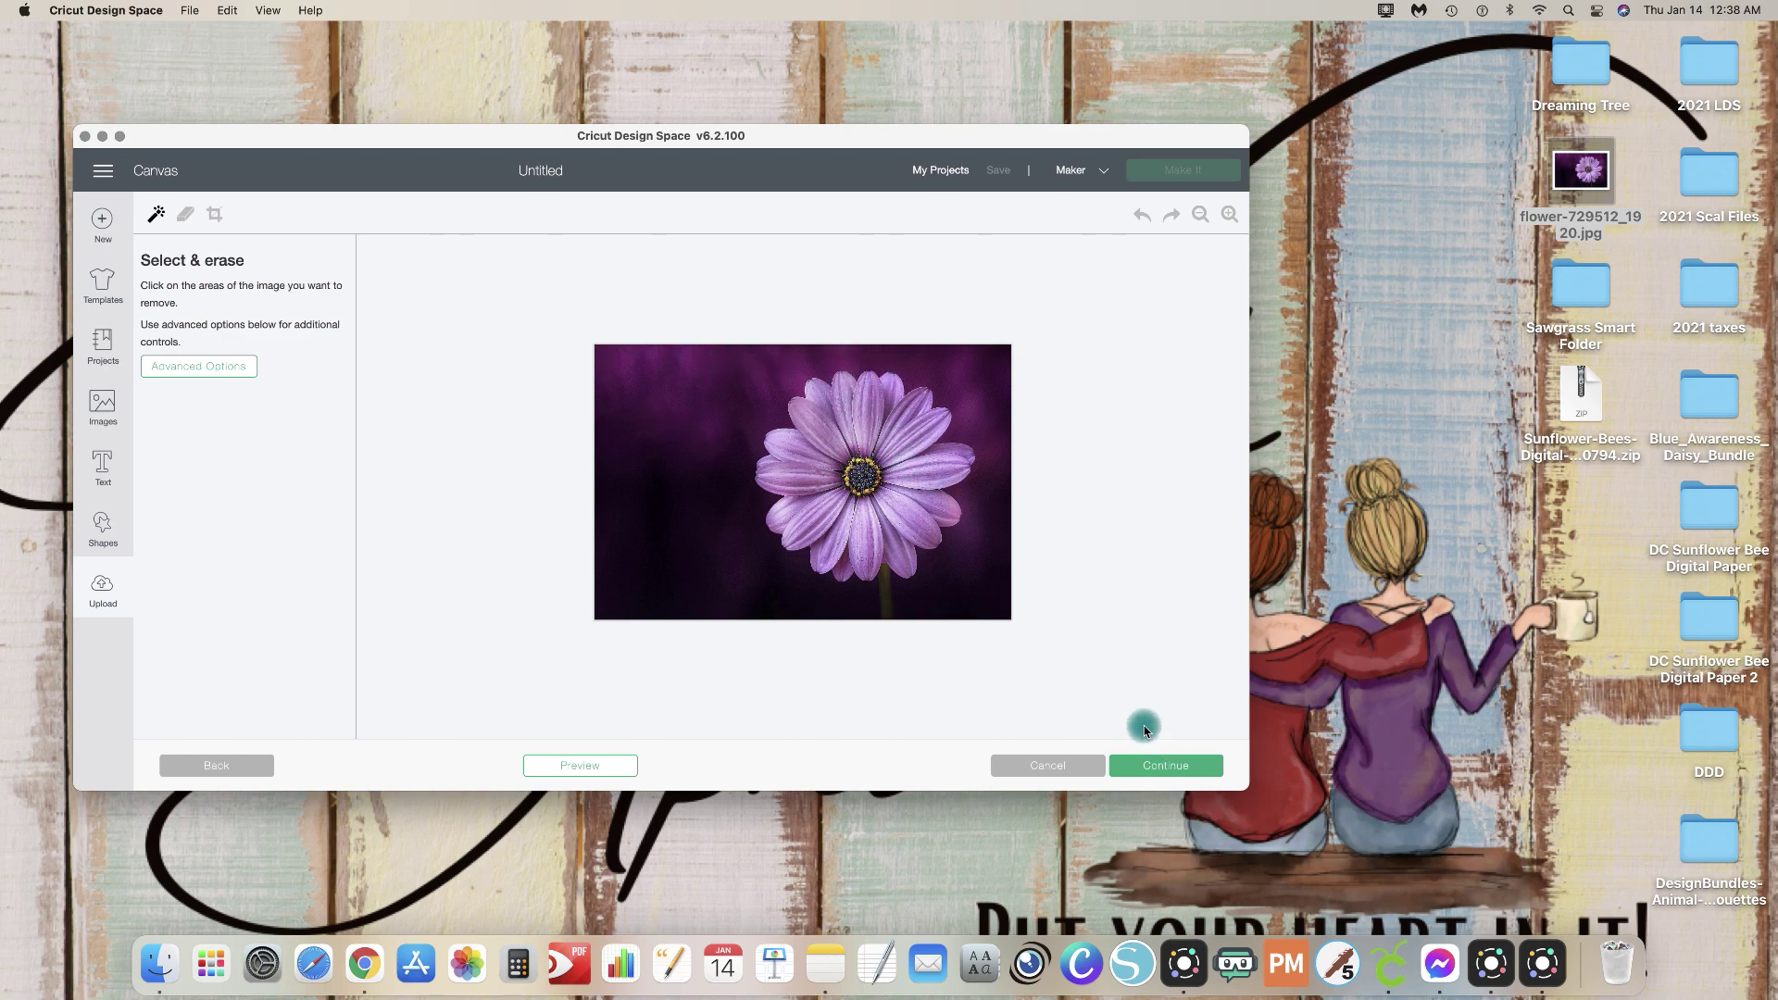
pyautogui.click(1180, 767)
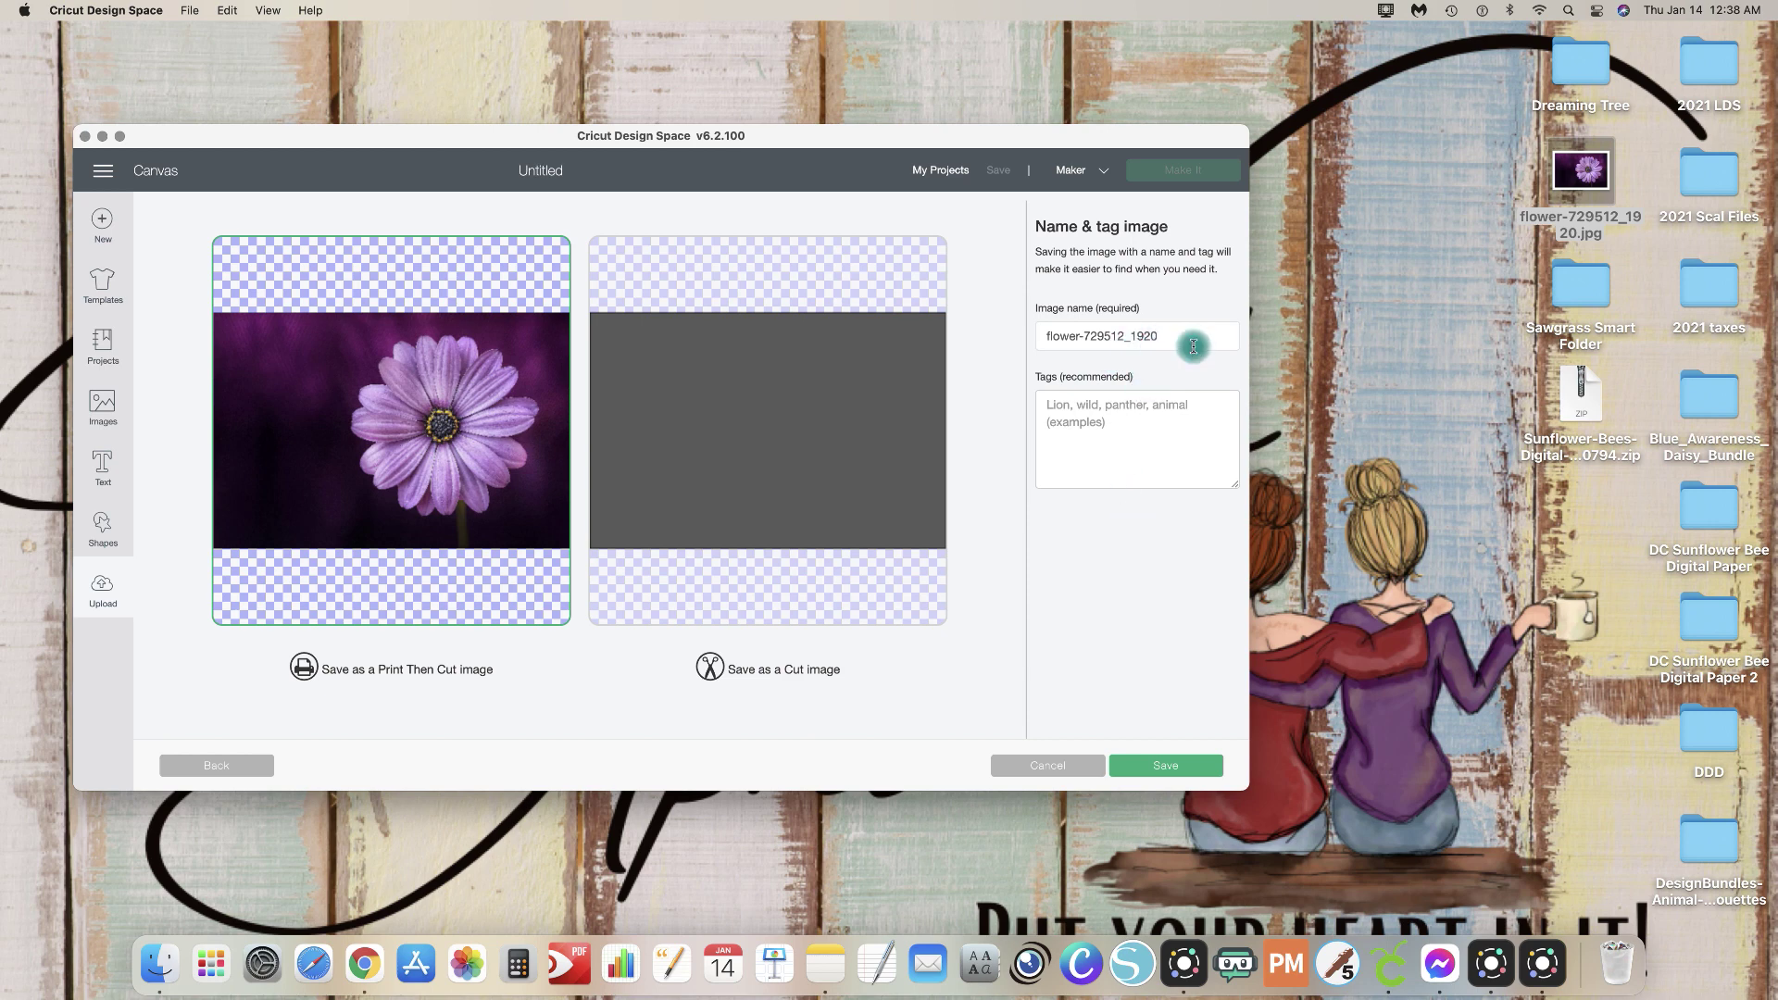
# Step: Tag the image "flower, purple", name it "purple flower-729512_1920", and save it as a Print Then Cut image
pyautogui.click(1067, 456)
pyautogui.write('flower, purple')
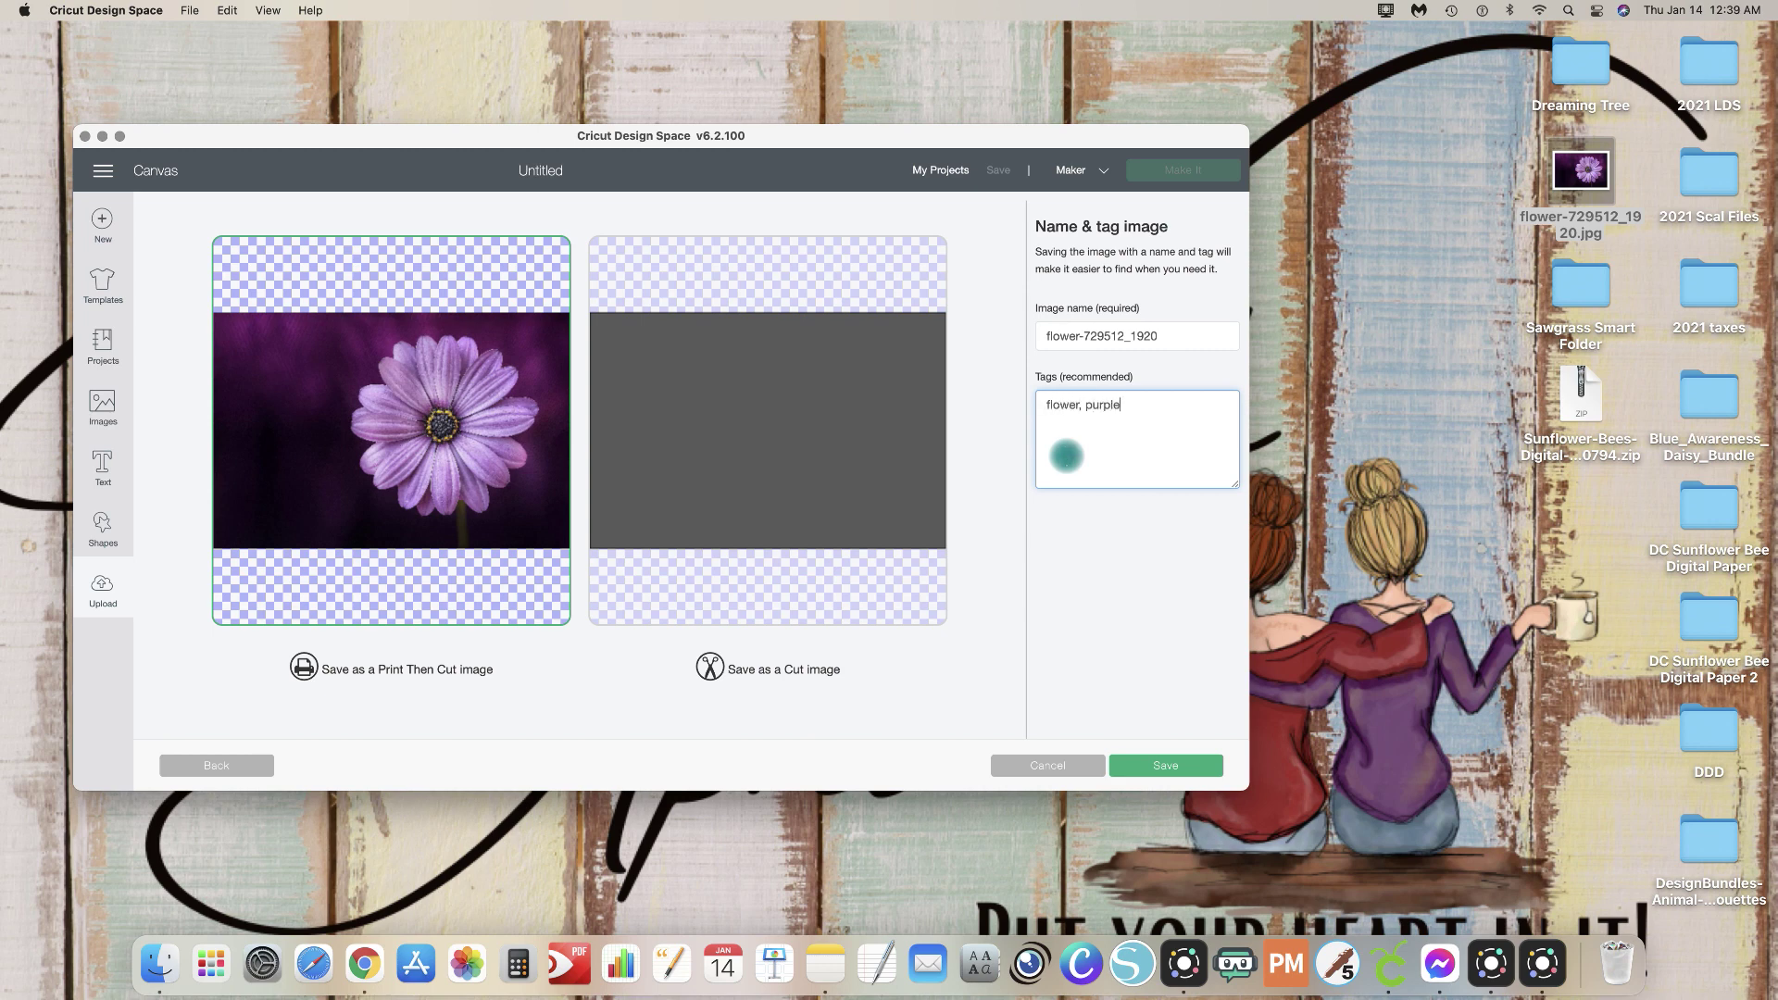
pyautogui.click(1056, 339)
pyautogui.write('purple')
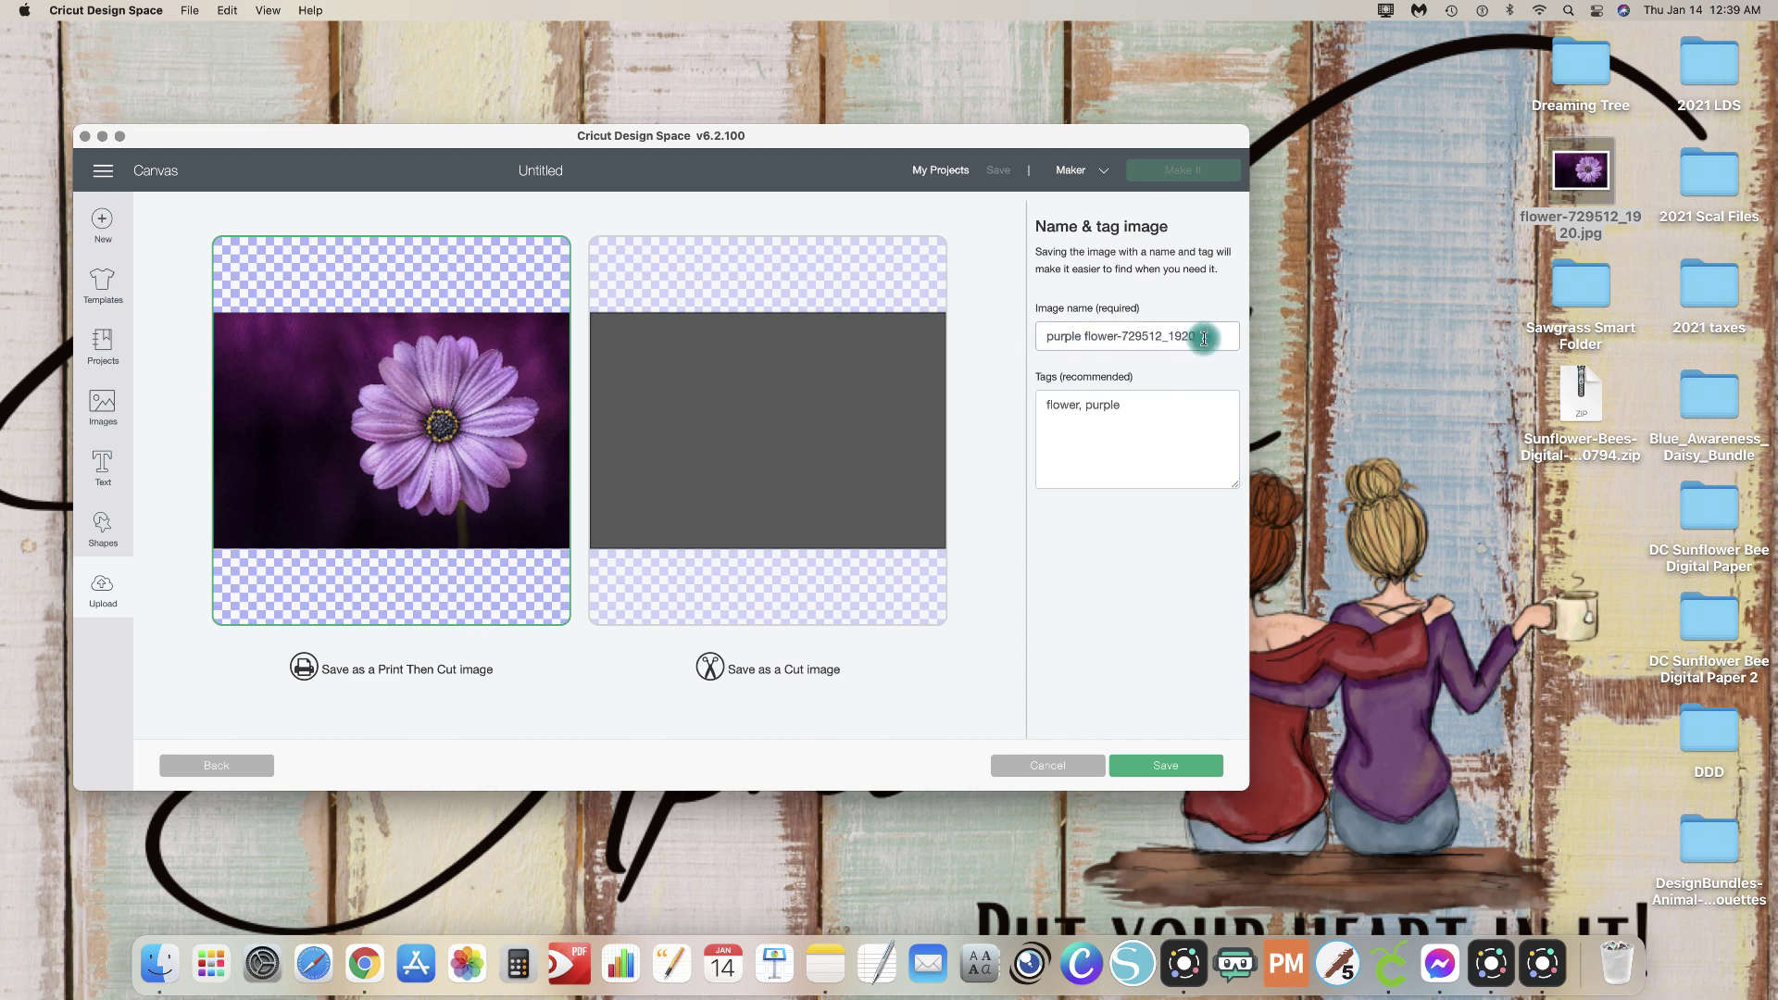
pyautogui.click(1164, 773)
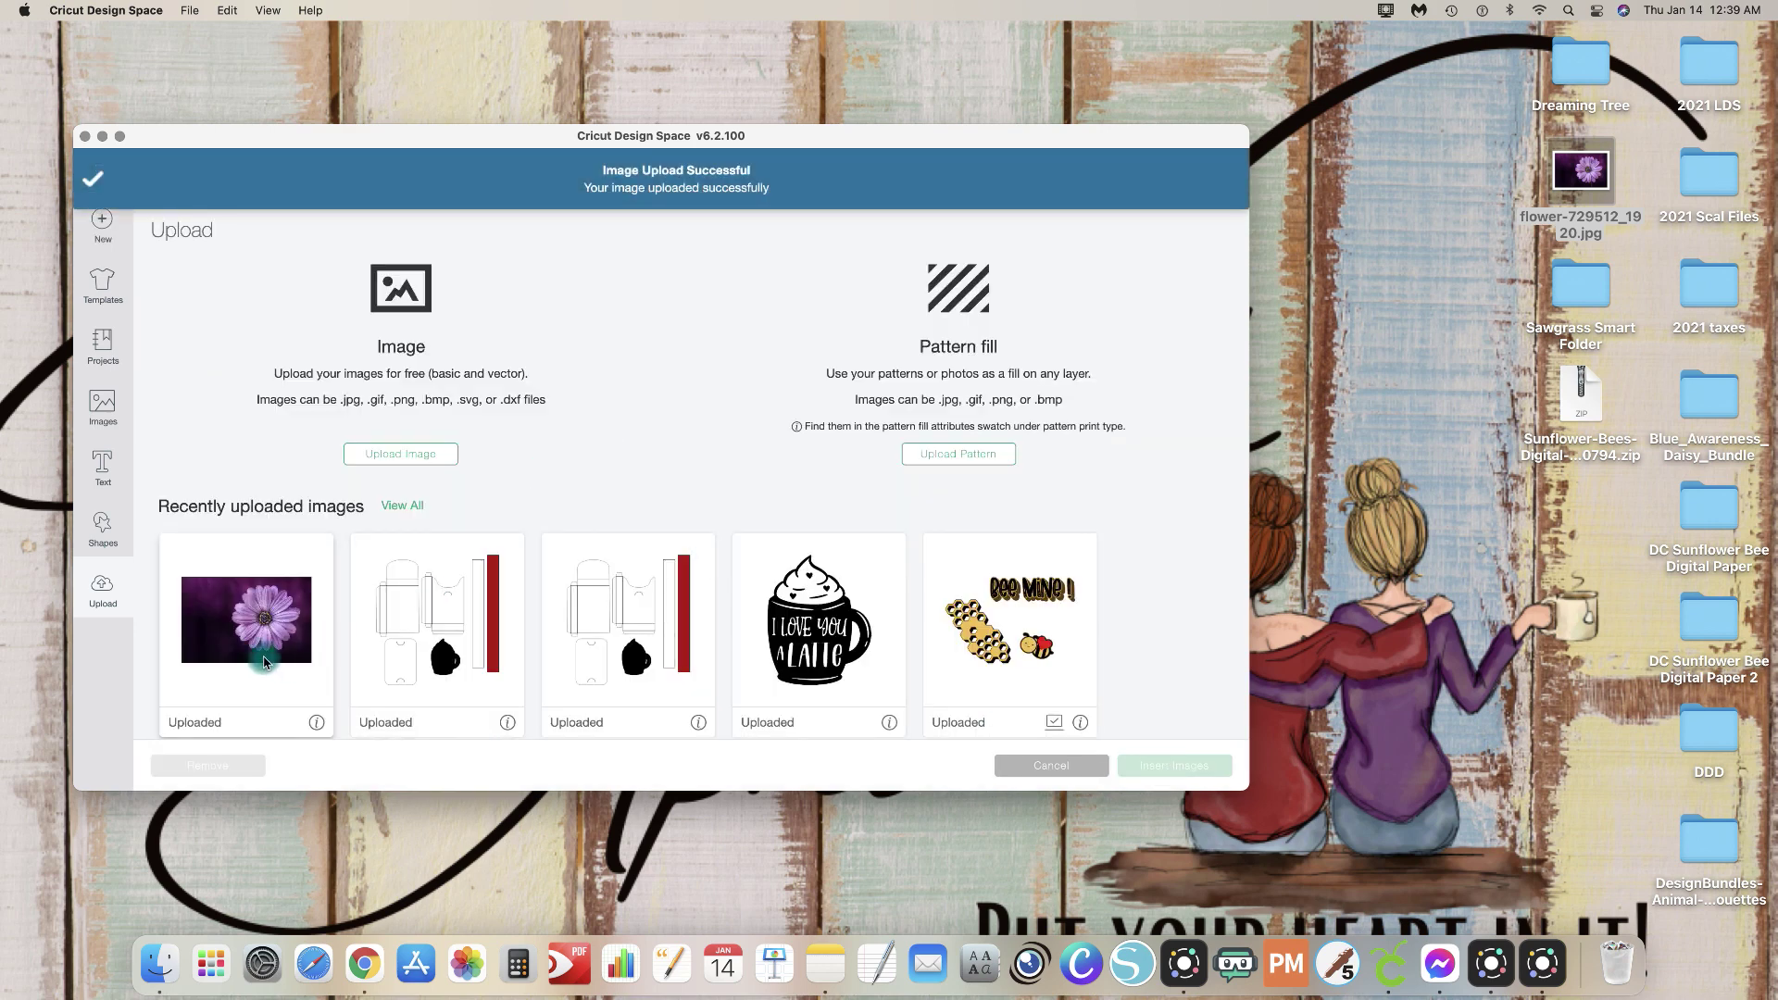
# Step: Insert the uploaded purple flower photo onto the canvas at 7 inches wide, positioned at about X 2.5 and Y 1.53
pyautogui.click(306, 578)
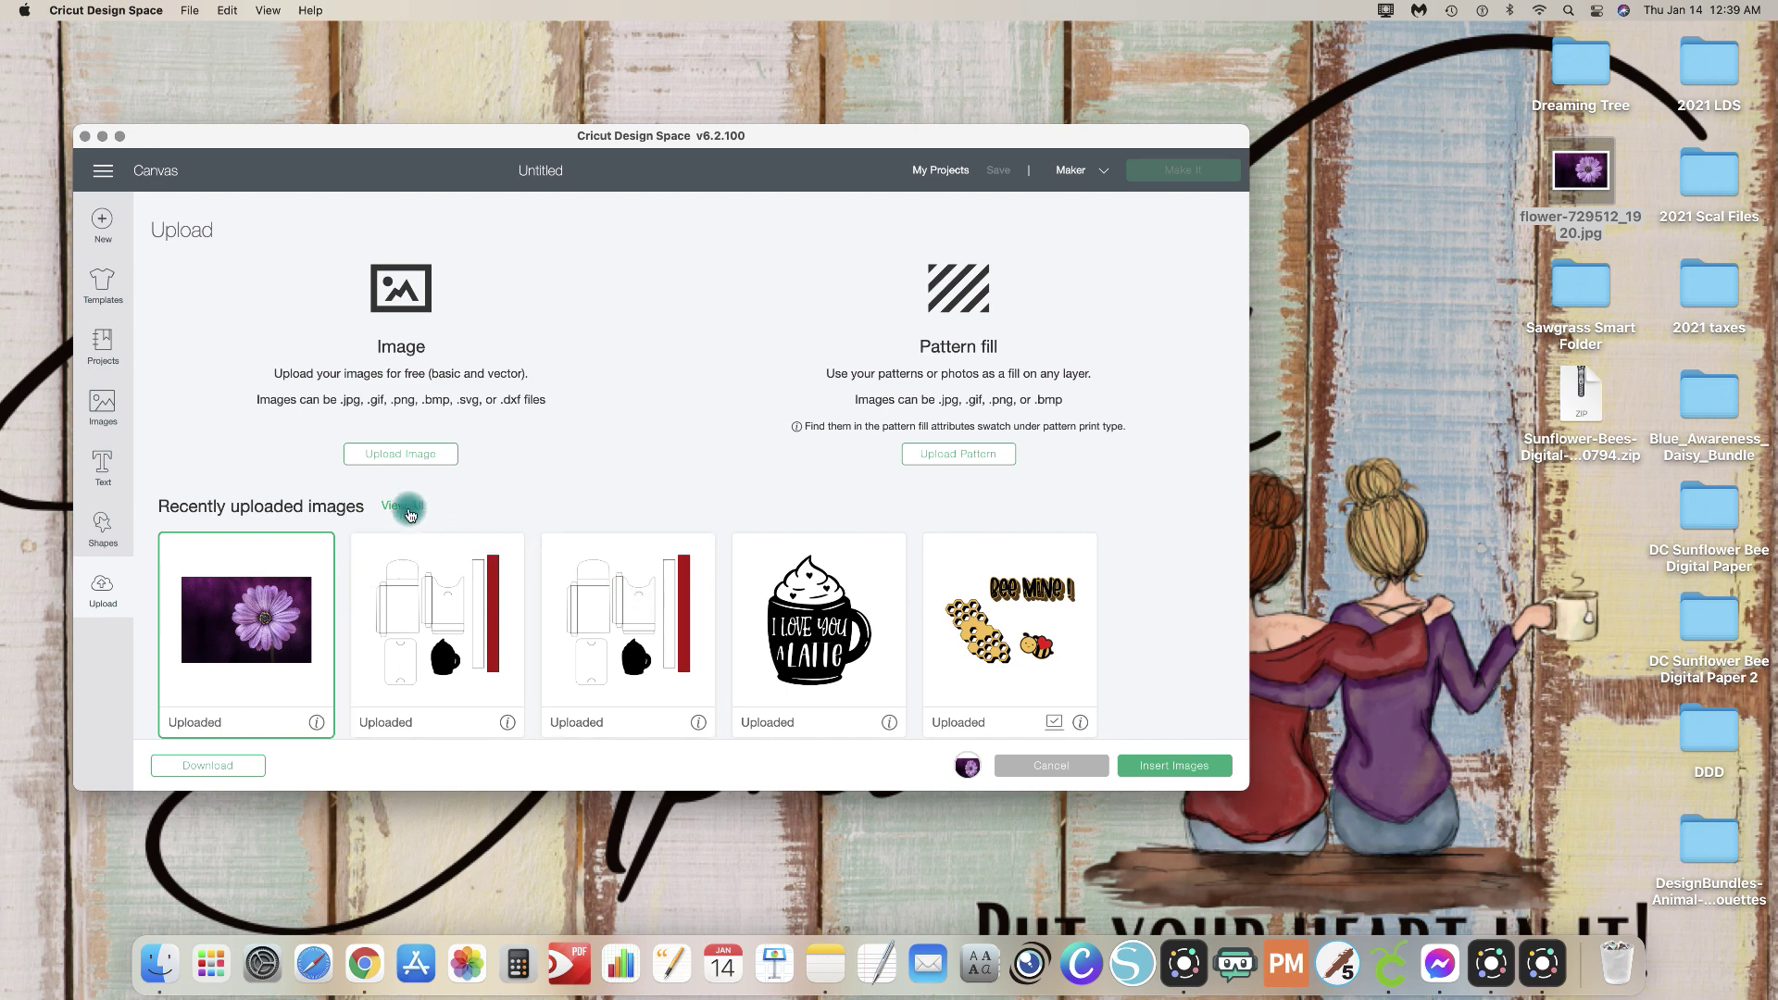
pyautogui.click(1168, 765)
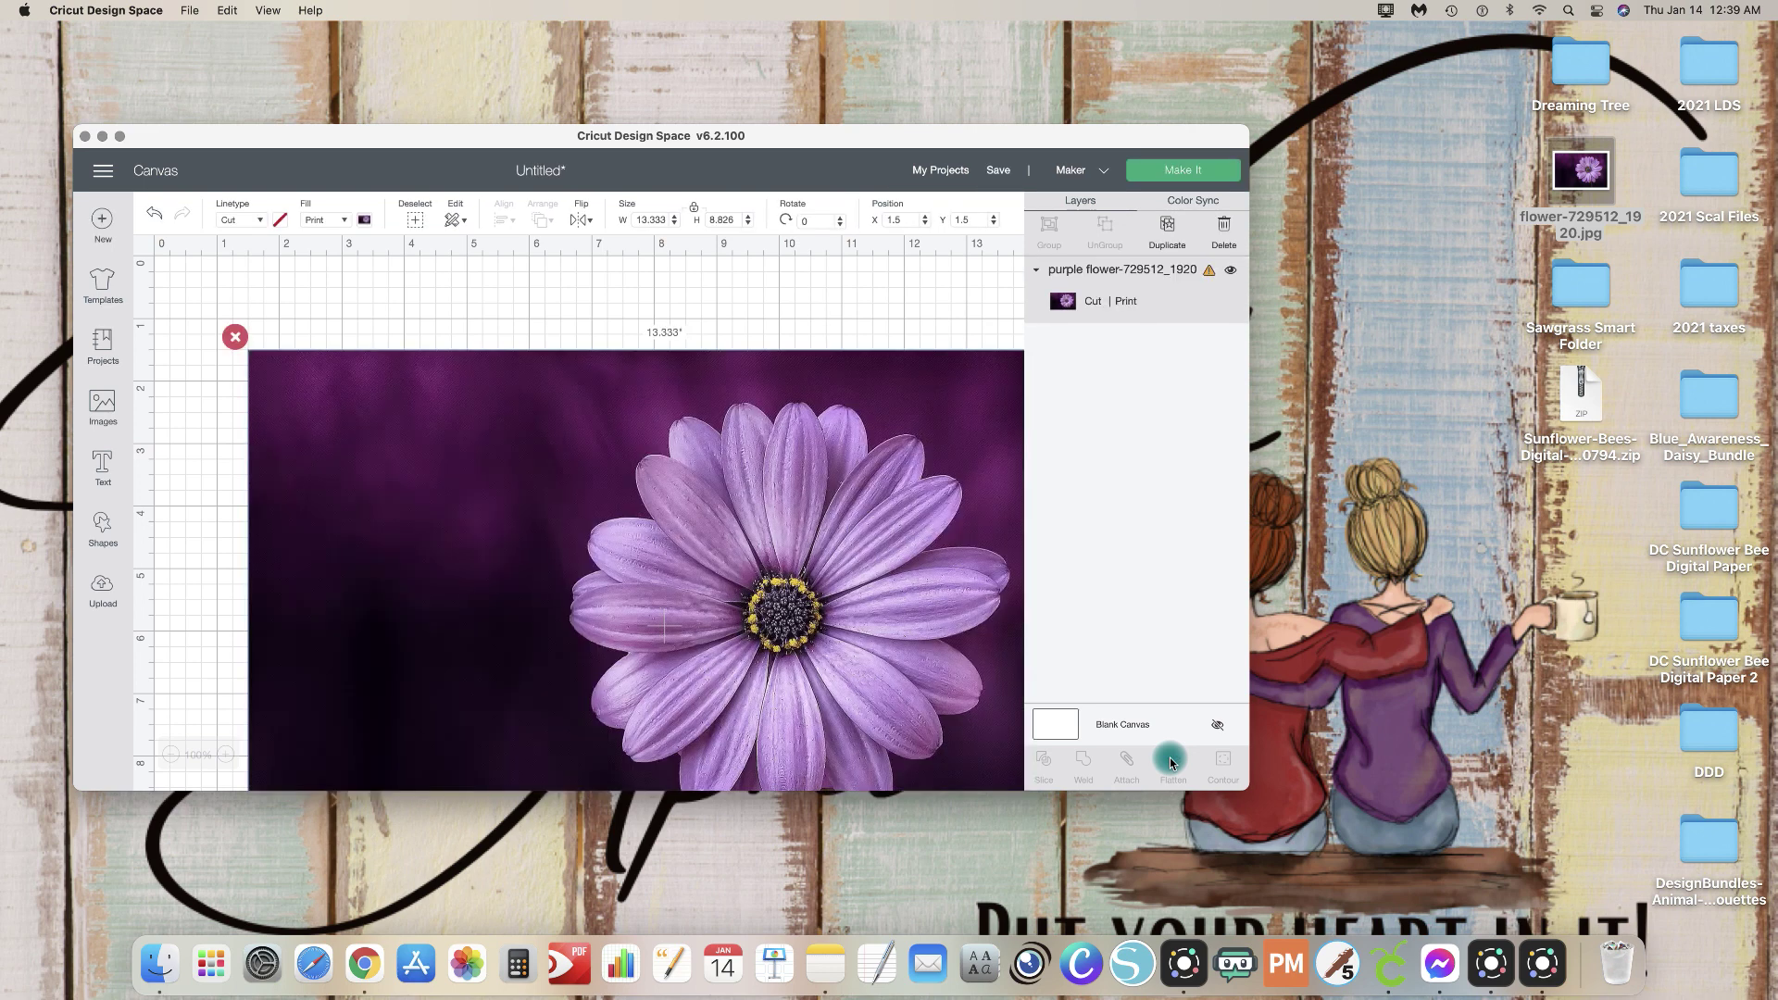
pyautogui.moveTo(635, 220); pyautogui.dragTo(688, 222)
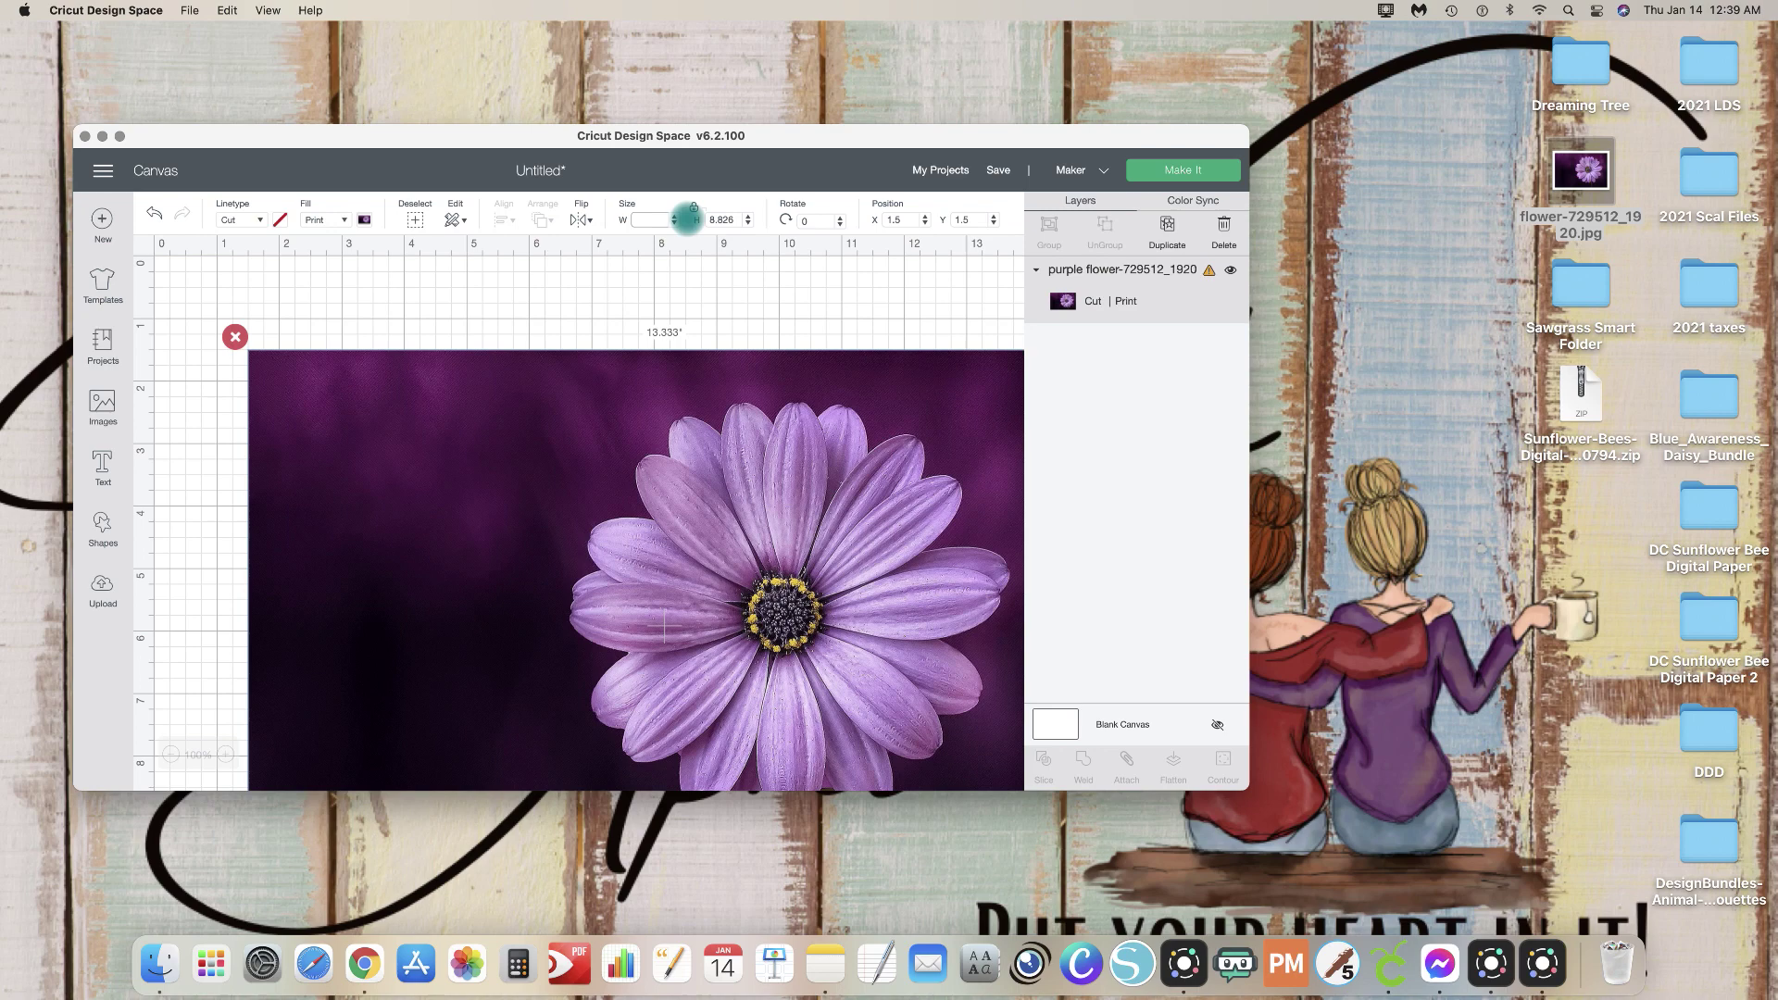
pyautogui.press('Return')
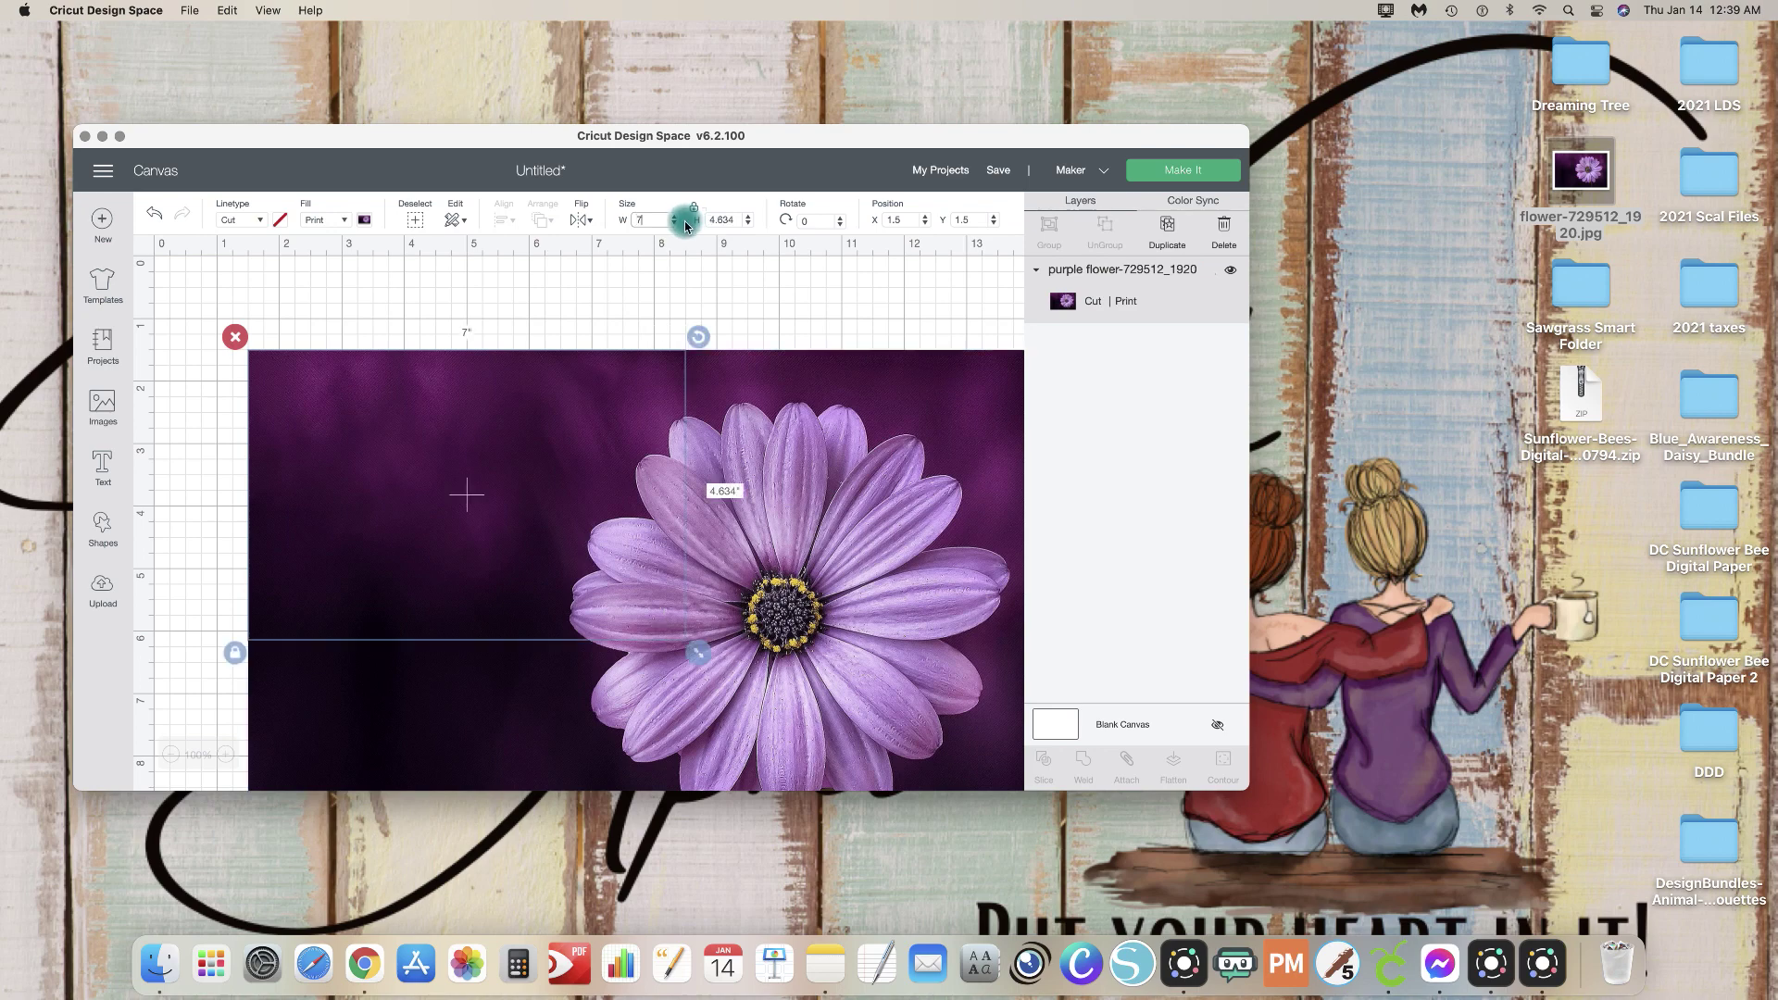
pyautogui.moveTo(568, 517); pyautogui.dragTo(651, 528)
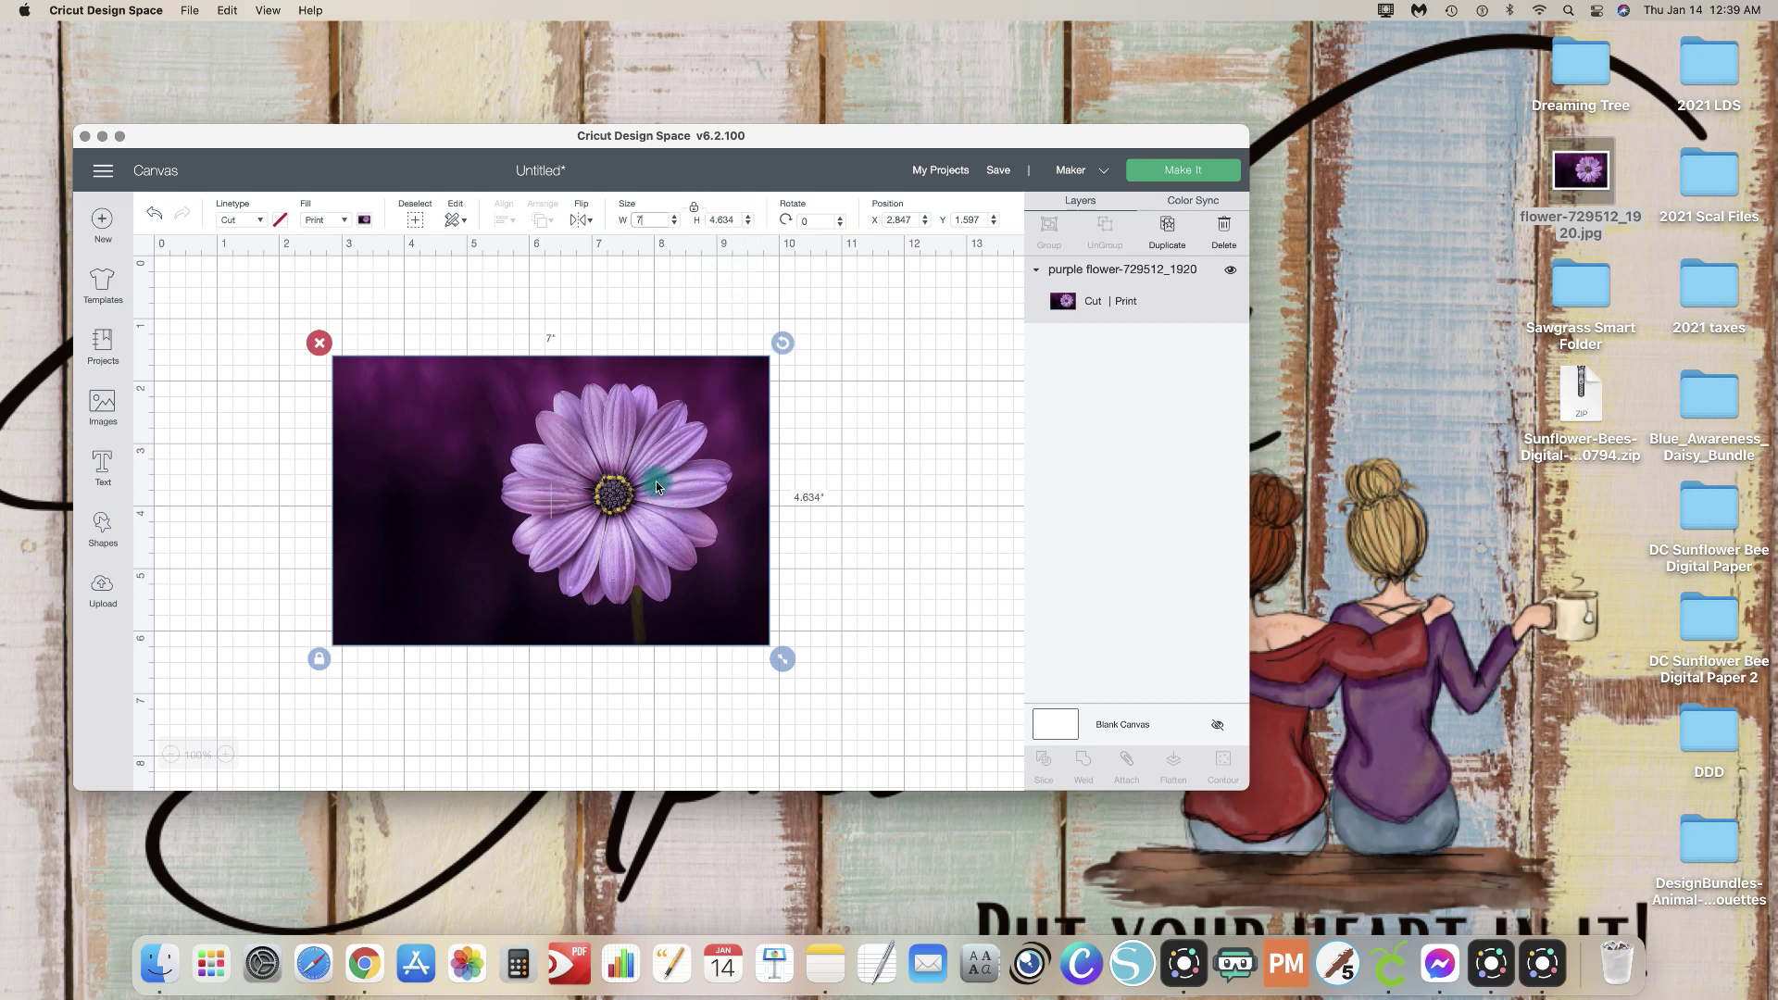
pyautogui.moveTo(630, 519)
pyautogui.mouseDown()
pyautogui.moveTo(590, 510)
pyautogui.moveTo(608, 515)
pyautogui.mouseUp()
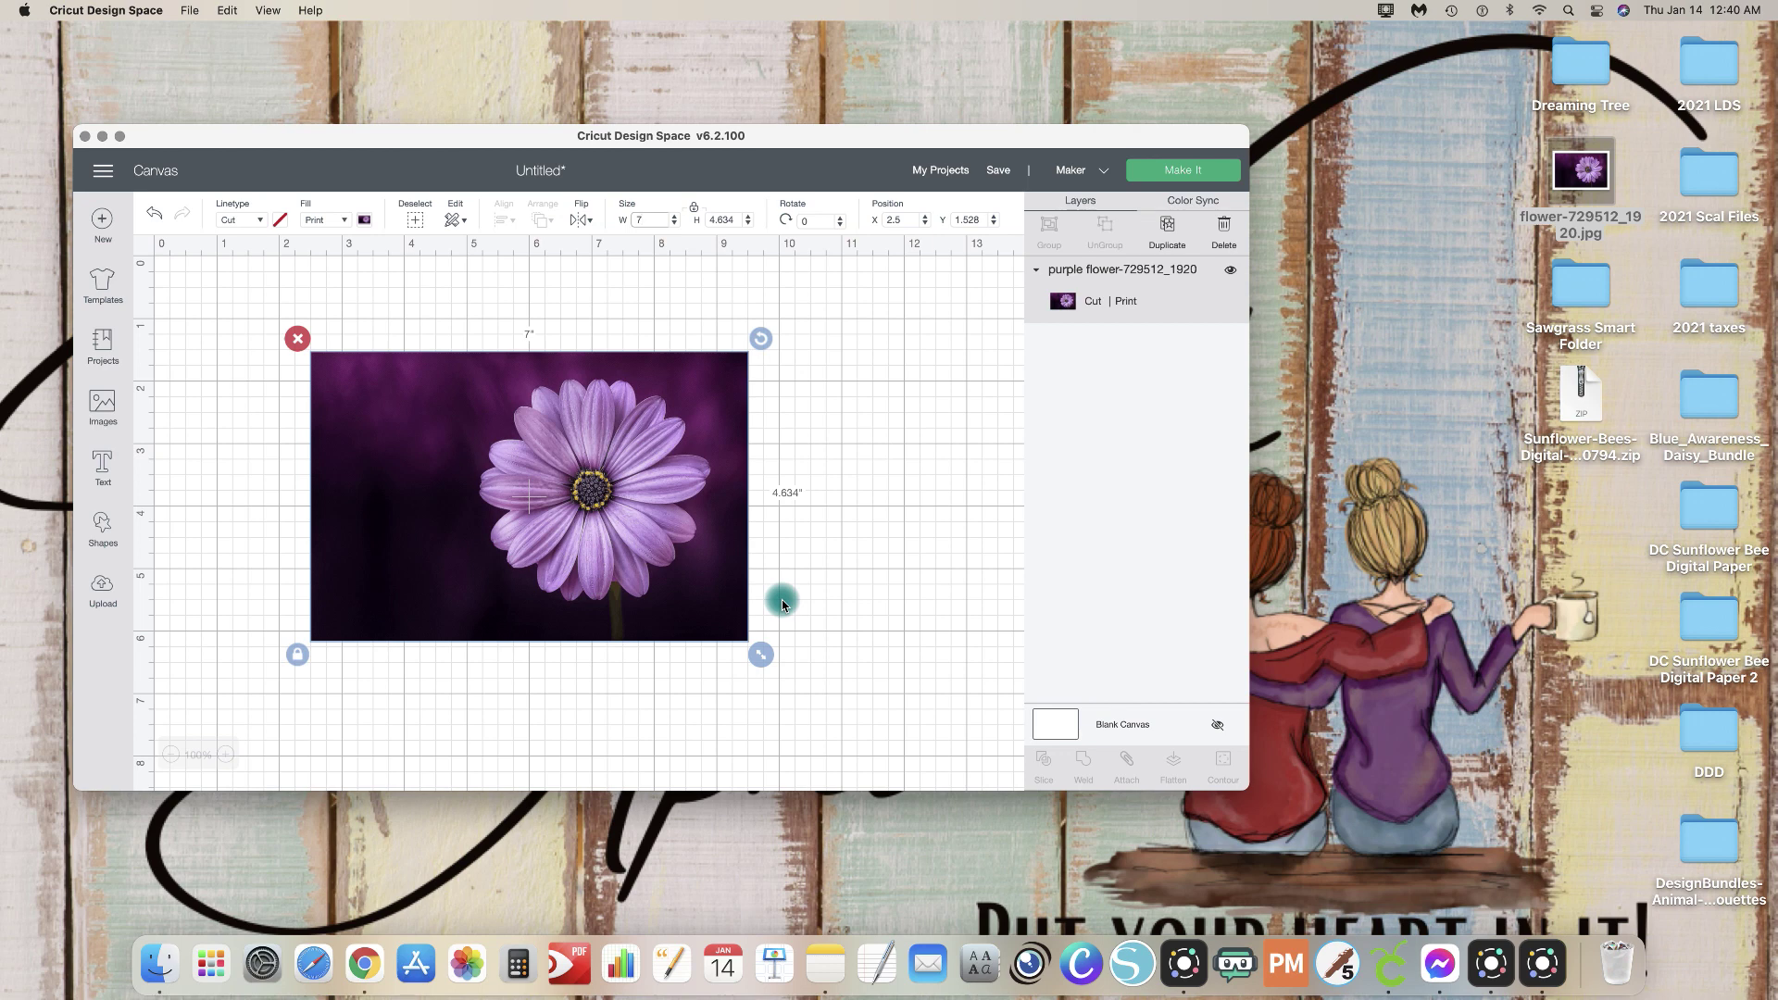
# Step: Add a circle shape enlarged to about 4.14 inches and place it over the flower at about X 5, Y 1.67
pyautogui.click(102, 521)
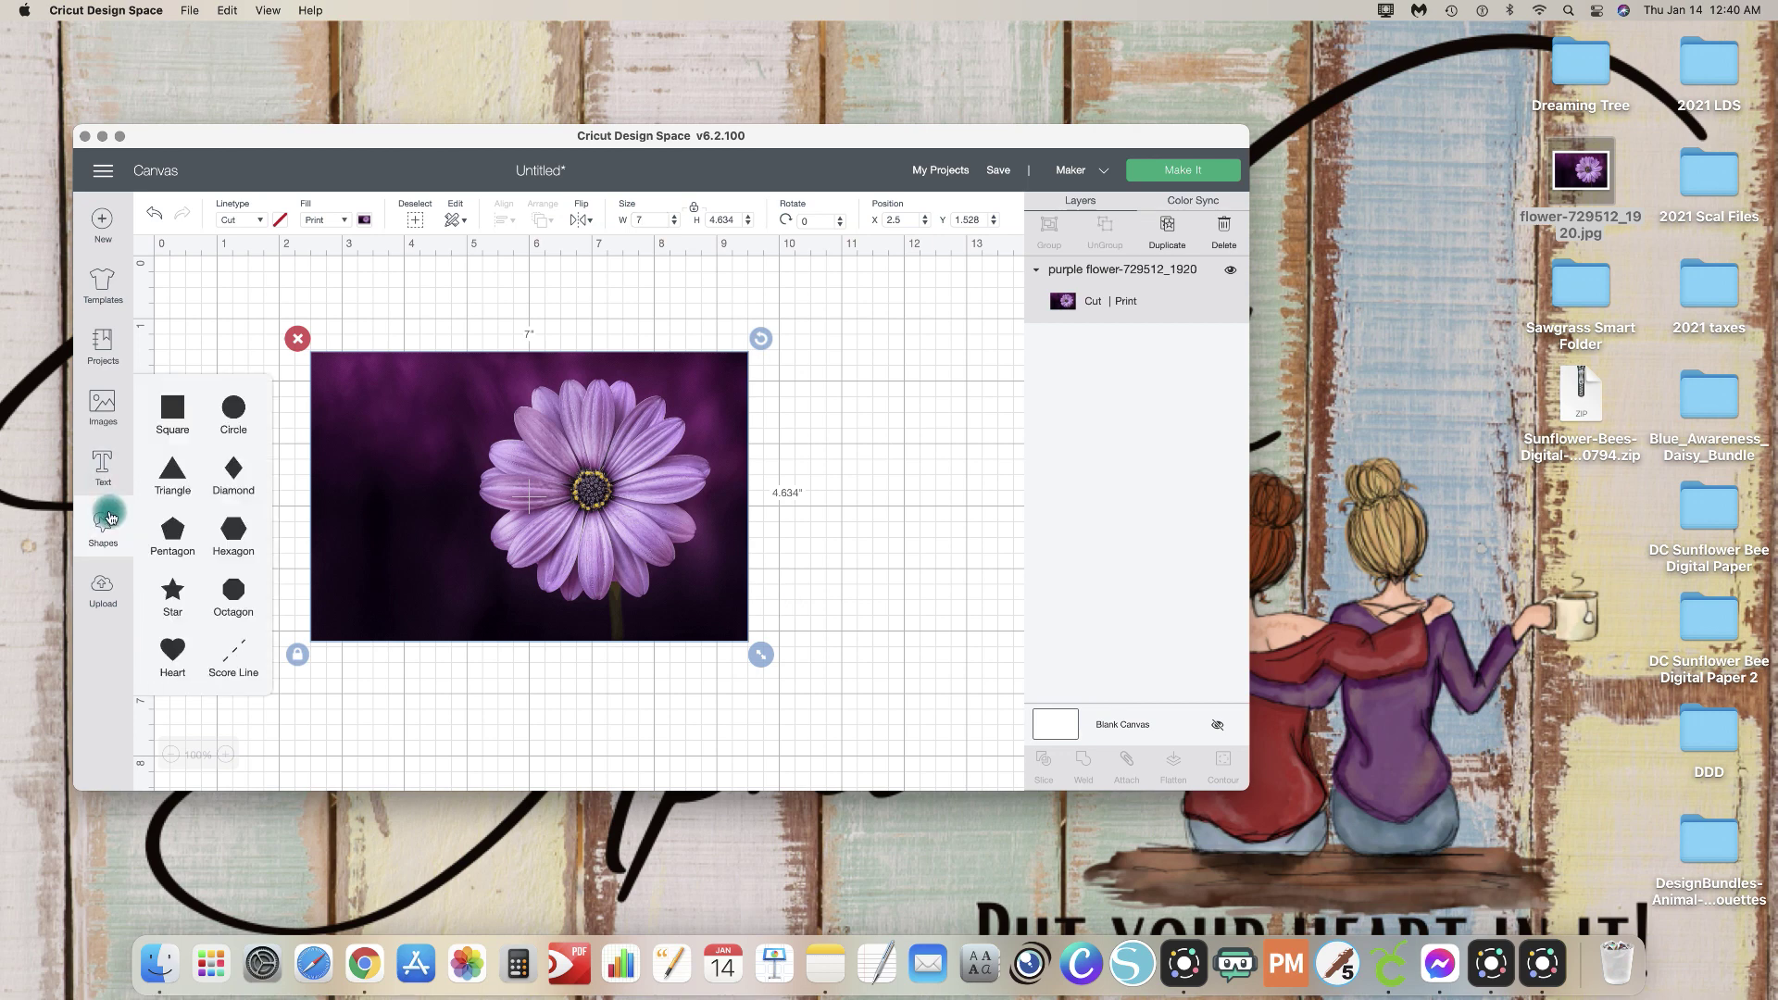
pyautogui.click(234, 410)
pyautogui.moveTo(355, 481); pyautogui.dragTo(593, 468)
pyautogui.moveTo(703, 580); pyautogui.dragTo(754, 630)
pyautogui.moveTo(615, 541); pyautogui.dragTo(589, 542)
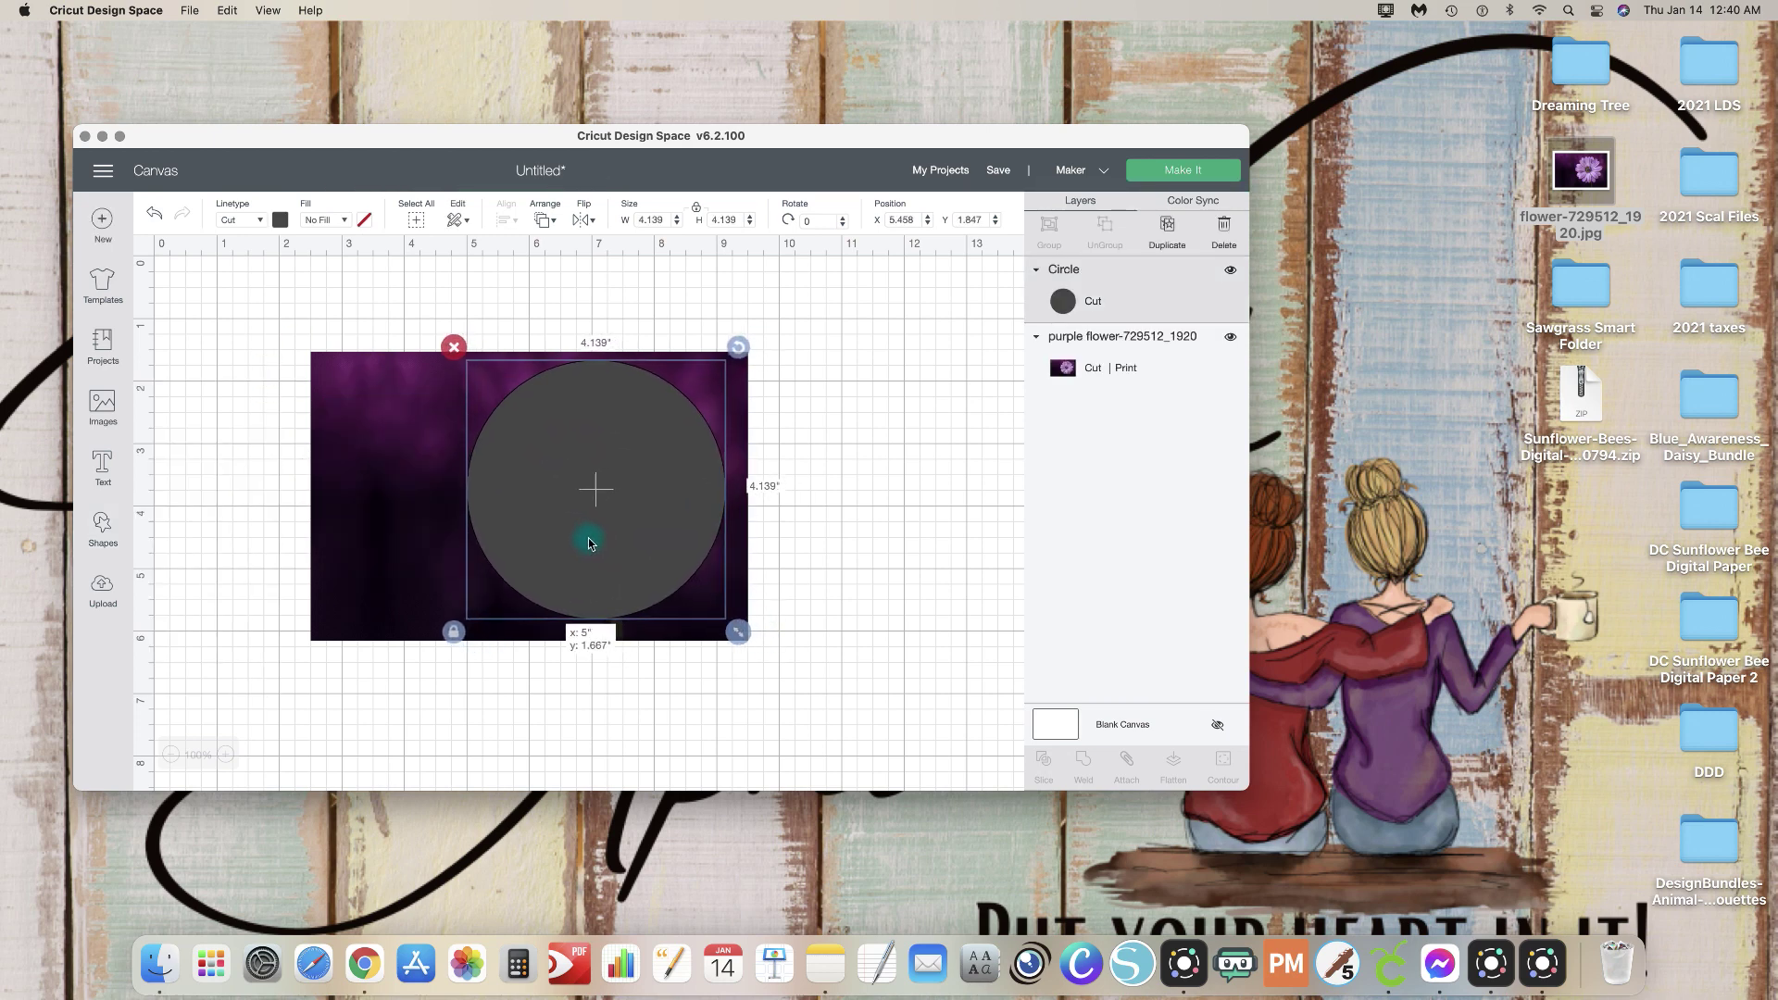
# Step: Slice the circle out of the purple flower photo and delete the leftover solid grey circle
pyautogui.moveTo(813, 577); pyautogui.dragTo(512, 462)
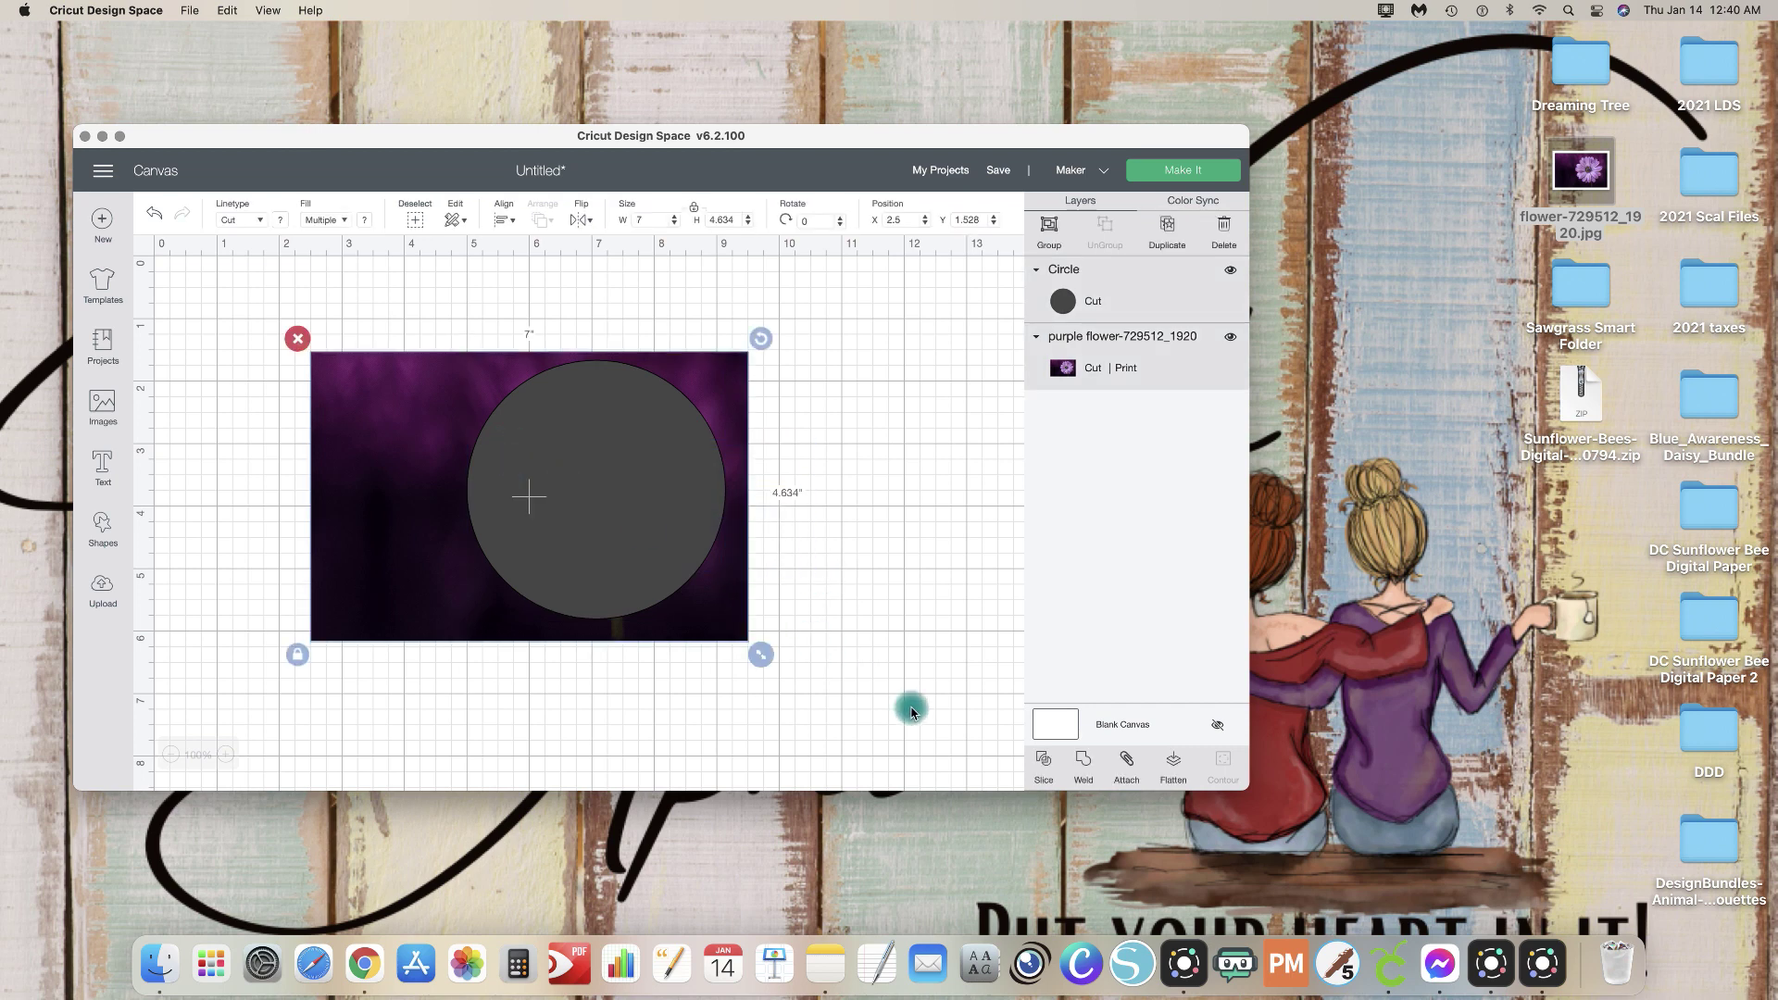
pyautogui.click(1044, 761)
pyautogui.moveTo(540, 568); pyautogui.dragTo(808, 693)
pyautogui.click(728, 483)
# Step: Pull the round flower cutout away, delete the remaining photo background, and place the cutout at about X 1.72, Y 1.79
pyautogui.moveTo(654, 479); pyautogui.dragTo(705, 527)
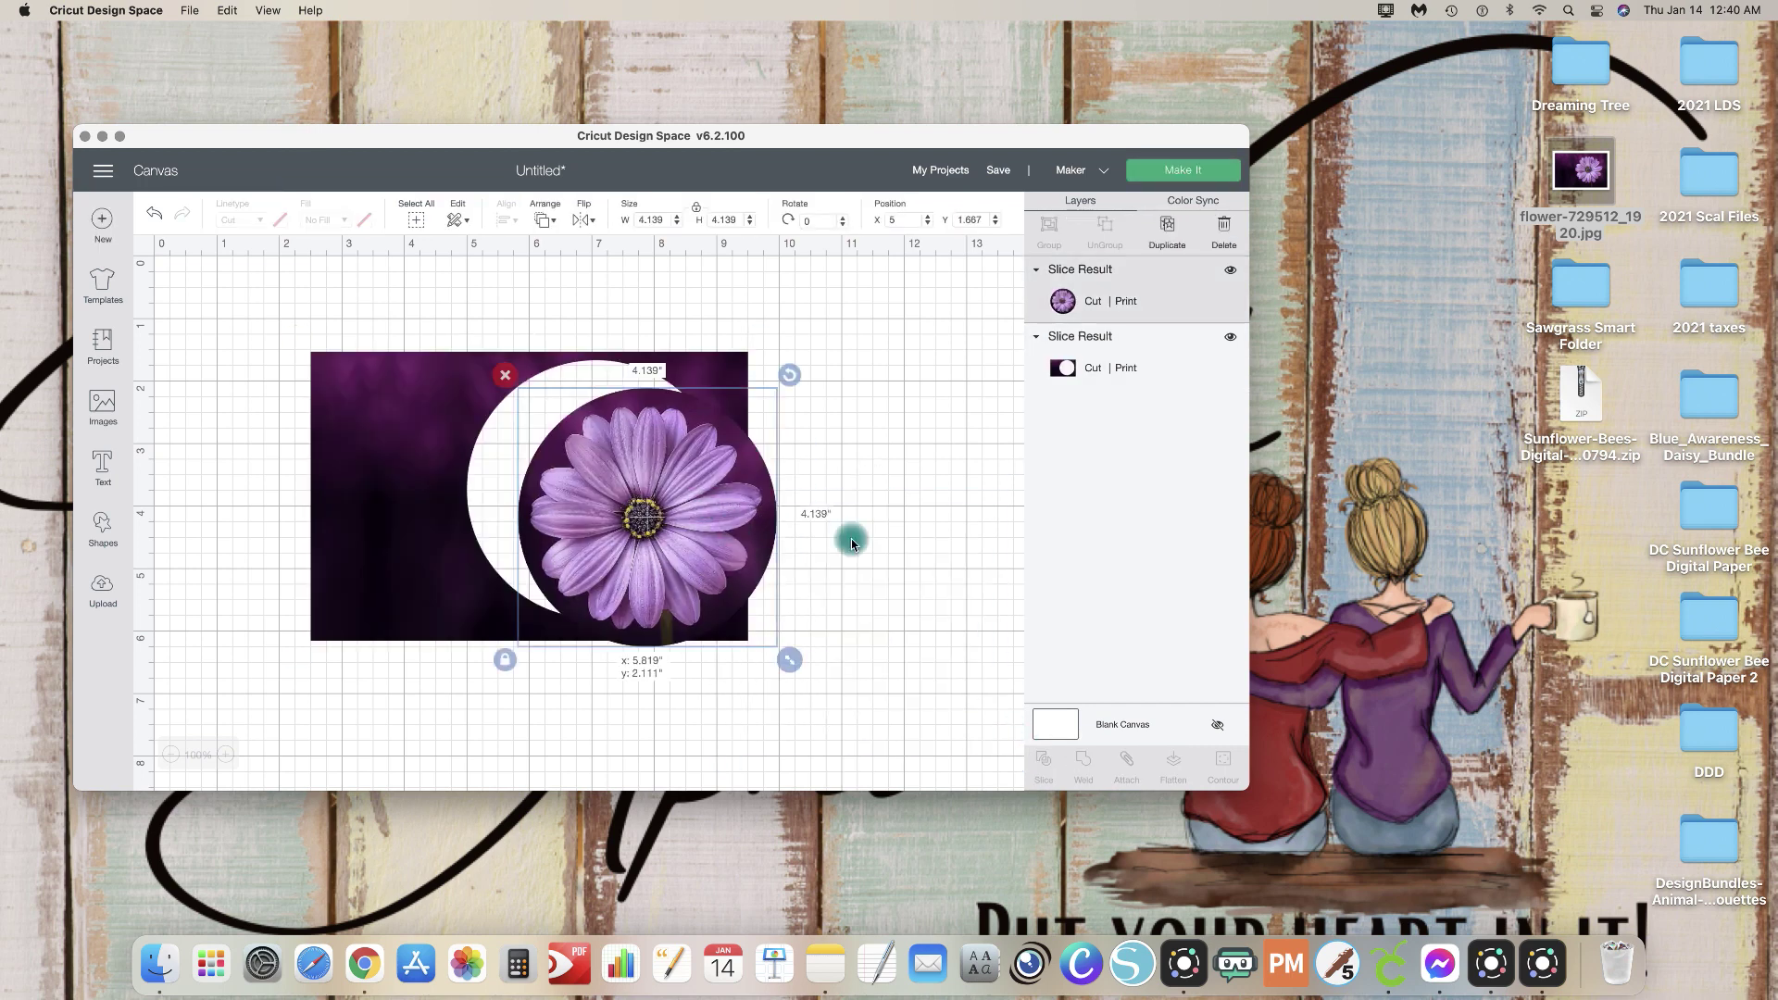
pyautogui.moveTo(852, 544); pyautogui.dragTo(889, 565)
pyautogui.moveTo(414, 512); pyautogui.dragTo(587, 671)
pyautogui.click(419, 474)
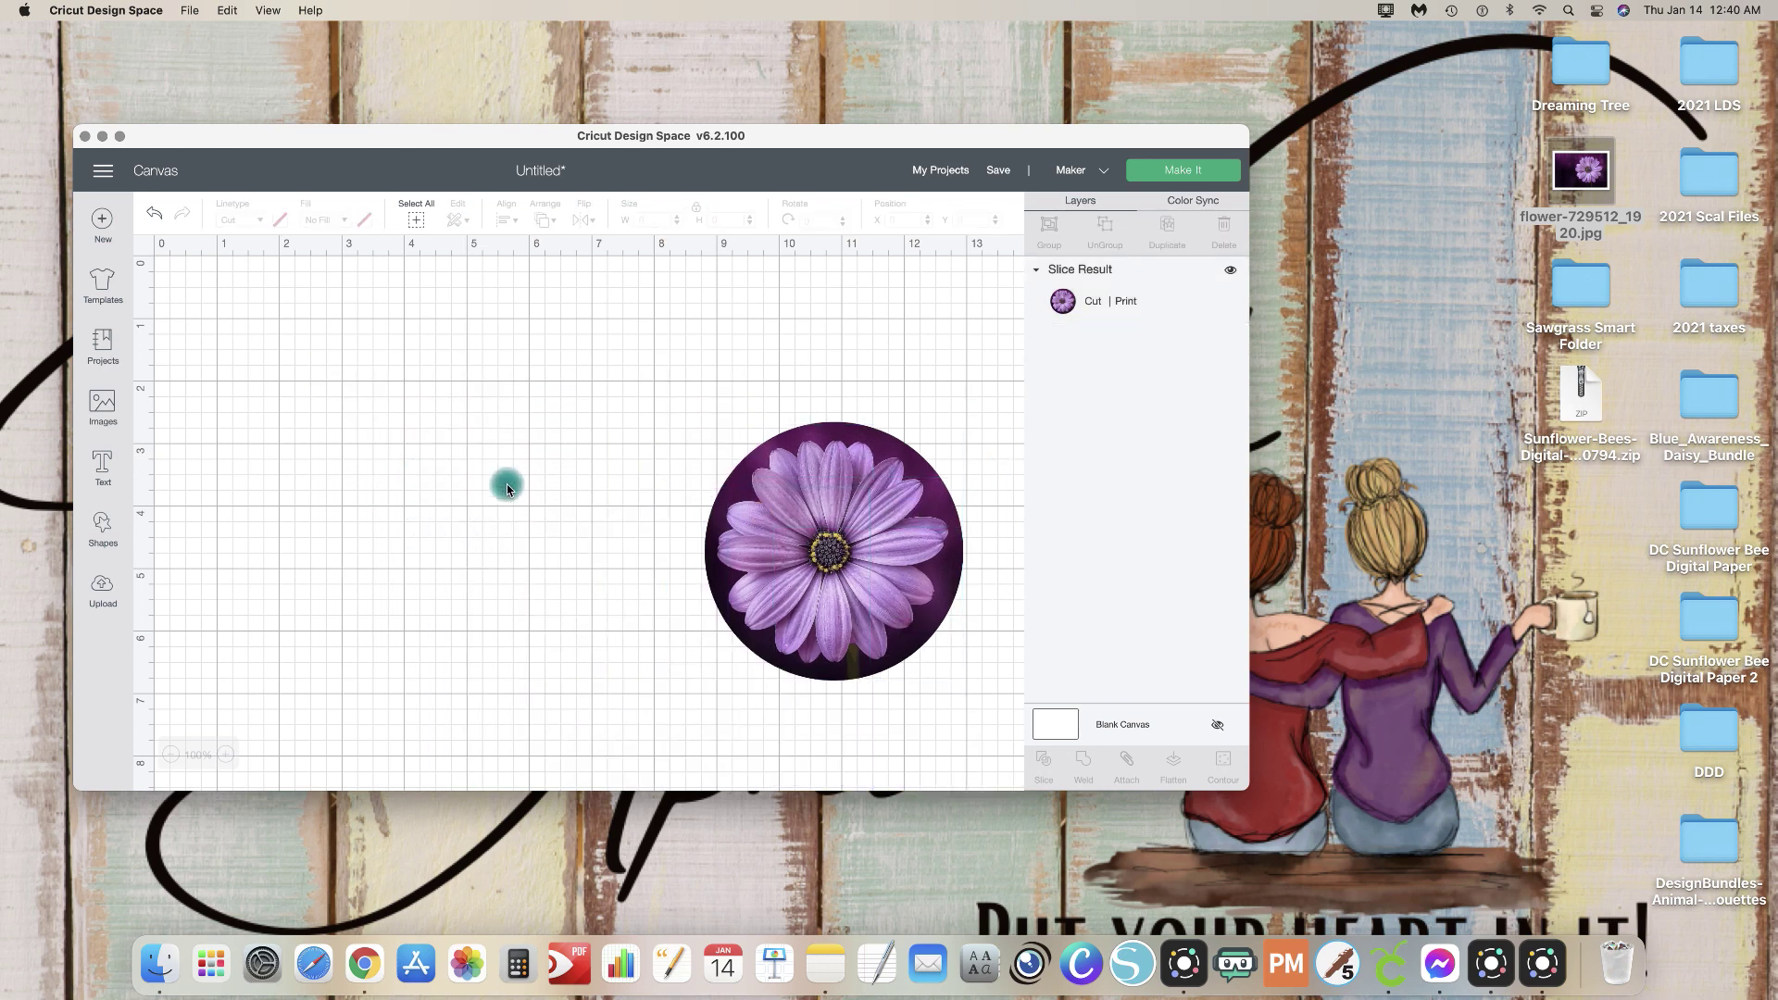
pyautogui.moveTo(836, 515); pyautogui.dragTo(392, 461)
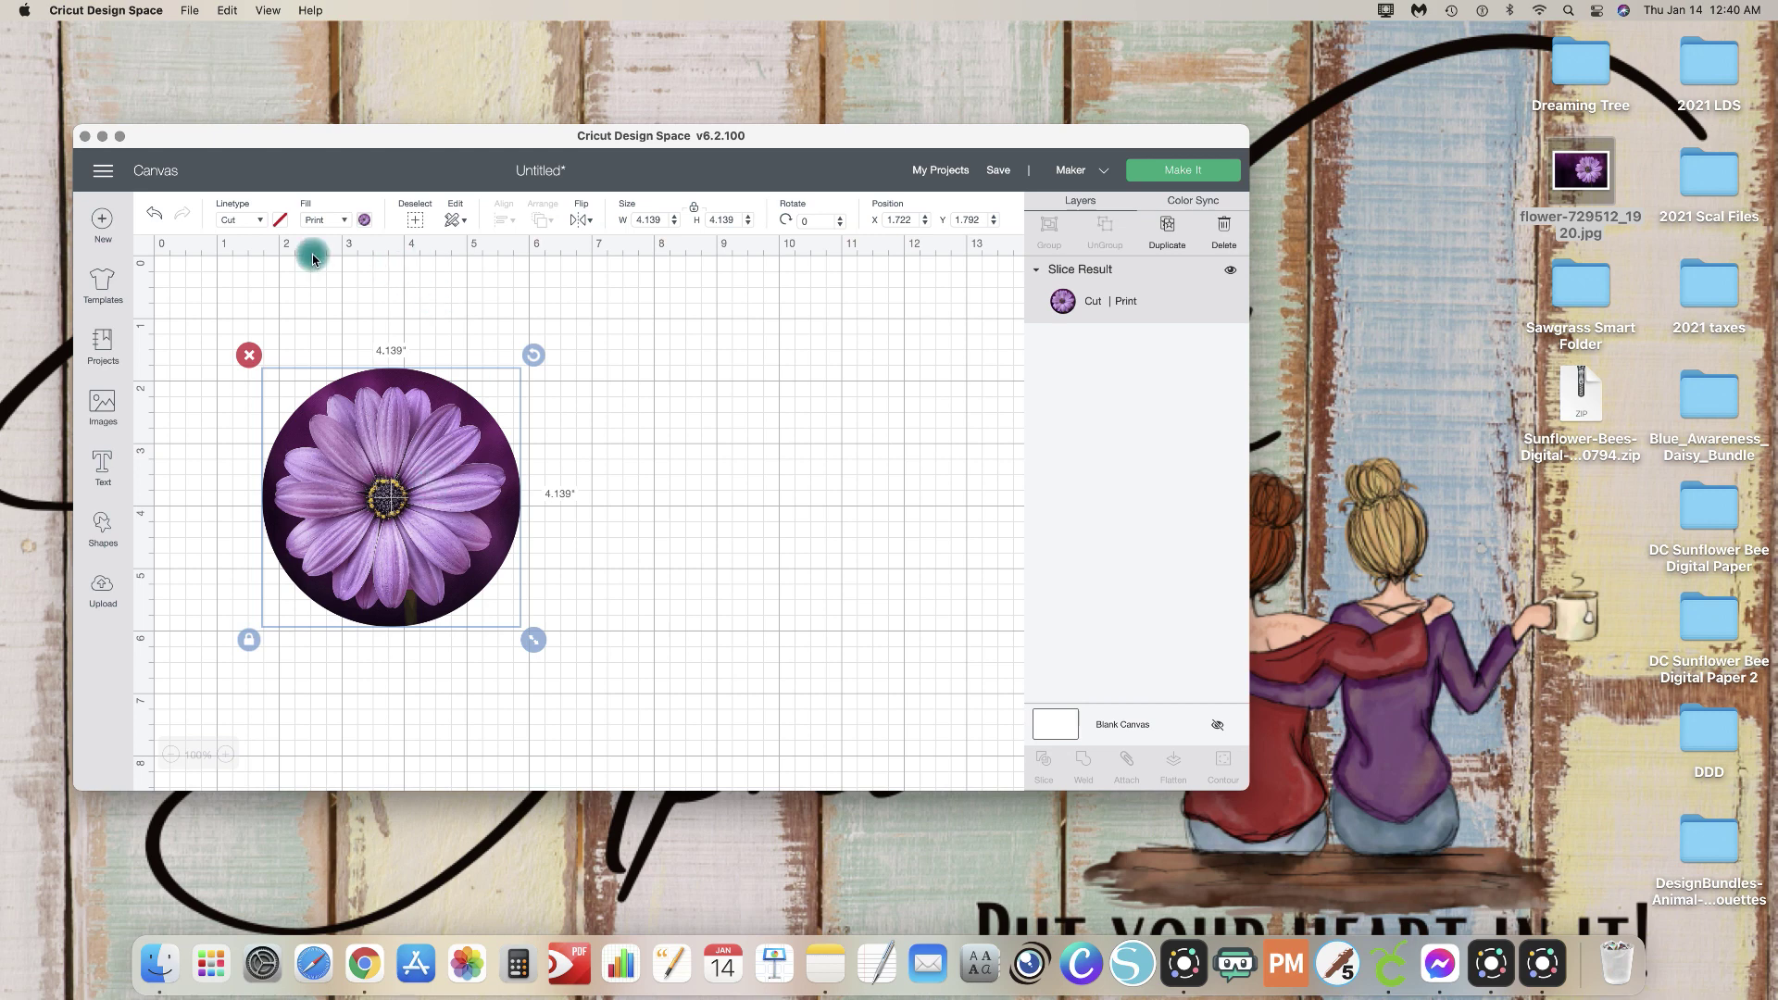
# Step: Undo the circle slice together with the moves and deletions made after it
pyautogui.click(155, 215)
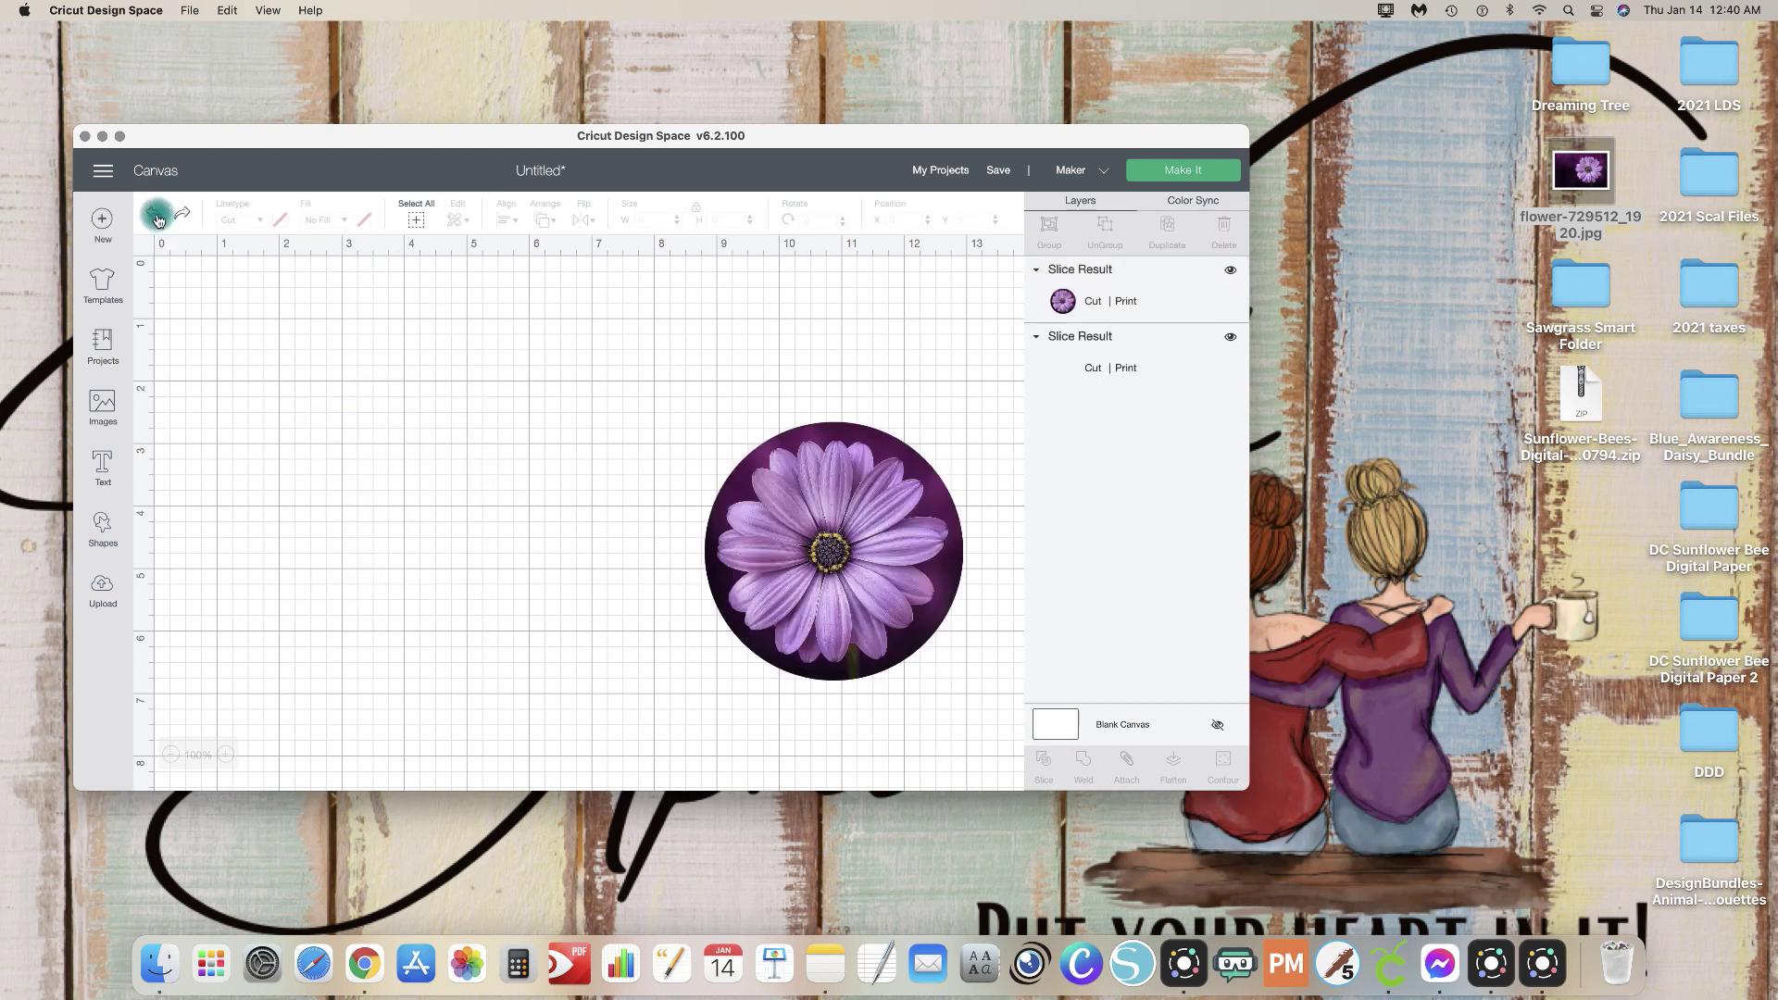
pyautogui.click(156, 217)
pyautogui.click(156, 217)
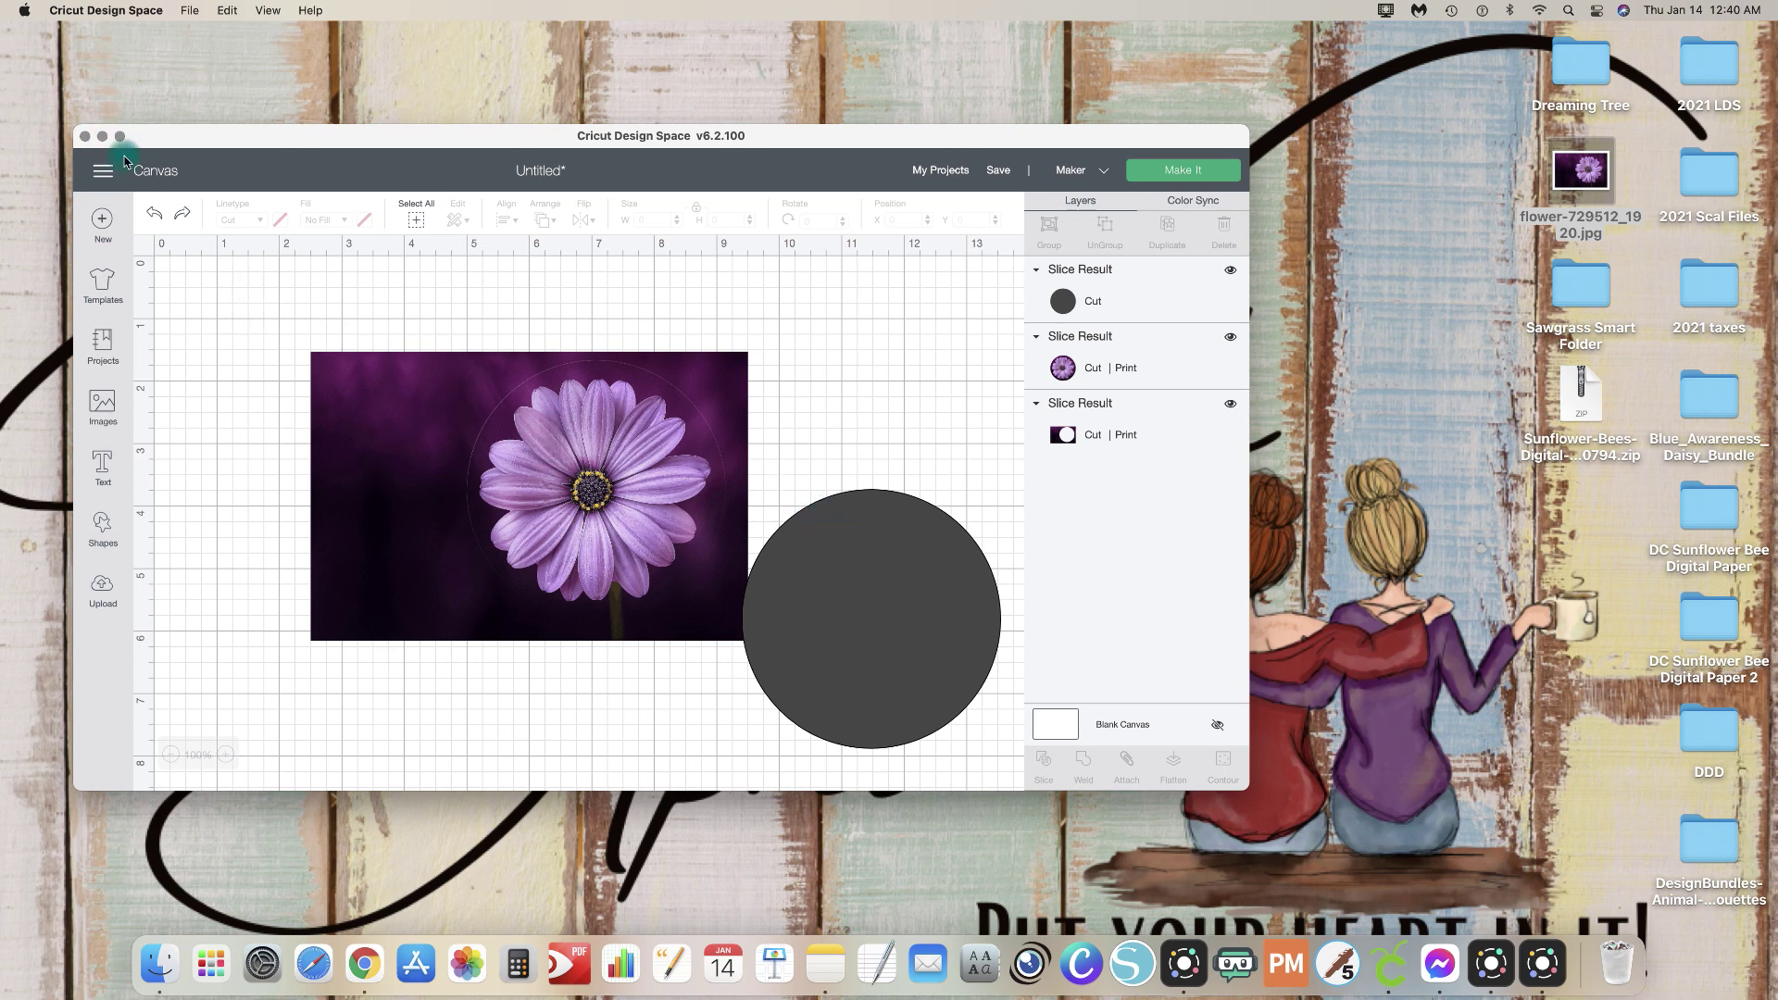
pyautogui.click(159, 213)
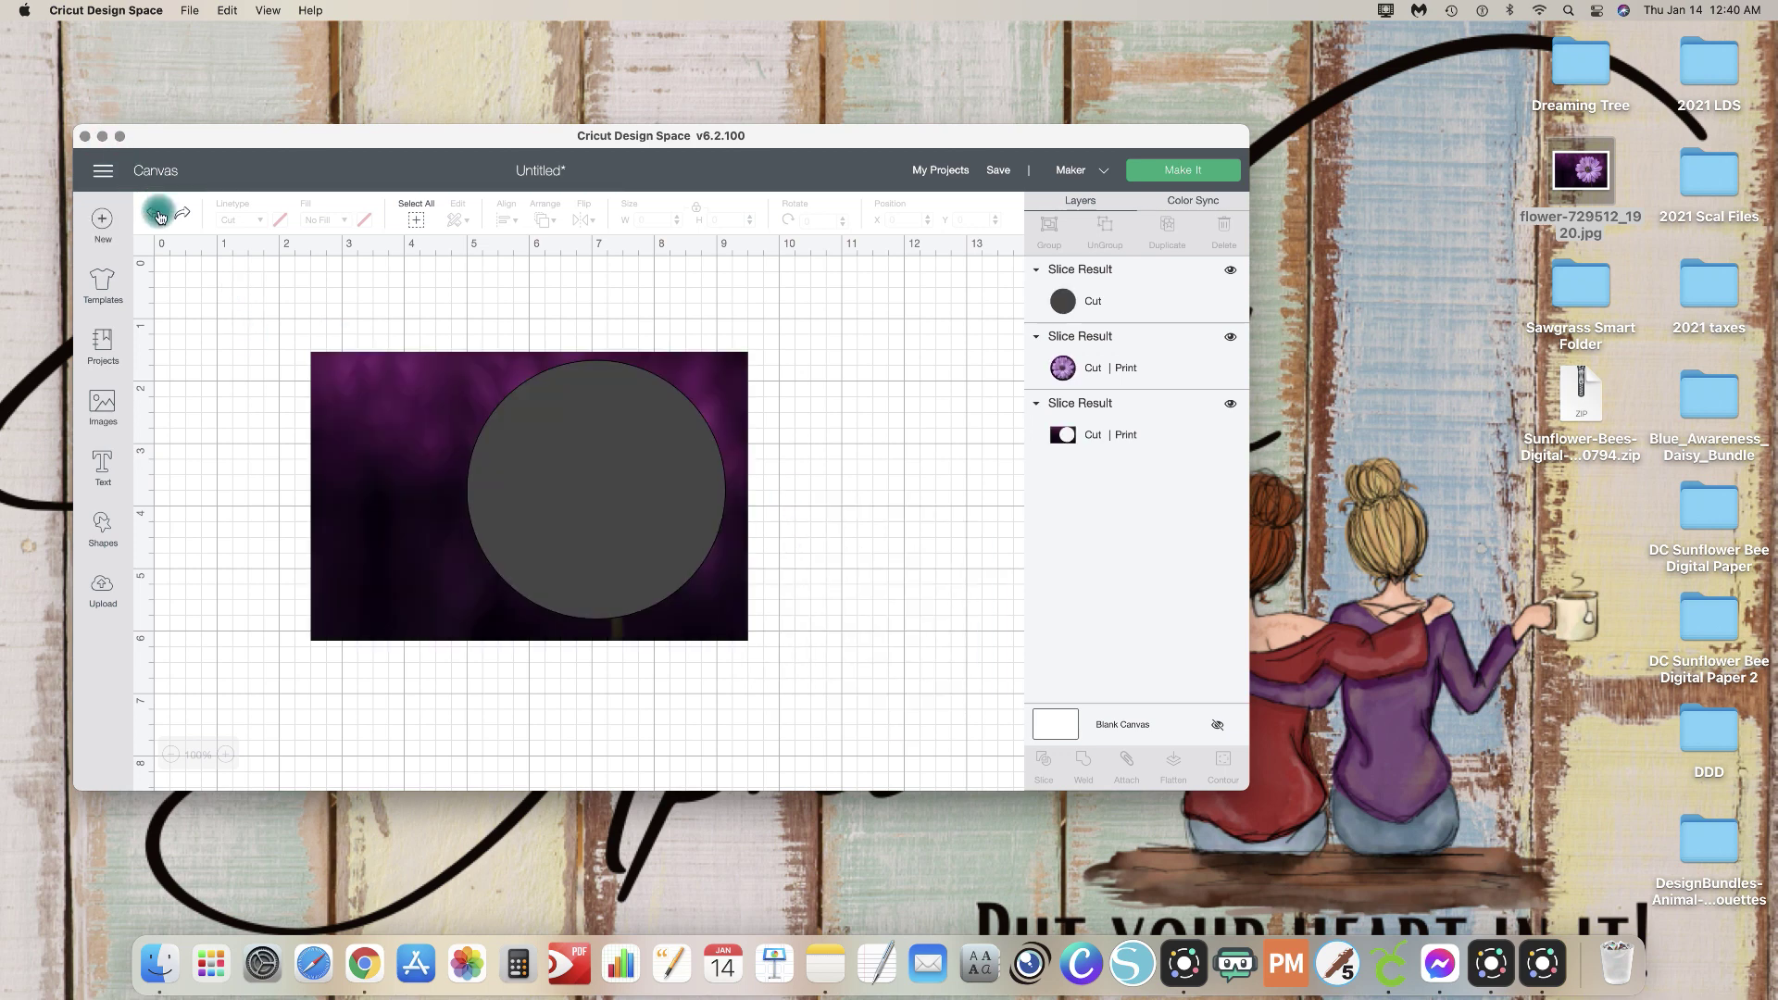
pyautogui.click(160, 215)
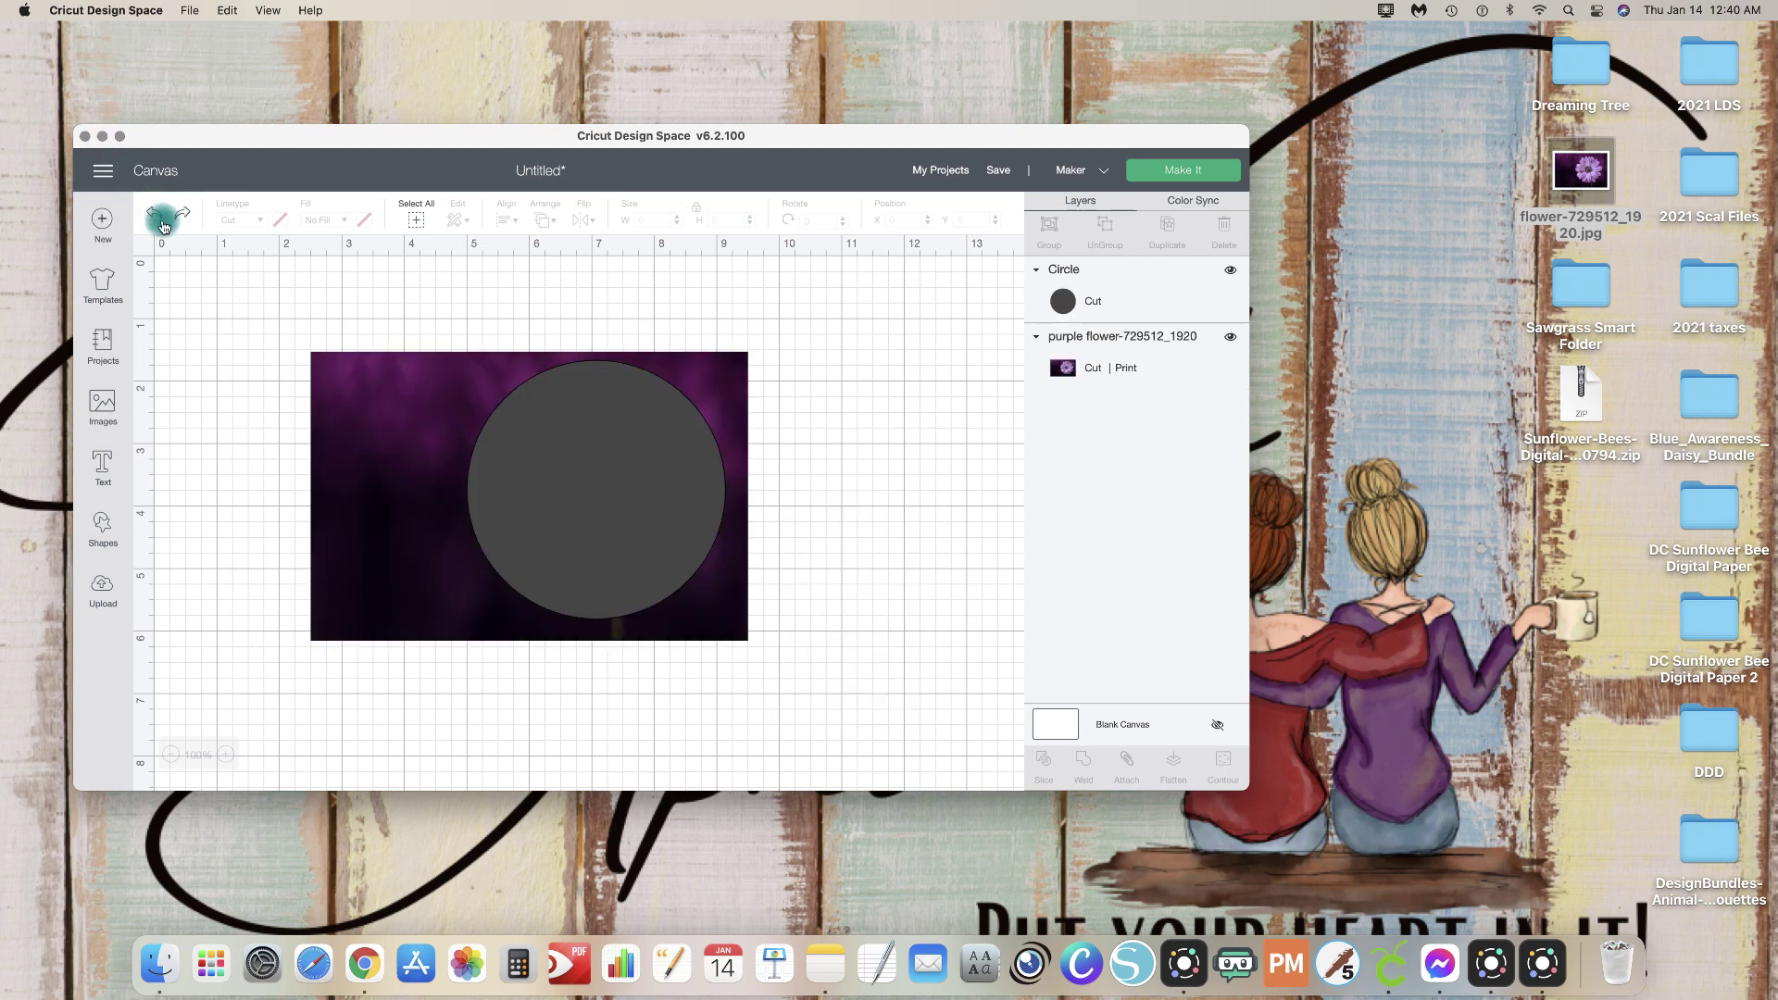
pyautogui.click(163, 227)
# Step: Delete the solid circle lying over the flower, keeping only the full photo on the canvas
pyautogui.click(612, 515)
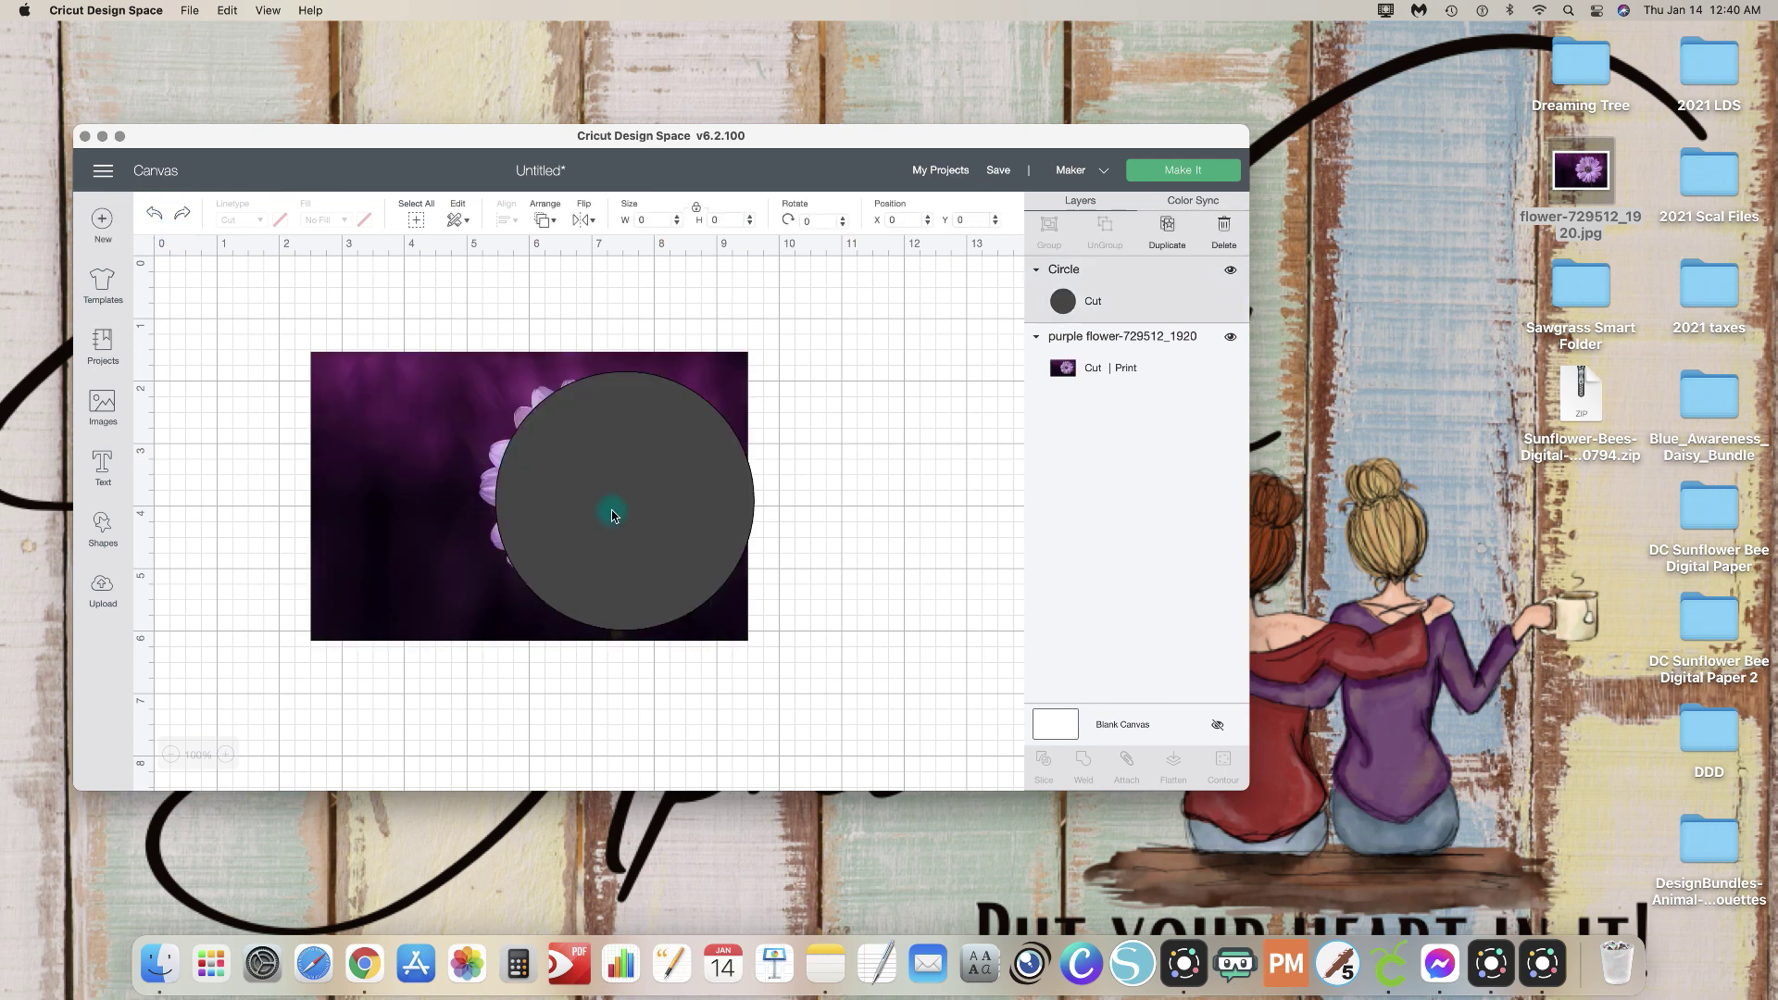
pyautogui.click(618, 459)
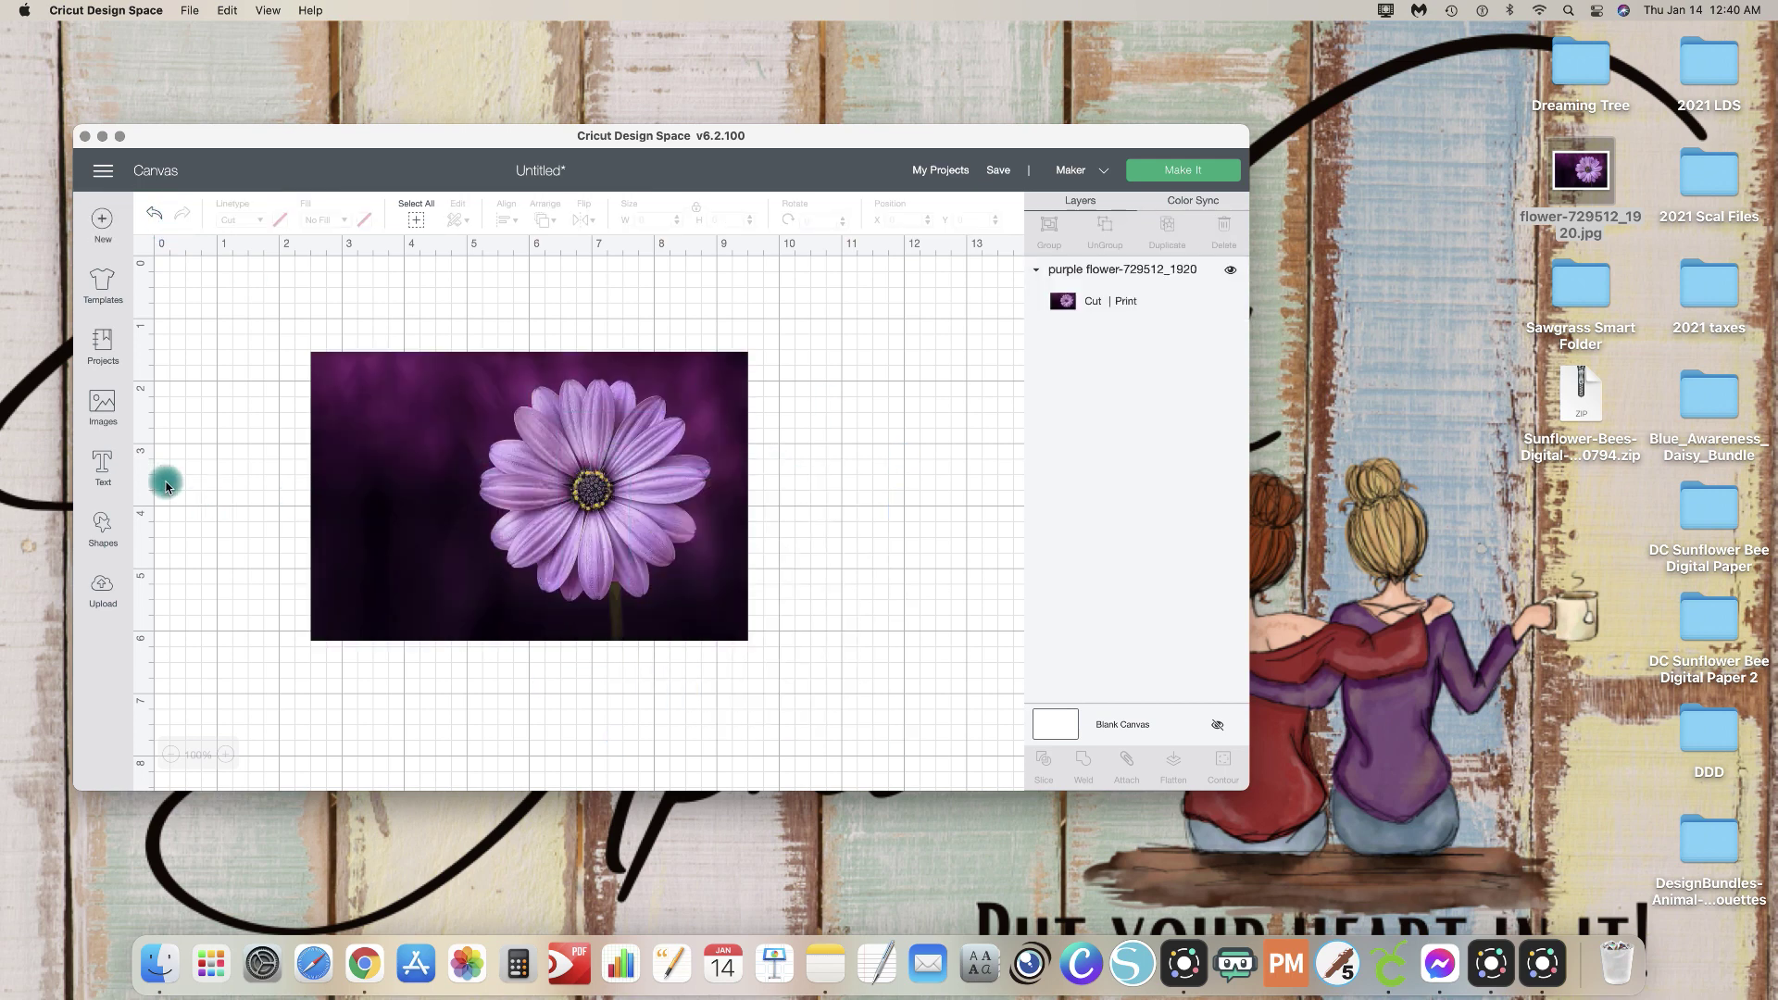
# Step: Add the text "CREATE" and set its font to Impact
pyautogui.click(103, 466)
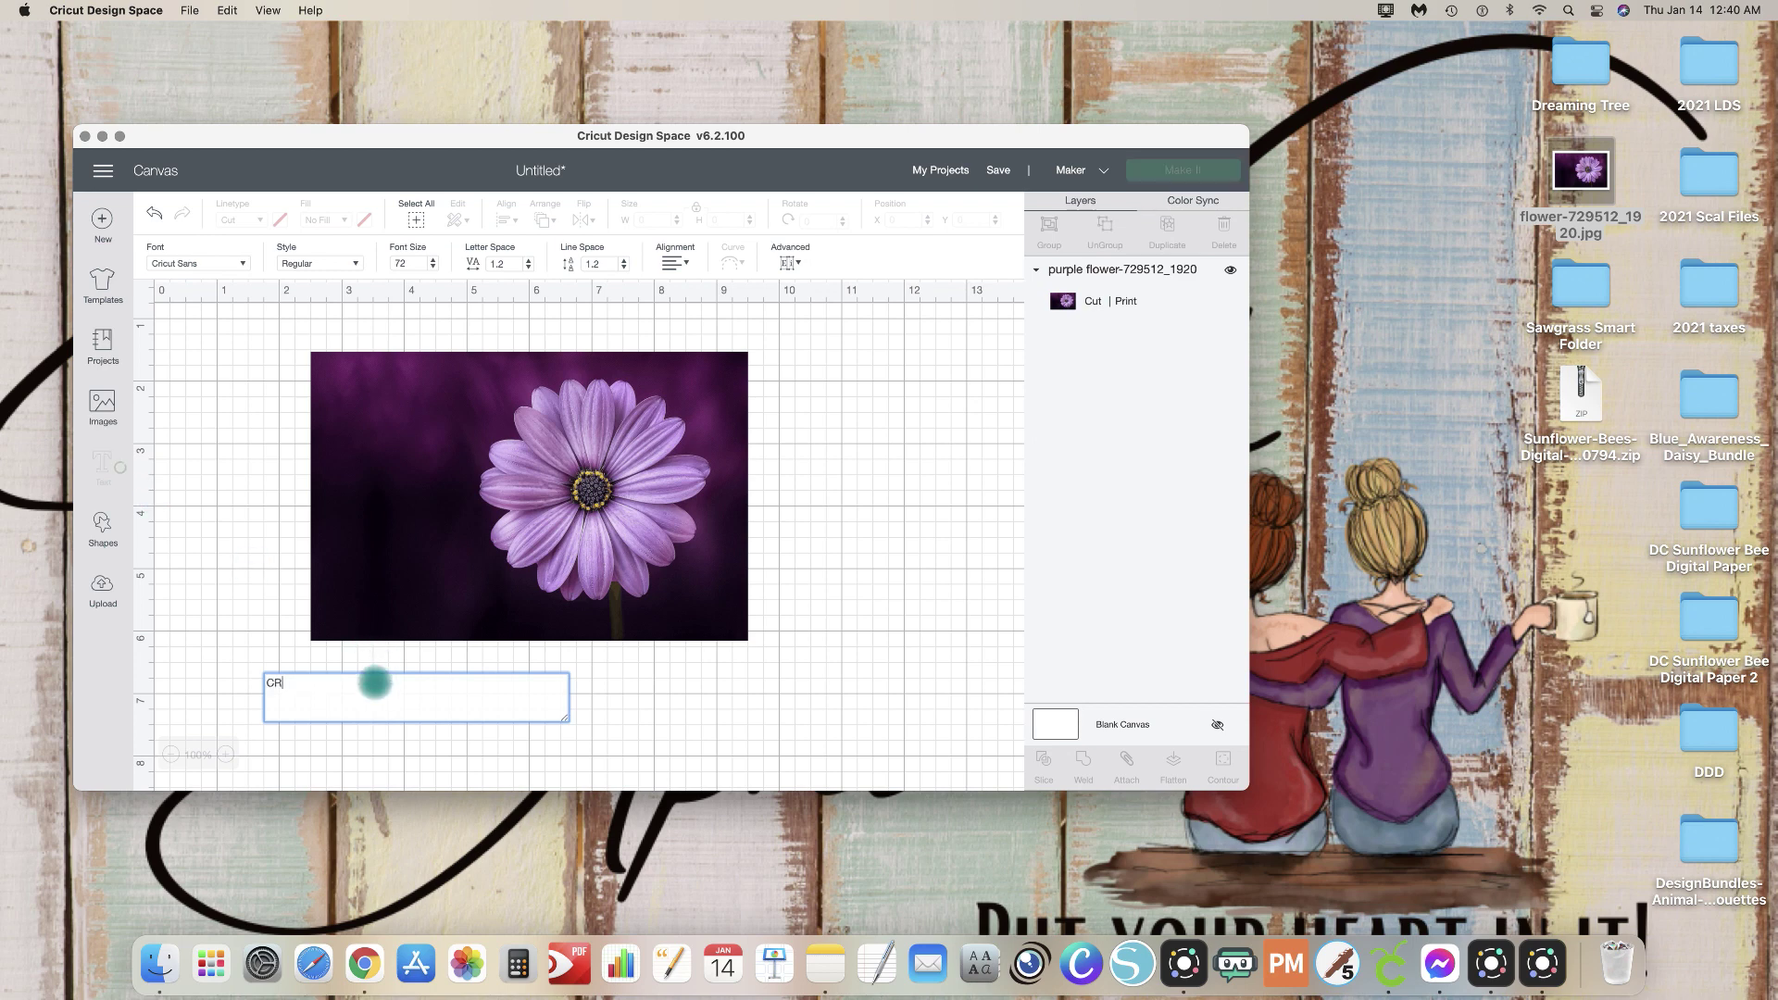
pyautogui.write('CREATE')
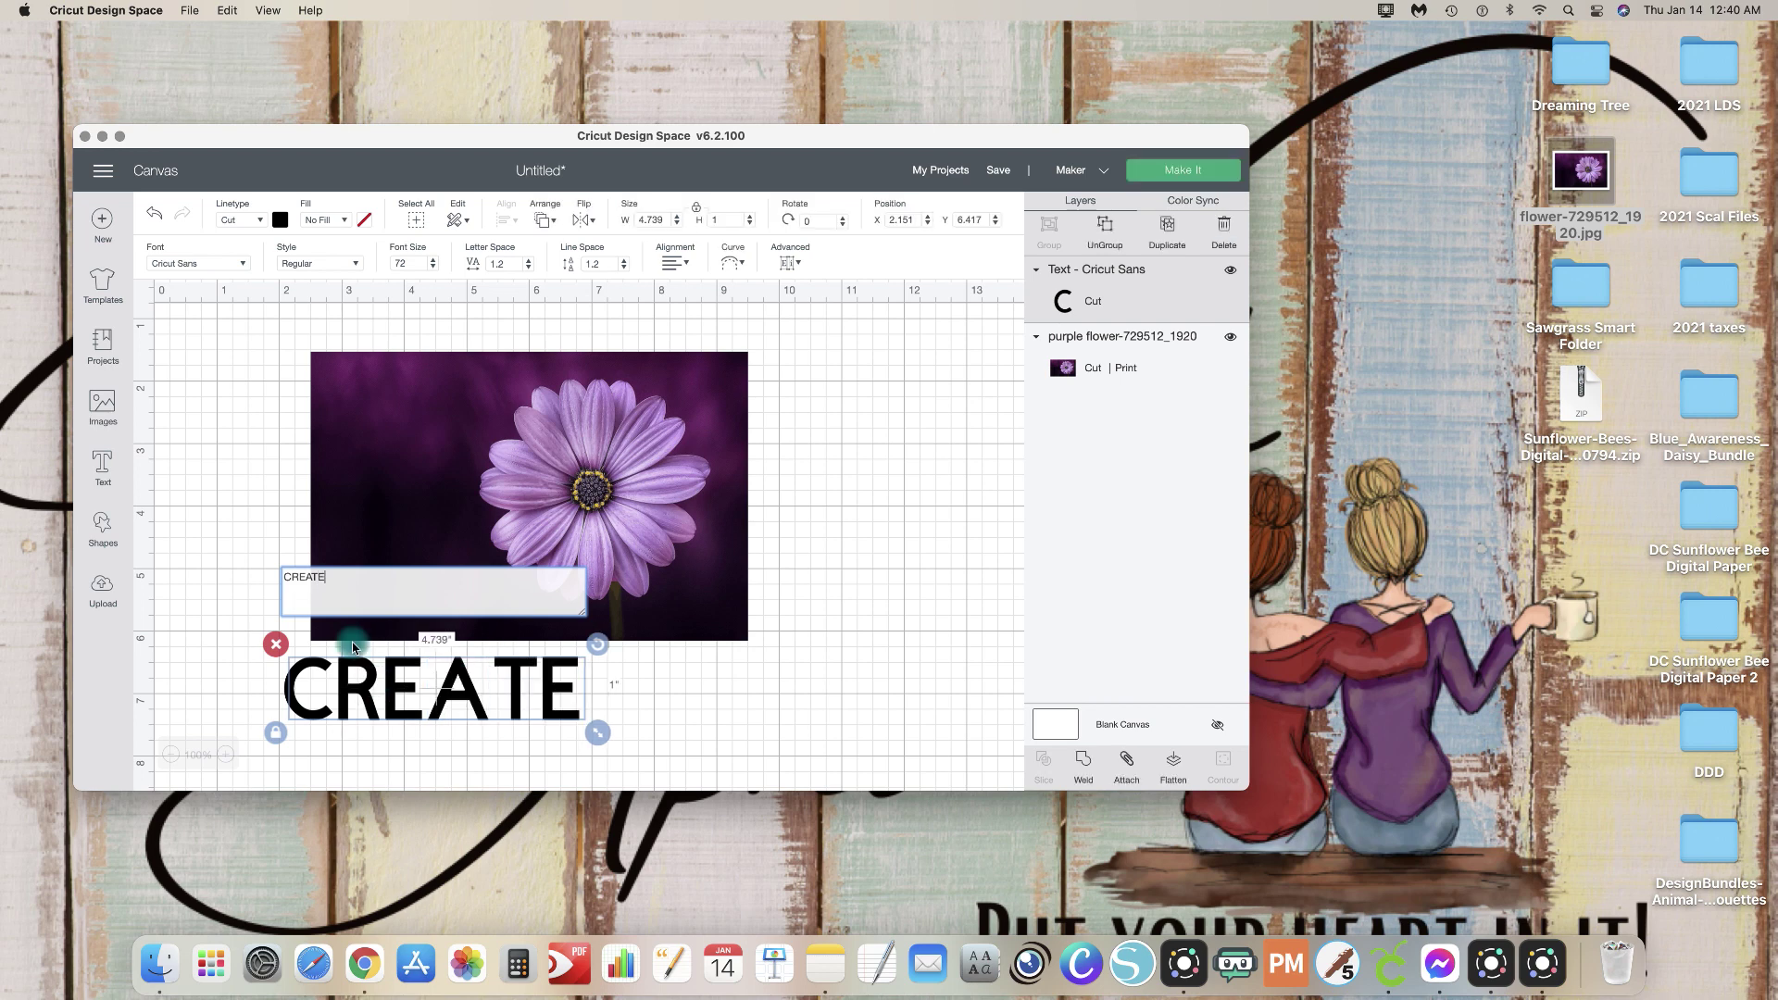
pyautogui.click(218, 263)
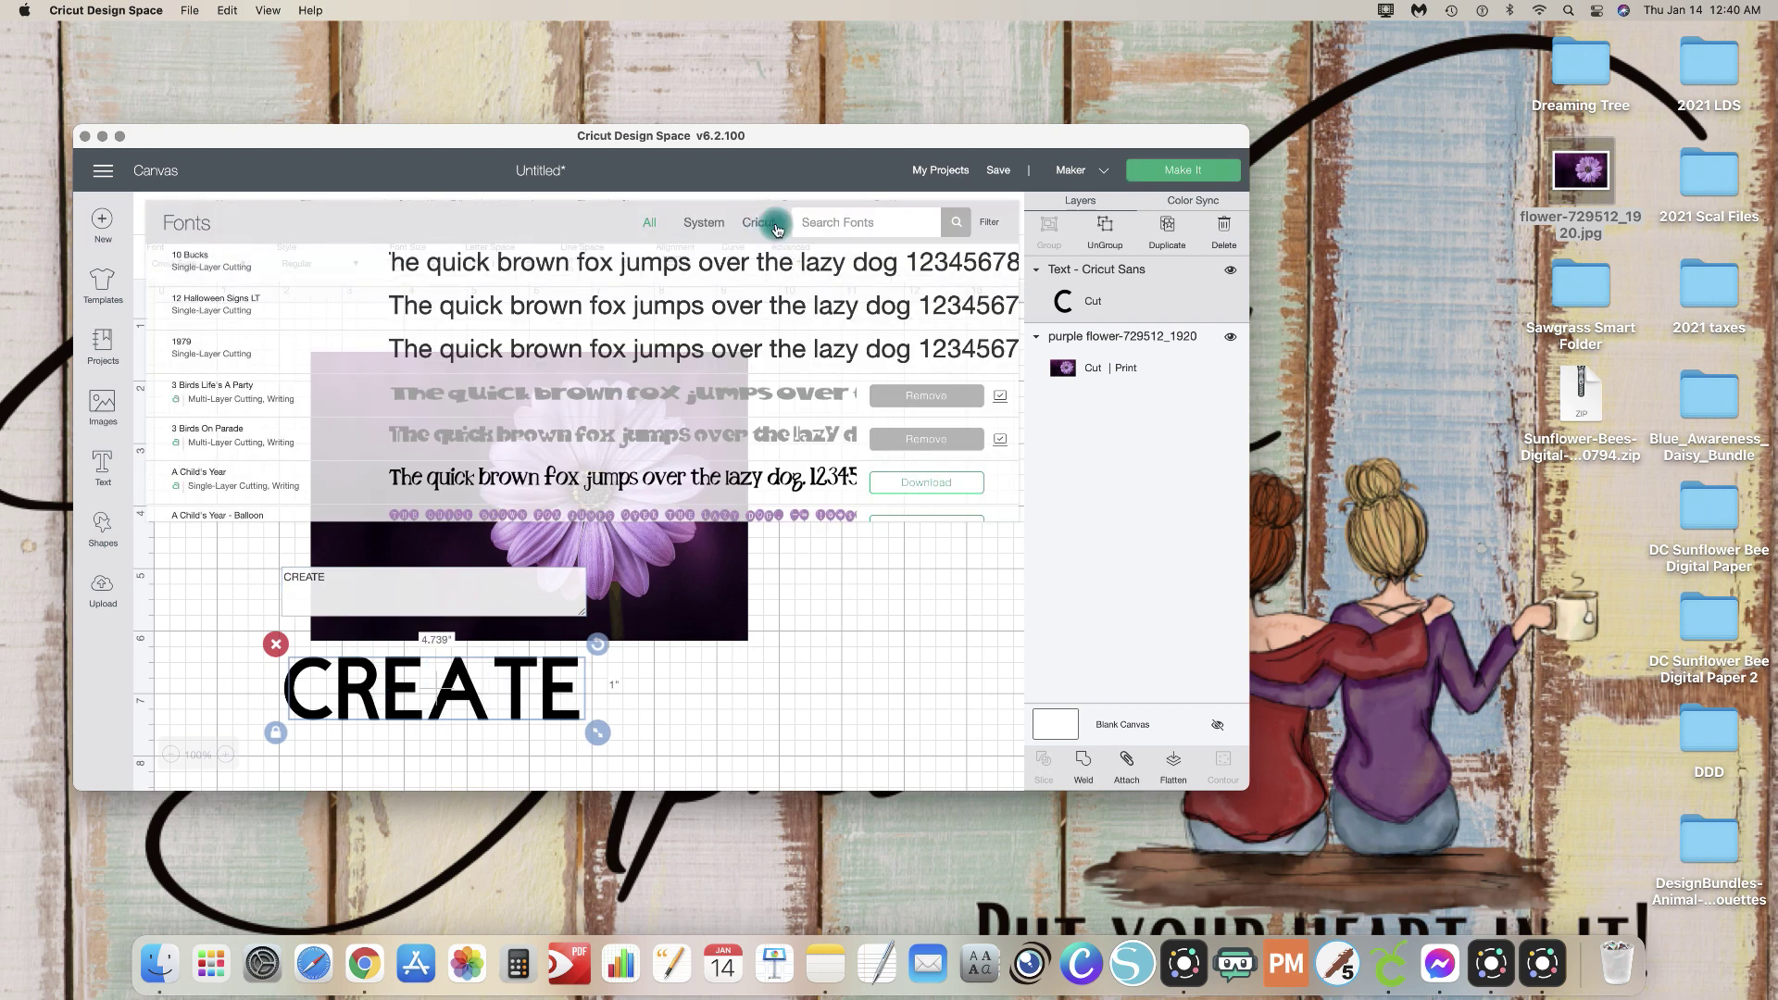
pyautogui.click(818, 222)
pyautogui.write('imp')
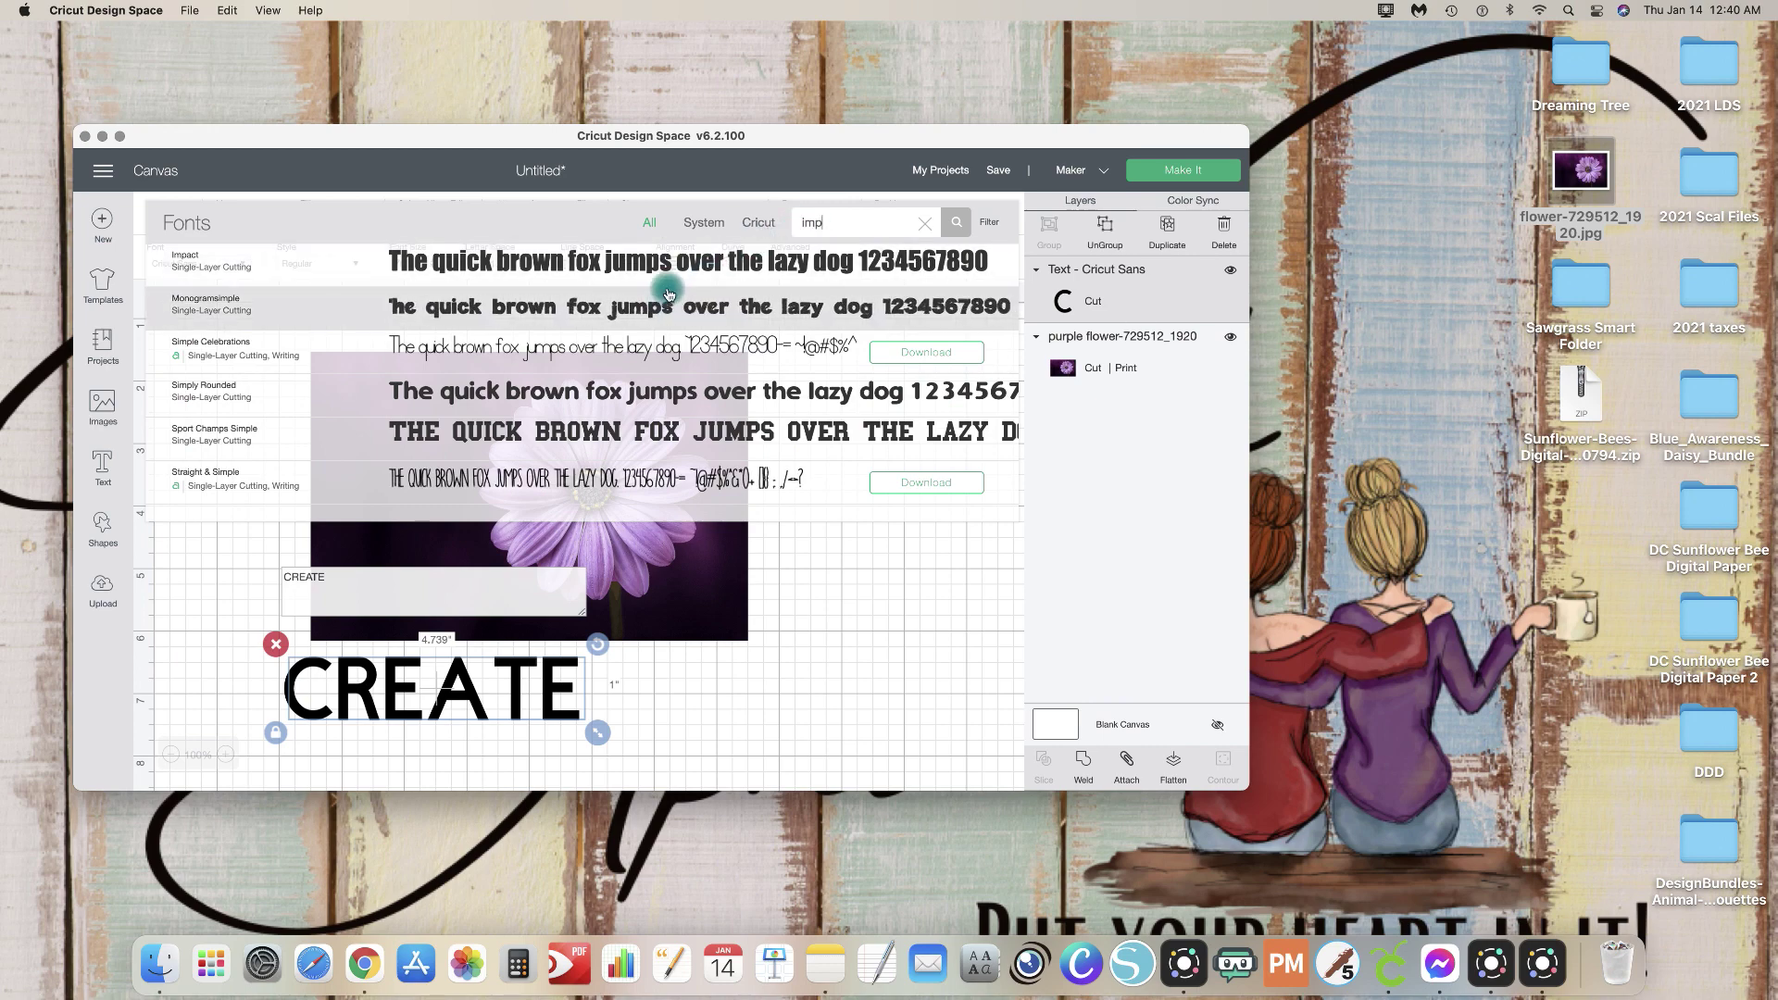
pyautogui.click(667, 284)
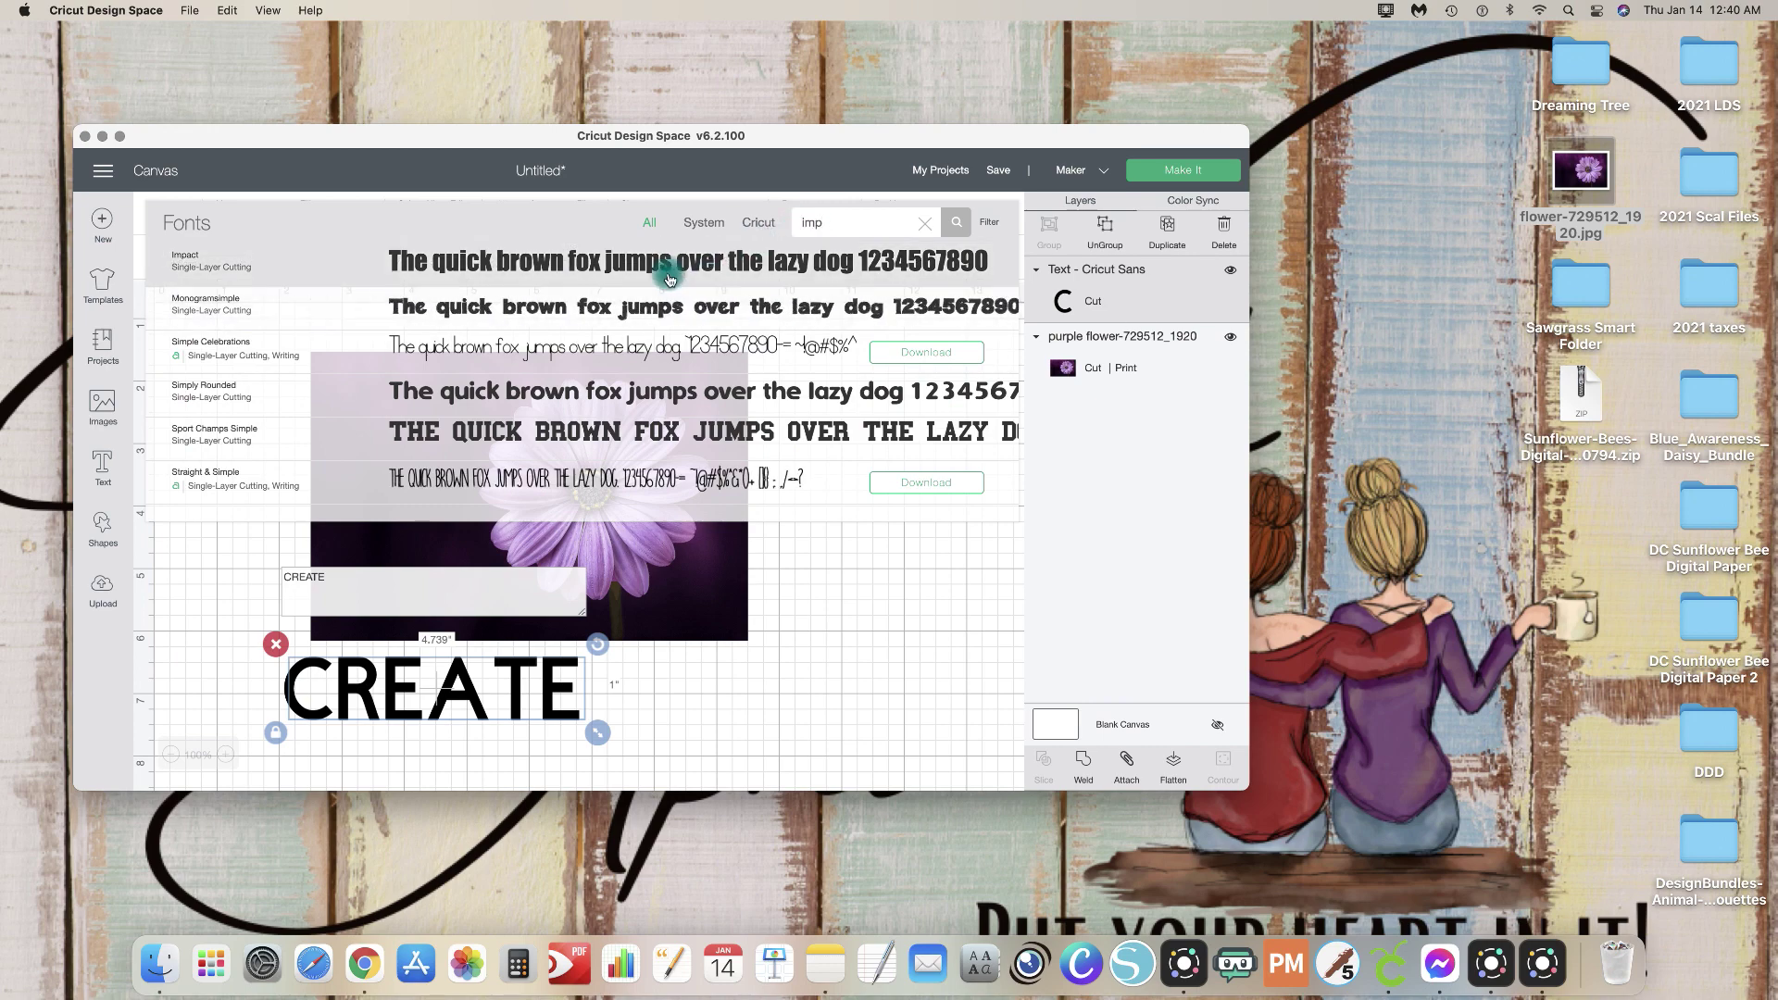
# Step: Enlarge CREATE to about 7.58 × 1.97 inches over the photo's lower edge and change its material color to white
pyautogui.moveTo(488, 718); pyautogui.dragTo(822, 727)
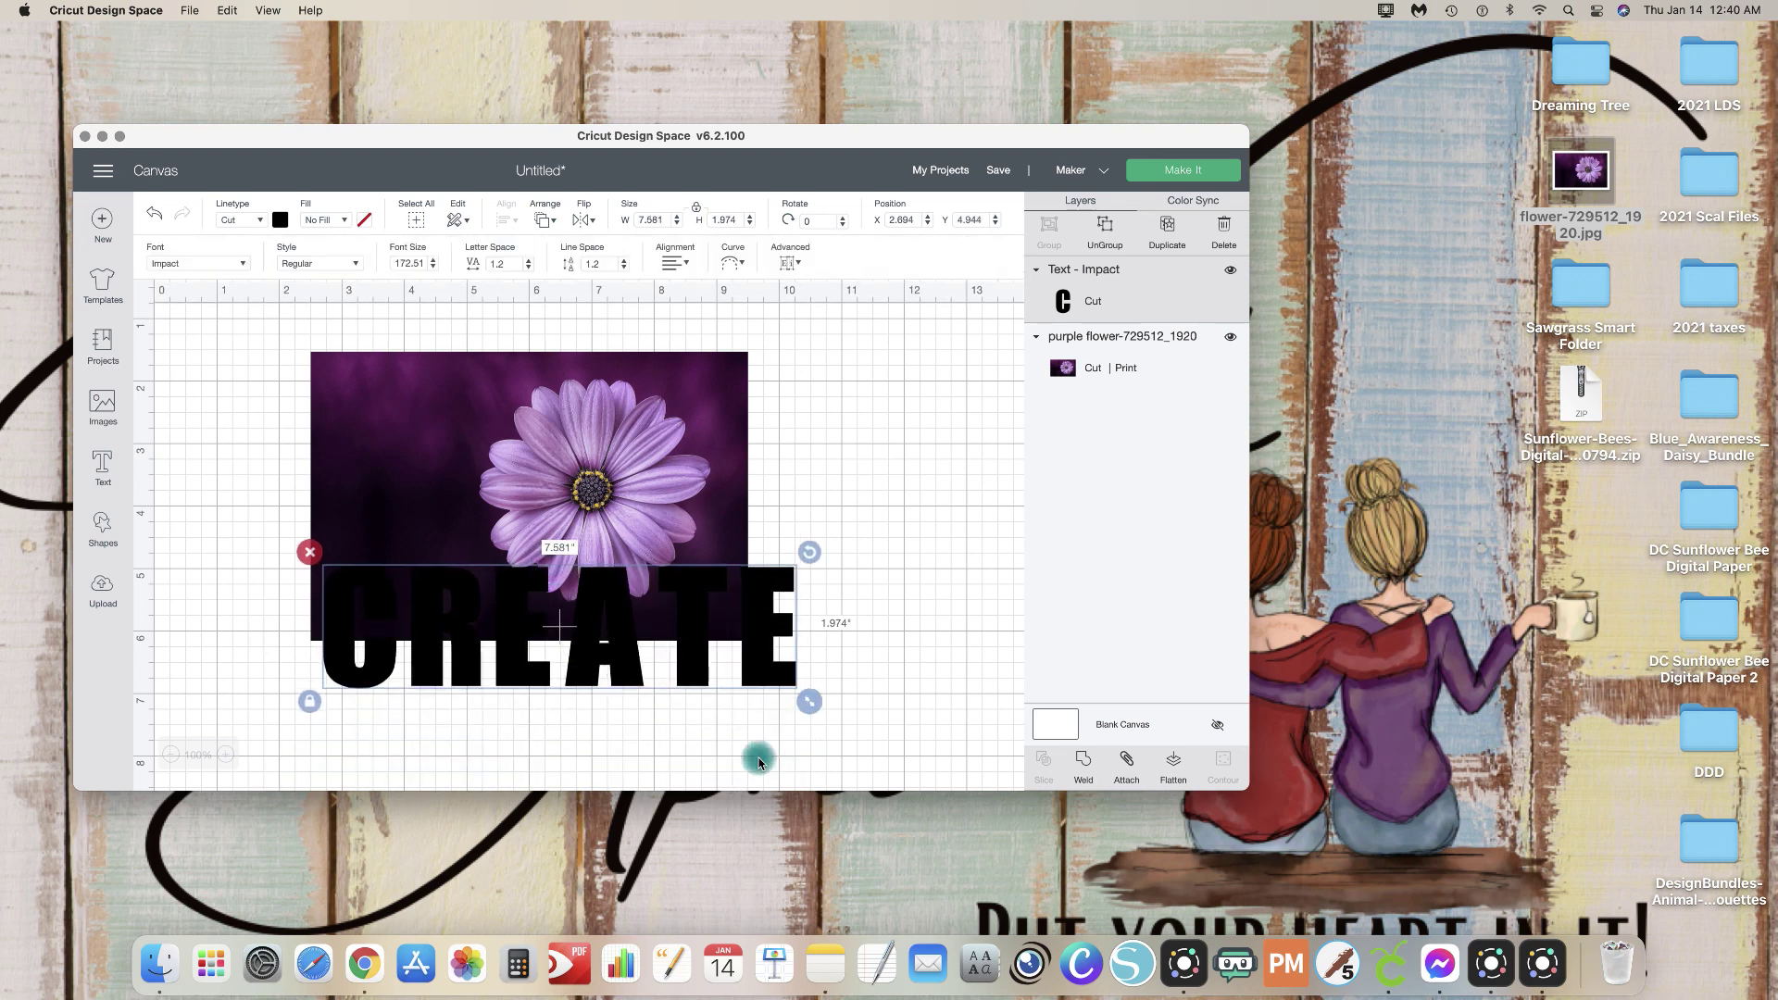
pyautogui.click(280, 220)
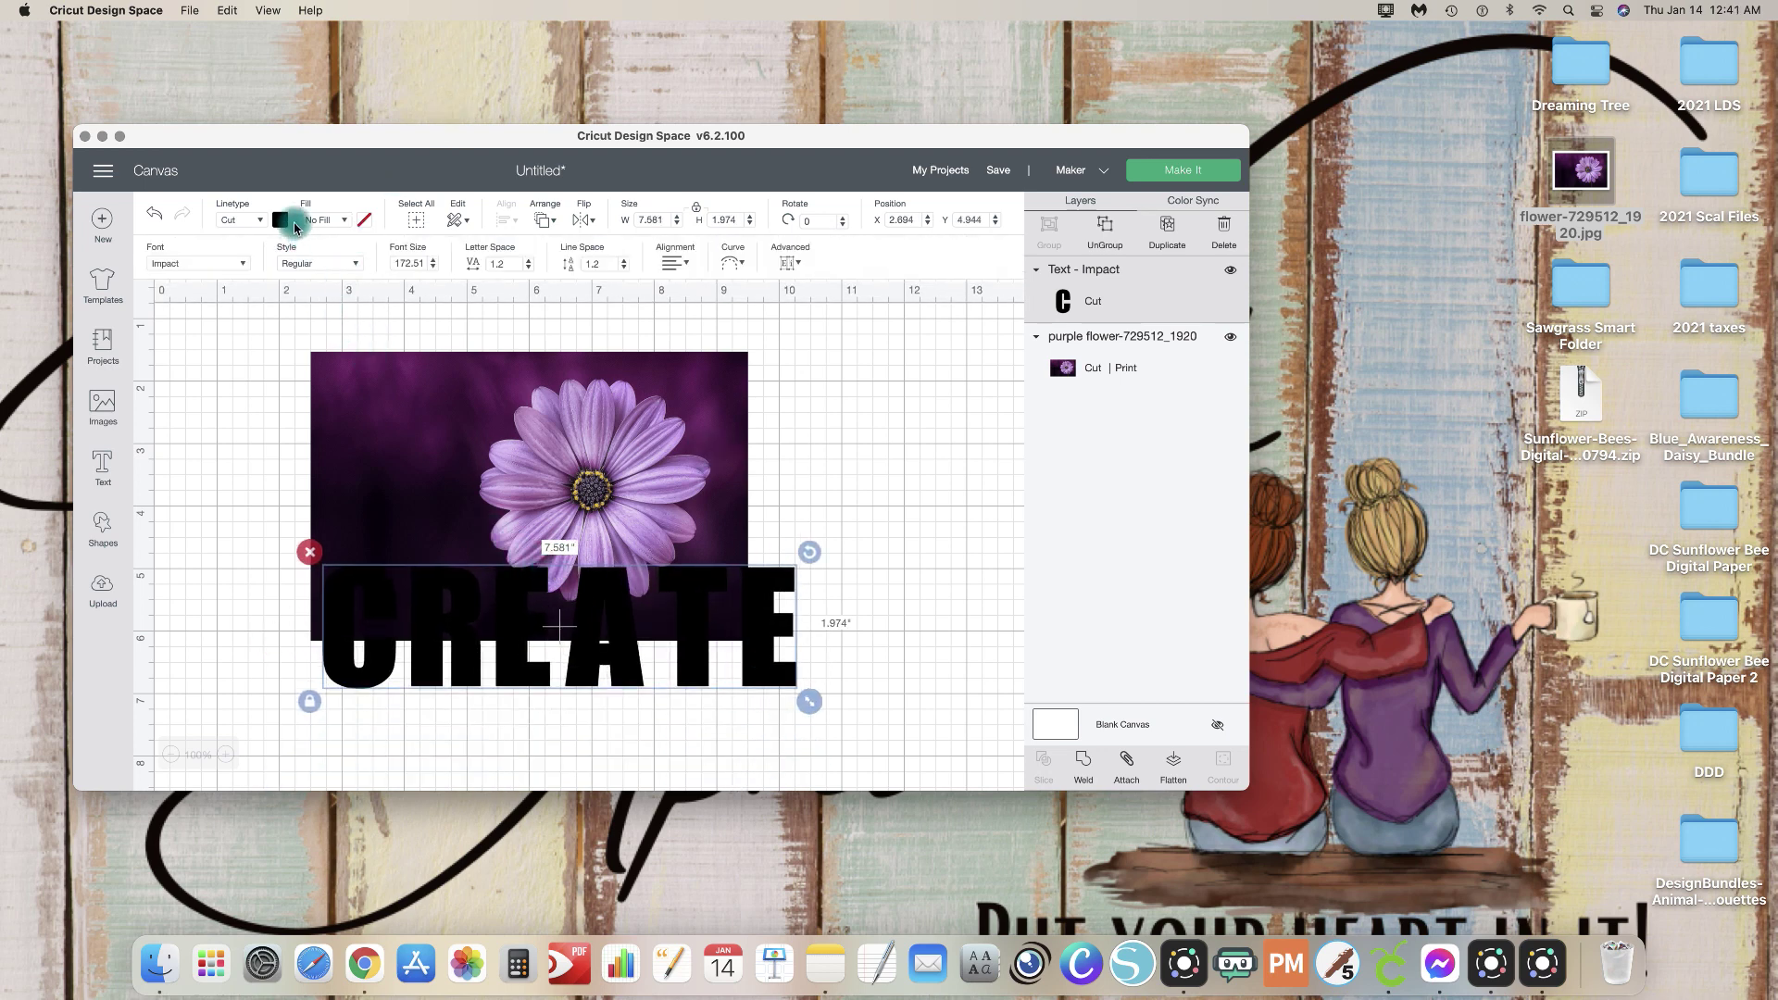
pyautogui.click(314, 387)
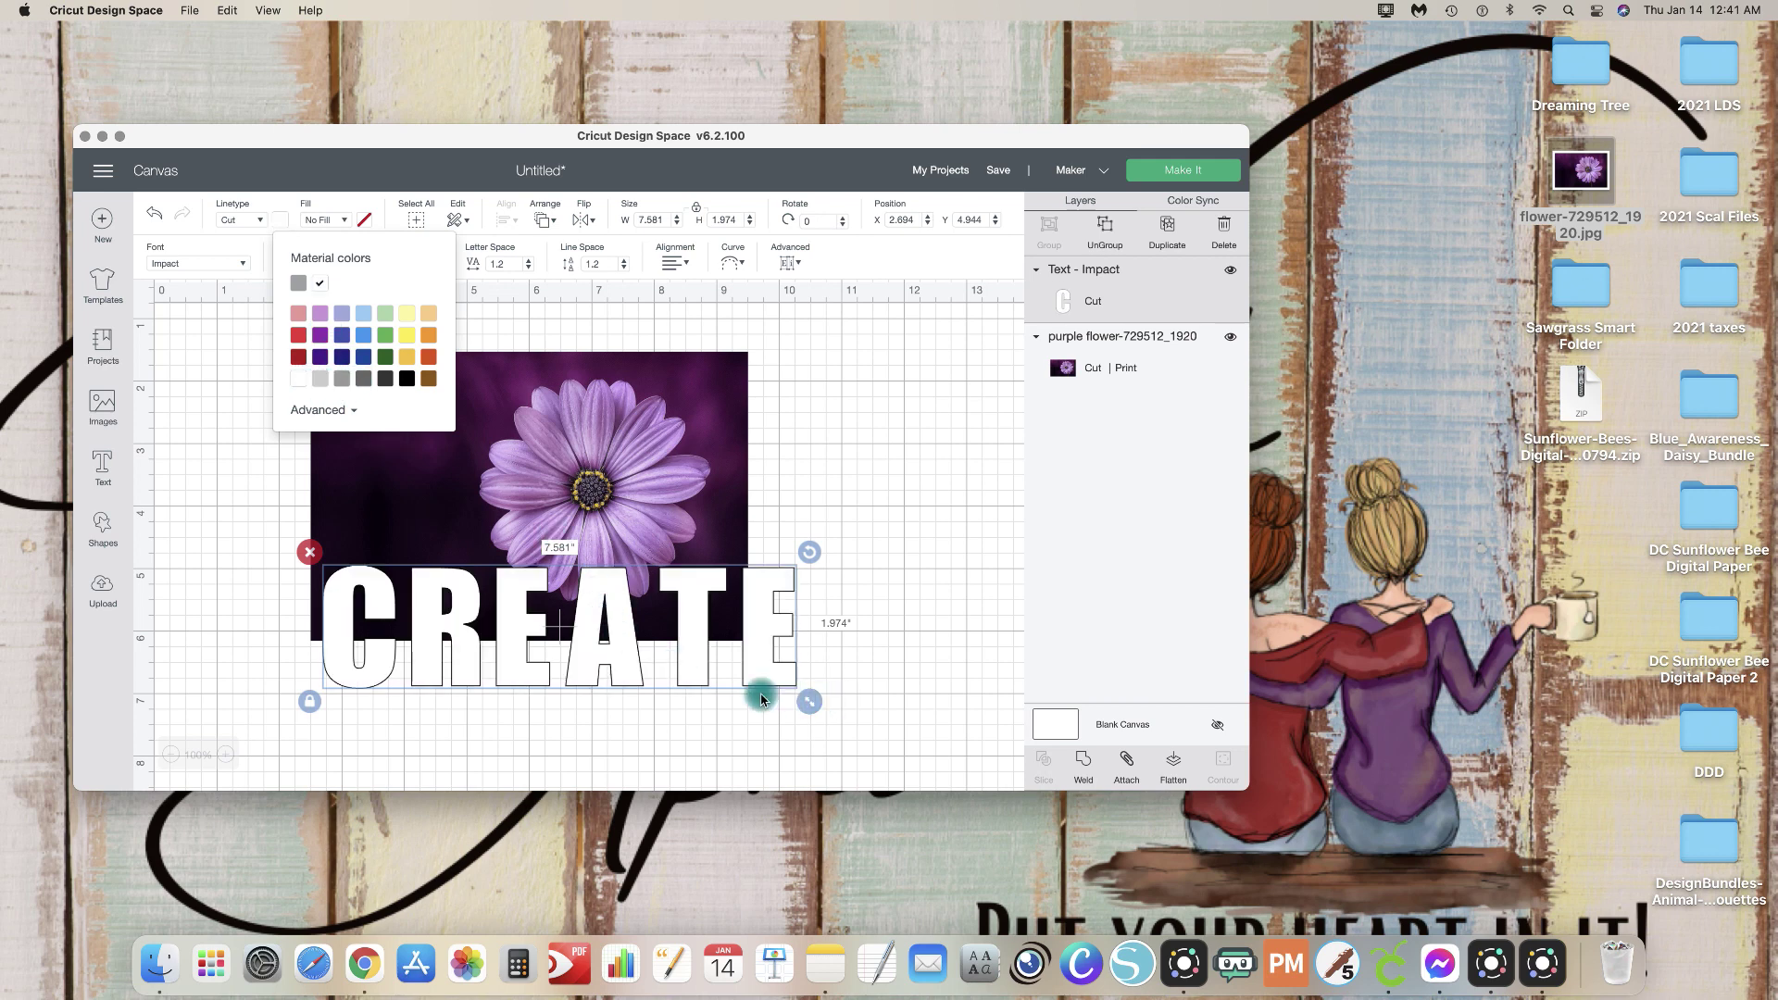
pyautogui.click(489, 294)
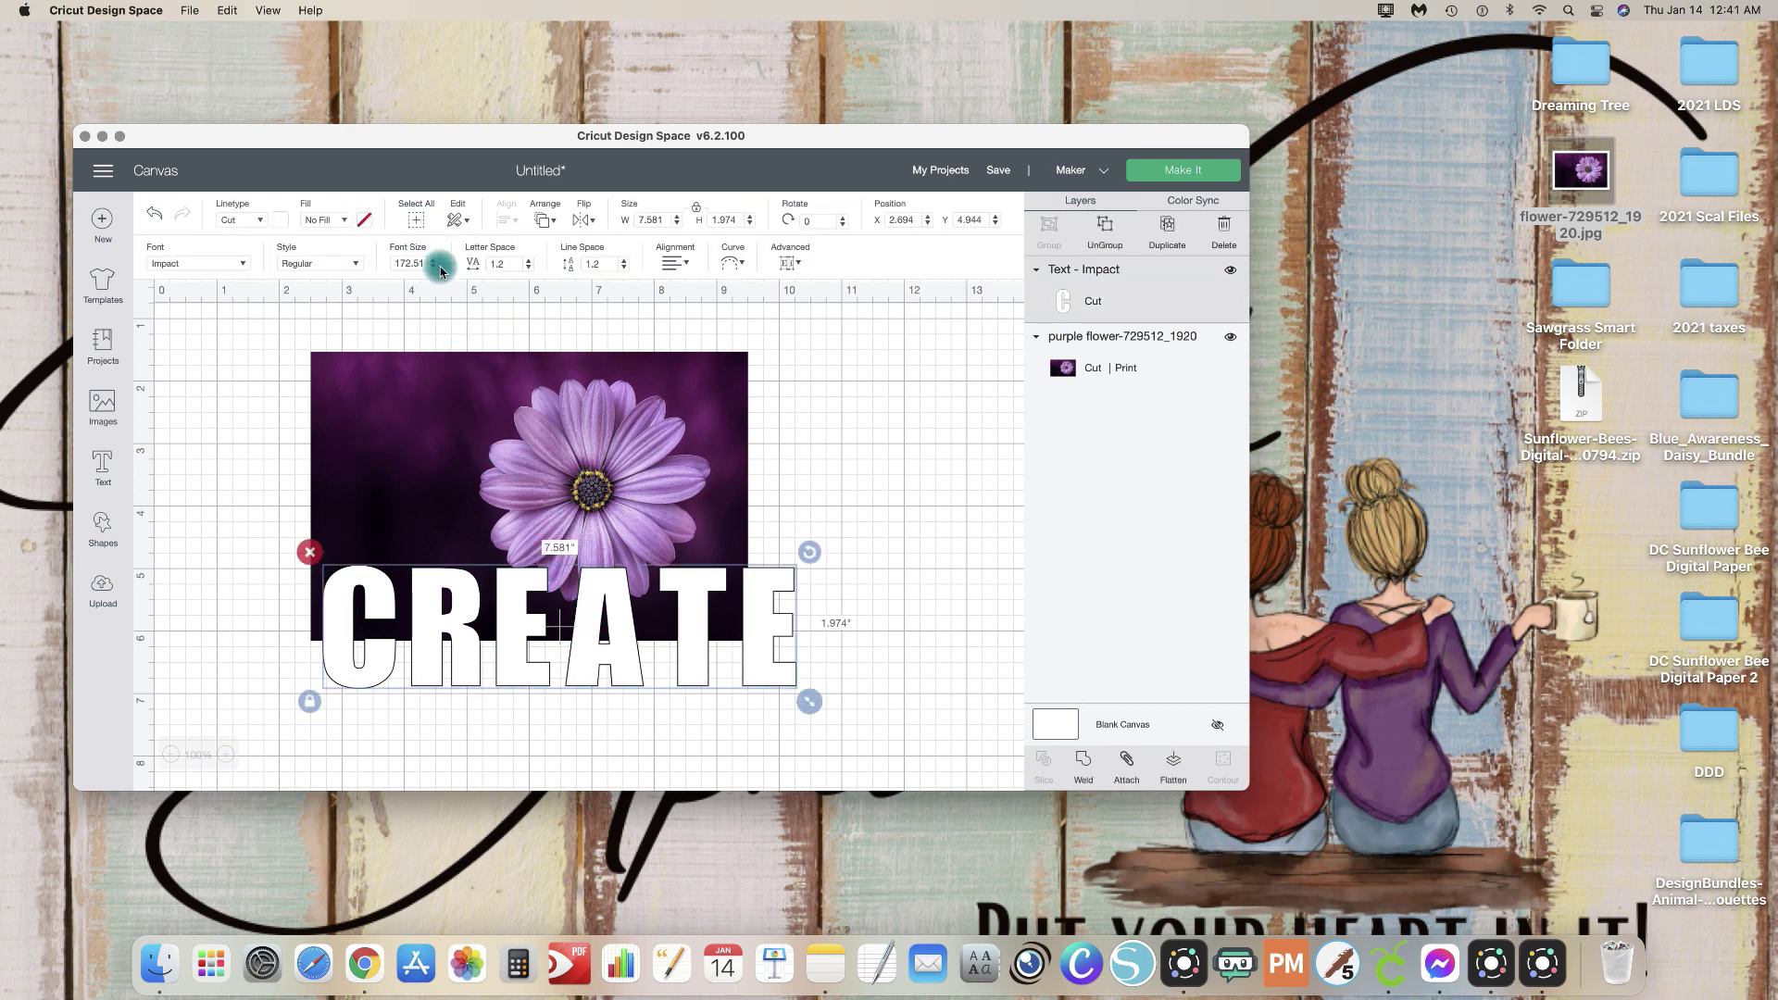
# Step: Tighten CREATE's letter space to 0.5, unlock its proportions, and stretch it to about 7.27 × 3.39 inches
pyautogui.click(531, 271)
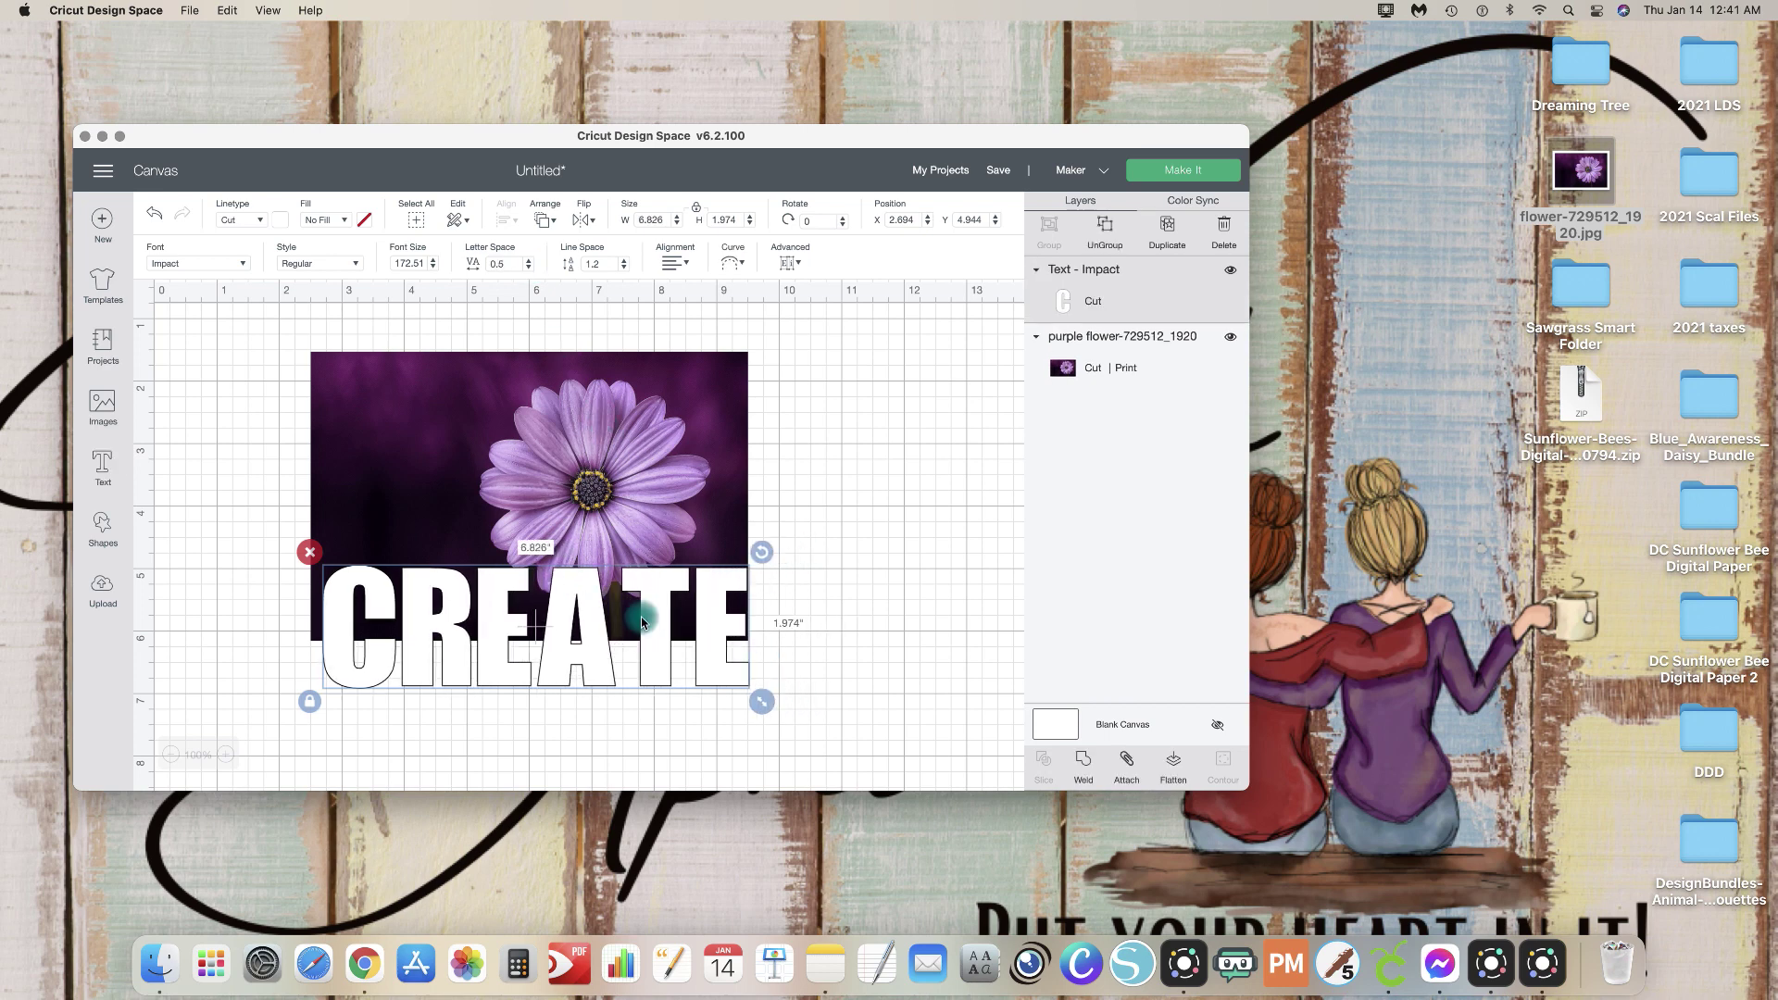
pyautogui.click(310, 701)
pyautogui.moveTo(699, 704); pyautogui.dragTo(789, 789)
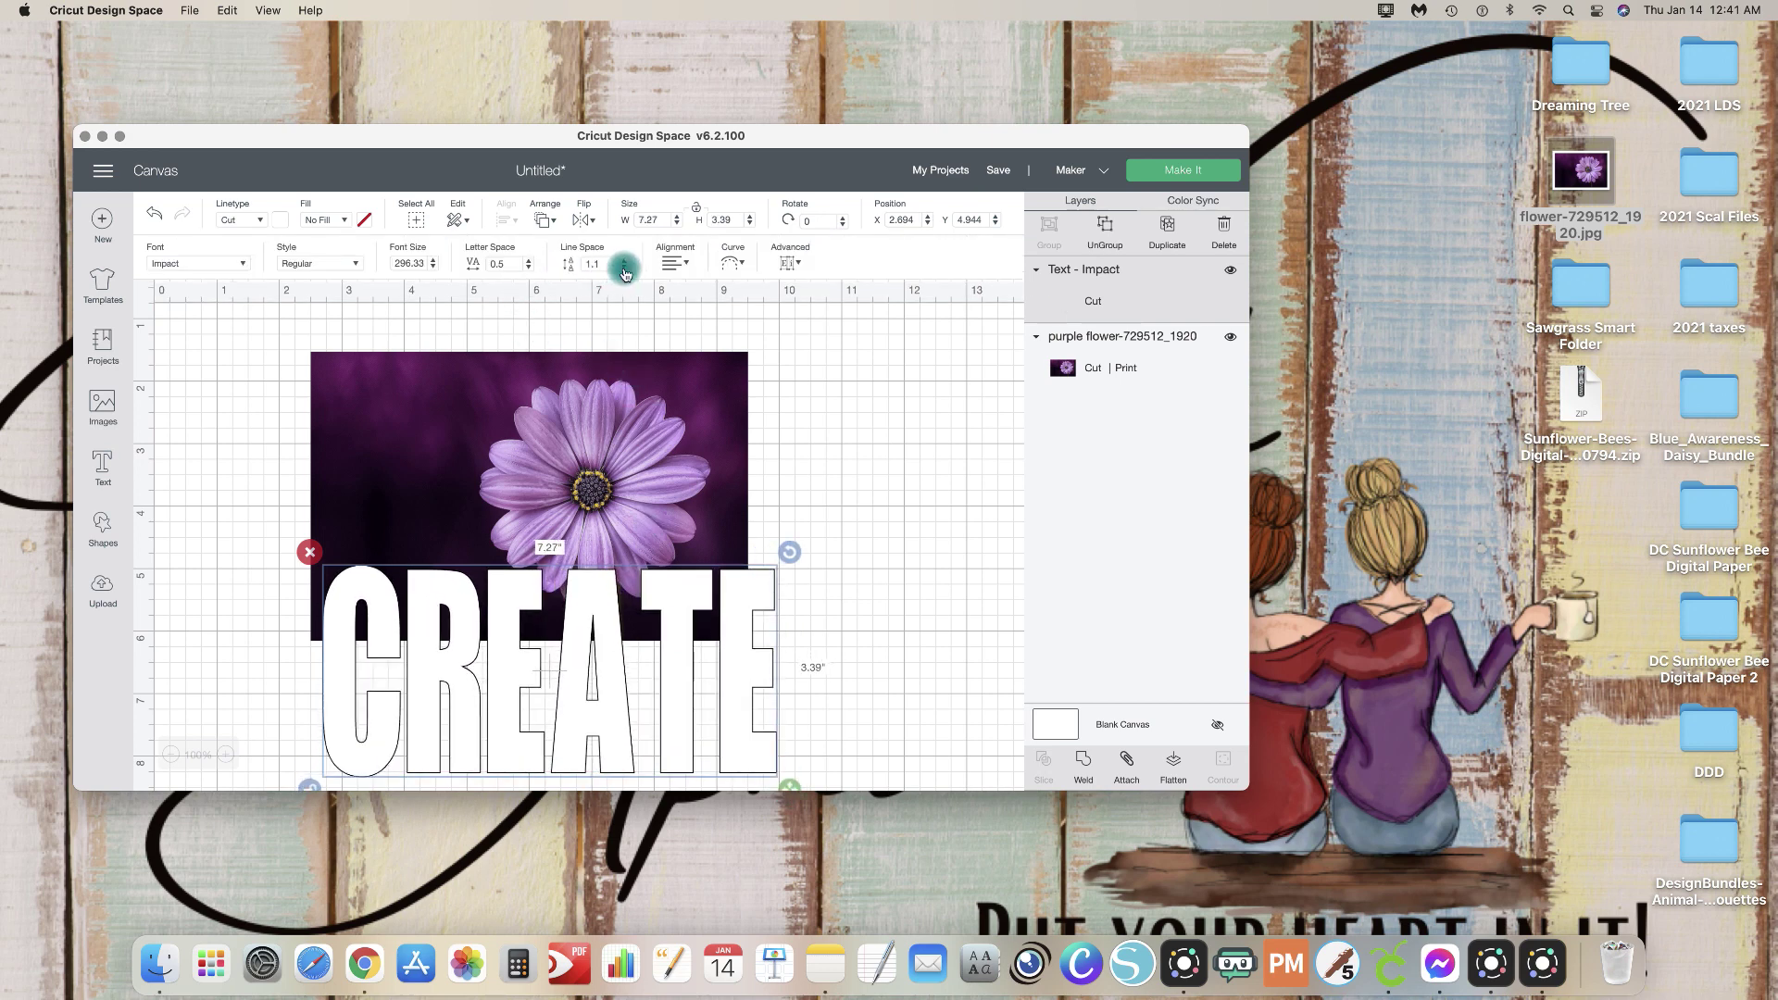
# Step: Reduce CREATE's letter space until the word is about 6.81 inches wide, and place it over the flower within the photo
pyautogui.click(531, 272)
pyautogui.click(530, 271)
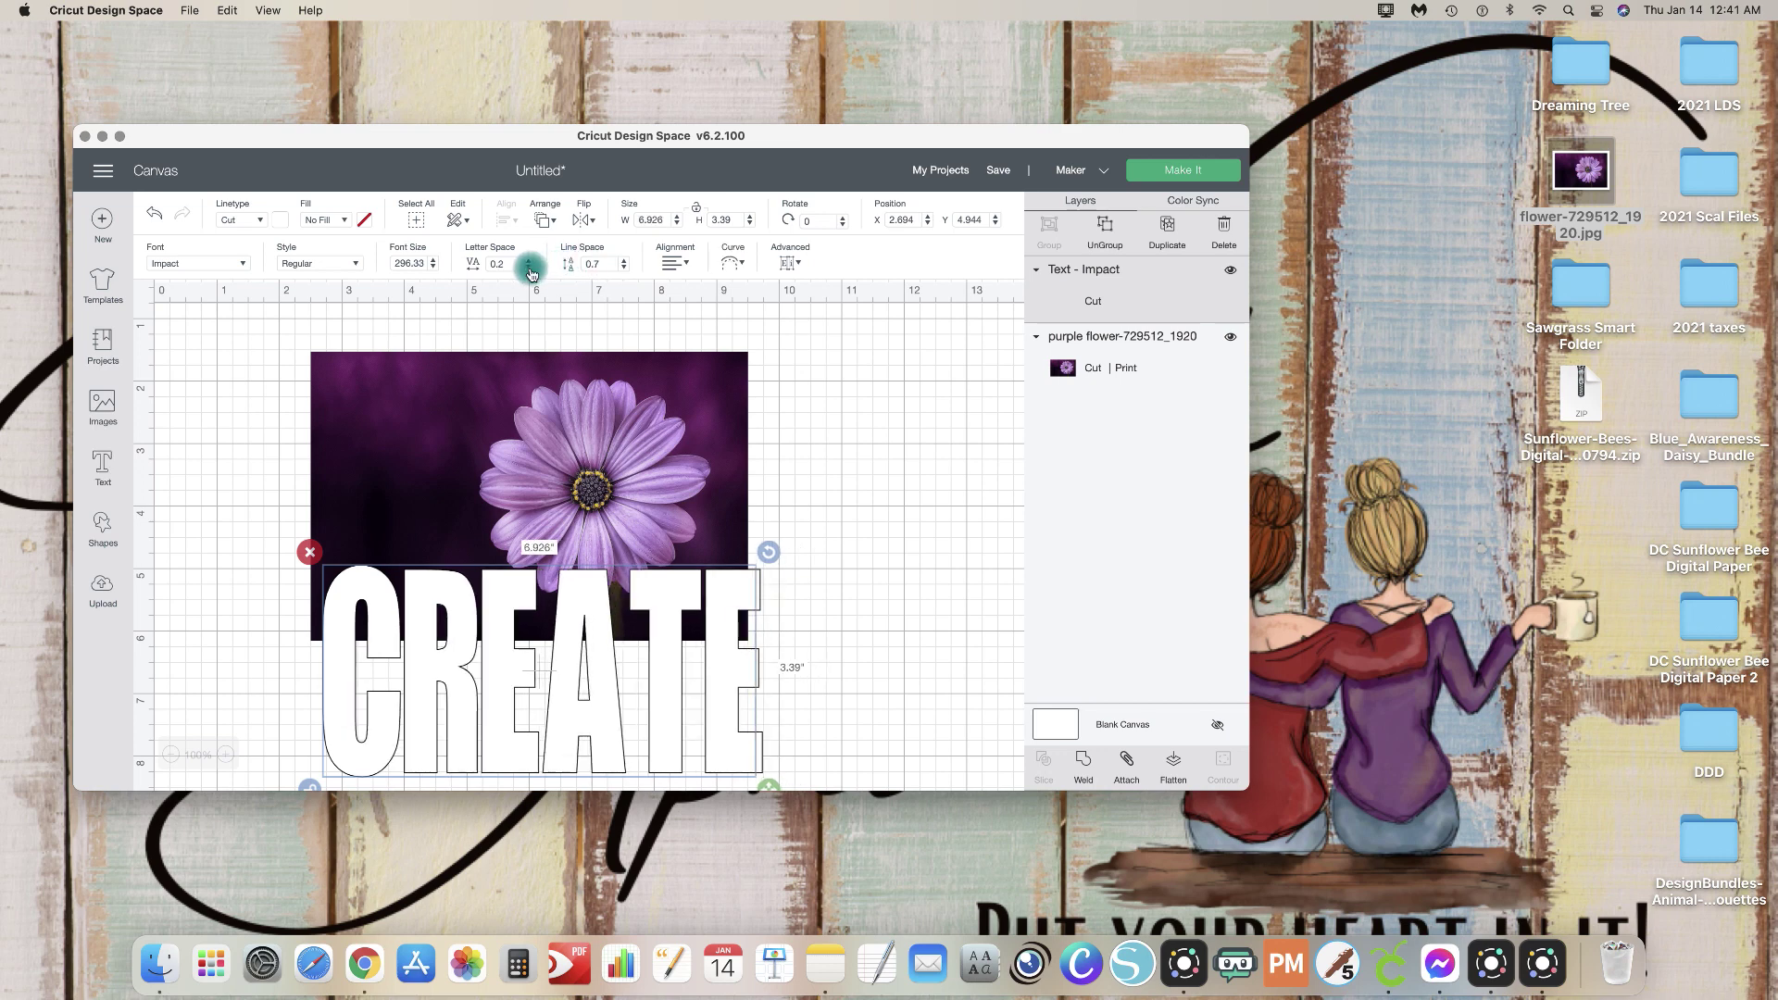
pyautogui.click(531, 271)
pyautogui.moveTo(592, 620); pyautogui.dragTo(580, 476)
pyautogui.moveTo(615, 598); pyautogui.dragTo(625, 548)
# Step: Slice CREATE out of the photo and separate the pieces, placing the flower-filled word near X 0.93, Y 0.85 and the blank word near X 1.03, Y 5.11
pyautogui.moveTo(854, 595); pyautogui.dragTo(370, 431)
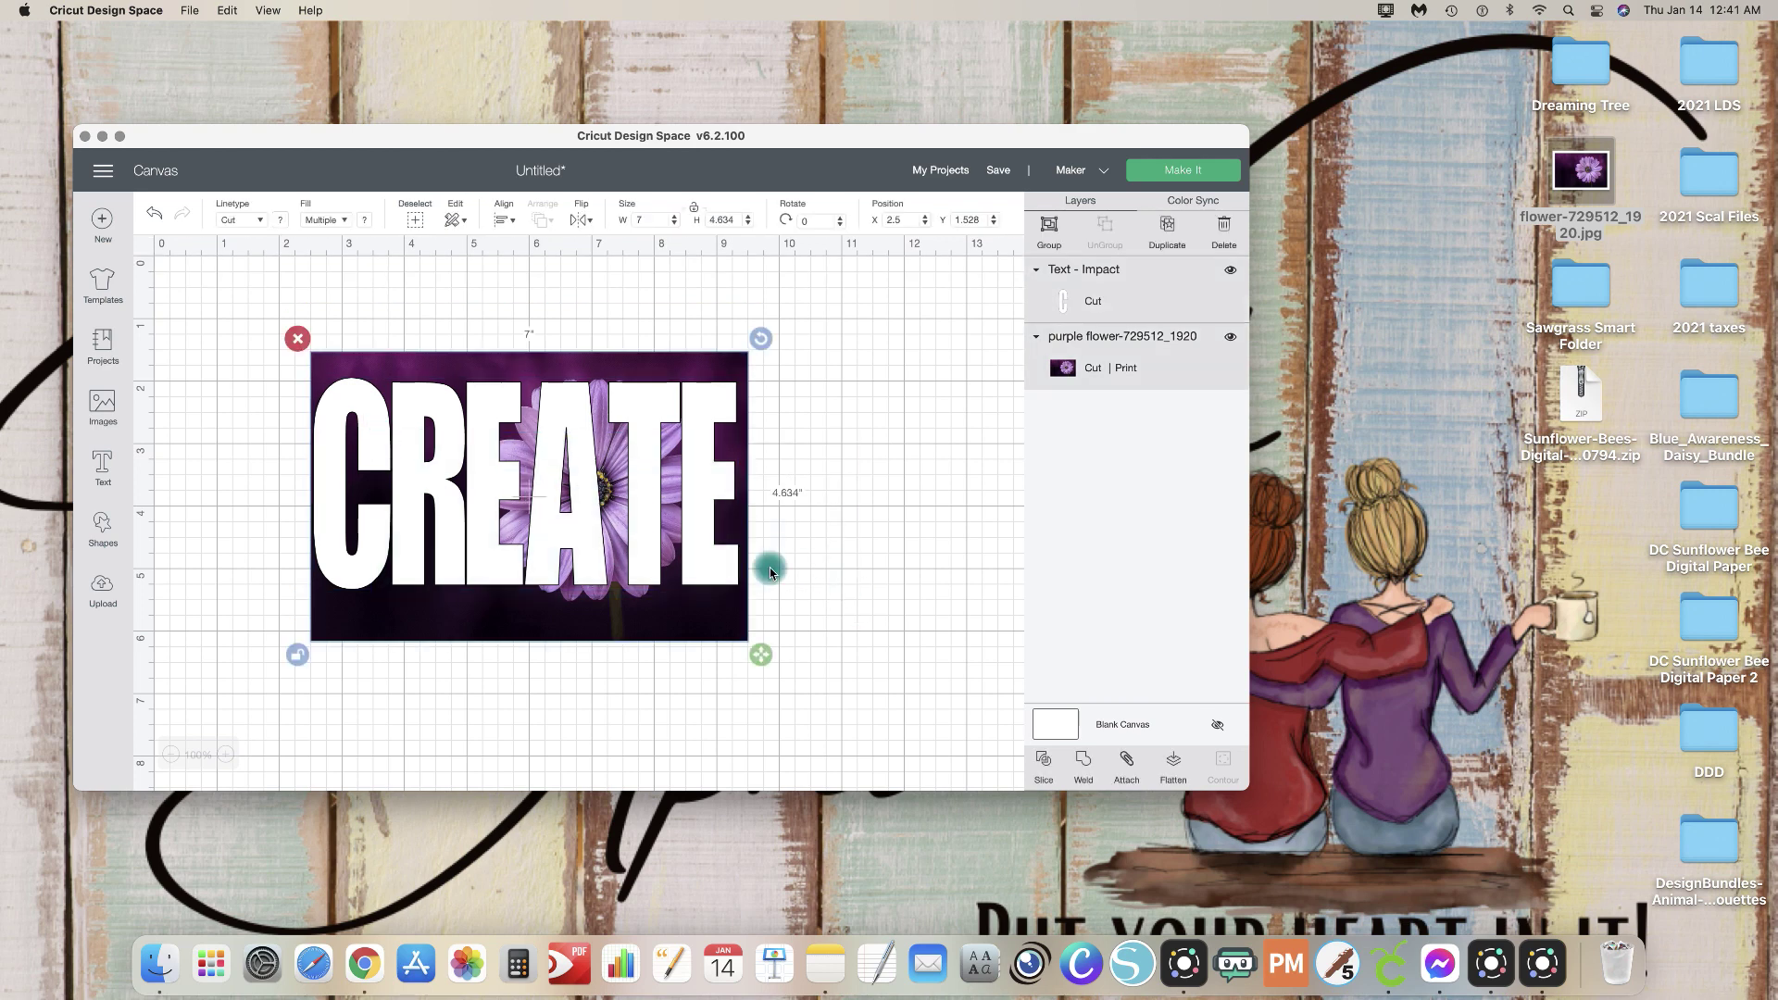
pyautogui.click(1042, 757)
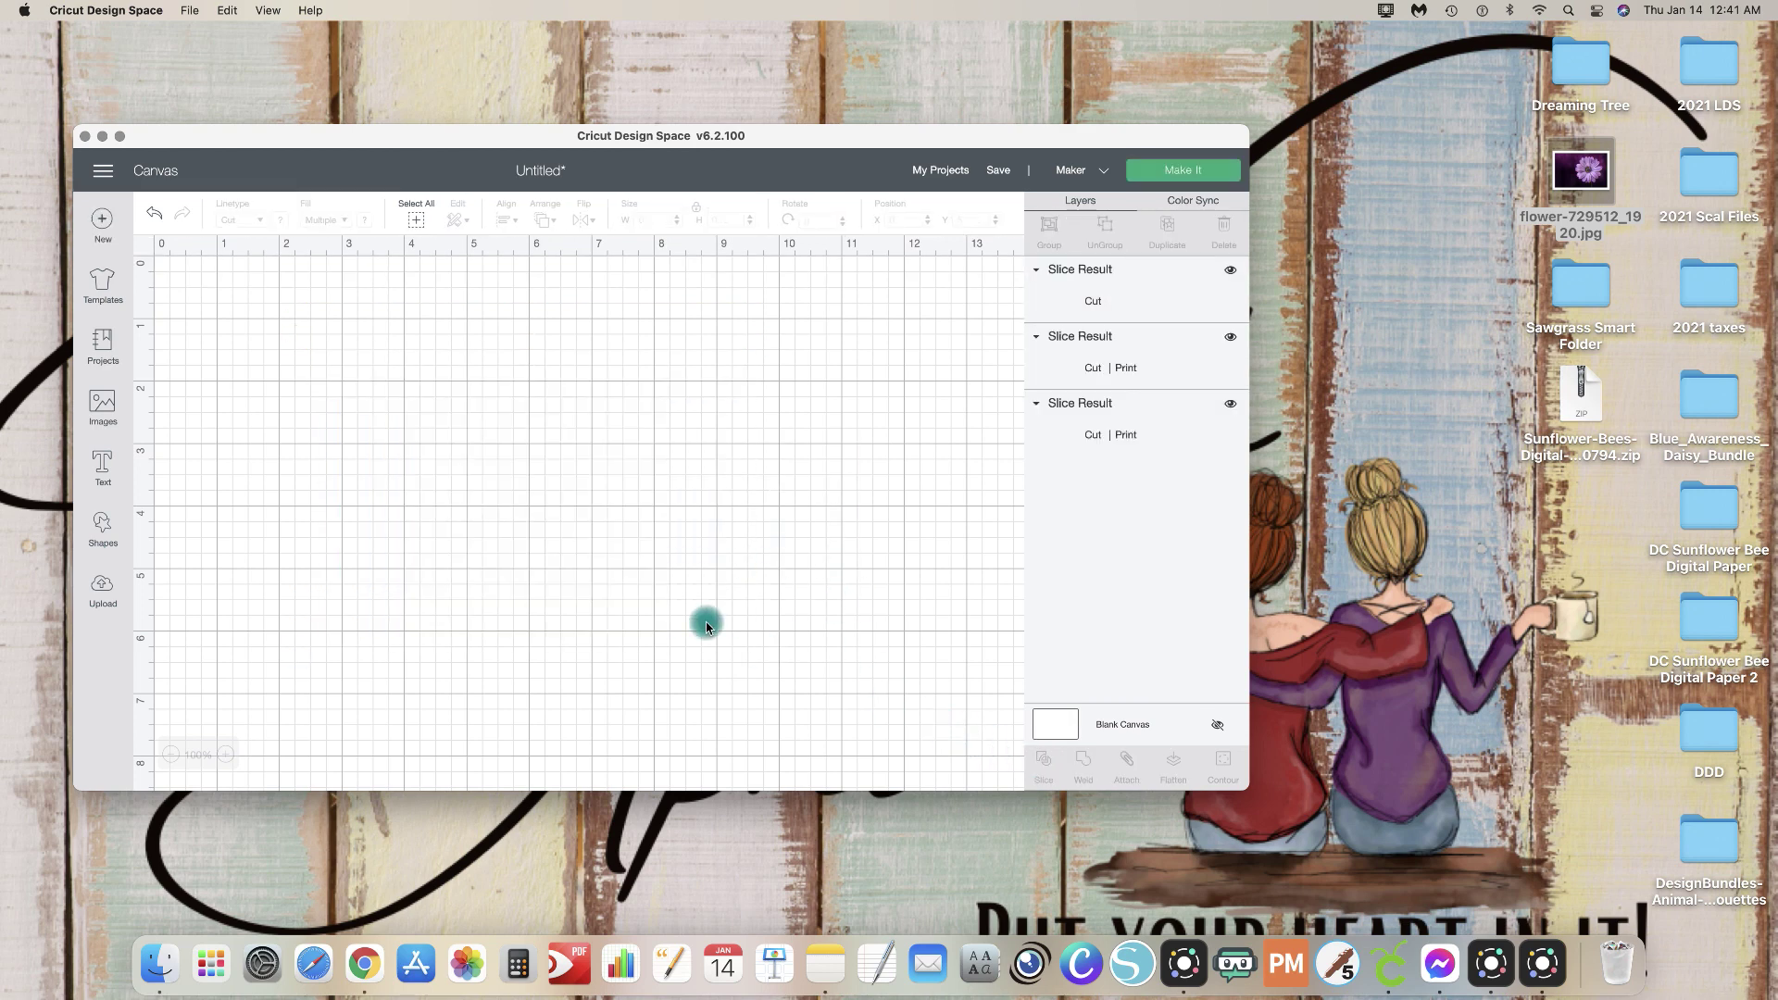
pyautogui.moveTo(648, 624); pyautogui.dragTo(1063, 754)
pyautogui.moveTo(618, 465); pyautogui.dragTo(684, 773)
pyautogui.moveTo(574, 552); pyautogui.dragTo(474, 485)
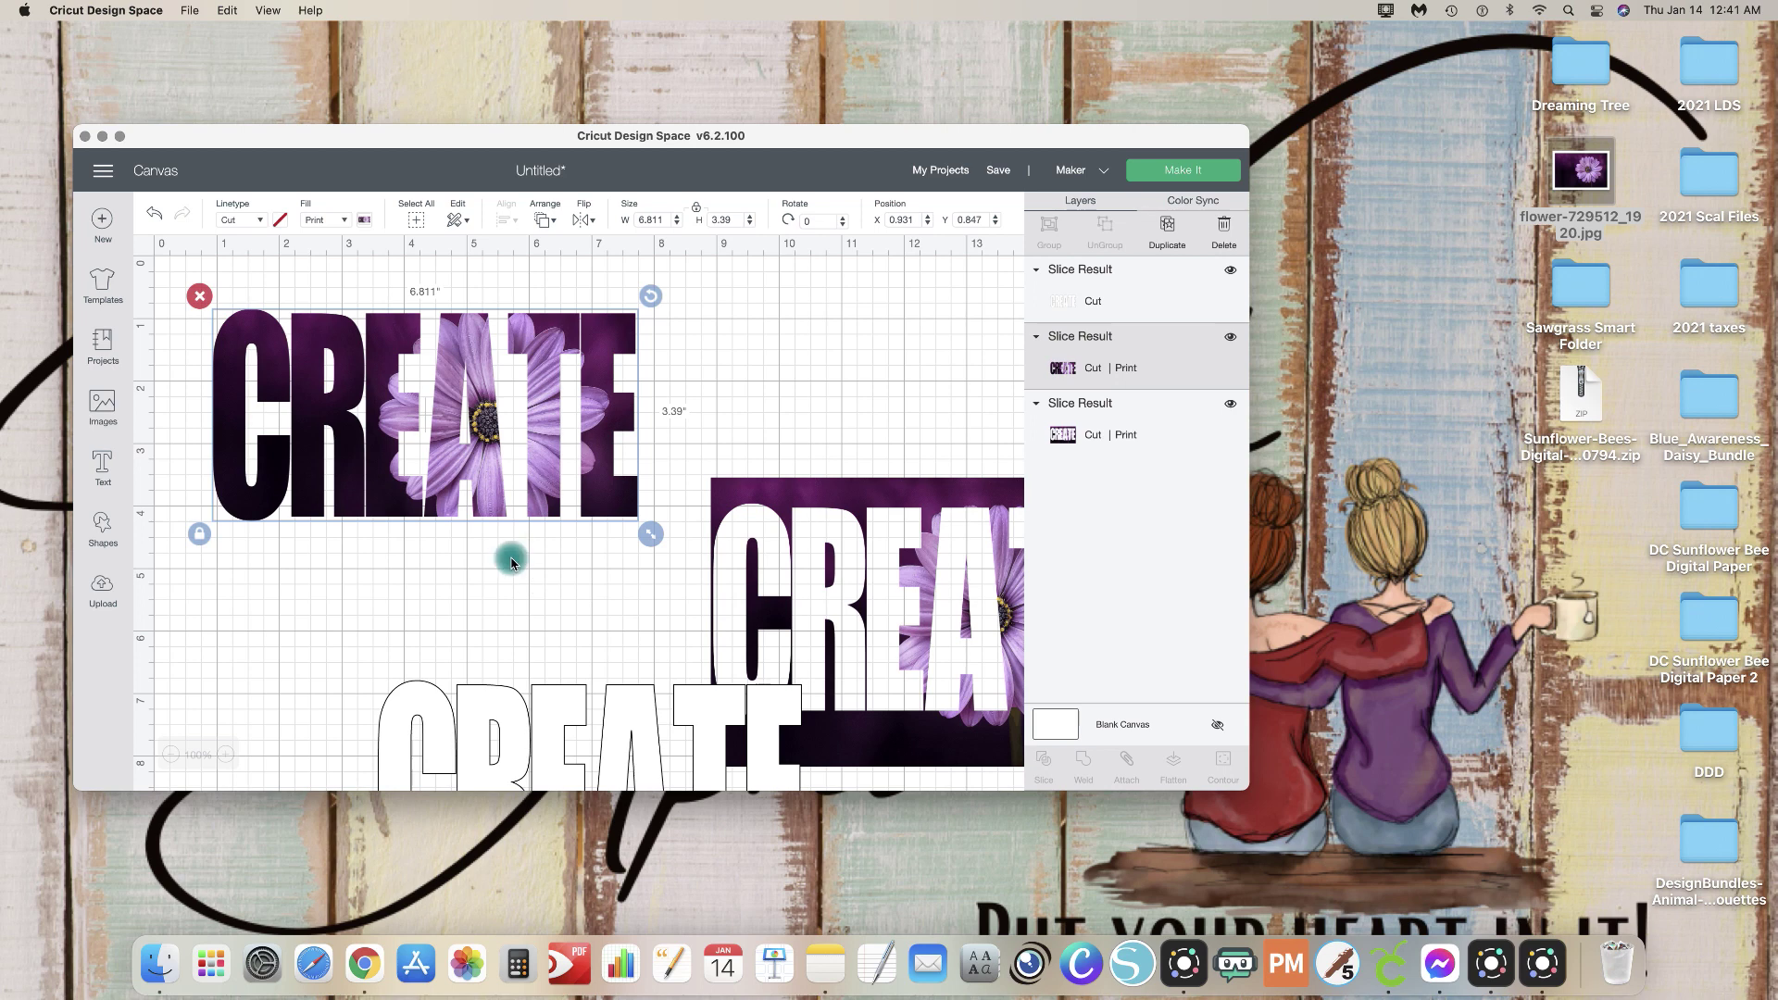
pyautogui.moveTo(540, 715); pyautogui.dragTo(403, 623)
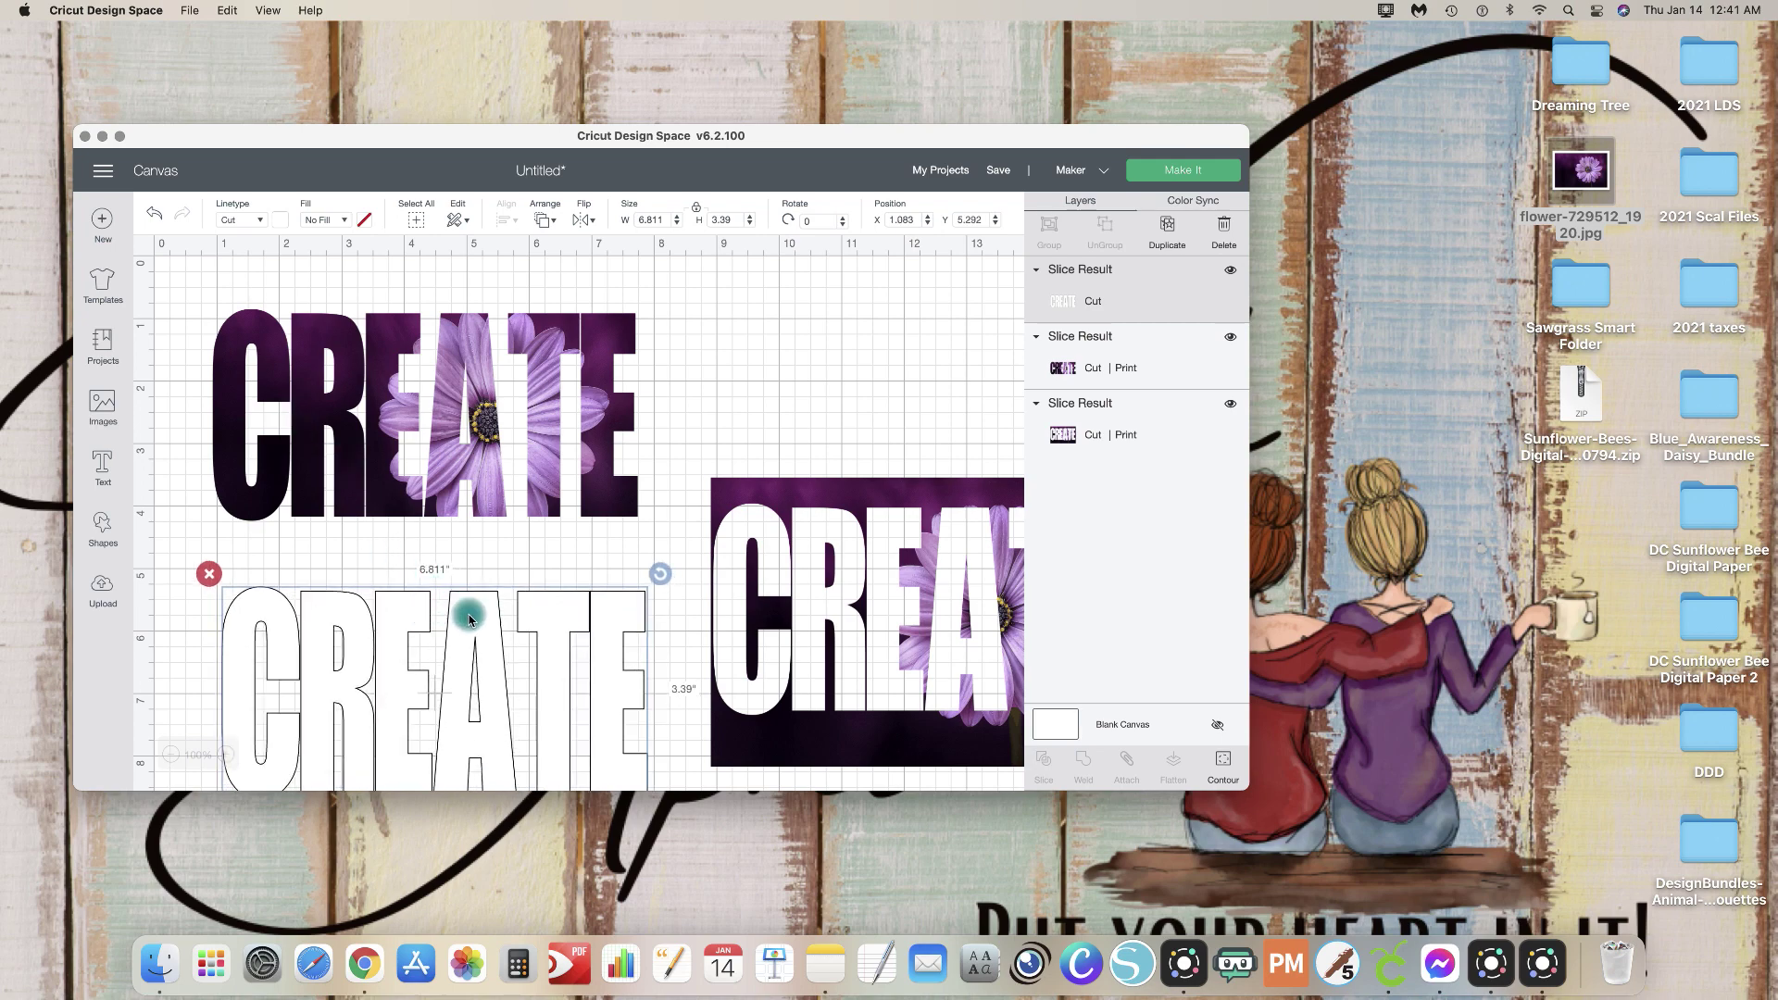
pyautogui.moveTo(472, 621); pyautogui.dragTo(468, 610)
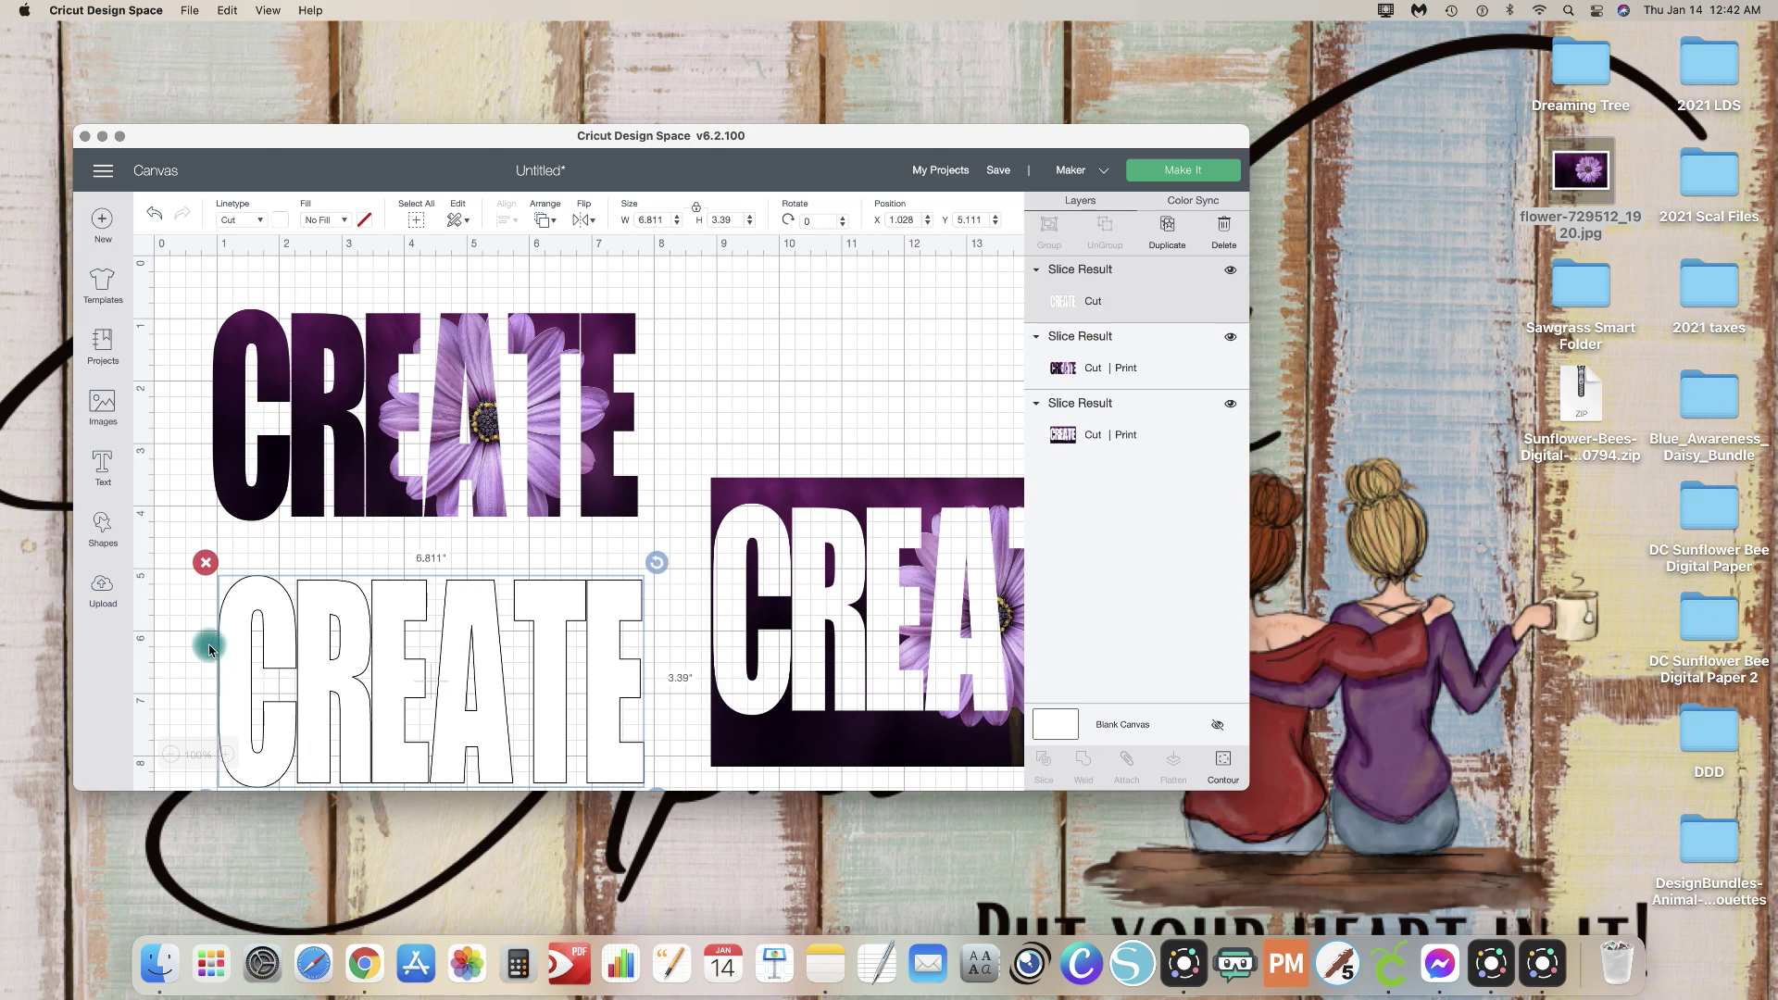
# Step: Upload flower-729512_1920.jpg from the desktop as a pattern fill
pyautogui.click(105, 590)
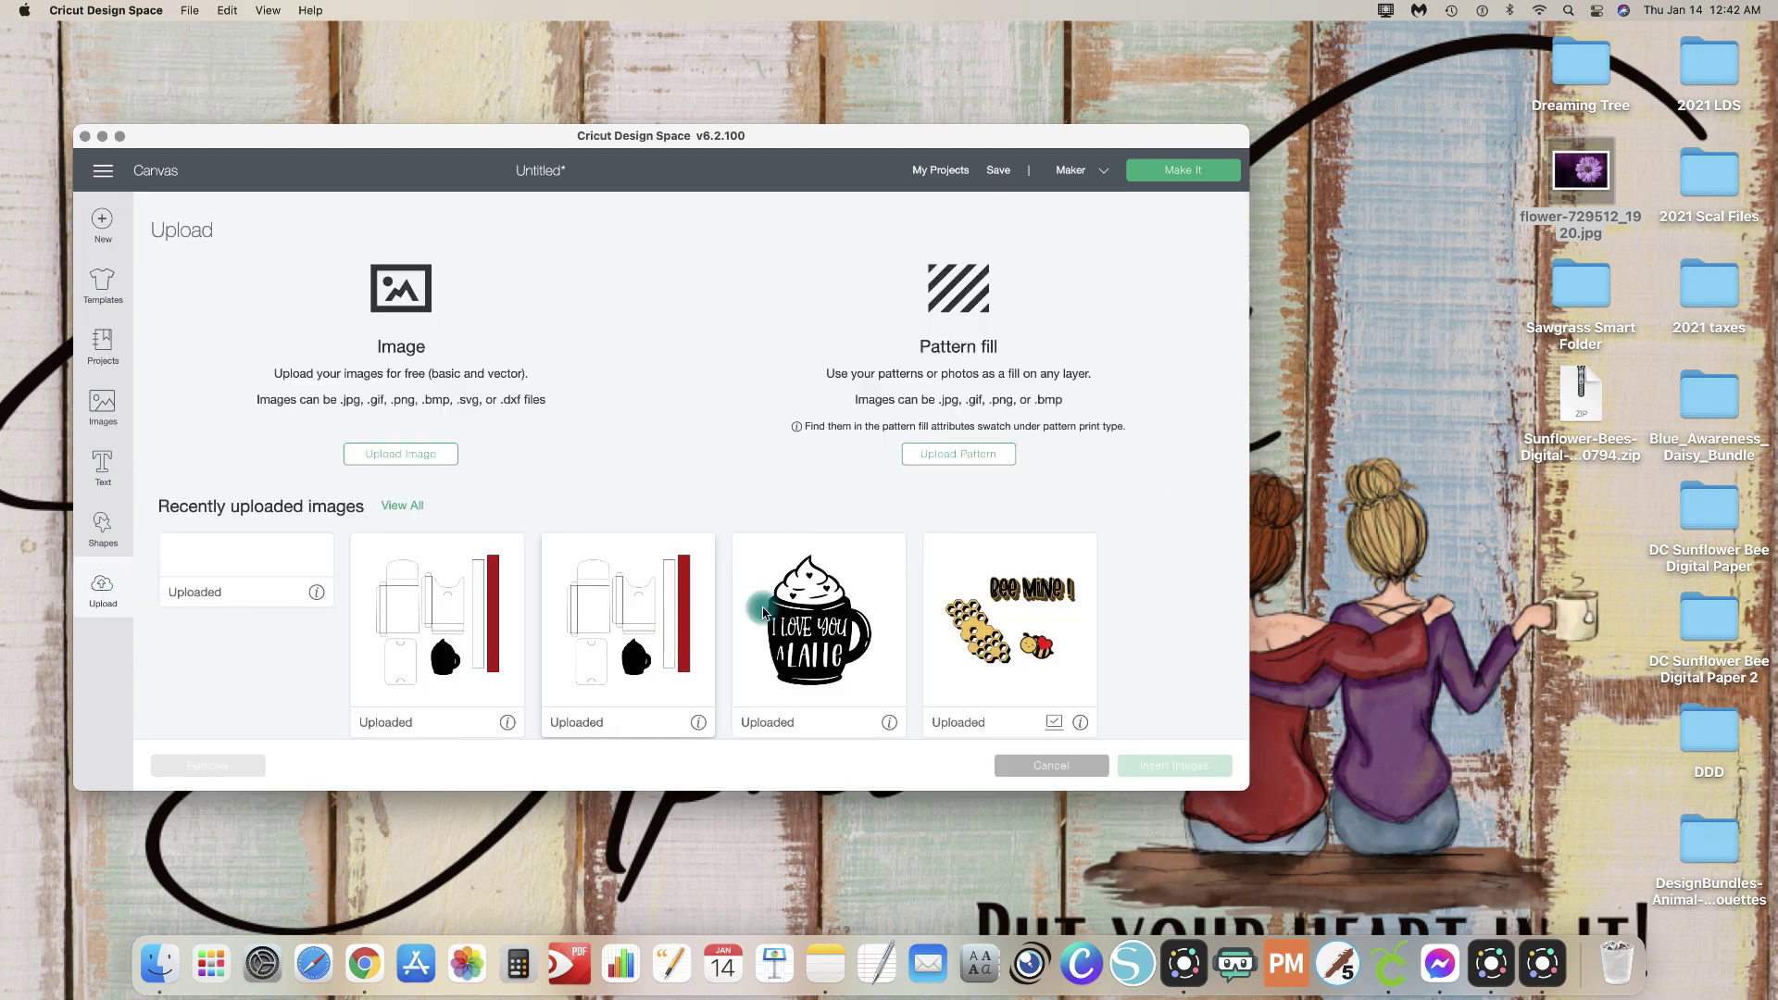
pyautogui.click(981, 459)
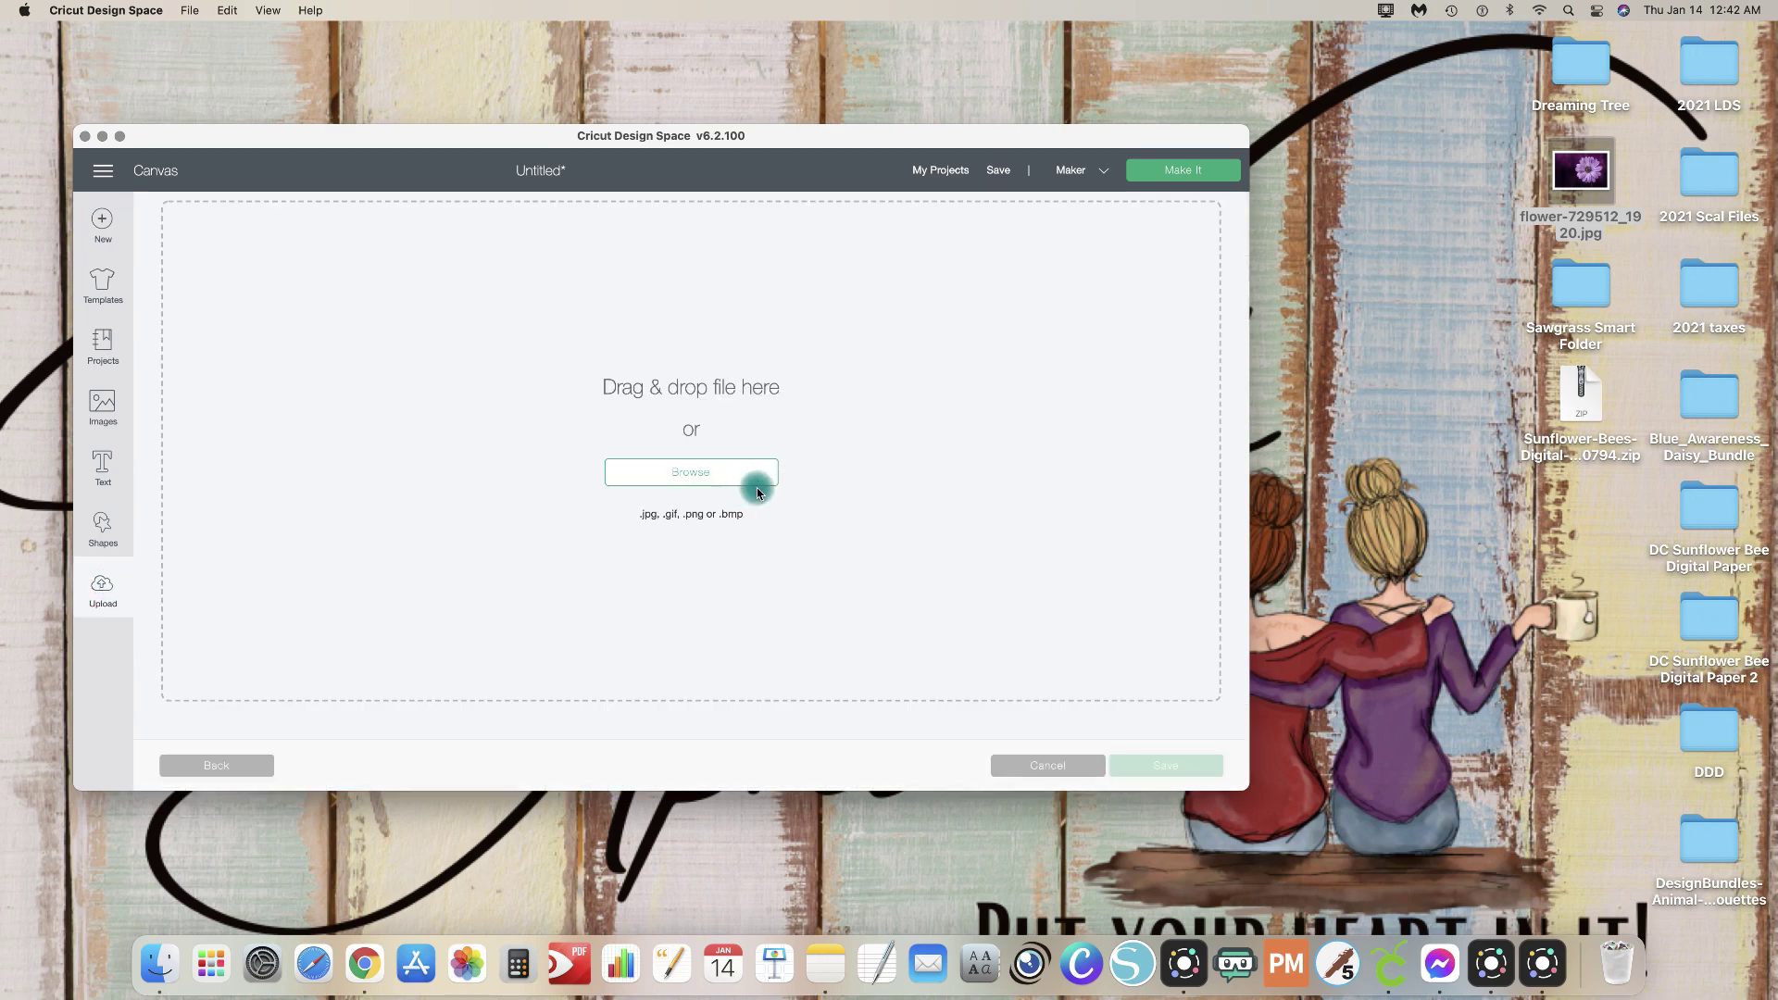
pyautogui.moveTo(1580, 167); pyautogui.dragTo(948, 345)
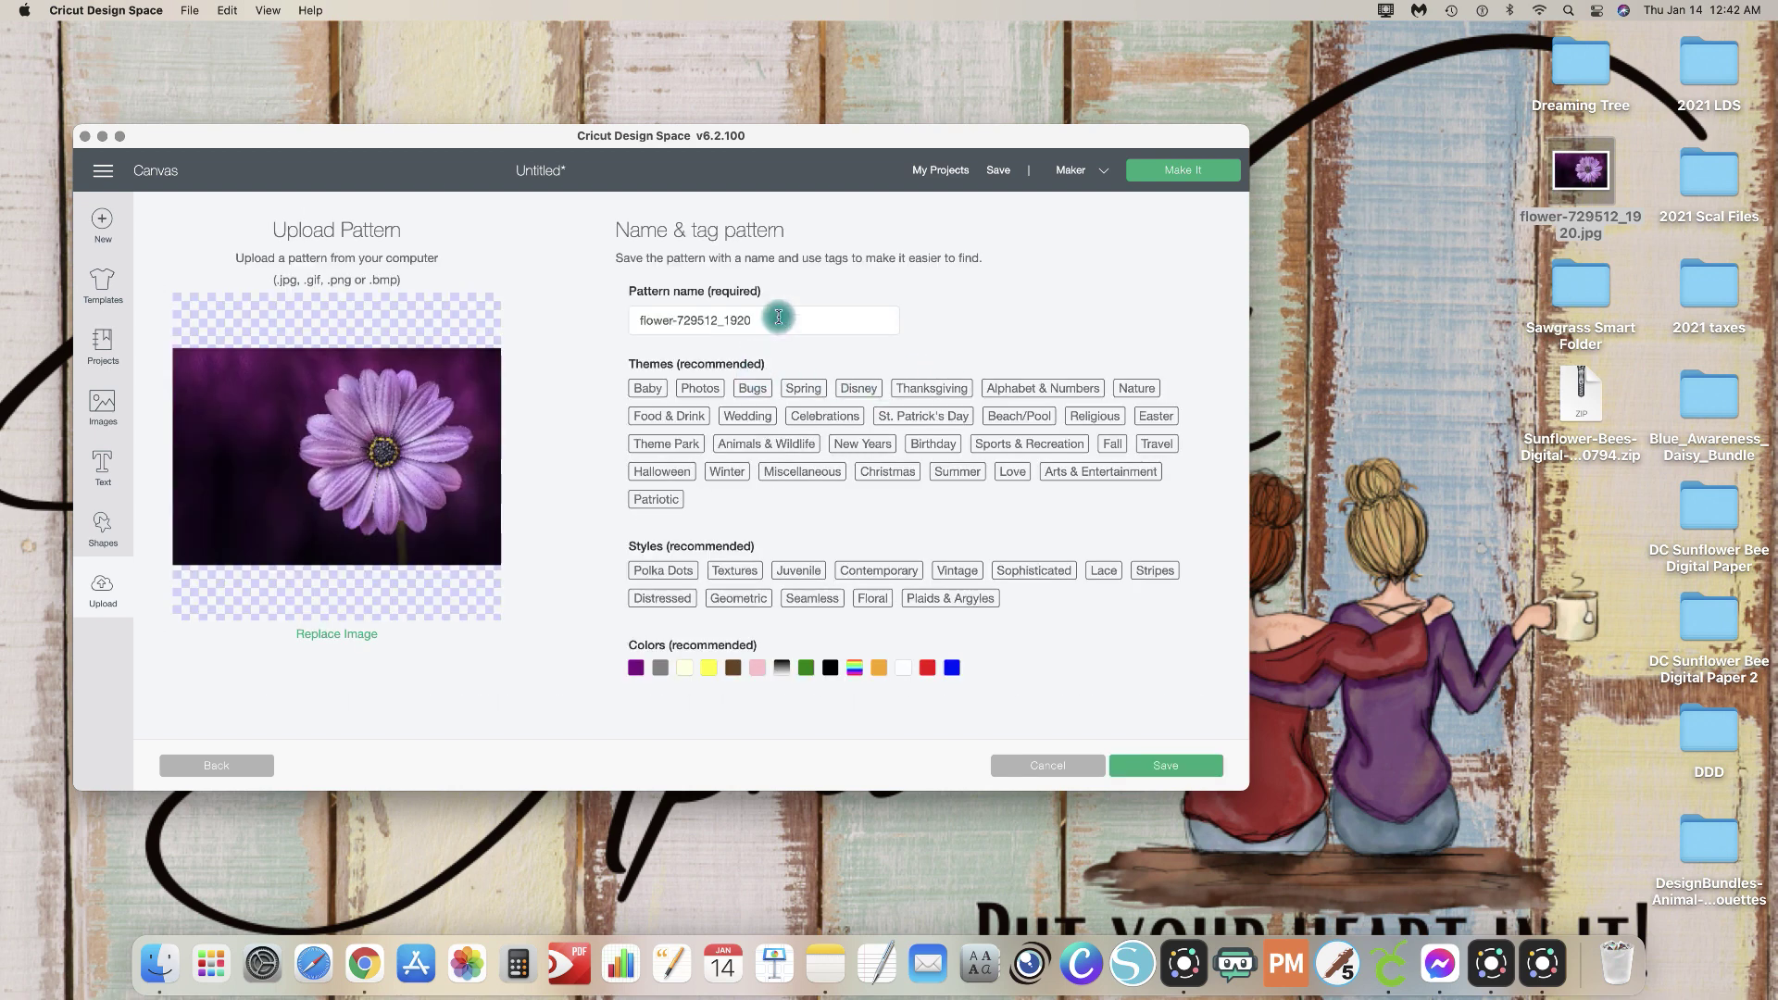
# Step: Name the pattern "Purple flower-729512_1920" and tag it with the Nature, Miscellaneous and Spring themes
pyautogui.click(638, 320)
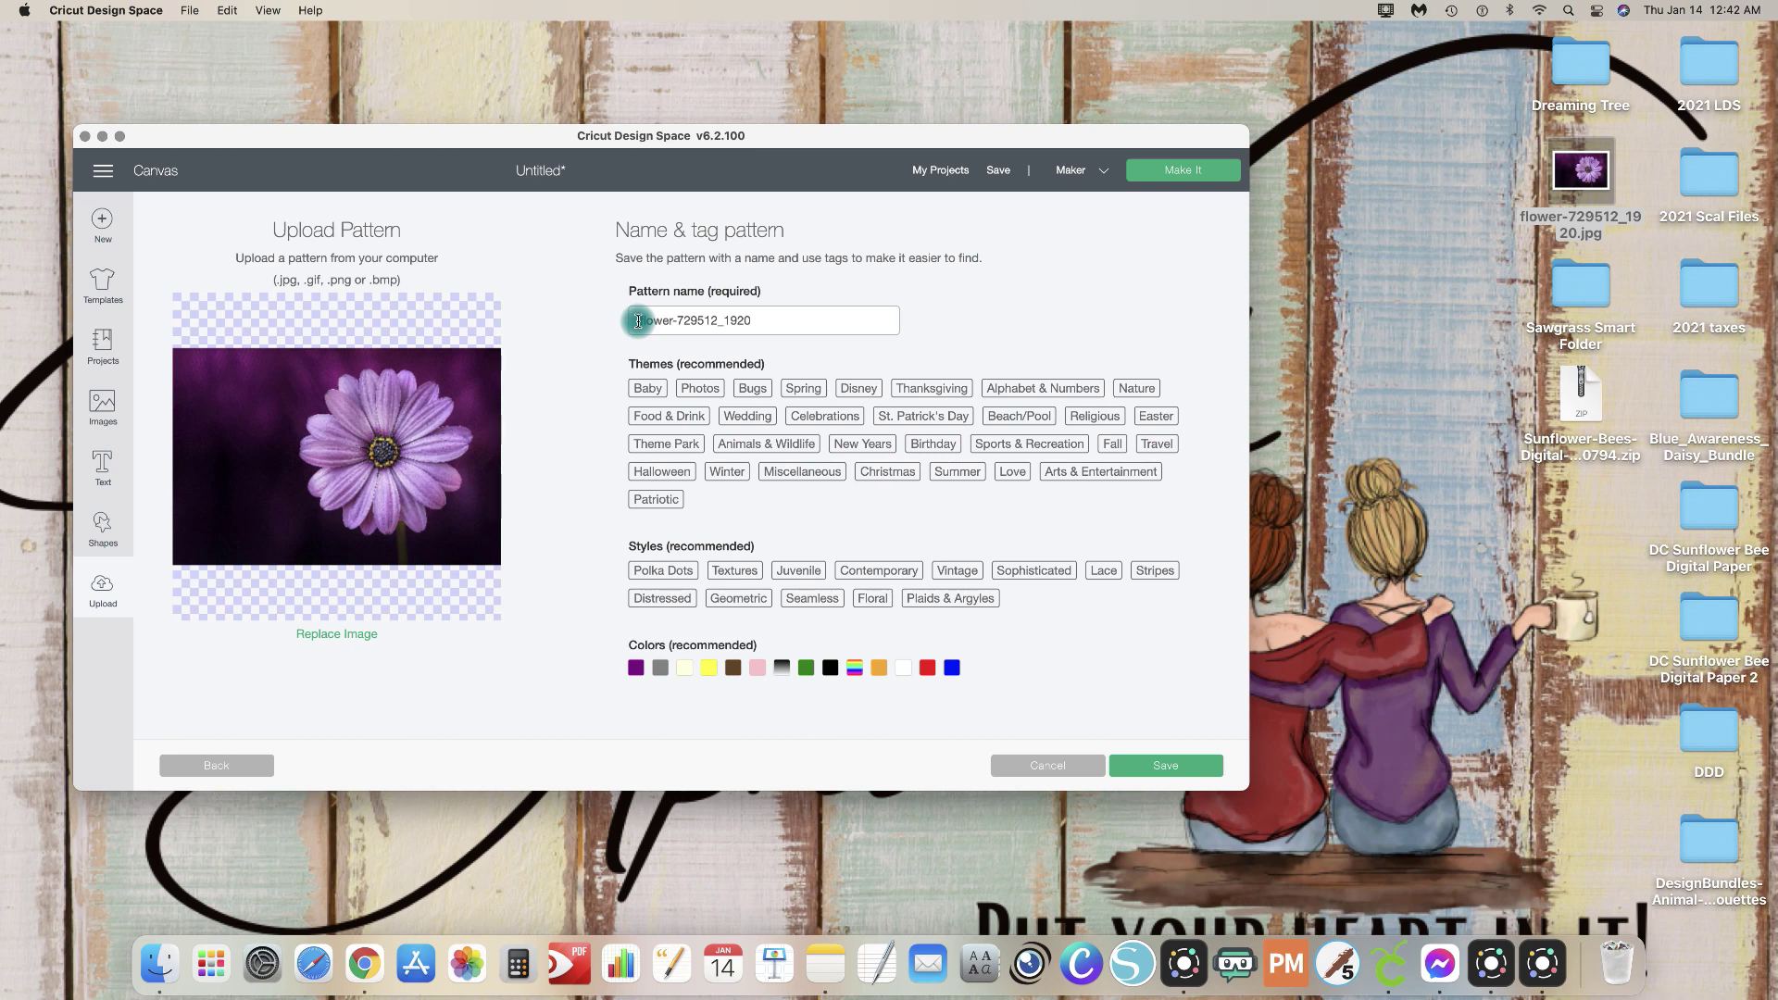
pyautogui.click(1685, 929)
pyautogui.click(640, 324)
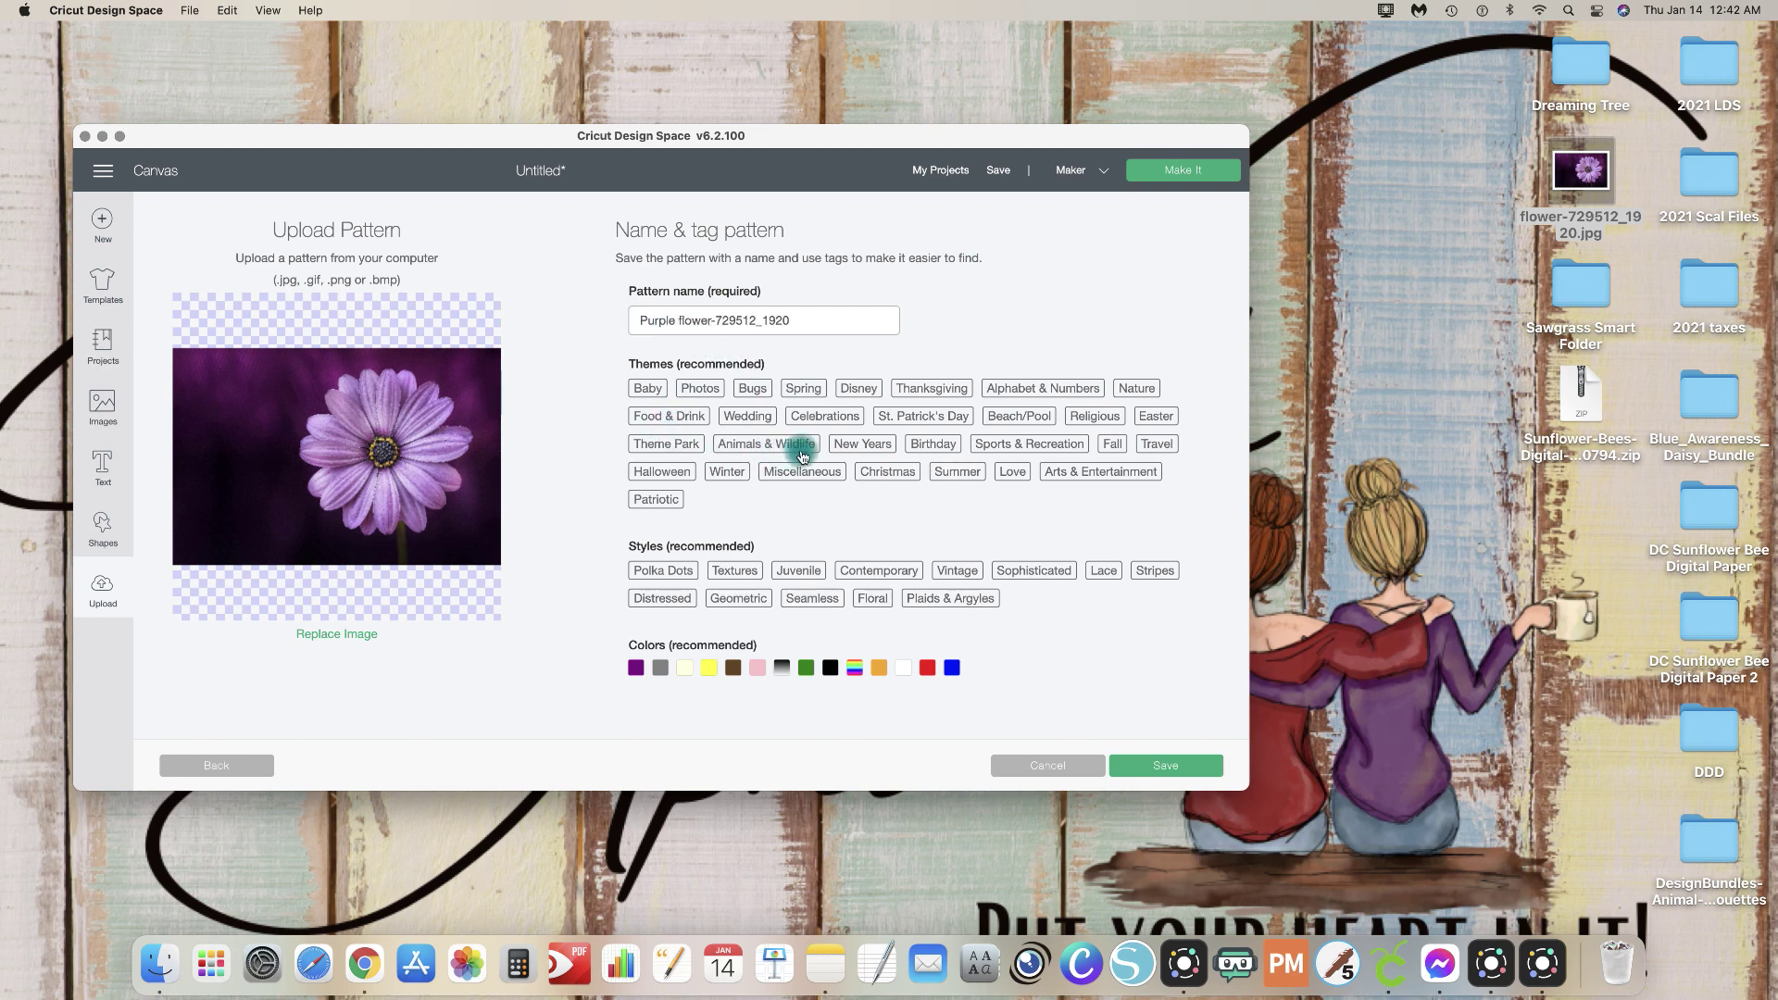
pyautogui.click(1132, 396)
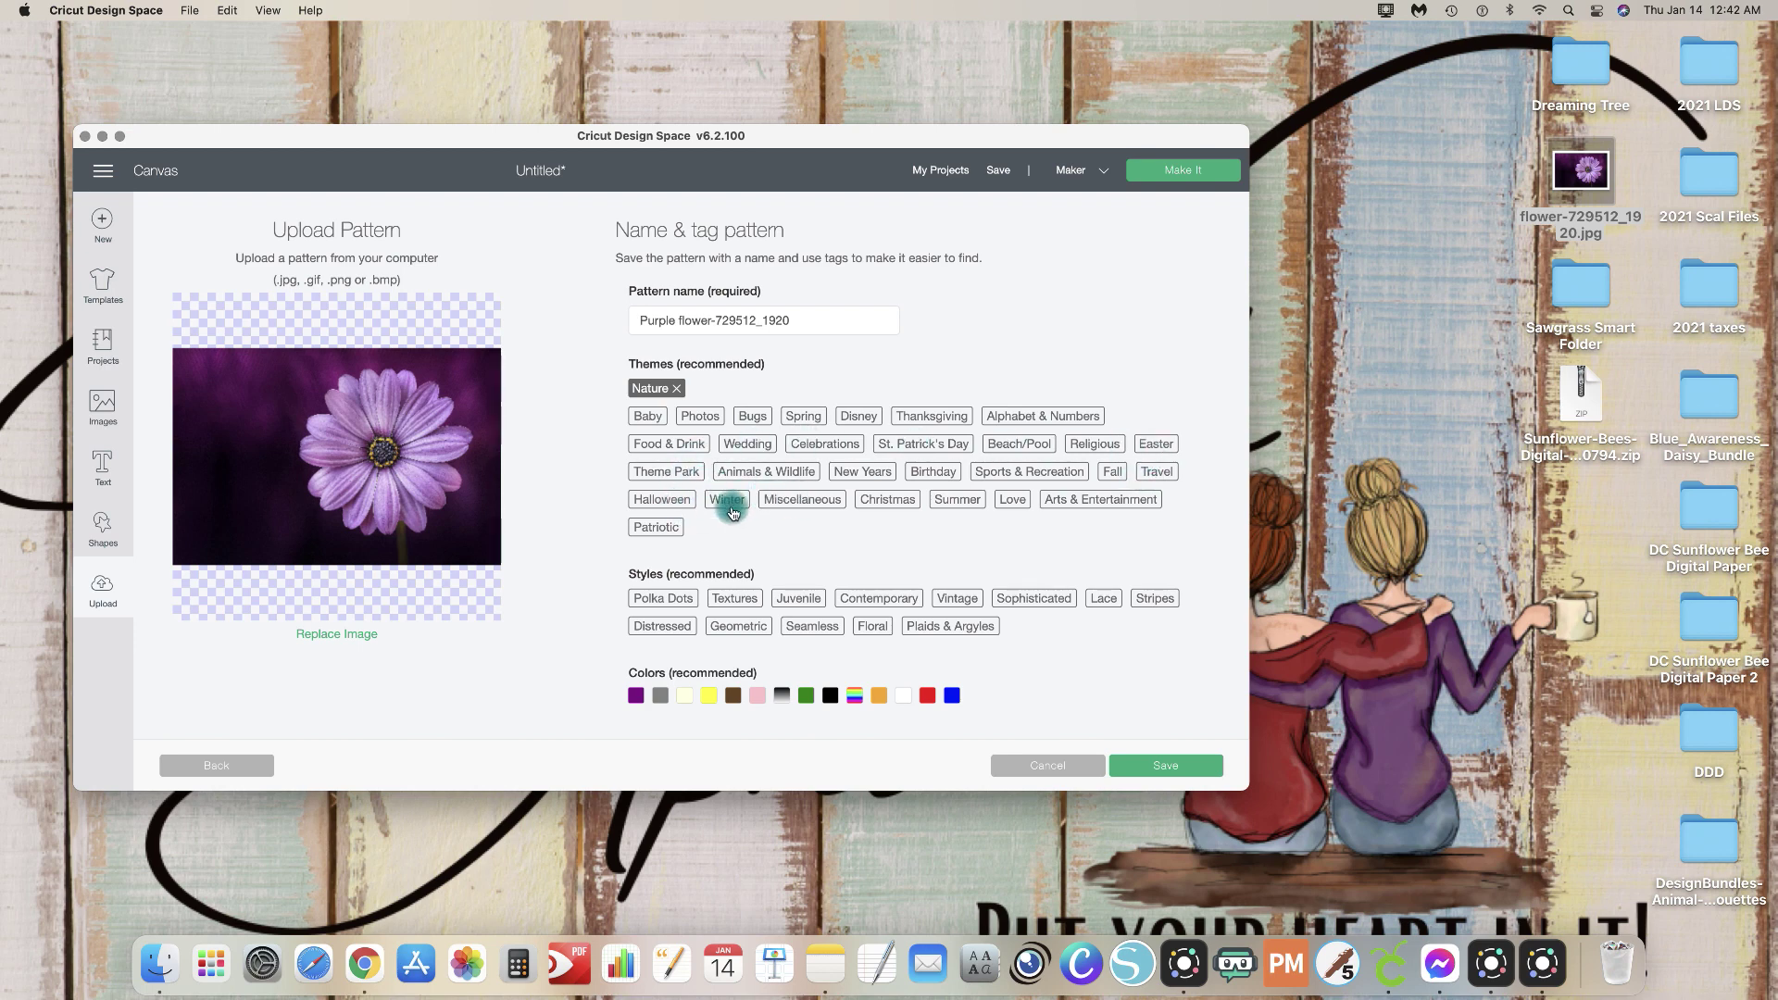
pyautogui.click(794, 499)
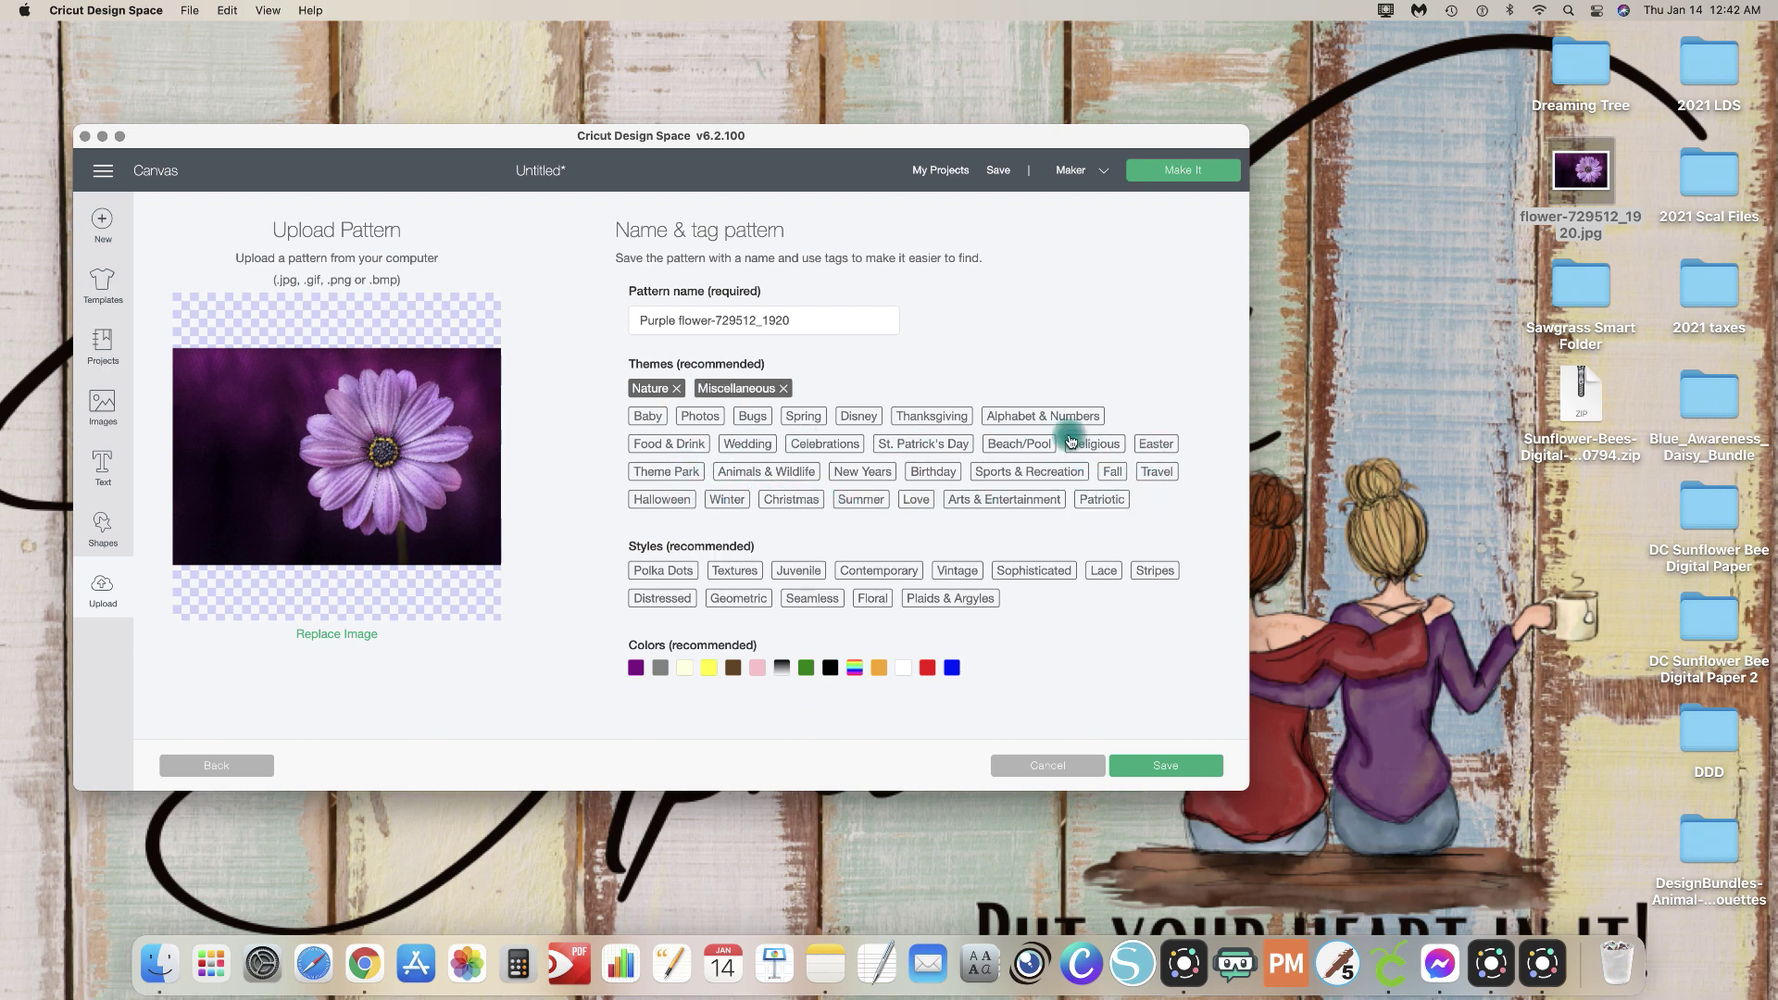
pyautogui.click(803, 416)
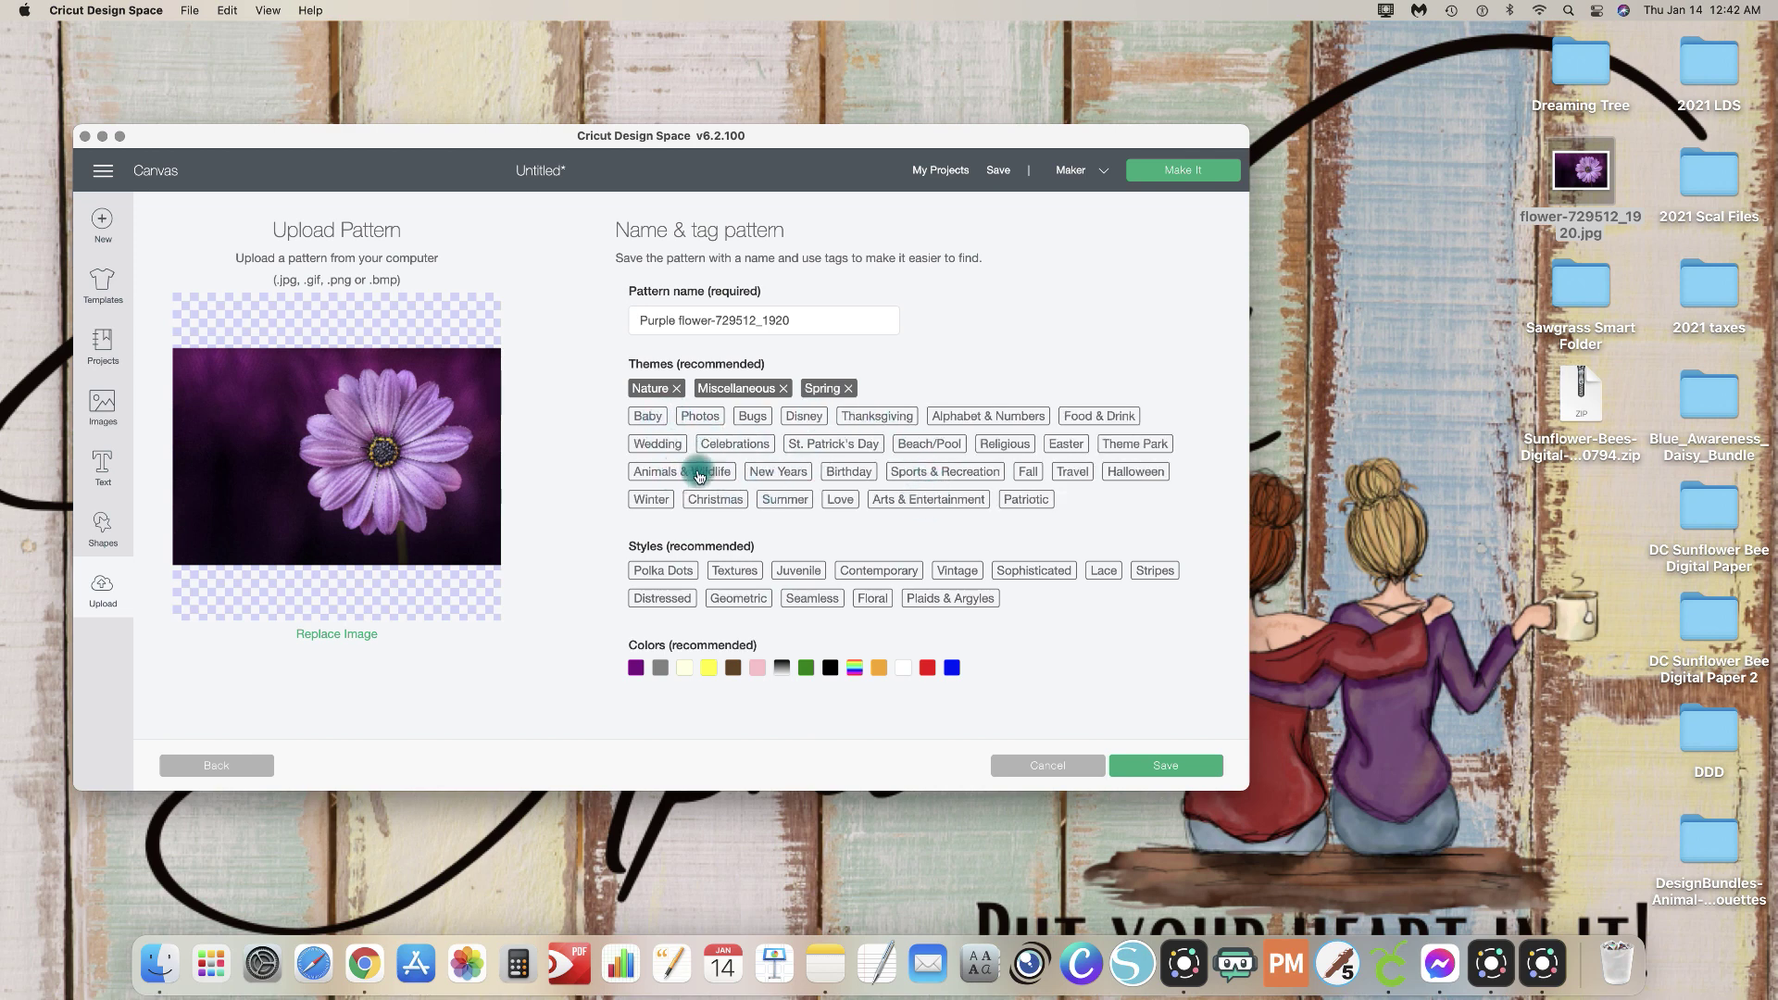
# Step: Tag the pattern with the Wedding and Summer themes, Floral style and purple color, save it, and return to the canvas
pyautogui.click(668, 443)
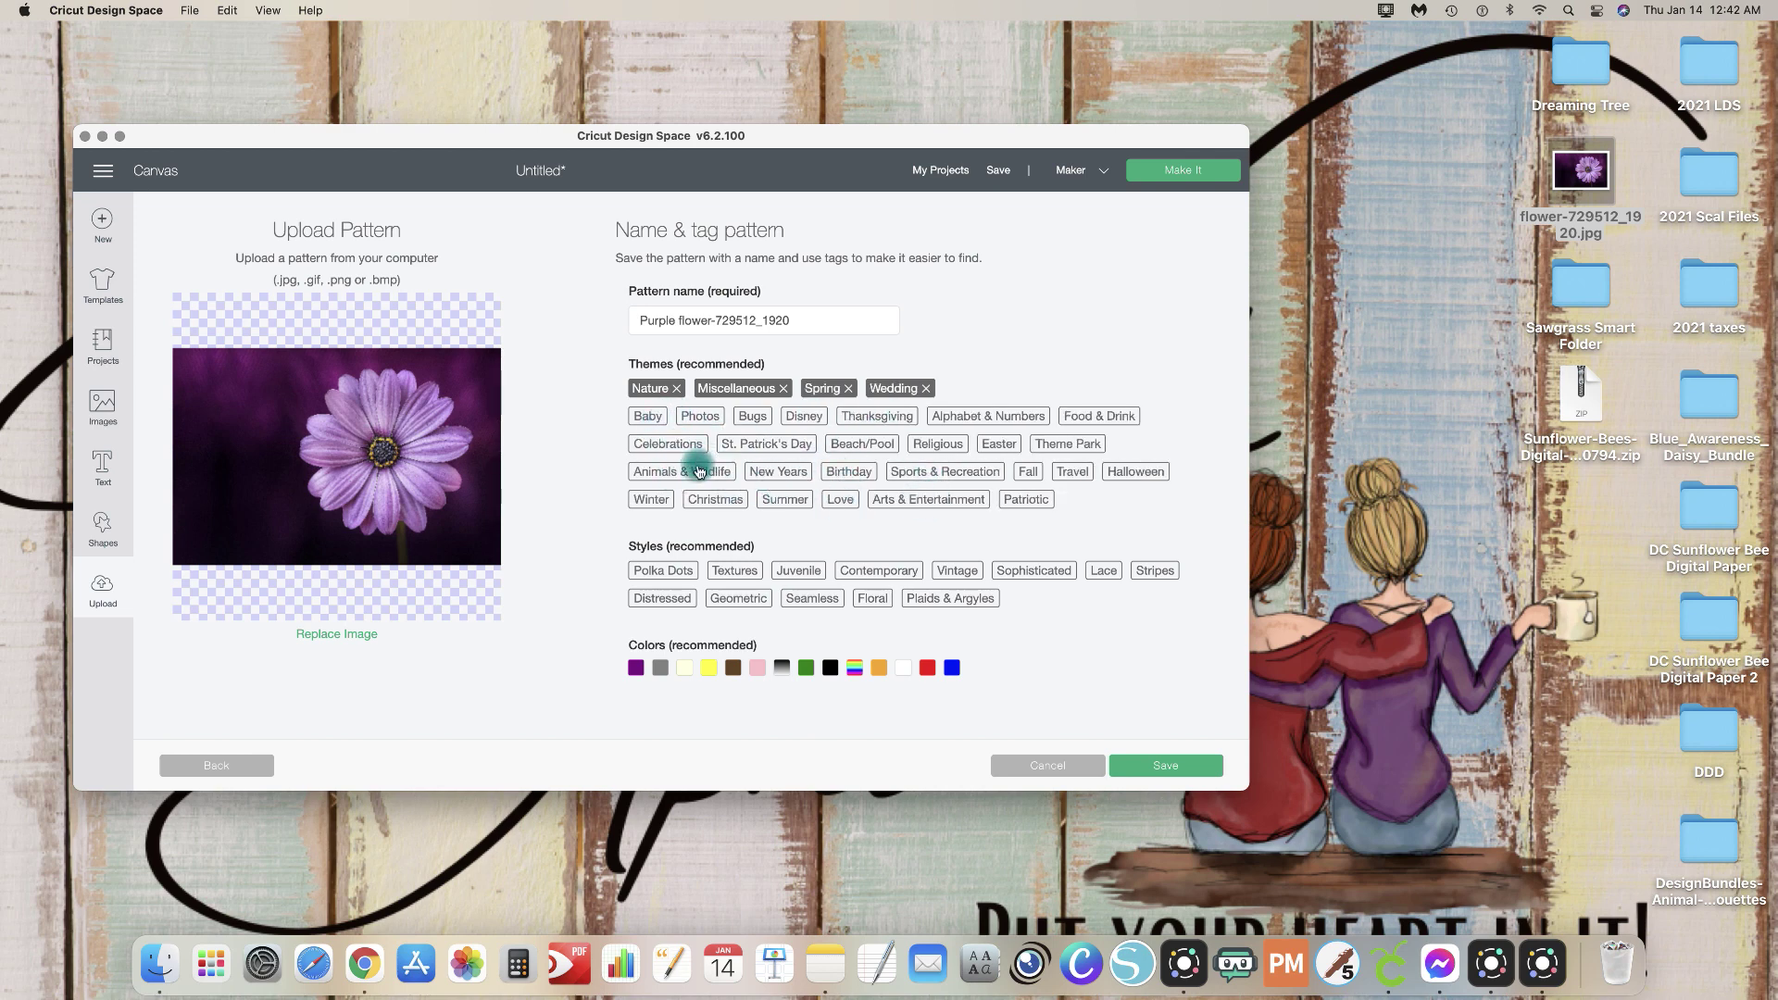
pyautogui.click(785, 500)
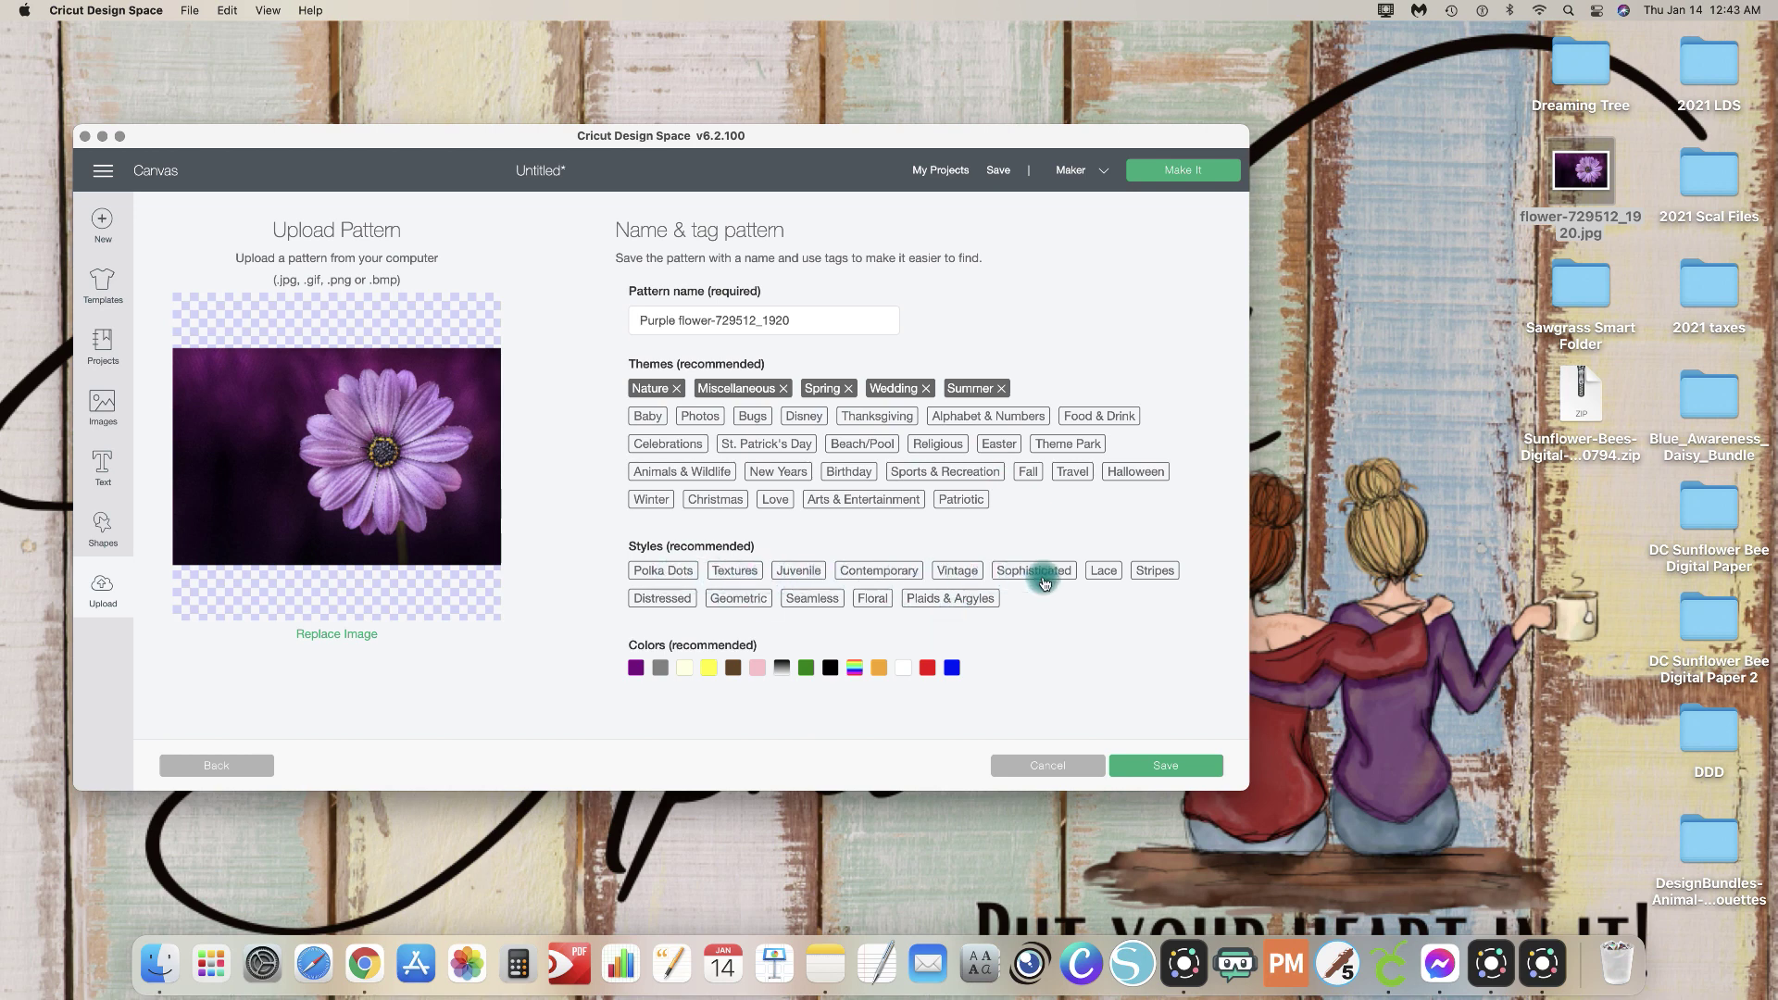
pyautogui.click(869, 602)
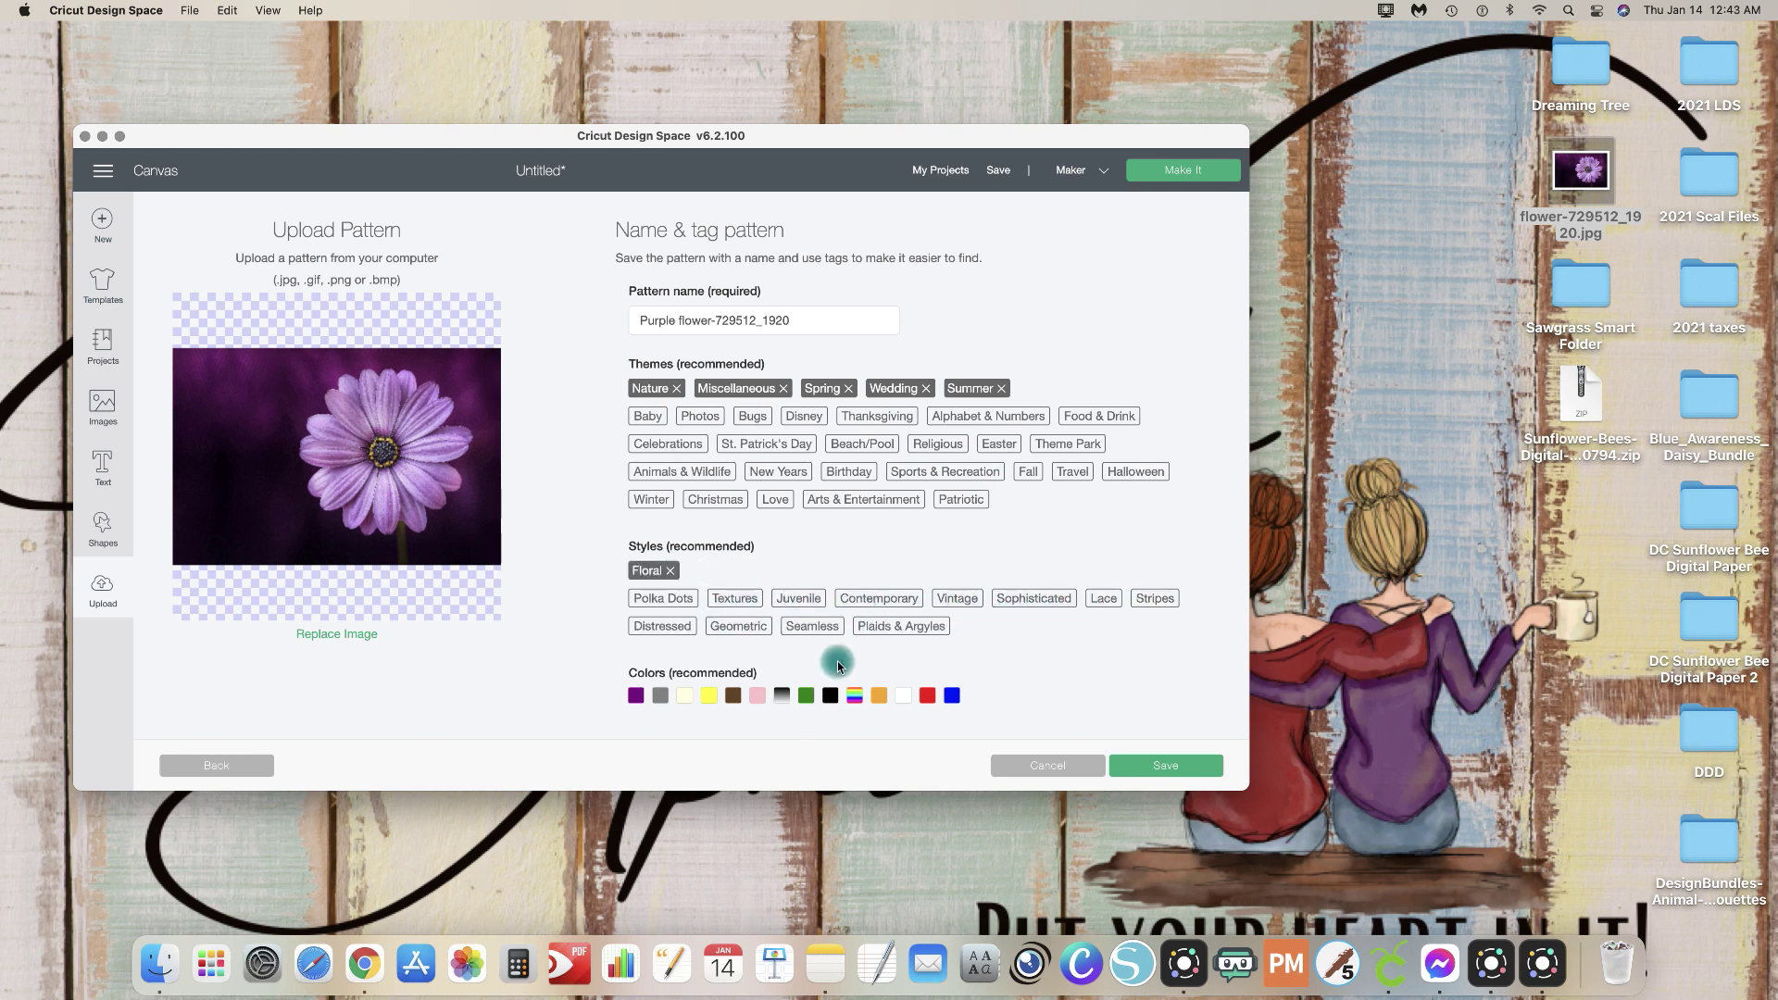
pyautogui.click(637, 695)
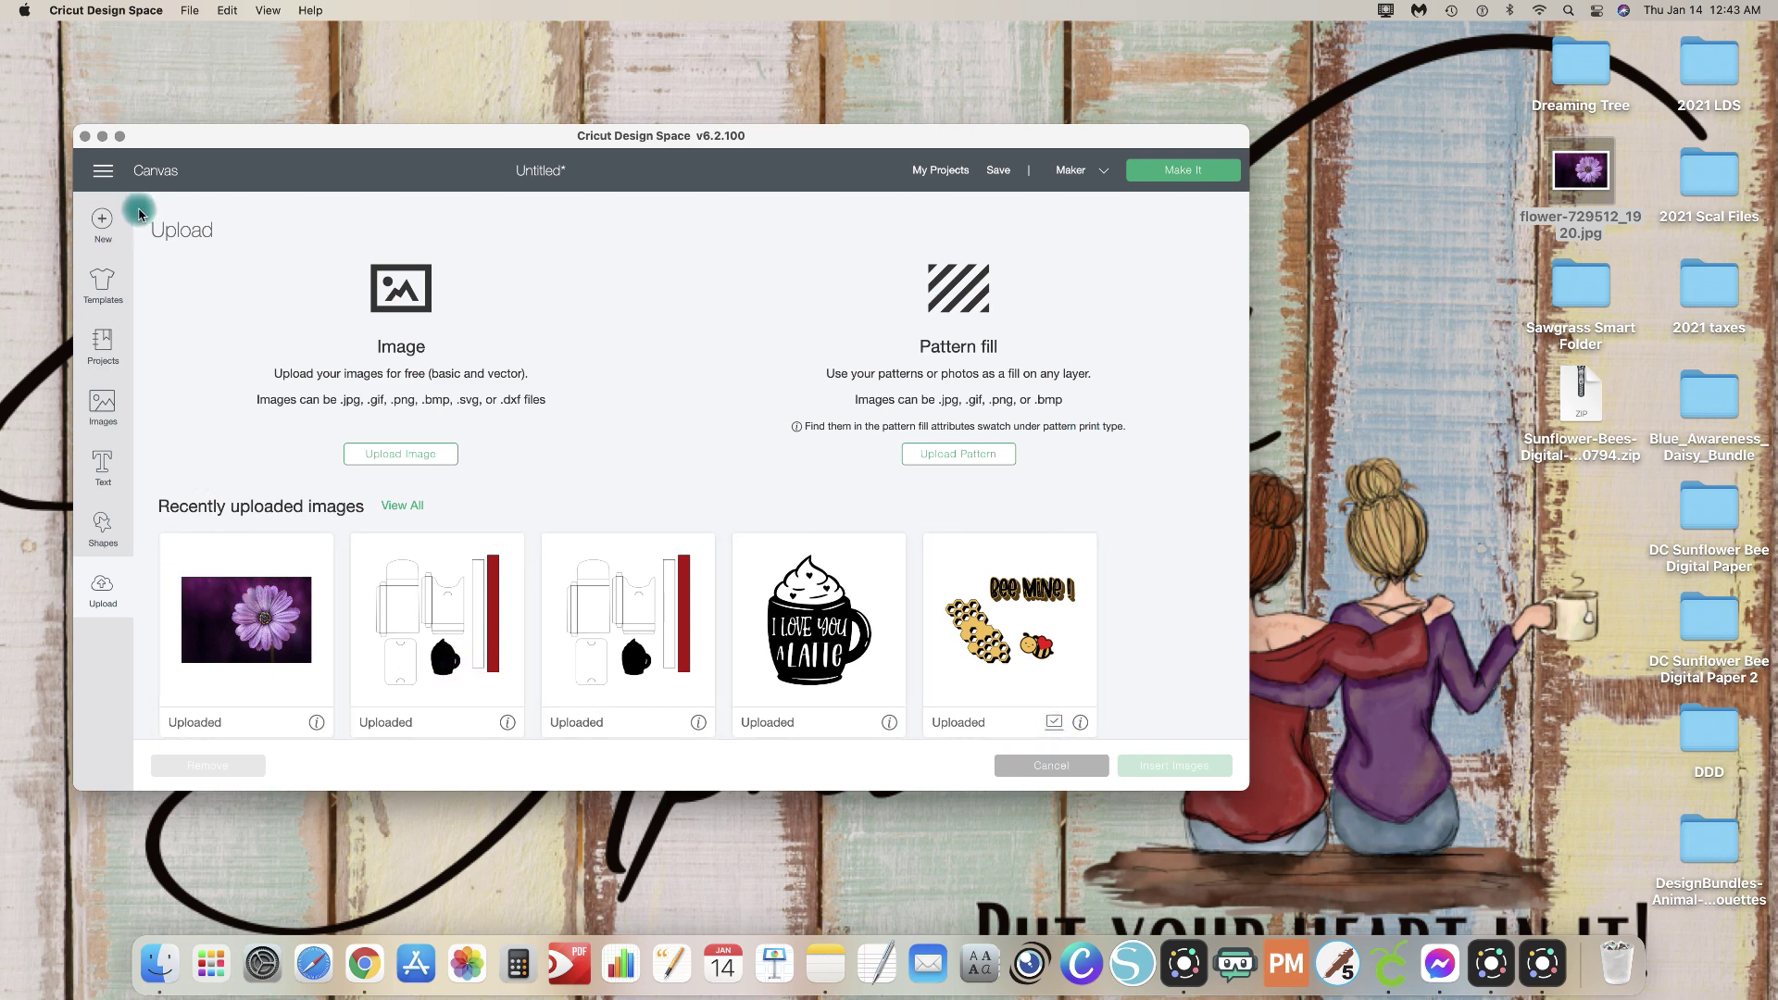
pyautogui.click(155, 171)
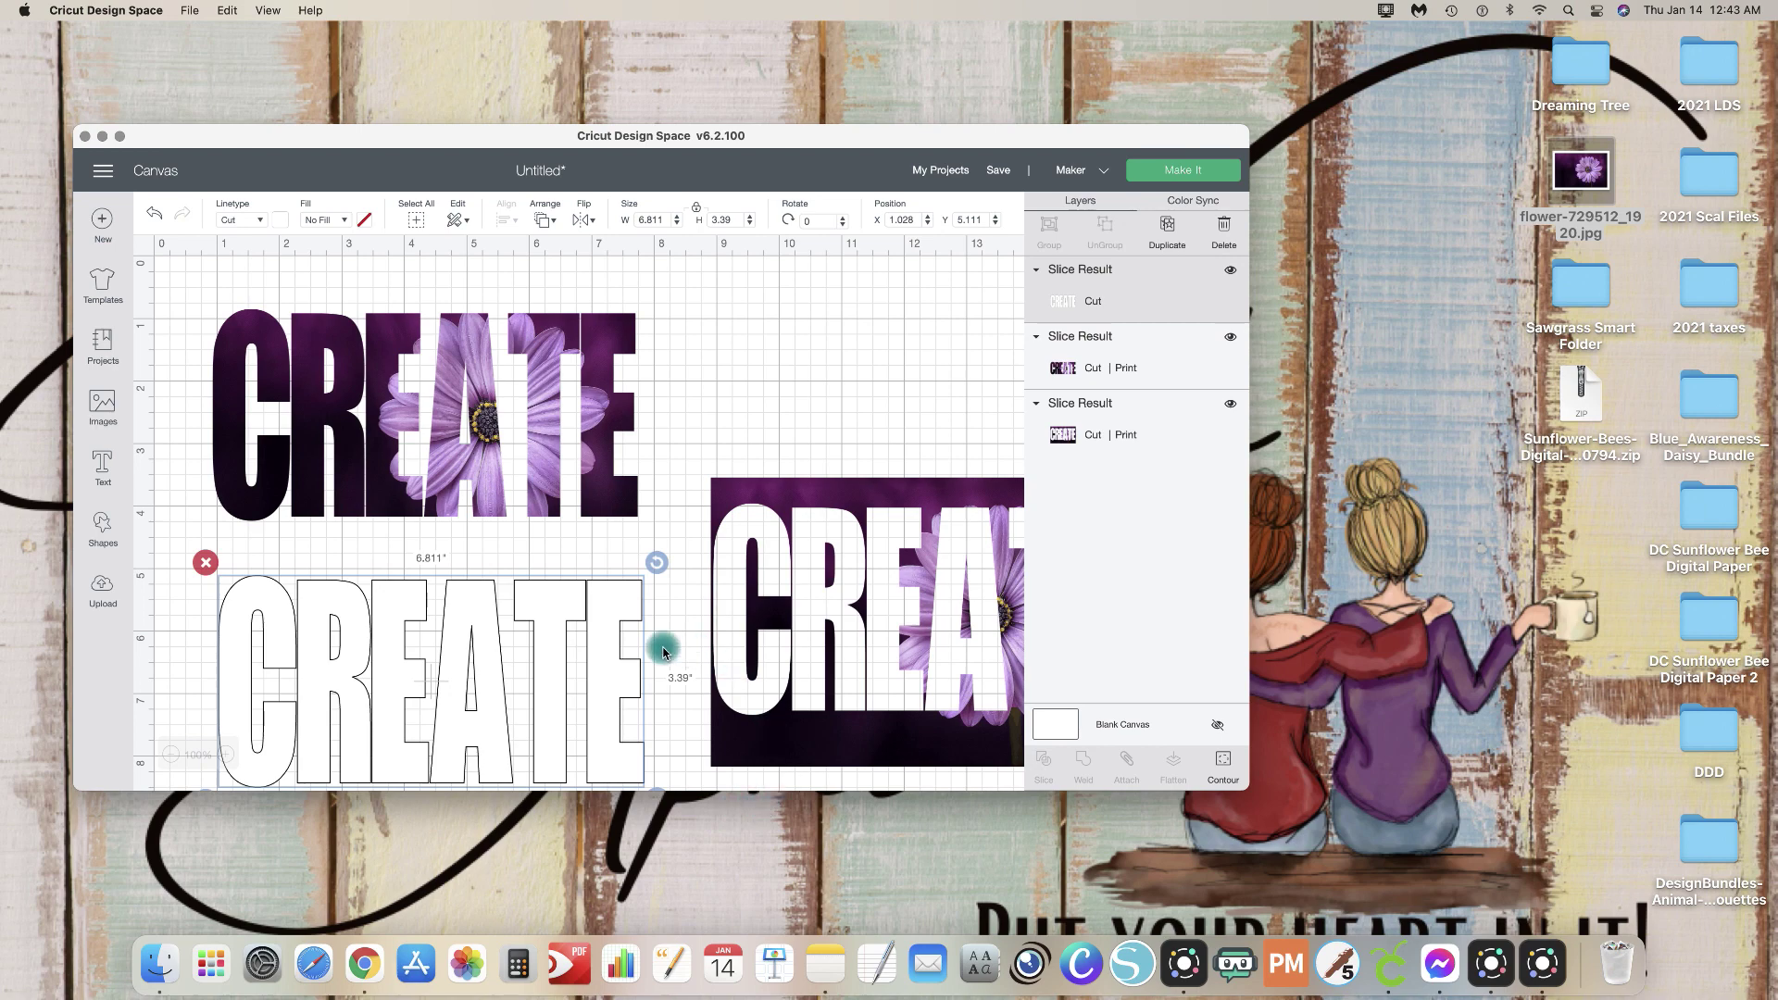
# Step: Delete the leftover photo background, move the flower-filled CREATE aside, and raise the blank CREATE to about Y 3.31
pyautogui.click(770, 554)
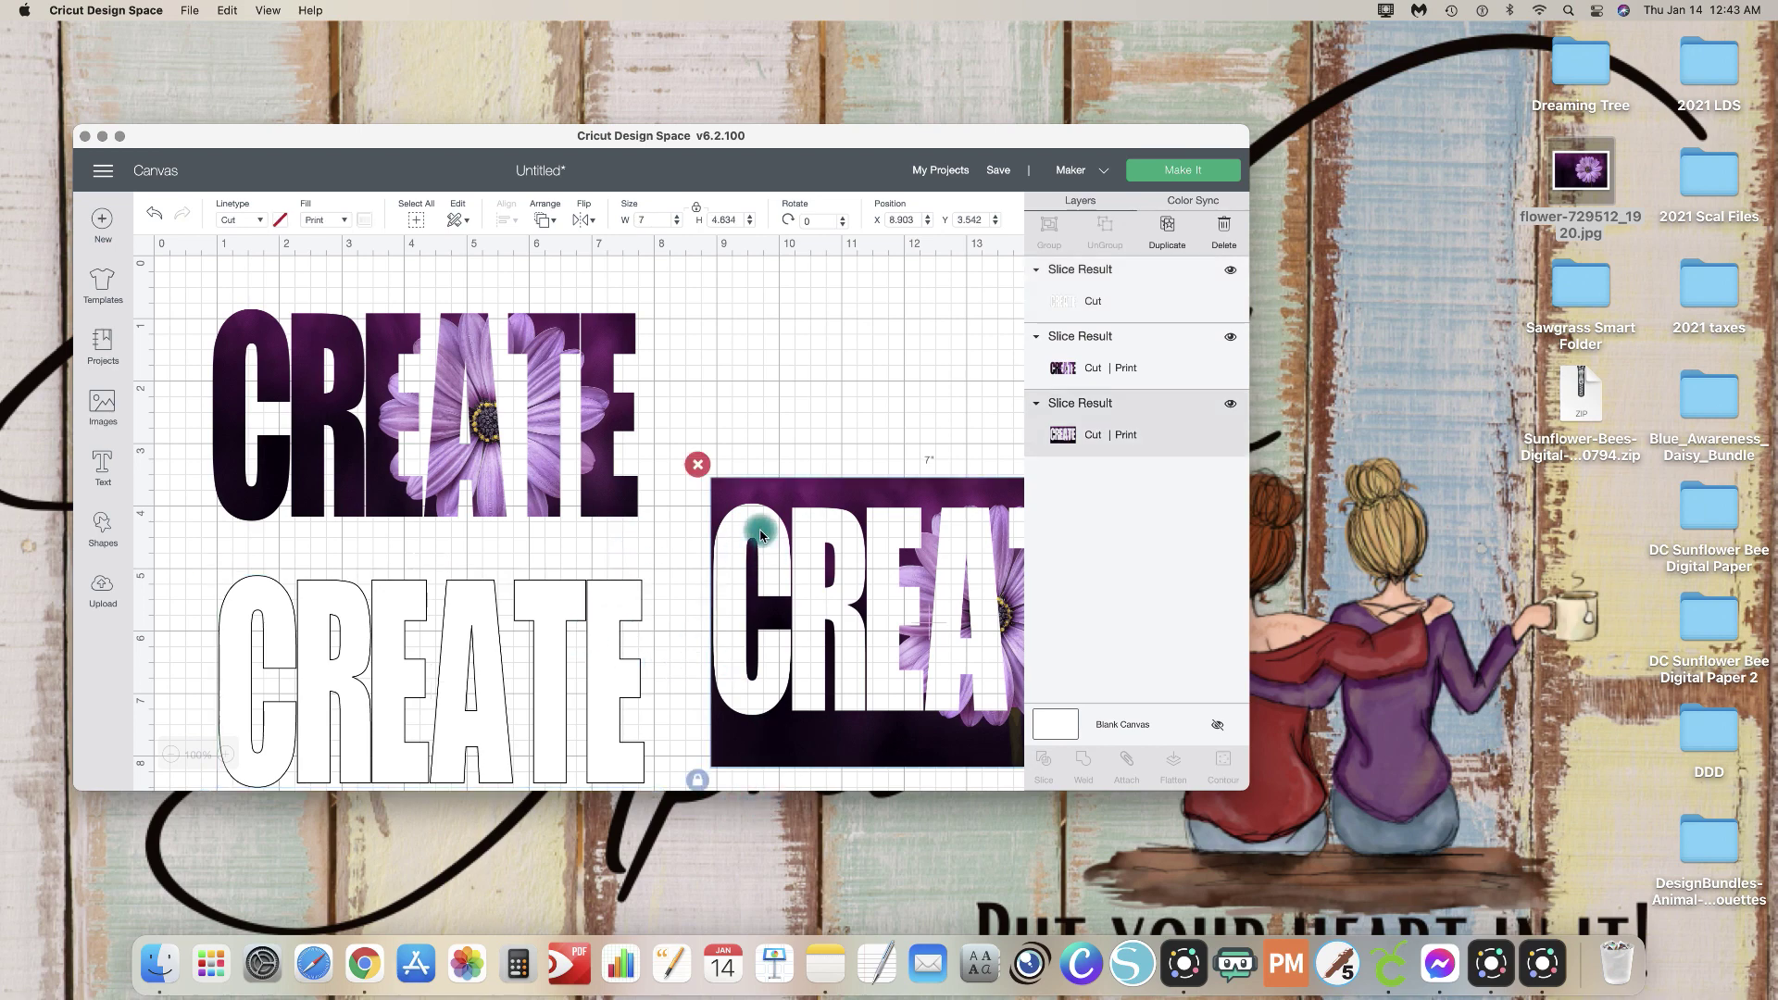
pyautogui.click(697, 466)
pyautogui.moveTo(630, 481); pyautogui.dragTo(727, 491)
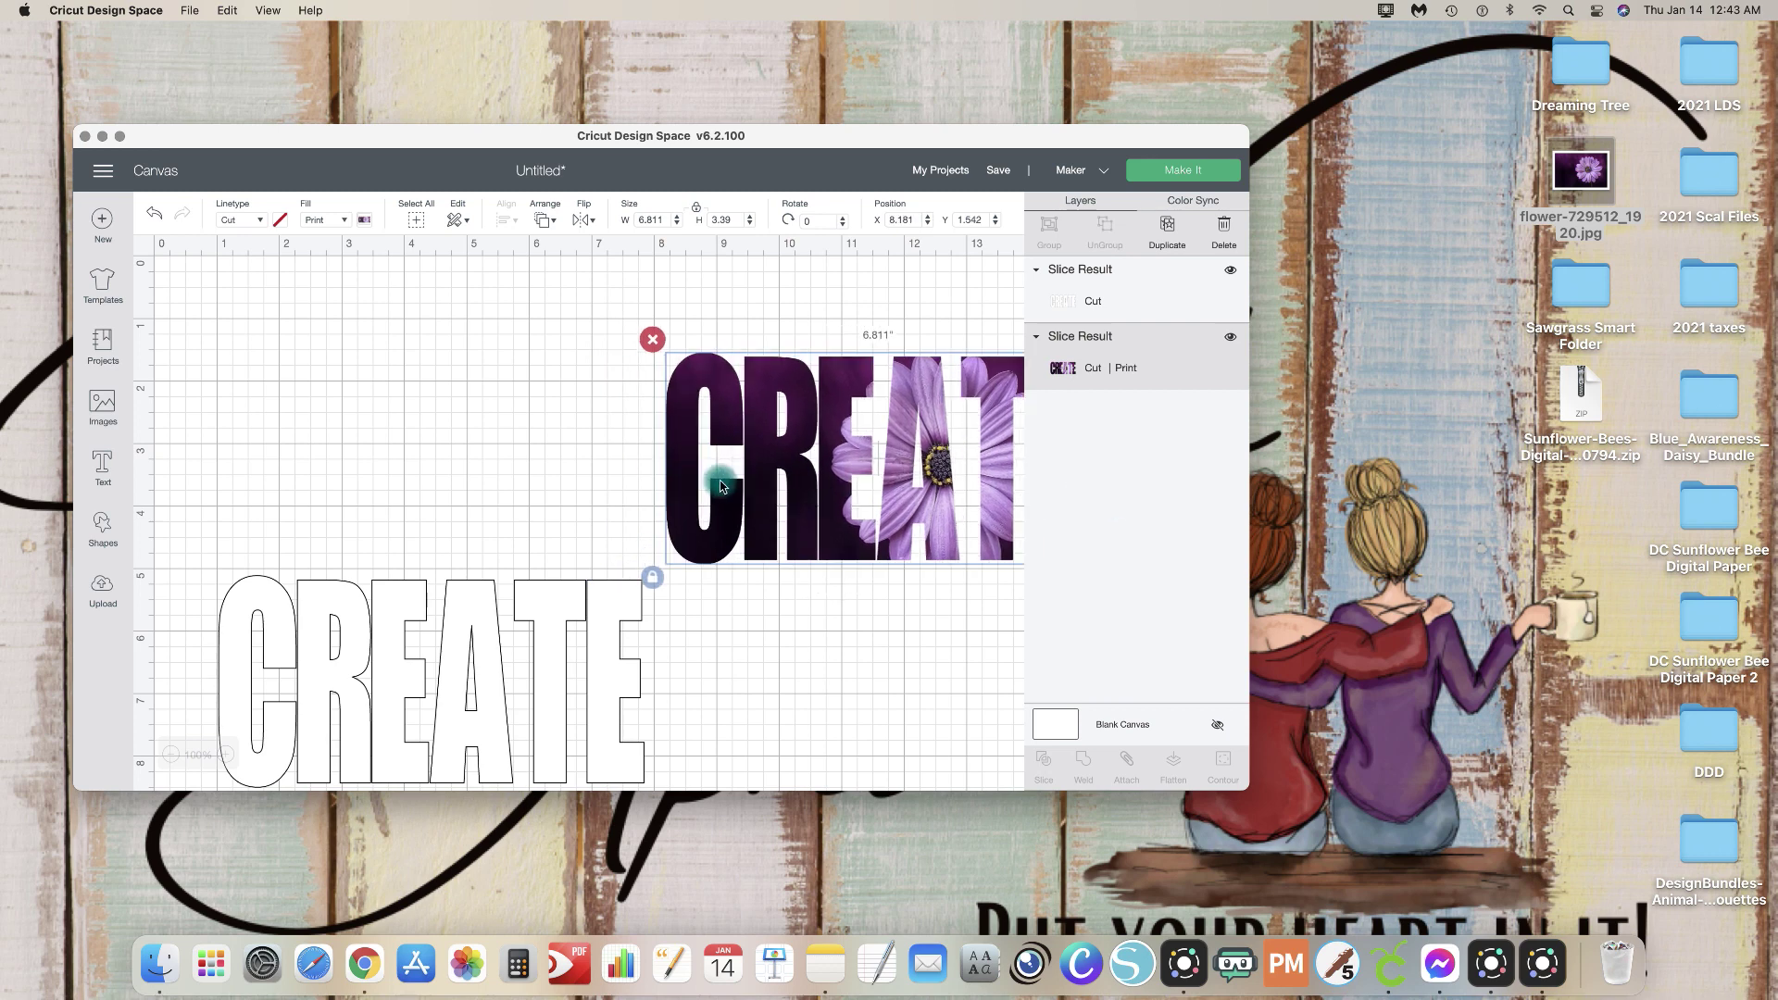
pyautogui.moveTo(575, 627); pyautogui.dragTo(575, 521)
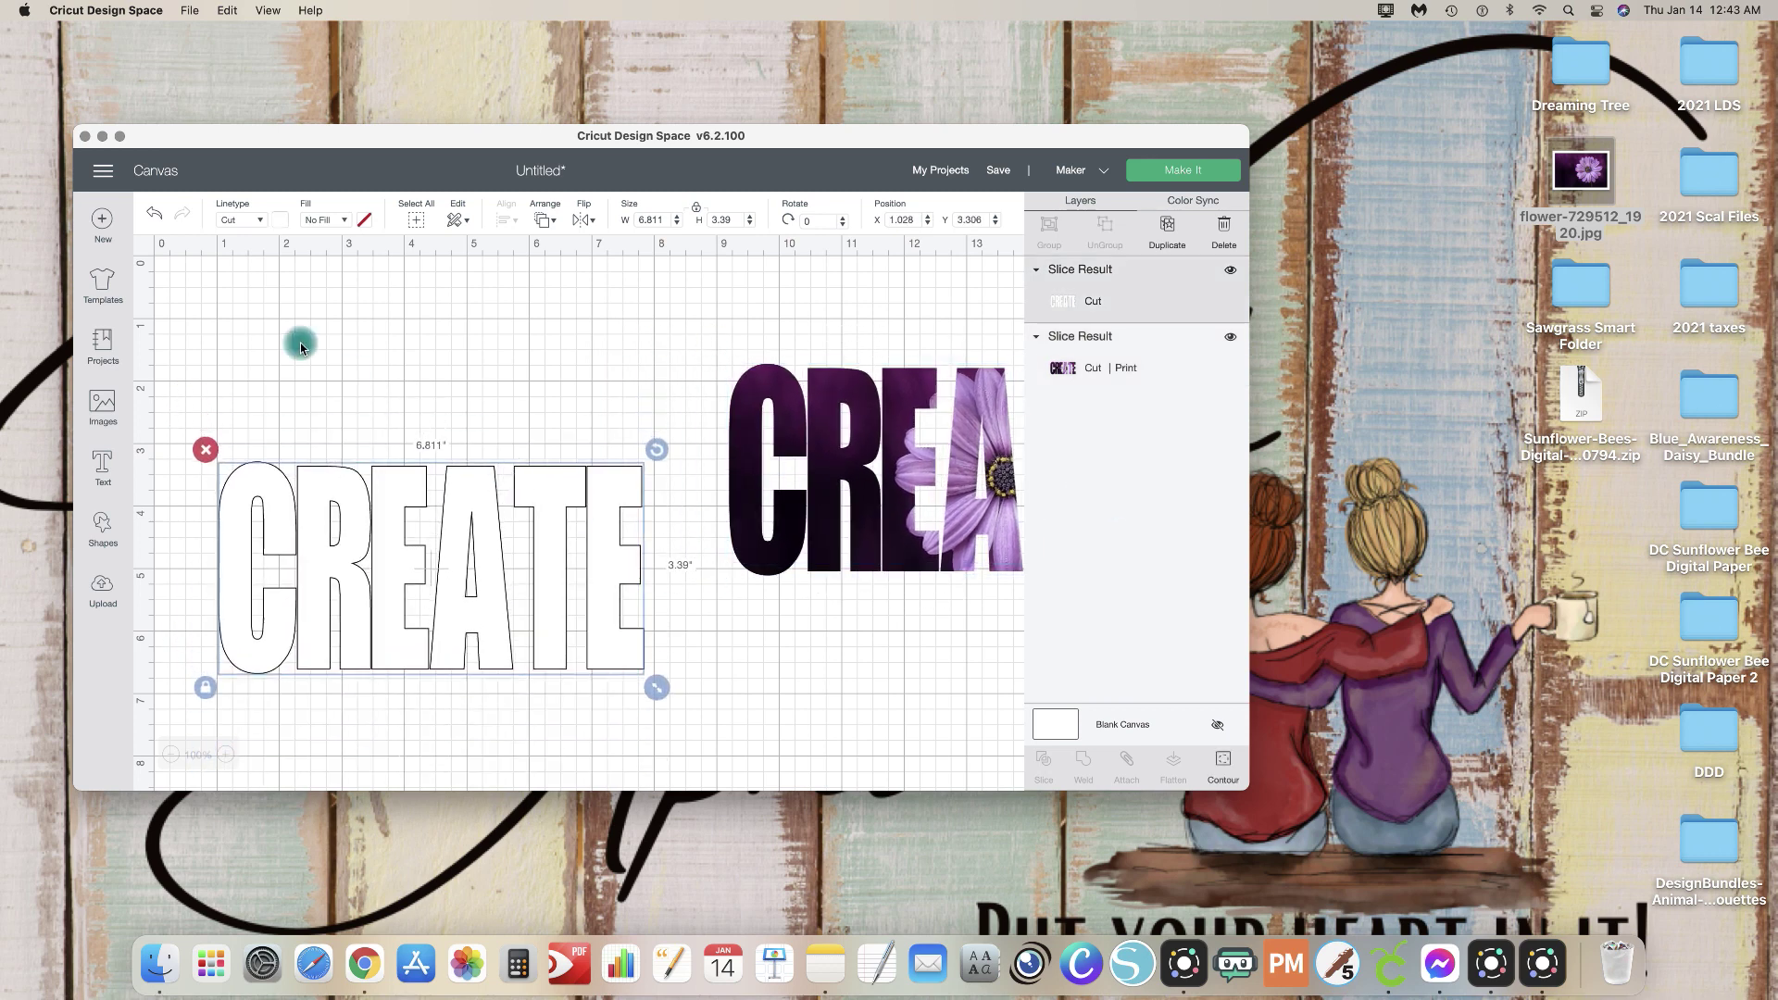
# Step: Fill the blank CREATE with the purple flower print pattern, and move the sliced CREATE to about X 5.72, Y 0.15
pyautogui.click(339, 220)
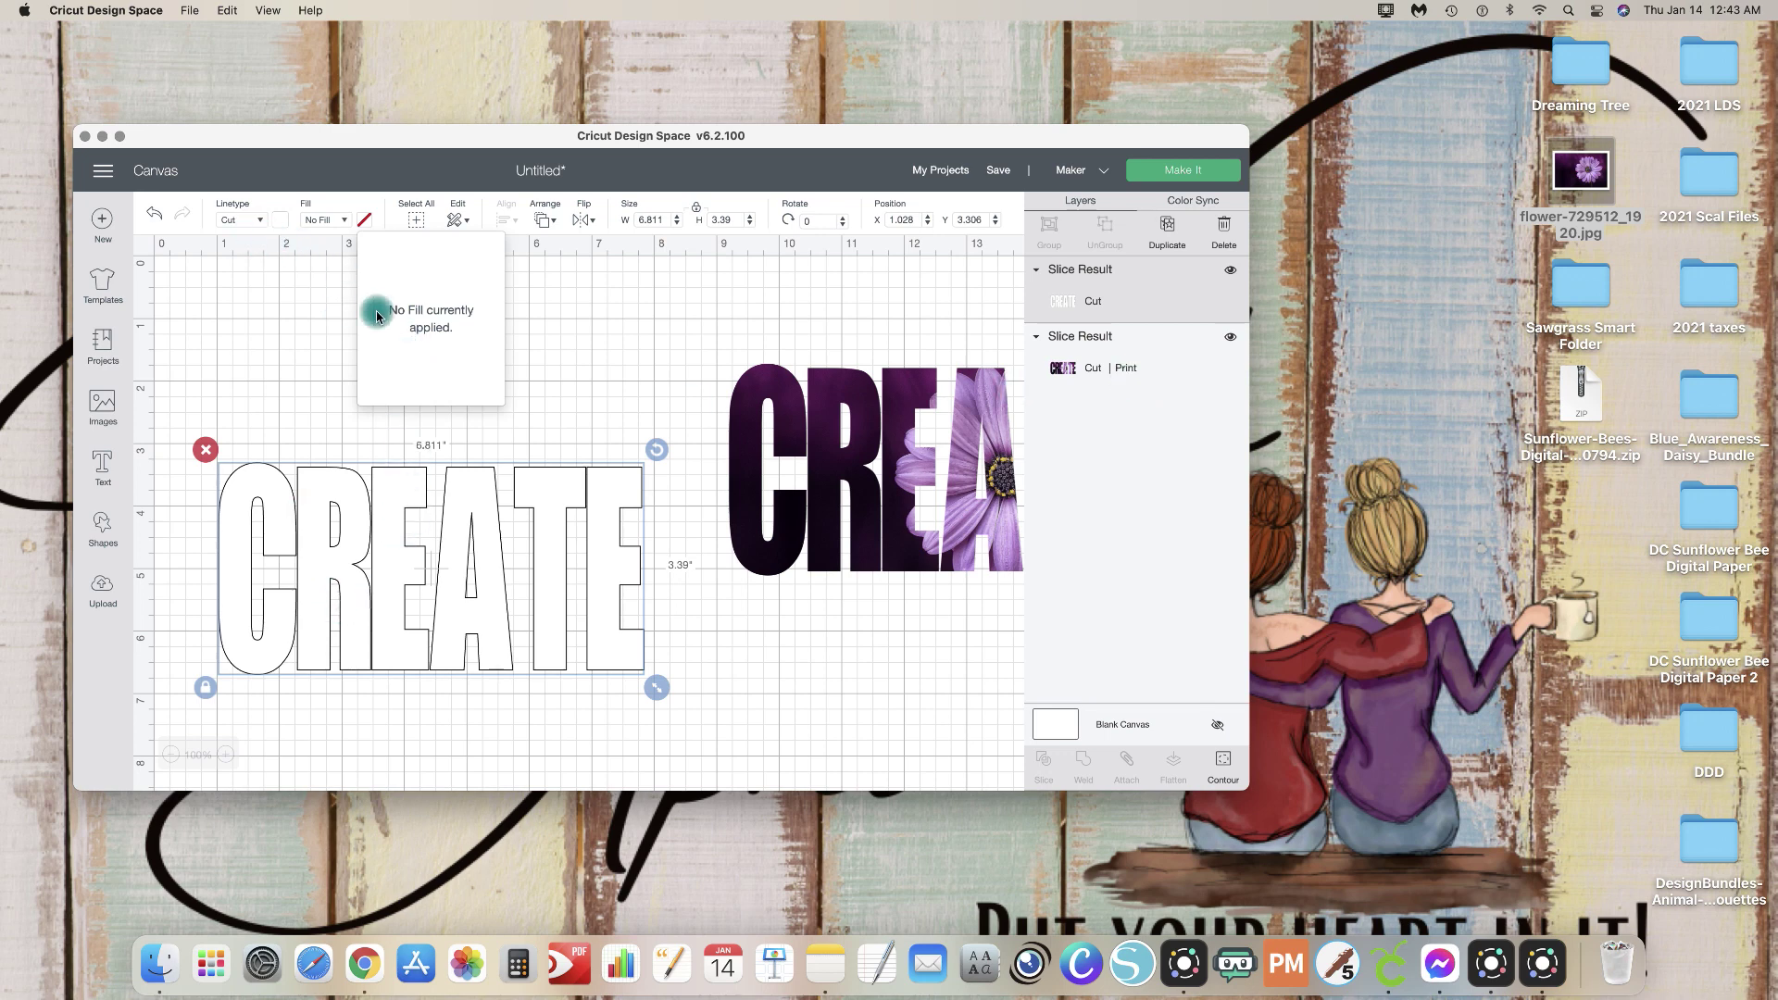
pyautogui.click(343, 220)
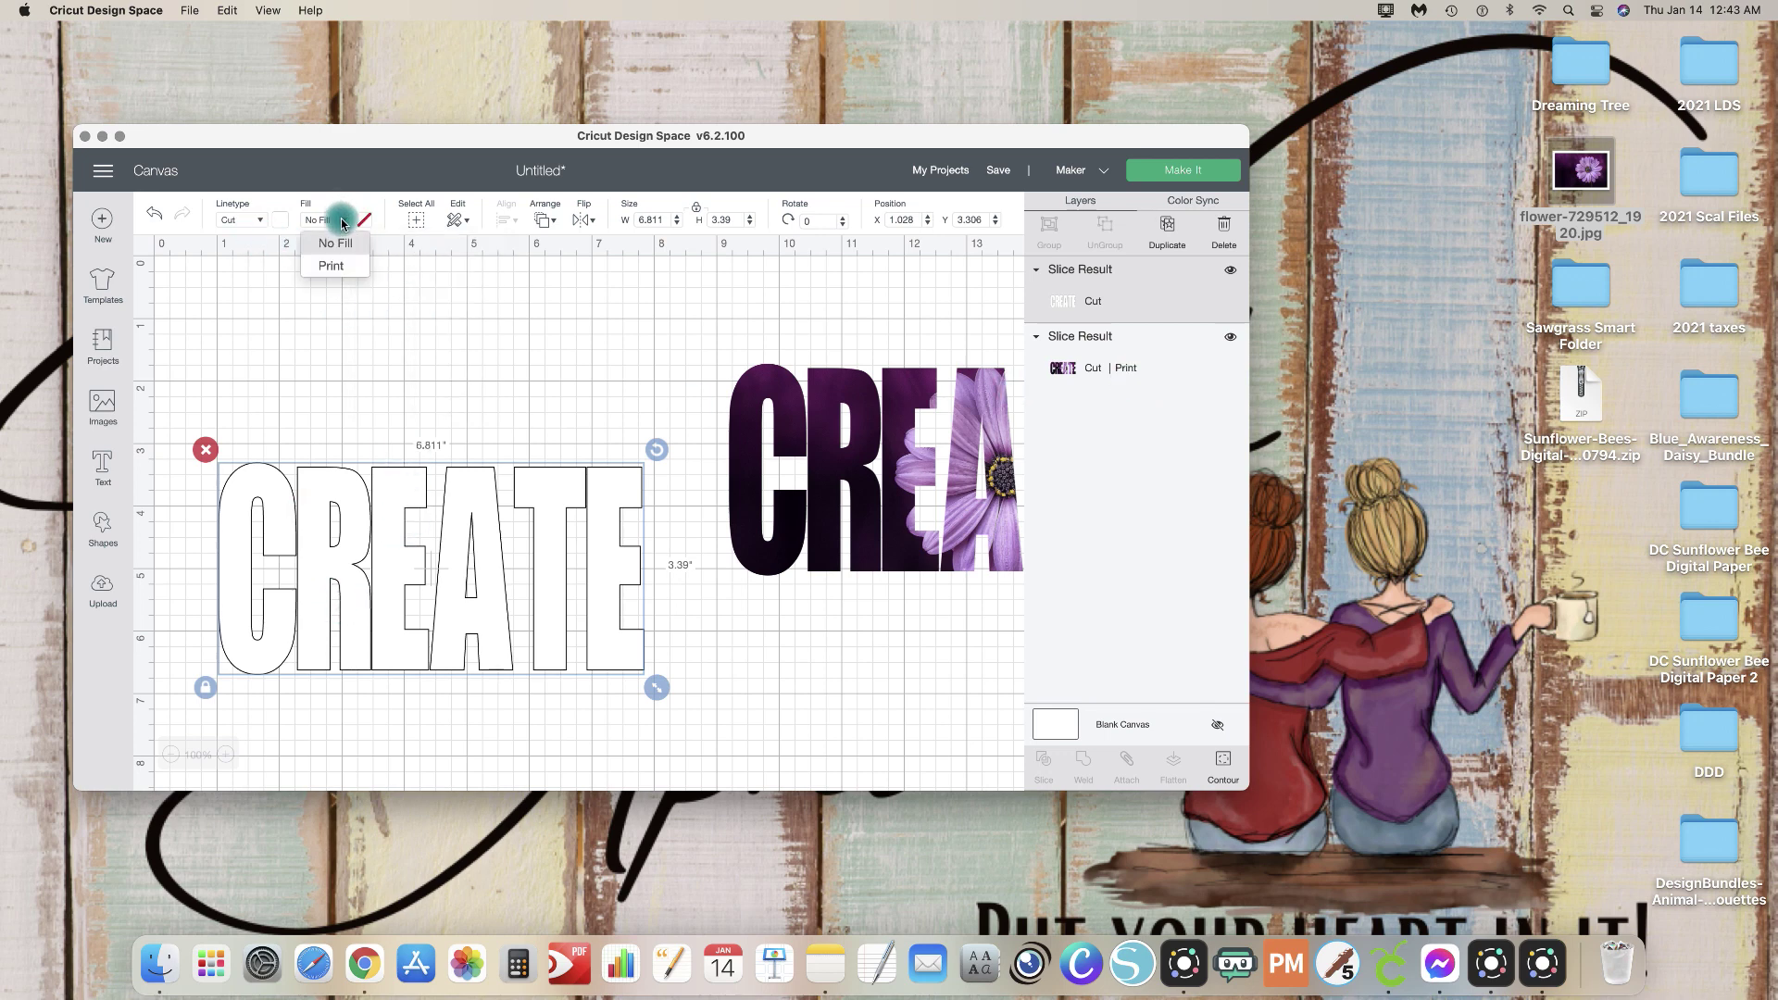
pyautogui.click(335, 267)
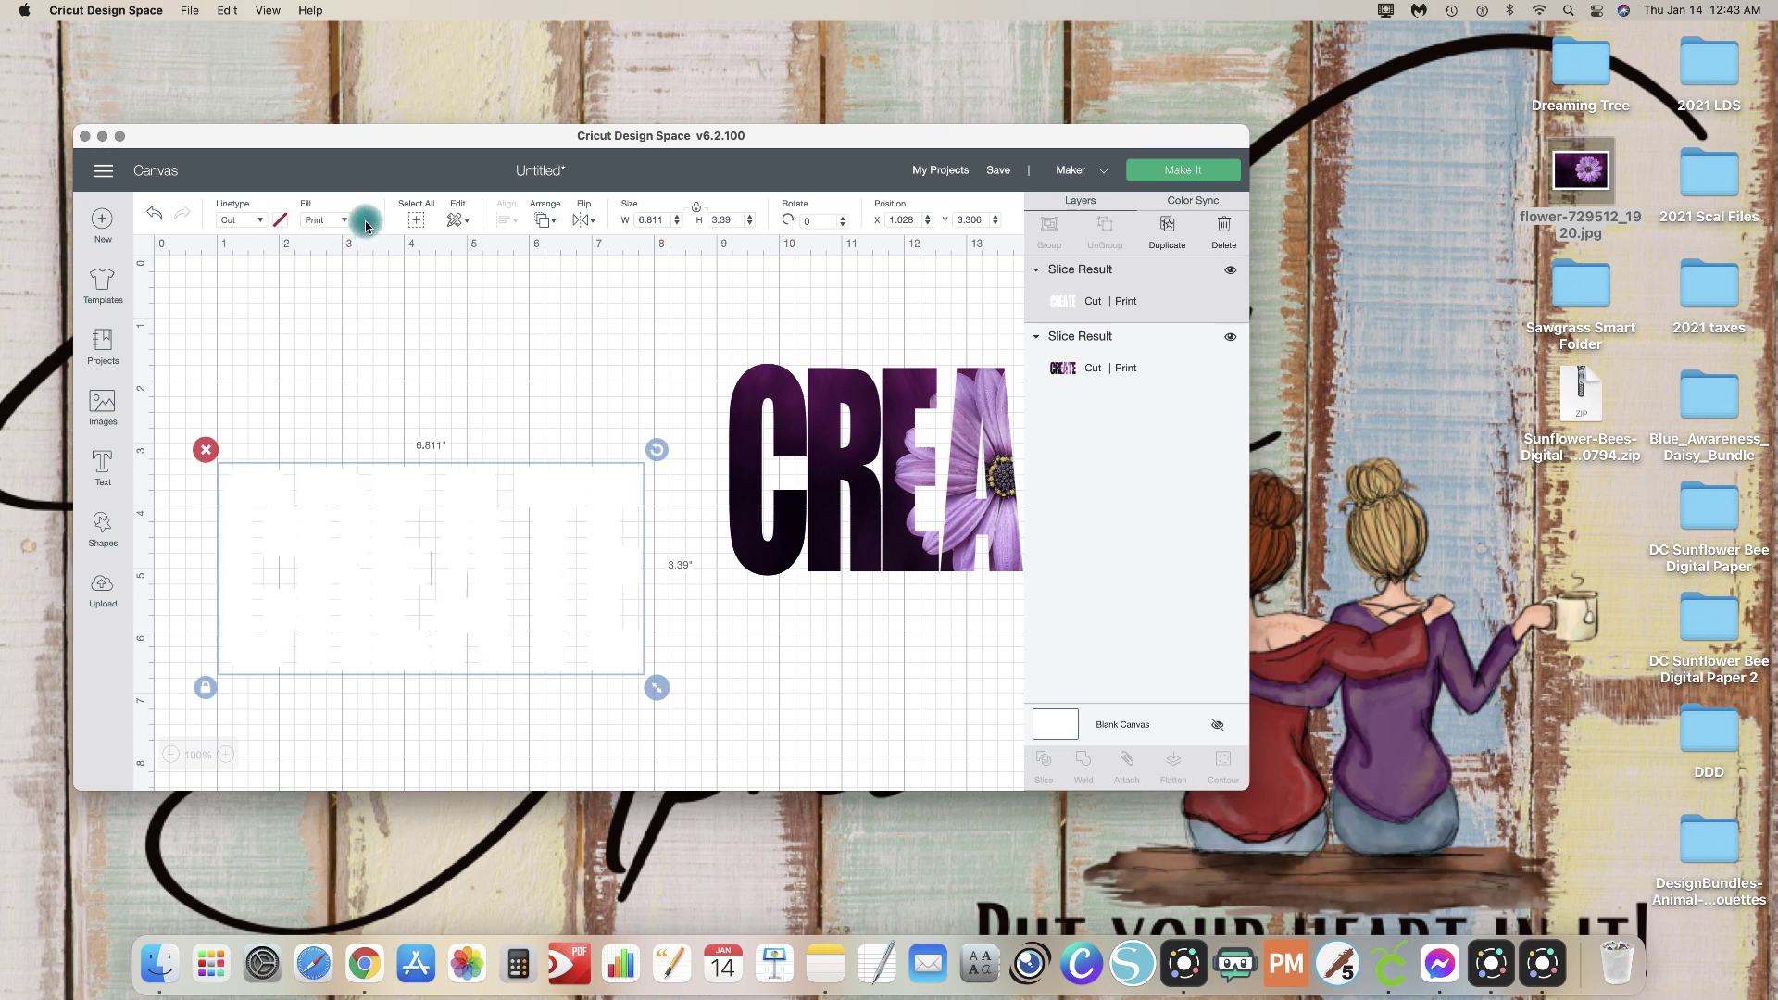
pyautogui.click(367, 223)
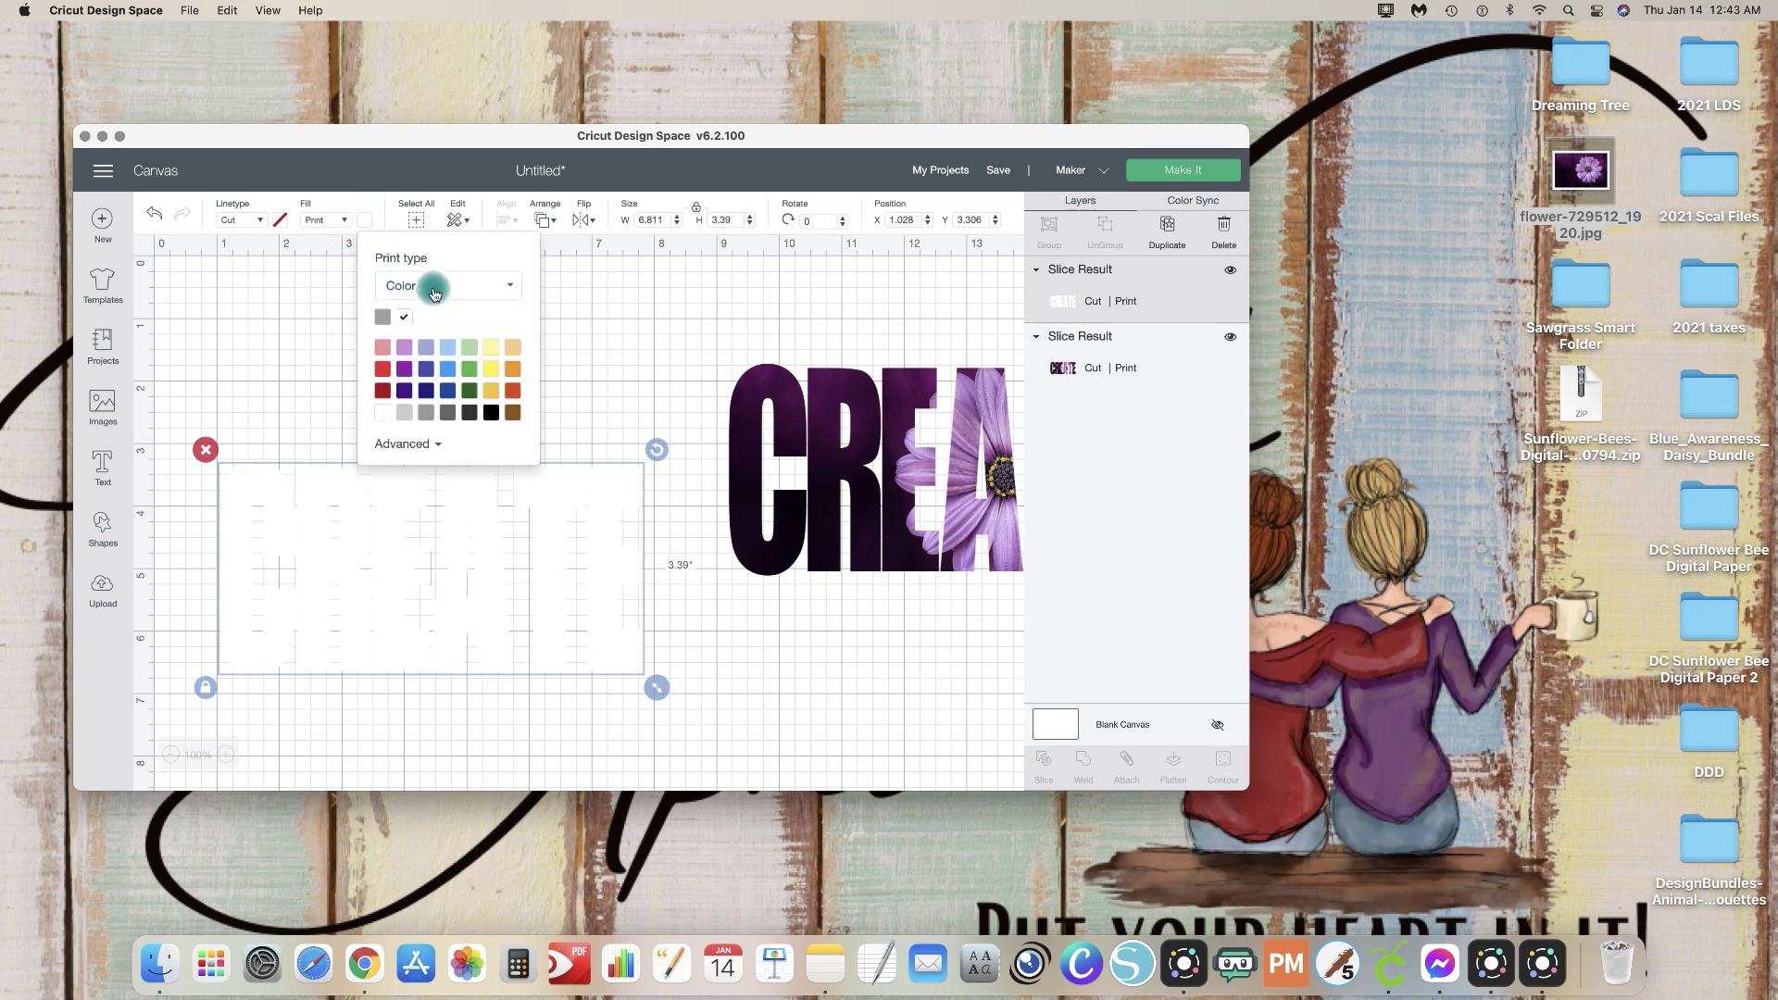
pyautogui.click(434, 291)
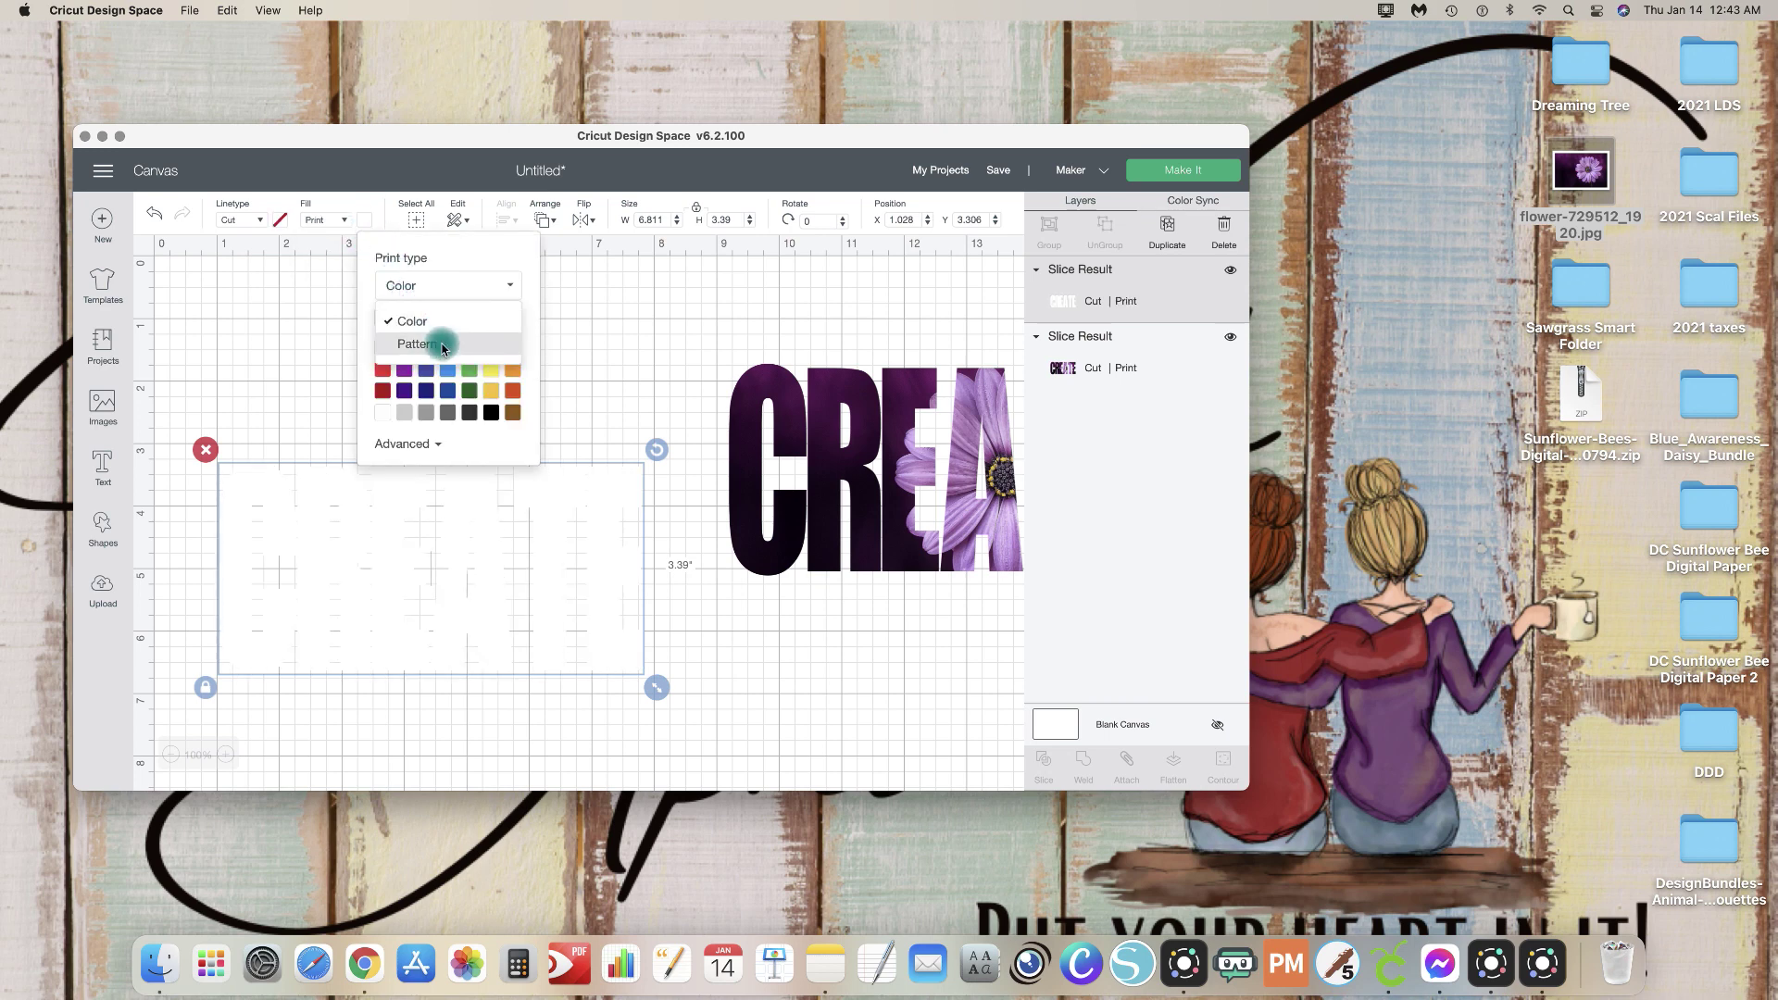
pyautogui.click(418, 344)
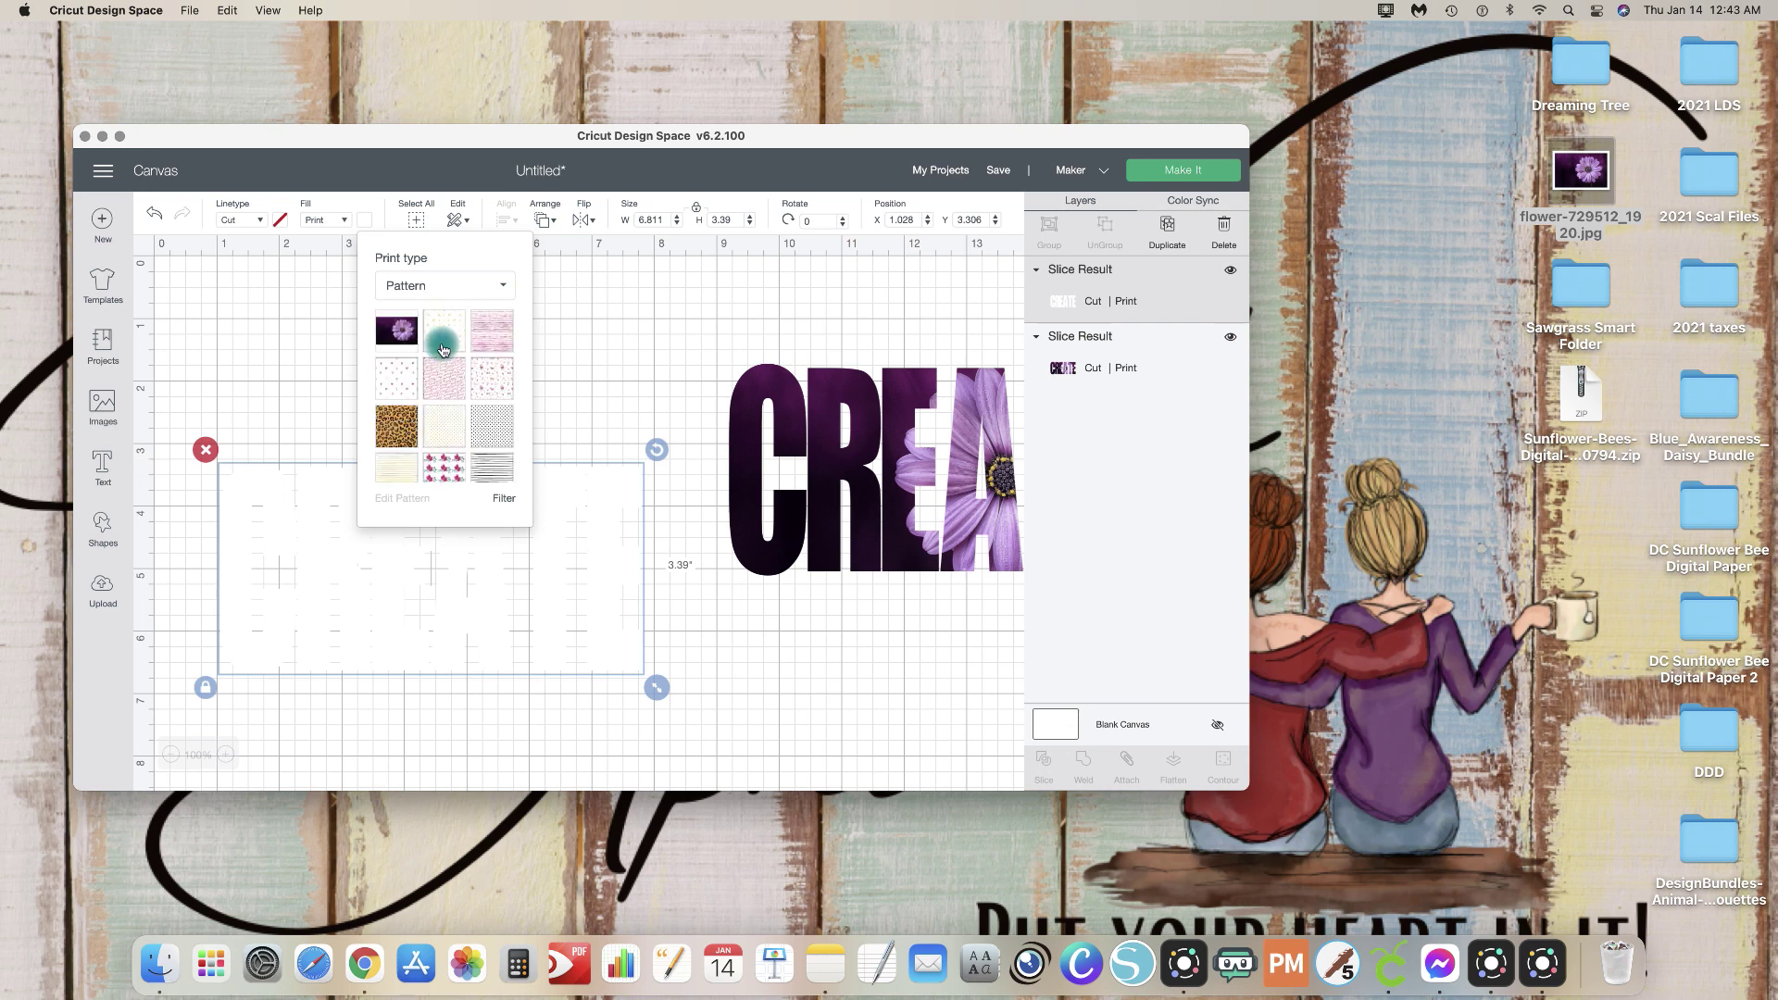
pyautogui.click(401, 335)
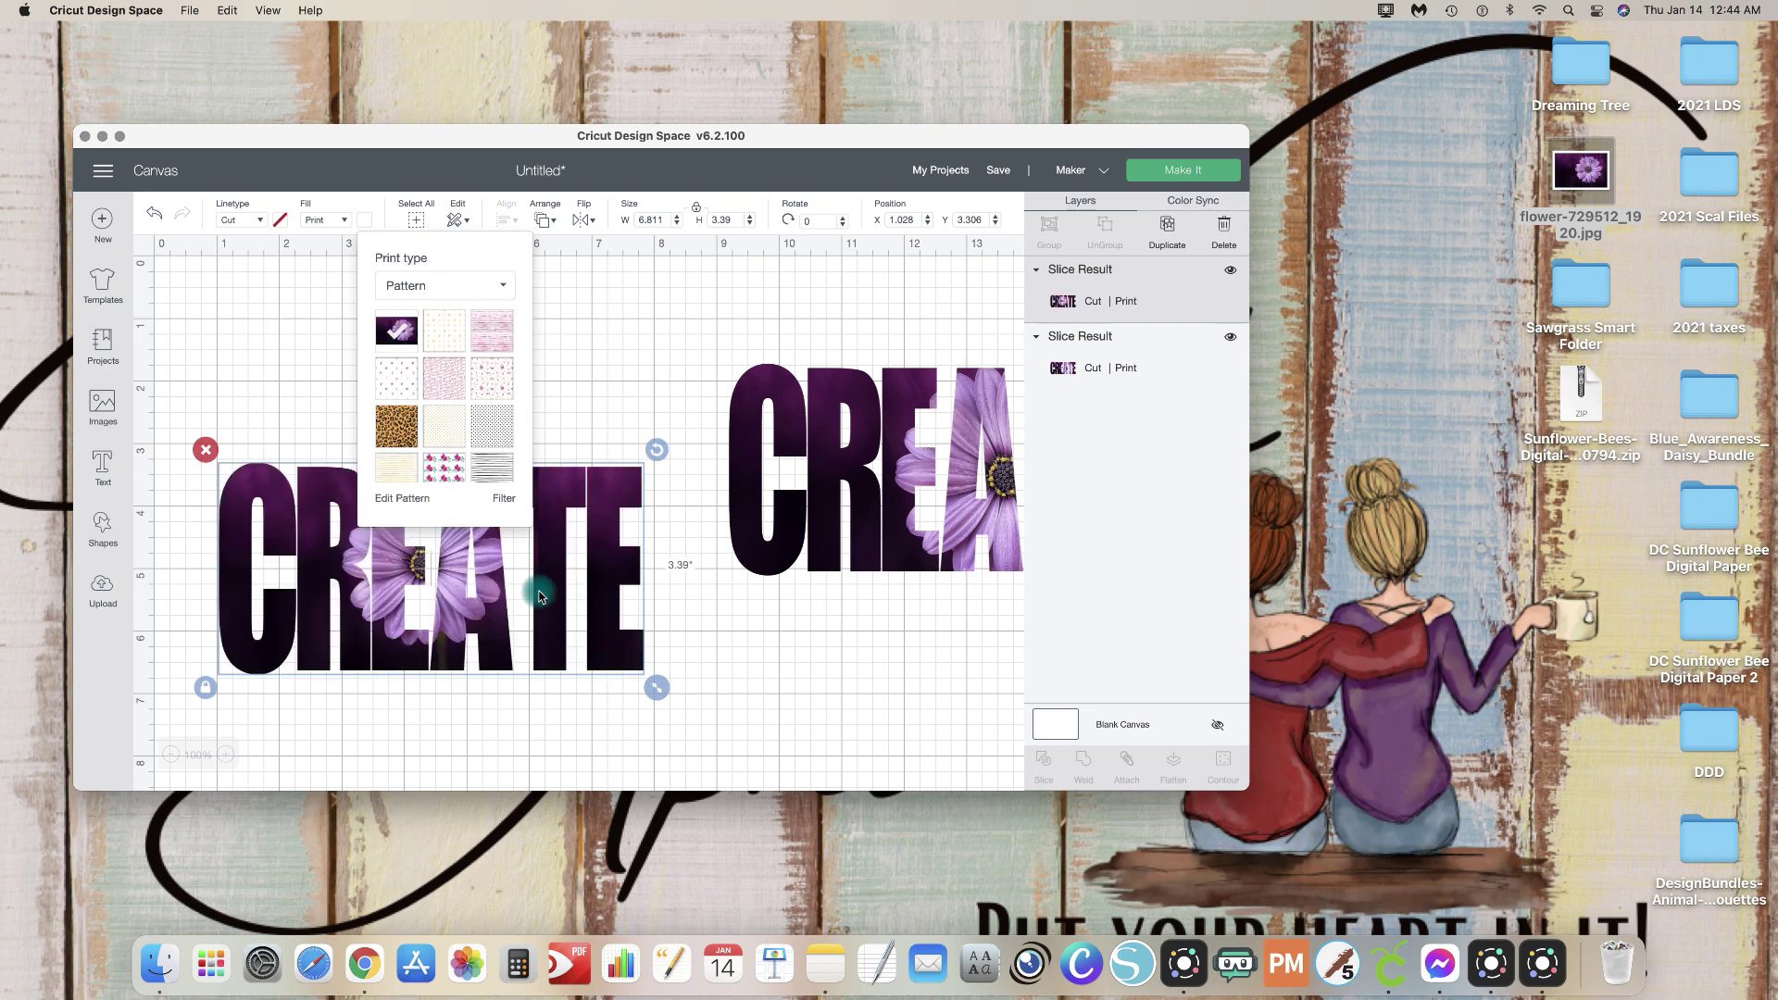
pyautogui.click(615, 405)
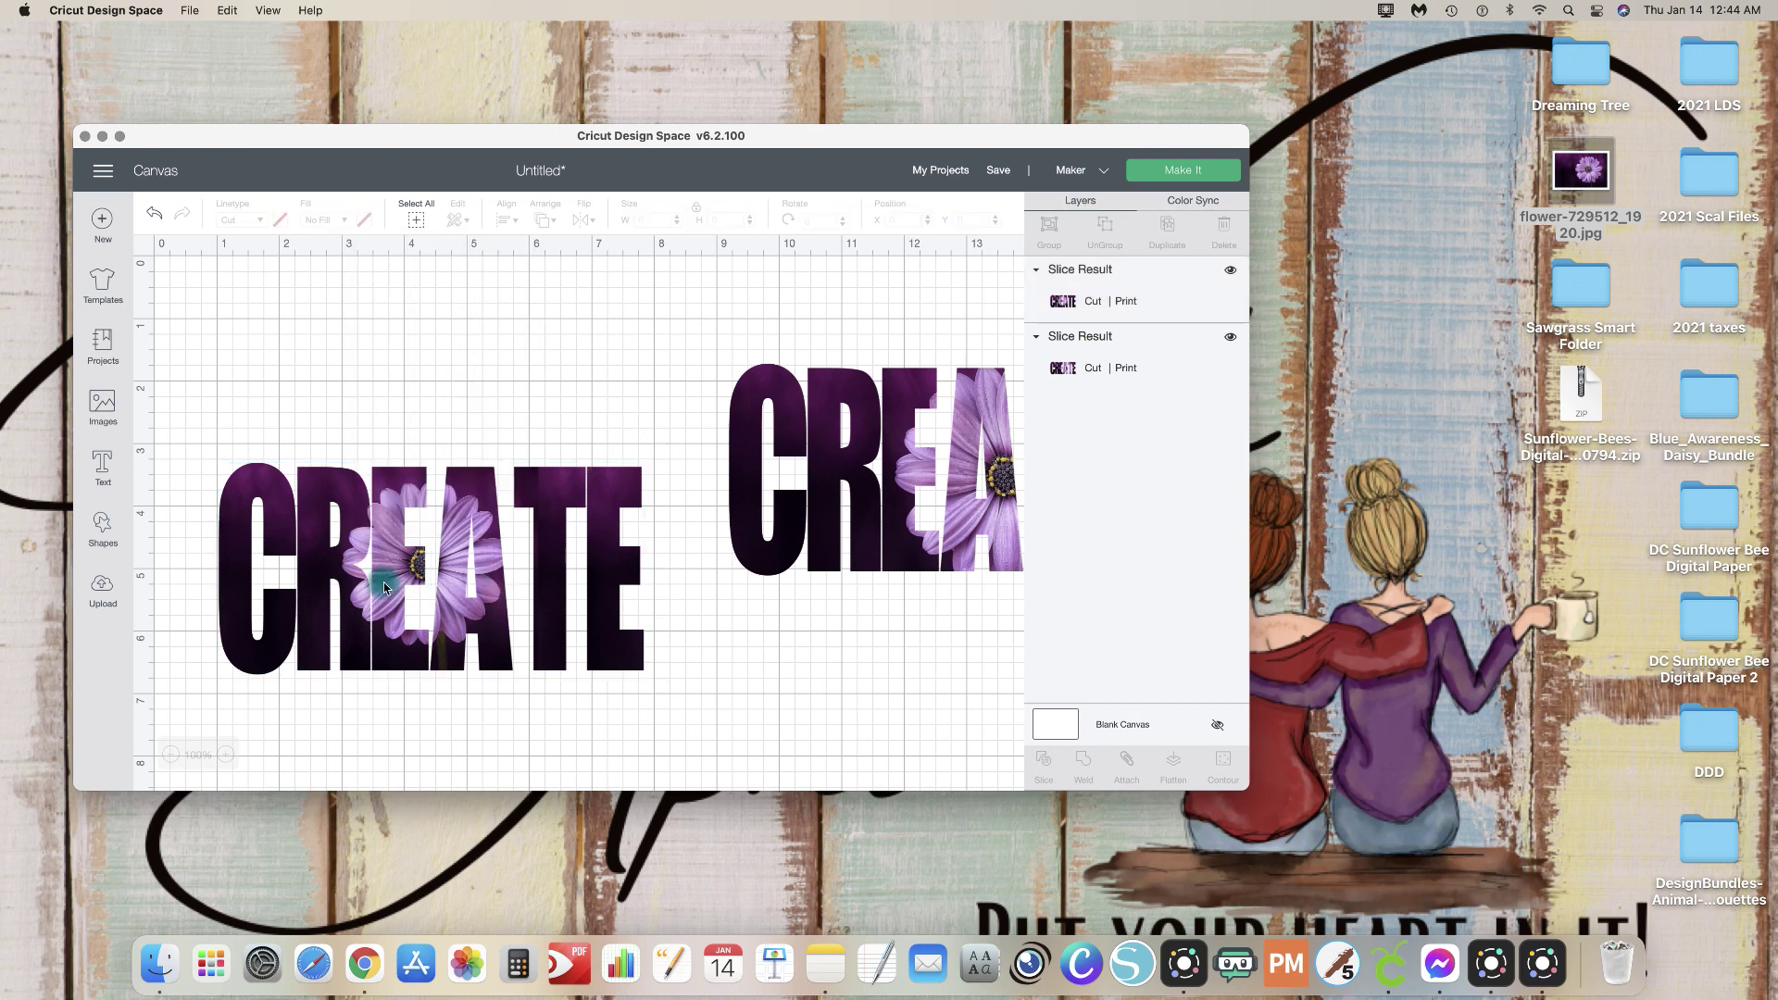
pyautogui.moveTo(942, 450); pyautogui.dragTo(727, 353)
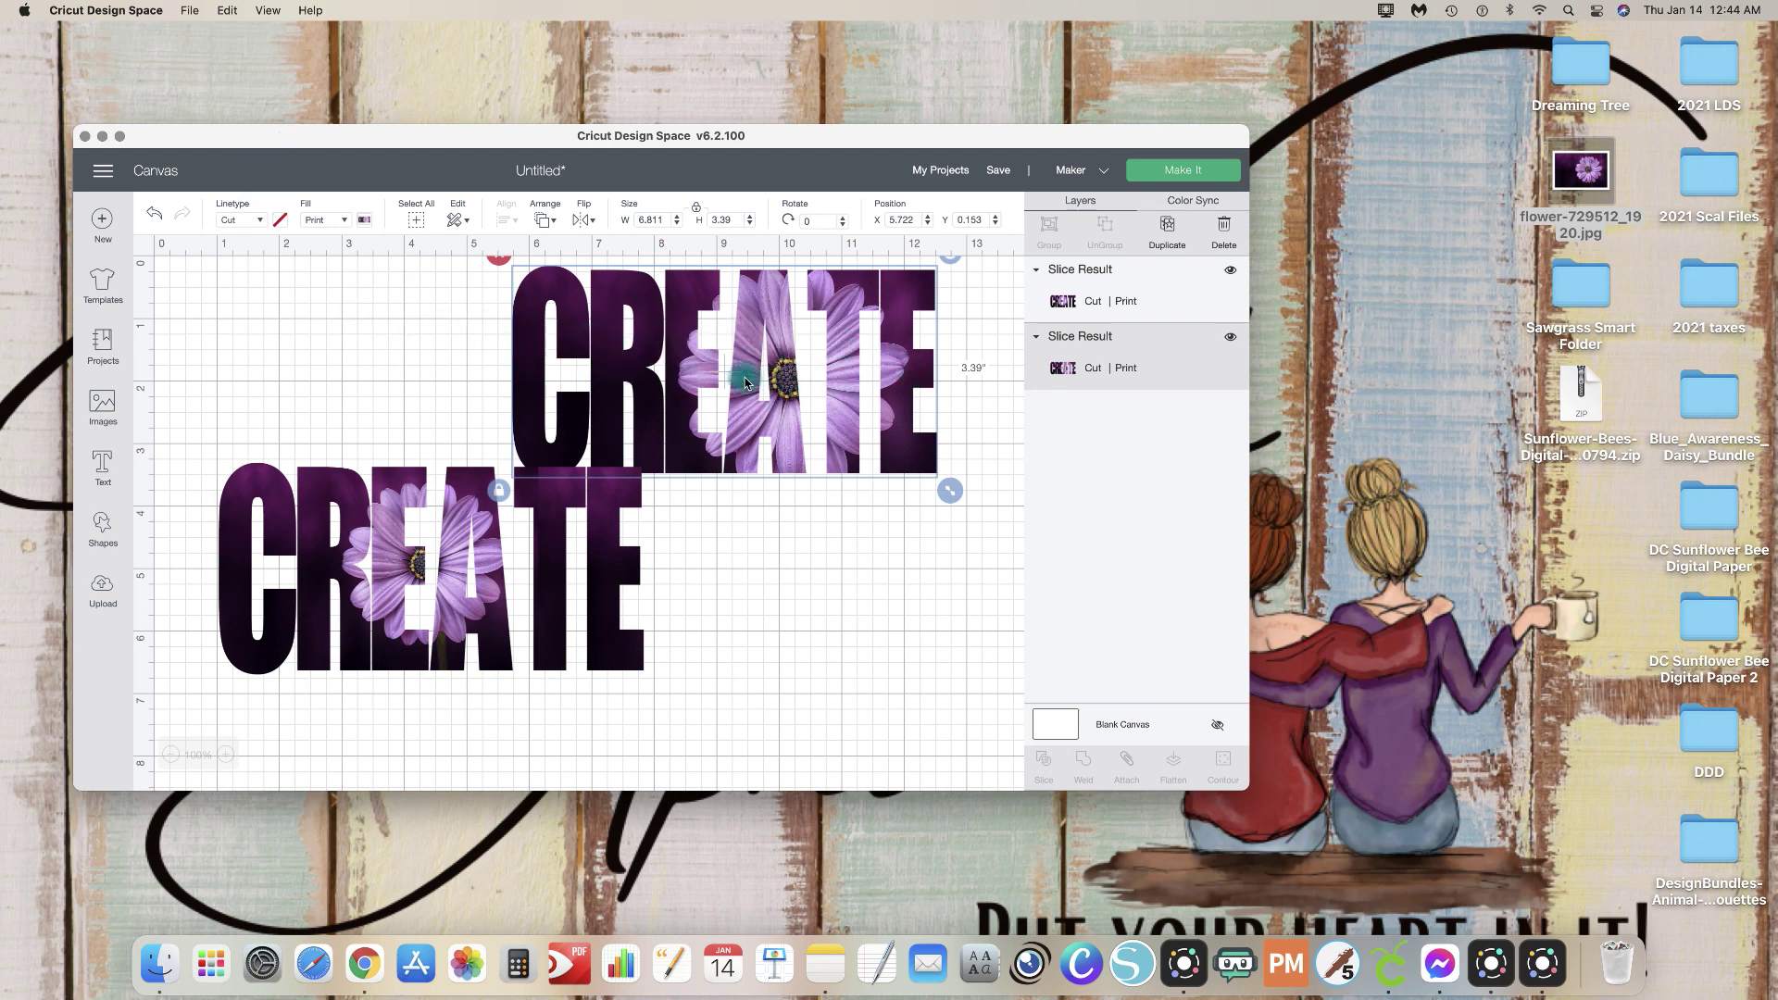
# Step: Try changing the sliced CREATE's print type from original artwork to a white color, and undo the change
pyautogui.click(367, 220)
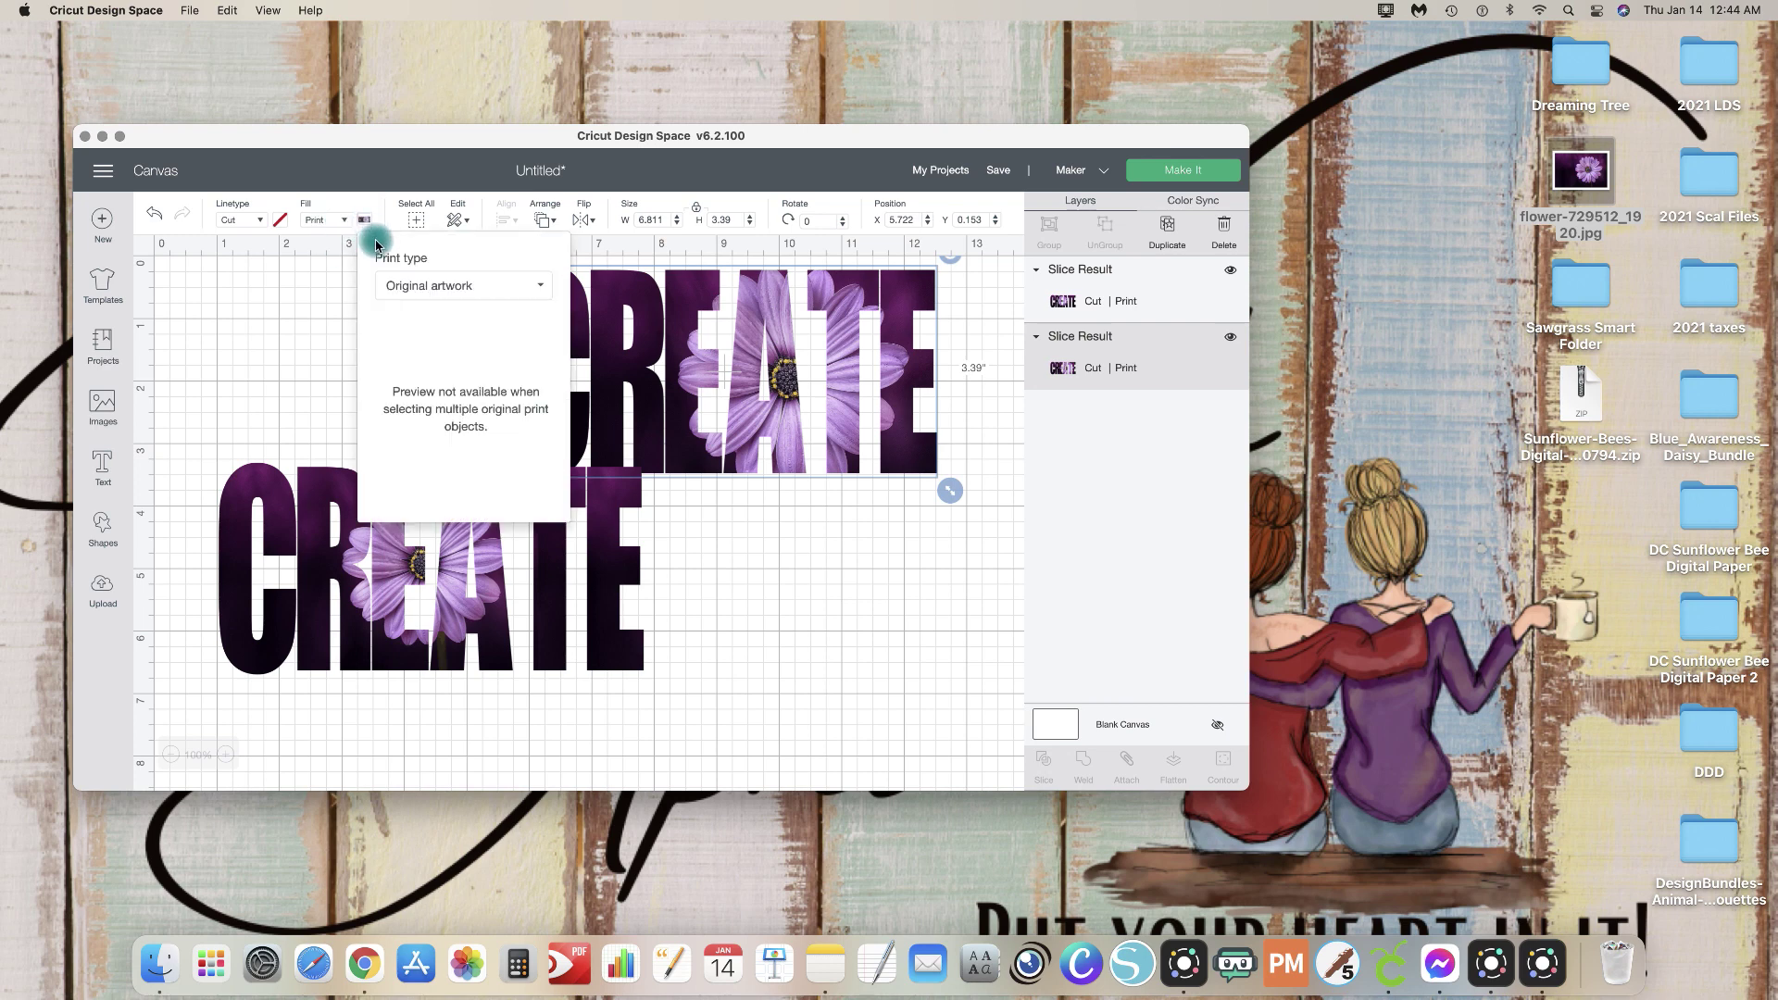
pyautogui.click(441, 302)
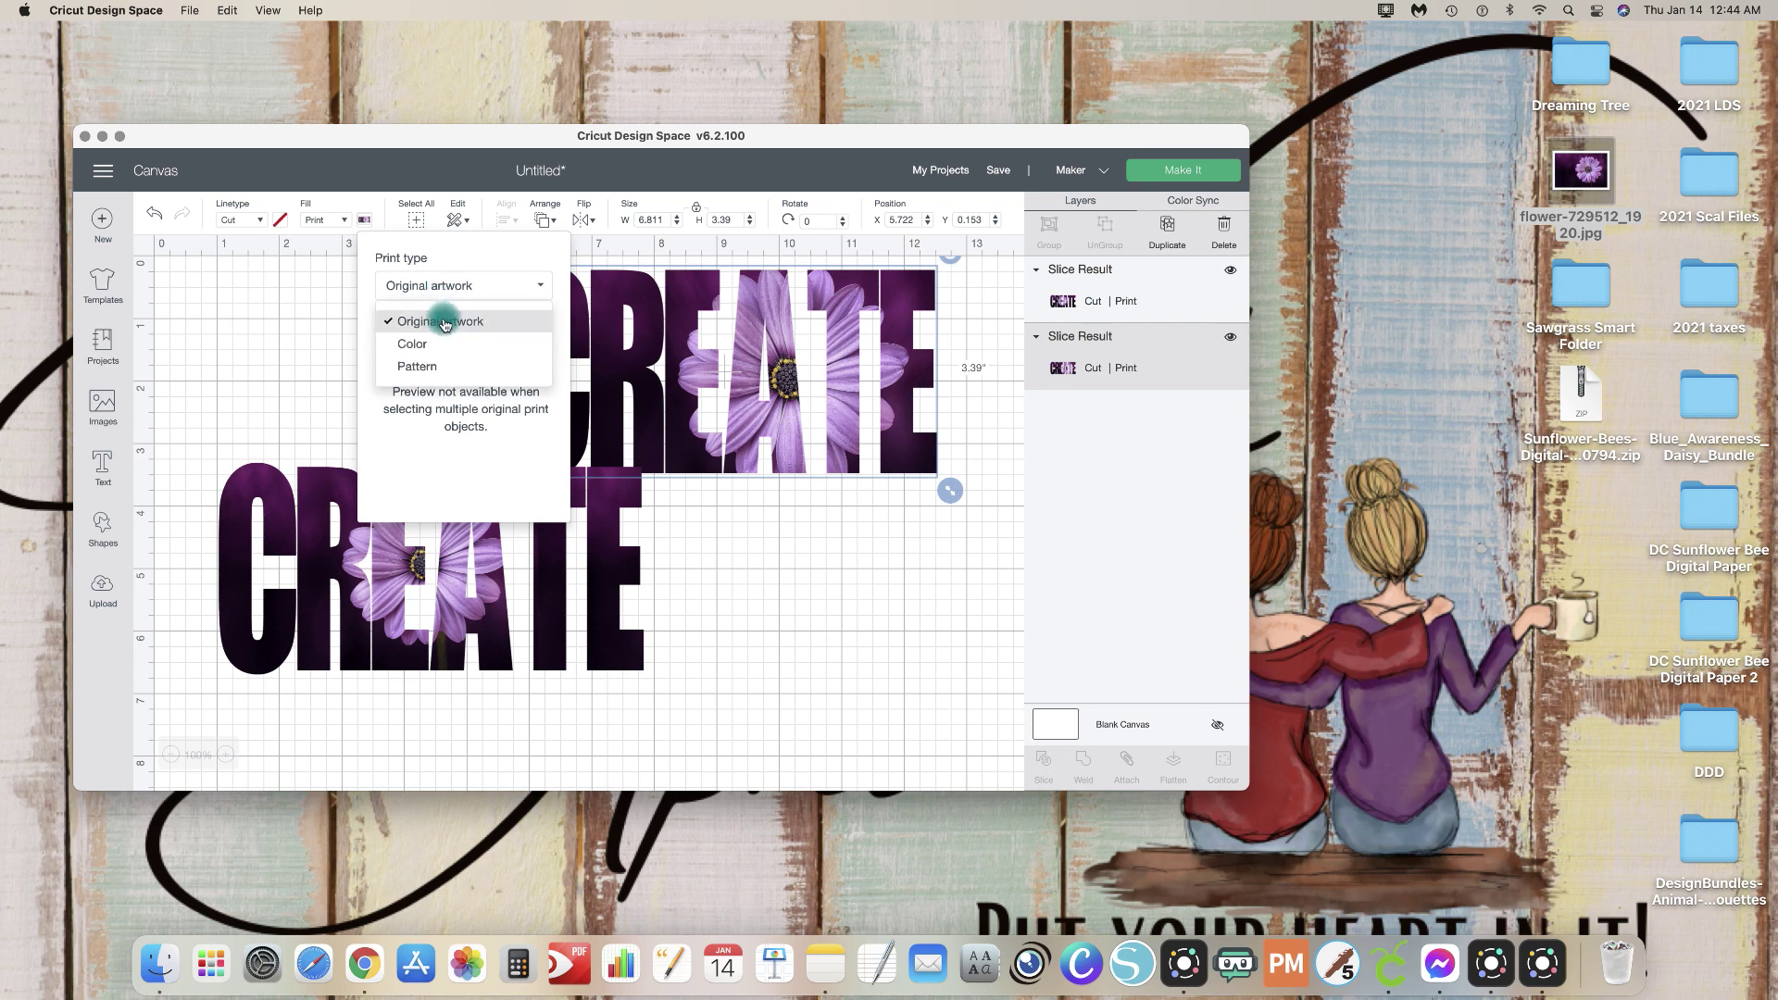
pyautogui.click(445, 322)
pyautogui.click(425, 285)
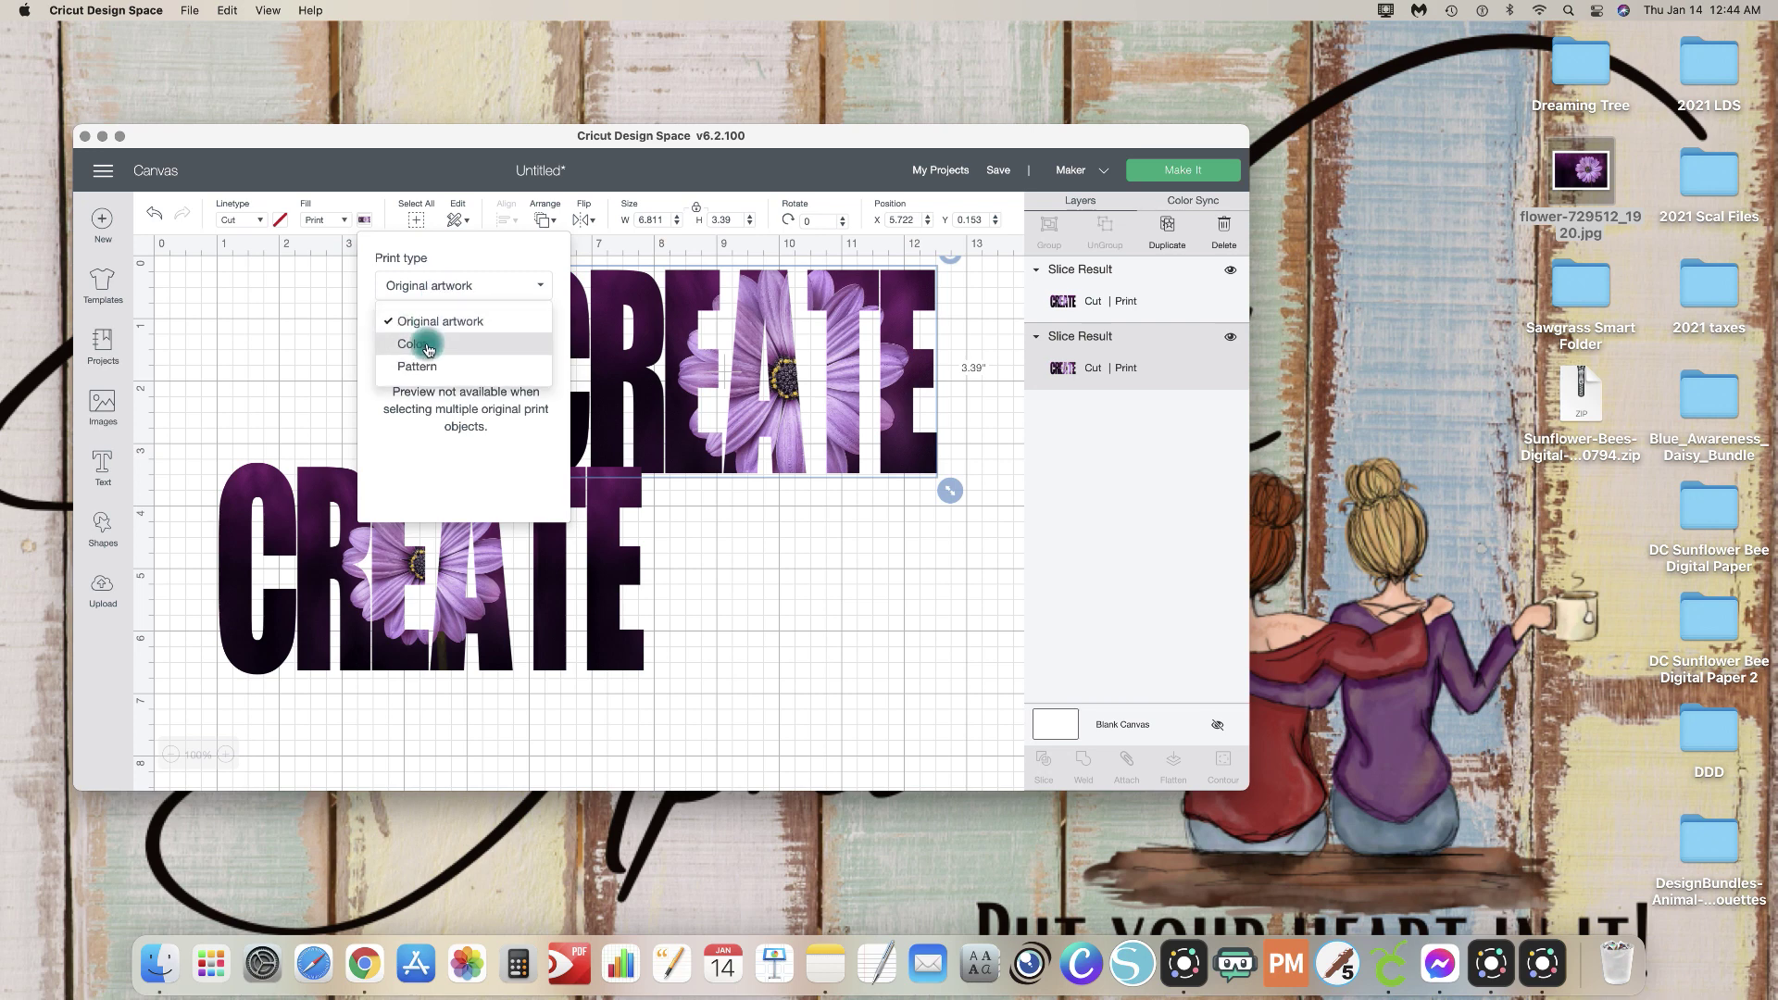
pyautogui.click(419, 344)
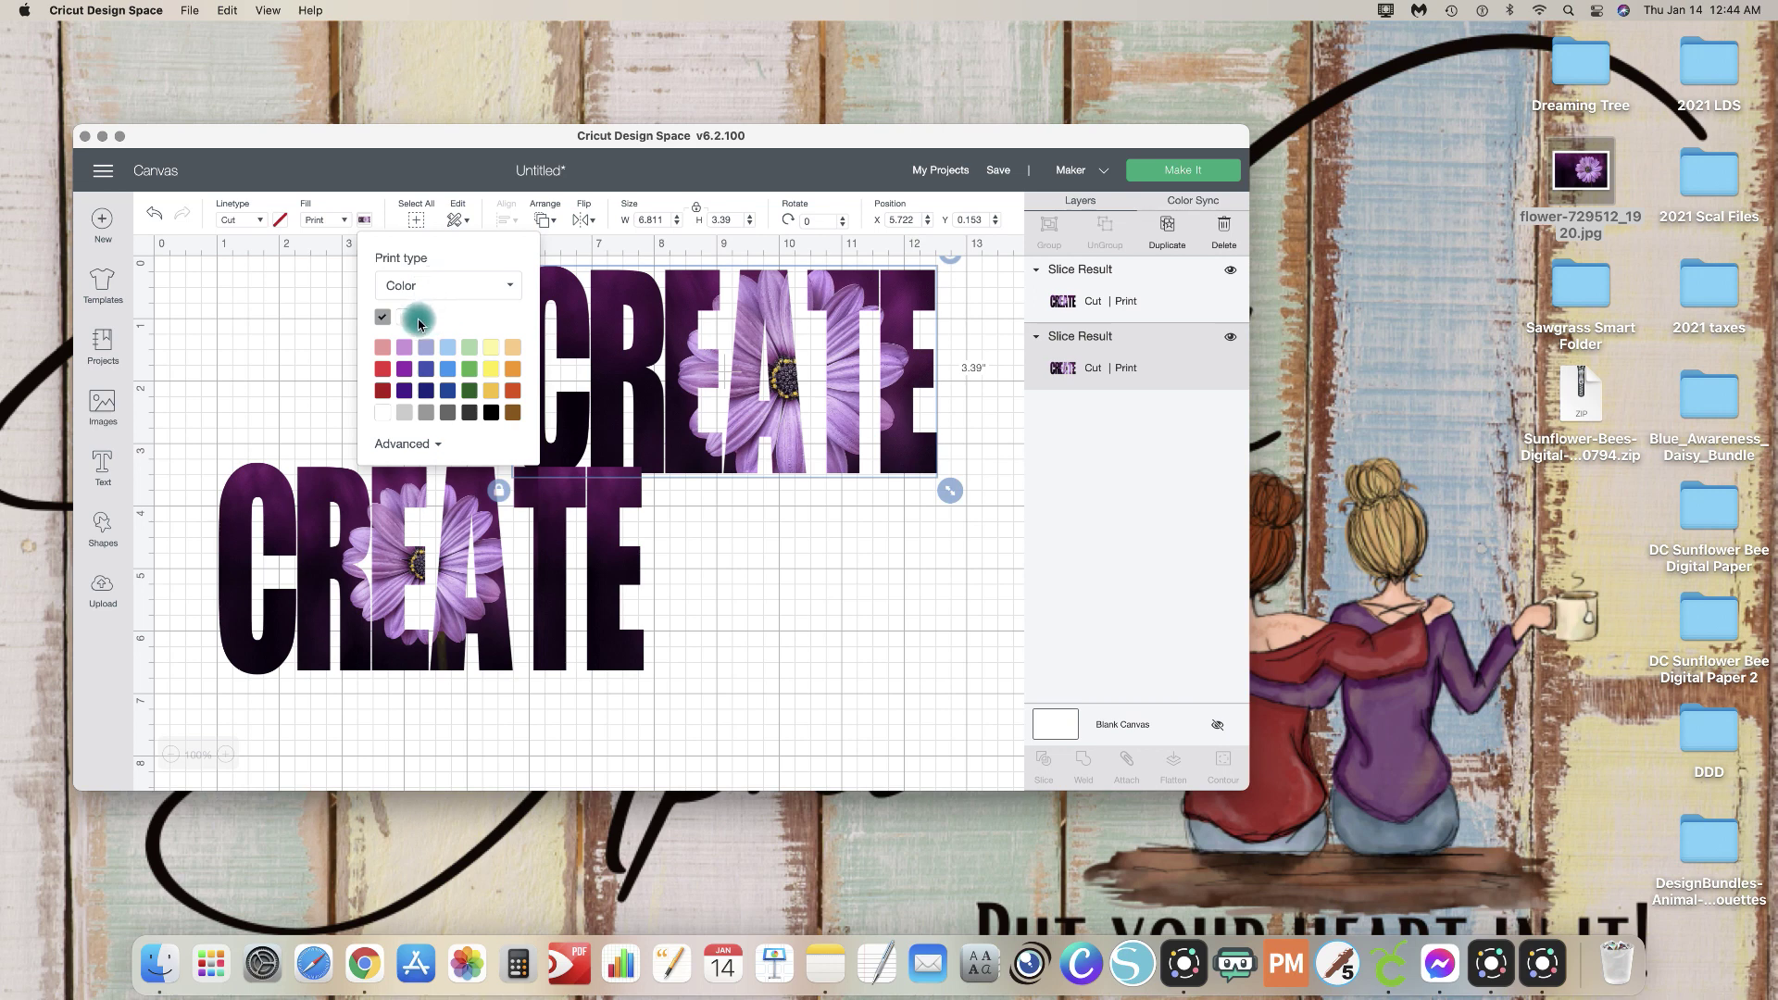
pyautogui.click(409, 320)
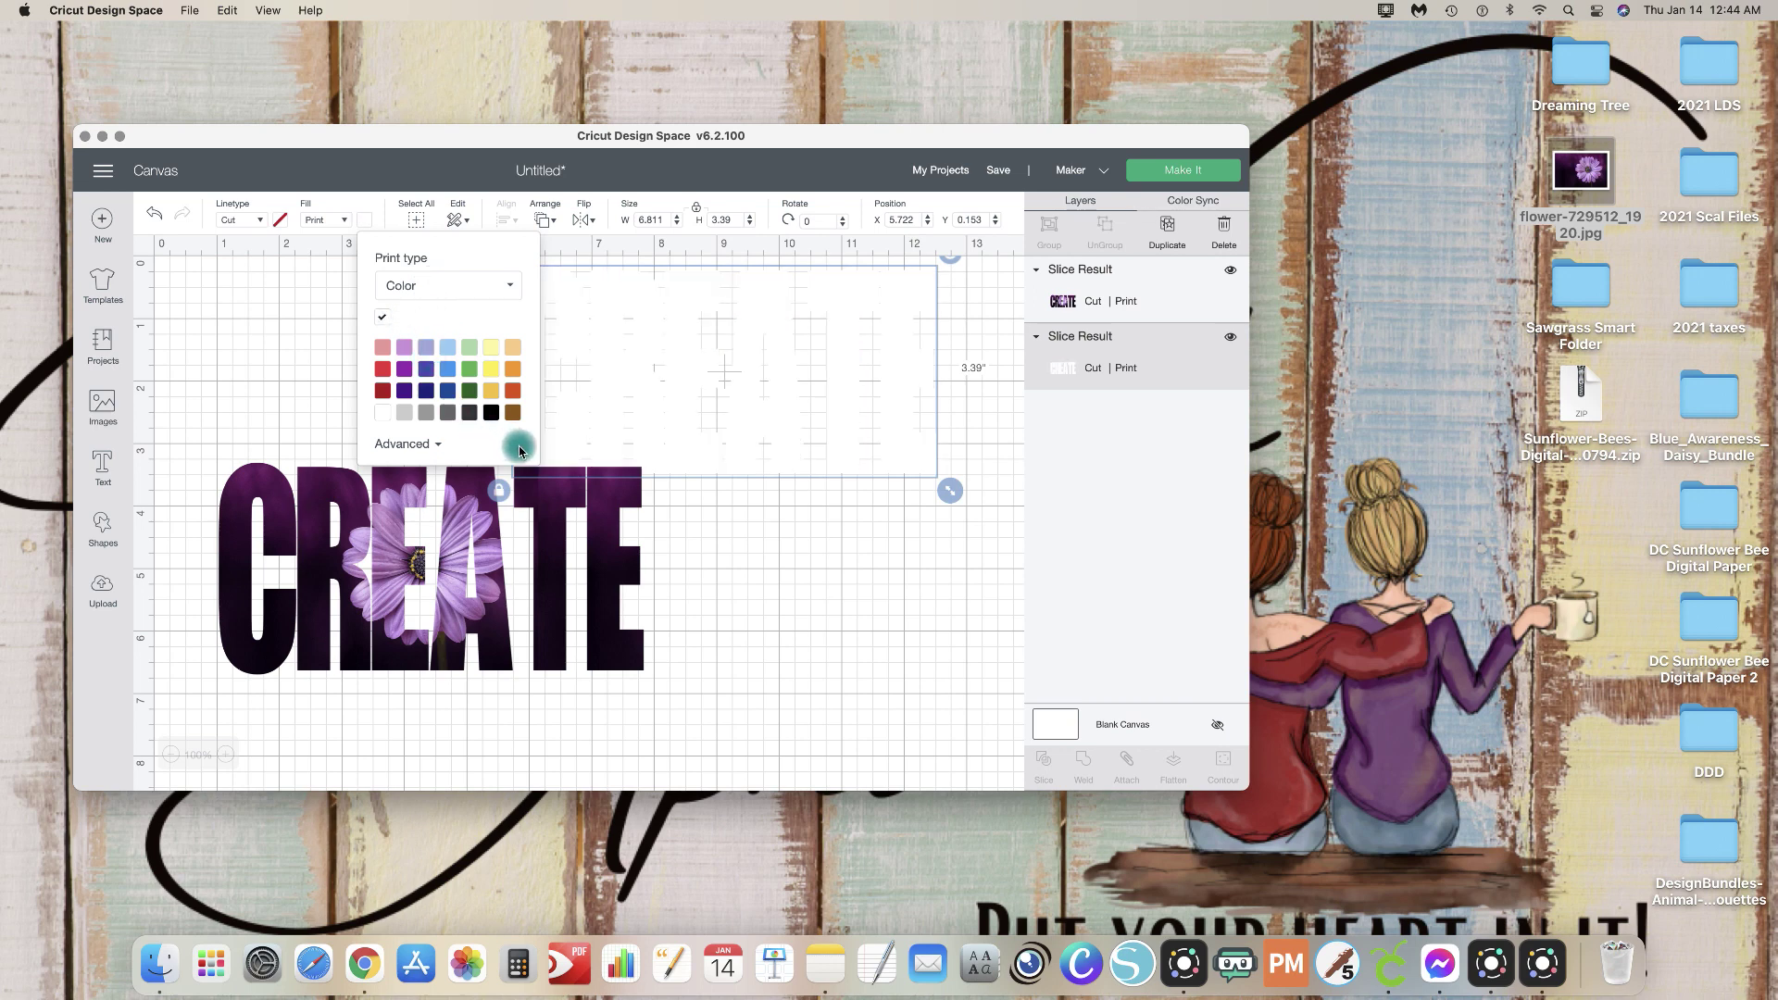
pyautogui.click(153, 215)
# Step: Compare the Color and Pattern print types for the pattern-filled CREATE, ending on the purple flower pattern
pyautogui.click(417, 516)
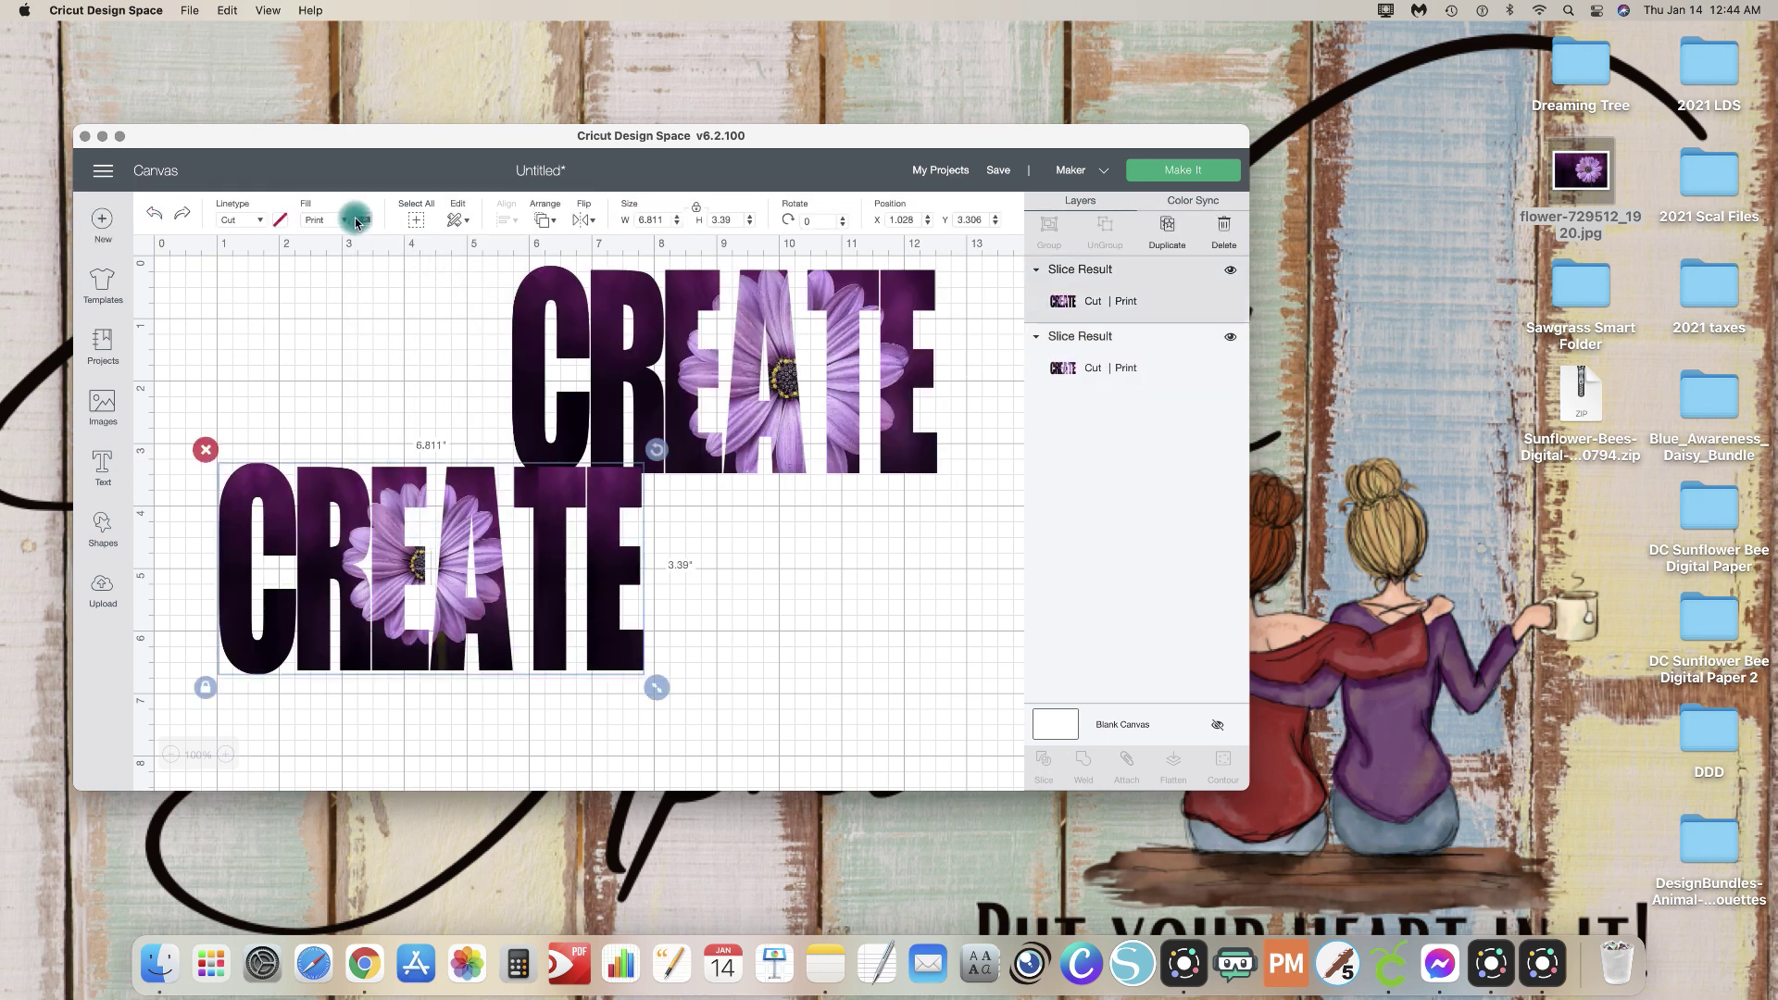
pyautogui.click(356, 222)
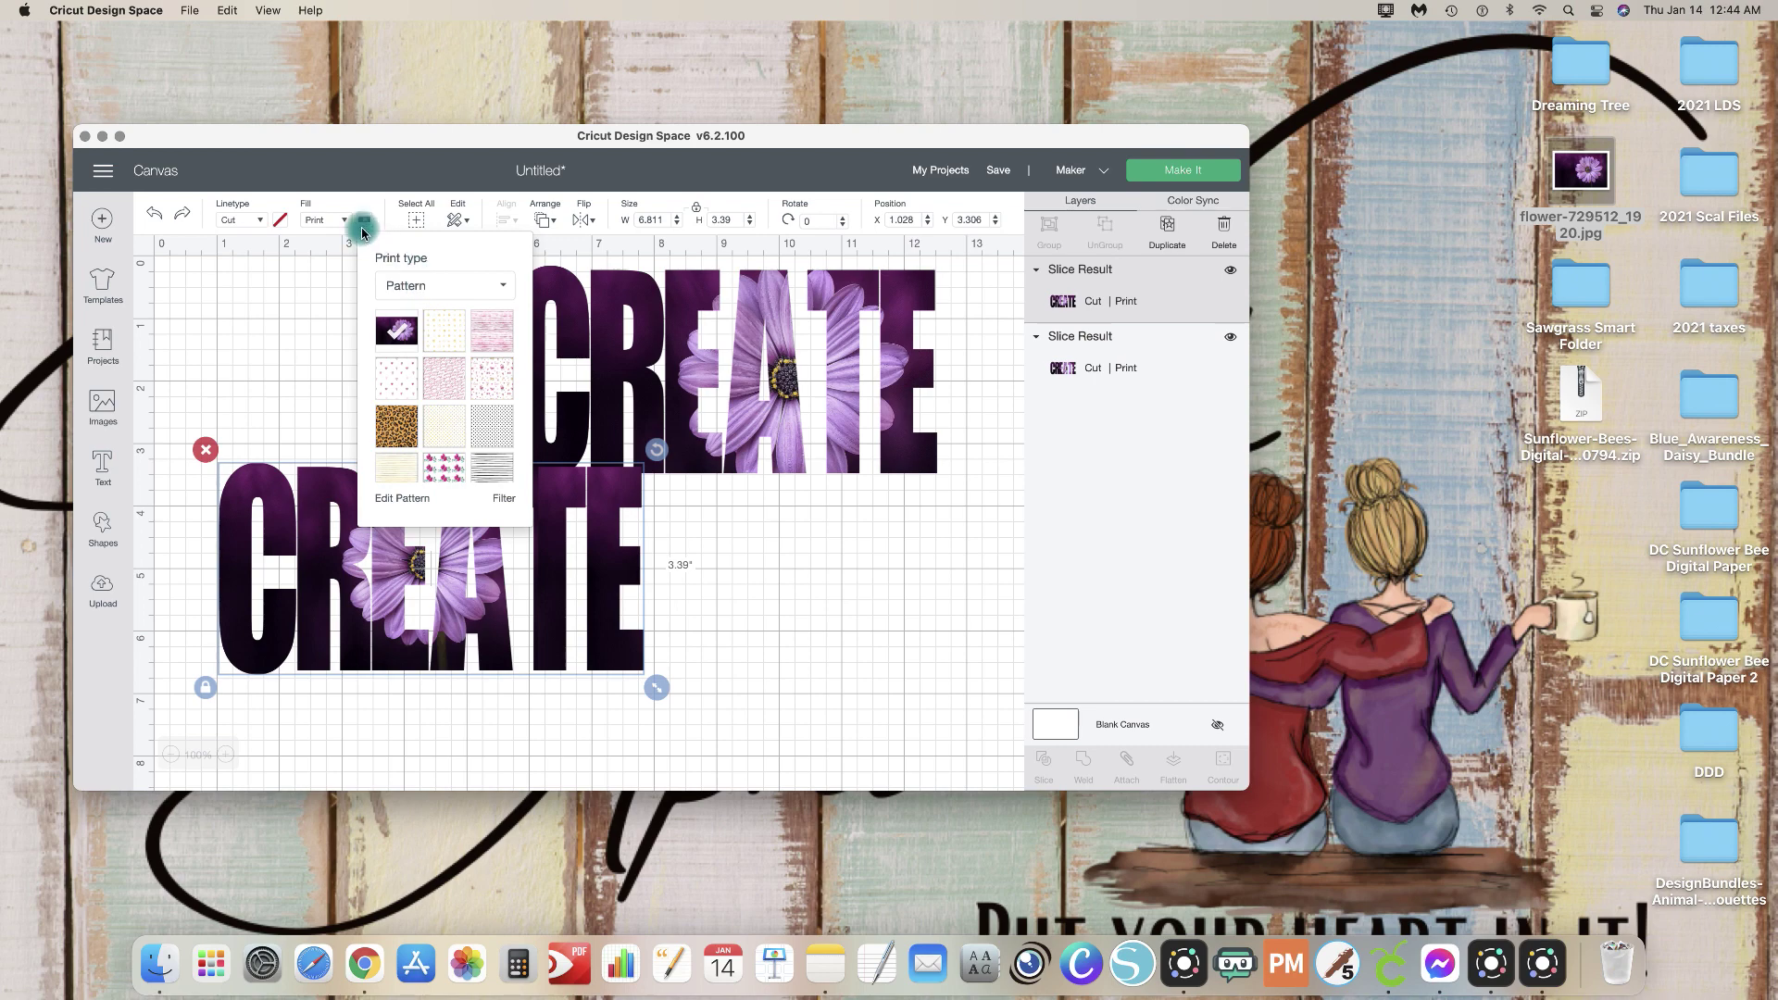
pyautogui.click(423, 282)
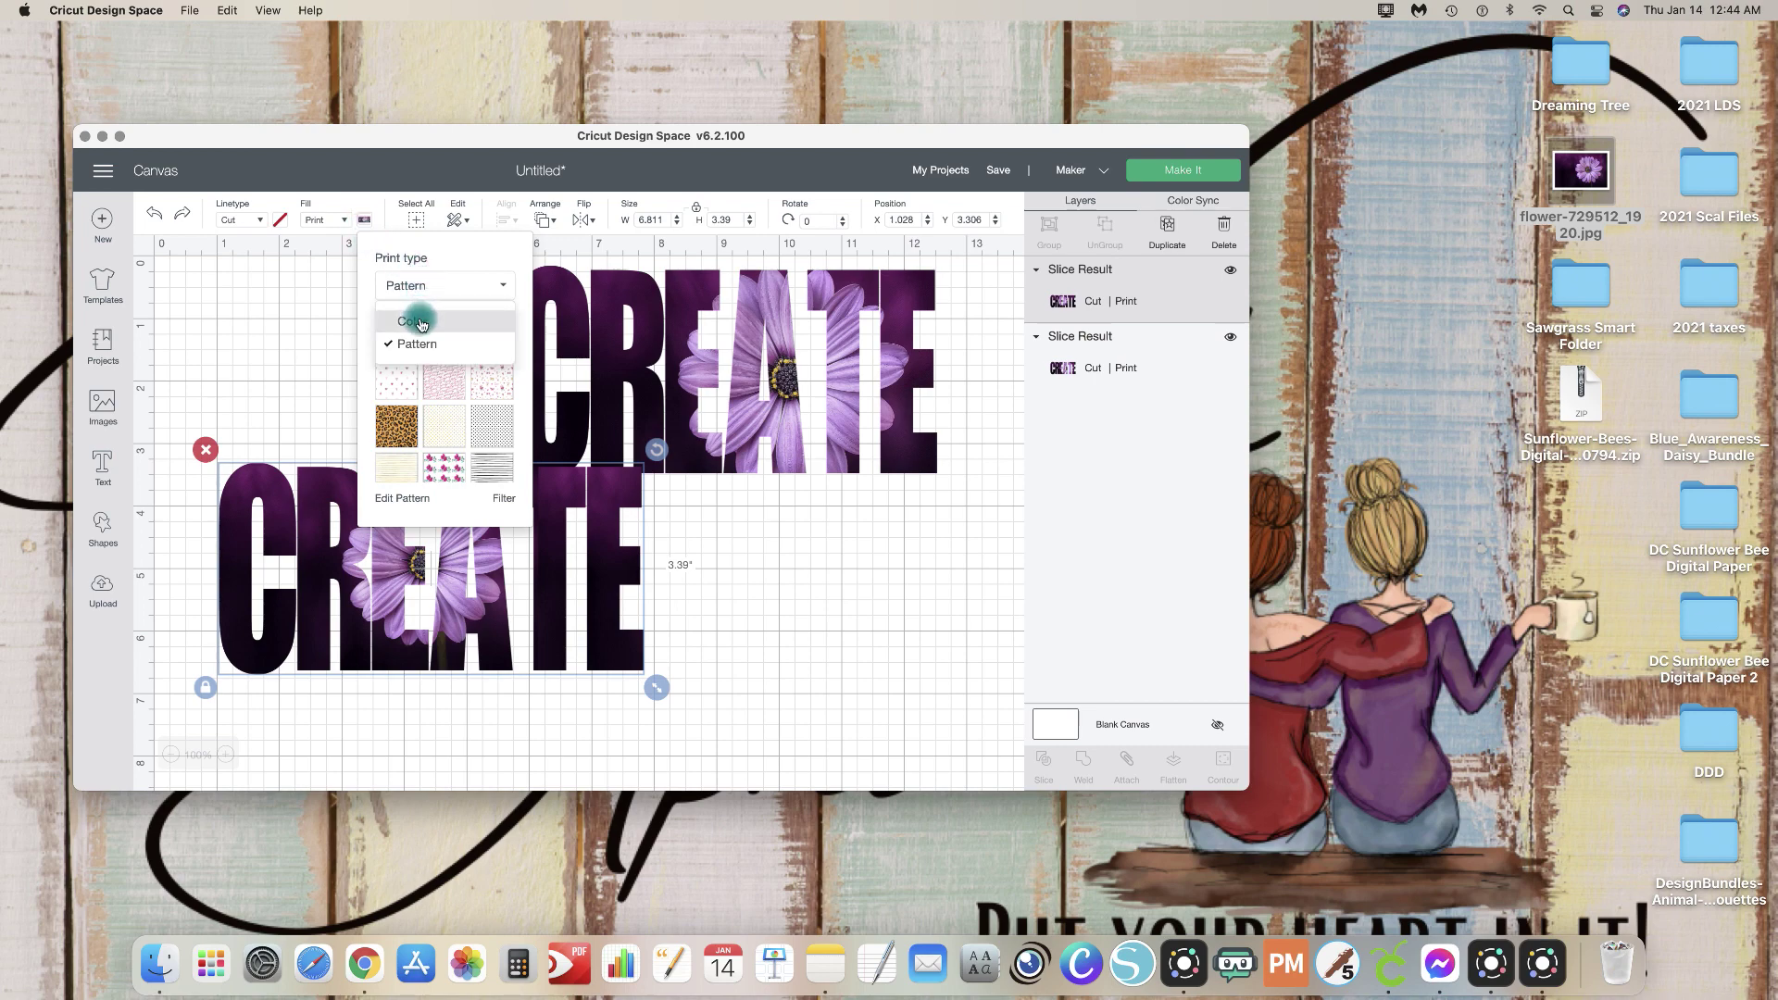
pyautogui.click(422, 323)
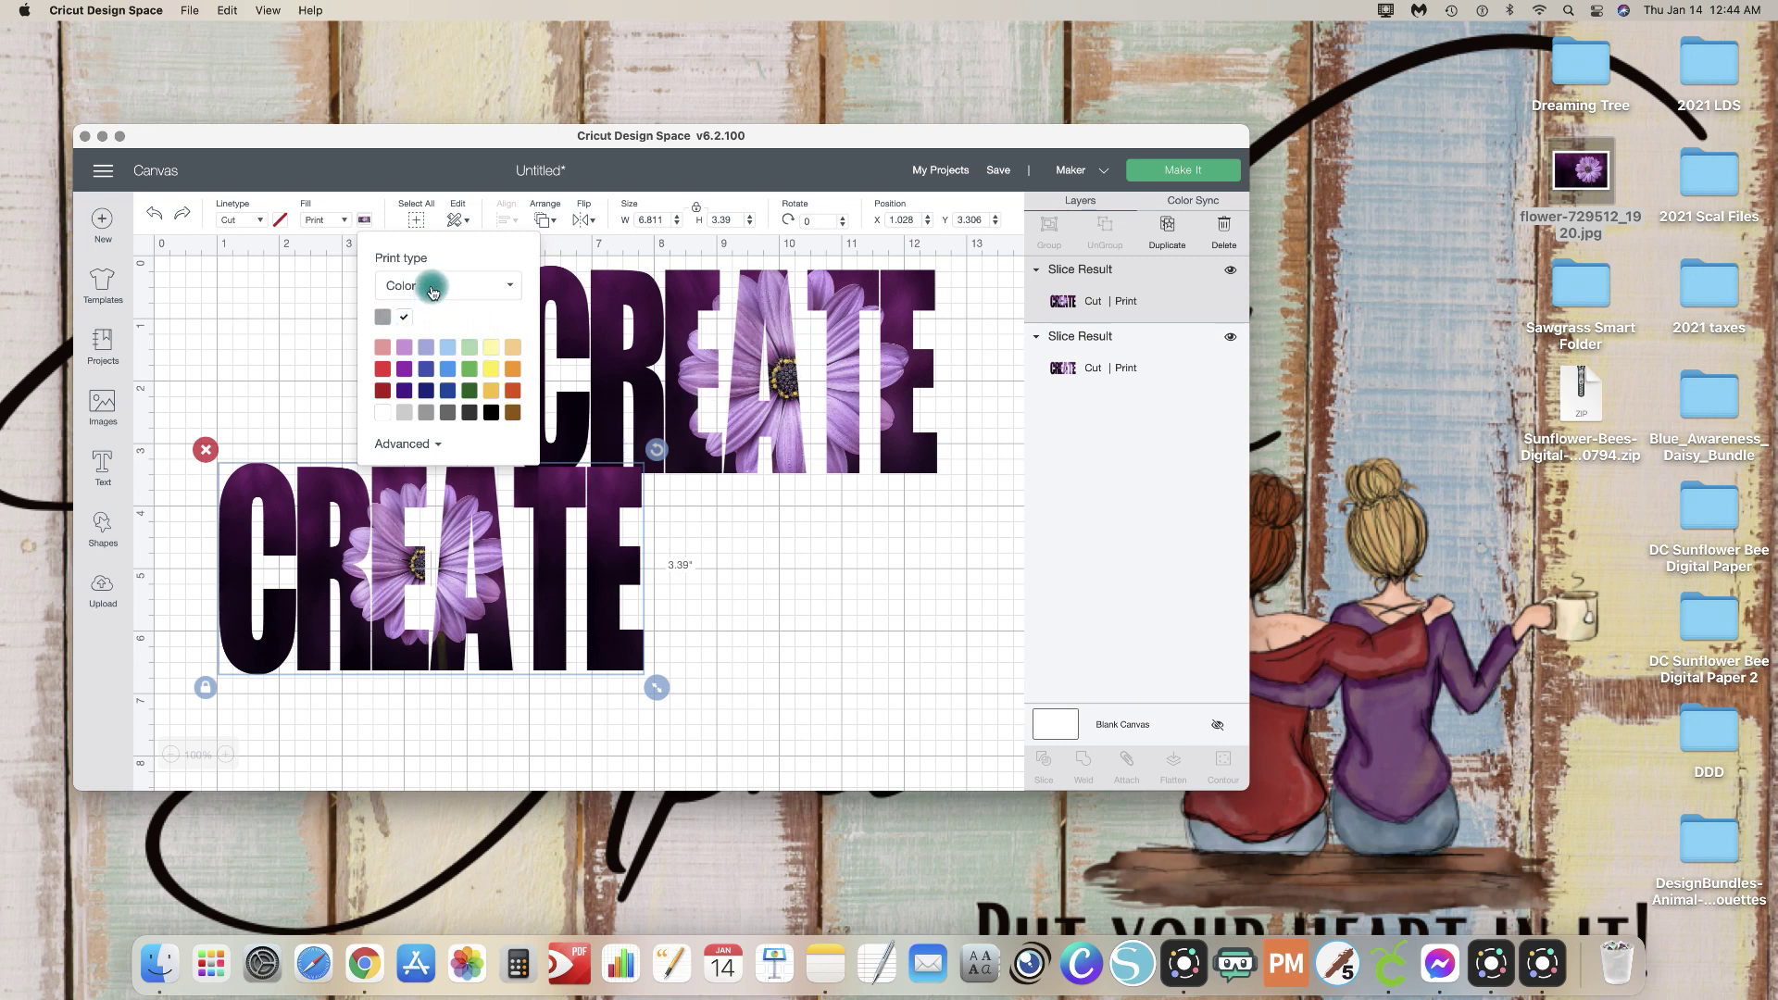
pyautogui.click(429, 285)
pyautogui.click(364, 220)
pyautogui.click(364, 220)
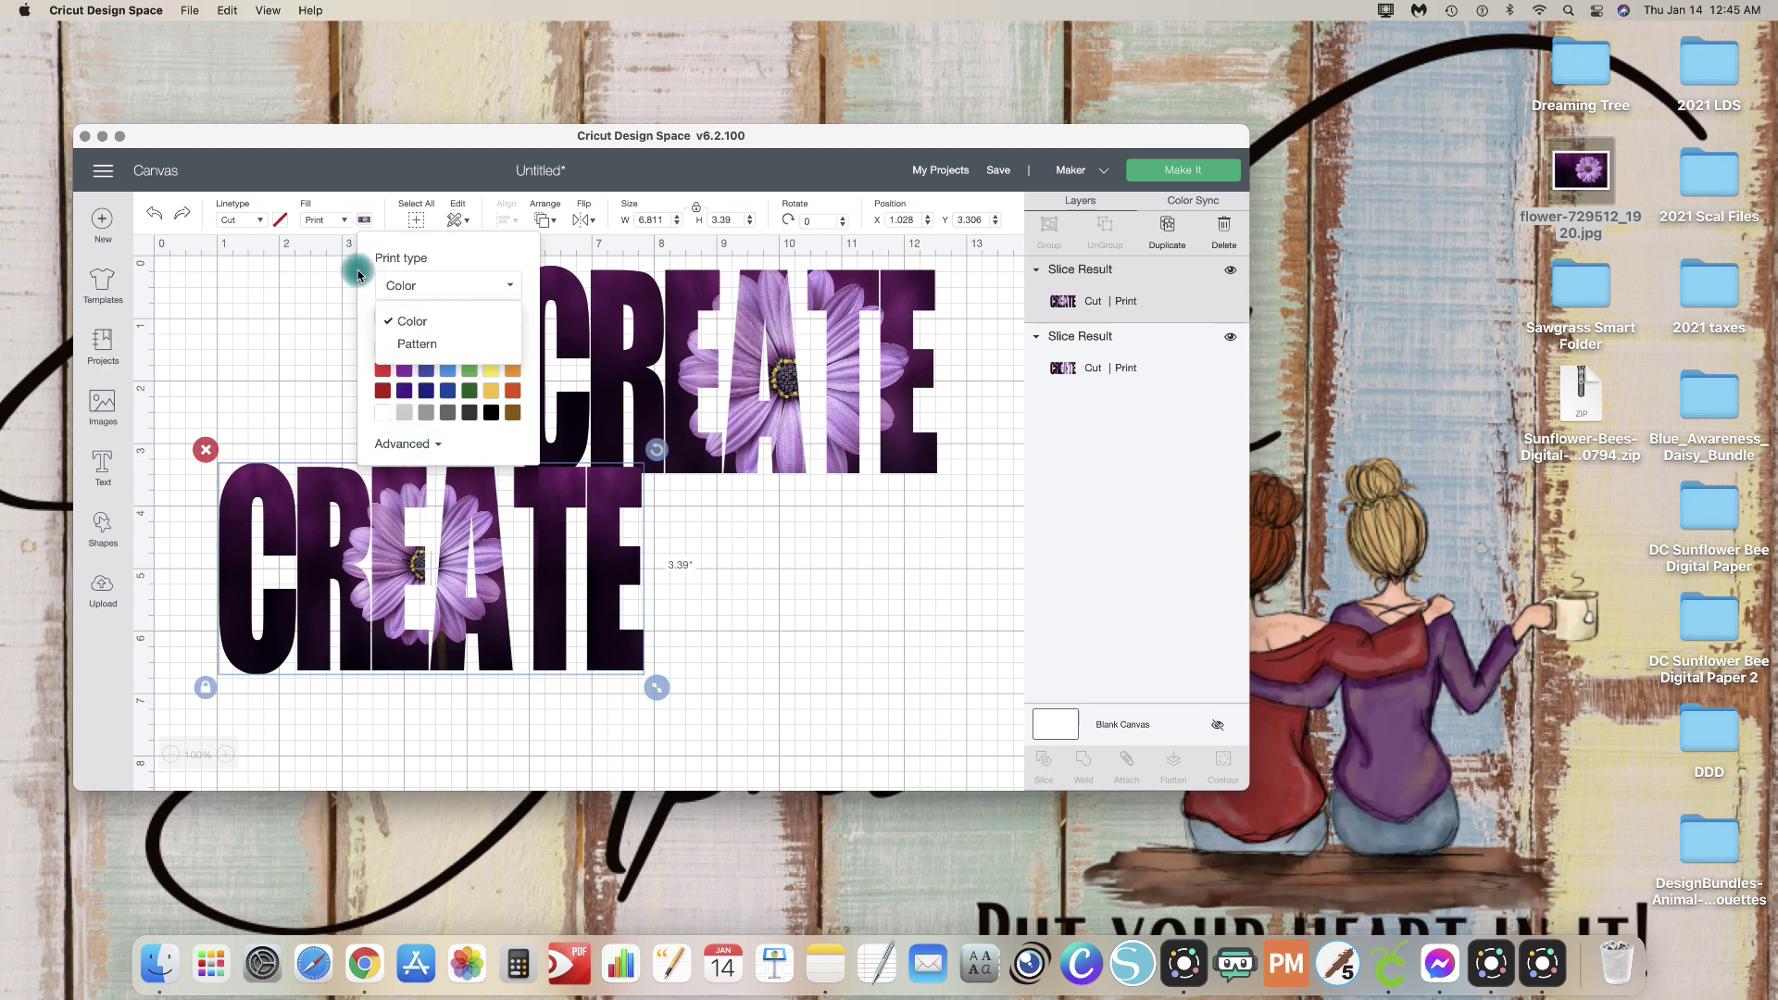
pyautogui.click(414, 345)
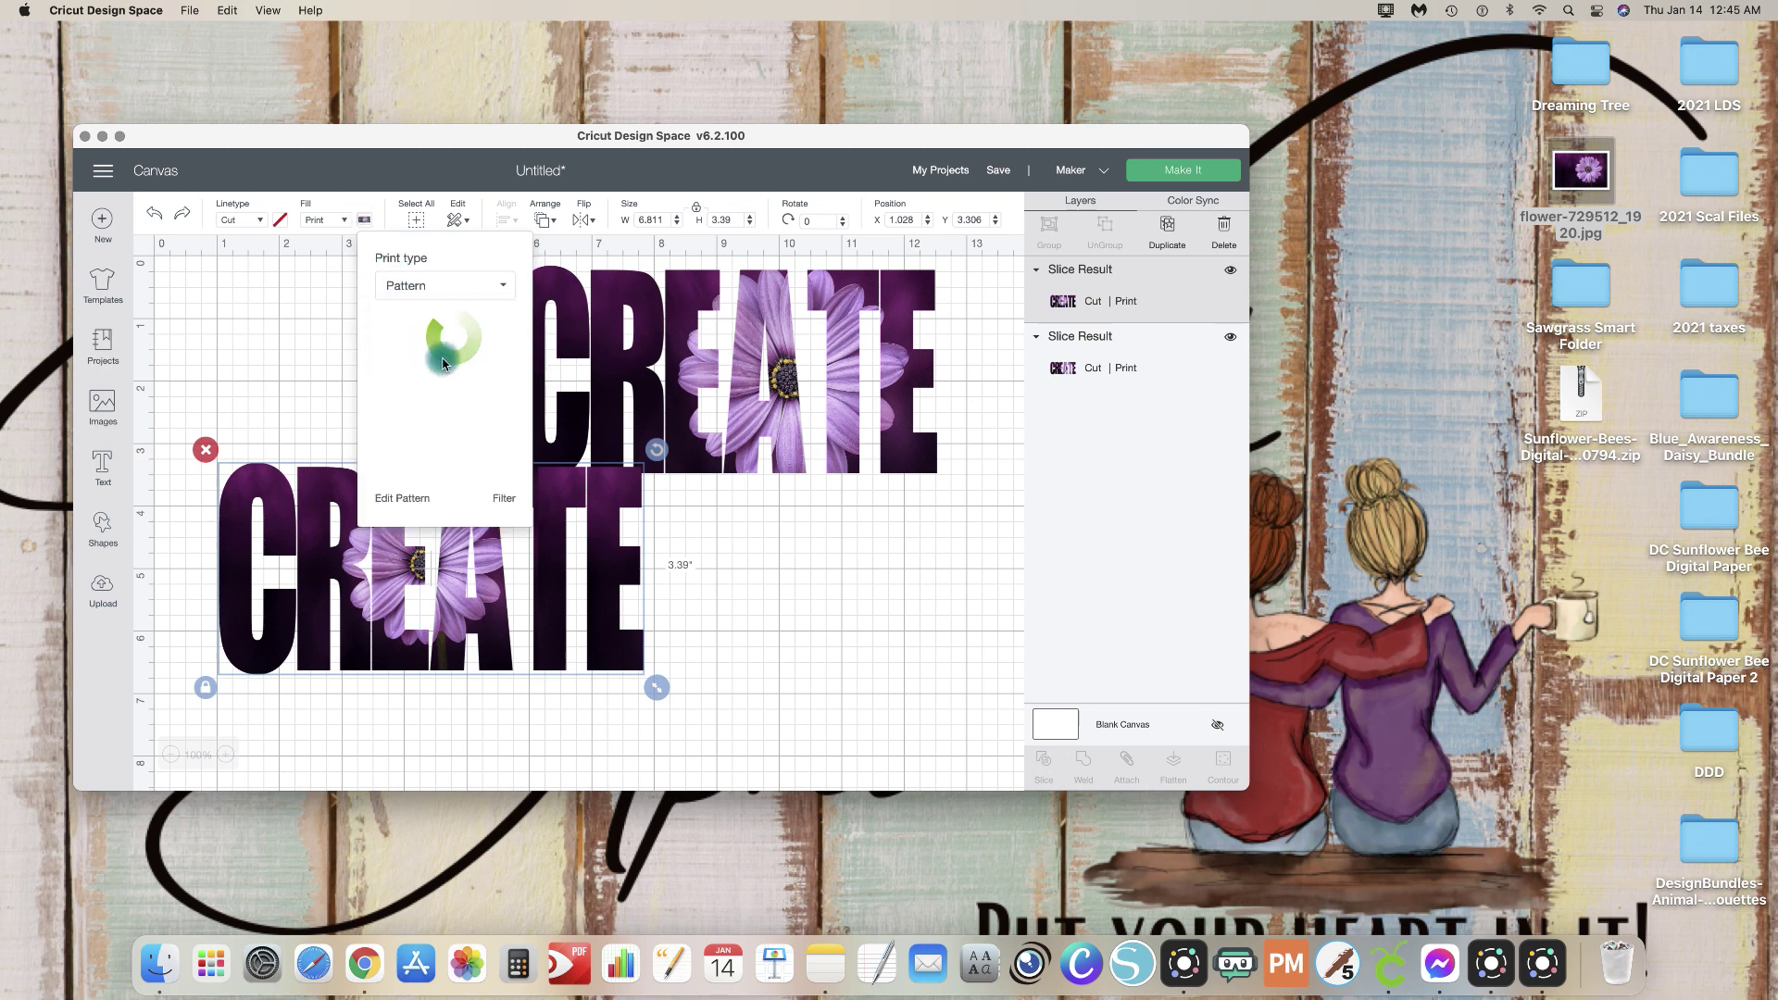
pyautogui.click(395, 339)
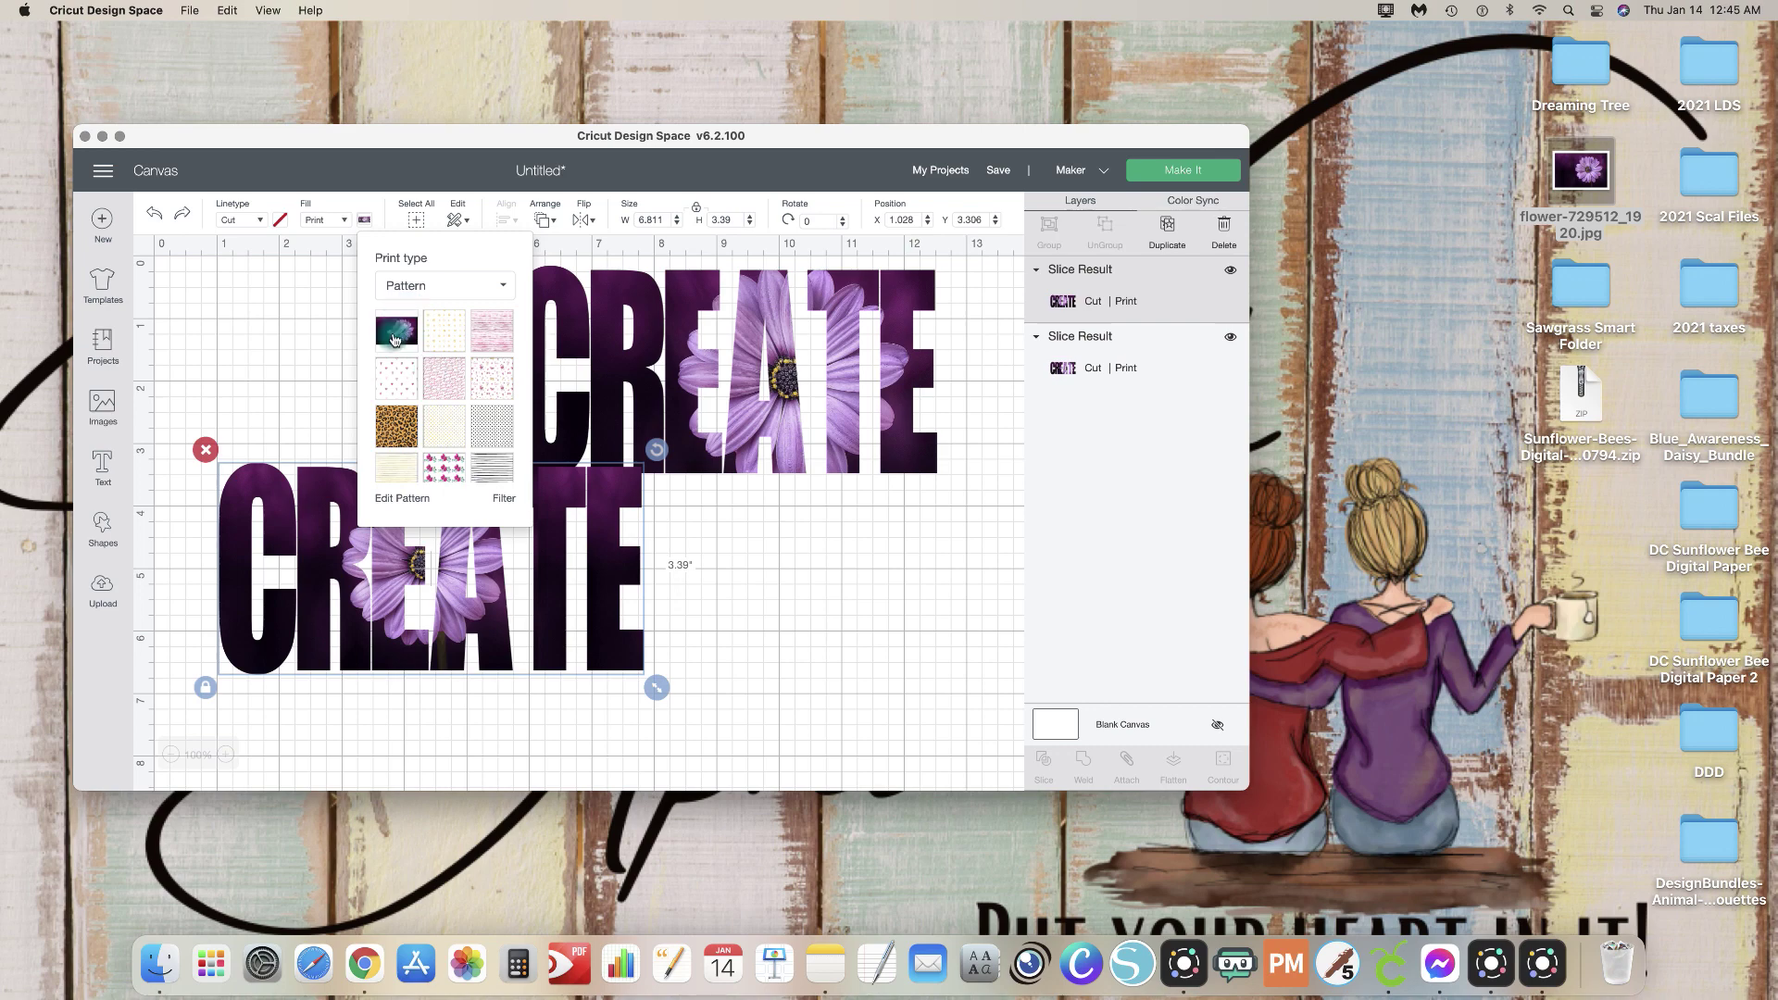
# Step: Open the purple flower pattern for editing and enlarge its scale to 174
pyautogui.click(409, 498)
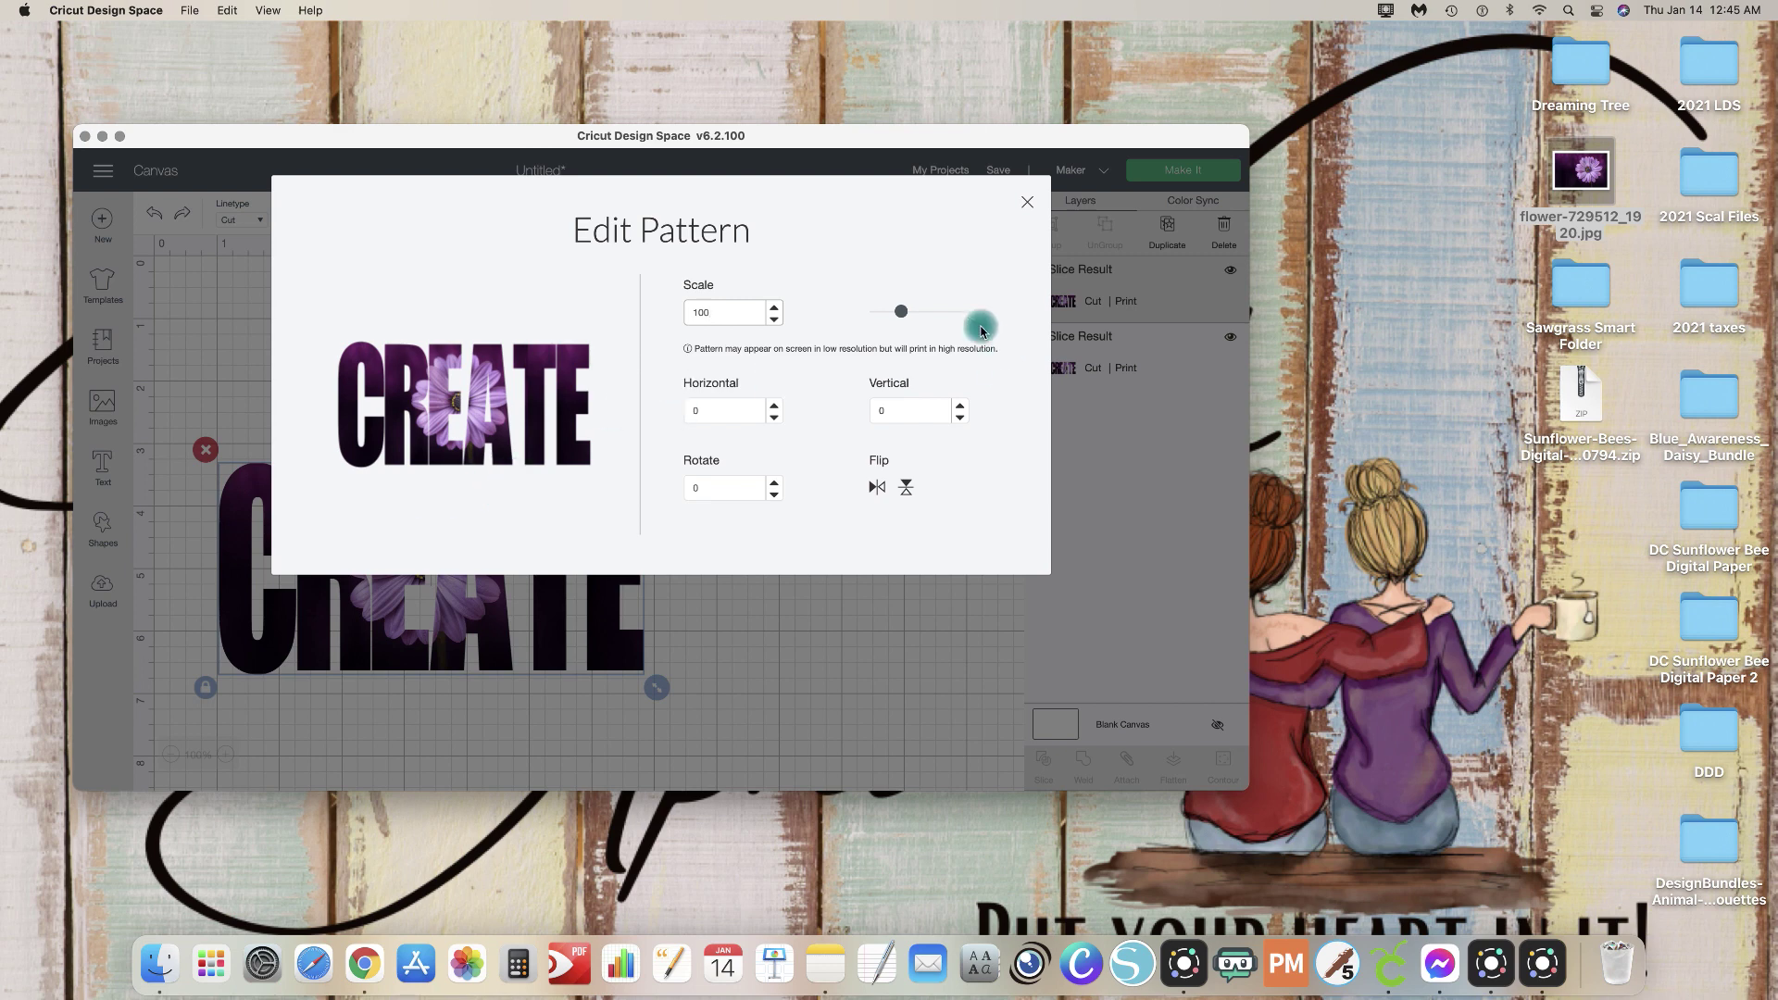
pyautogui.moveTo(903, 311)
pyautogui.mouseDown()
pyautogui.moveTo(922, 315)
pyautogui.moveTo(910, 337)
pyautogui.mouseUp()
pyautogui.click(873, 488)
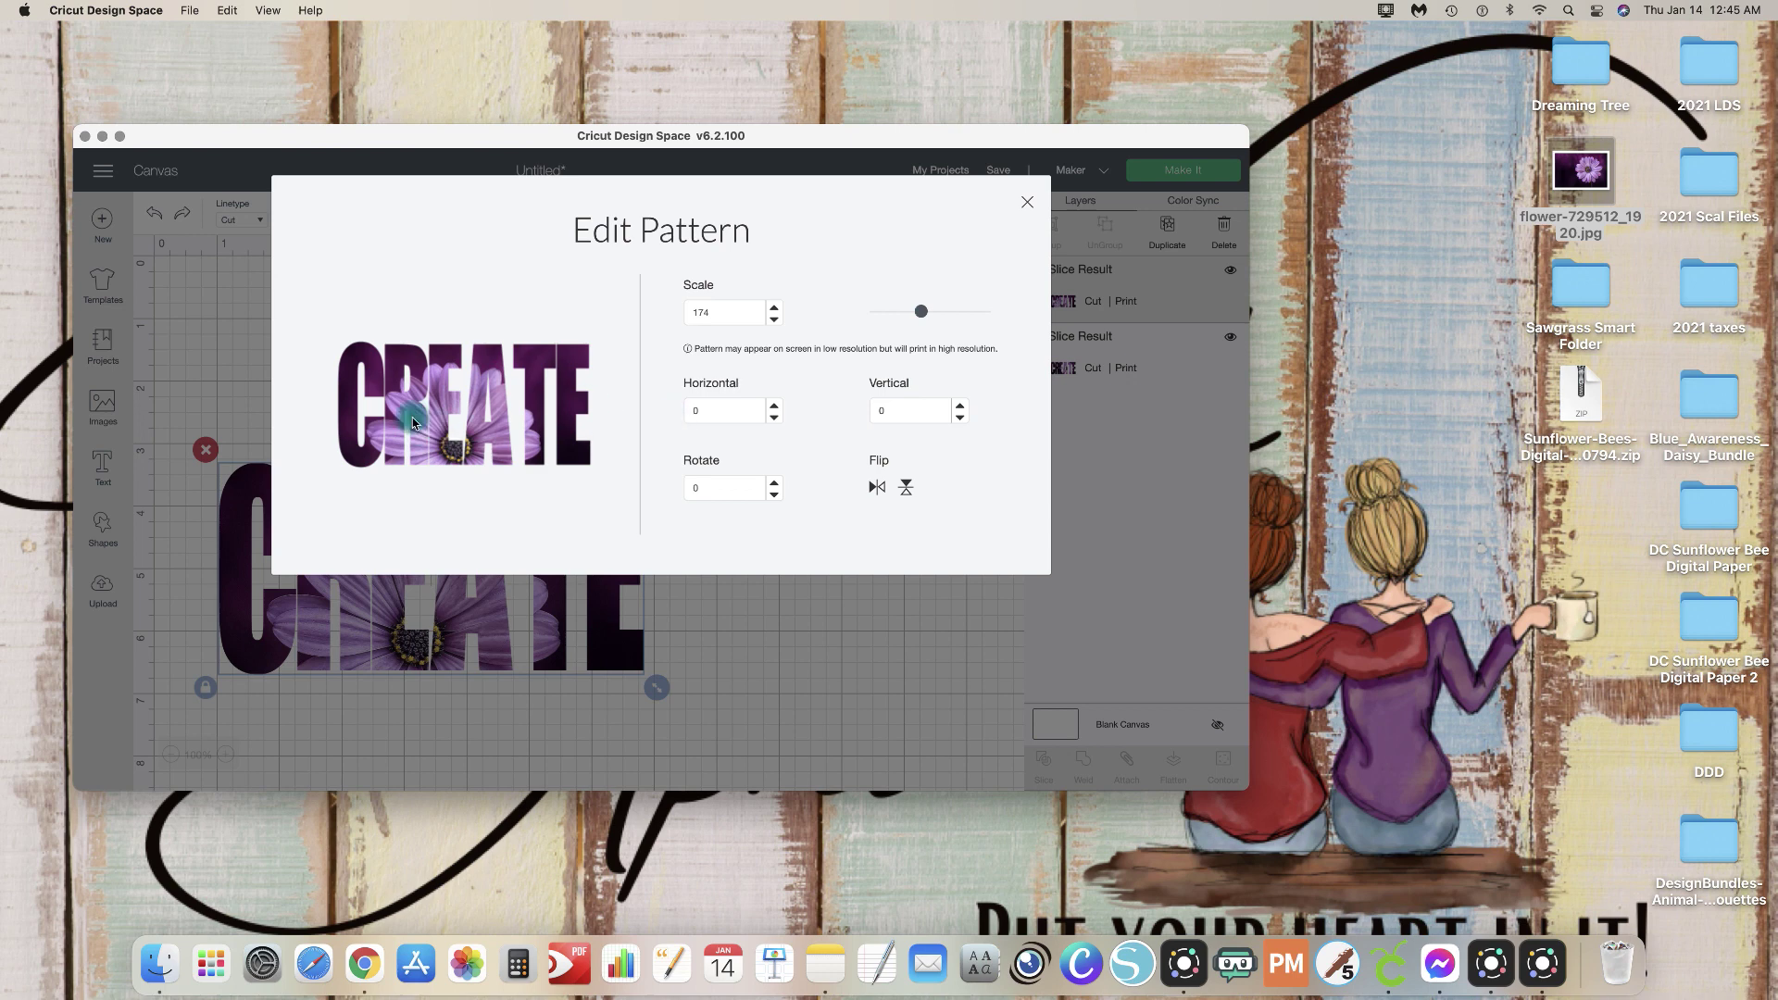
# Step: Shift the flower pattern horizontally within CREATE to a value of 16
pyautogui.click(773, 408)
pyautogui.click(773, 408)
pyautogui.click(773, 408)
pyautogui.click(773, 408)
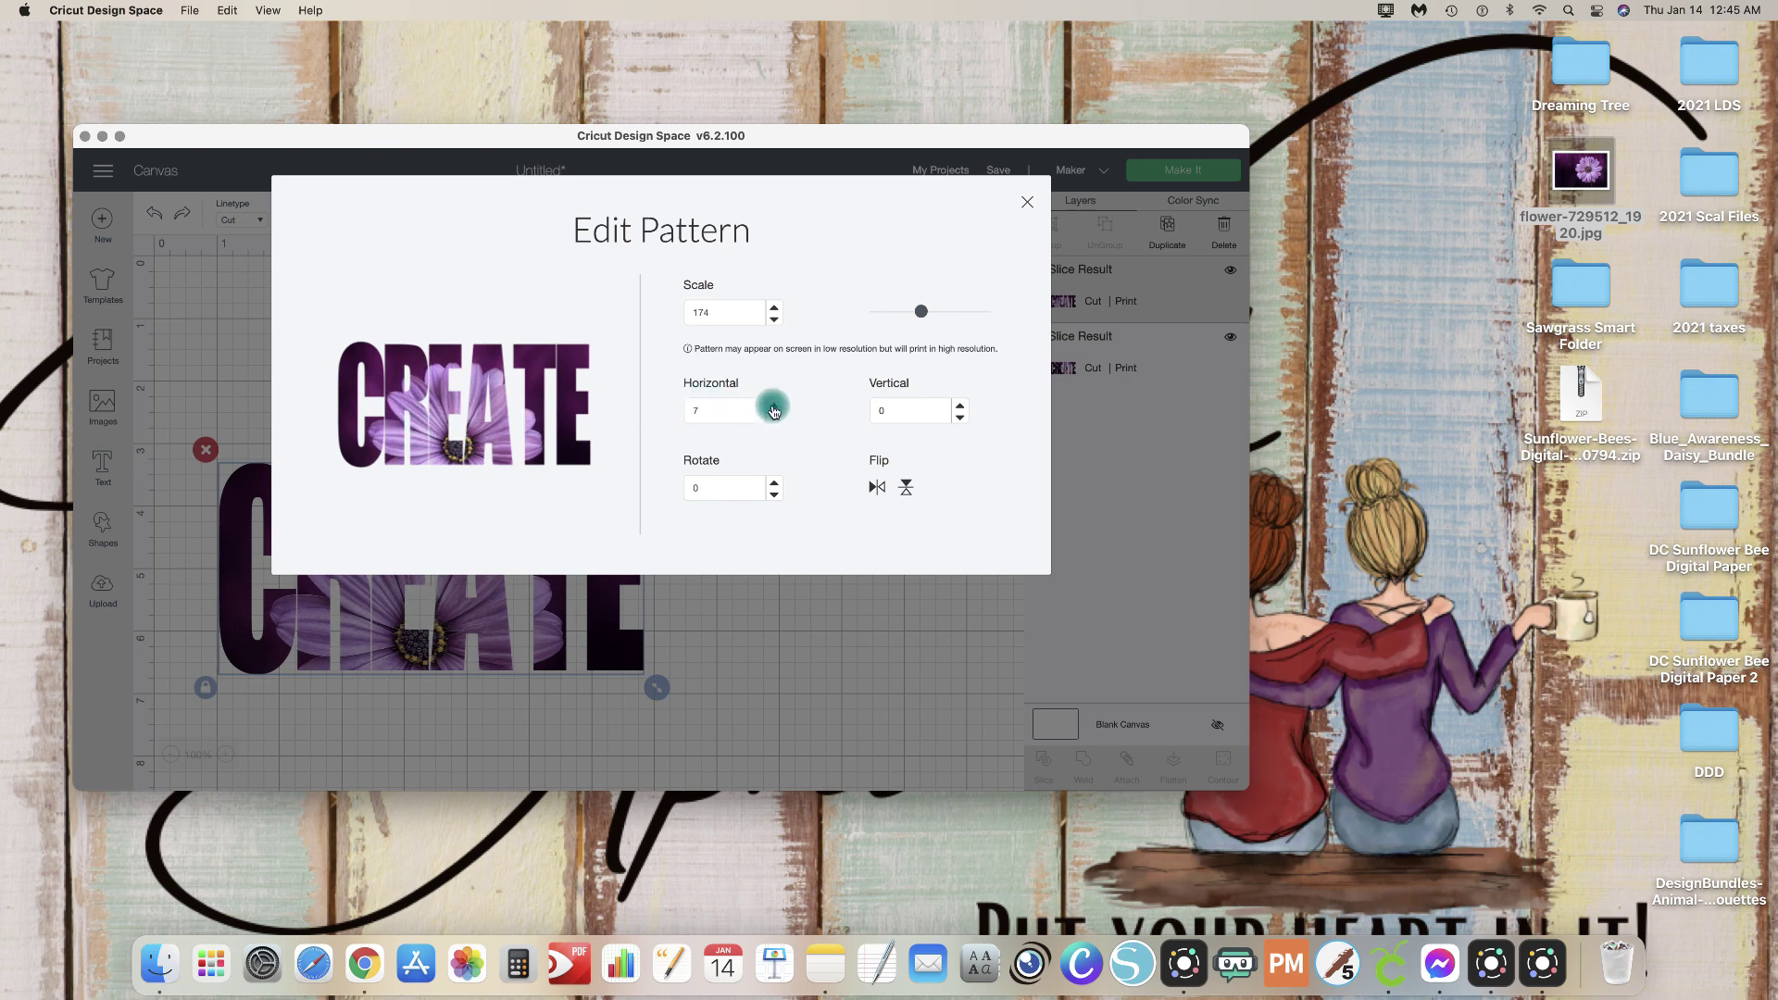
pyautogui.click(773, 407)
pyautogui.click(773, 408)
pyautogui.click(773, 407)
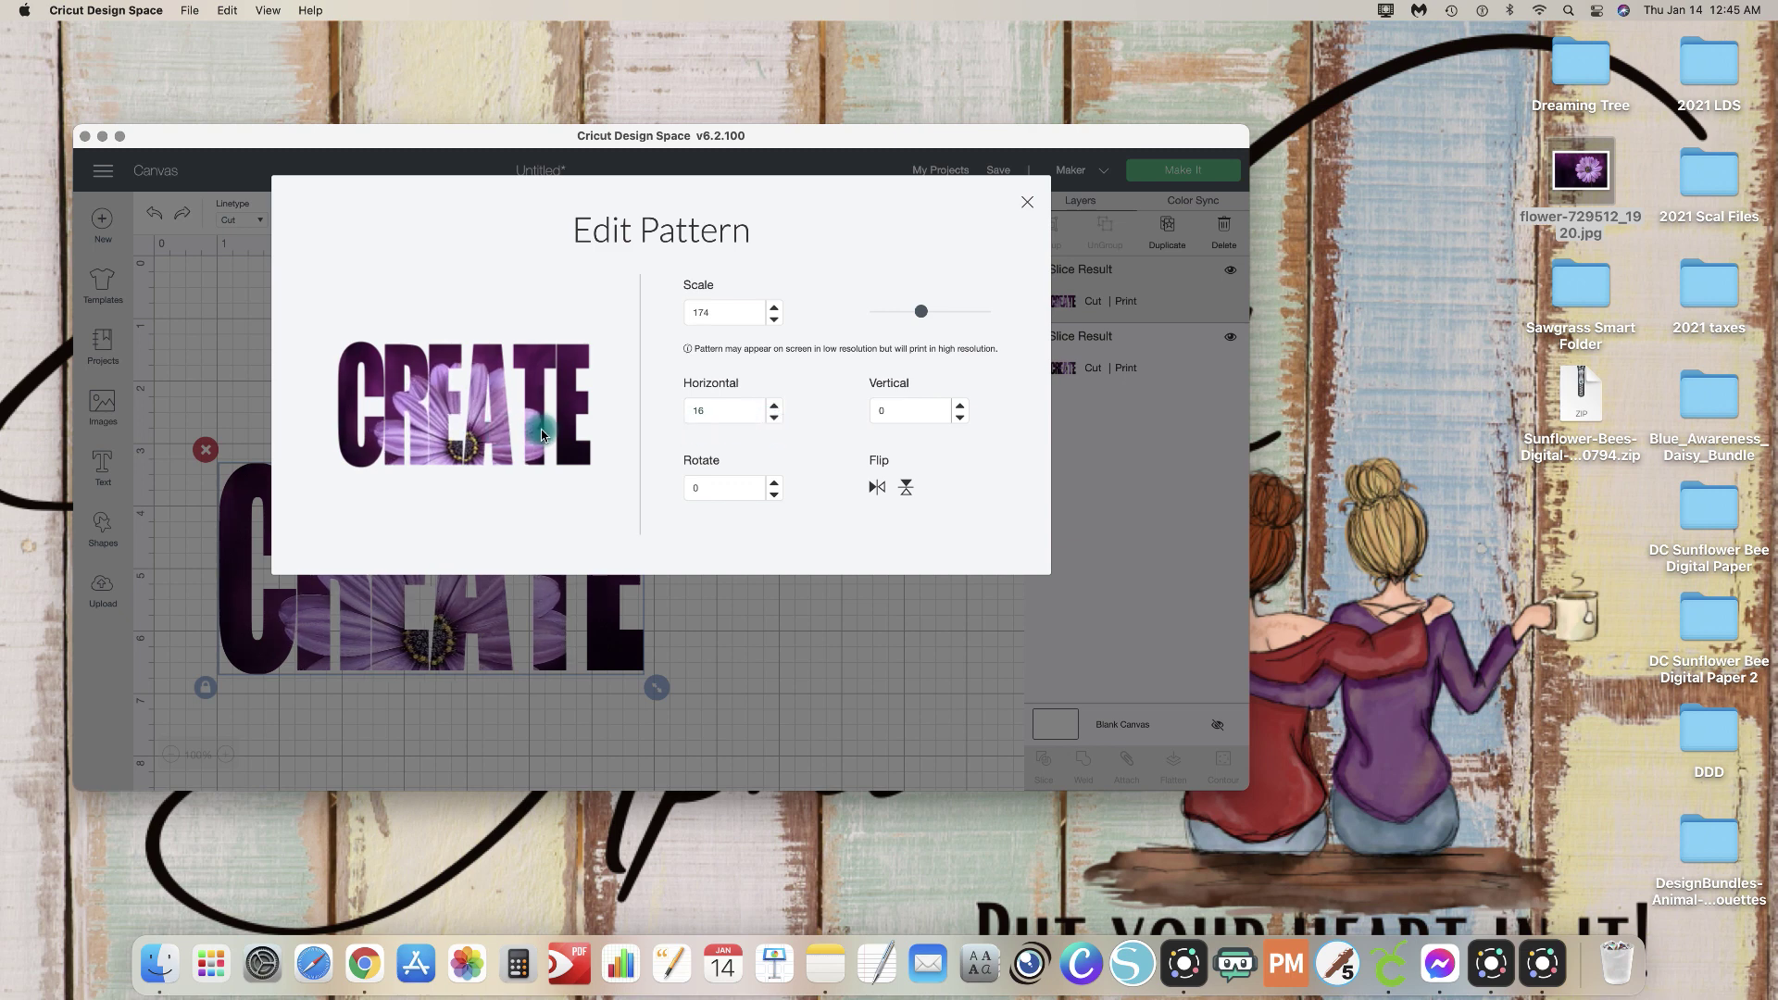
# Step: Shift the flower pattern vertically within CREATE to a value of -12
pyautogui.click(964, 423)
pyautogui.click(964, 422)
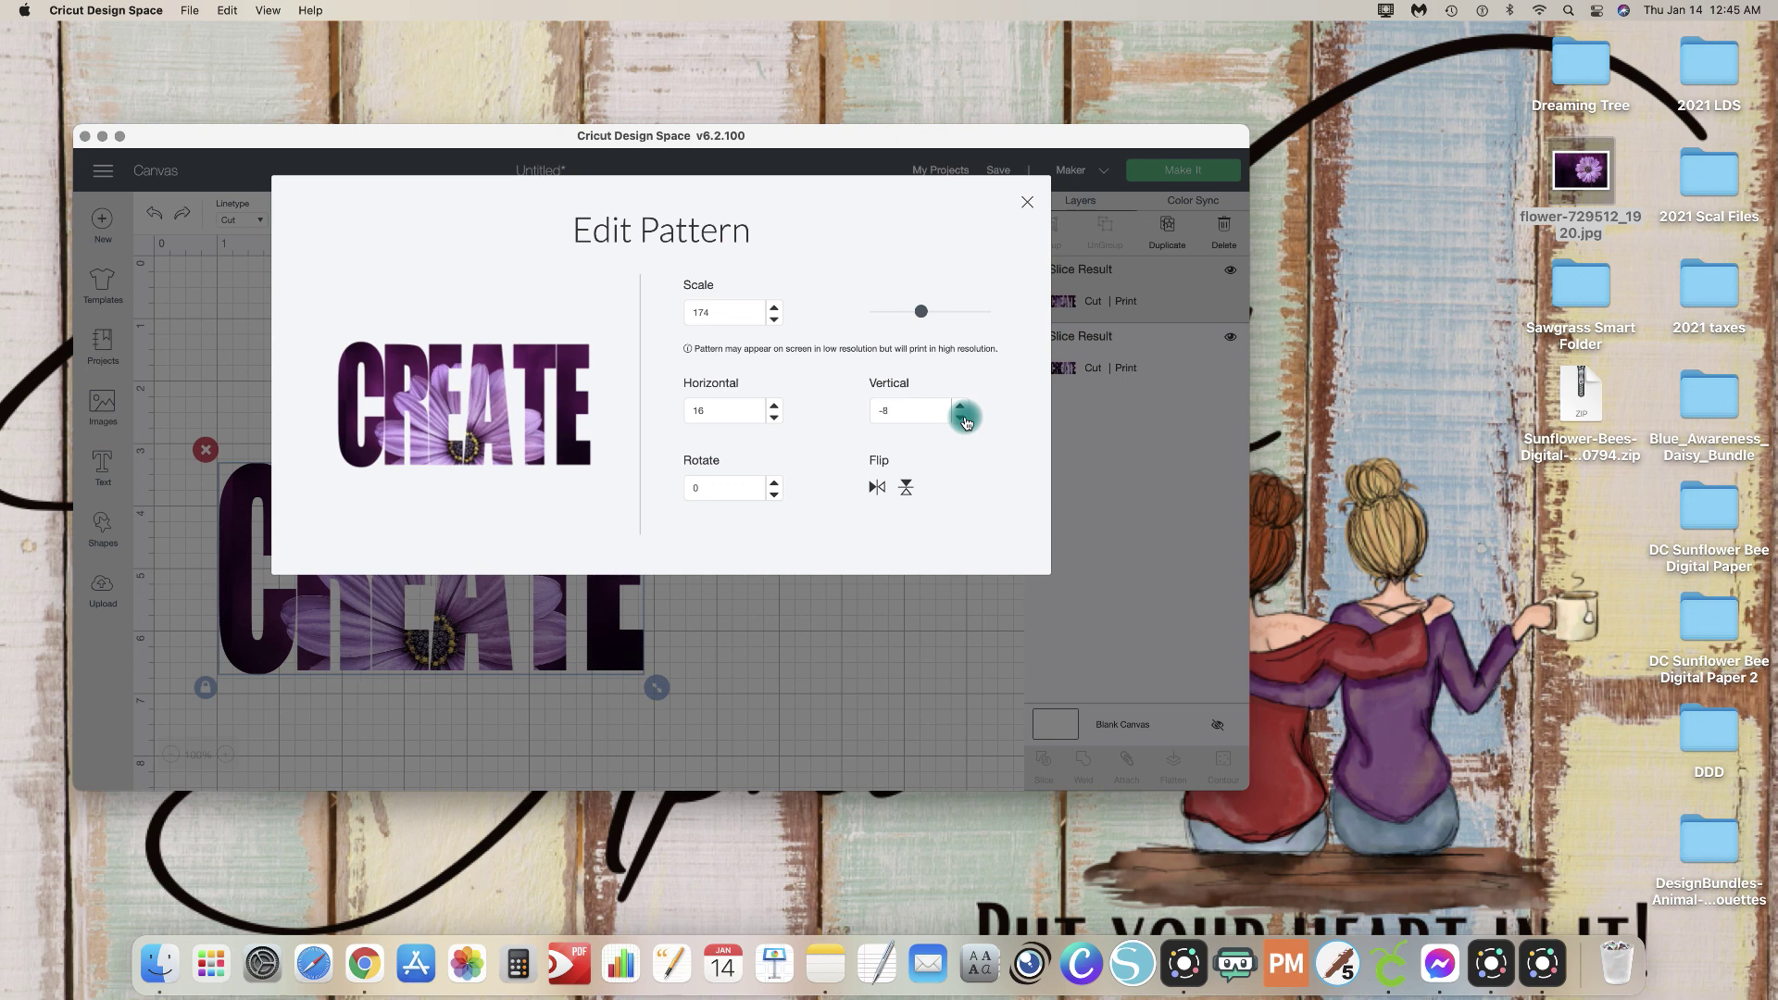
pyautogui.click(964, 422)
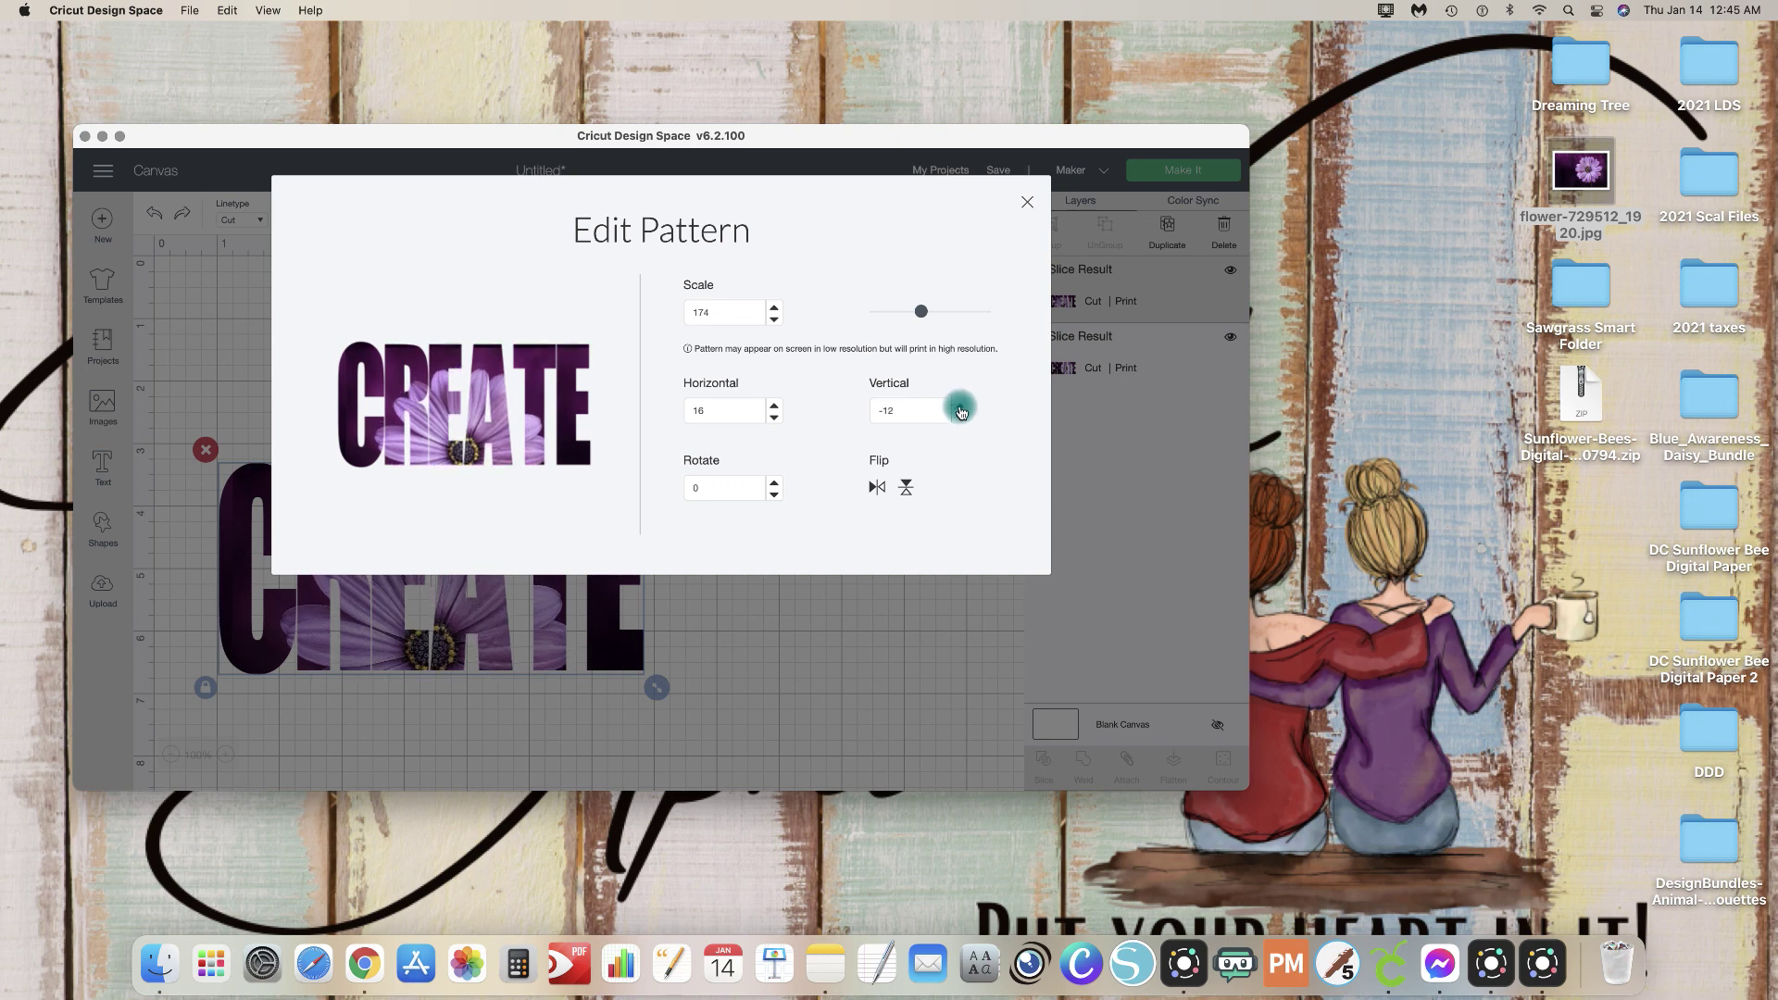
# Step: Shift the flower pattern vertically within CREATE to a value of 29
pyautogui.click(960, 408)
pyautogui.click(961, 408)
pyautogui.click(961, 408)
pyautogui.click(960, 410)
pyautogui.click(960, 410)
pyautogui.click(960, 410)
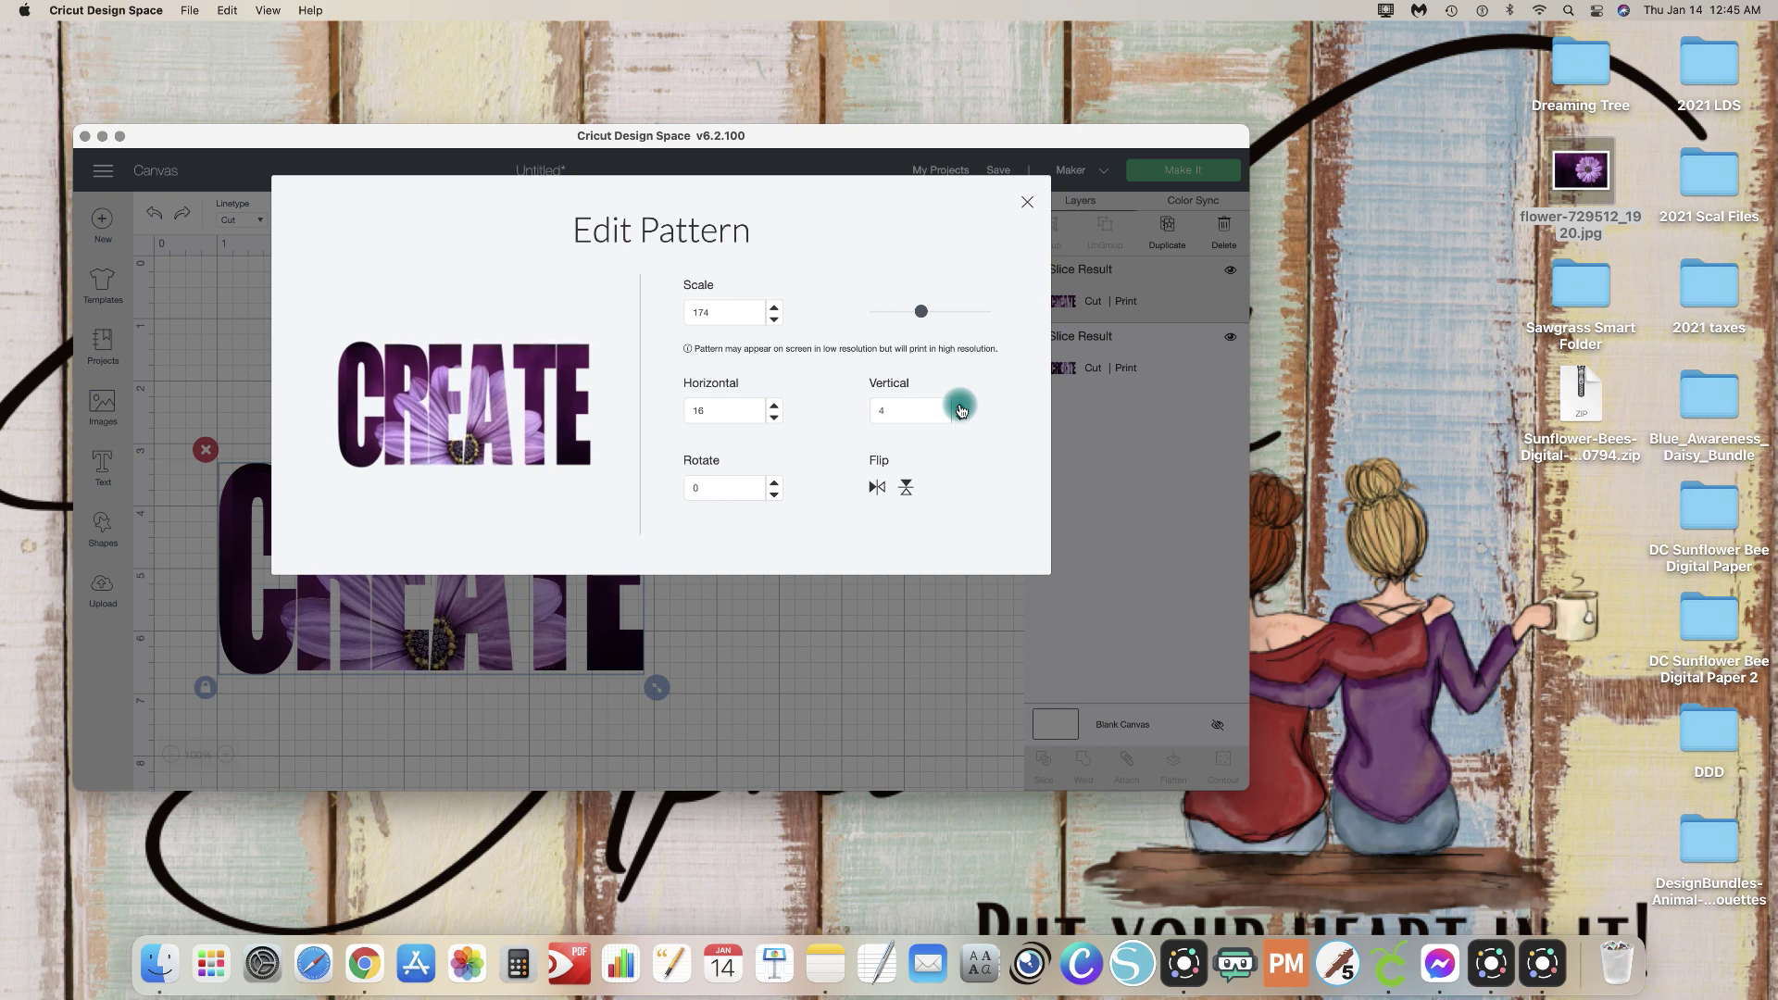
pyautogui.click(961, 407)
pyautogui.click(960, 407)
pyautogui.click(960, 407)
pyautogui.click(960, 407)
pyautogui.click(960, 407)
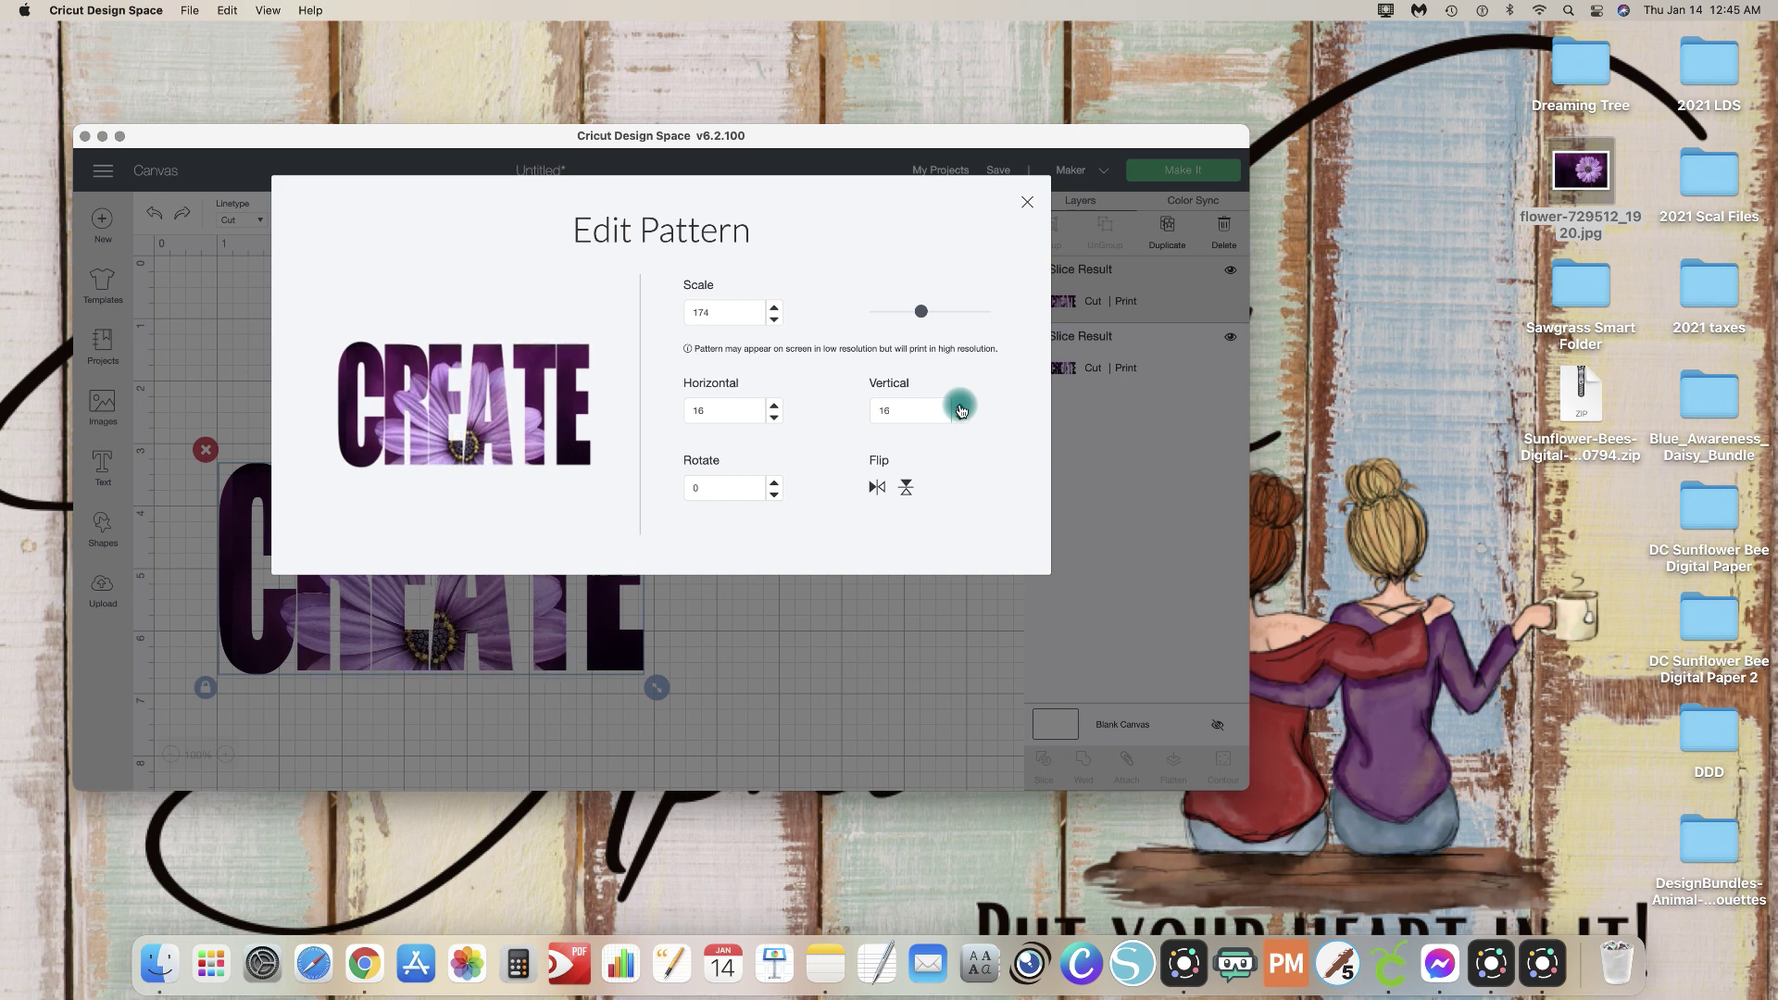
pyautogui.click(960, 408)
pyautogui.click(960, 407)
pyautogui.click(960, 408)
pyautogui.click(961, 407)
pyautogui.click(960, 408)
pyautogui.click(961, 408)
pyautogui.click(960, 408)
pyautogui.click(960, 408)
pyautogui.click(960, 407)
pyautogui.click(960, 409)
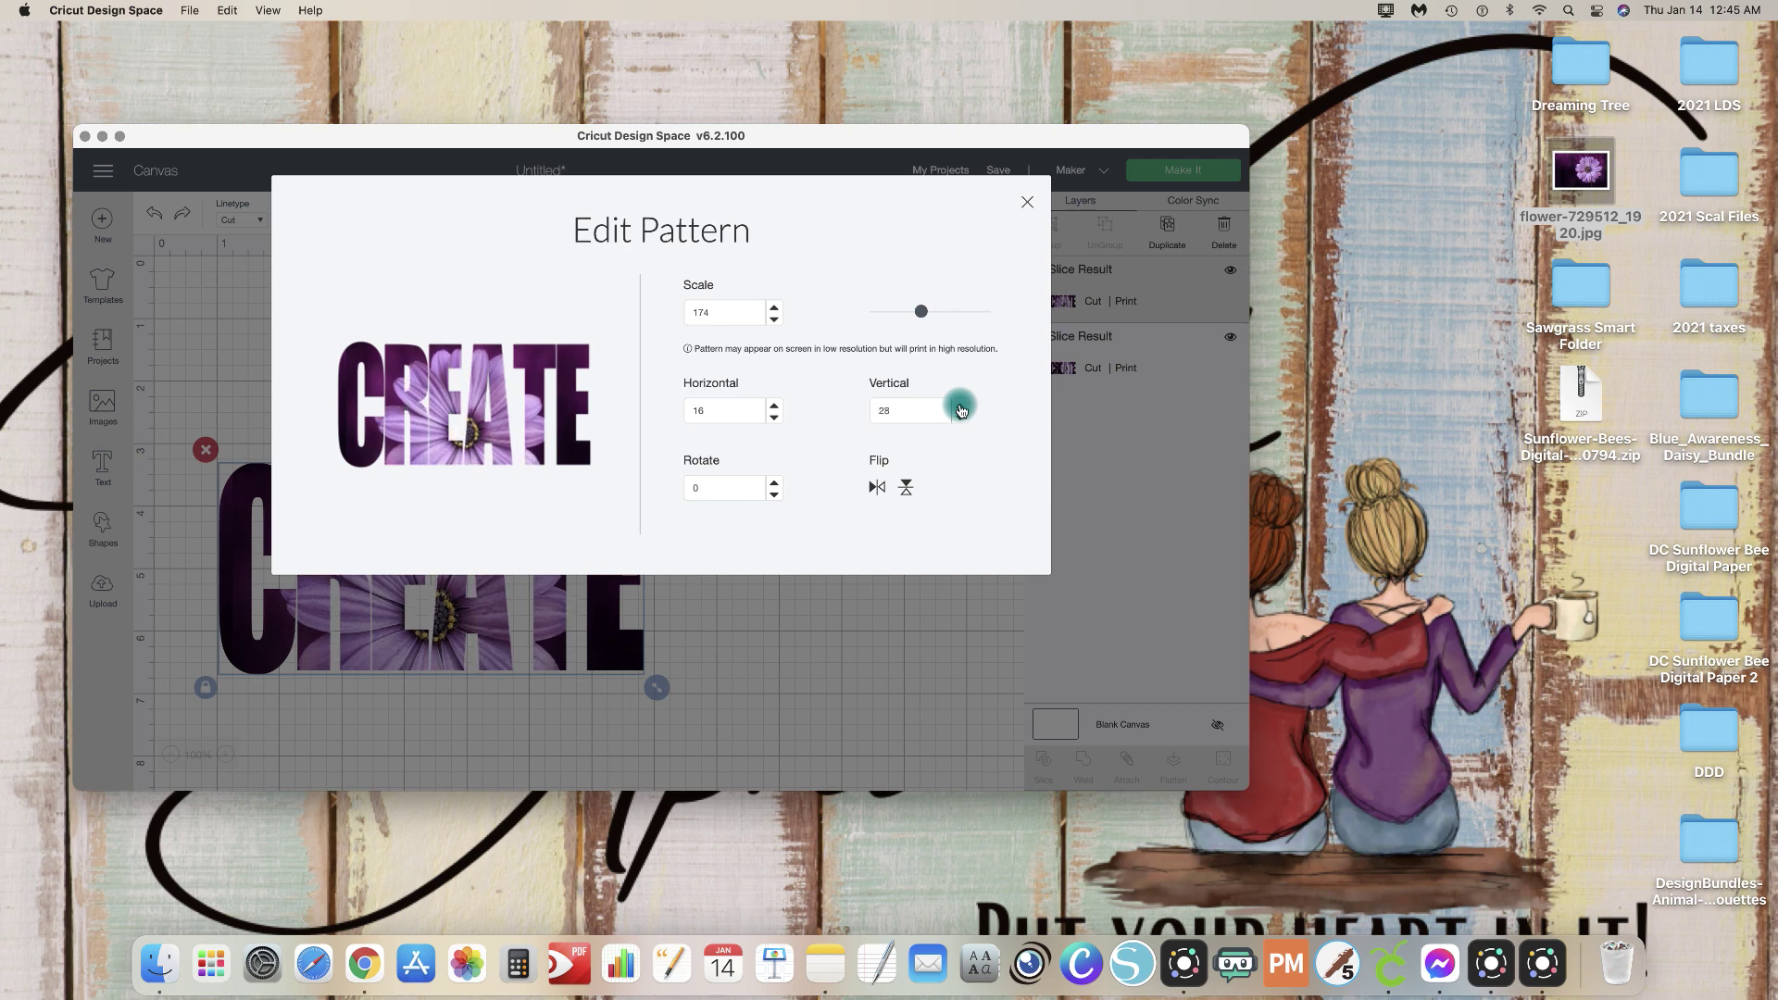
# Step: Shift the flower pattern farther right within CREATE and finish editing the pattern
pyautogui.click(463, 432)
pyautogui.moveTo(483, 439); pyautogui.dragTo(565, 398)
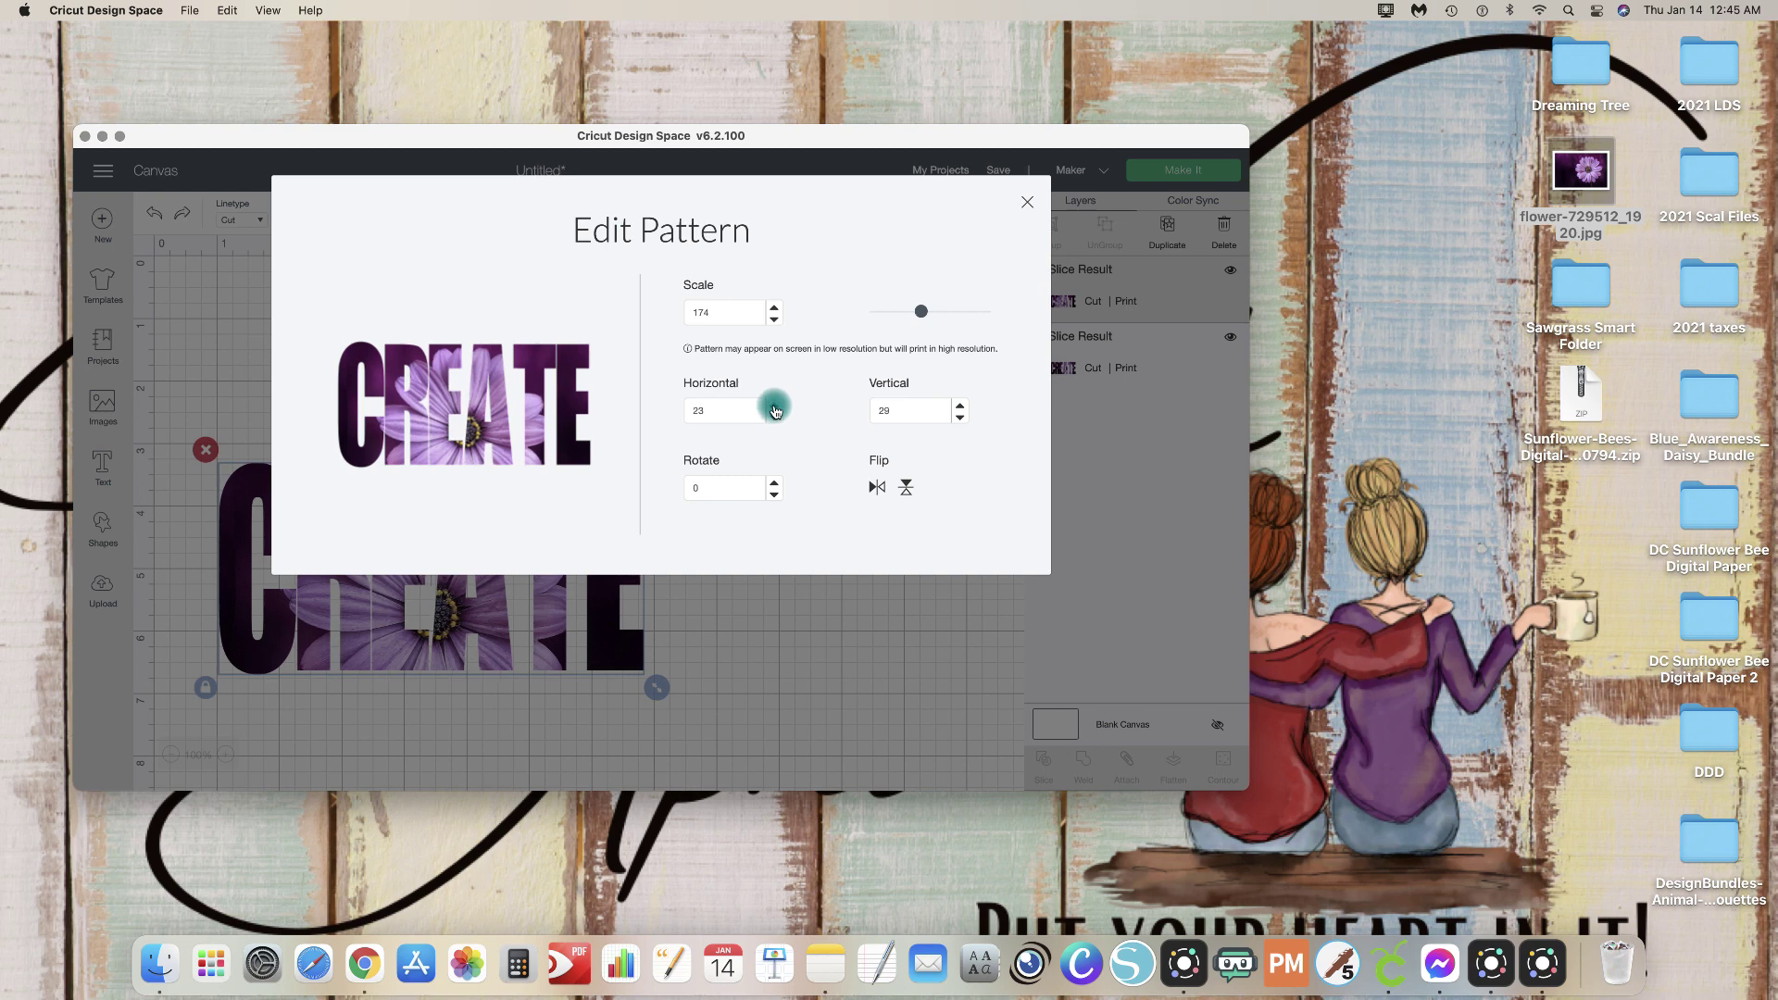
pyautogui.click(775, 405)
pyautogui.click(775, 405)
pyautogui.click(775, 405)
pyautogui.click(776, 406)
pyautogui.click(753, 657)
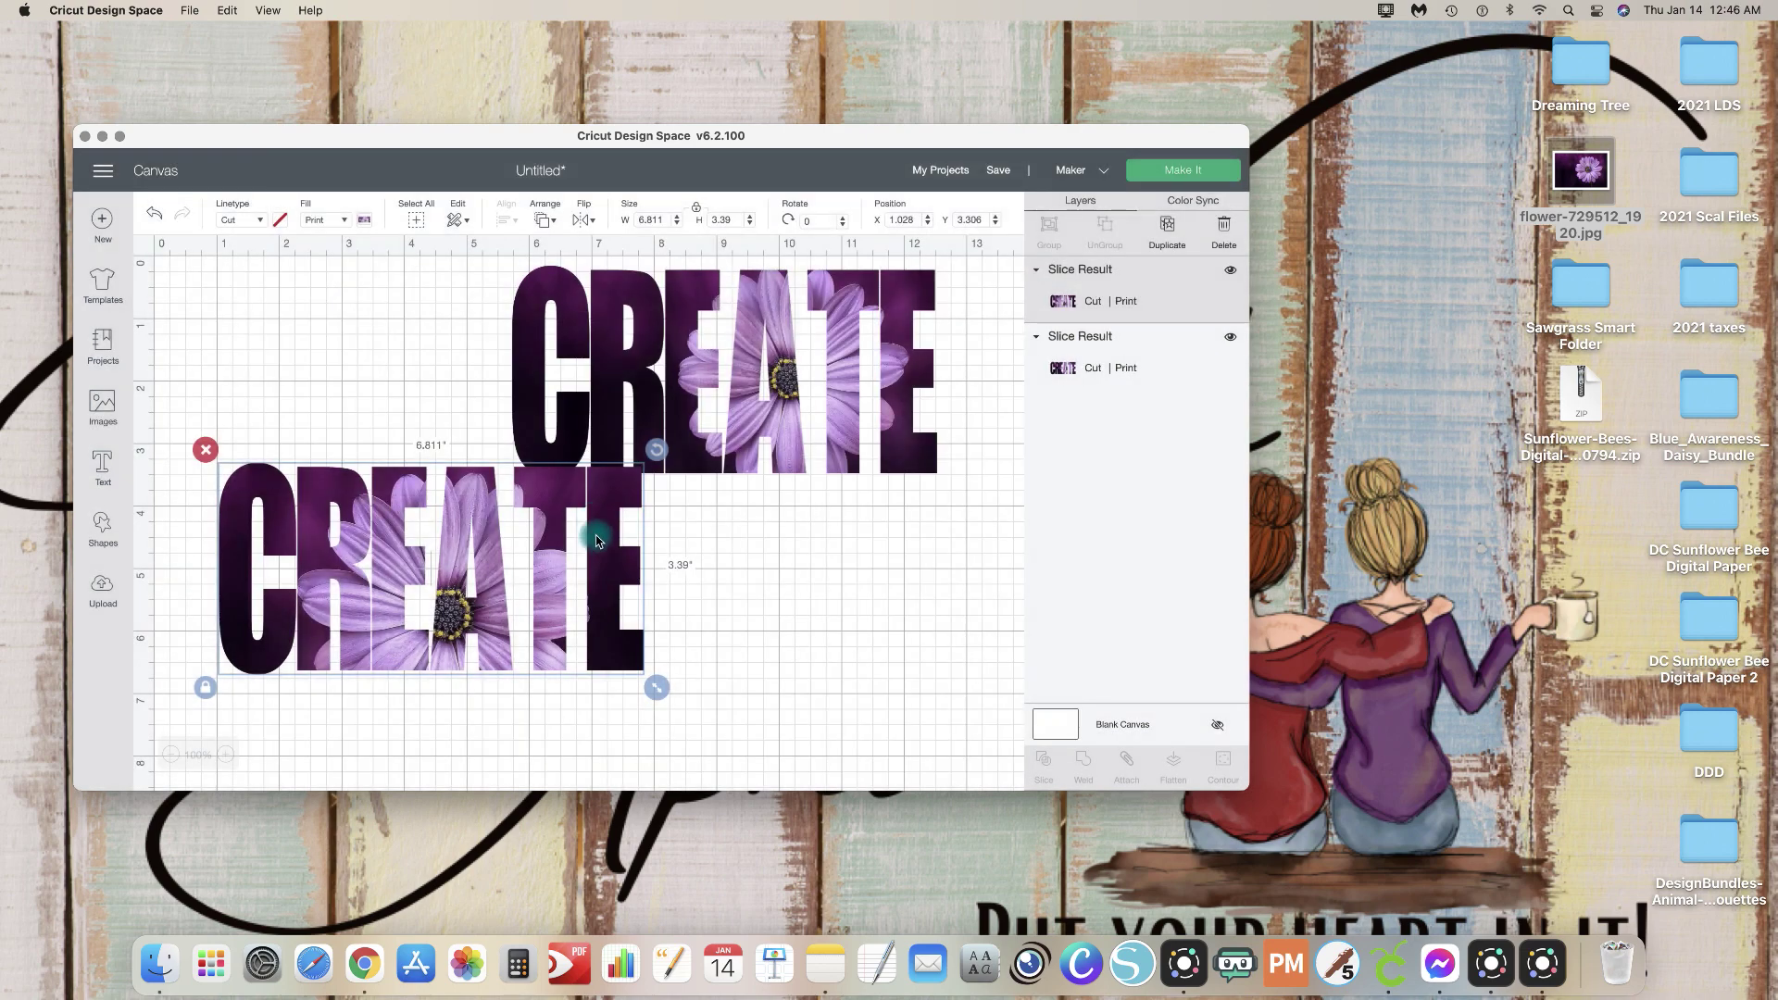
# Step: Move the pattern-filled CREATE directly beneath the other CREATE, at about X 5.875, Y 3.694
pyautogui.moveTo(515, 671); pyautogui.dragTo(627, 722)
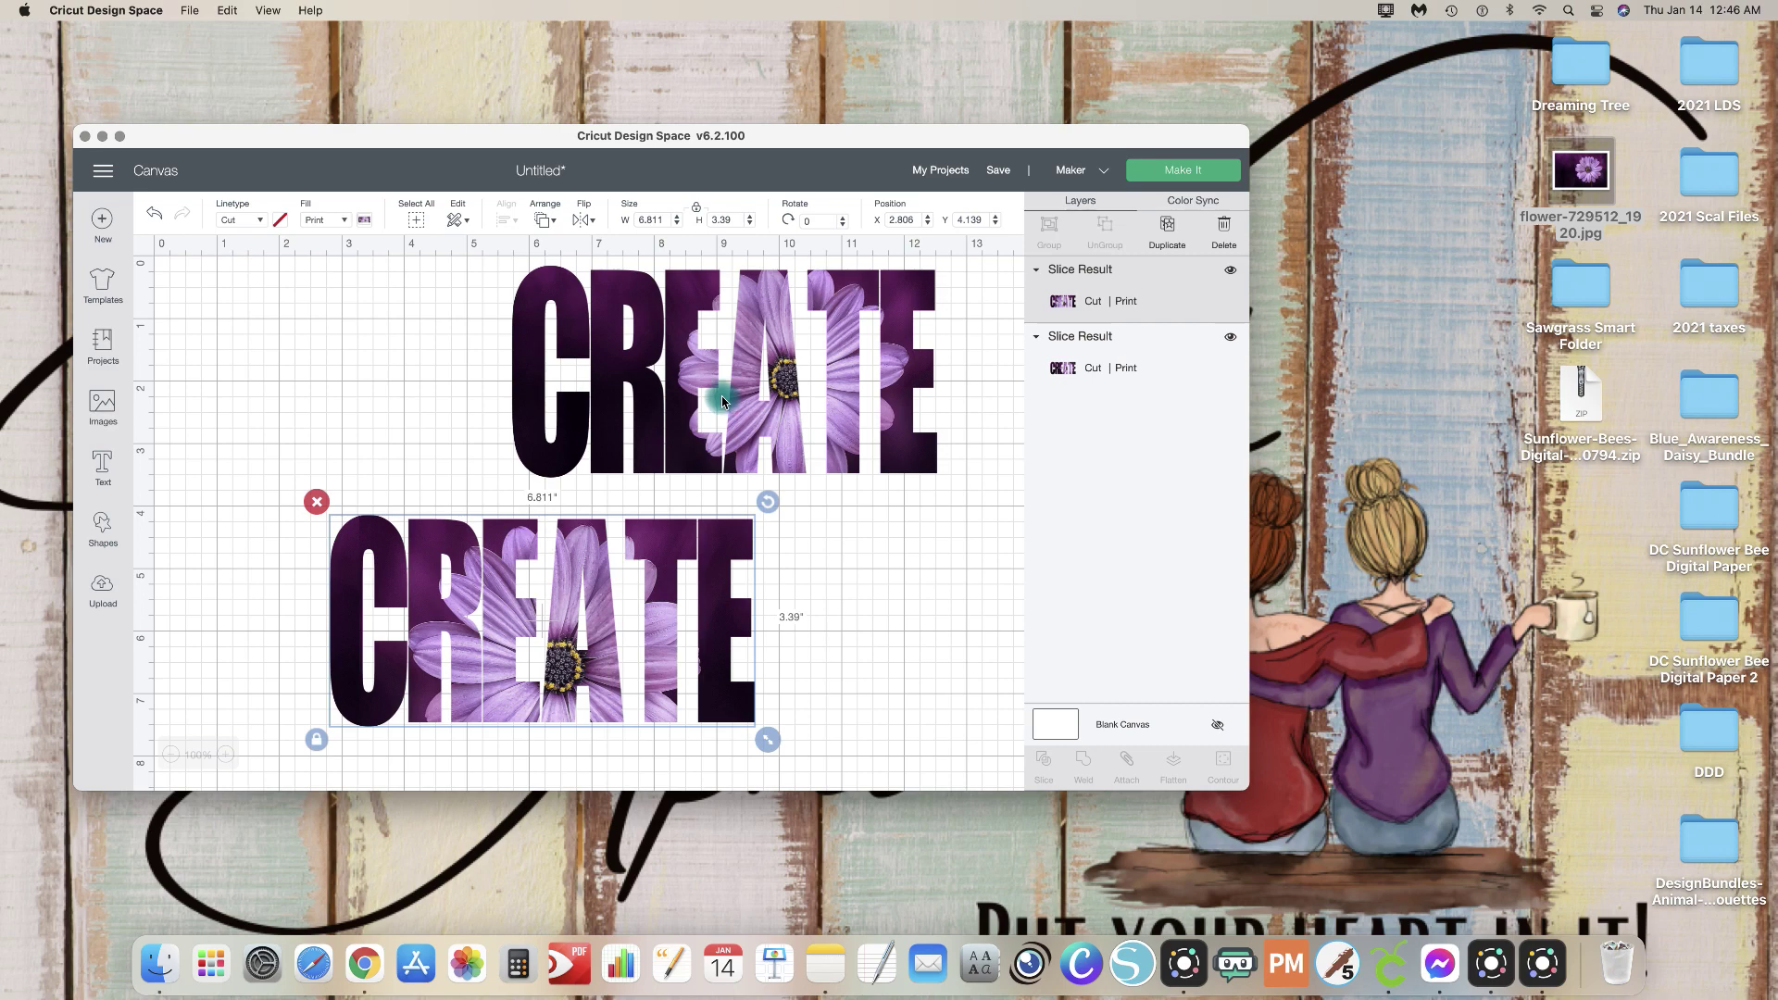
pyautogui.moveTo(504, 620); pyautogui.dragTo(727, 612)
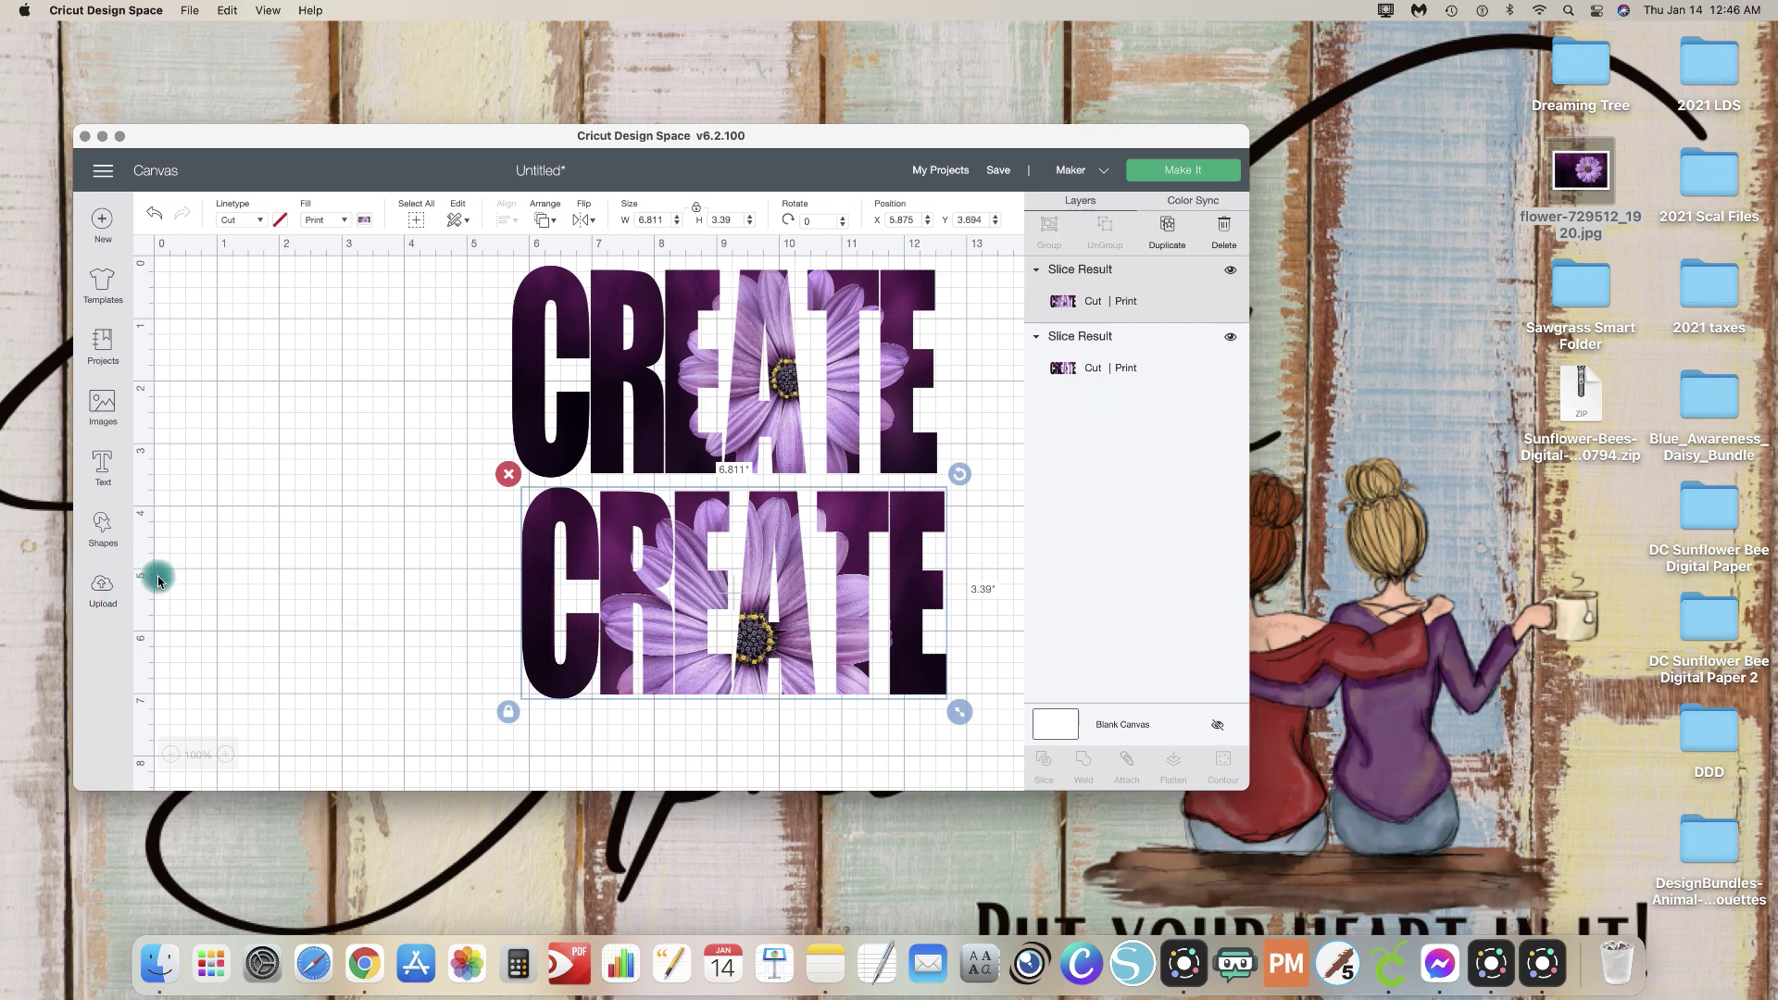
# Step: Upload Blue Awareness Daisy_Faith.png from the Blue_Awareness_Daisy_Bundle folder as an image, and close the folder
pyautogui.click(105, 586)
pyautogui.click(380, 454)
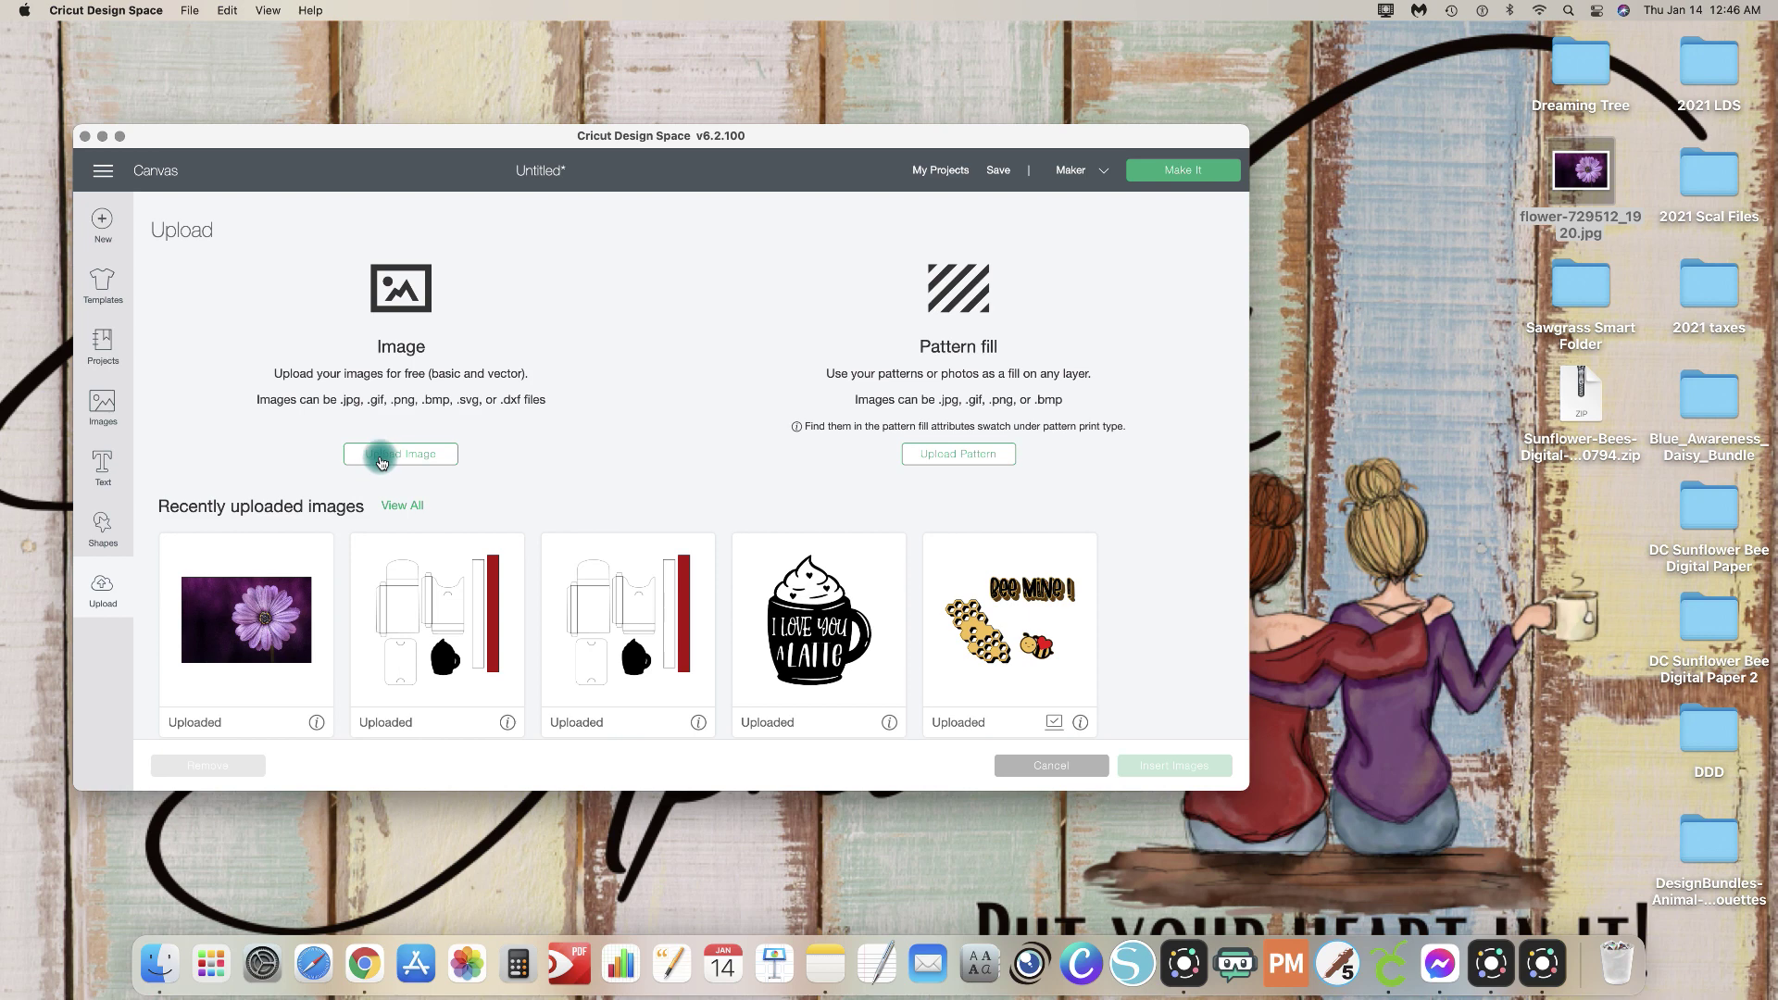
pyautogui.click(1702, 398)
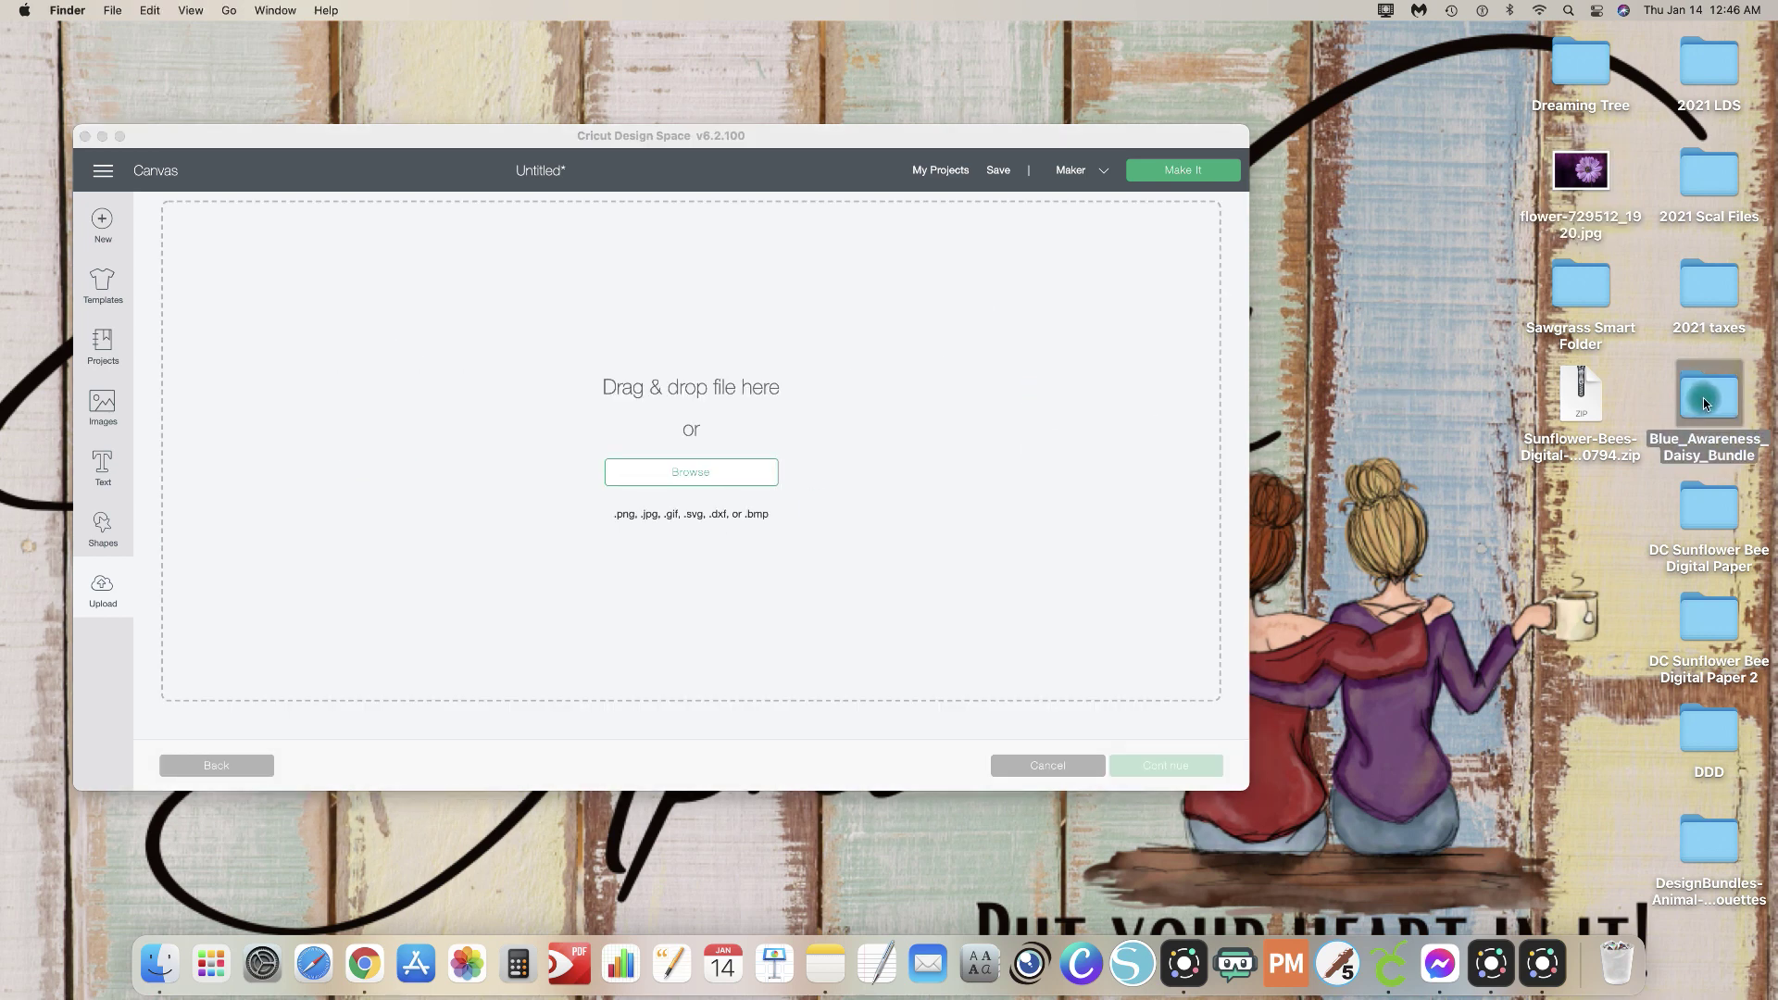
pyautogui.doubleClick(1704, 403)
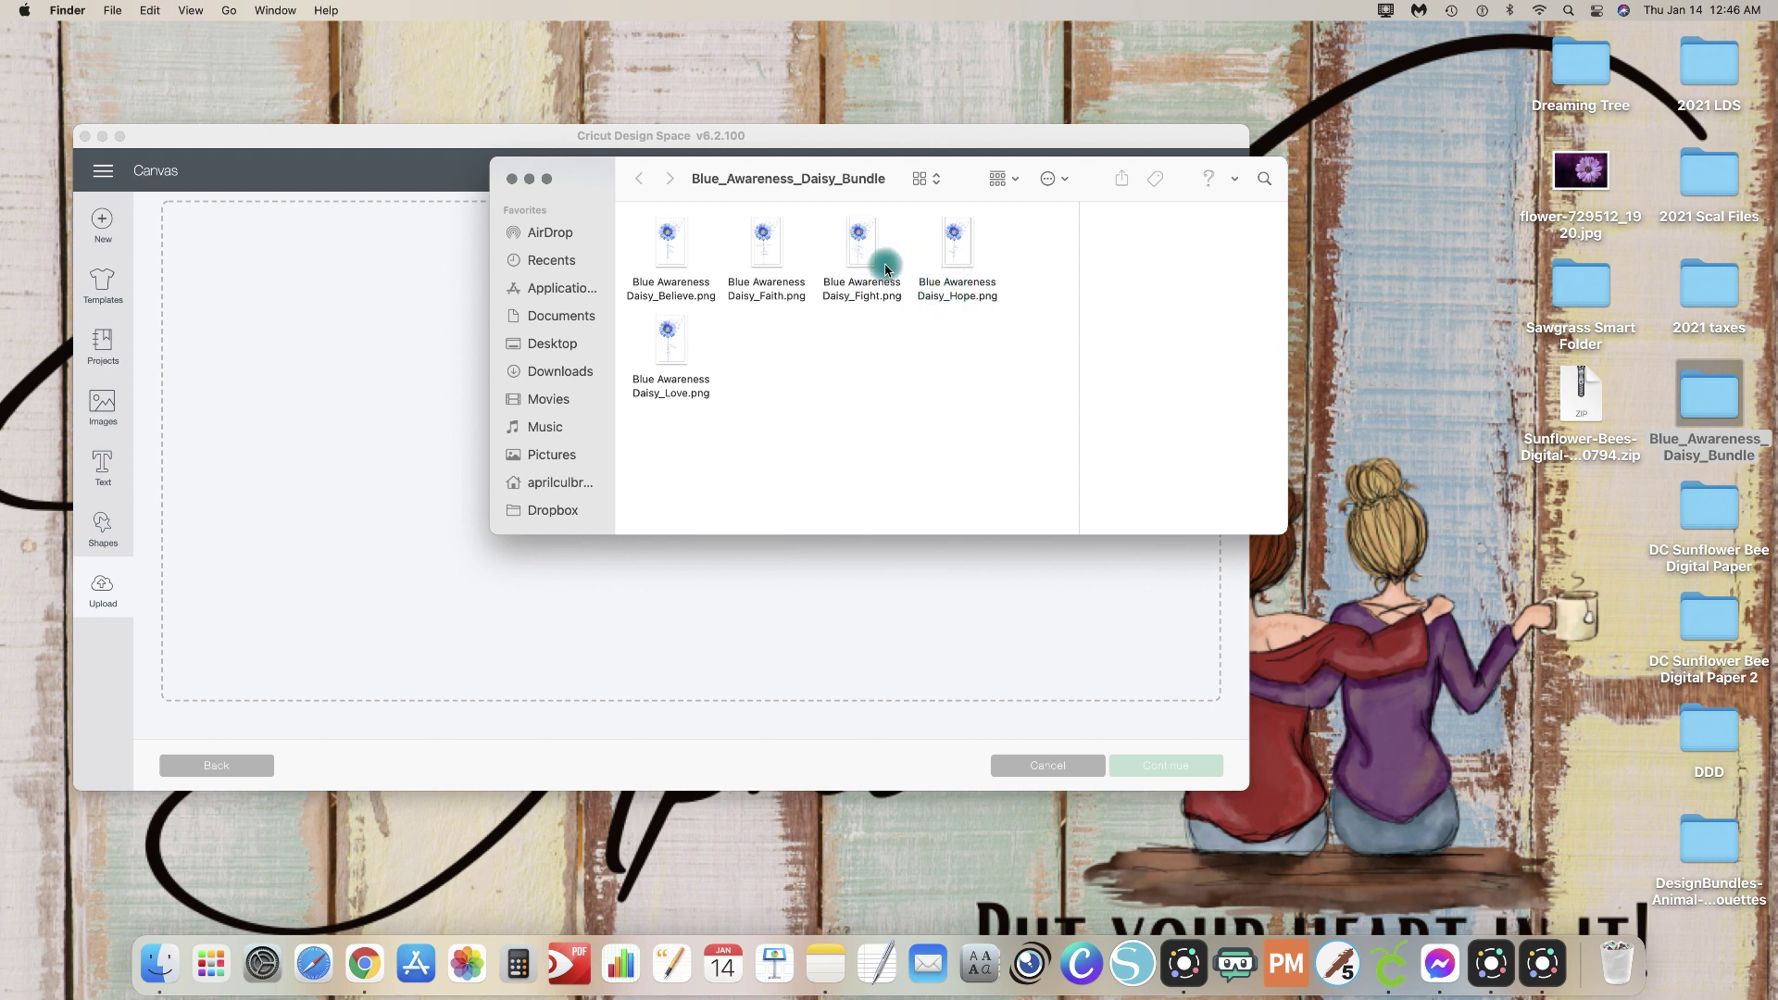
pyautogui.moveTo(752, 297); pyautogui.dragTo(372, 492)
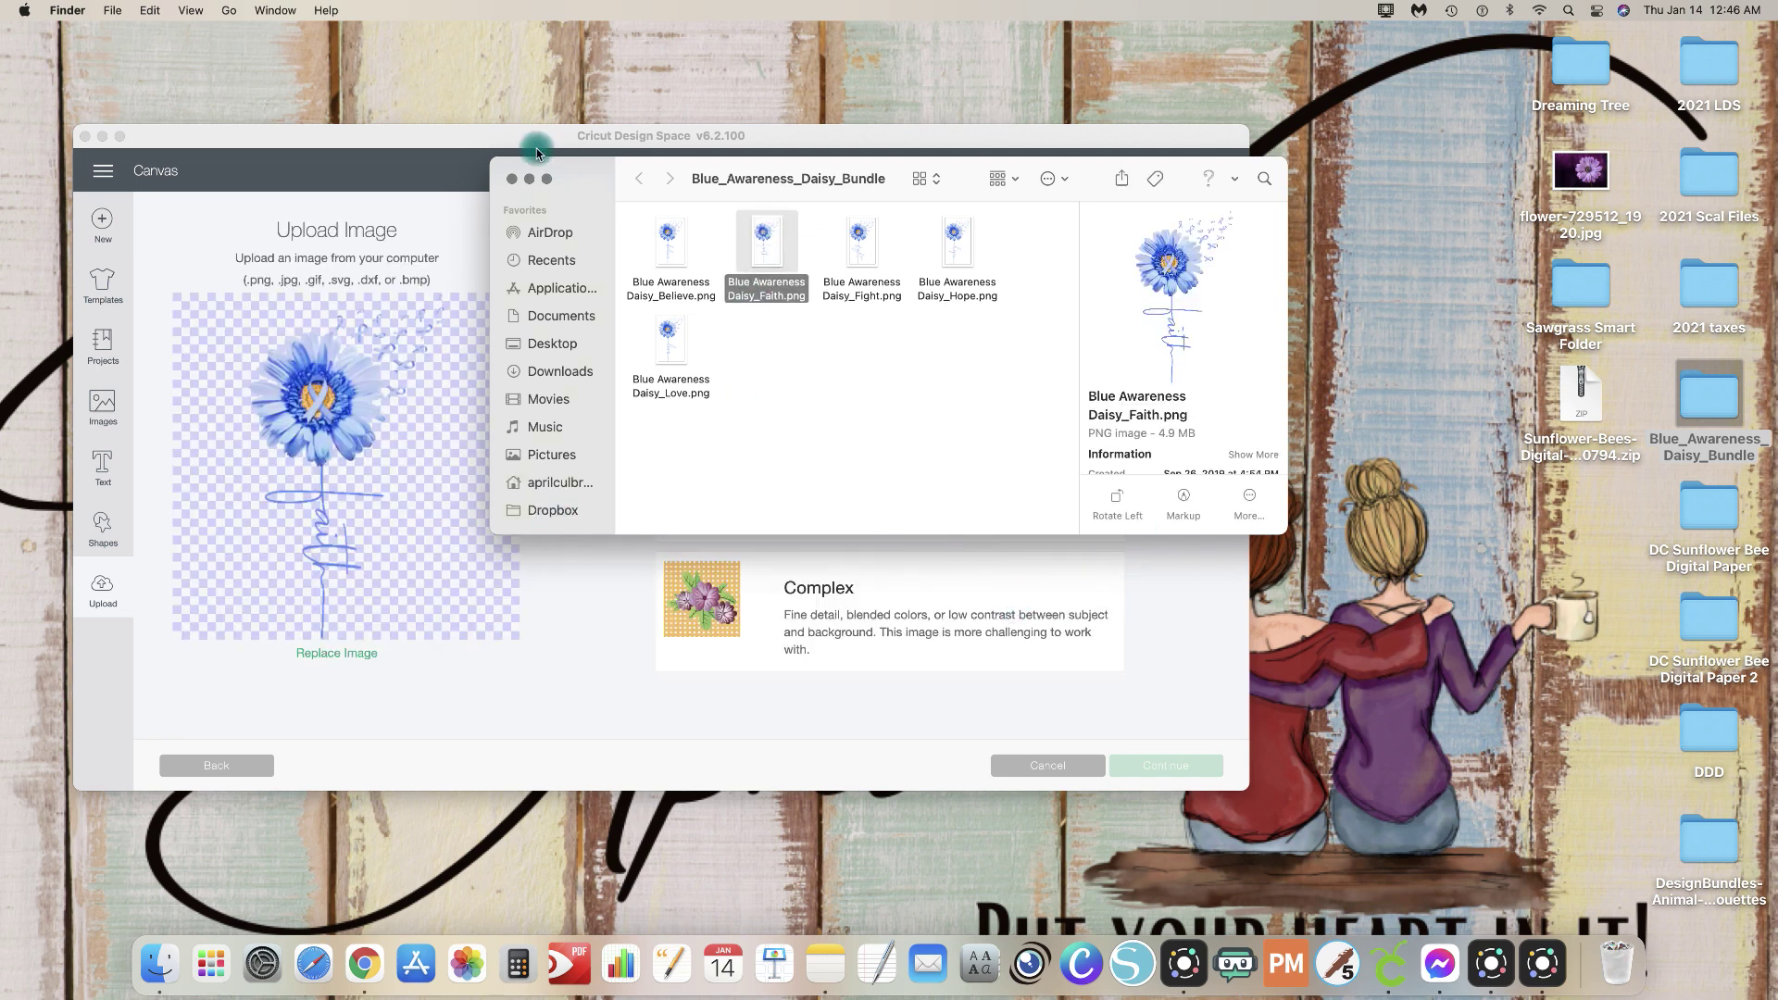
pyautogui.click(512, 179)
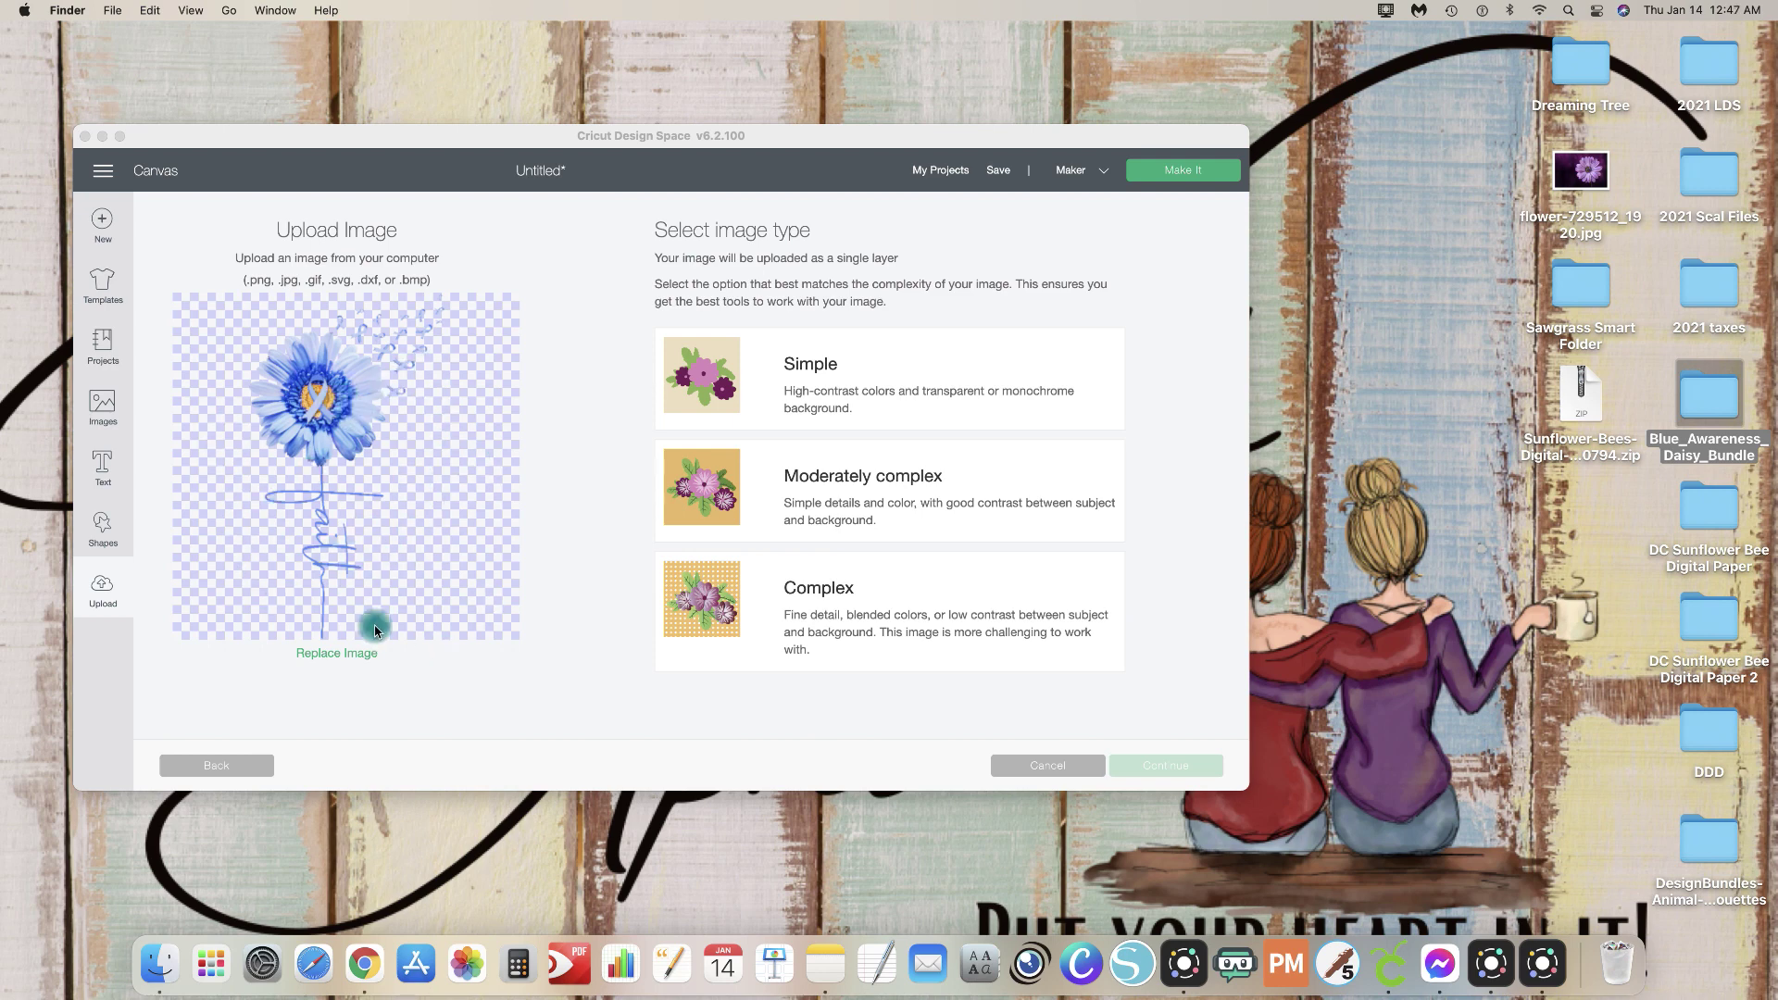
# Step: Choose Complex as the image type for the daisy upload and continue to background removal
pyautogui.click(778, 598)
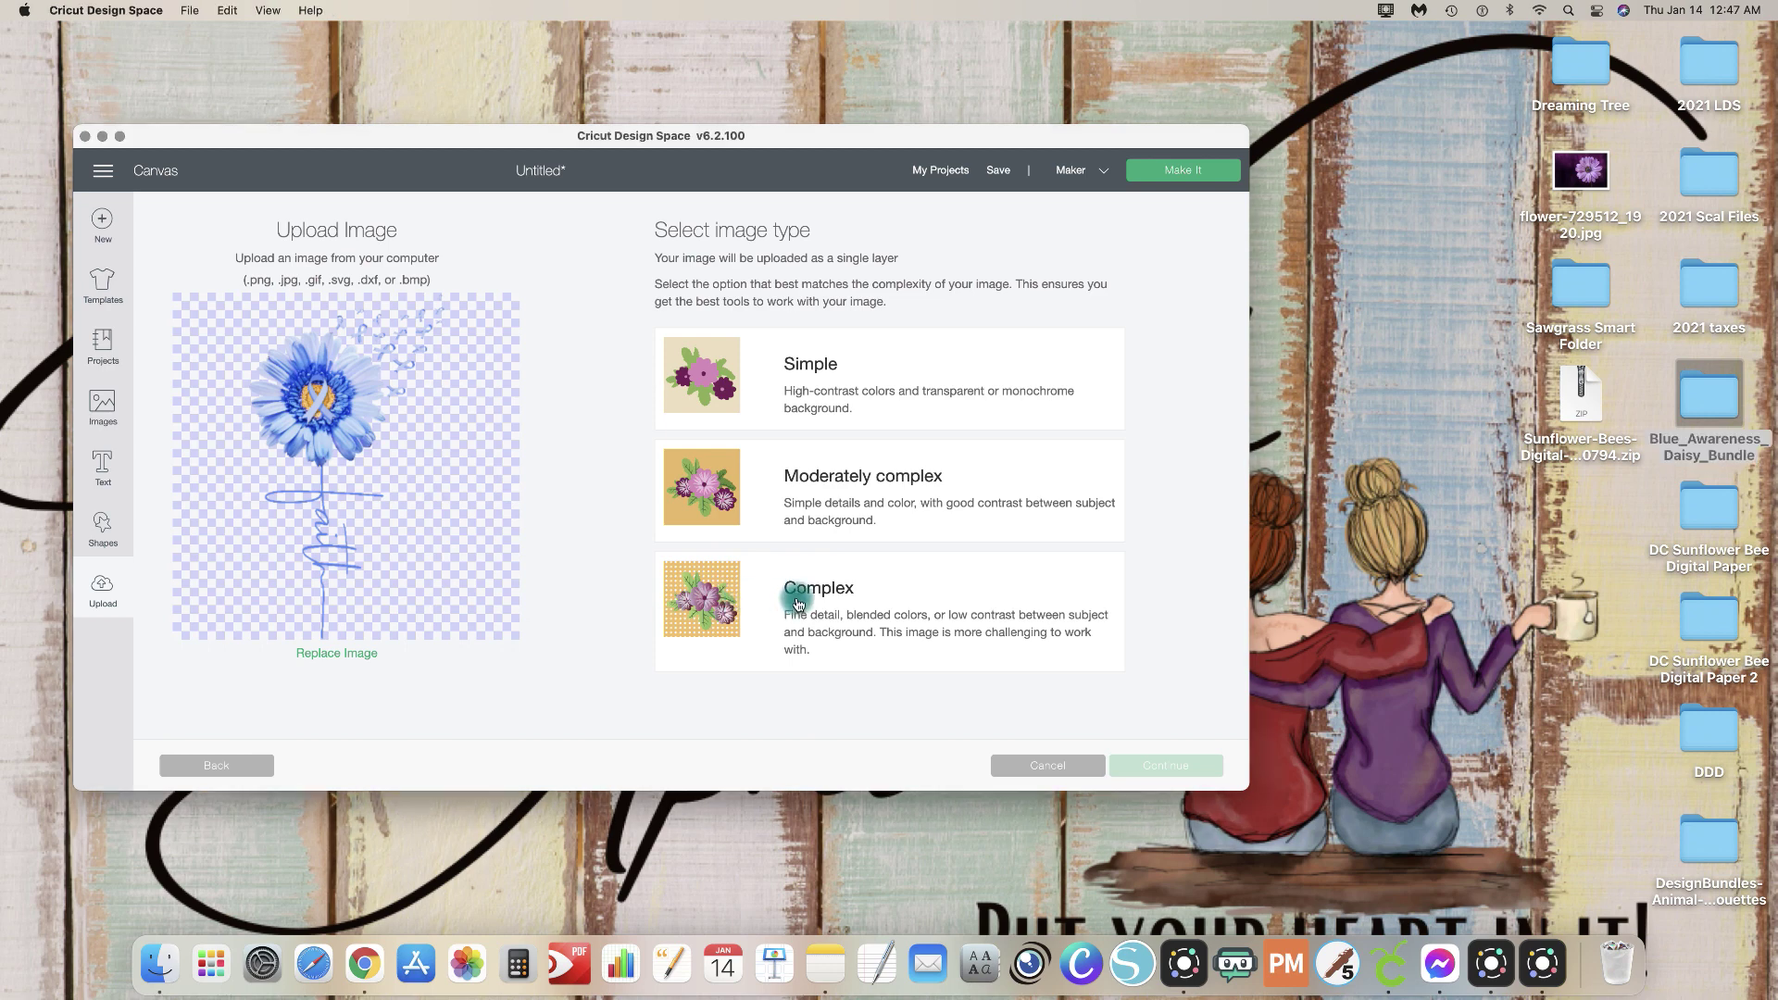
pyautogui.click(709, 596)
pyautogui.click(1169, 765)
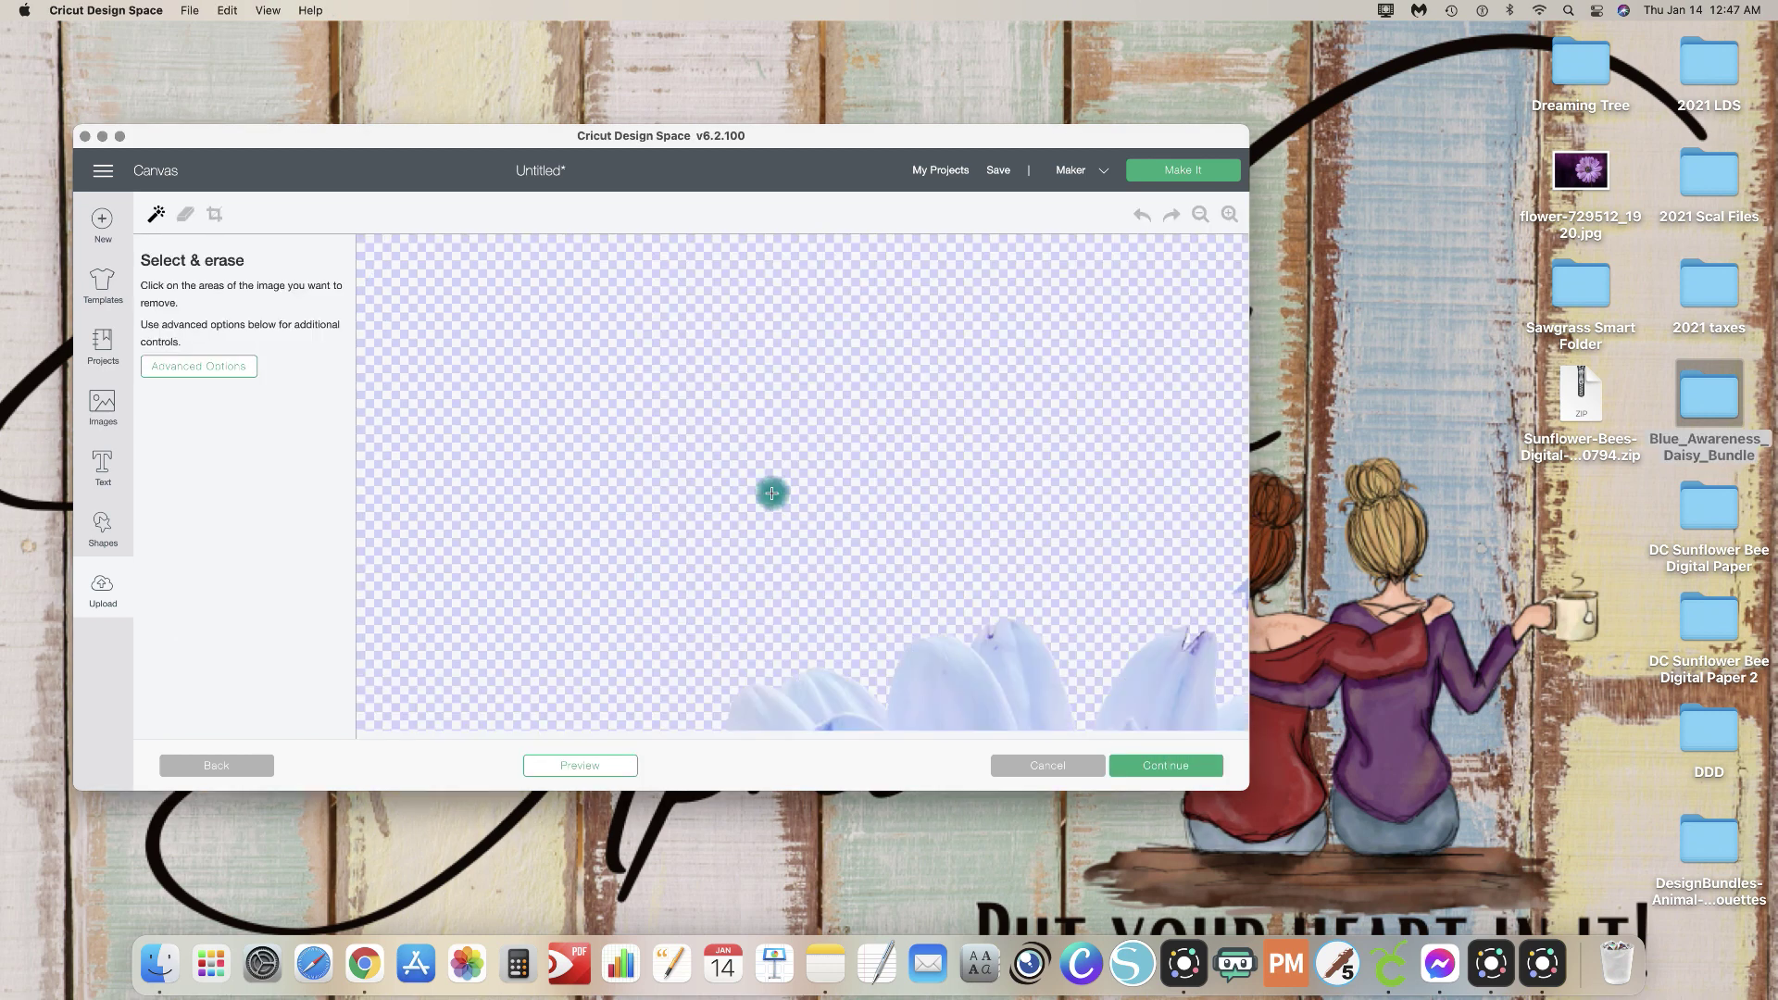
# Step: Examine the daisy image's petals, Faith lettering and small ribbons for any background that needs erasing
pyautogui.scroll(-10, 771, 493)
pyautogui.scroll(-5, 772, 493)
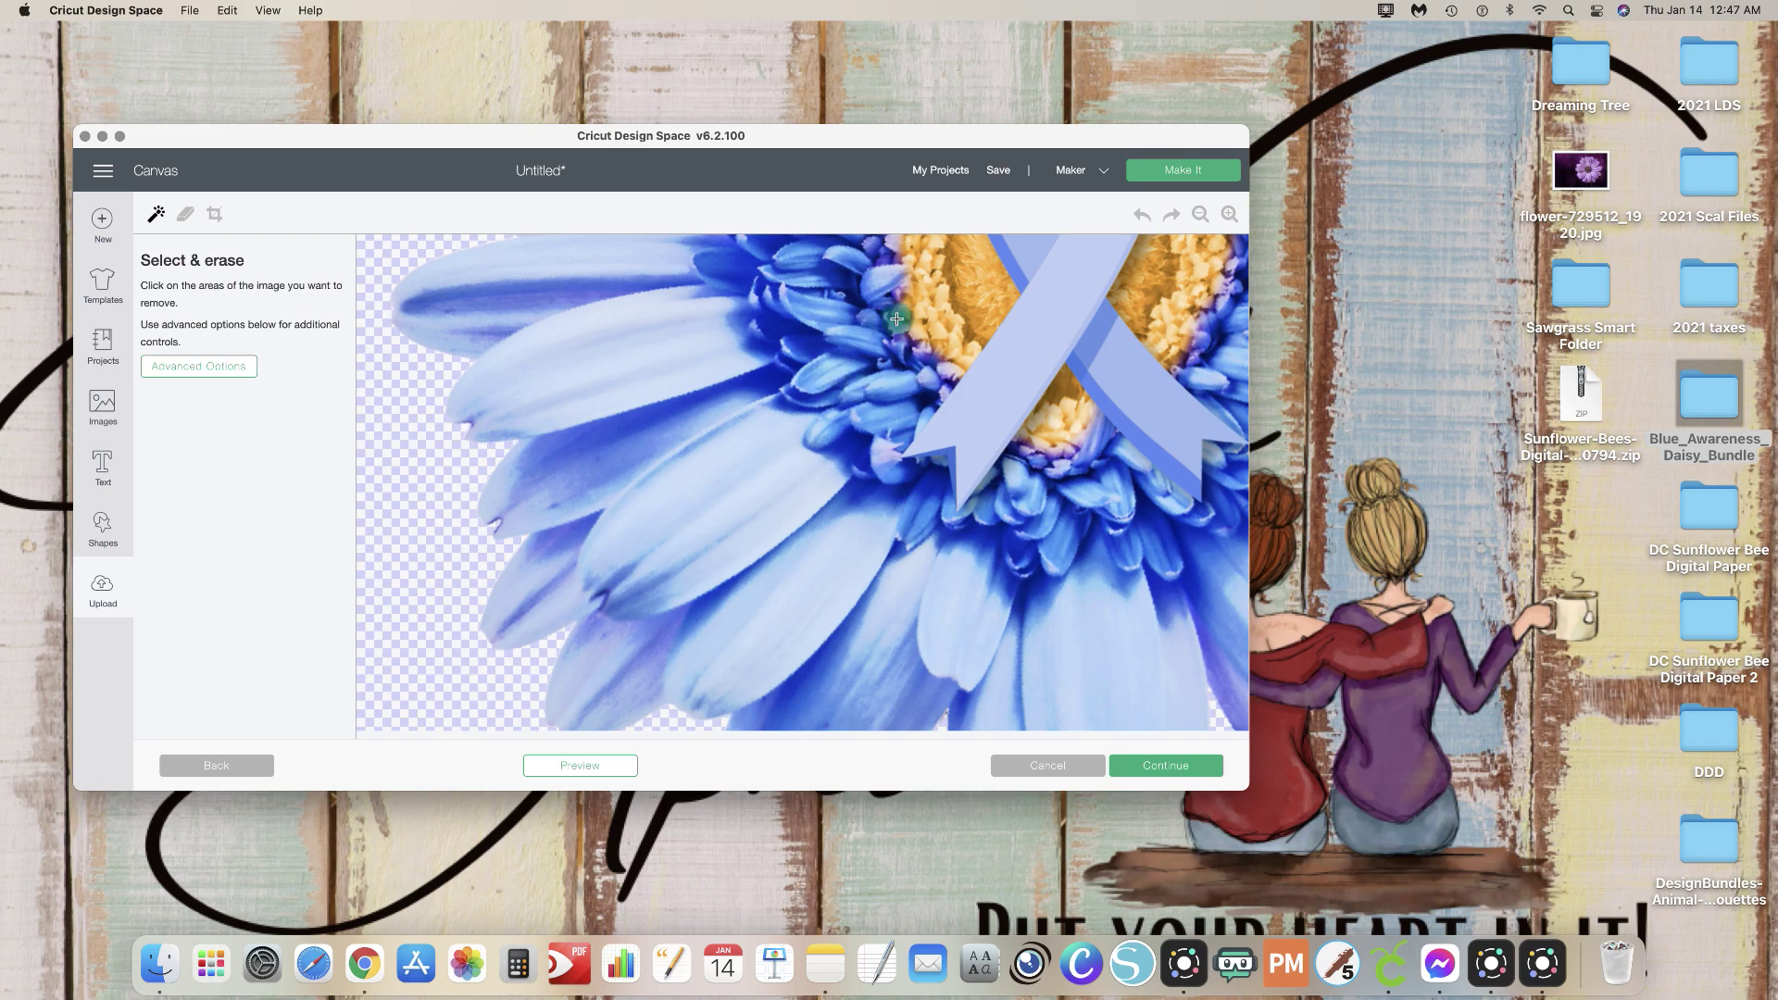
pyautogui.click(1200, 218)
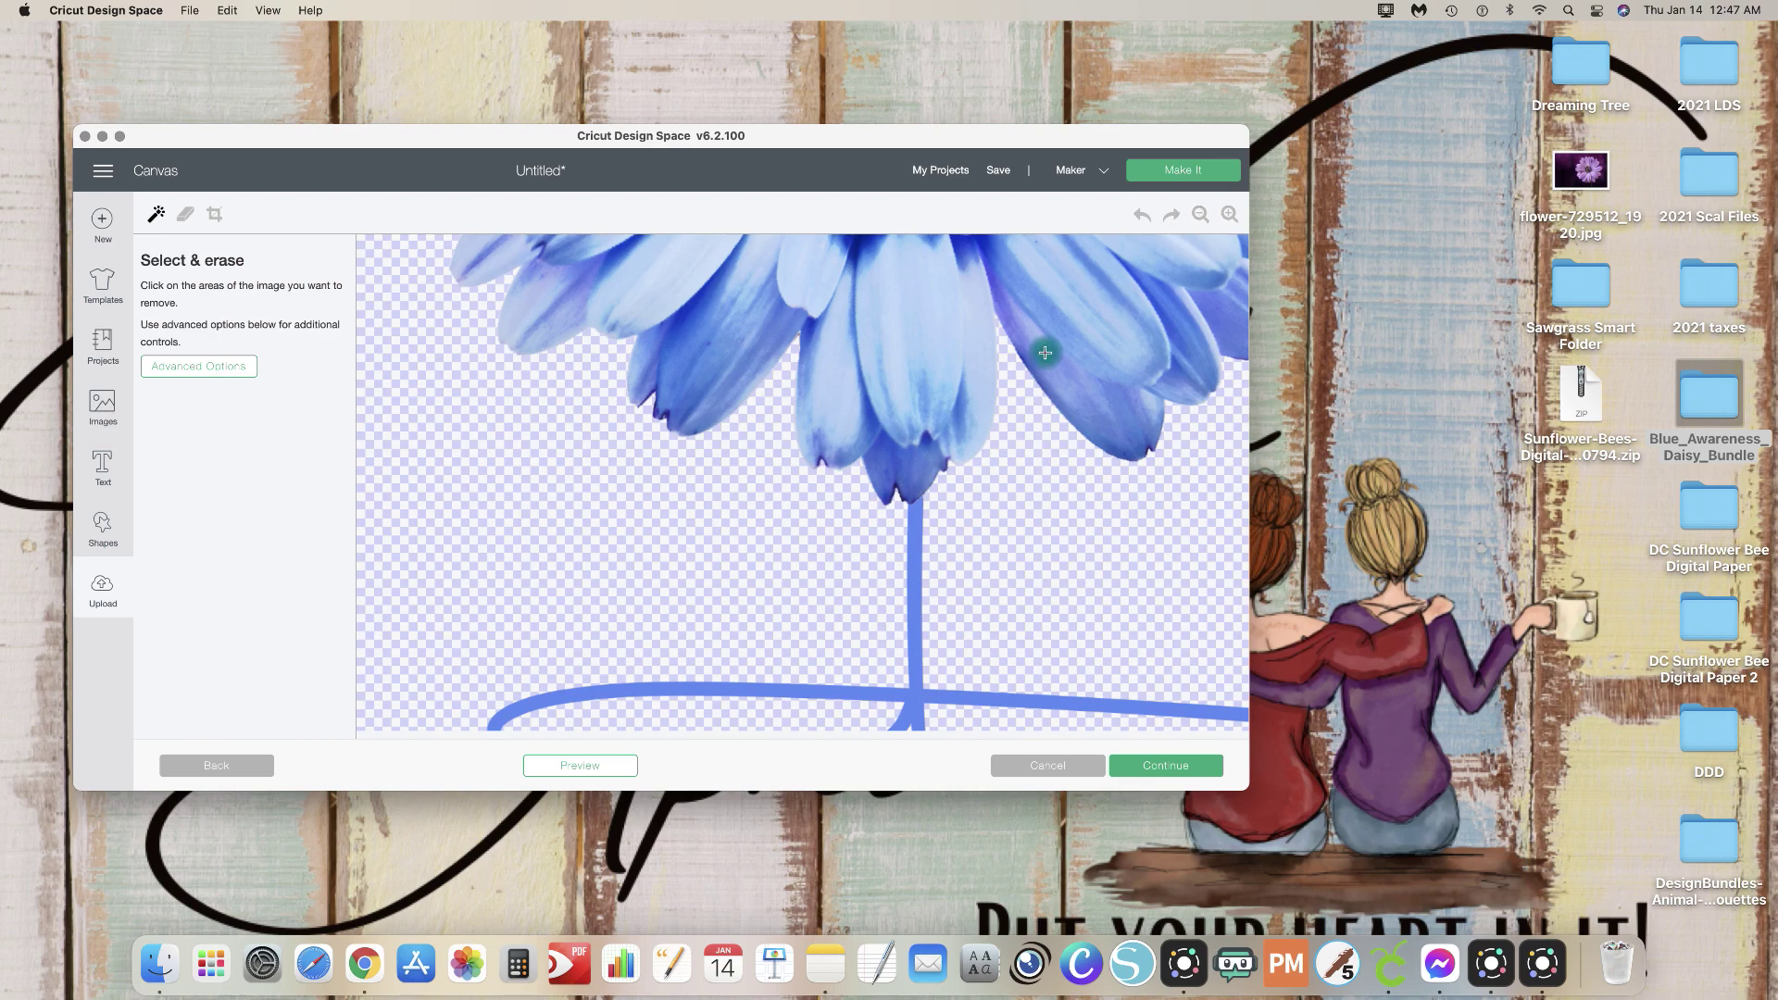
pyautogui.scroll(-5, 1044, 351)
pyautogui.scroll(-3, 1045, 352)
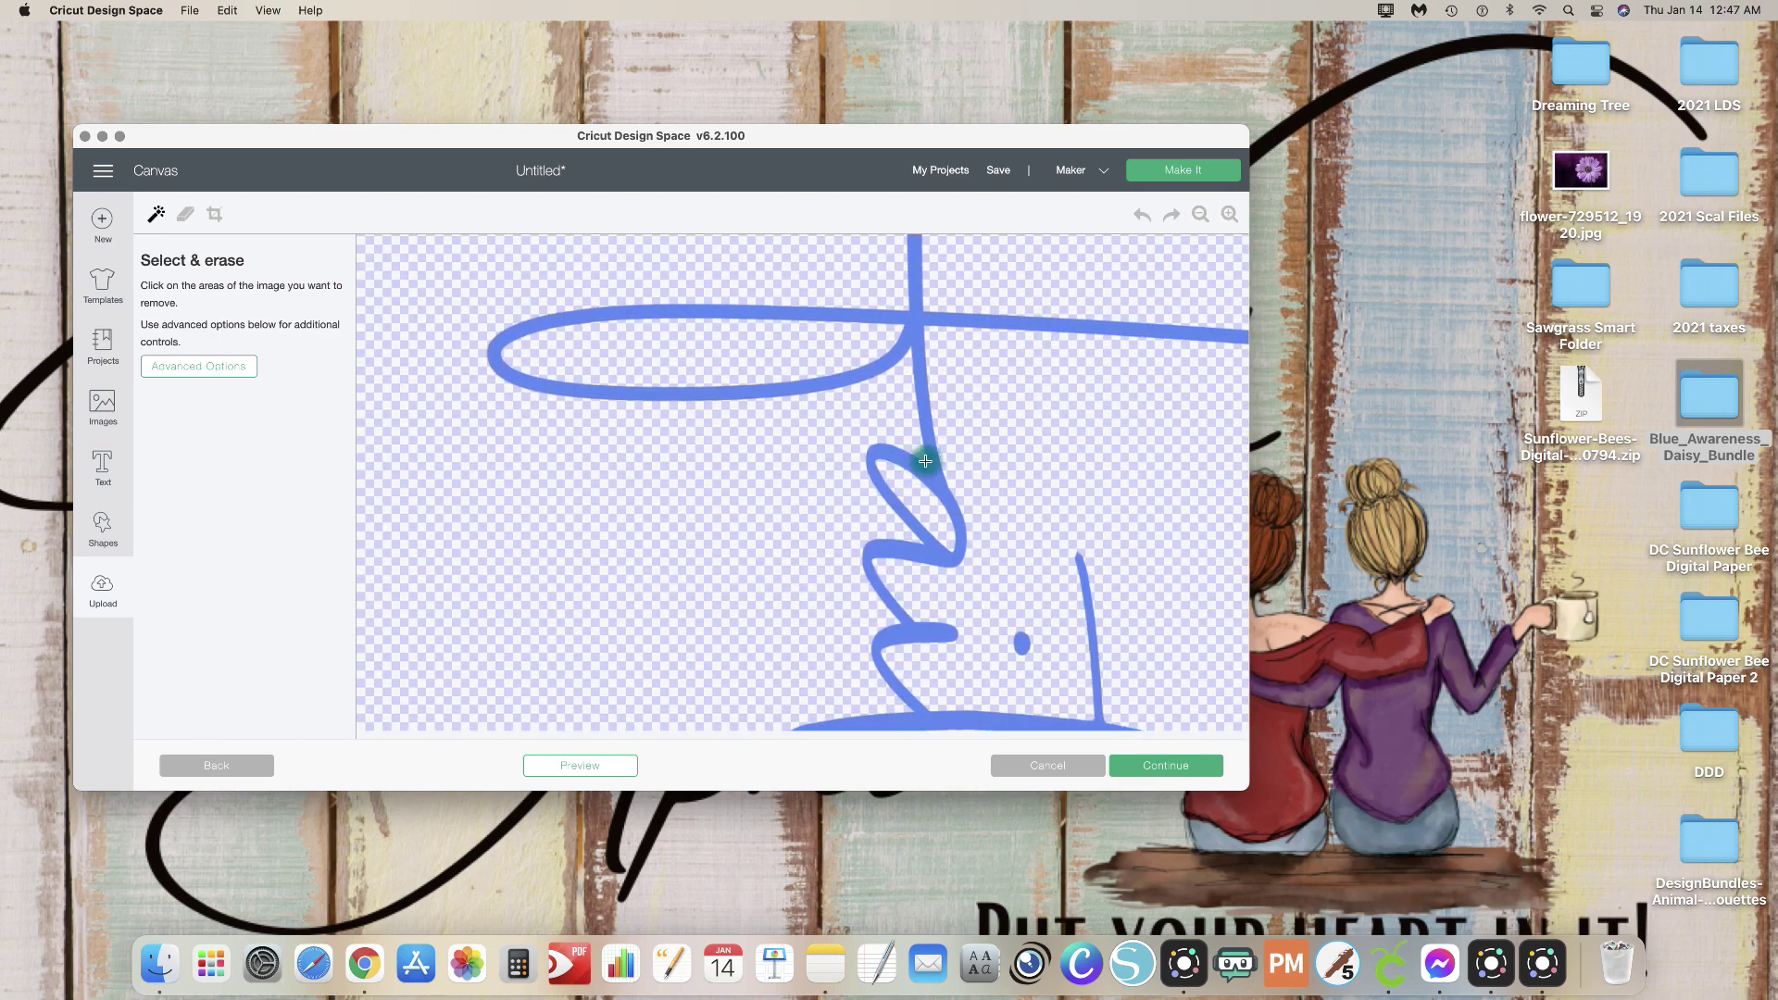
pyautogui.scroll(5, 1027, 328)
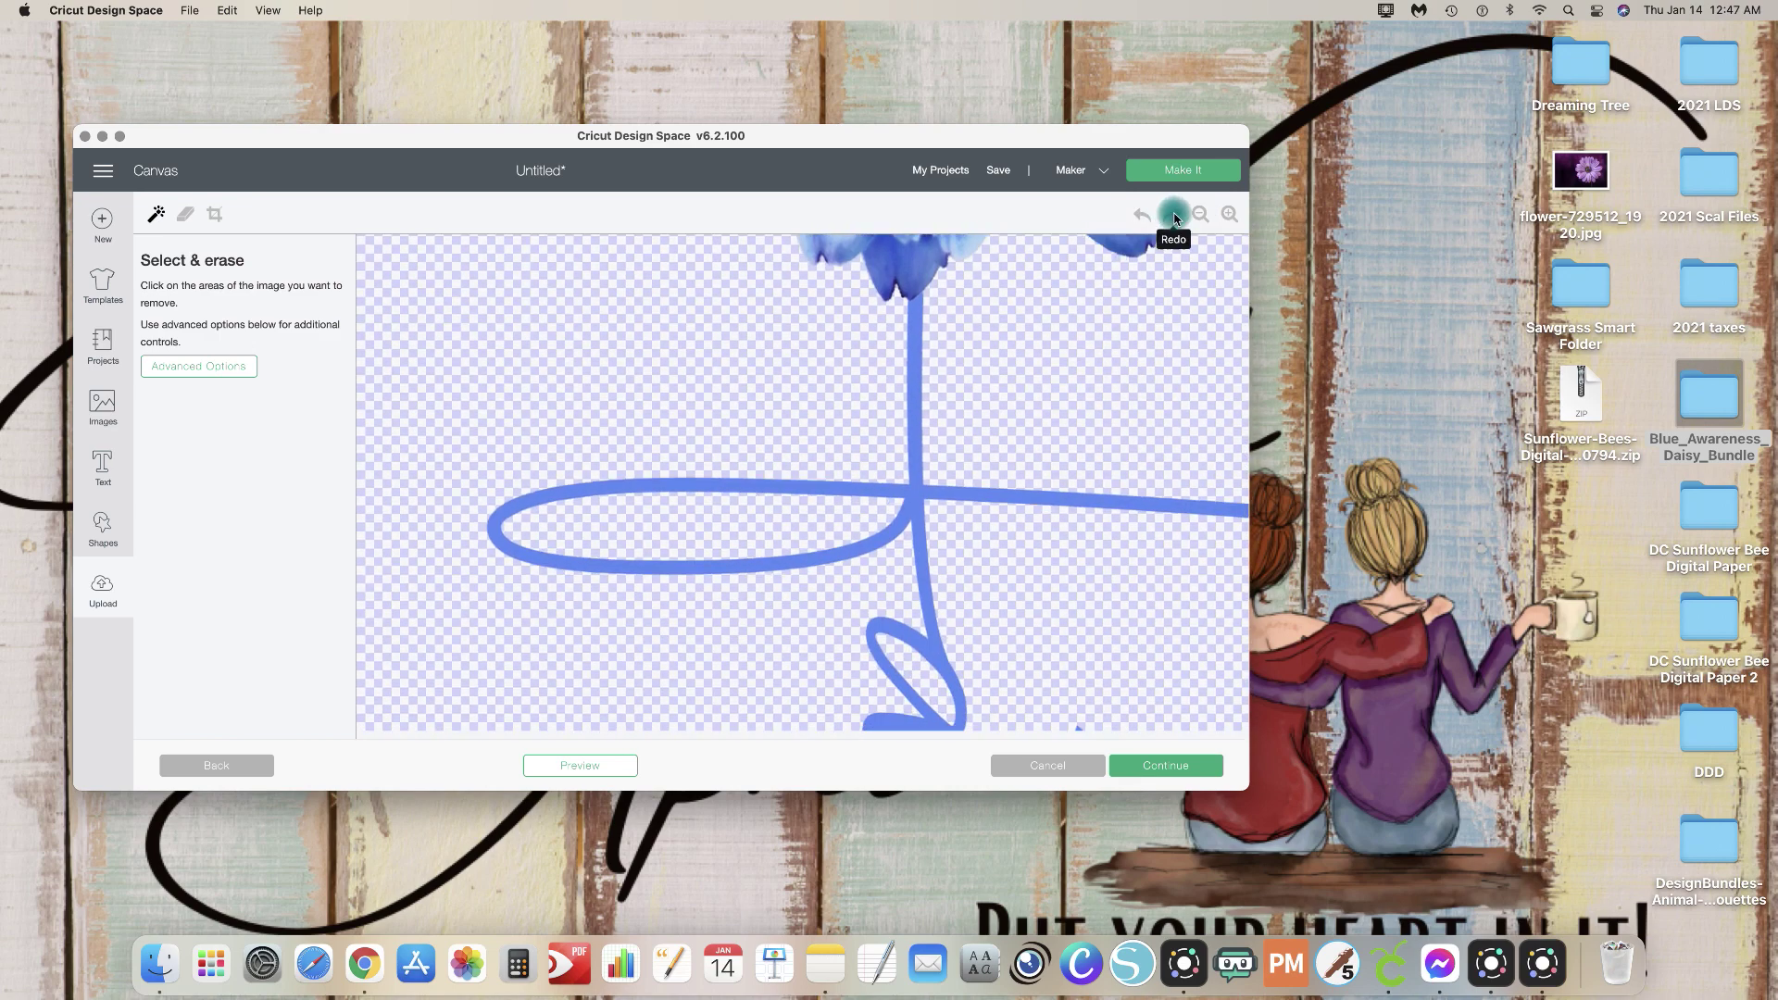
pyautogui.click(1198, 215)
pyautogui.click(1199, 215)
pyautogui.scroll(2, 980, 366)
pyautogui.scroll(2, 980, 370)
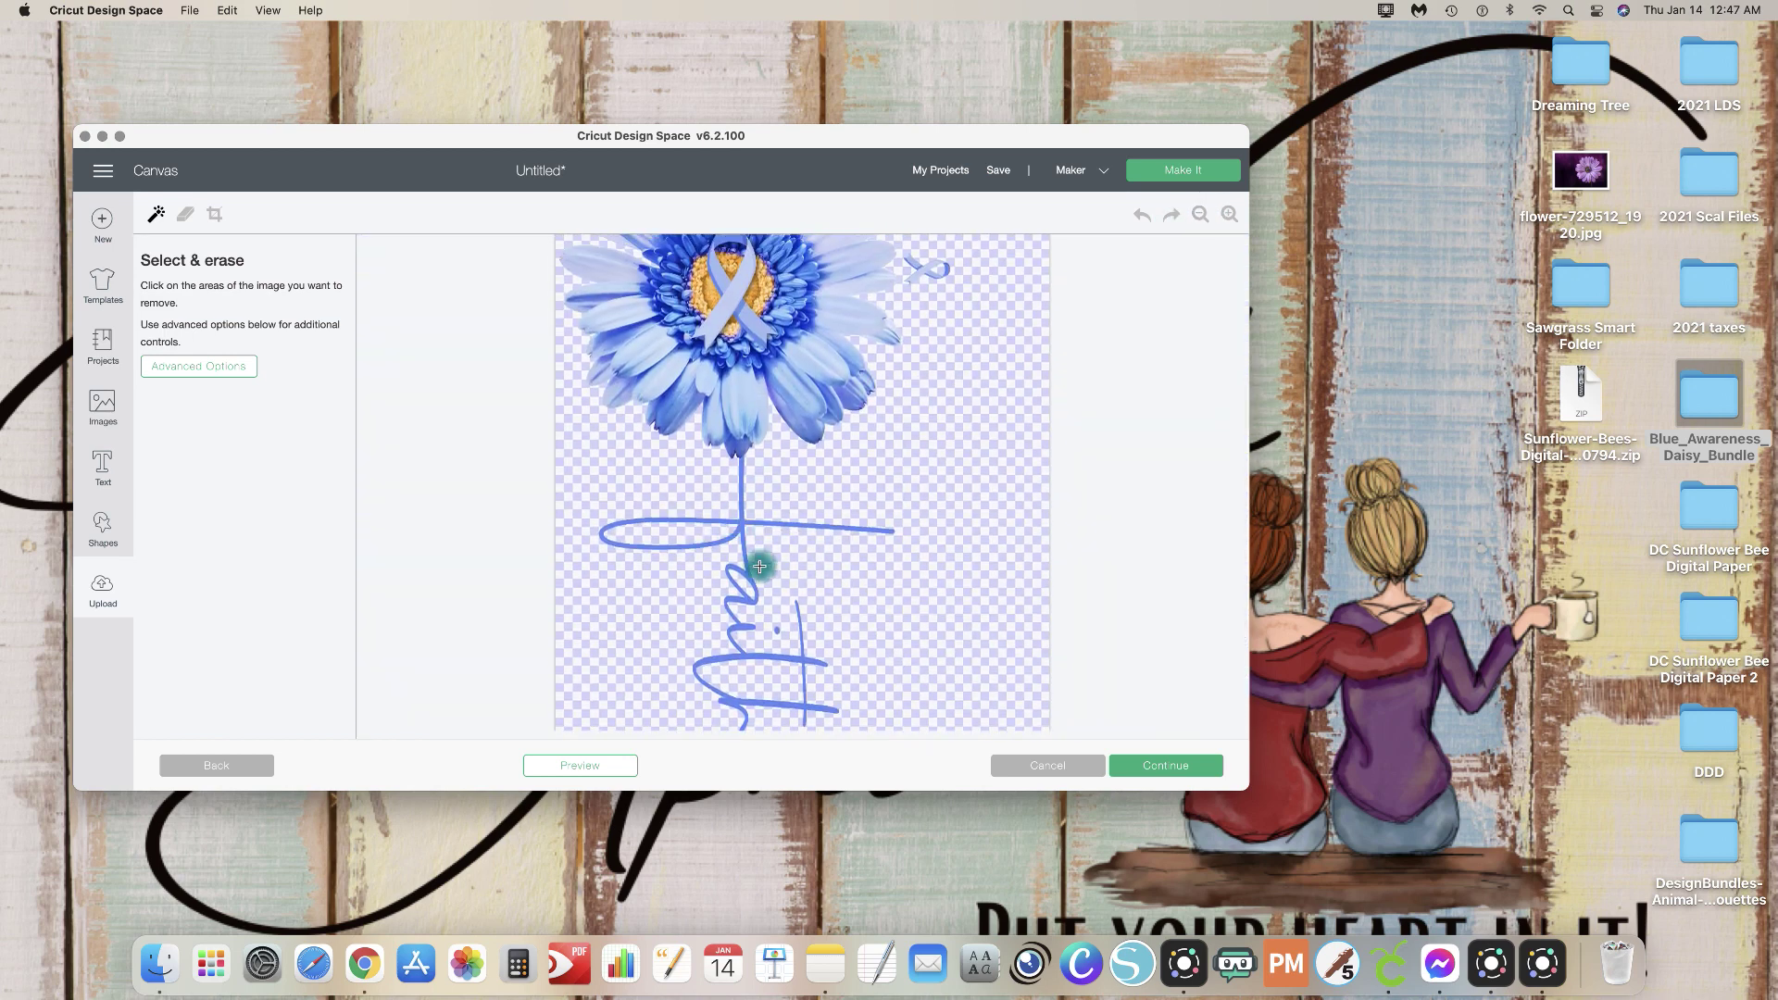
pyautogui.scroll(5, 911, 597)
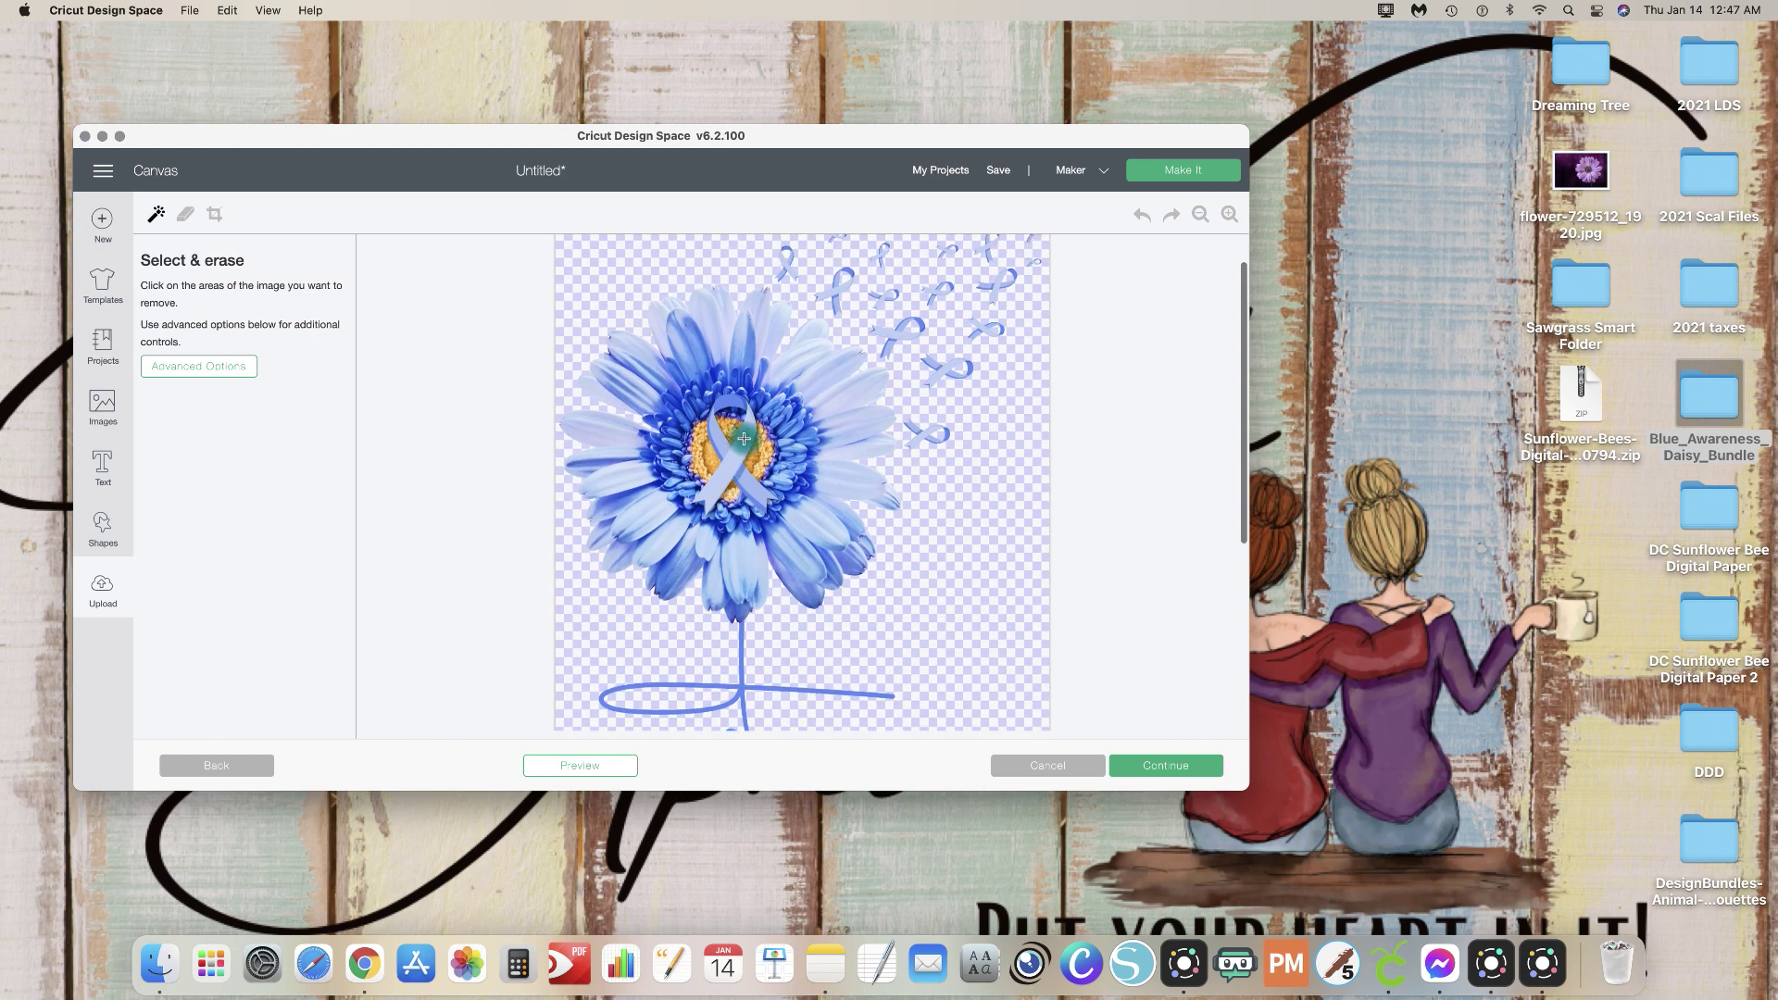
pyautogui.scroll(2, 859, 287)
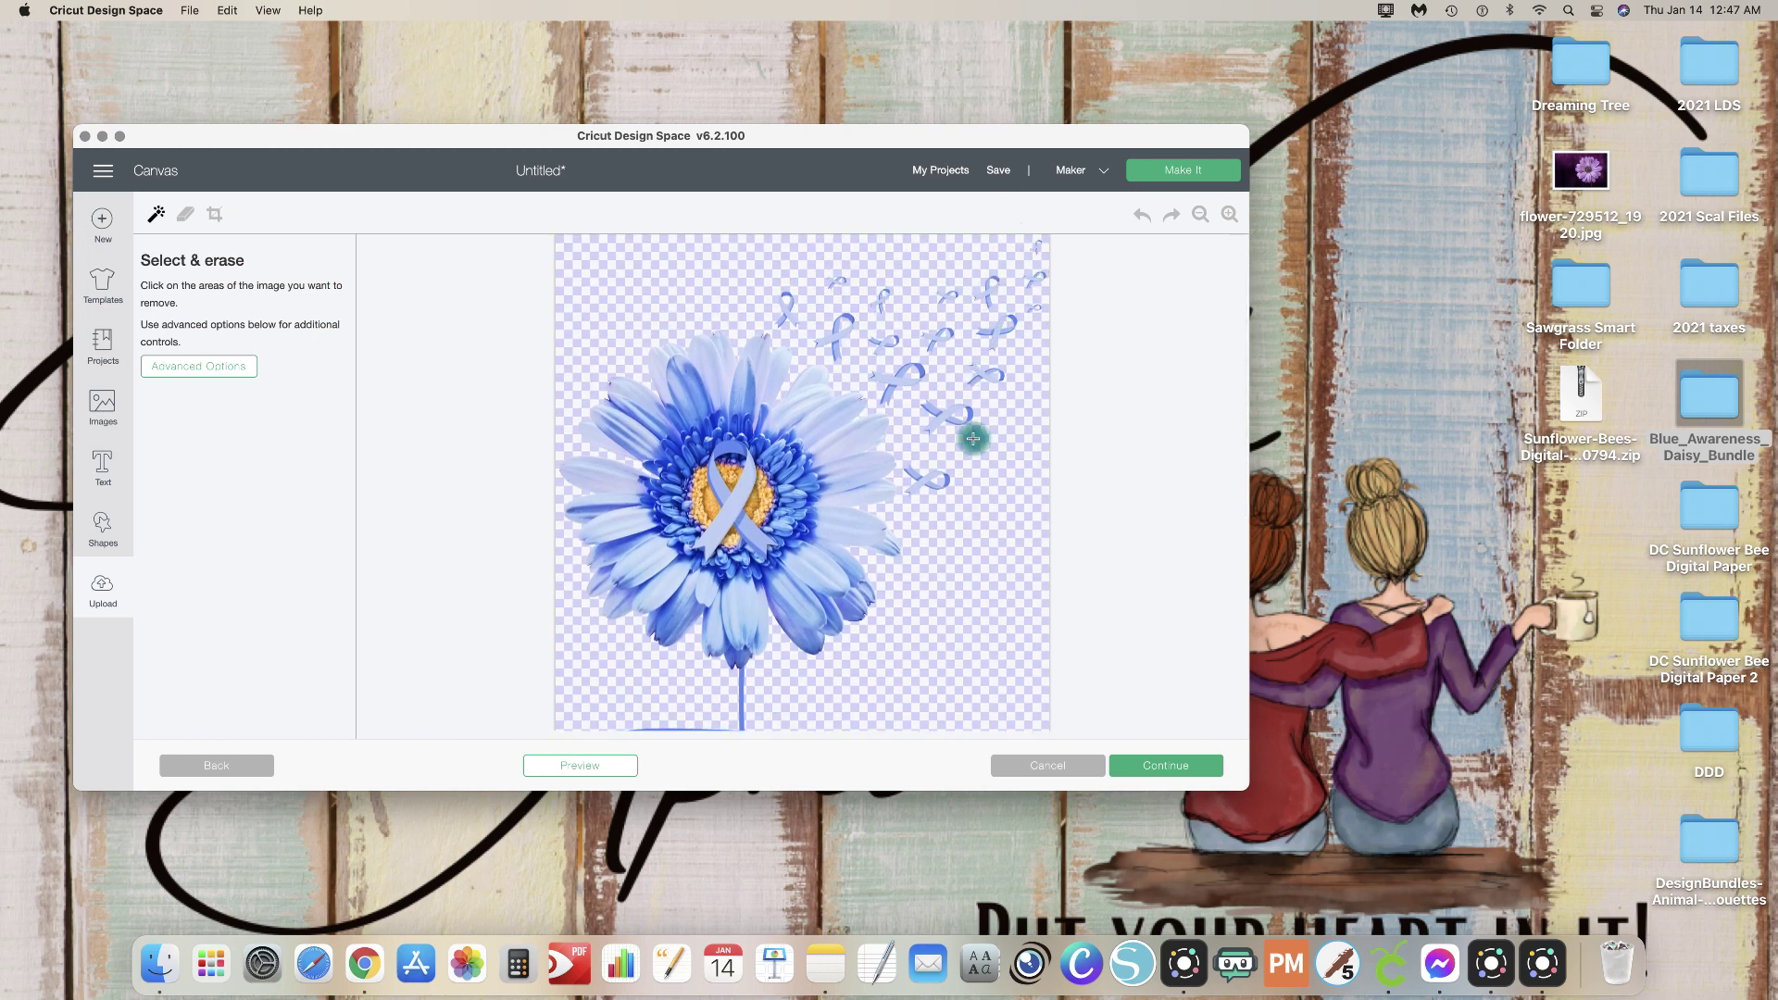
# Step: Save the daisy as a Print Then Cut image with the tags DDD, Faith, Blue Flower
pyautogui.click(1157, 771)
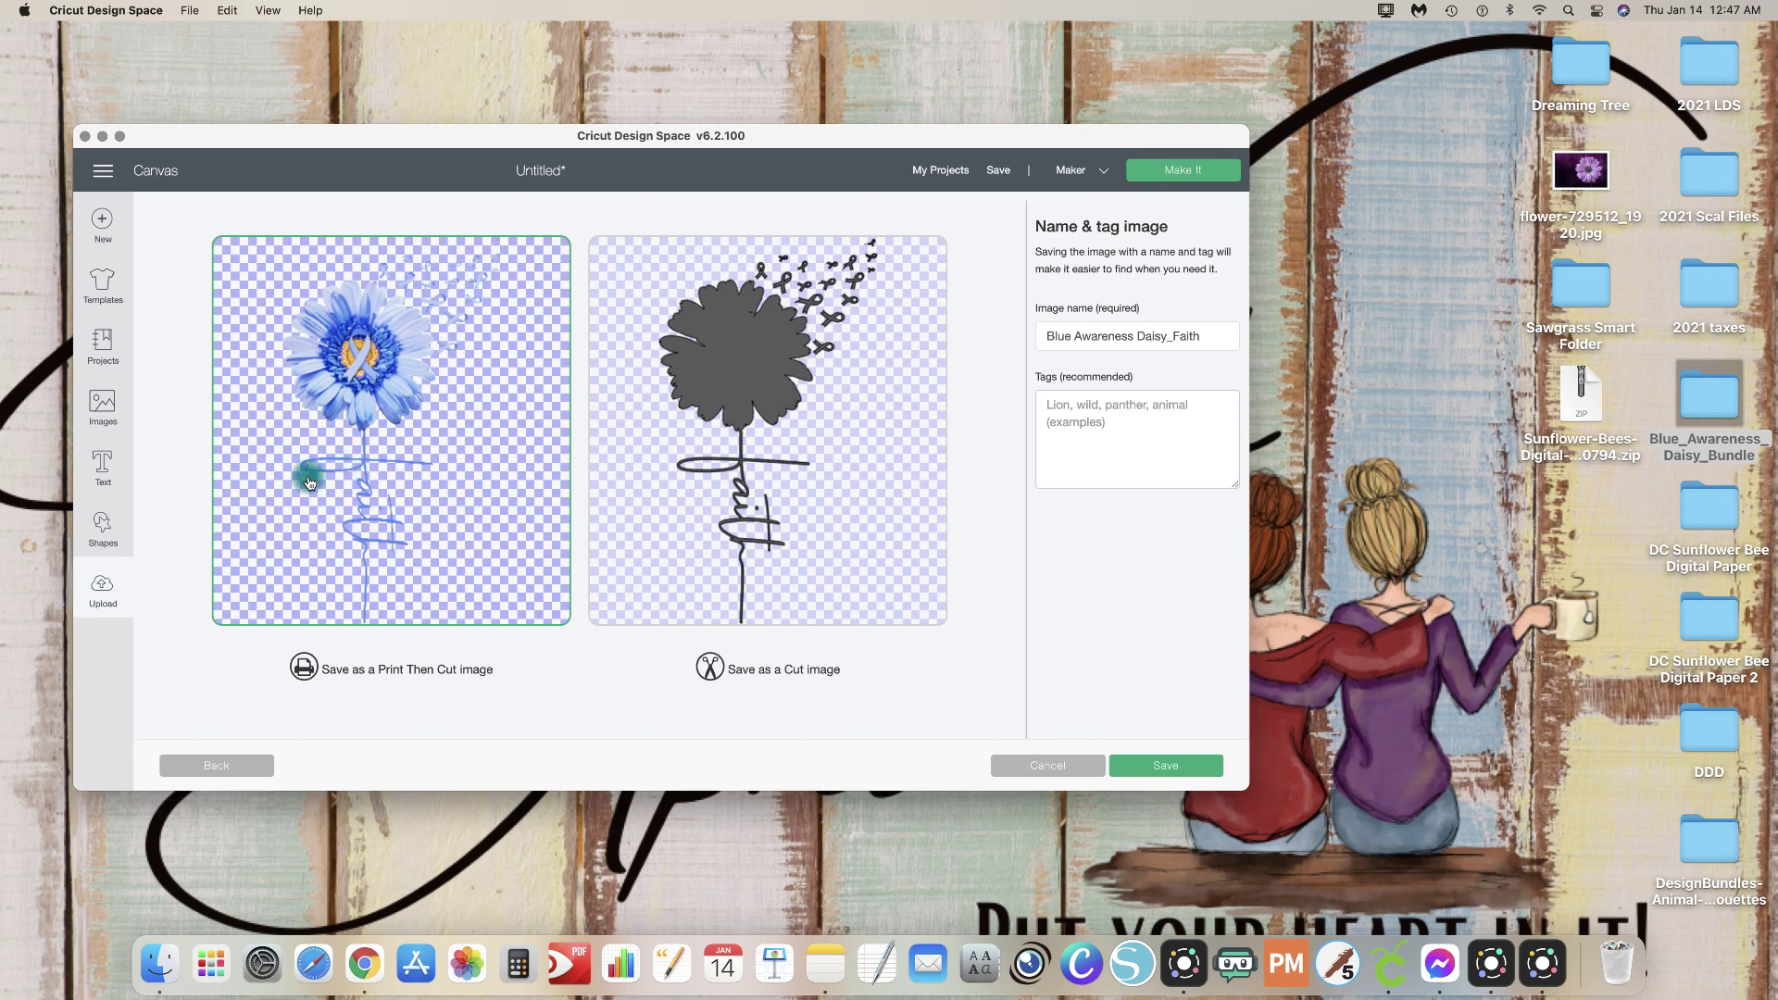
pyautogui.click(1122, 419)
pyautogui.write('DDD, Faith, Blue Flower')
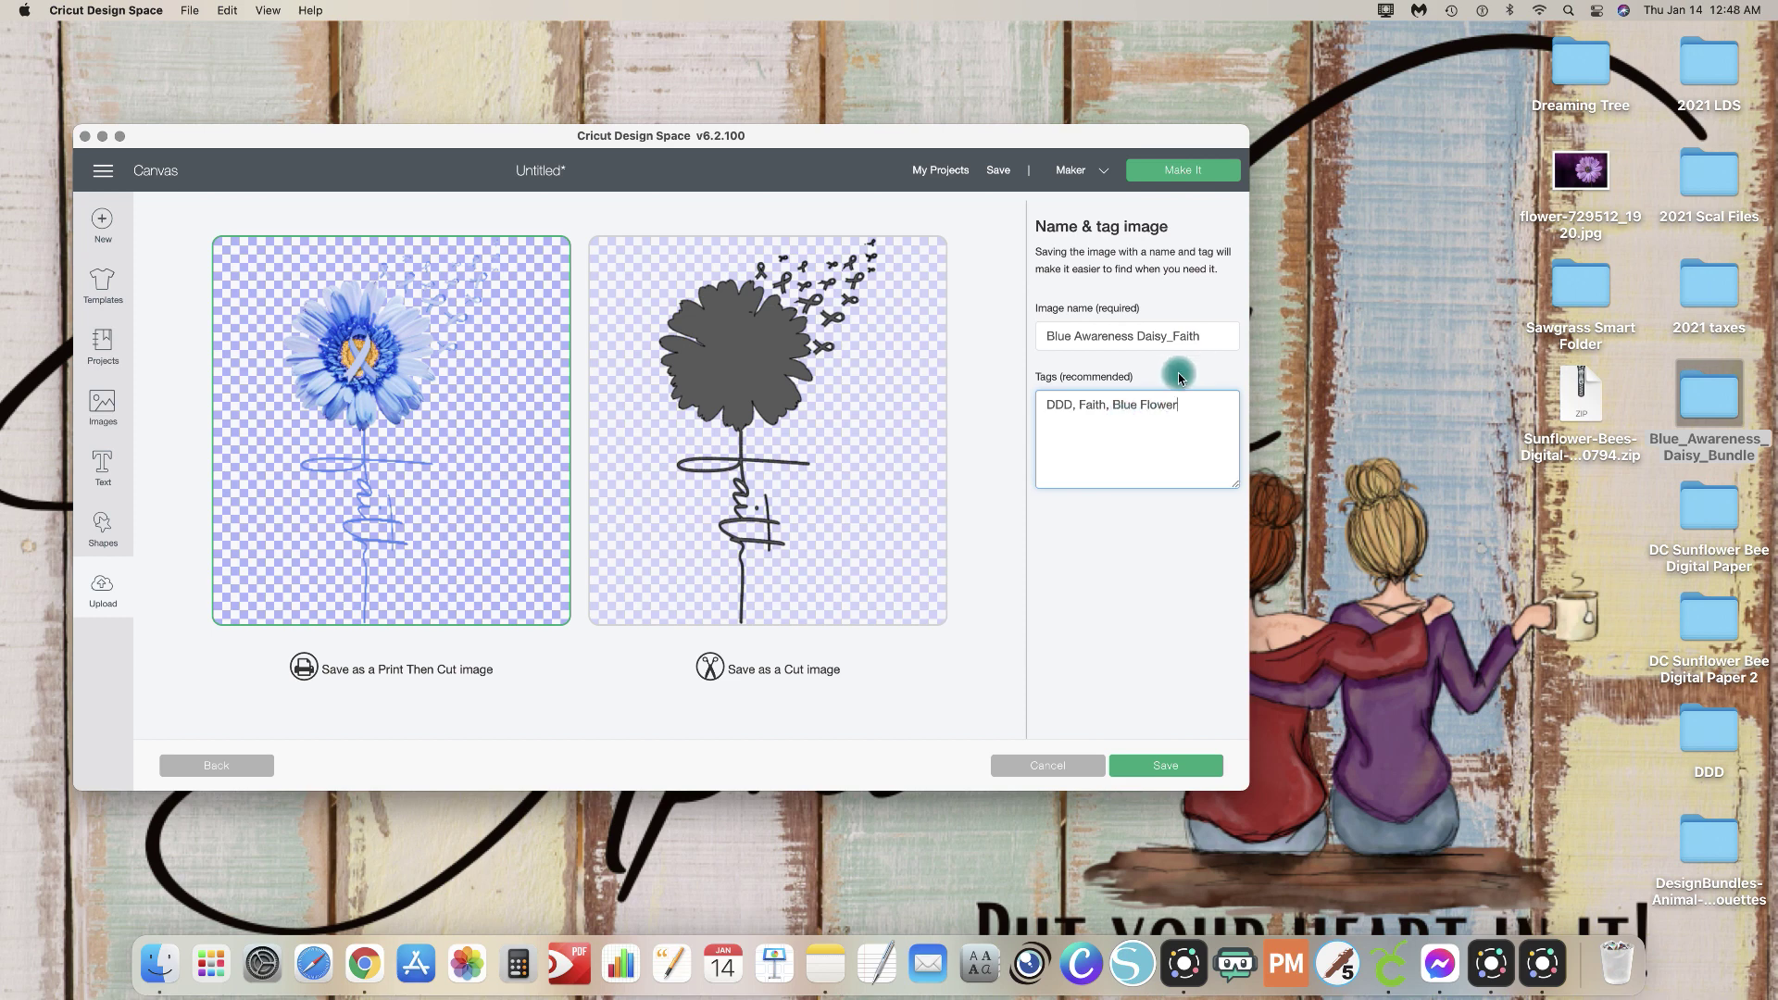
pyautogui.click(1173, 768)
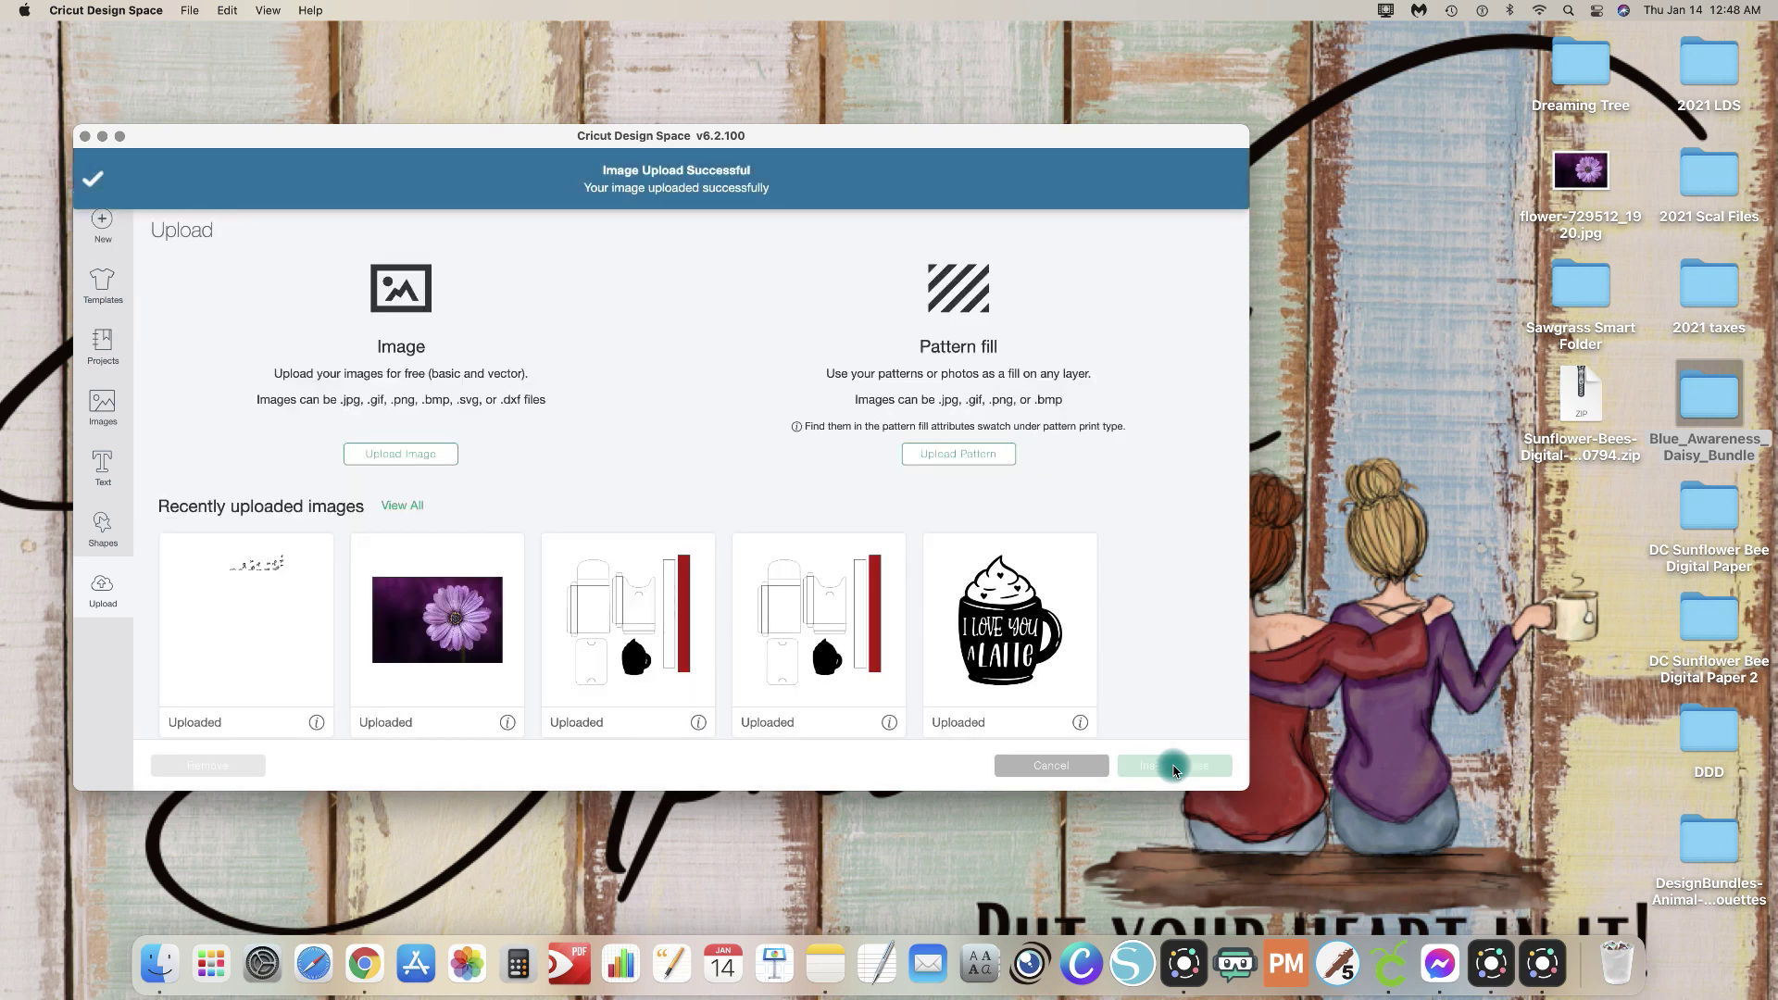
# Step: Insert the uploaded Faith daisy image on the canvas and set its width to 7 inches
pyautogui.click(267, 589)
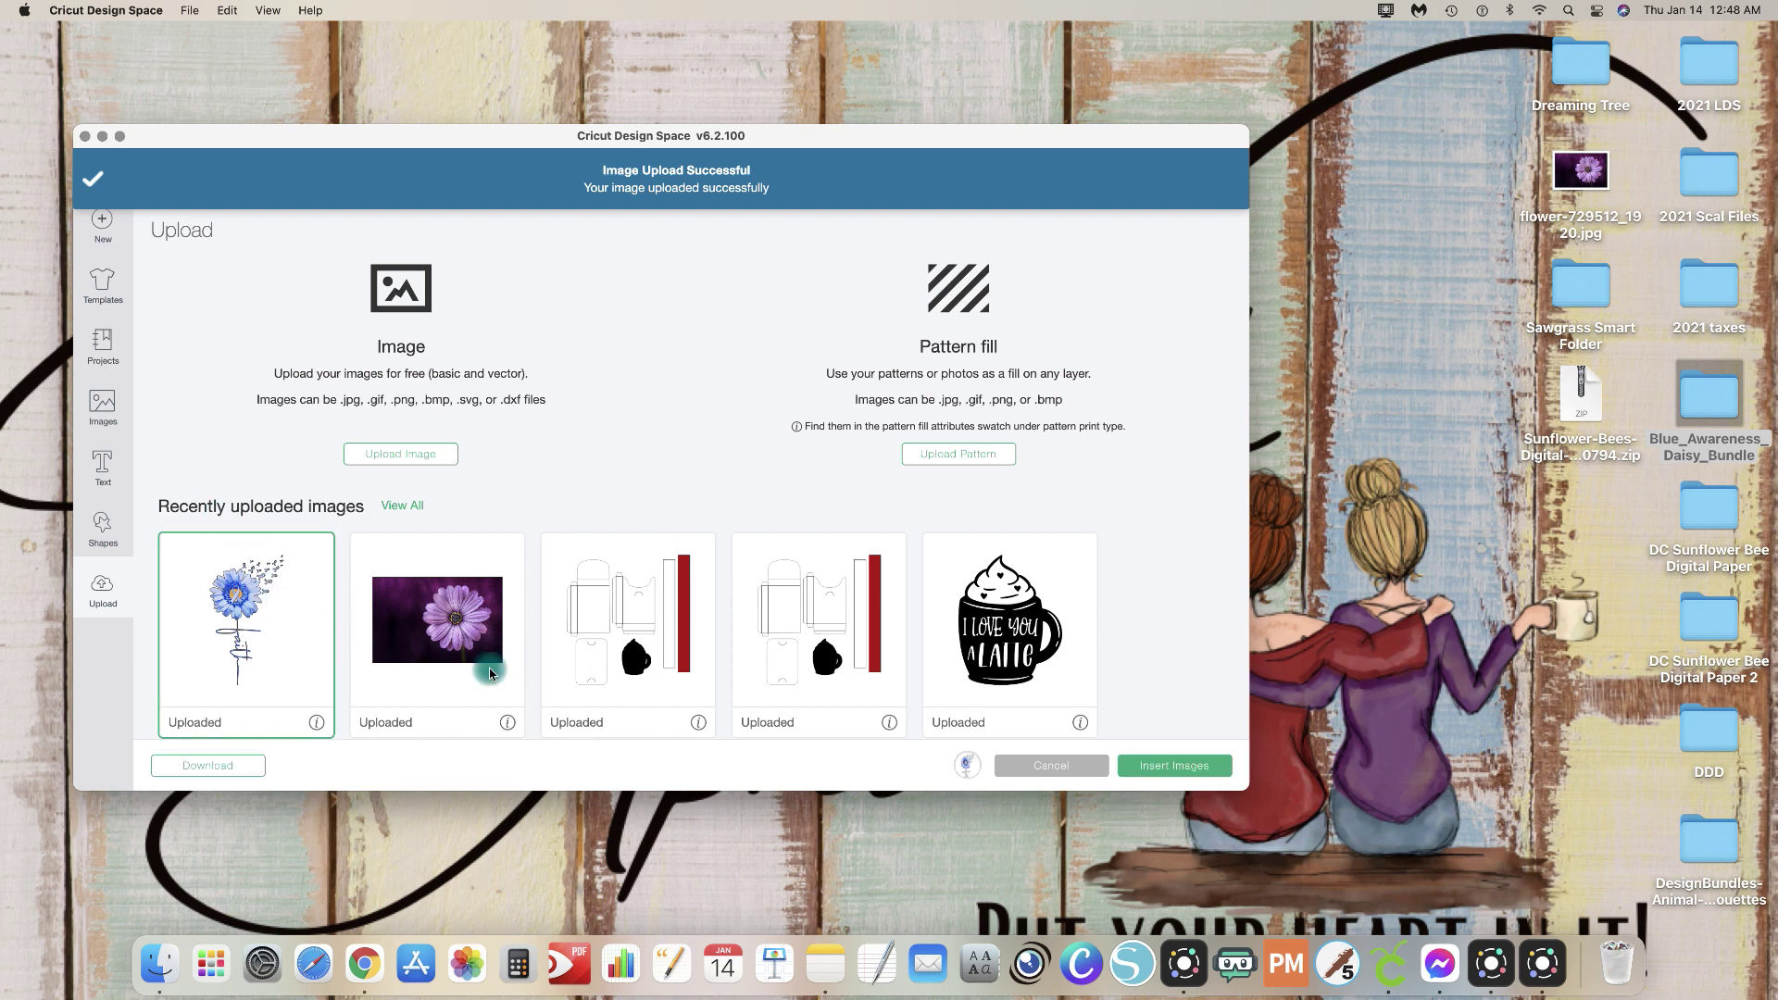
pyautogui.click(1172, 766)
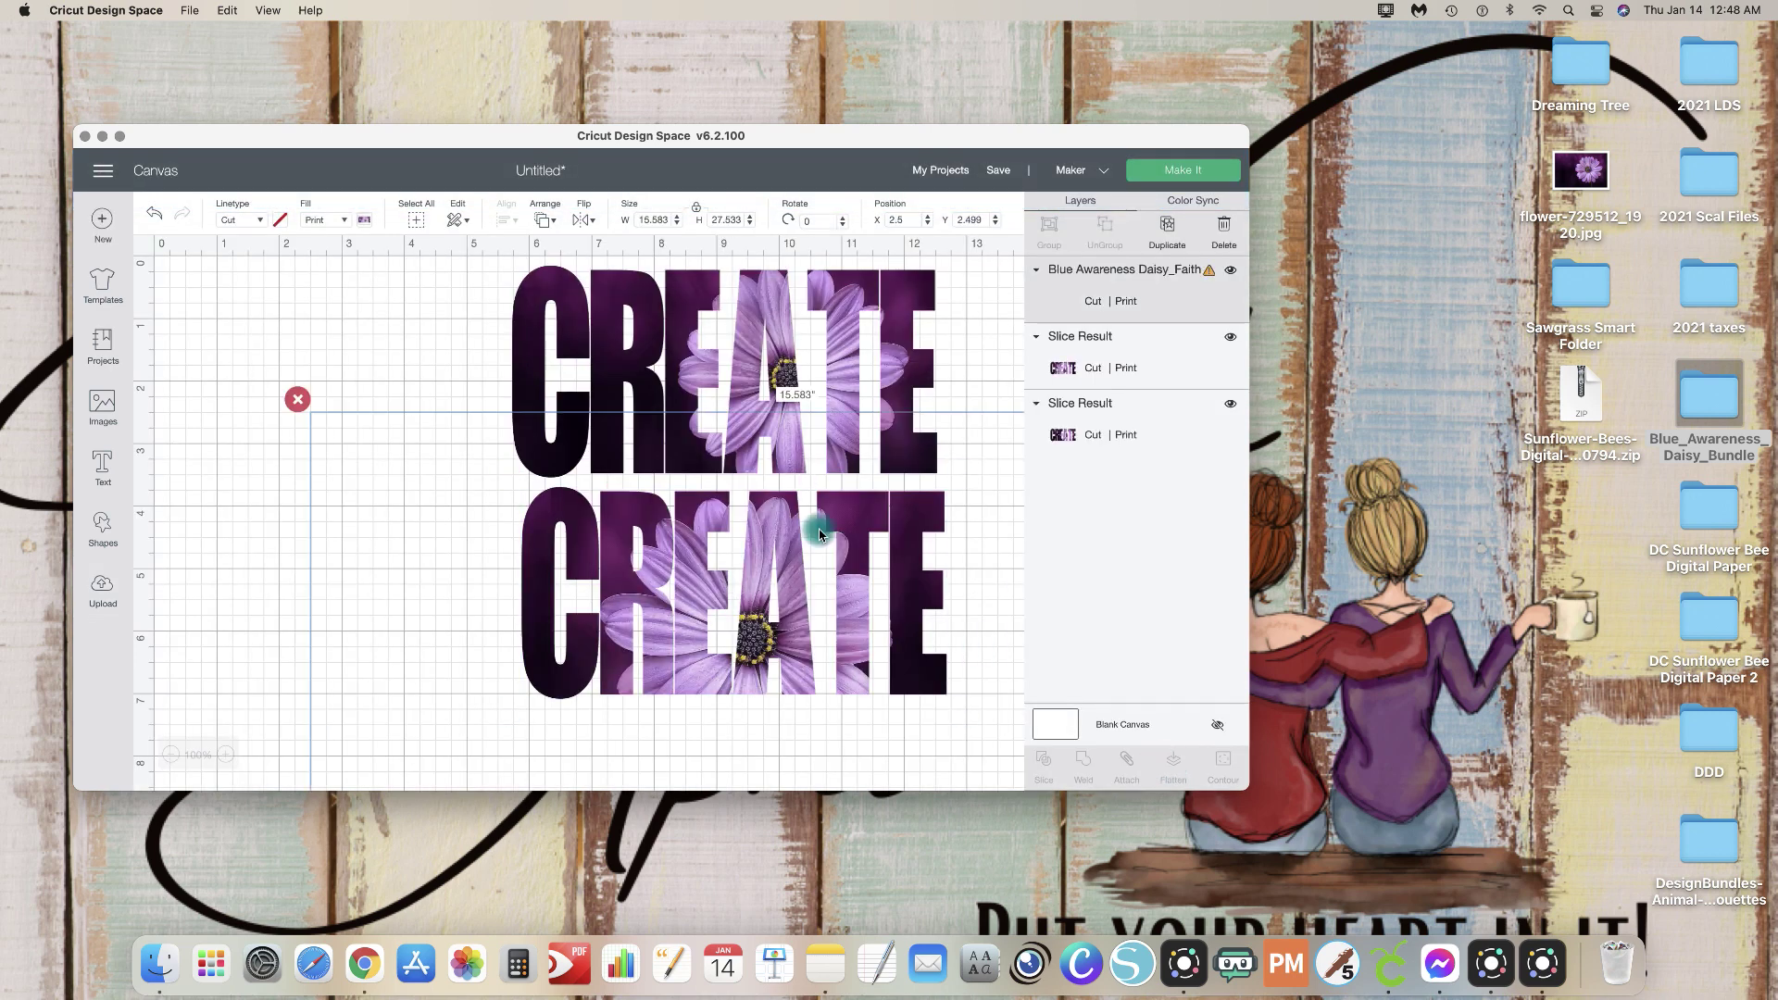
pyautogui.click(675, 225)
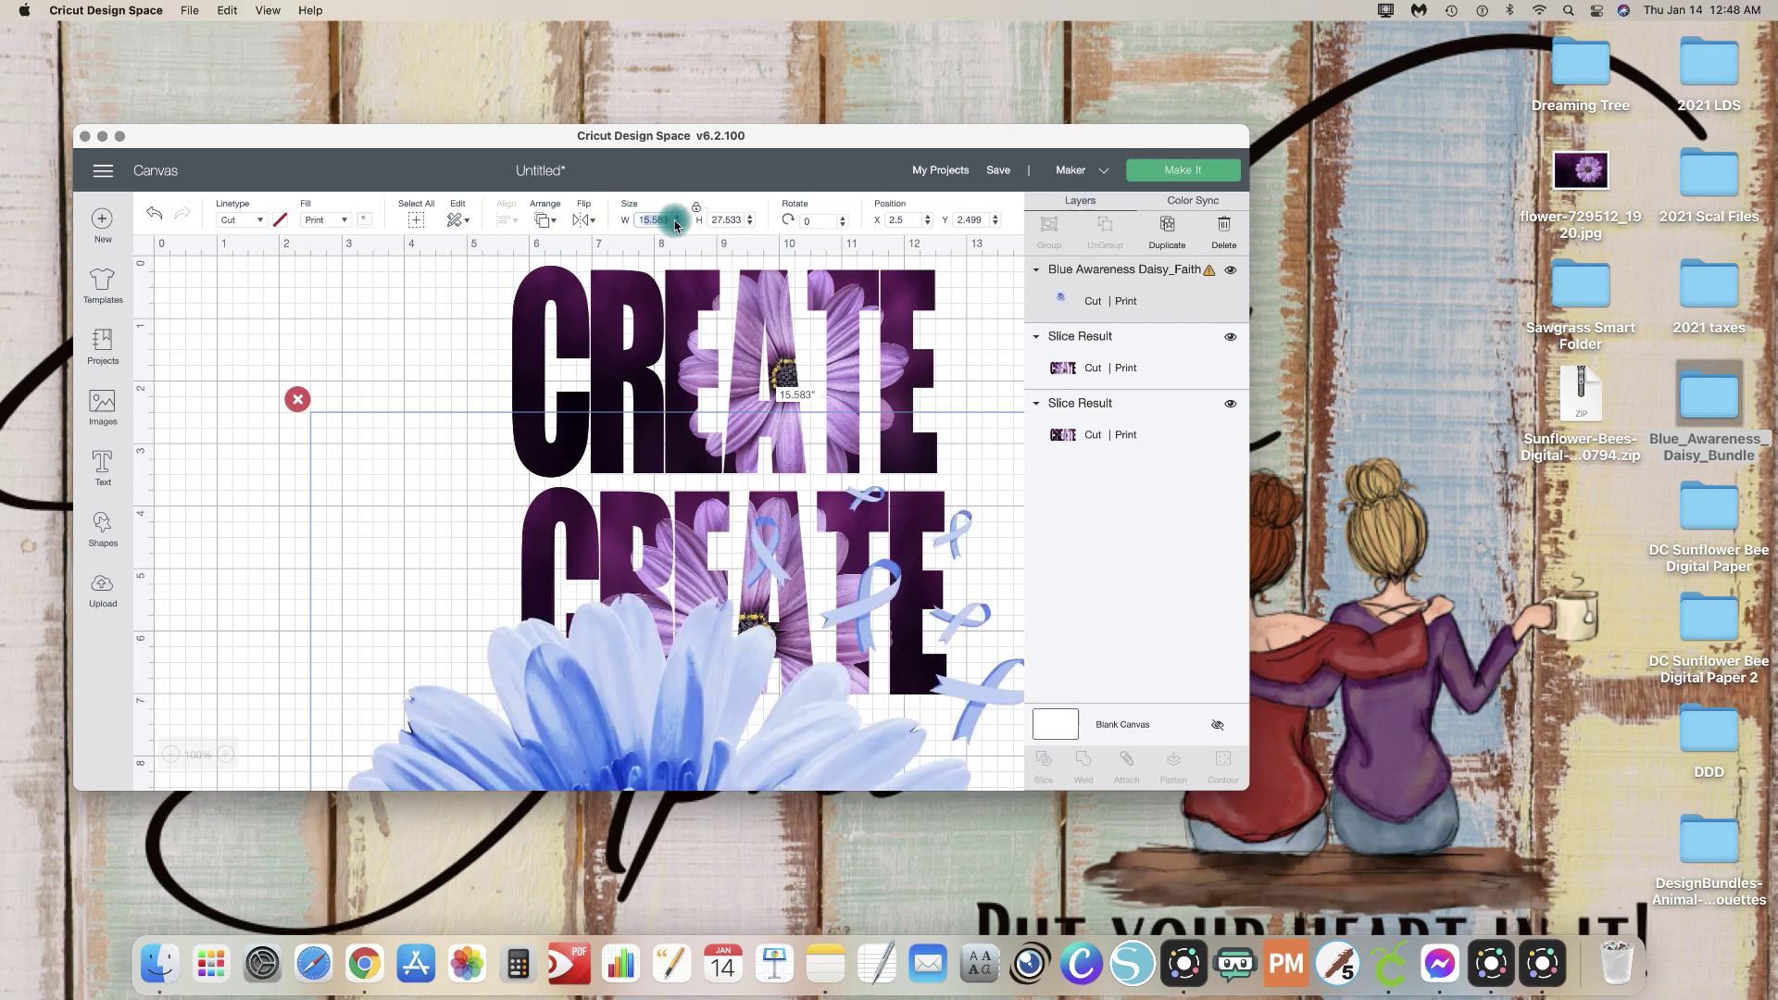
pyautogui.click(631, 219)
pyautogui.press('Return')
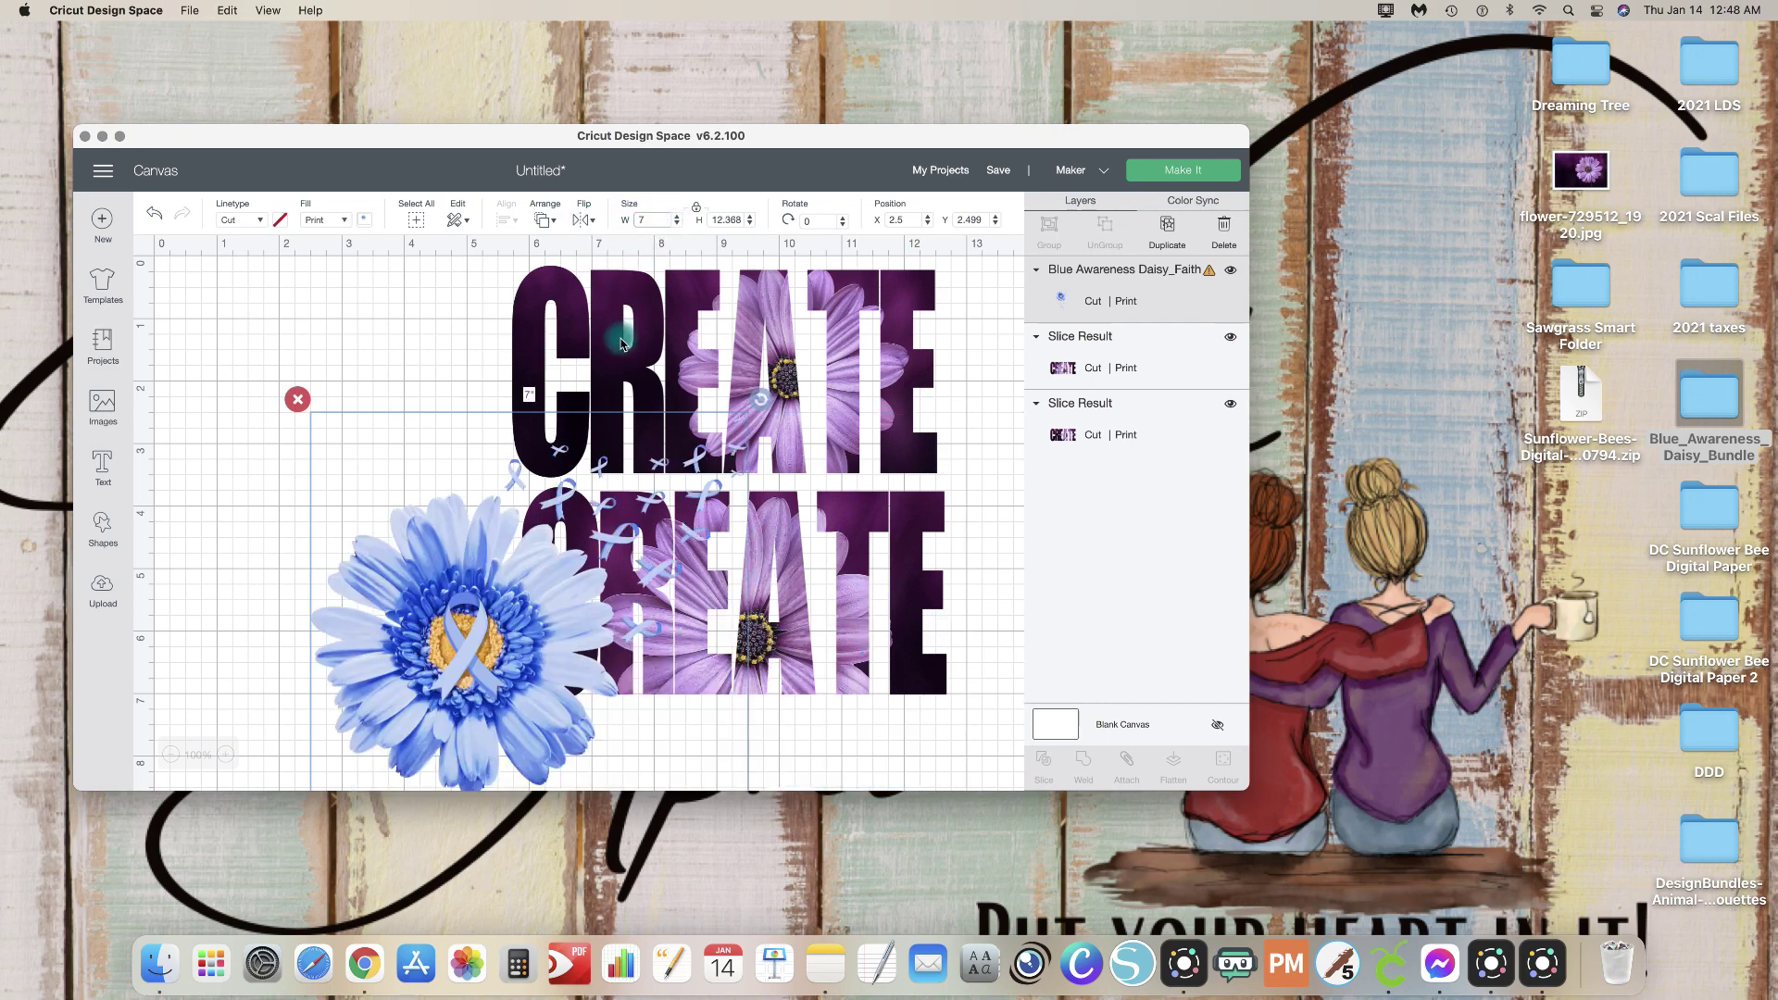
# Step: Move the daisy design toward the canvas's upper-left area and enlarge the program window to show more of the canvas
pyautogui.moveTo(481, 573); pyautogui.dragTo(378, 496)
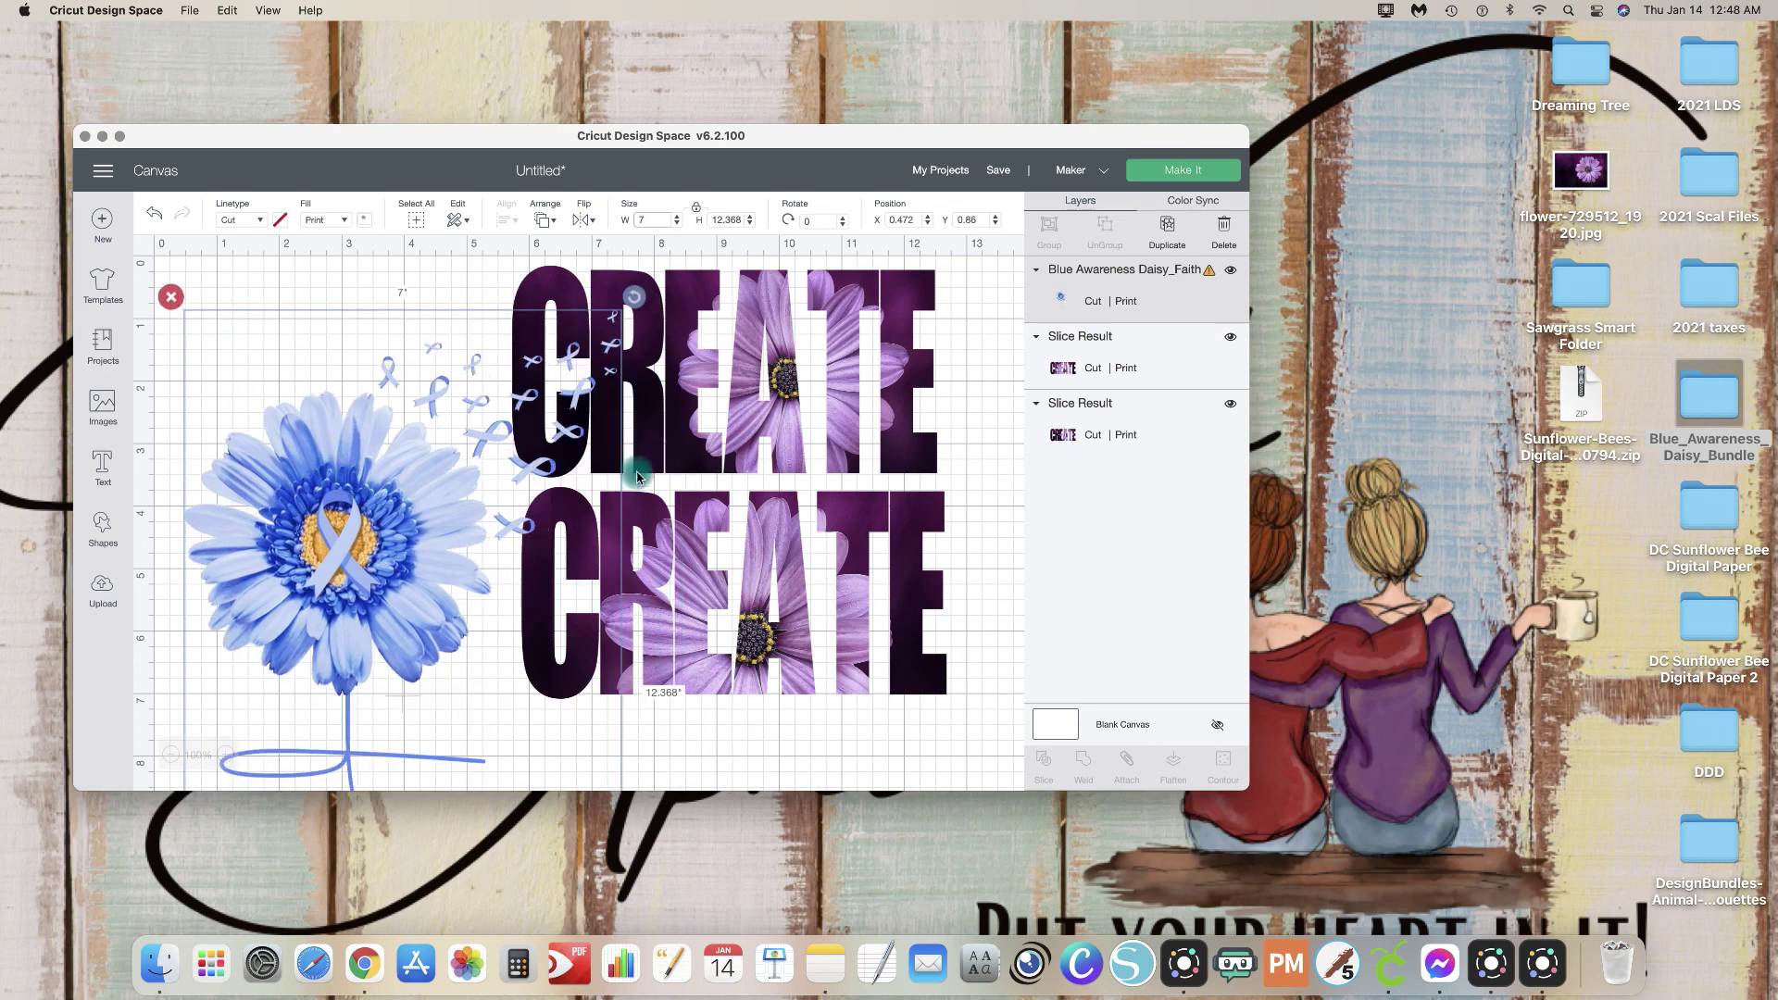
pyautogui.click(747, 790)
pyautogui.moveTo(761, 792); pyautogui.dragTo(760, 931)
pyautogui.moveTo(750, 153); pyautogui.dragTo(737, 48)
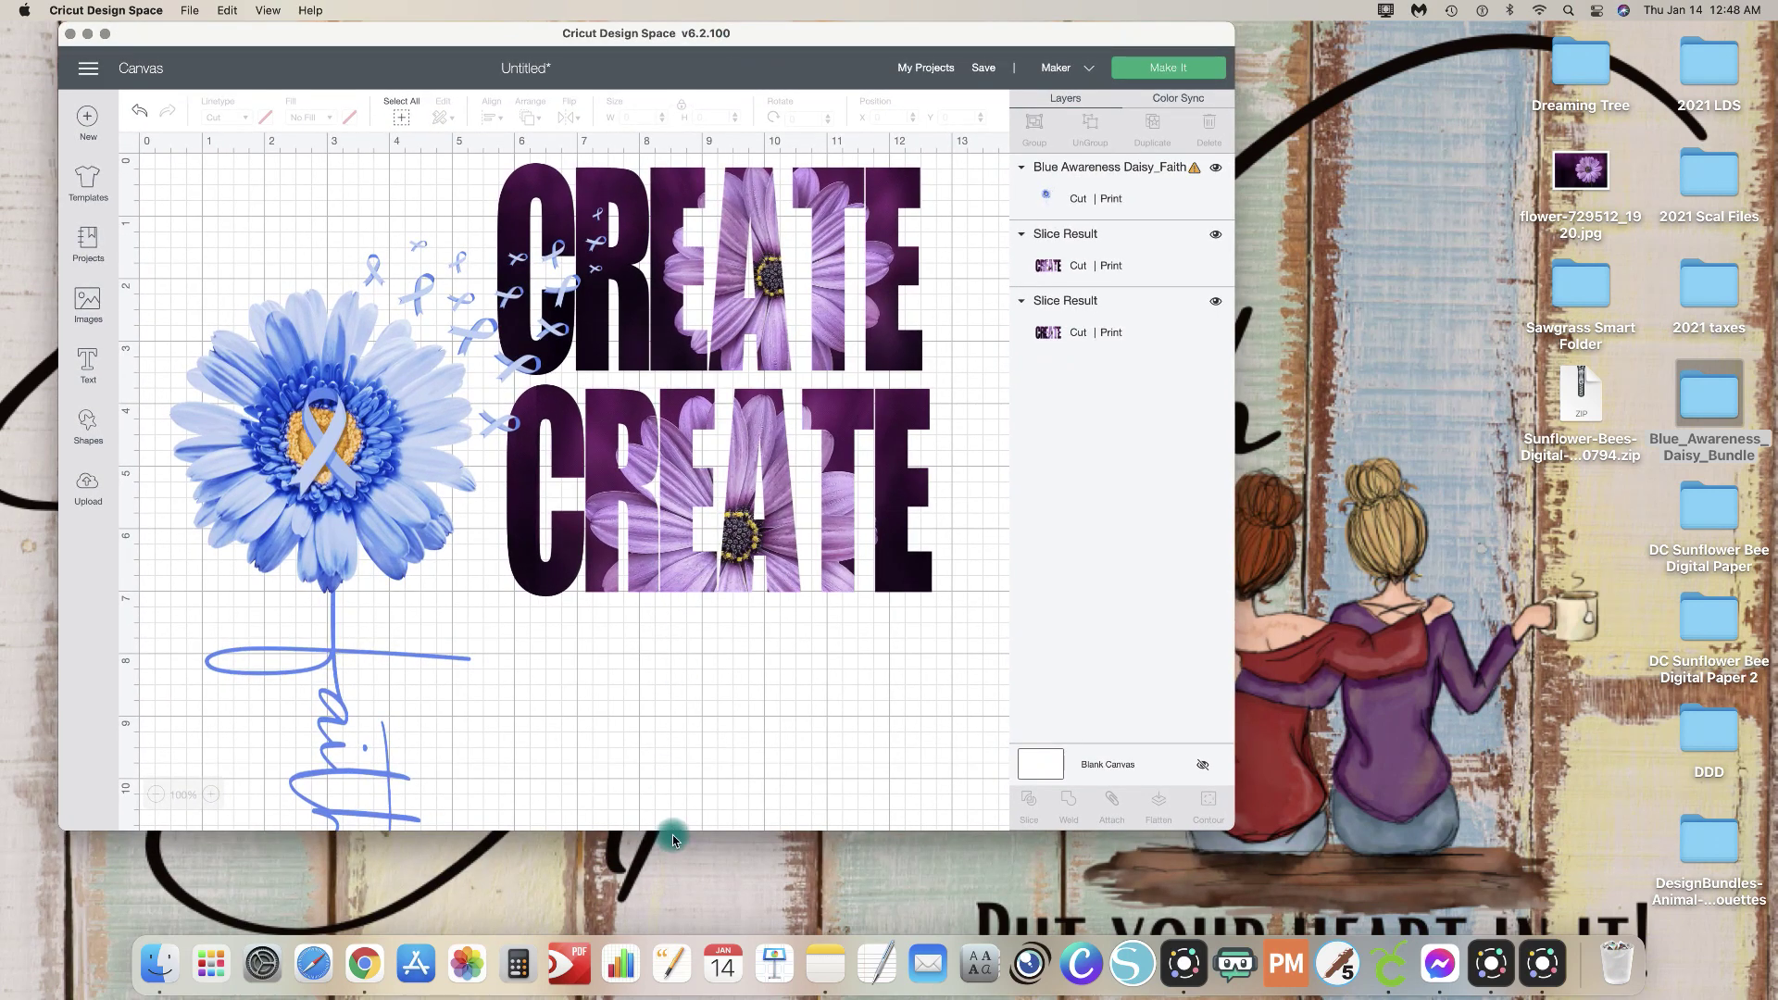
pyautogui.moveTo(675, 830); pyautogui.dragTo(683, 929)
# Step: Shrink the daisy design to about 4.783 by 8.451 inches and space it apart from the CREATE words
pyautogui.moveTo(353, 754); pyautogui.dragTo(357, 675)
pyautogui.moveTo(606, 928); pyautogui.dragTo(469, 702)
pyautogui.moveTo(298, 411)
pyautogui.mouseDown()
pyautogui.moveTo(315, 422)
pyautogui.moveTo(298, 431)
pyautogui.mouseUp()
pyautogui.moveTo(696, 326); pyautogui.dragTo(914, 430)
pyautogui.moveTo(314, 413); pyautogui.dragTo(411, 408)
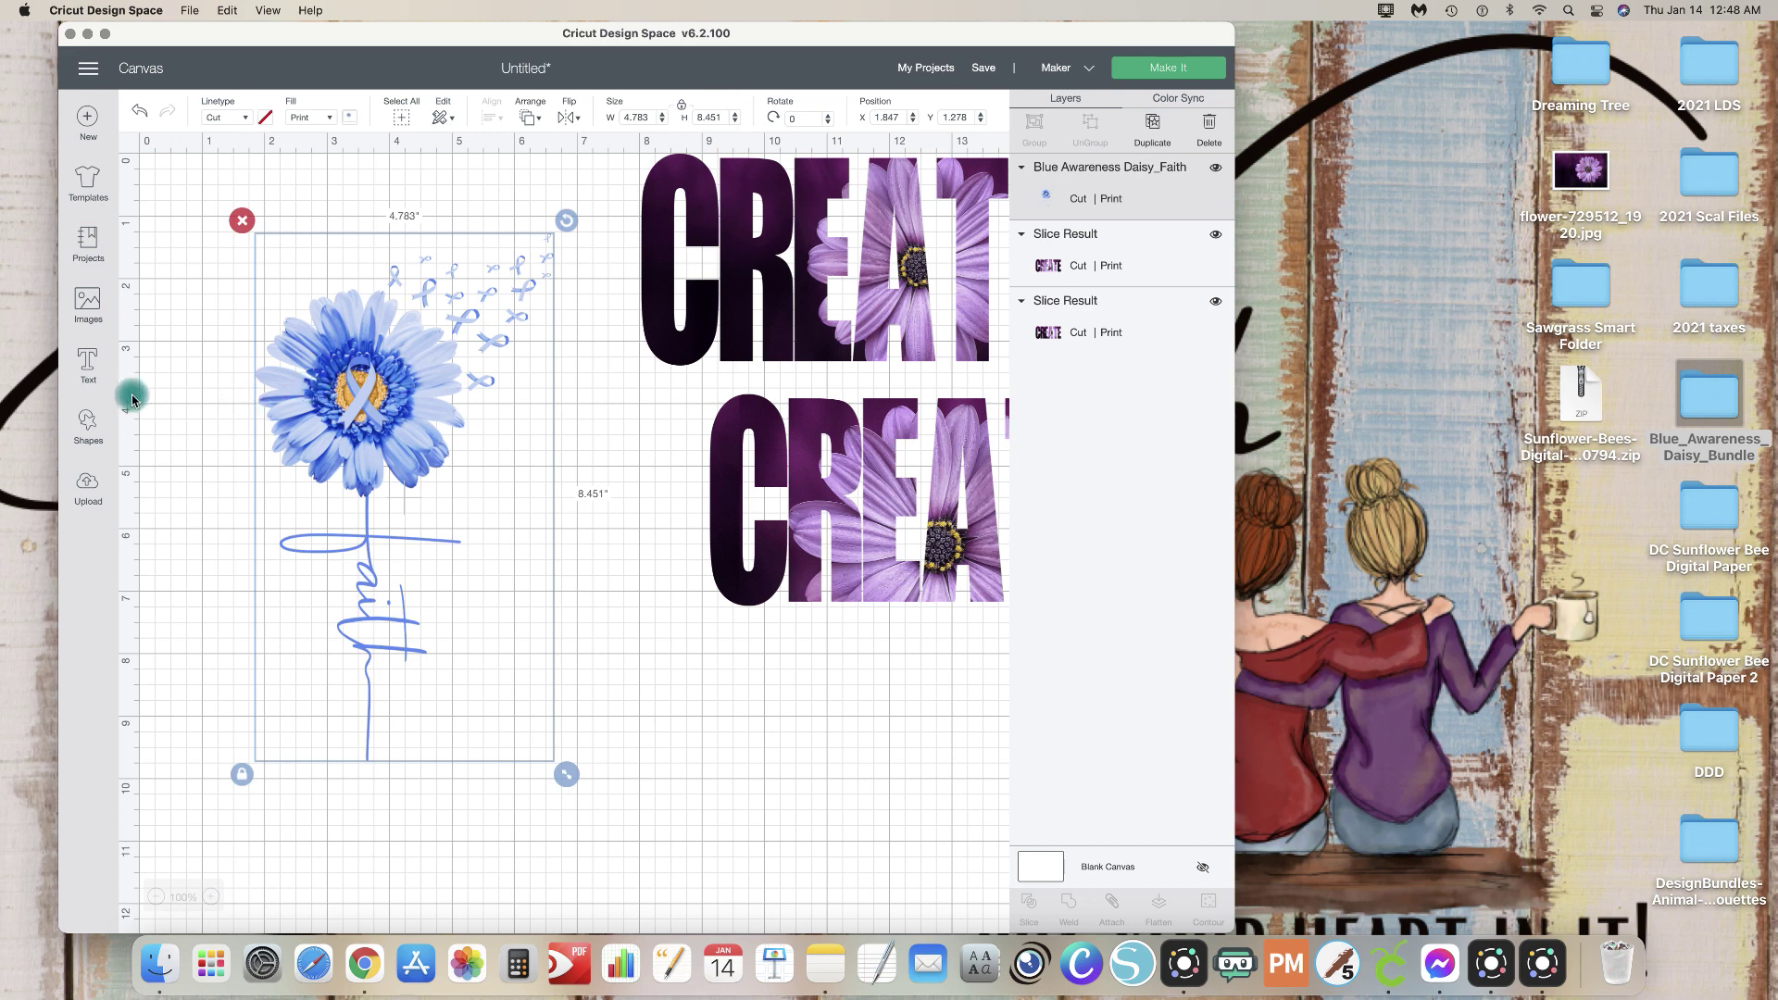
# Step: Add a square over the daisy flower and color it white
pyautogui.click(93, 426)
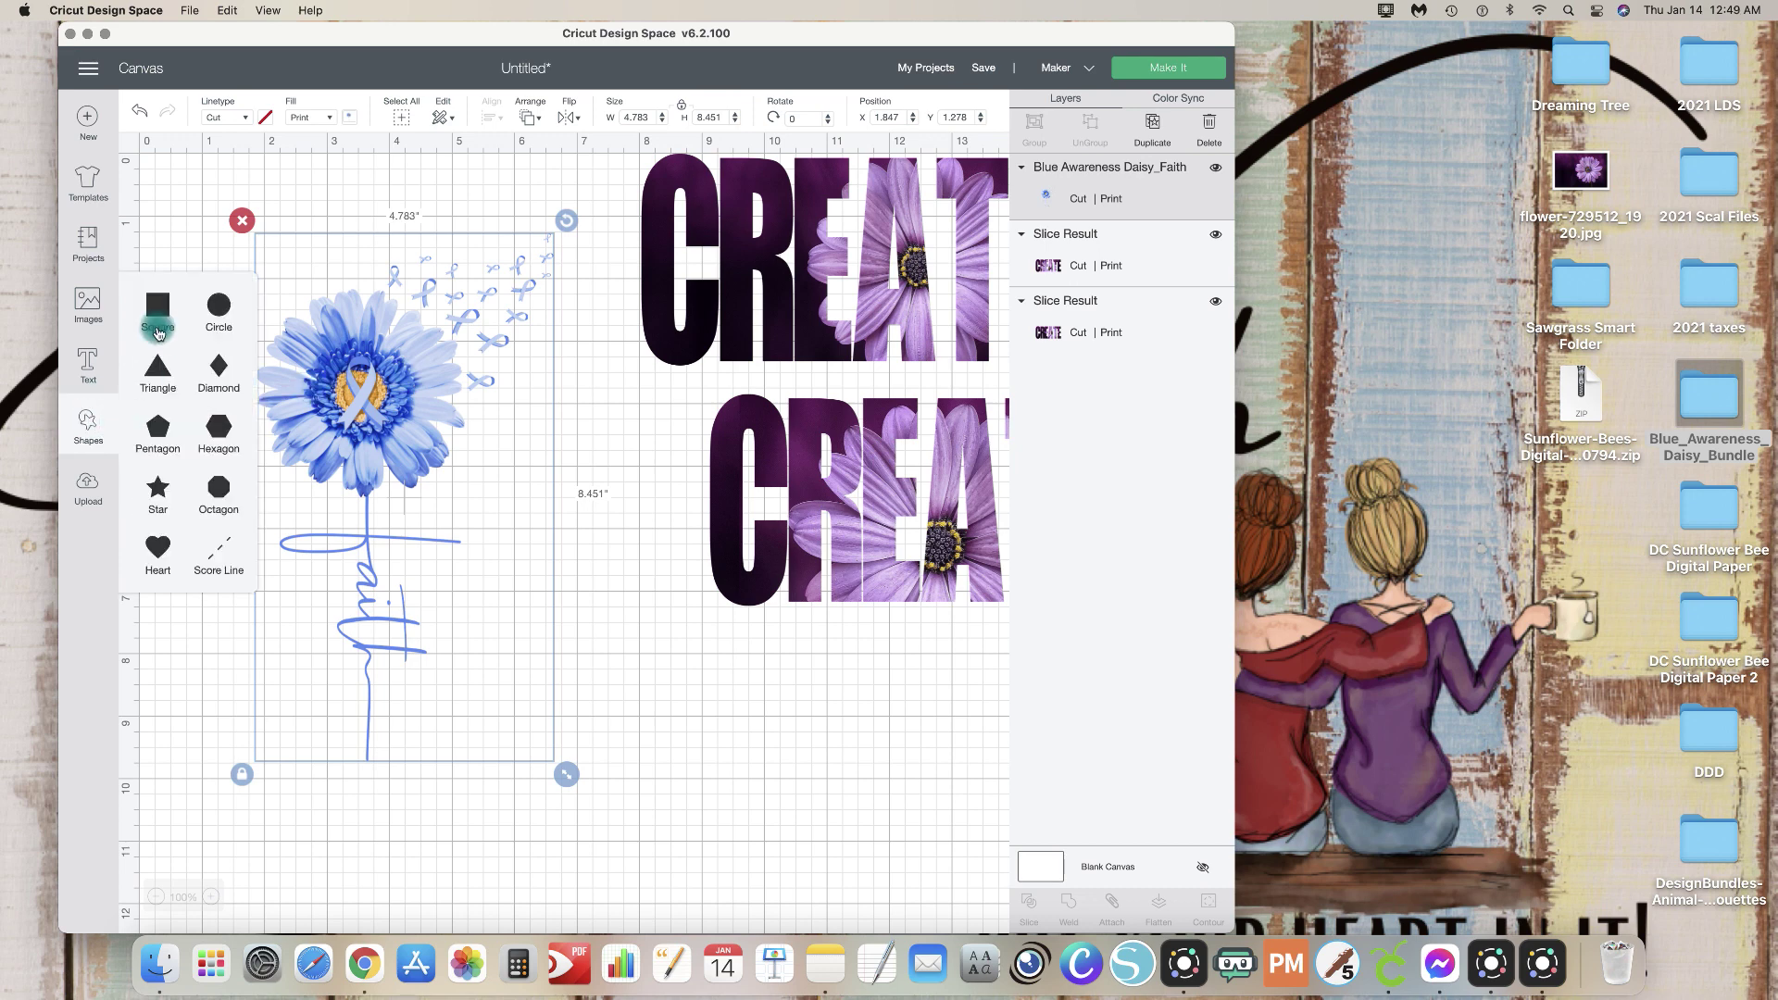
pyautogui.click(185, 326)
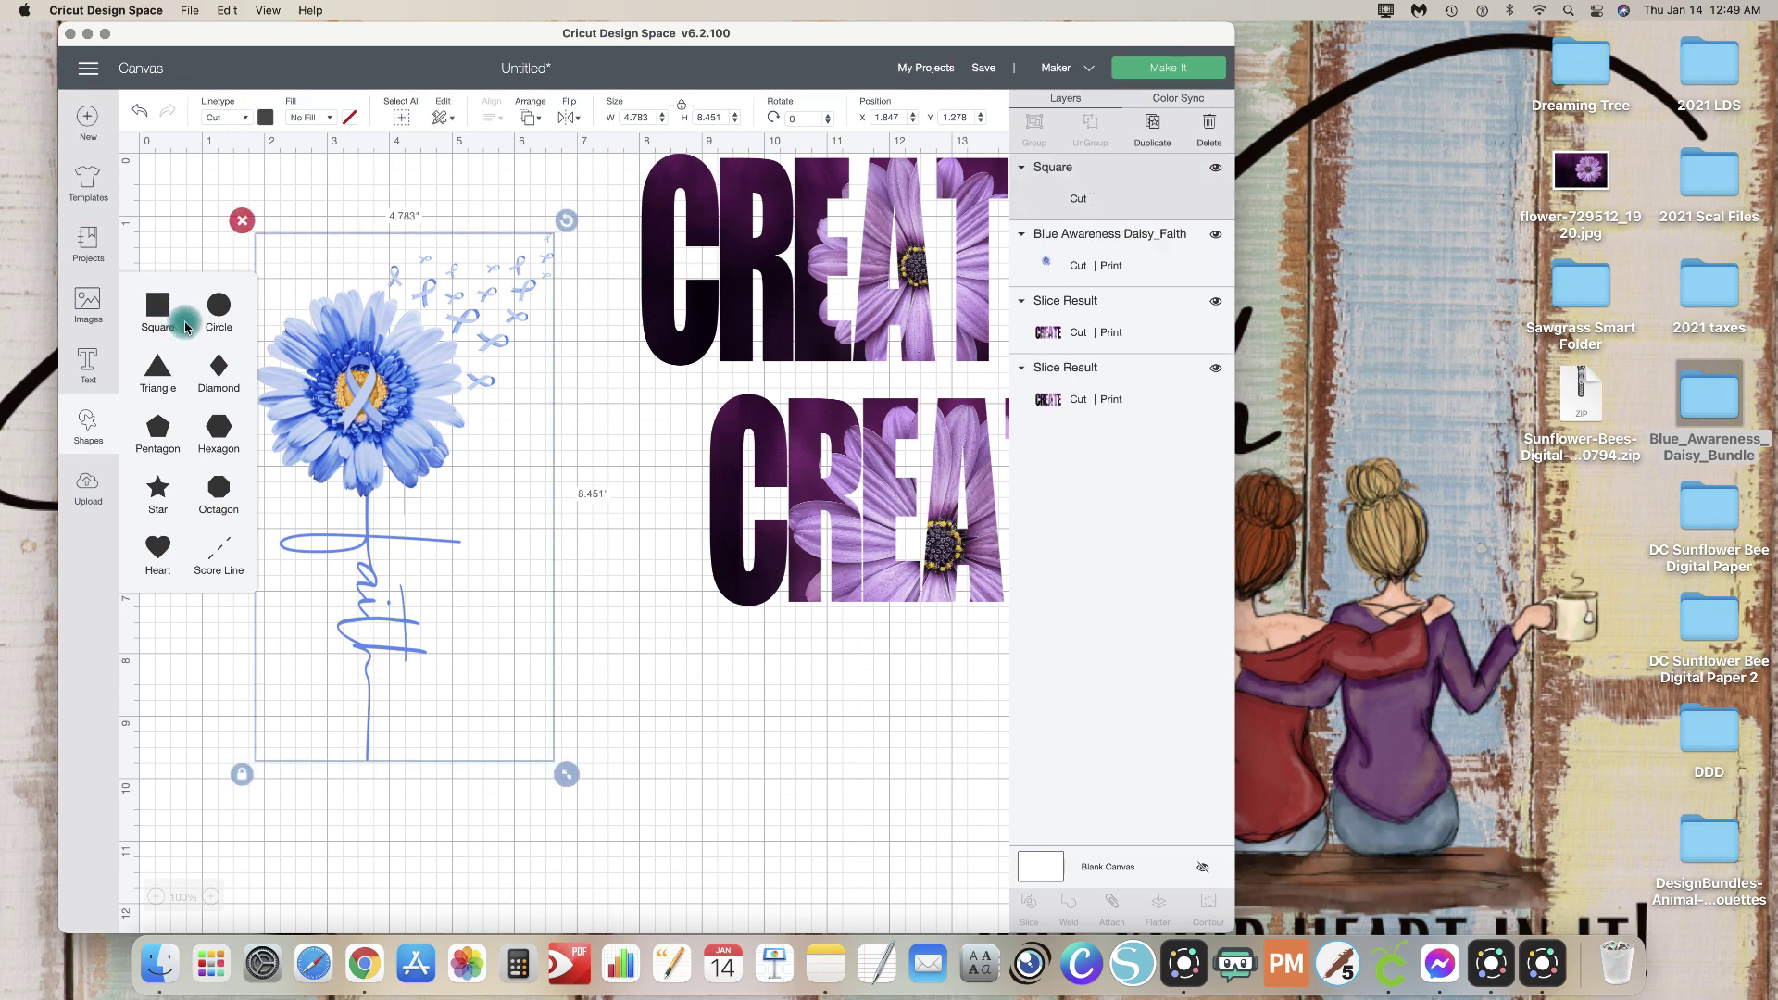
pyautogui.moveTo(393, 400); pyautogui.dragTo(332, 273)
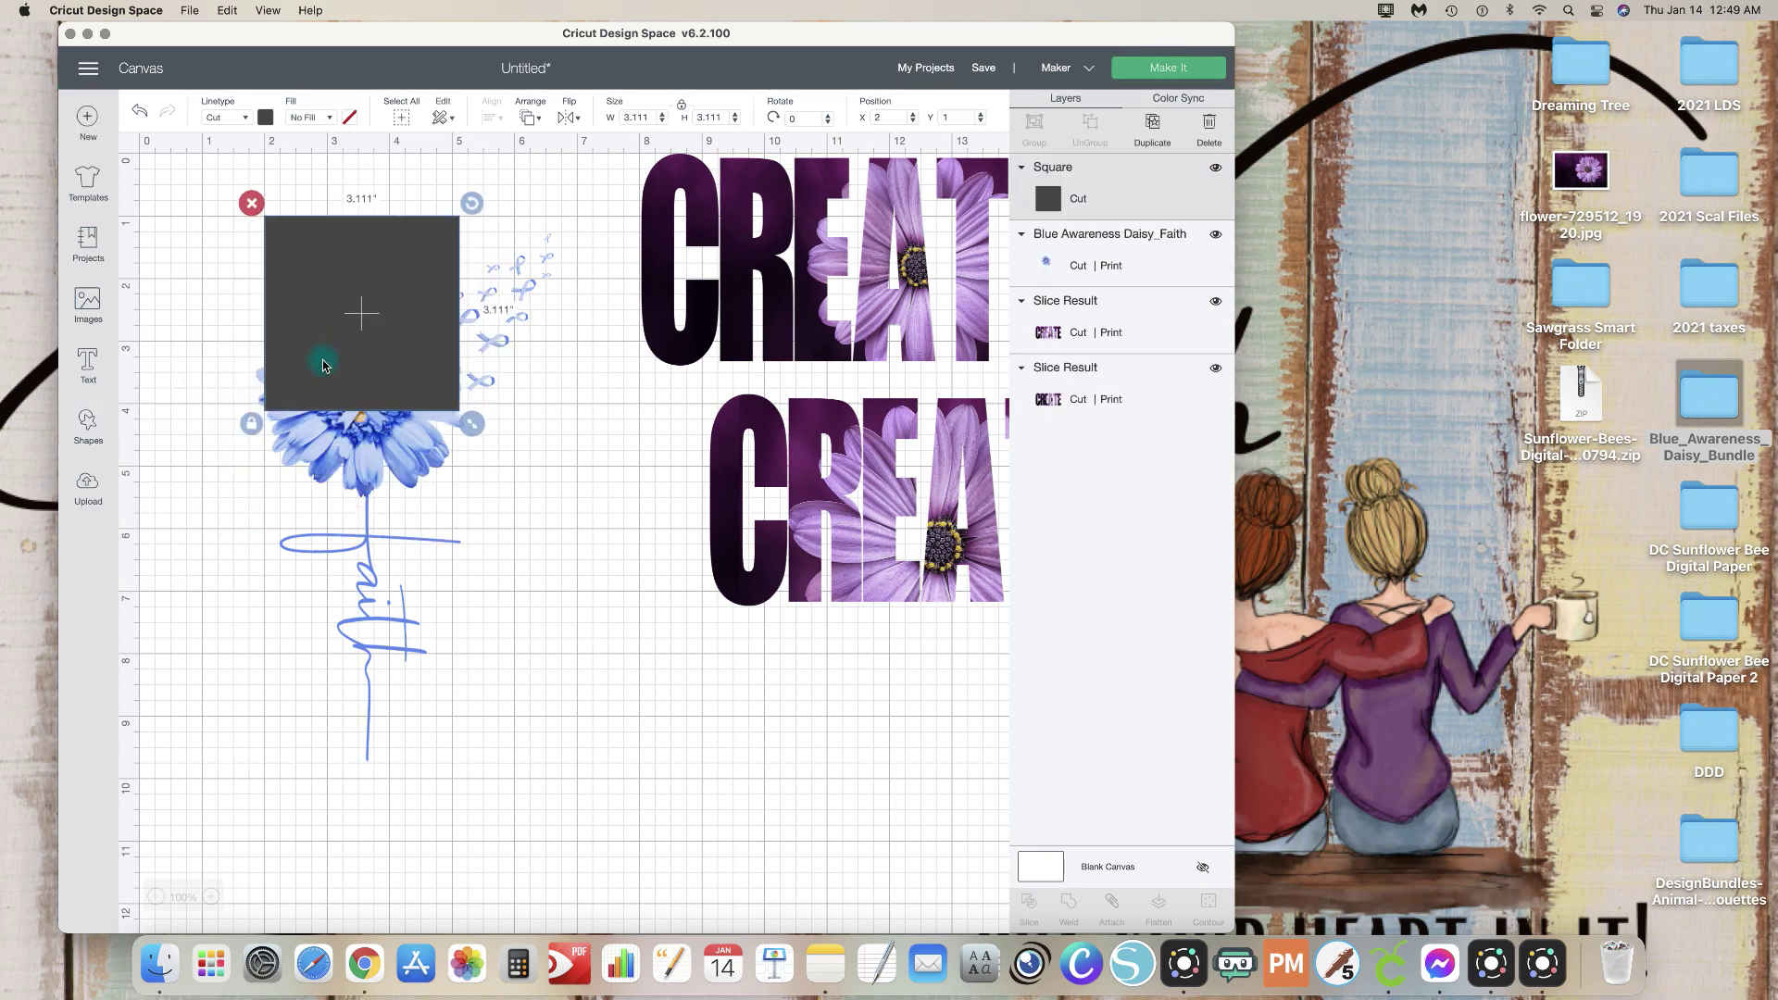
pyautogui.click(268, 118)
pyautogui.click(305, 181)
# Step: Stretch the white square to about 5.306 by 9.069 inches over the whole daisy design and send it to the back
pyautogui.moveTo(471, 423); pyautogui.dragTo(561, 702)
pyautogui.click(251, 524)
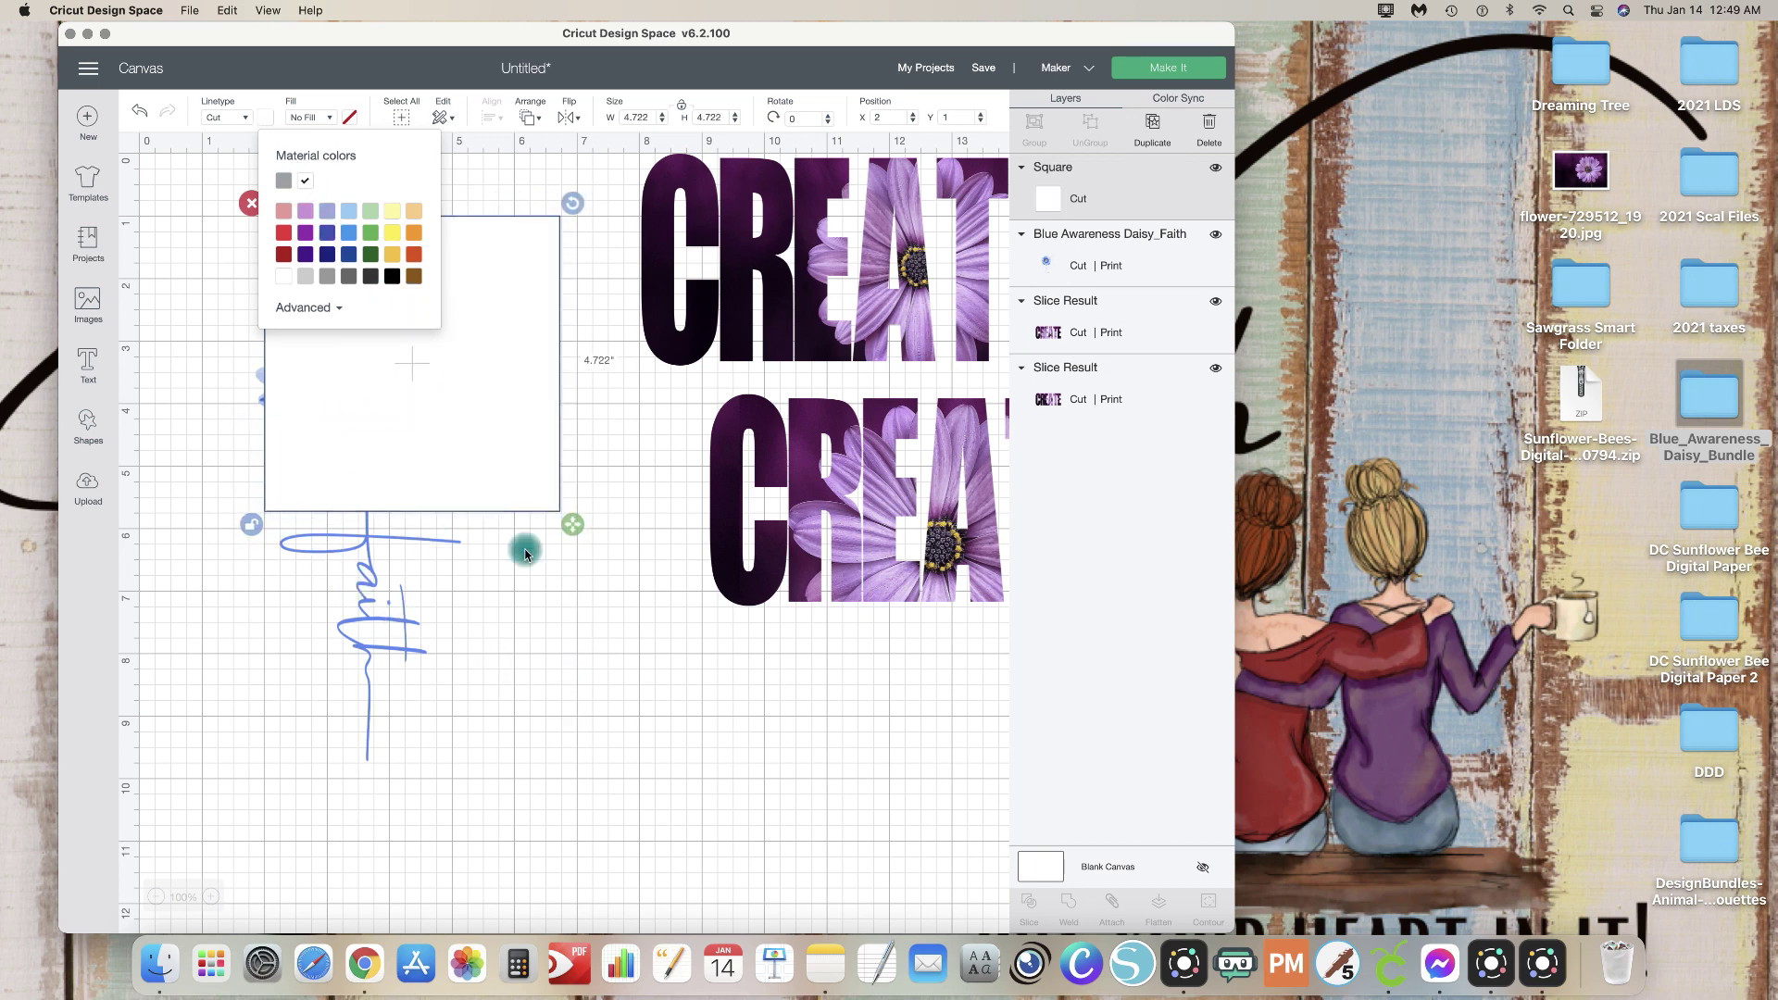
pyautogui.moveTo(571, 515); pyautogui.dragTo(587, 775)
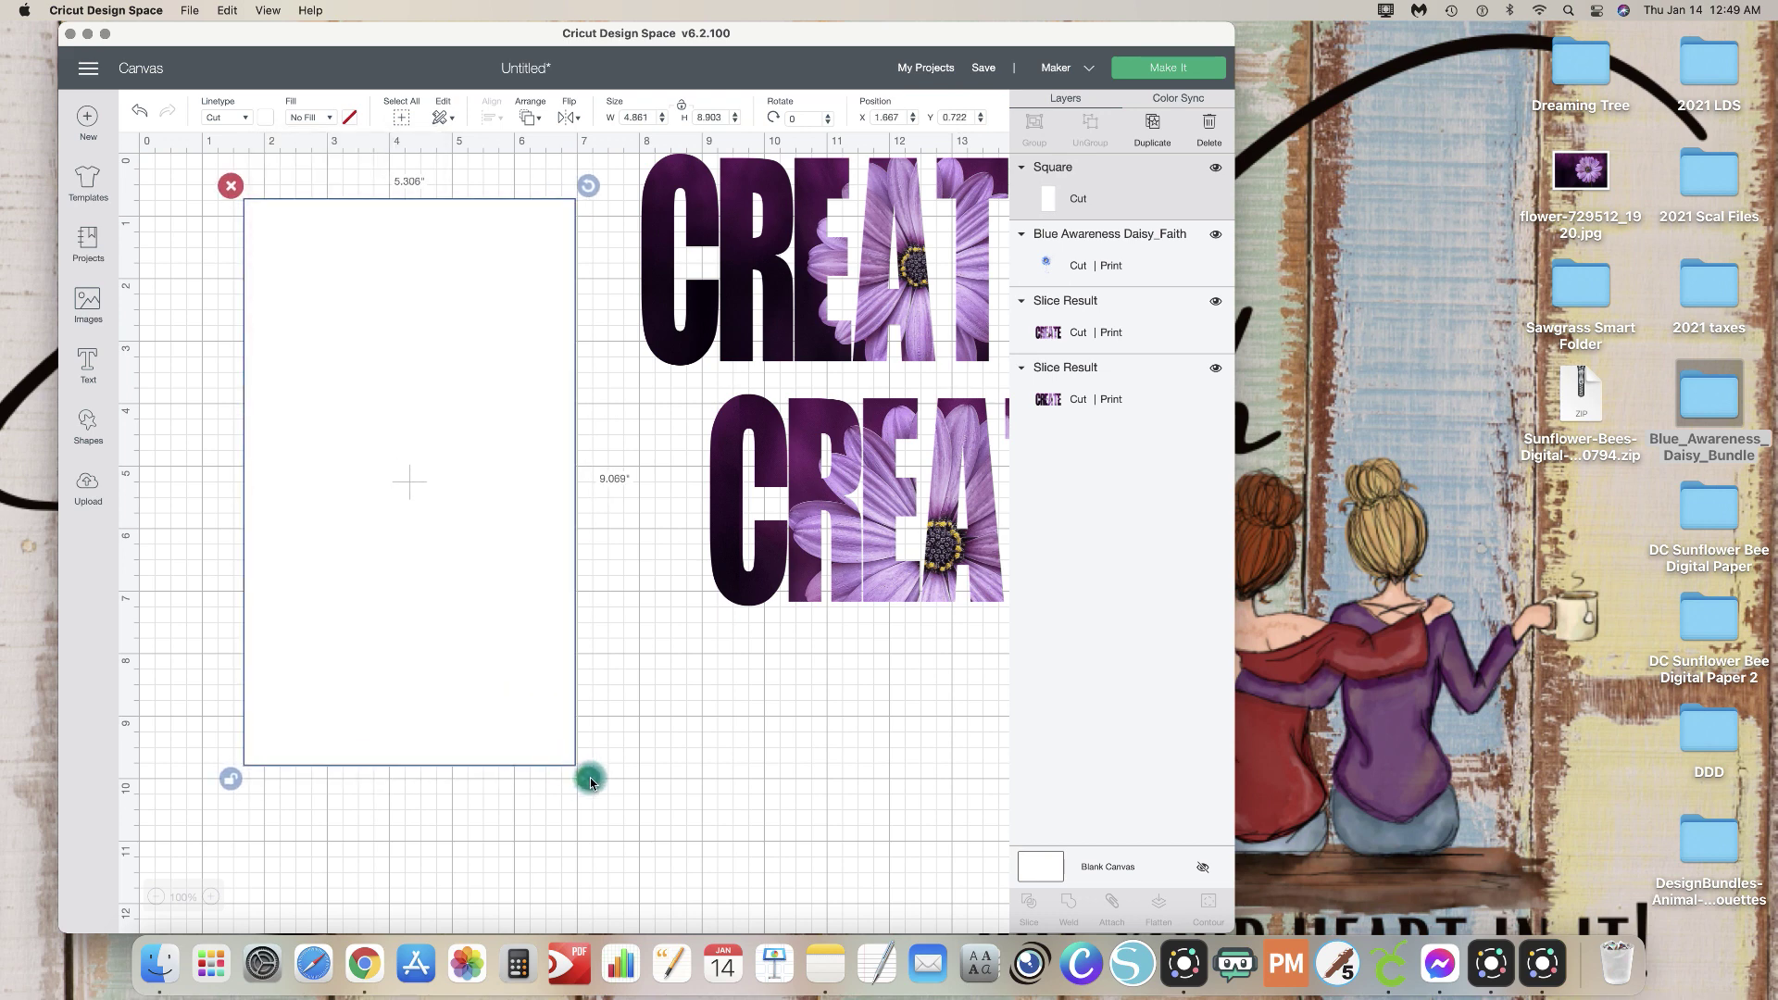
pyautogui.click(529, 118)
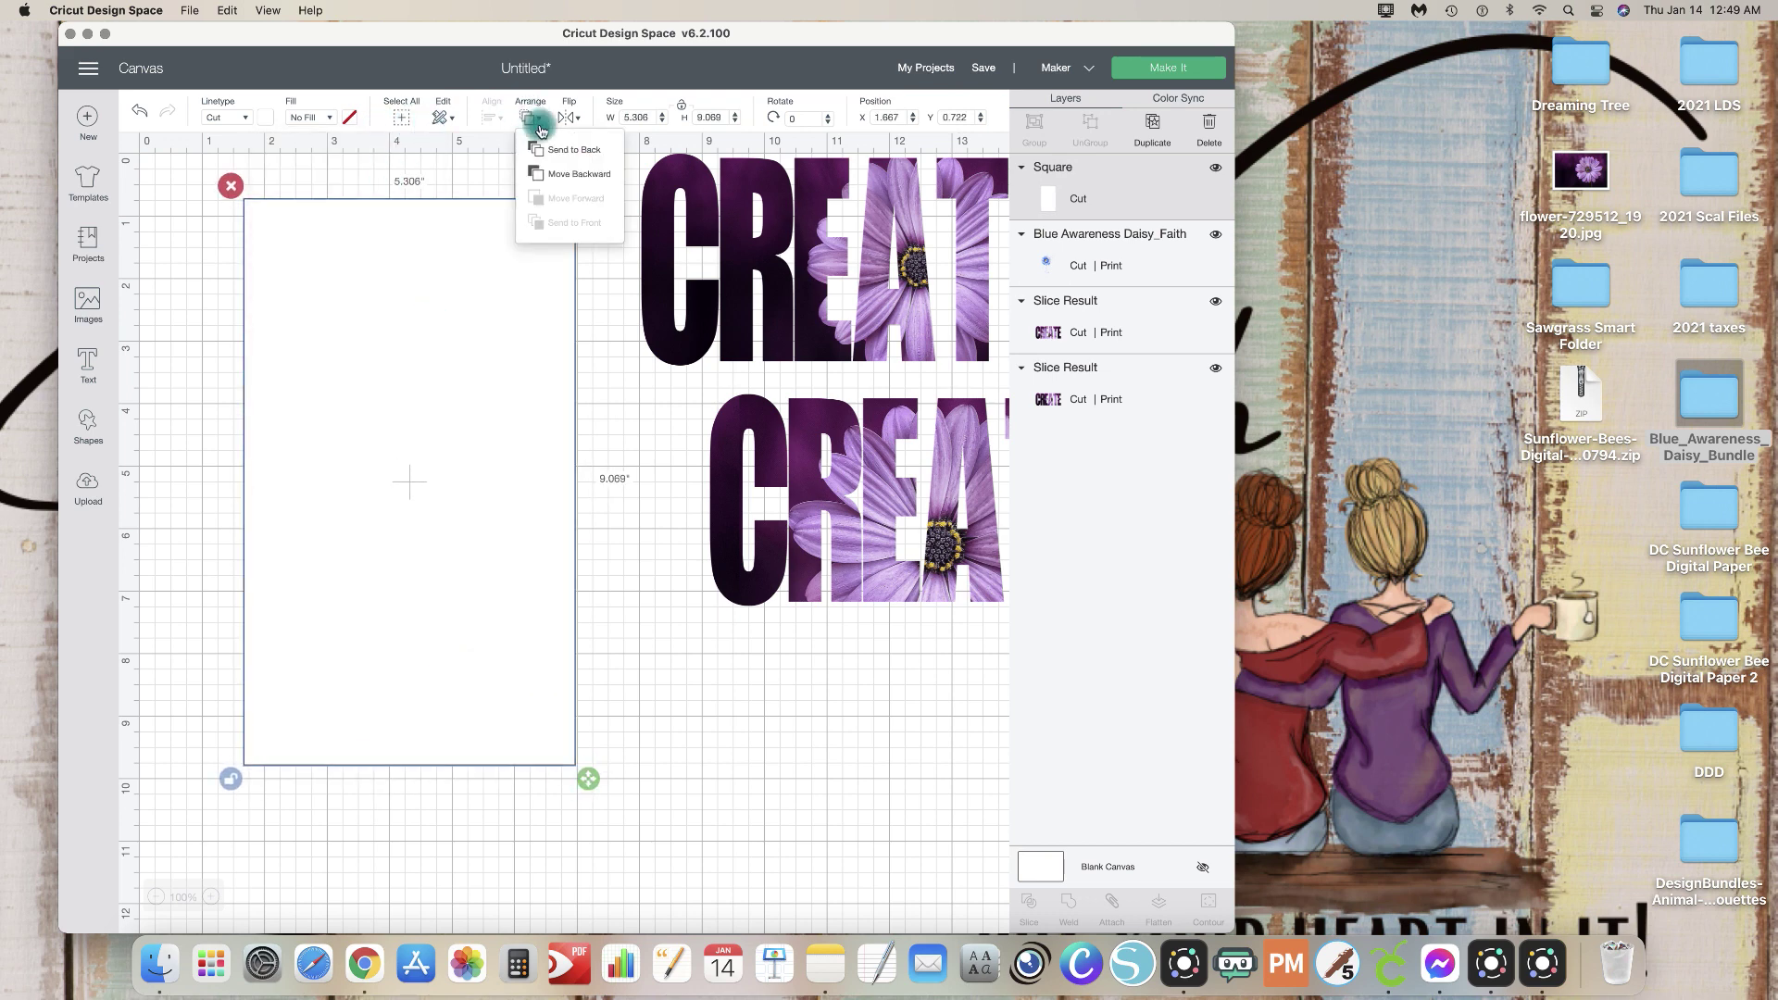
pyautogui.click(554, 146)
# Step: Position the daisy design on the white rectangle and align both objects with the Center option
pyautogui.moveTo(465, 511); pyautogui.dragTo(480, 501)
pyautogui.moveTo(628, 550); pyautogui.dragTo(346, 429)
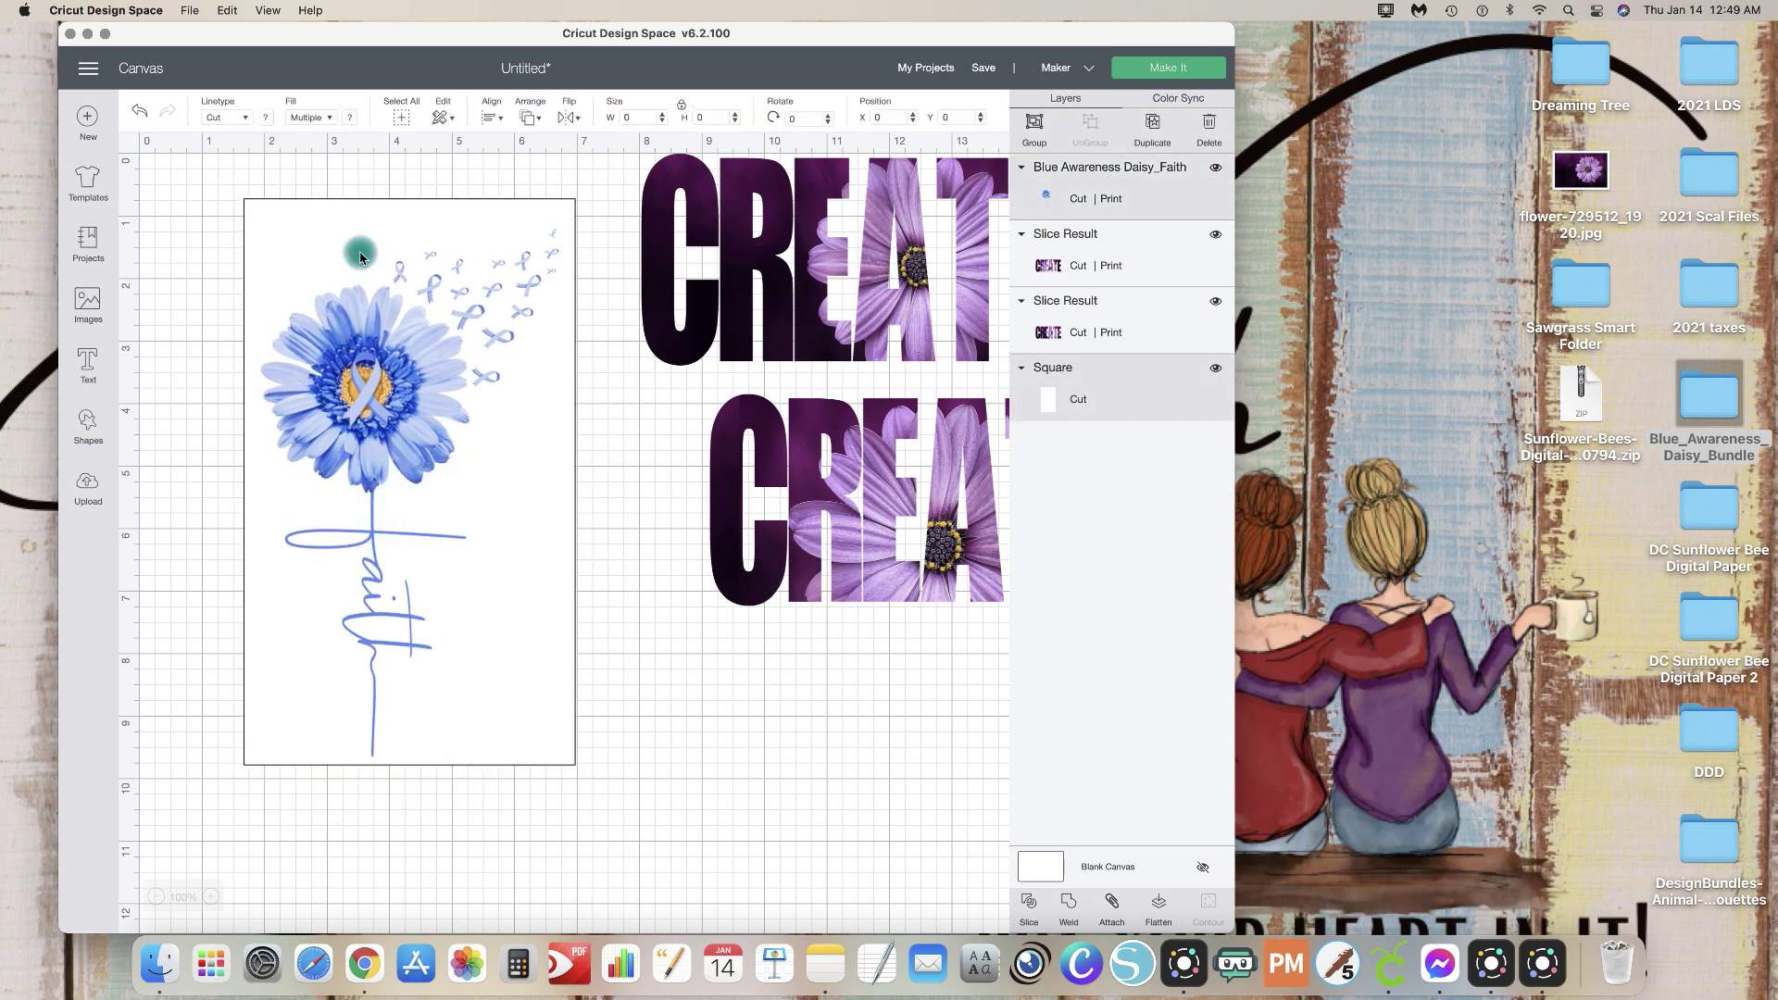
pyautogui.click(492, 116)
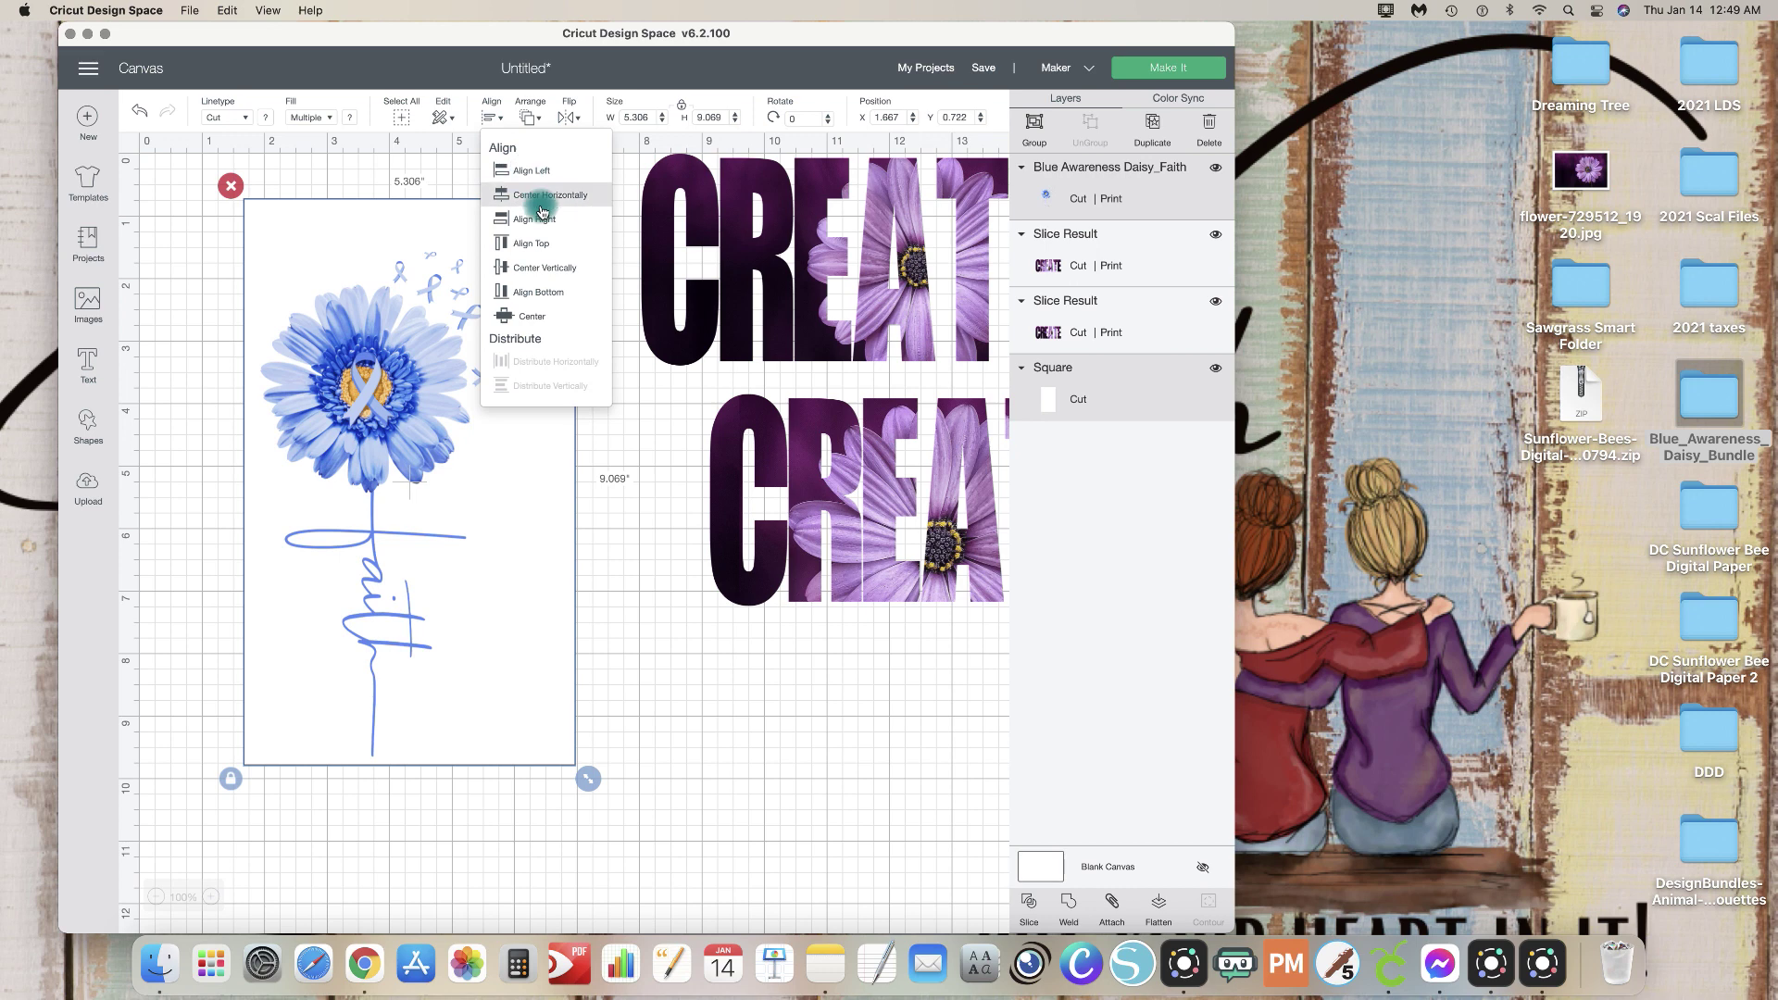
pyautogui.click(524, 319)
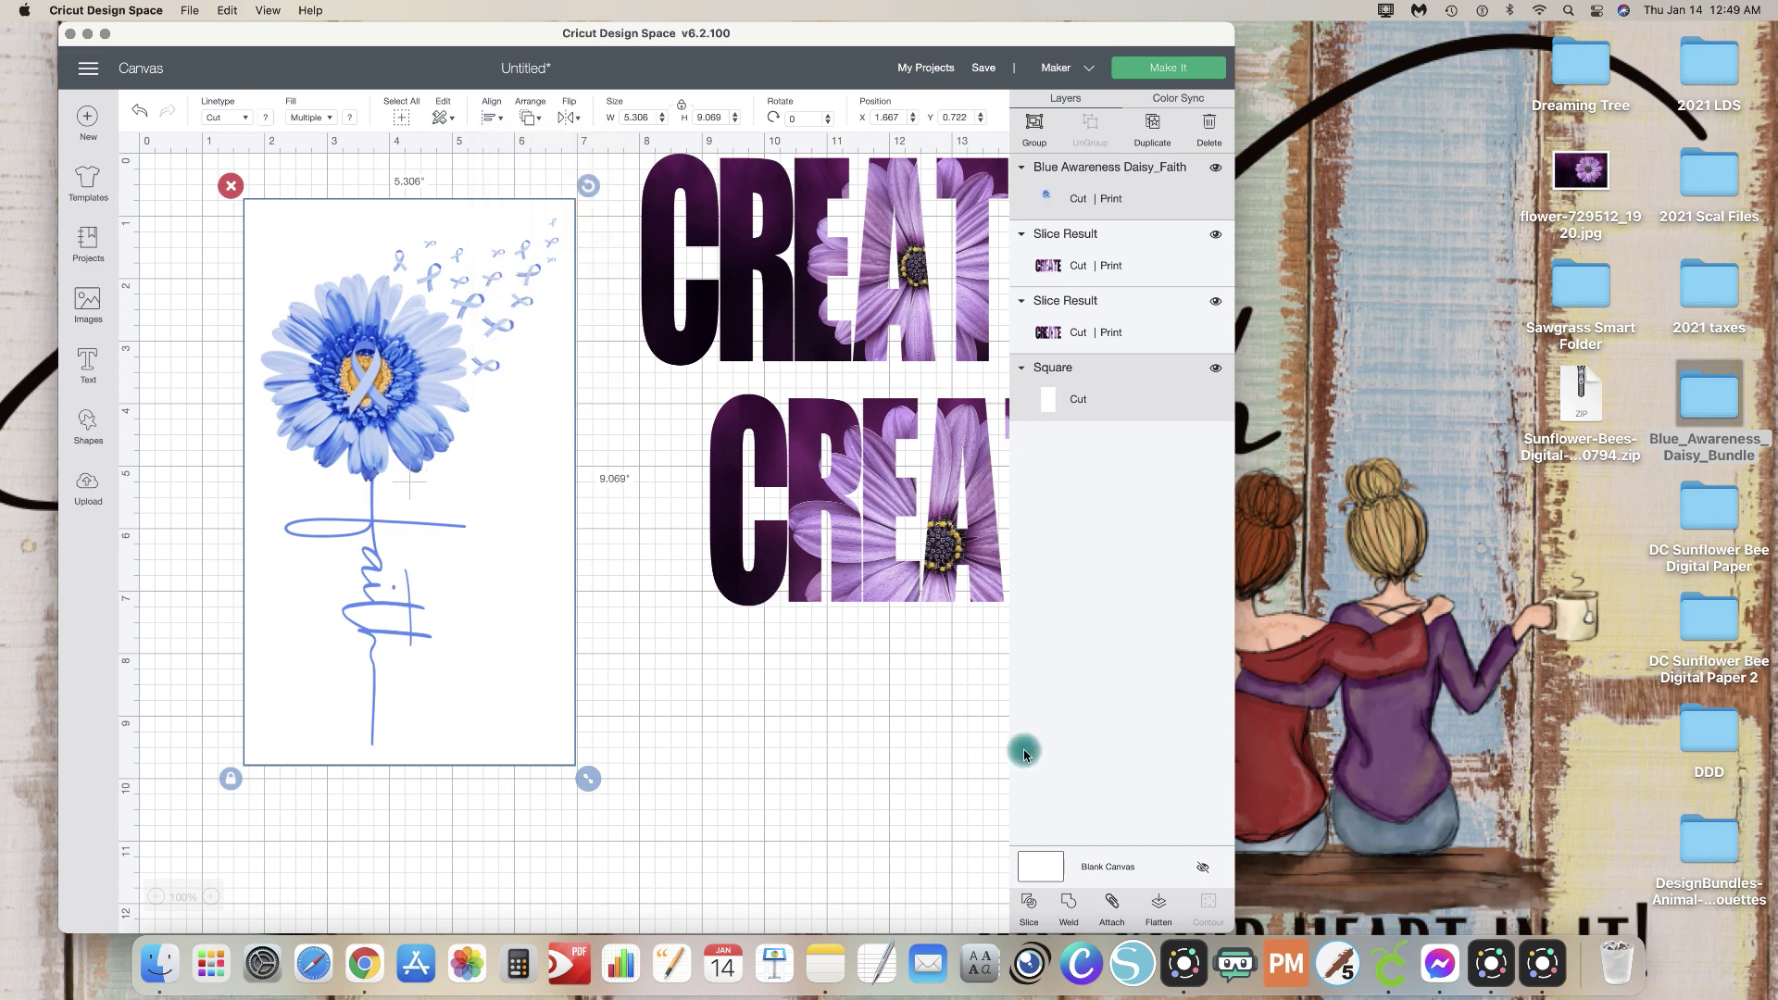
# Step: Try flattening the daisy and white rectangle into one printable layer, and undo the flattening
pyautogui.click(1165, 912)
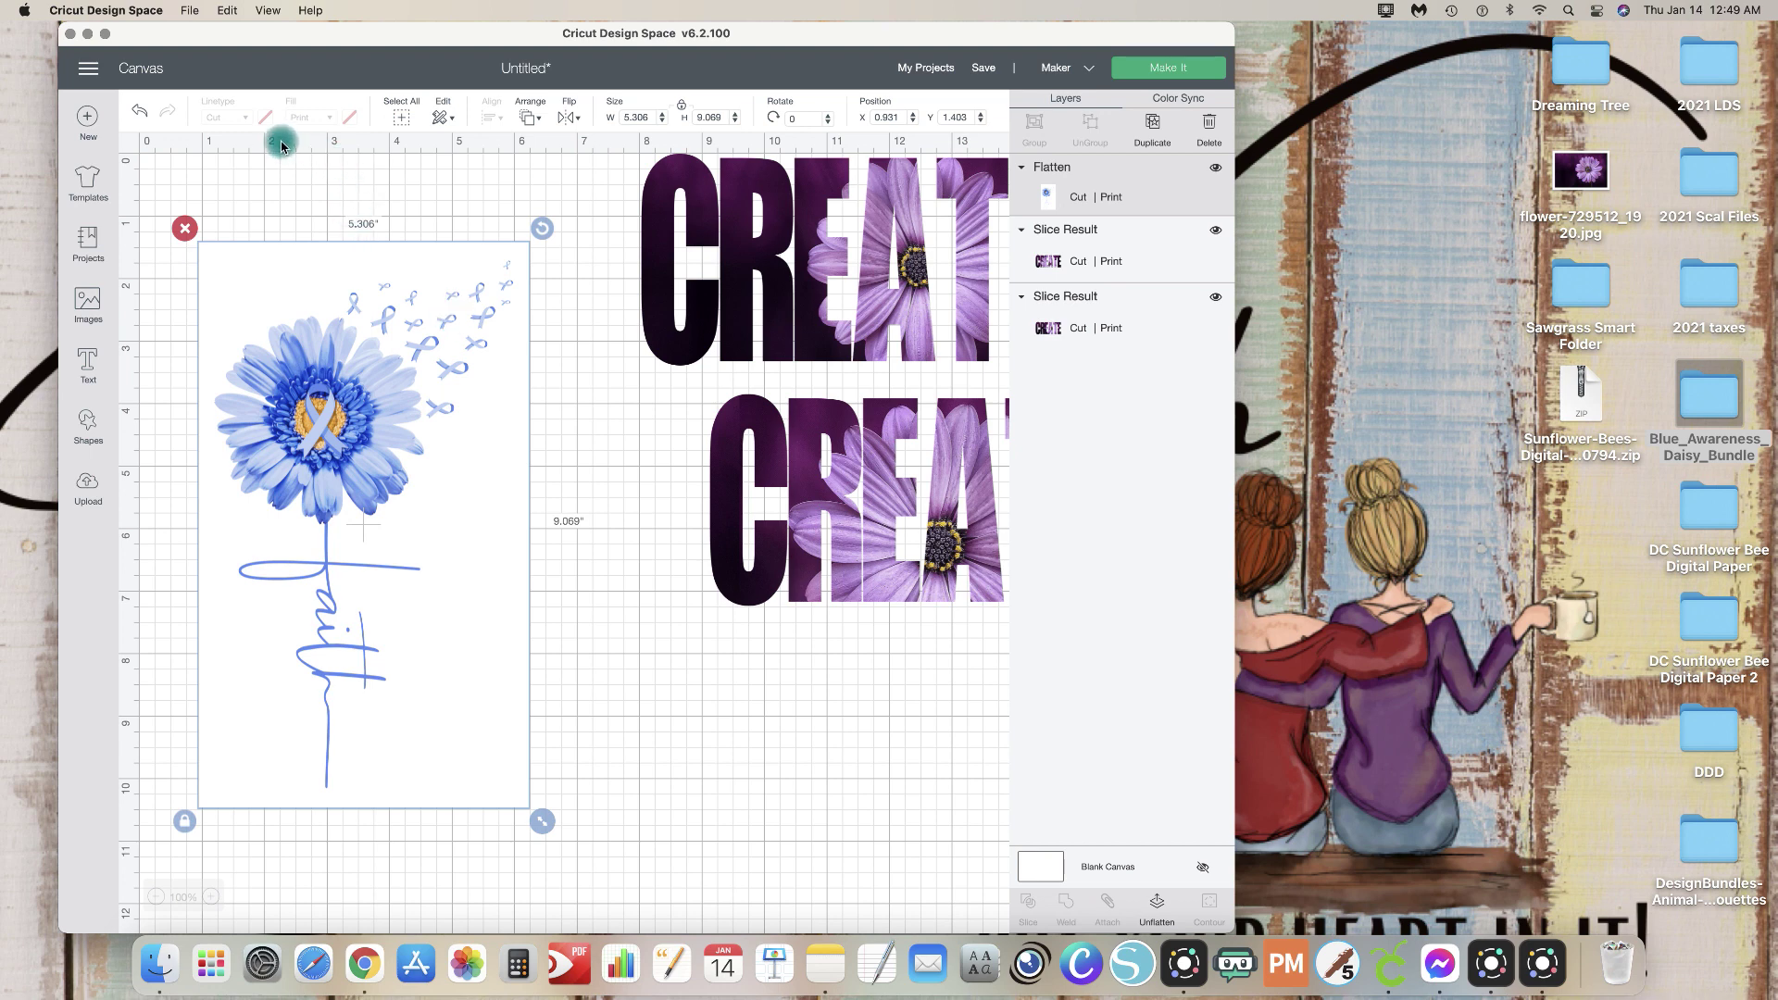
pyautogui.click(142, 113)
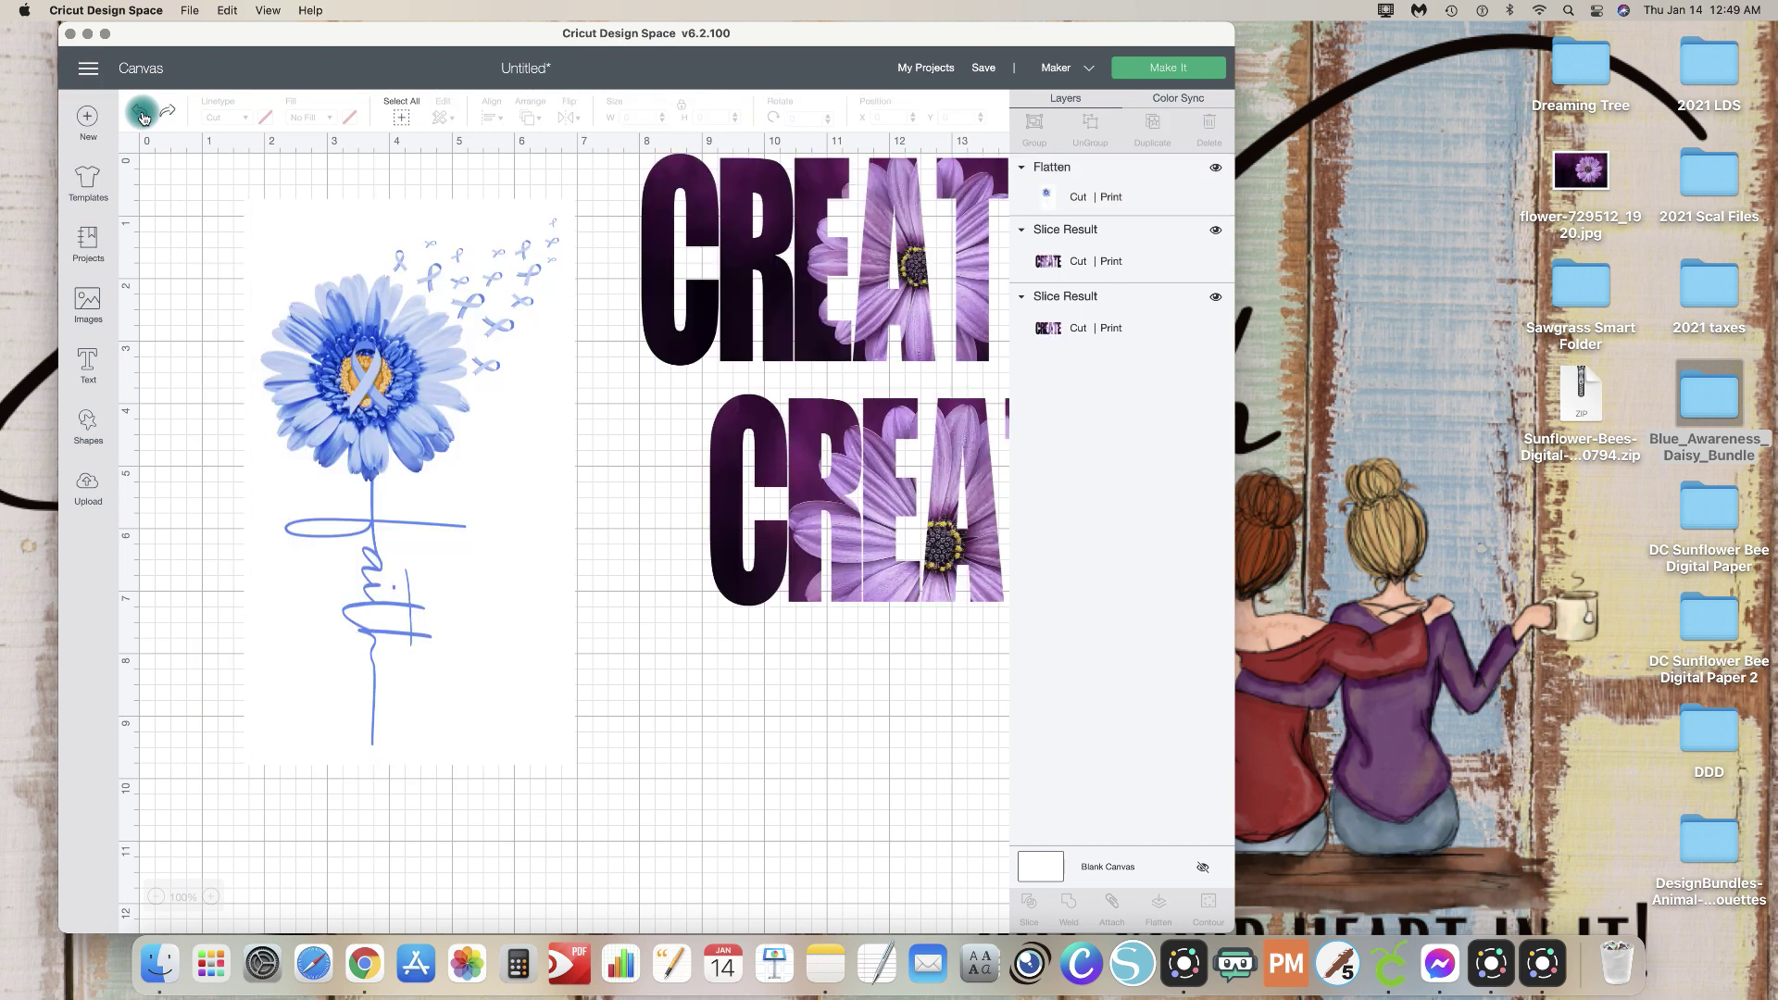
pyautogui.click(144, 115)
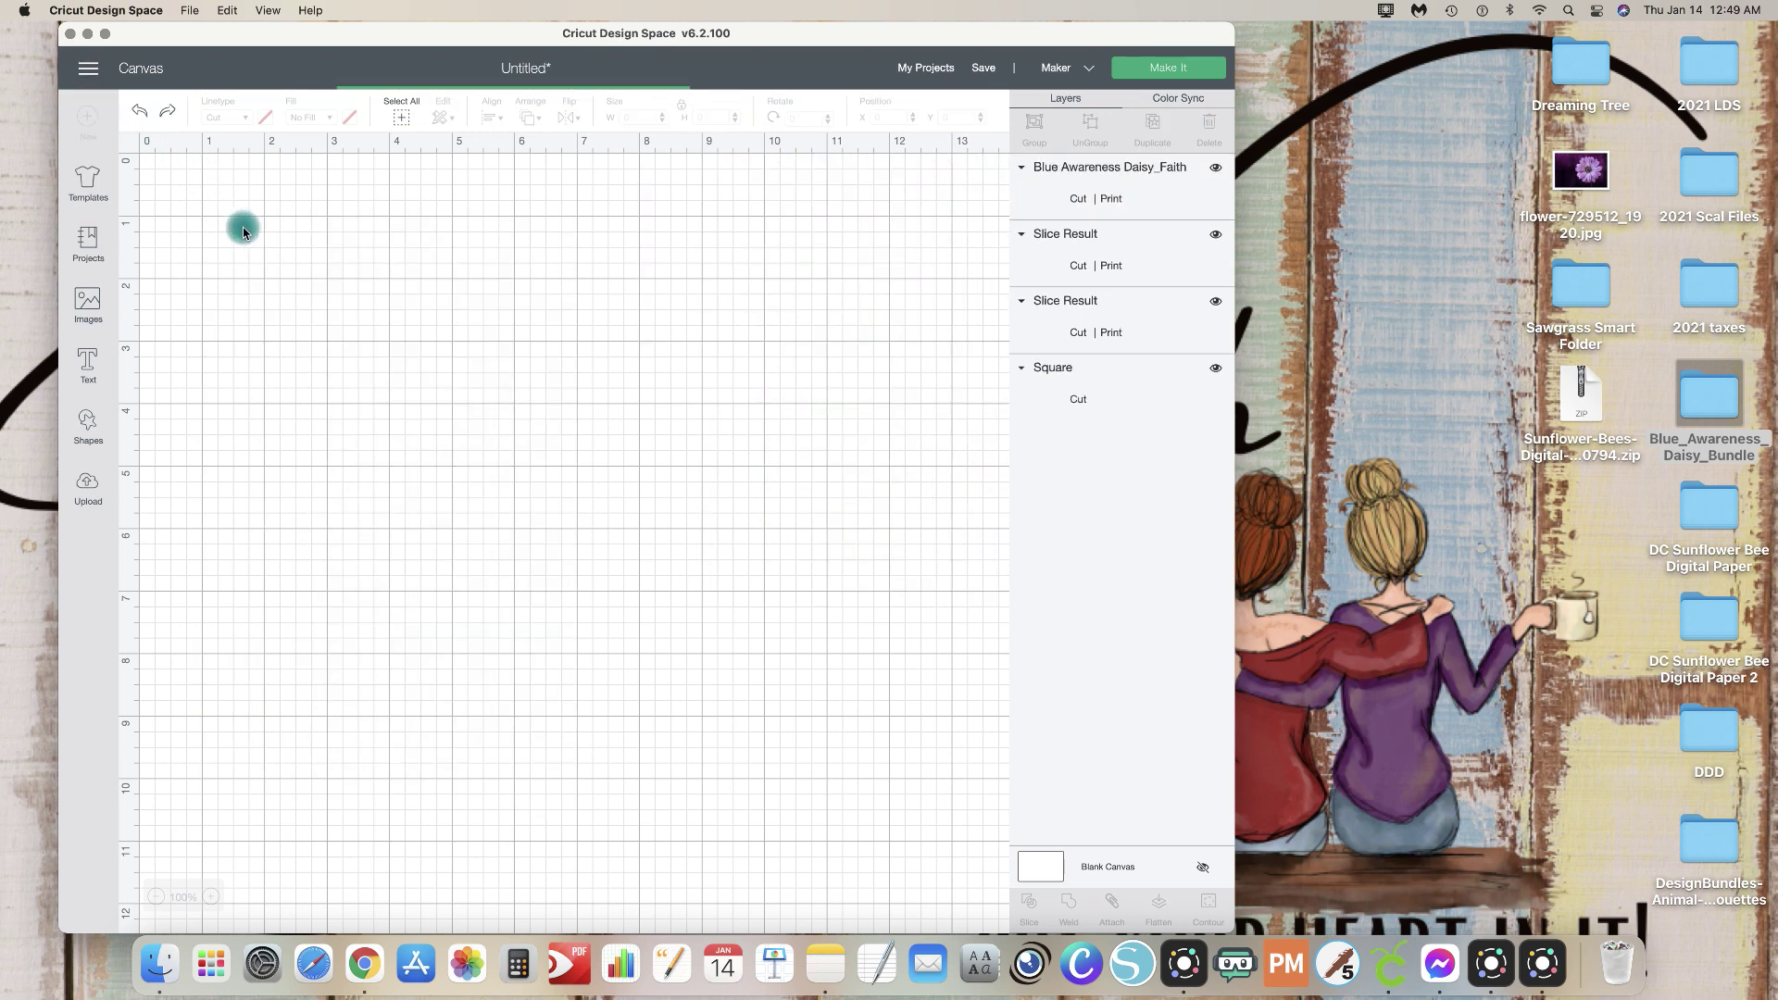
# Step: Move the daisy design partly off the white rectangle and change its fill from Print to No Fill
pyautogui.moveTo(389, 361); pyautogui.dragTo(500, 495)
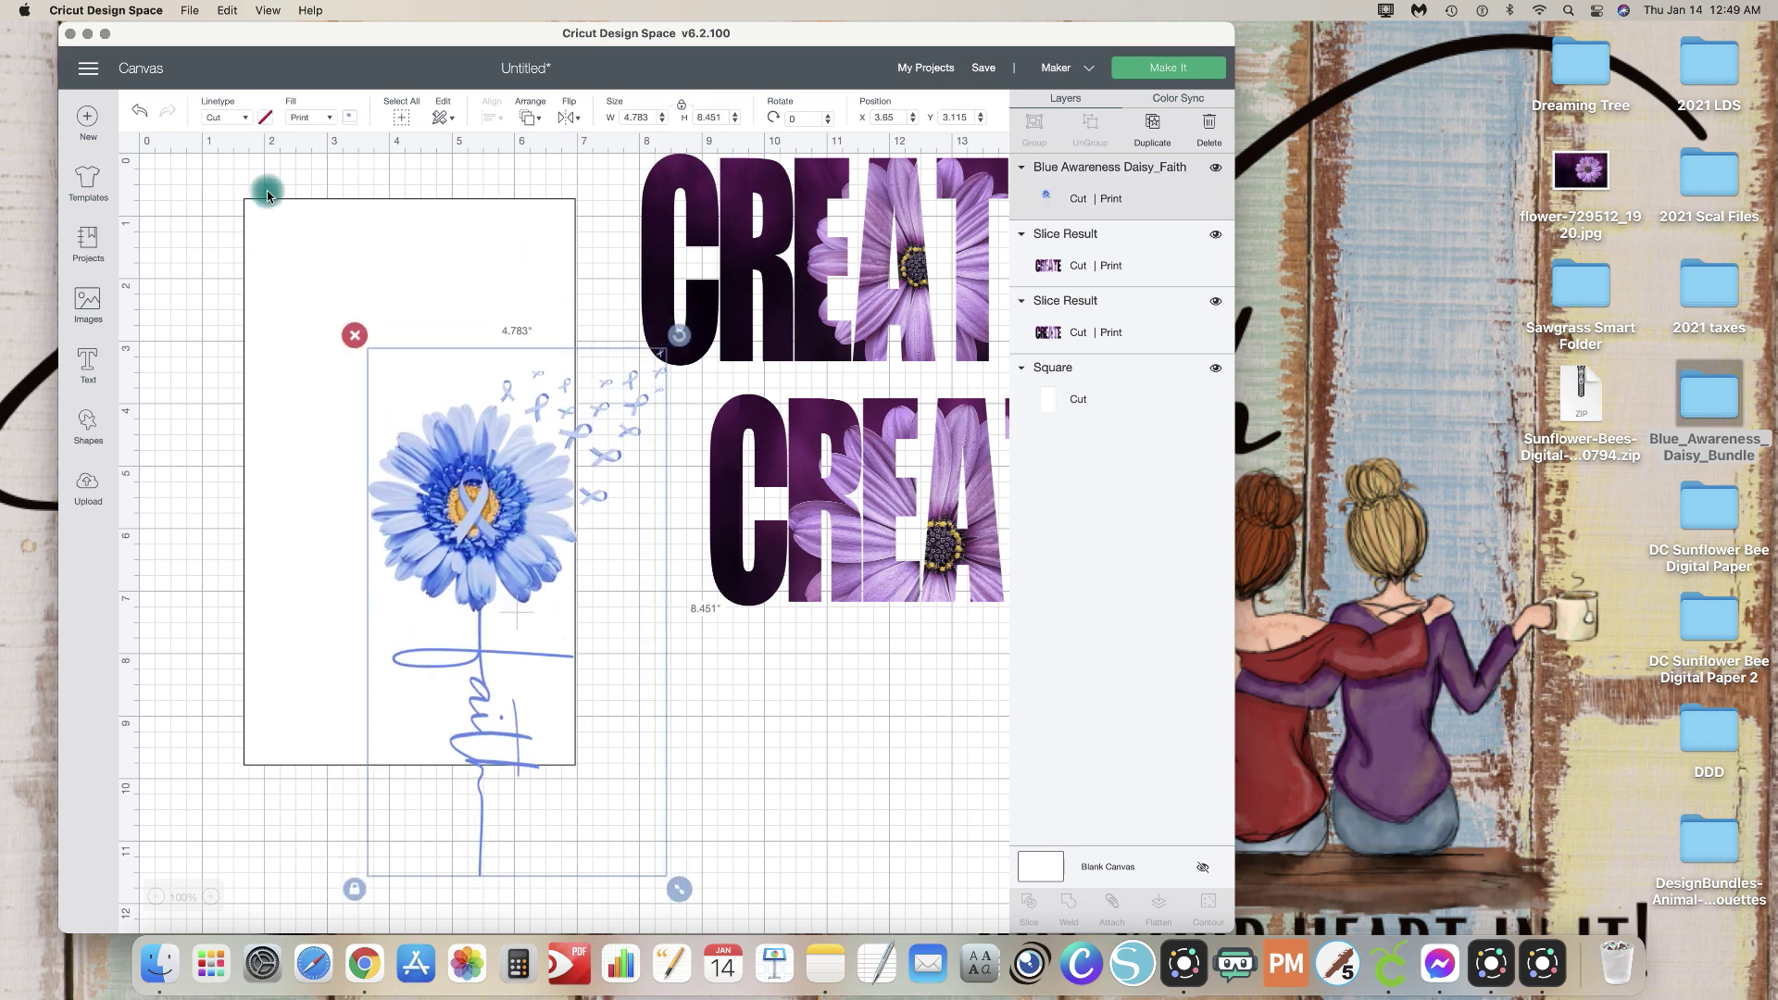
pyautogui.click(238, 118)
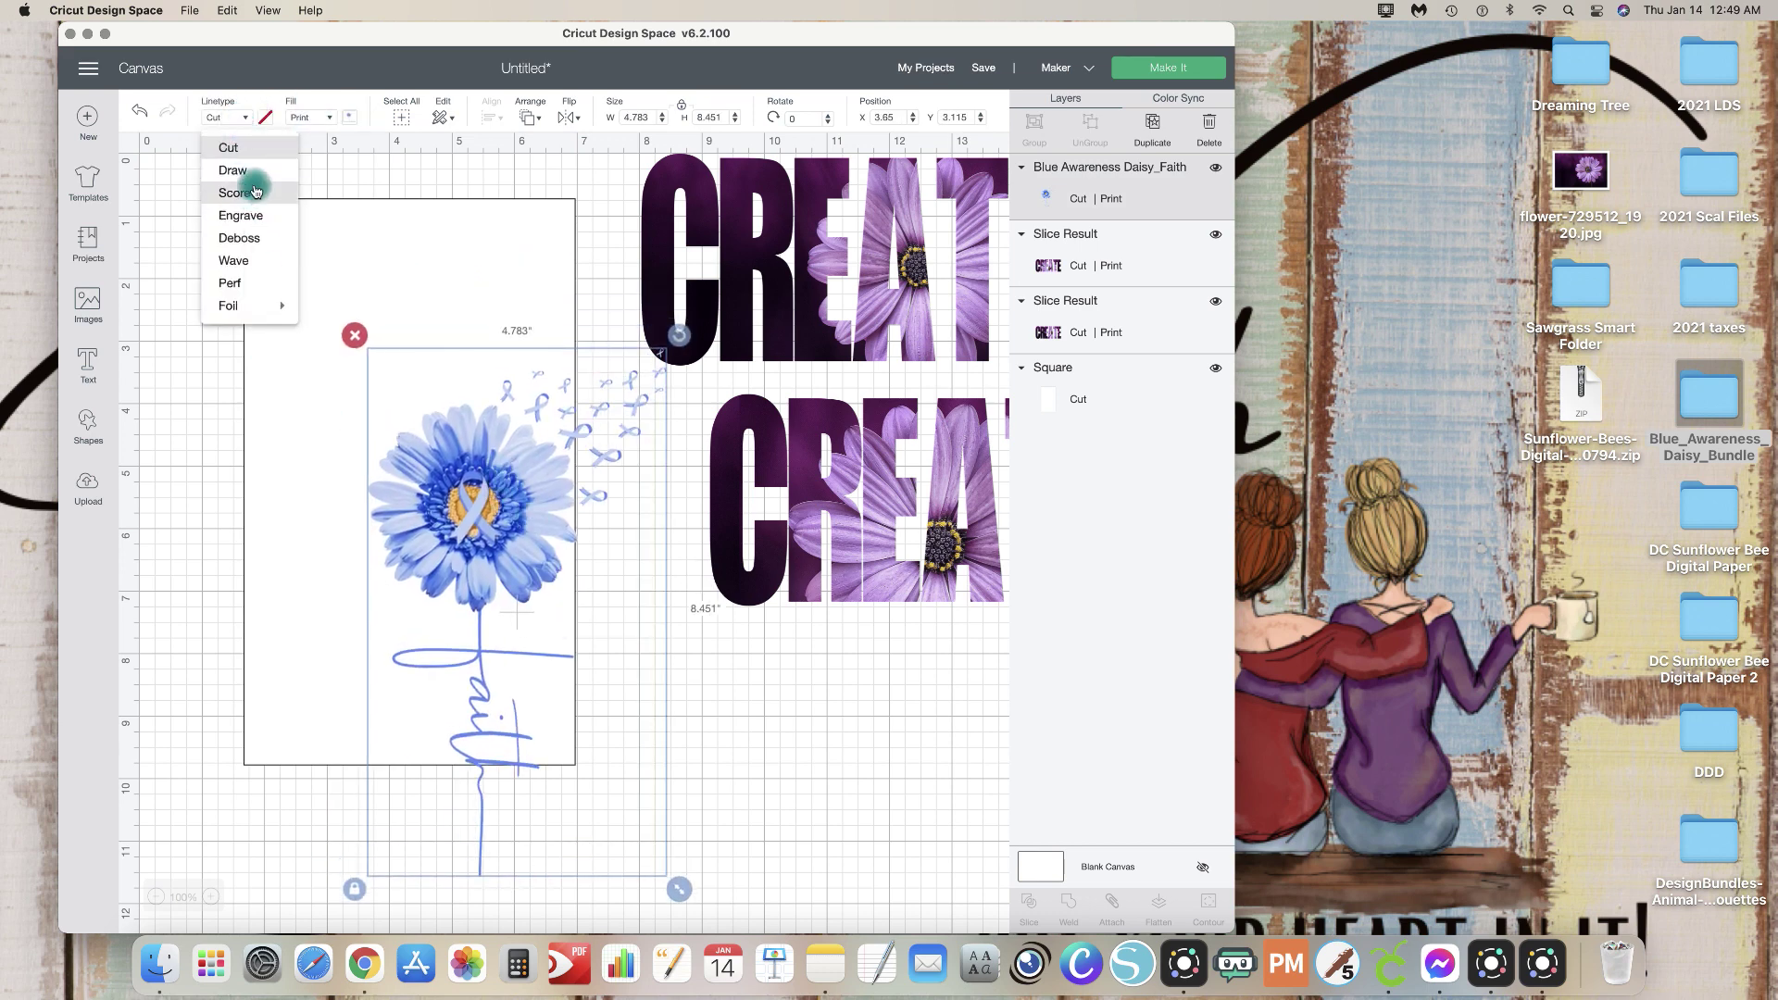
pyautogui.click(250, 151)
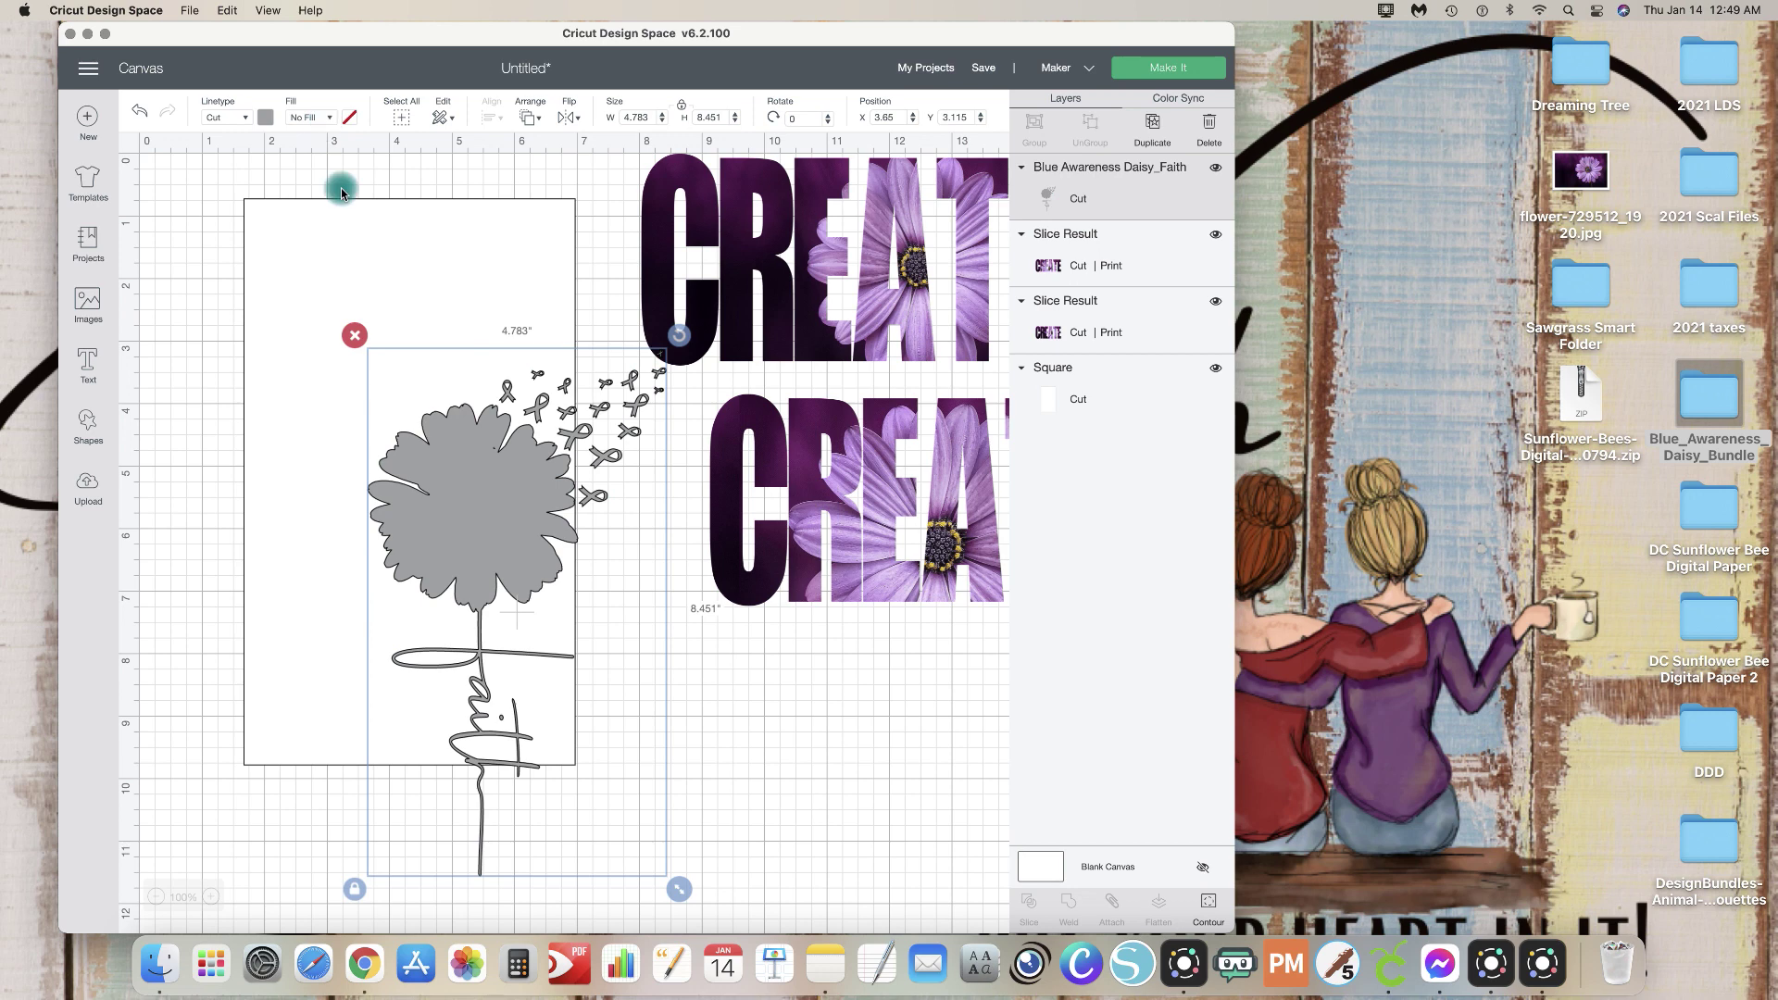
# Step: Place the gray daisy silhouette back over the white rectangle and slice the two together
pyautogui.moveTo(482, 502); pyautogui.dragTo(377, 366)
pyautogui.moveTo(640, 713); pyautogui.dragTo(376, 574)
pyautogui.click(1038, 907)
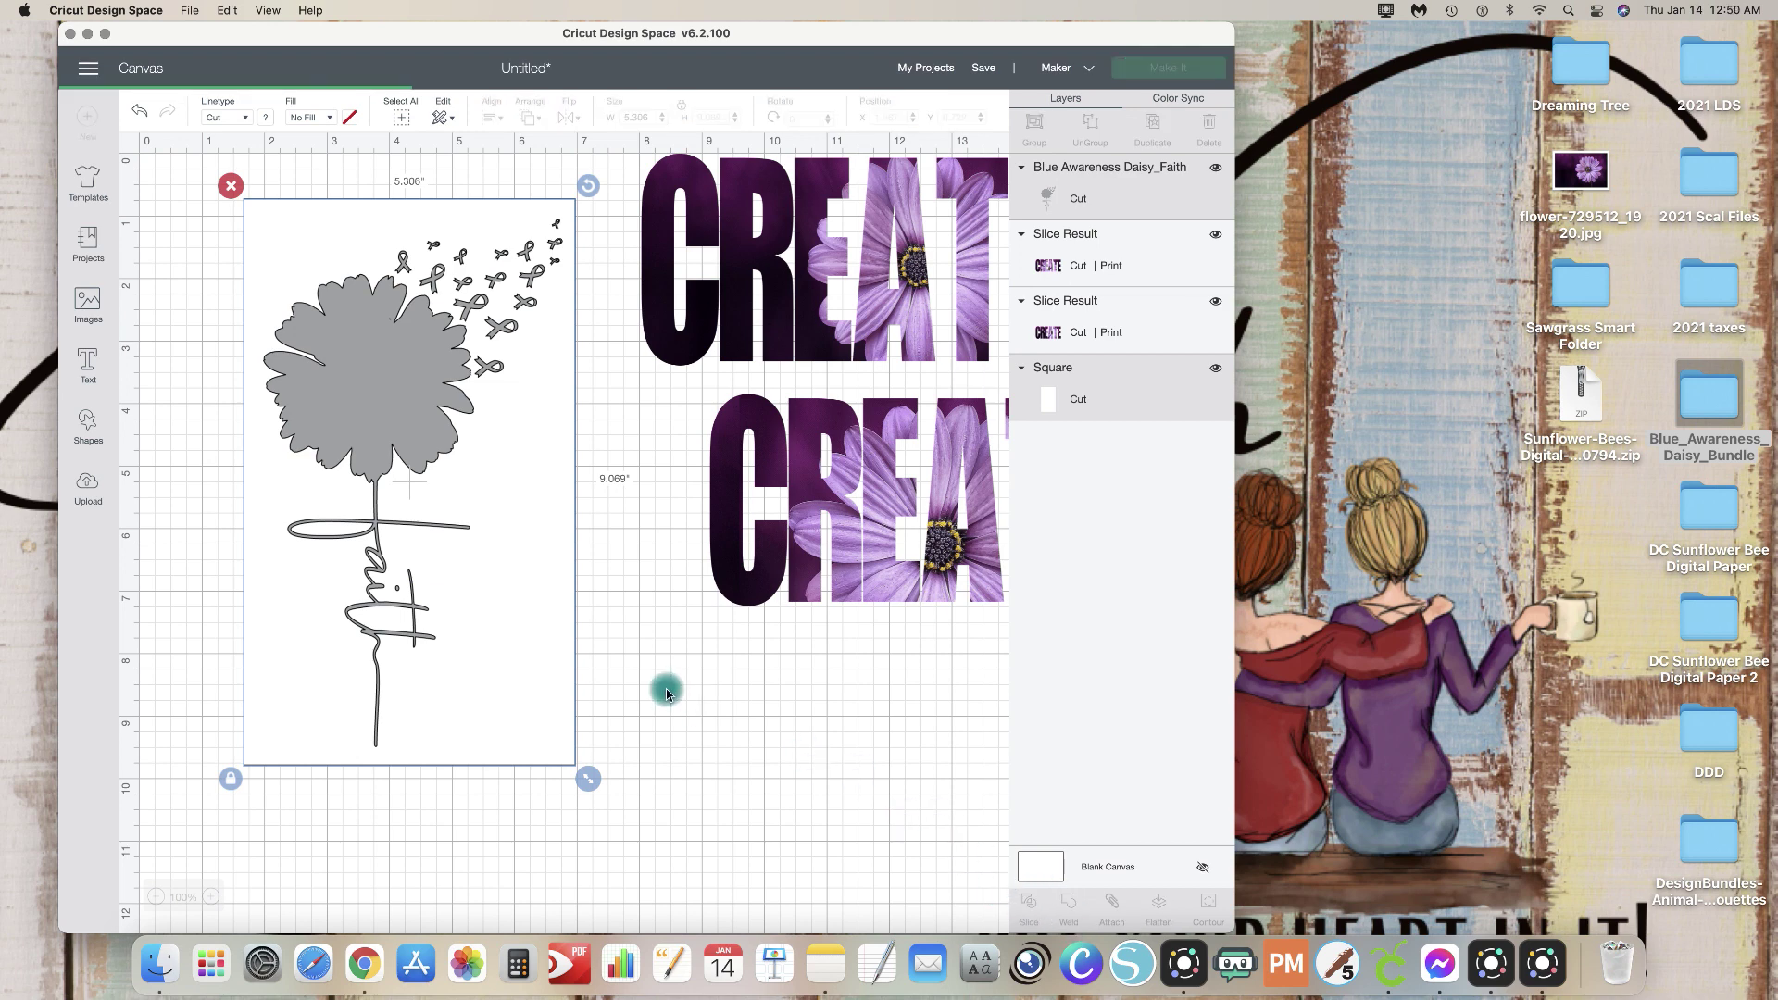
# Step: Pull the slice results apart, separating the gray silhouette, the white daisy piece and the rectangle with the cutout
pyautogui.moveTo(381, 518); pyautogui.dragTo(573, 606)
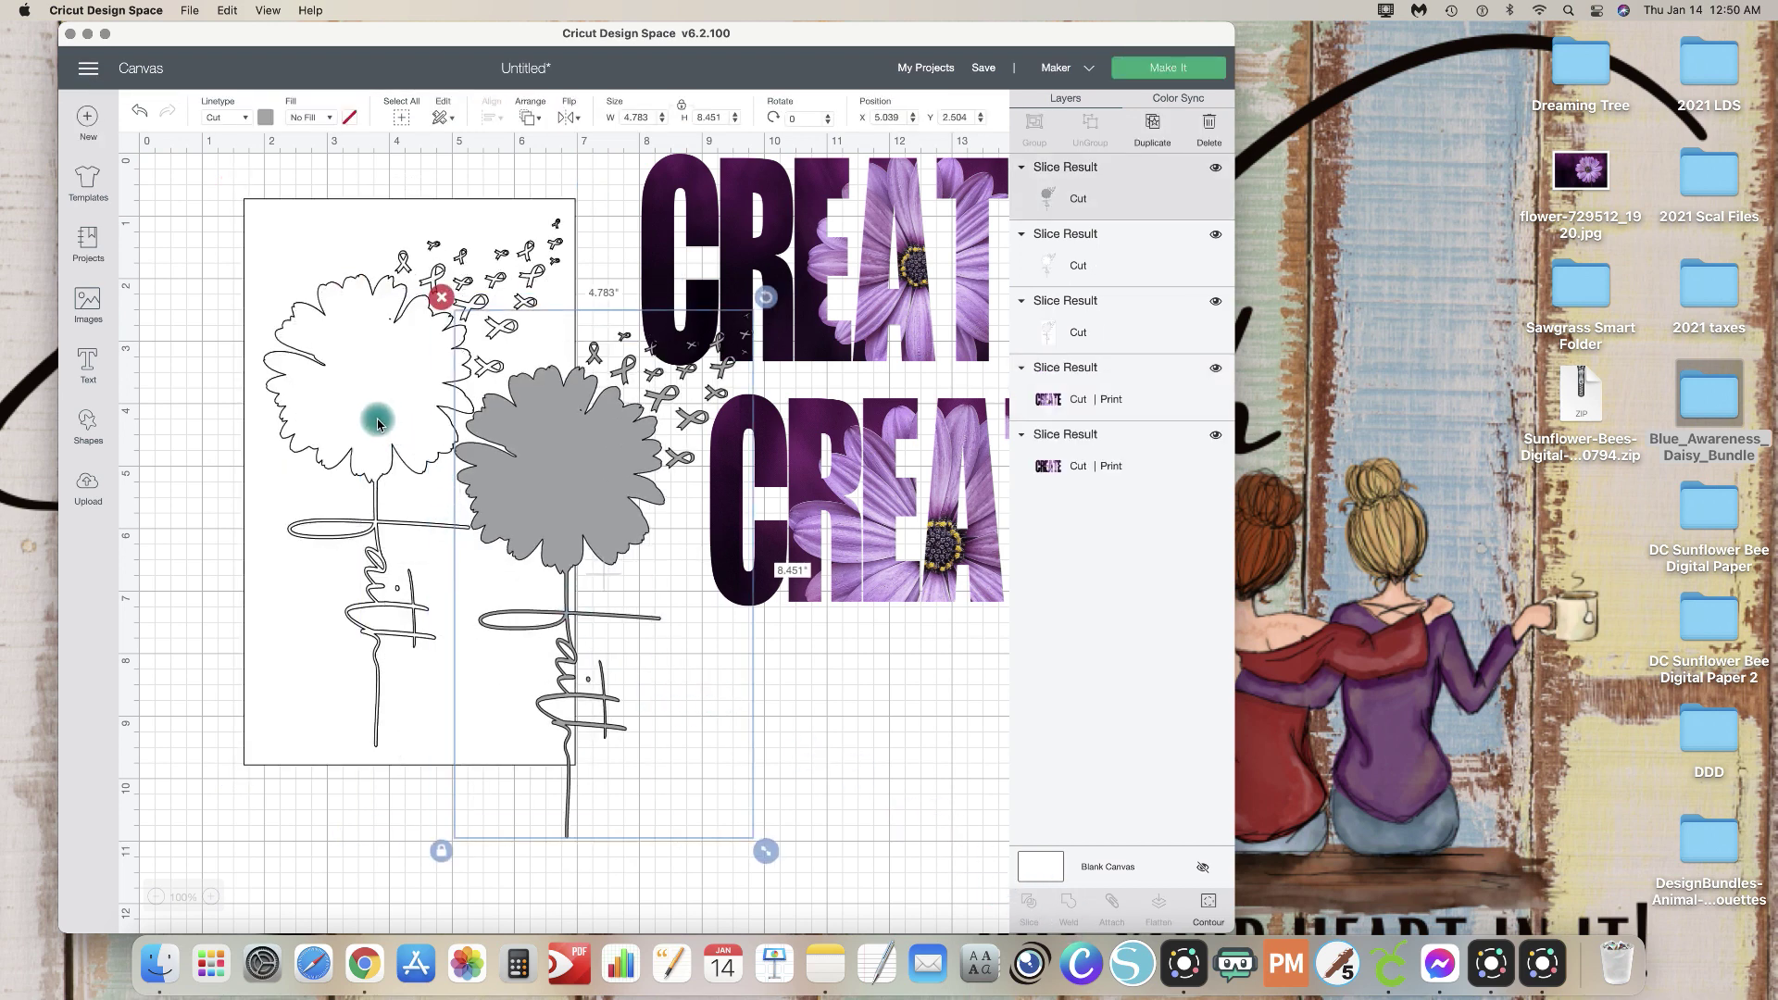
pyautogui.moveTo(378, 420); pyautogui.dragTo(281, 549)
pyautogui.moveTo(325, 266); pyautogui.dragTo(450, 253)
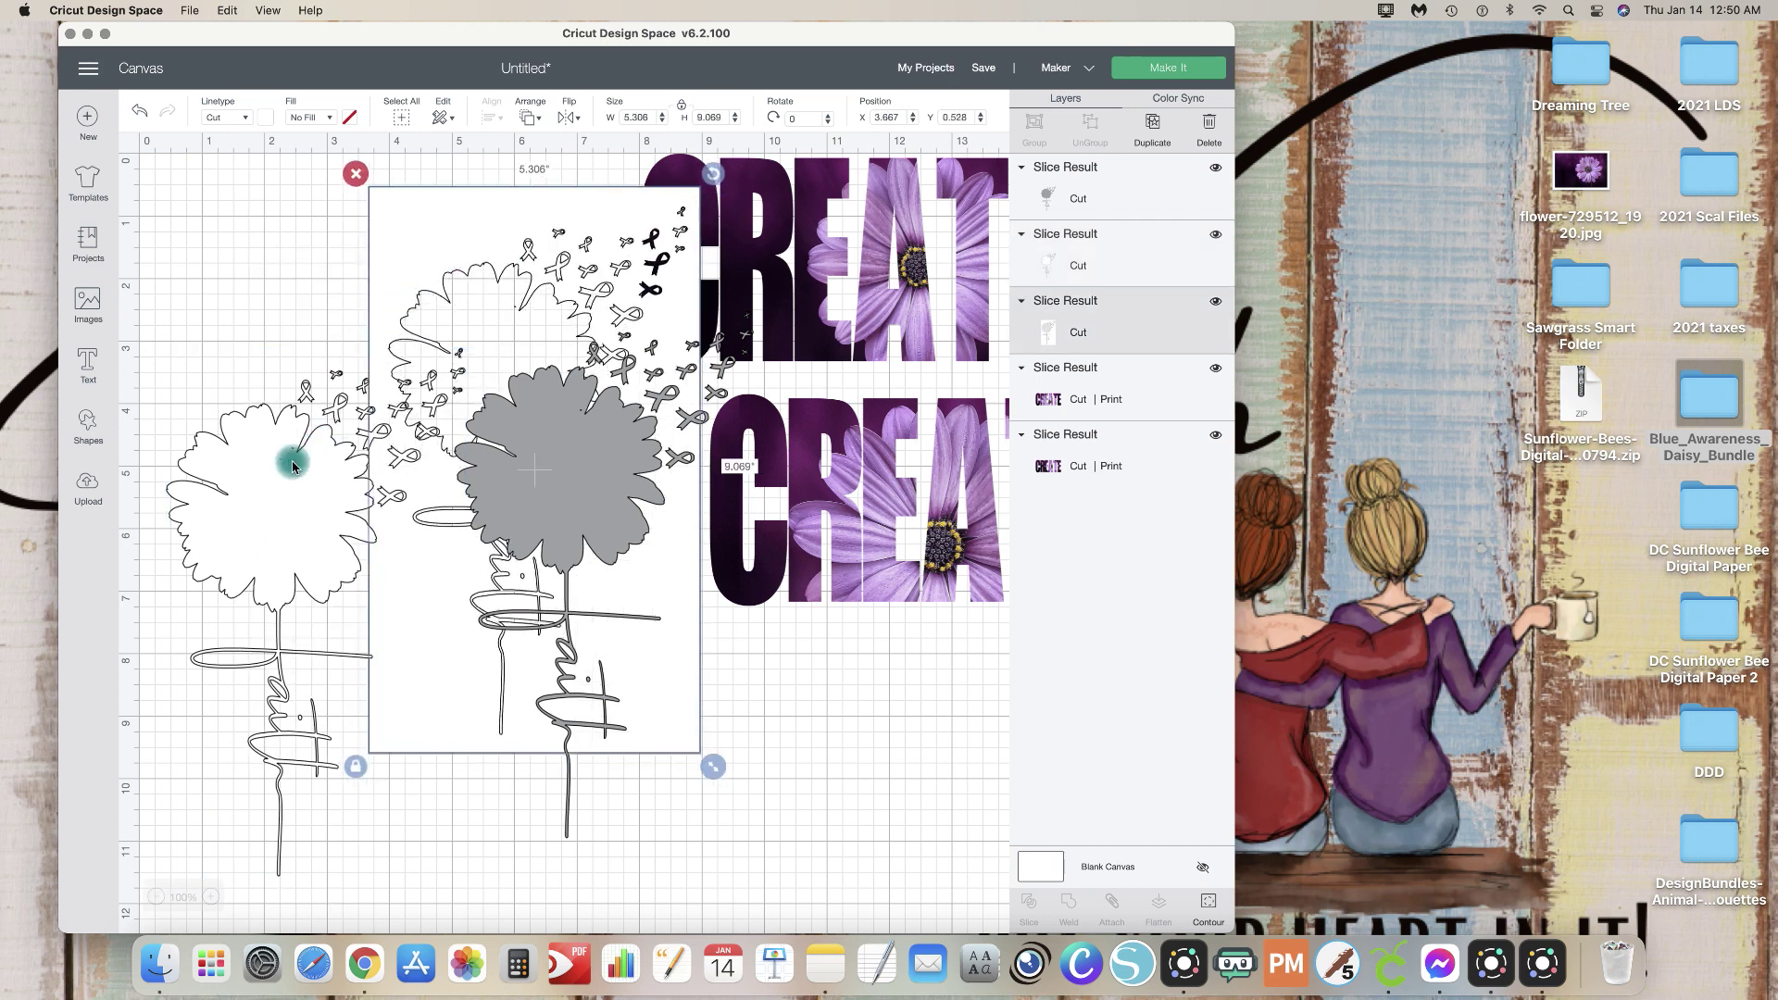
pyautogui.moveTo(286, 460); pyautogui.dragTo(309, 391)
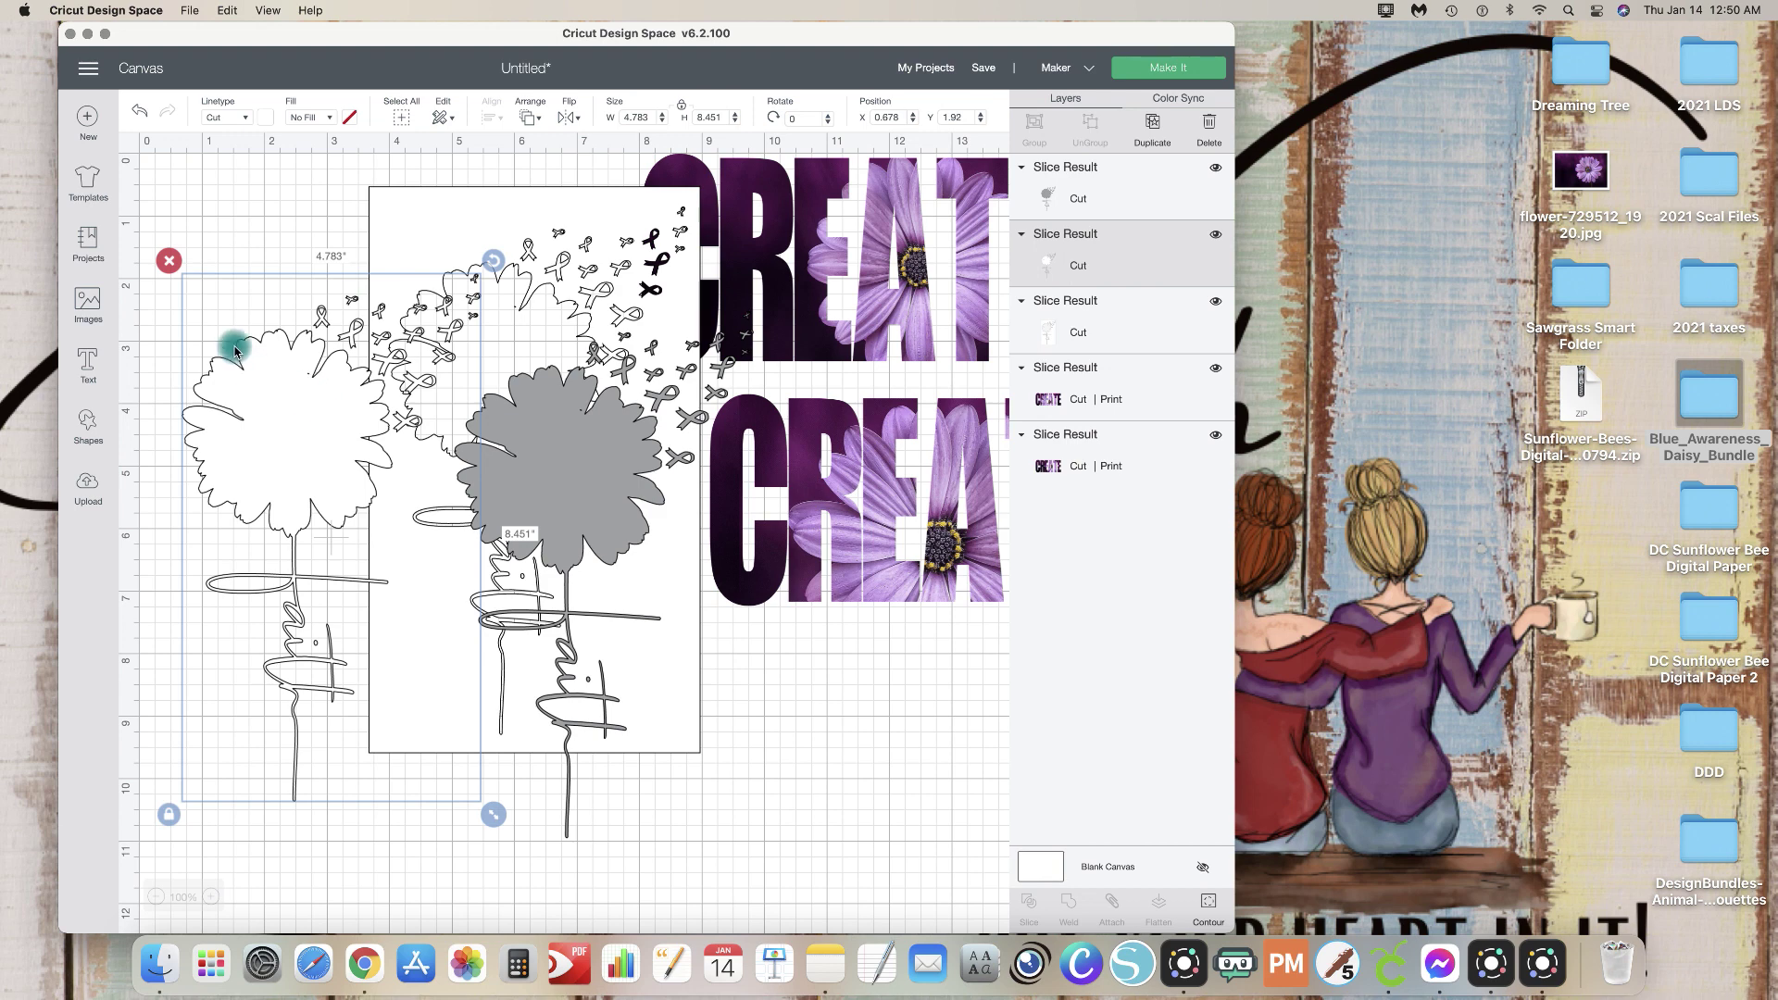
# Step: Delete the white daisy piece and the rectangle with the daisy cutout from the canvas
pyautogui.click(169, 262)
pyautogui.click(384, 369)
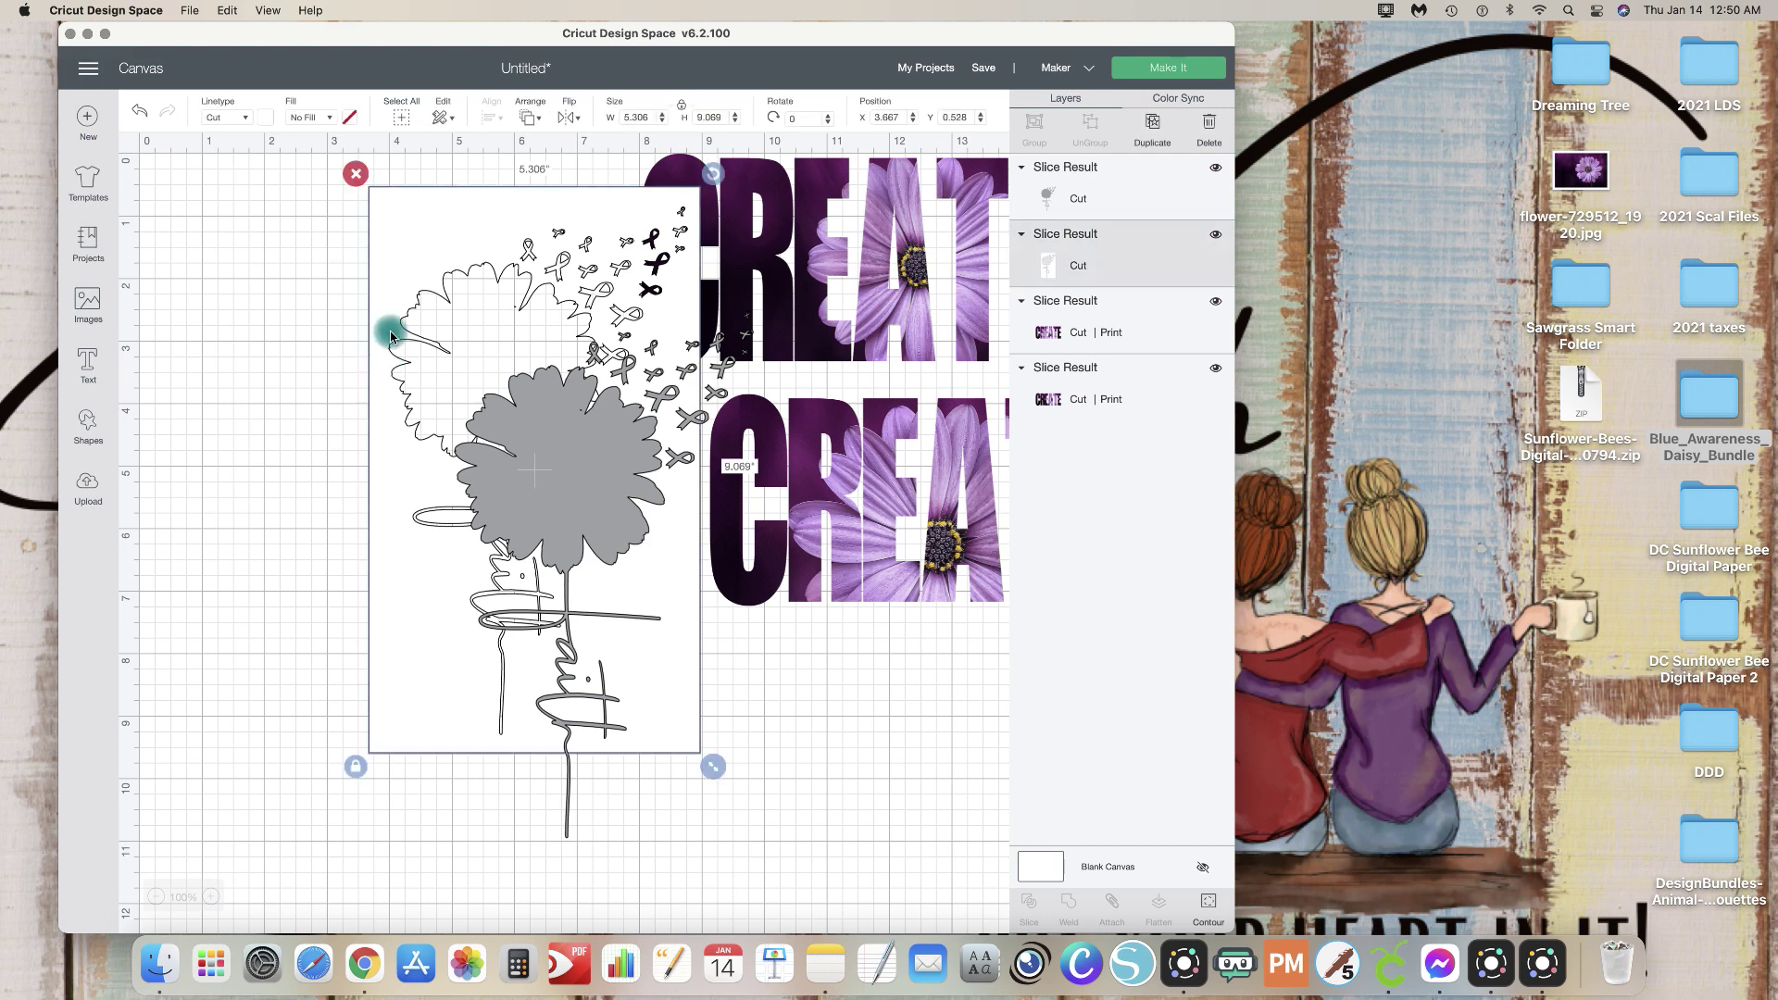
pyautogui.click(353, 181)
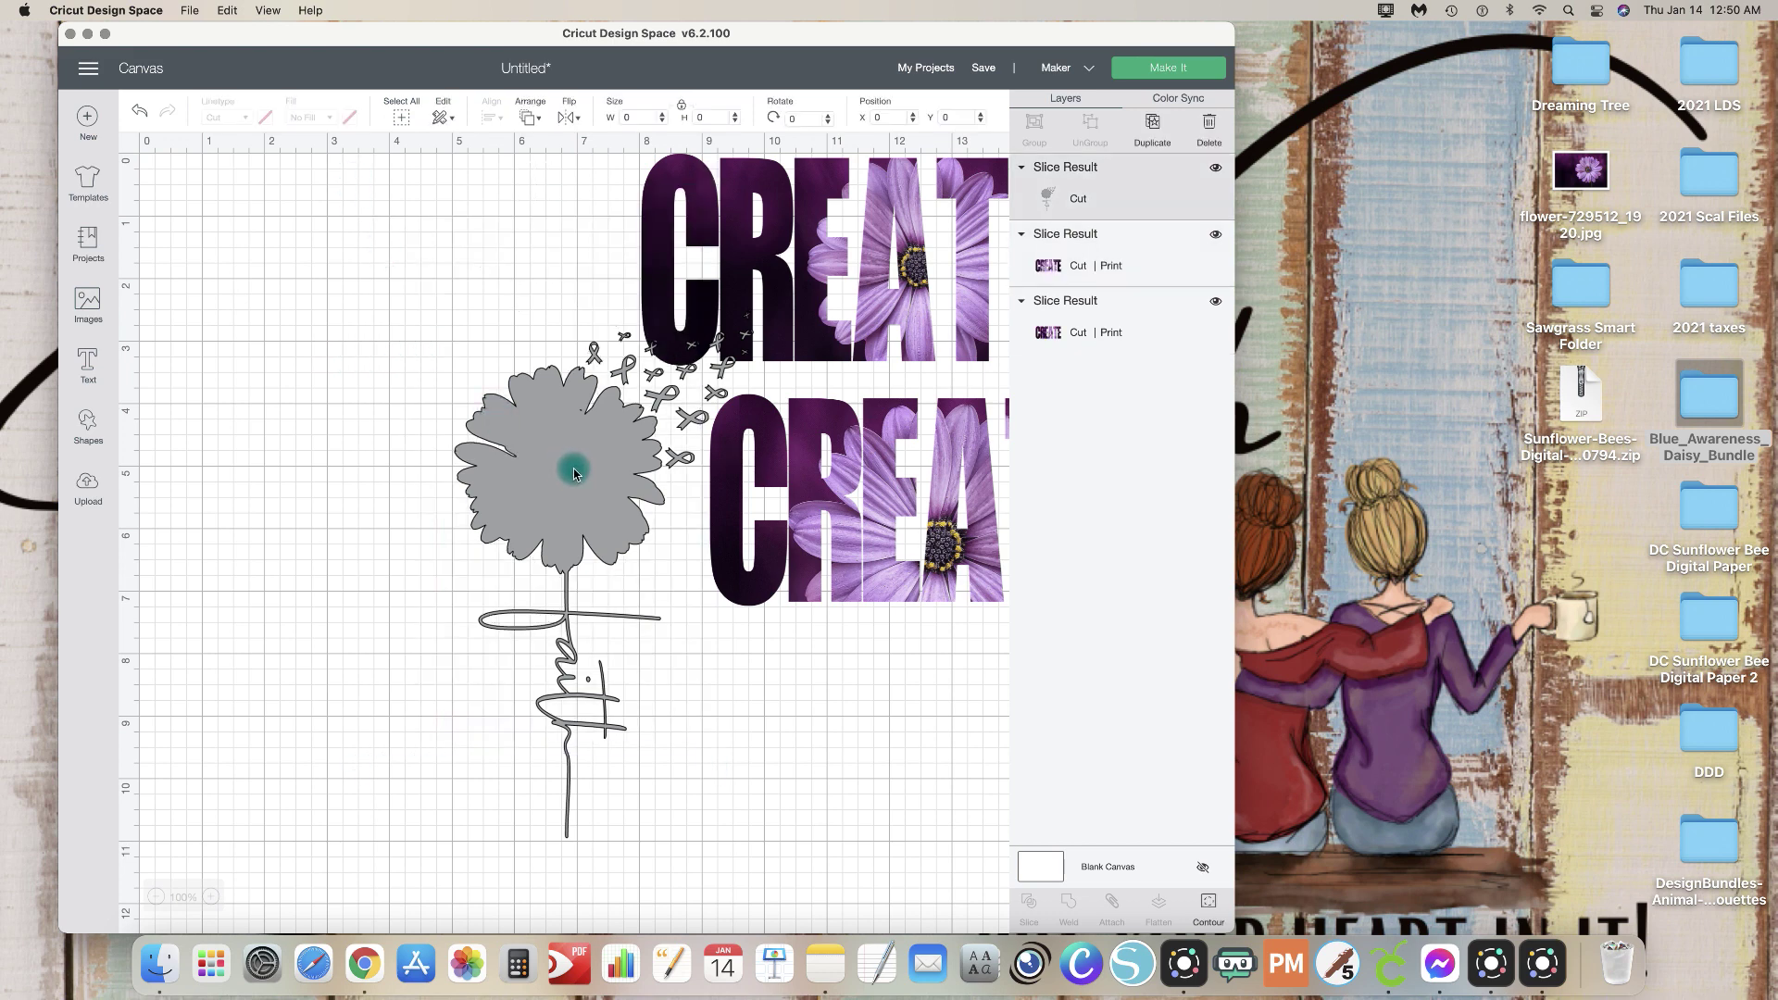
# Step: Move the gray silhouette to the canvas's upper-left area, and undo that move along with the two deletions
pyautogui.moveTo(576, 469); pyautogui.dragTo(340, 370)
pyautogui.click(265, 117)
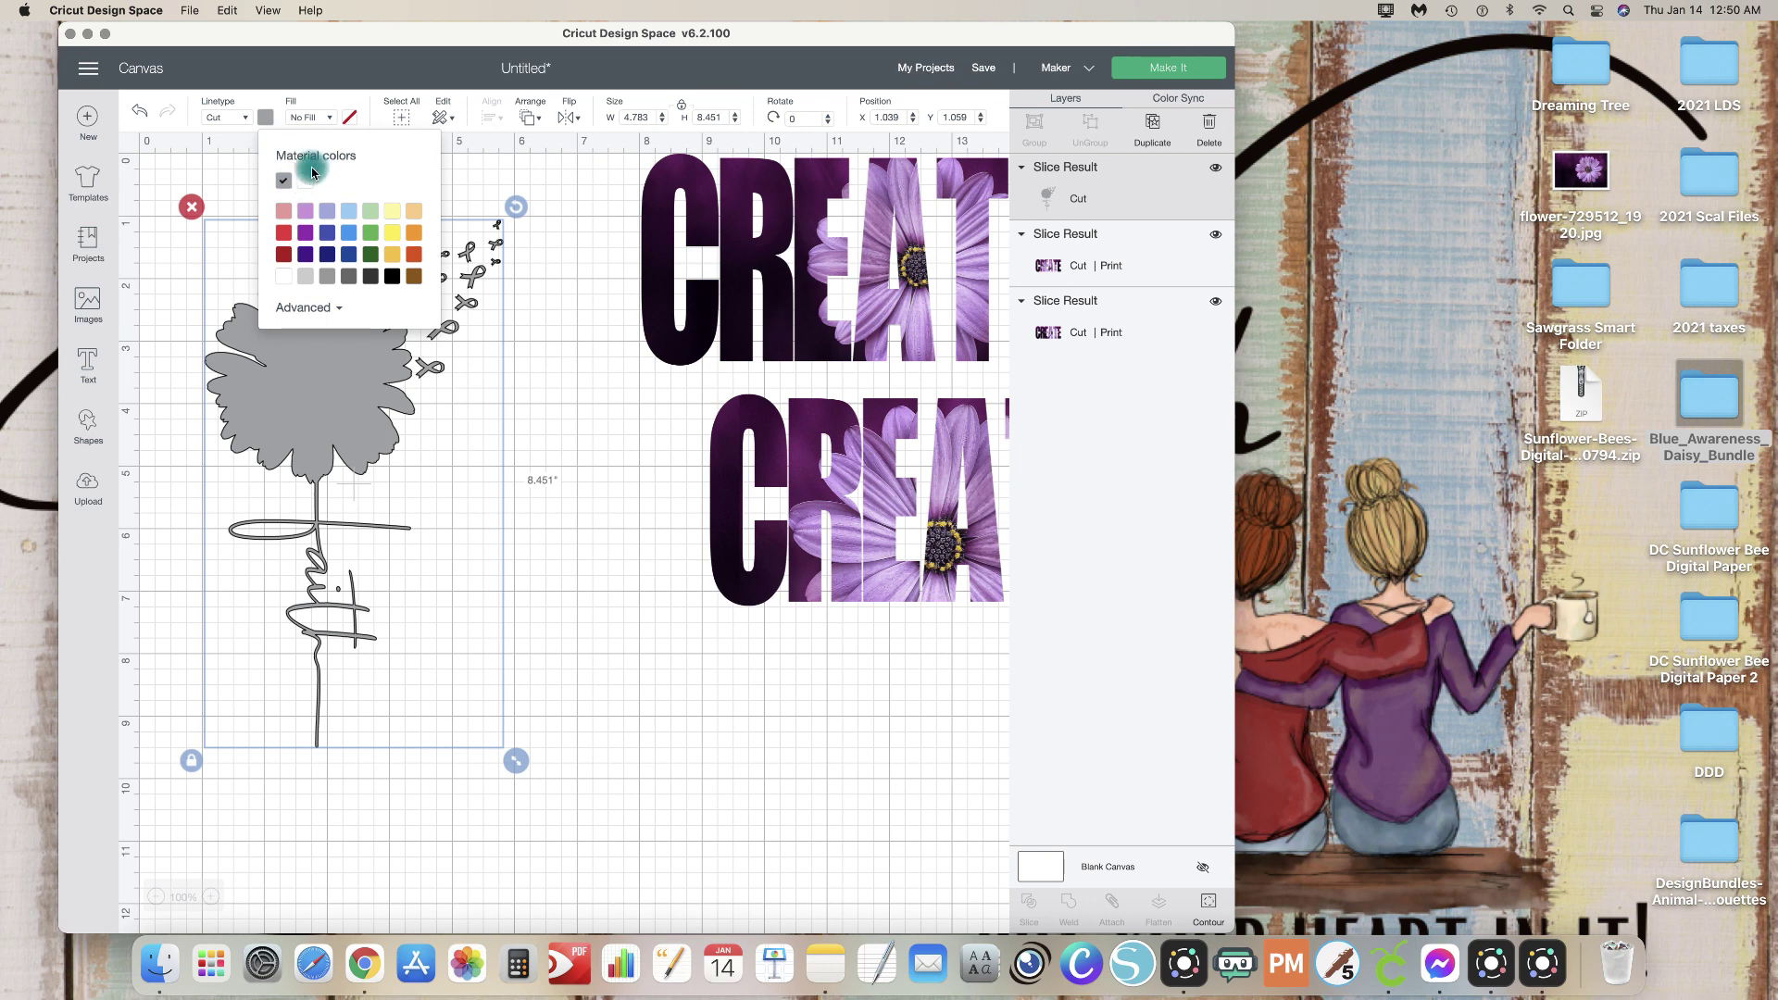
pyautogui.click(342, 370)
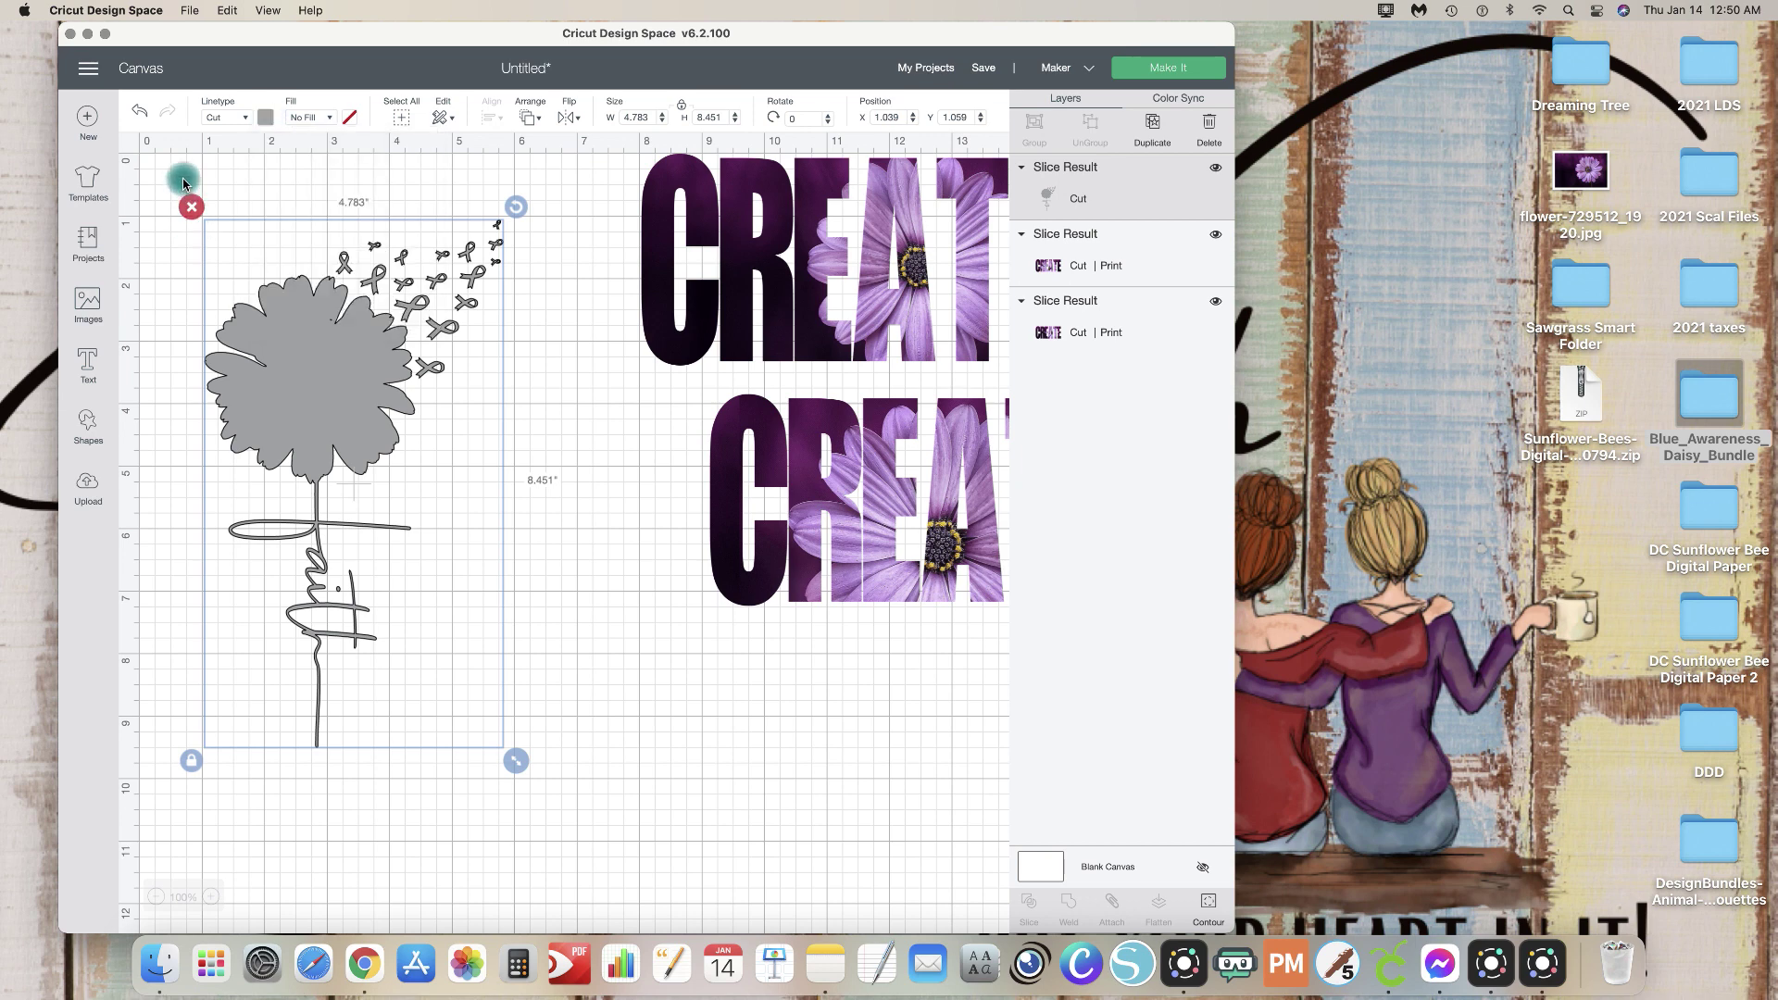
pyautogui.click(141, 112)
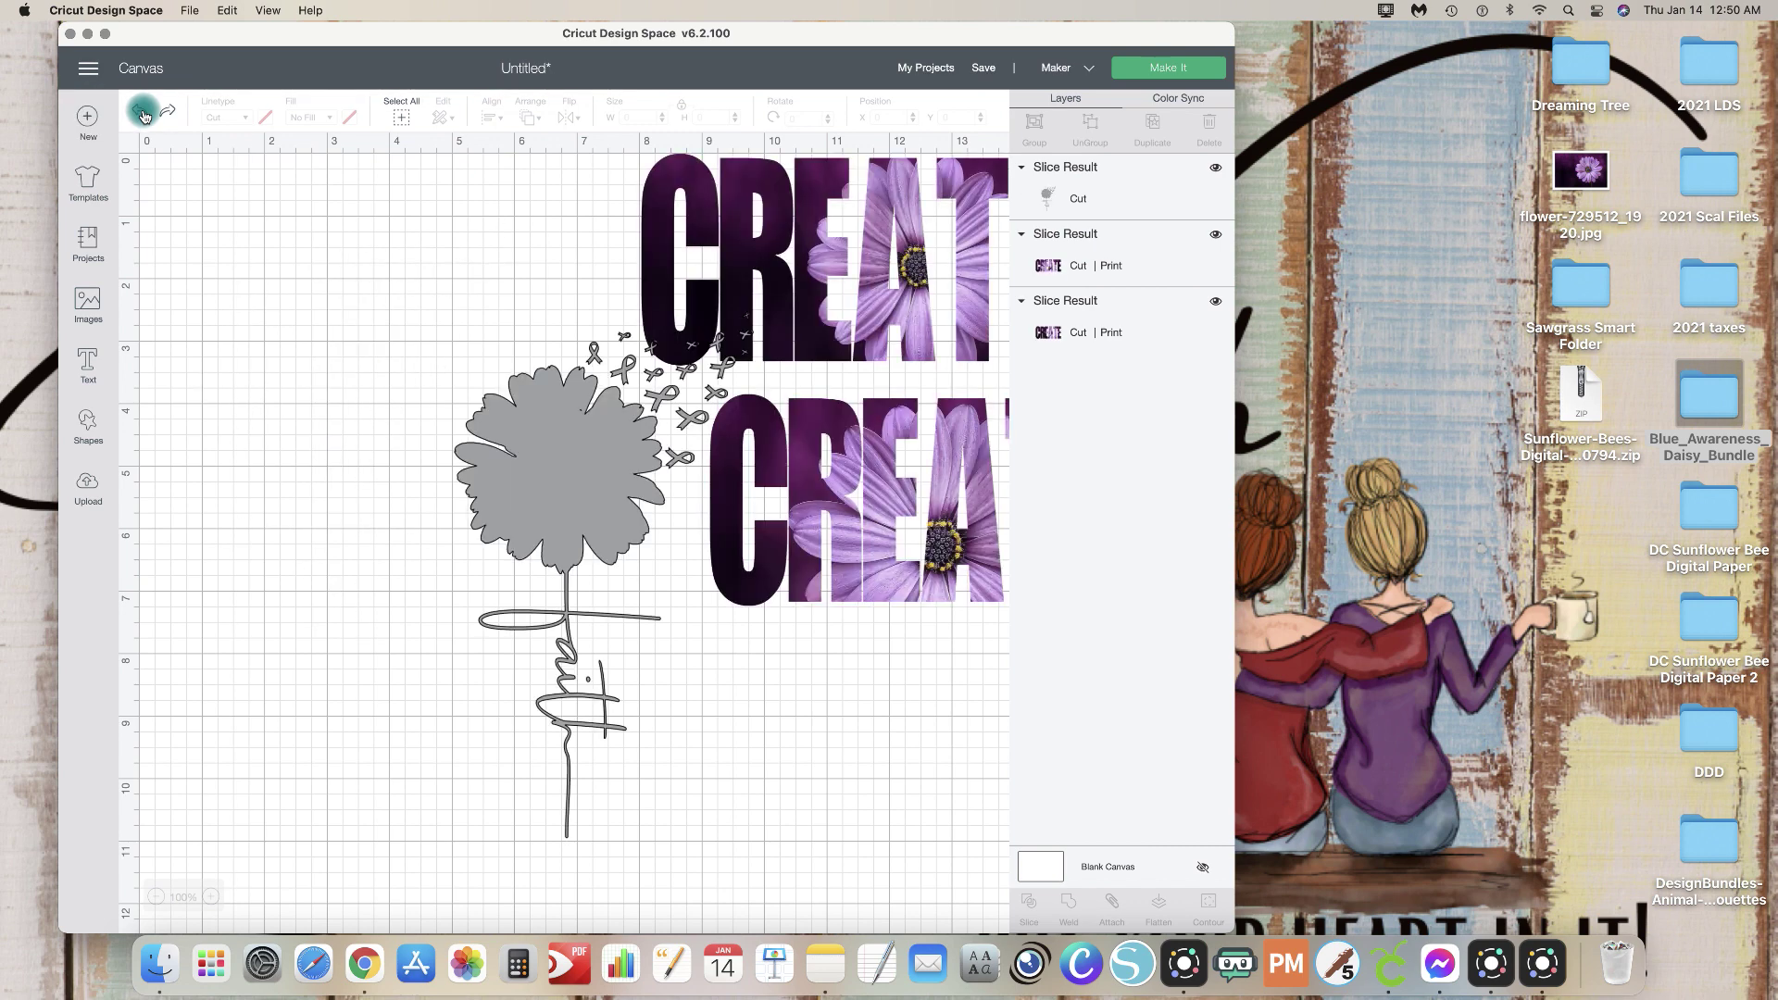
pyautogui.click(144, 114)
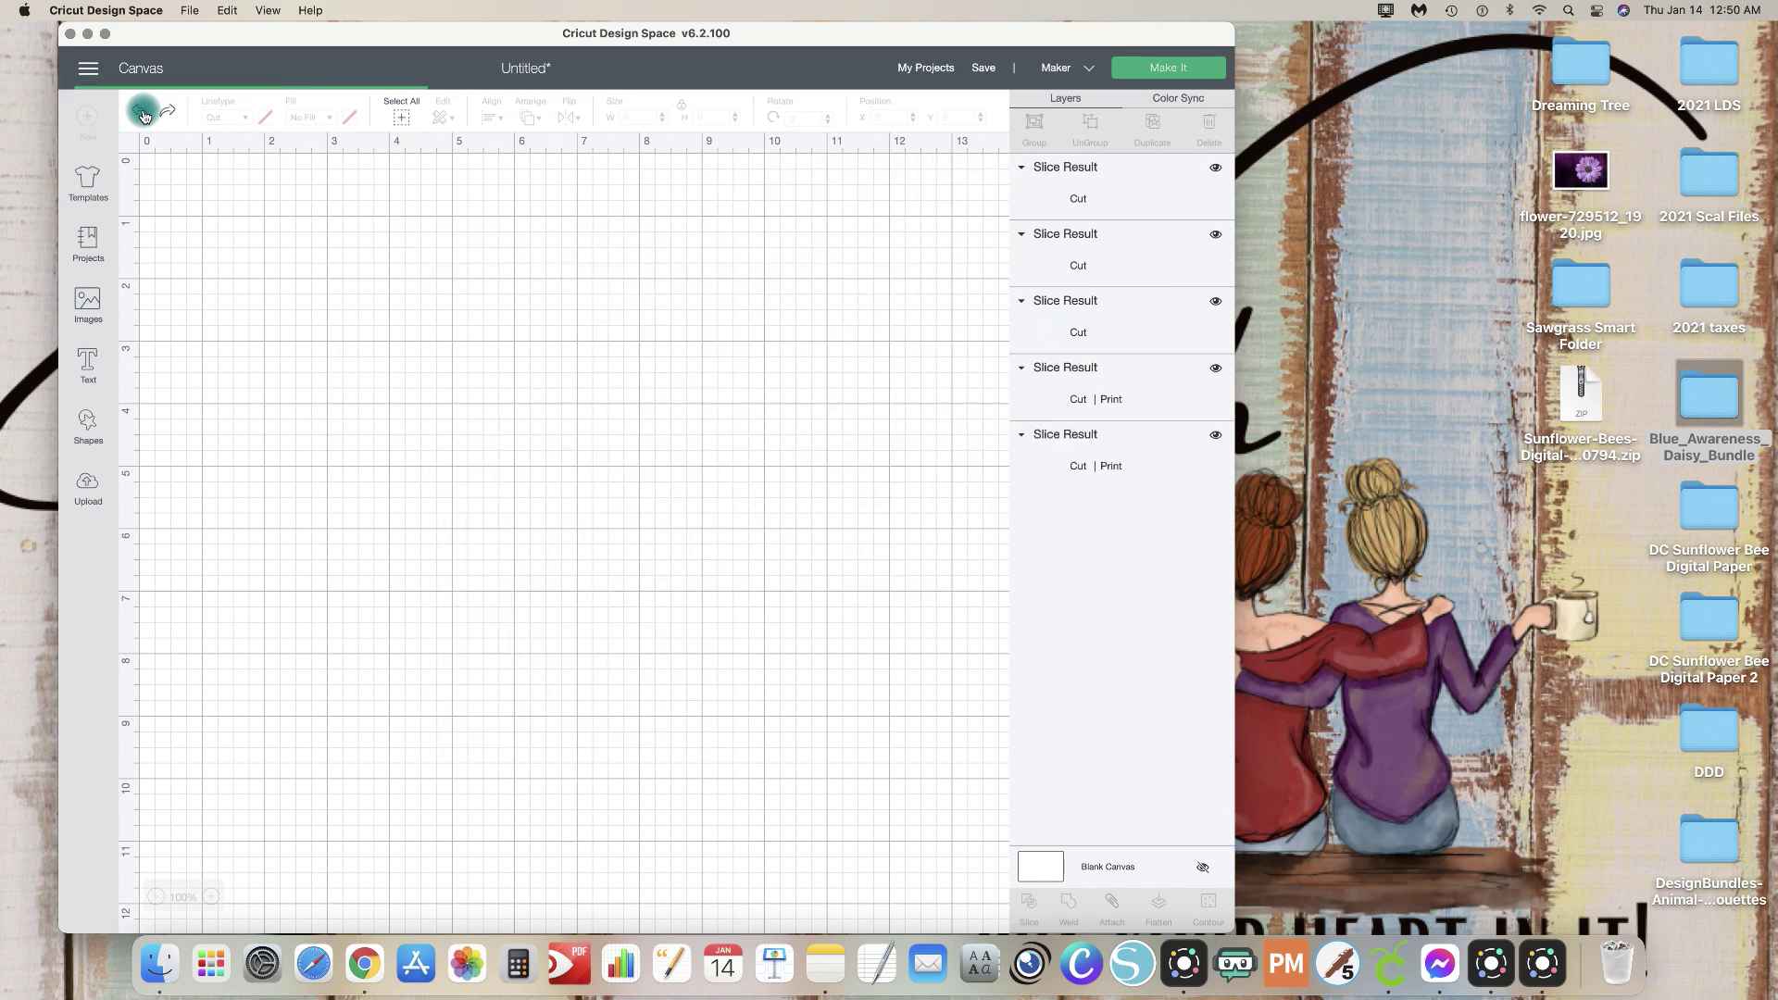
# Step: Try a Print fill on the white daisy piece and reposition it, and undo both changes
pyautogui.click(290, 393)
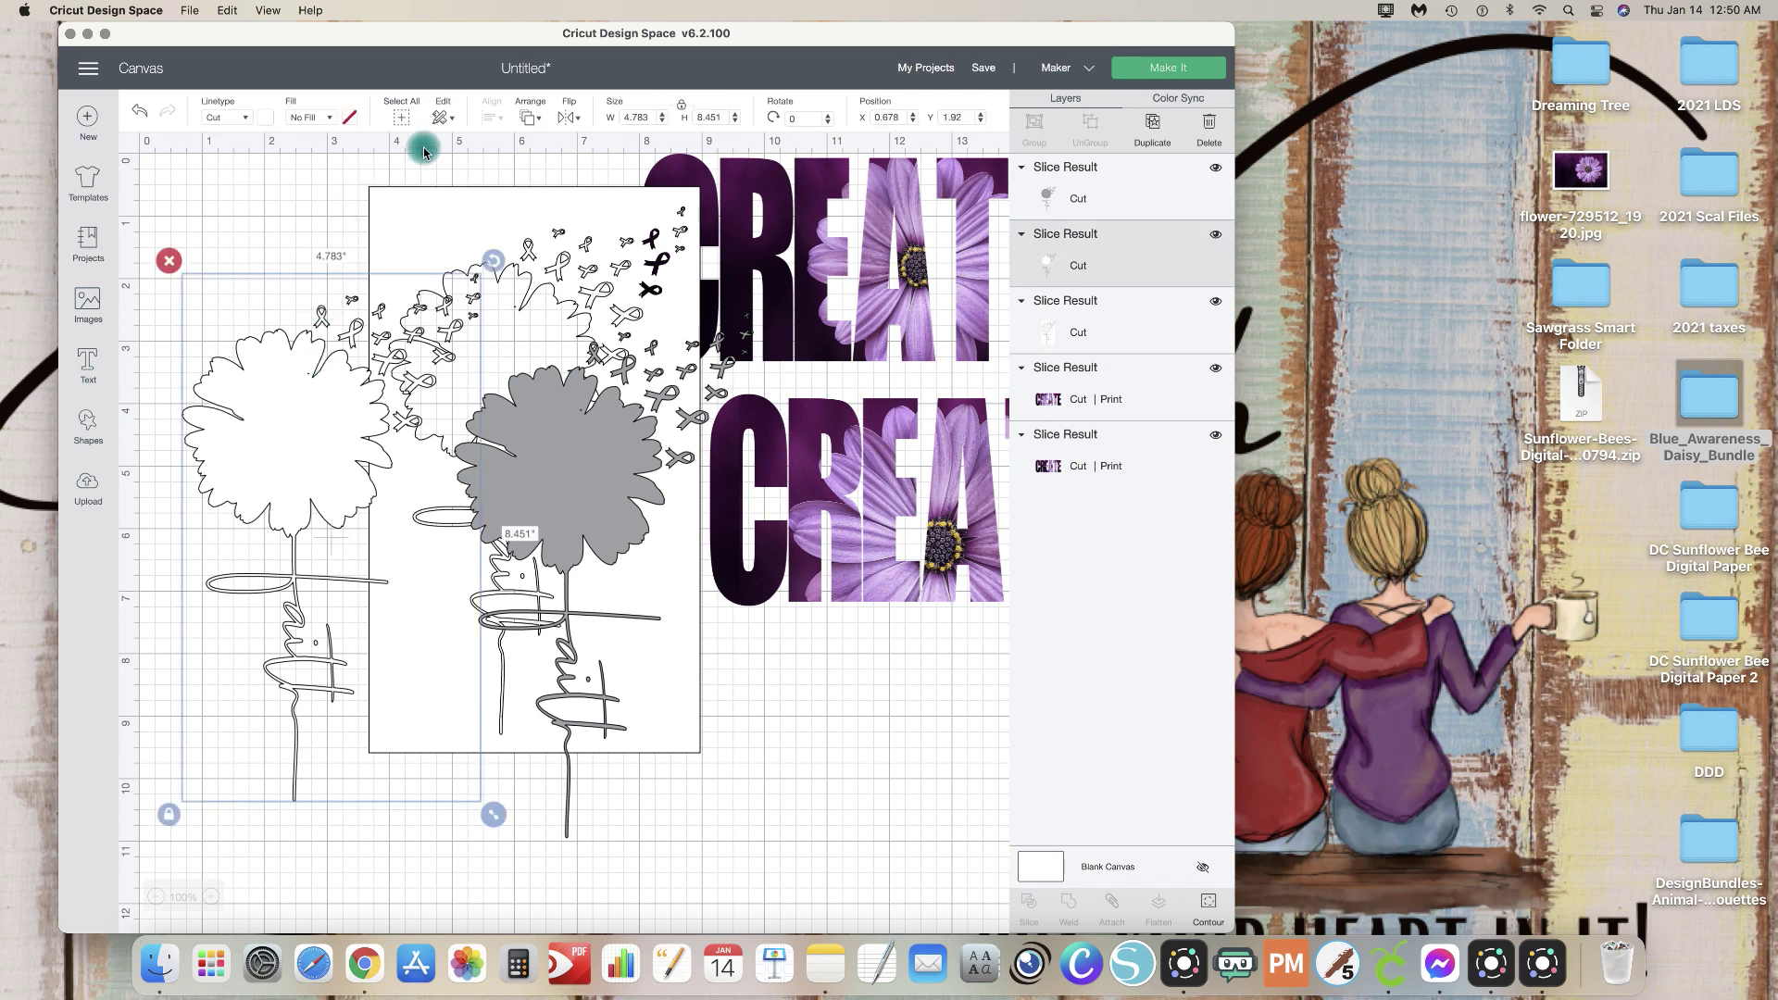
pyautogui.click(320, 118)
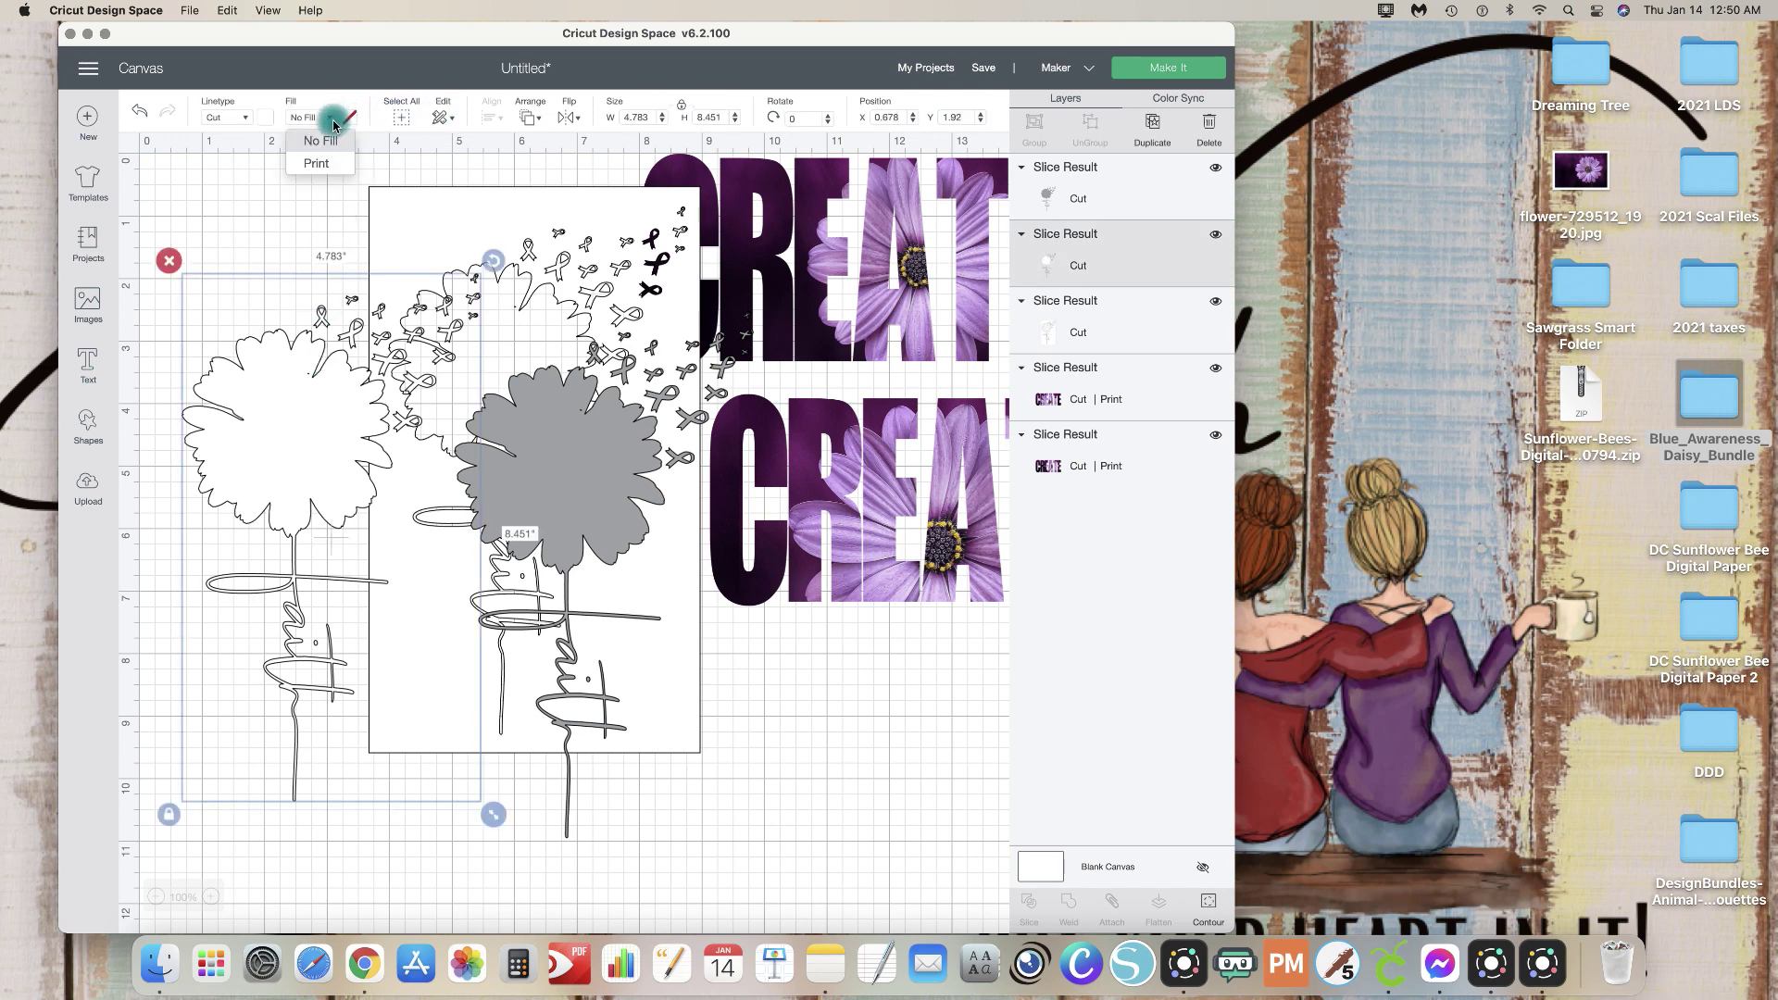
pyautogui.click(338, 171)
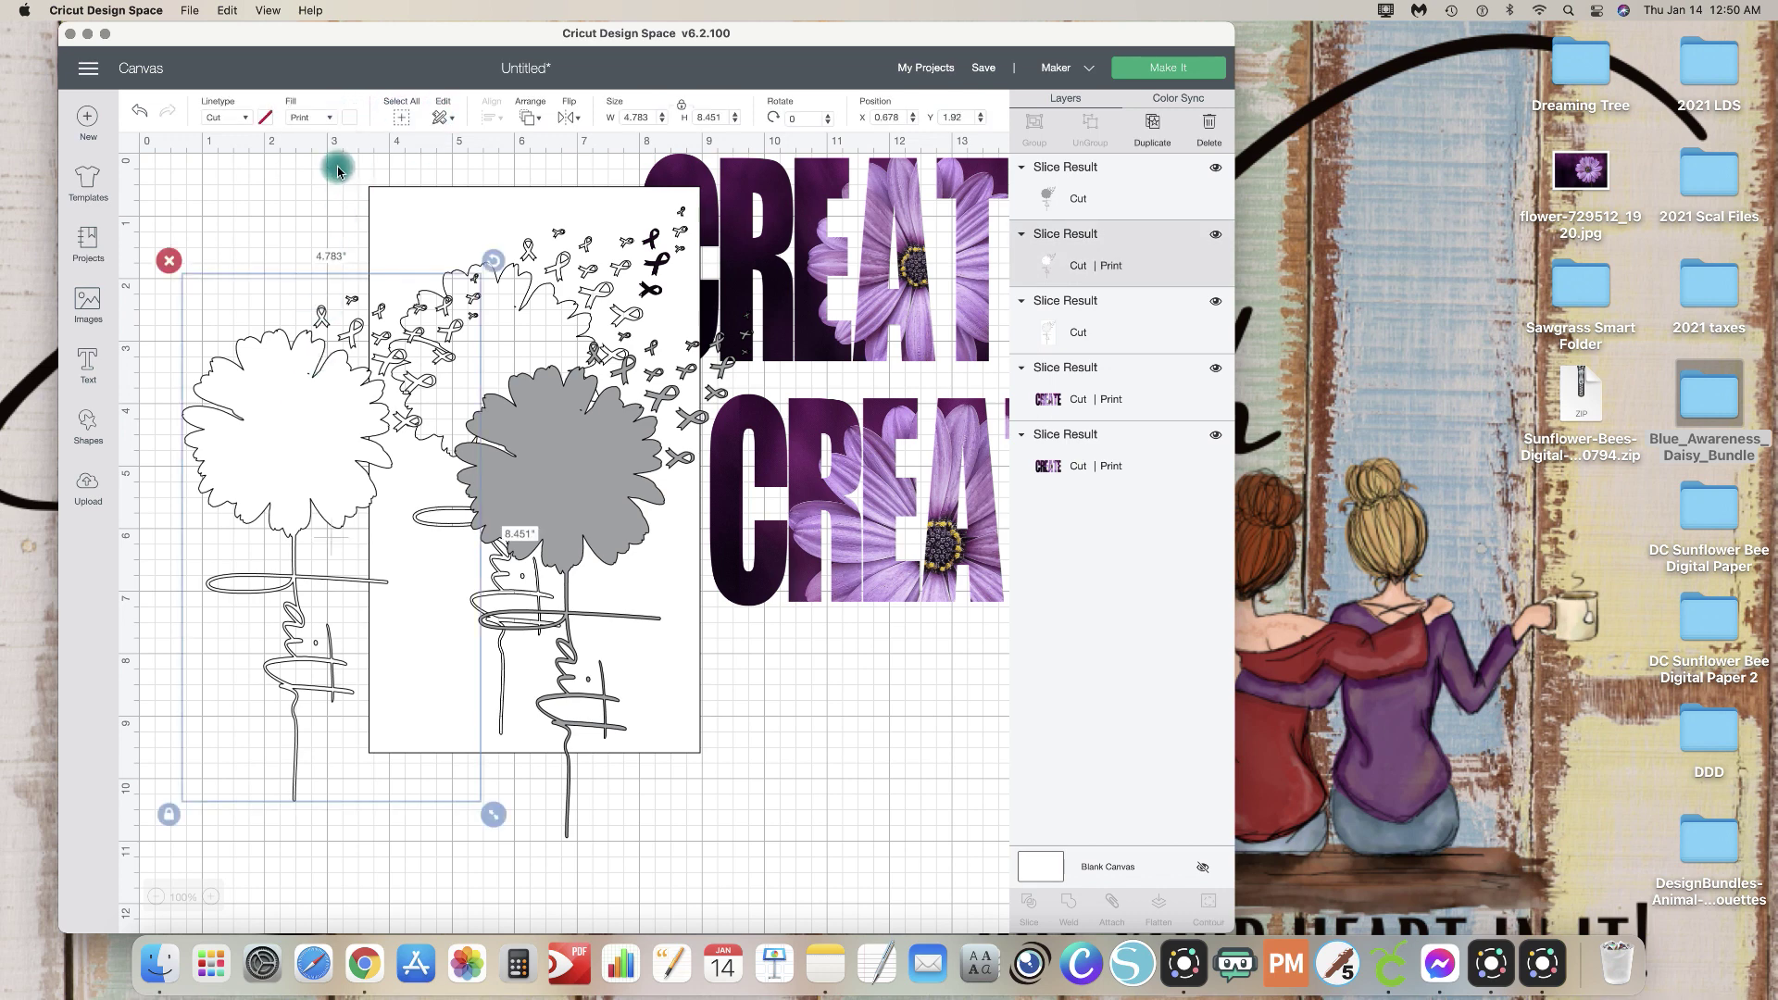
pyautogui.click(349, 117)
pyautogui.click(398, 181)
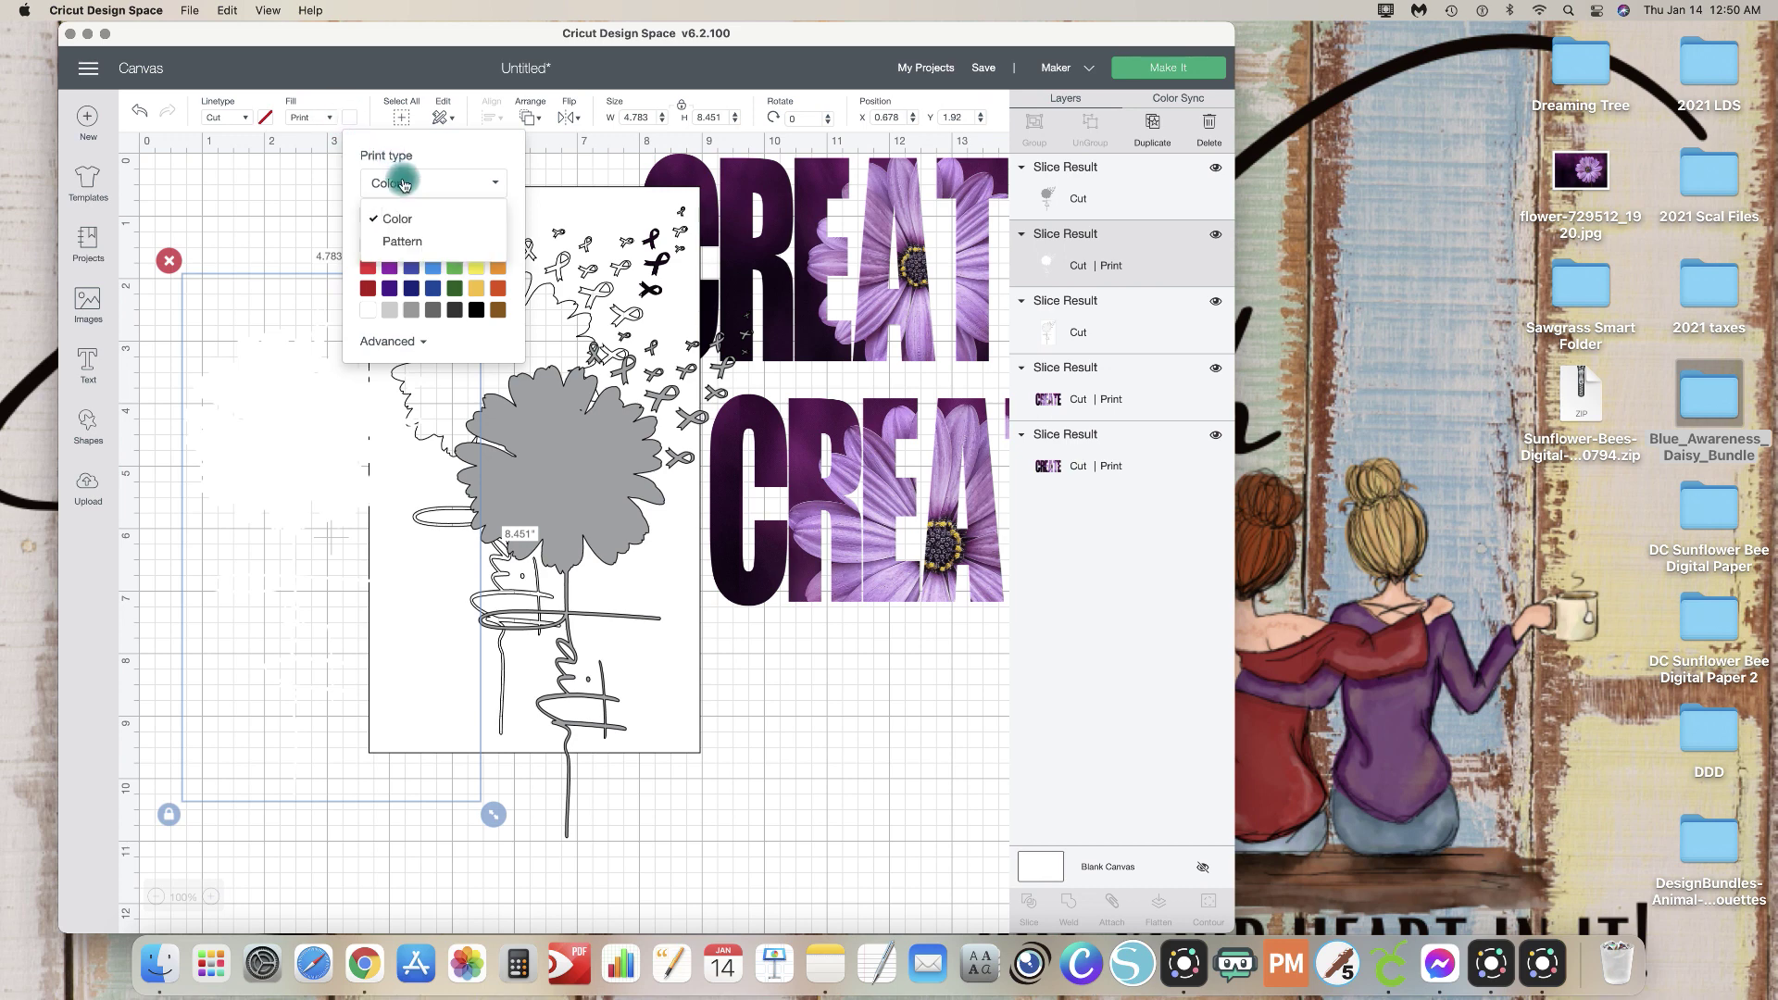
pyautogui.click(274, 266)
pyautogui.click(286, 357)
pyautogui.moveTo(278, 306); pyautogui.dragTo(274, 269)
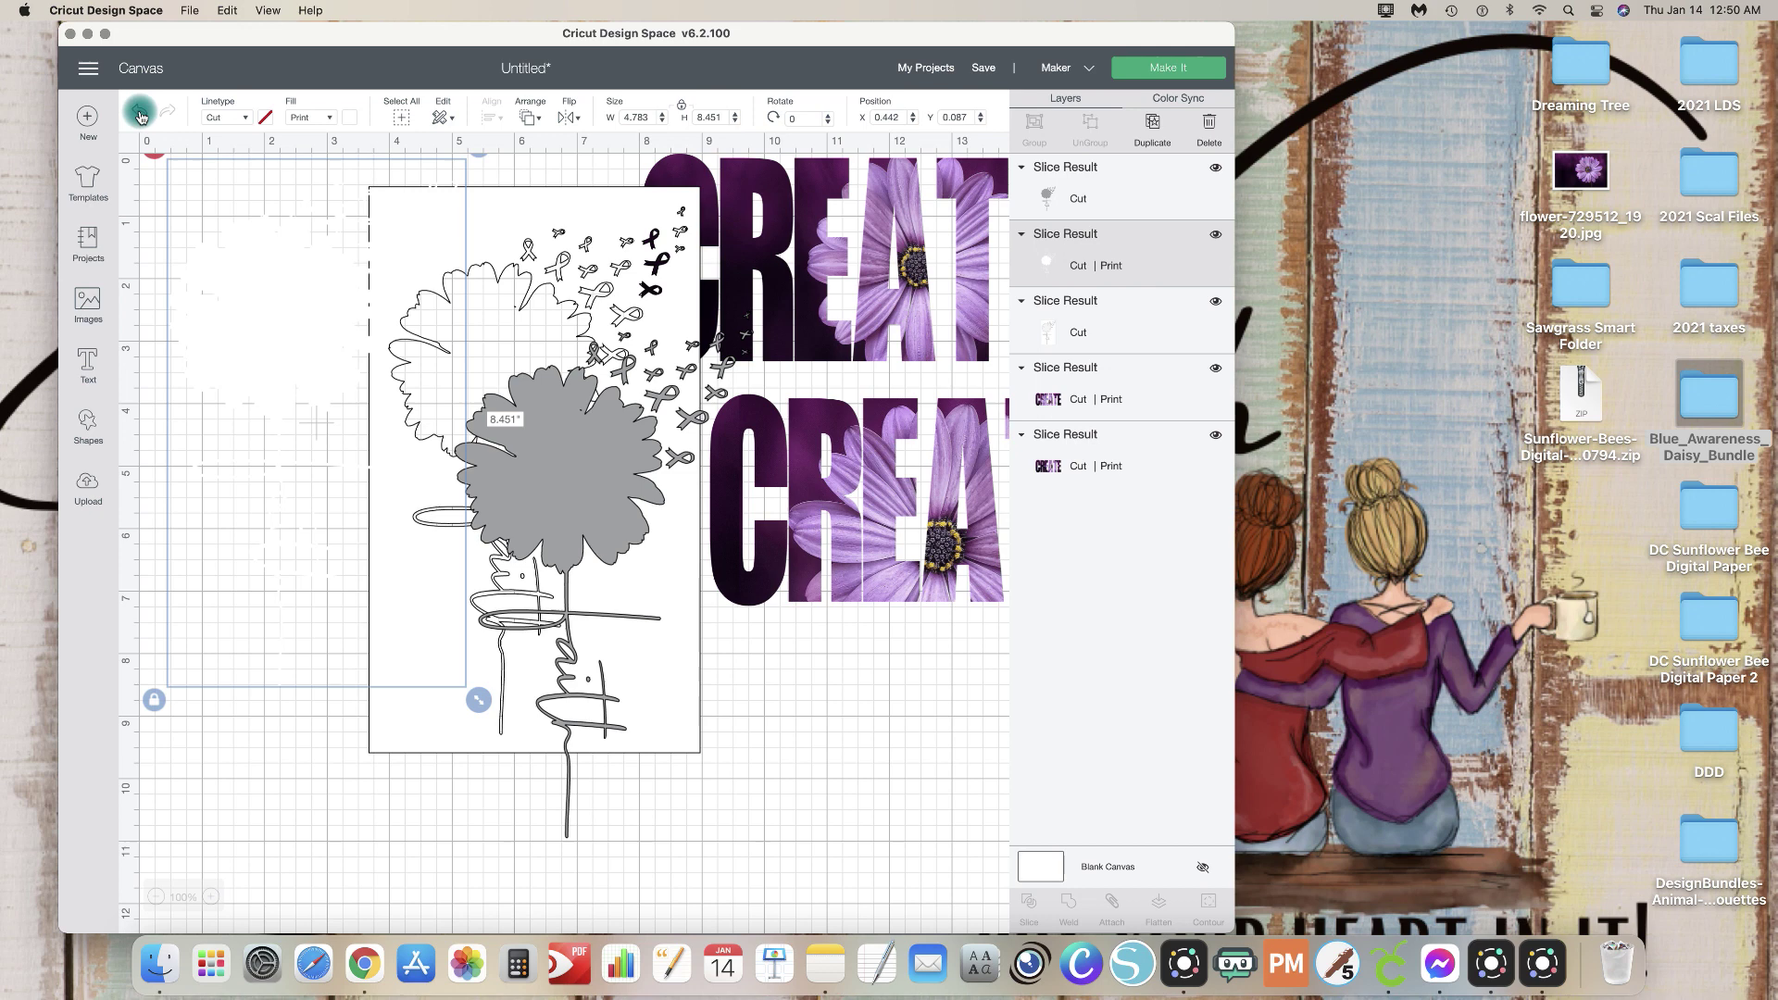
pyautogui.click(139, 112)
pyautogui.click(140, 112)
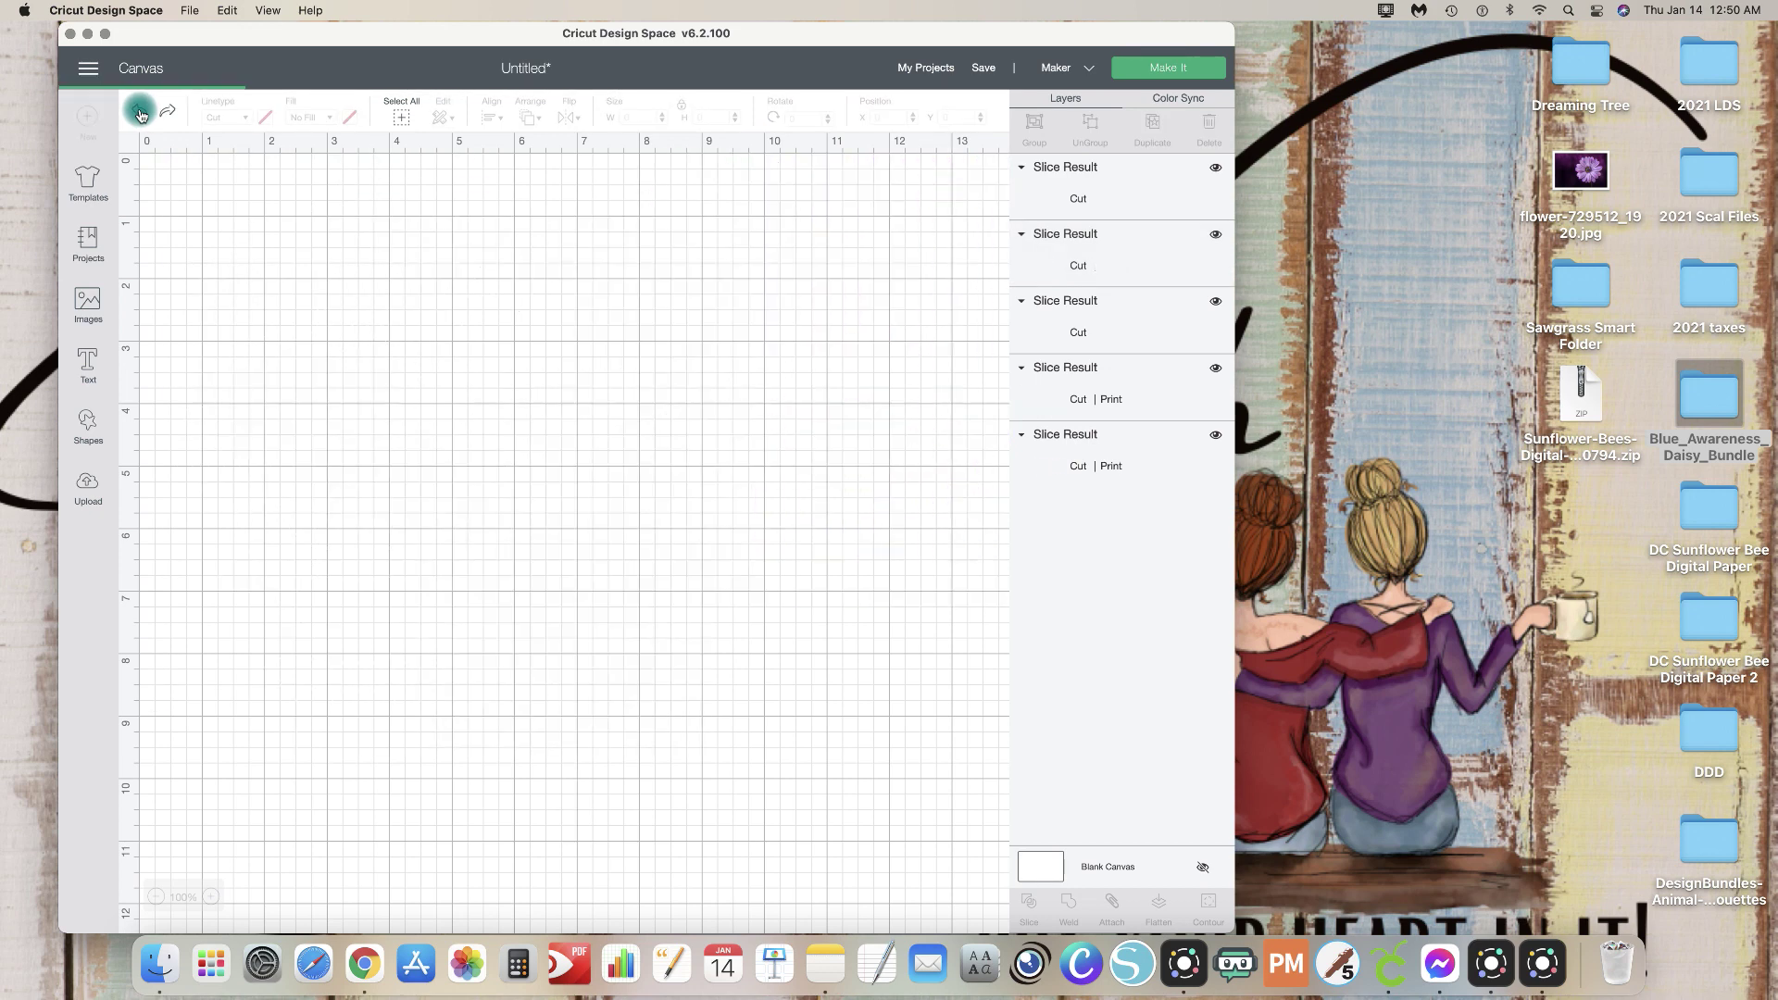
# Step: Switch the gray daisy silhouette's fill to Print and return it to No Fill
pyautogui.click(527, 430)
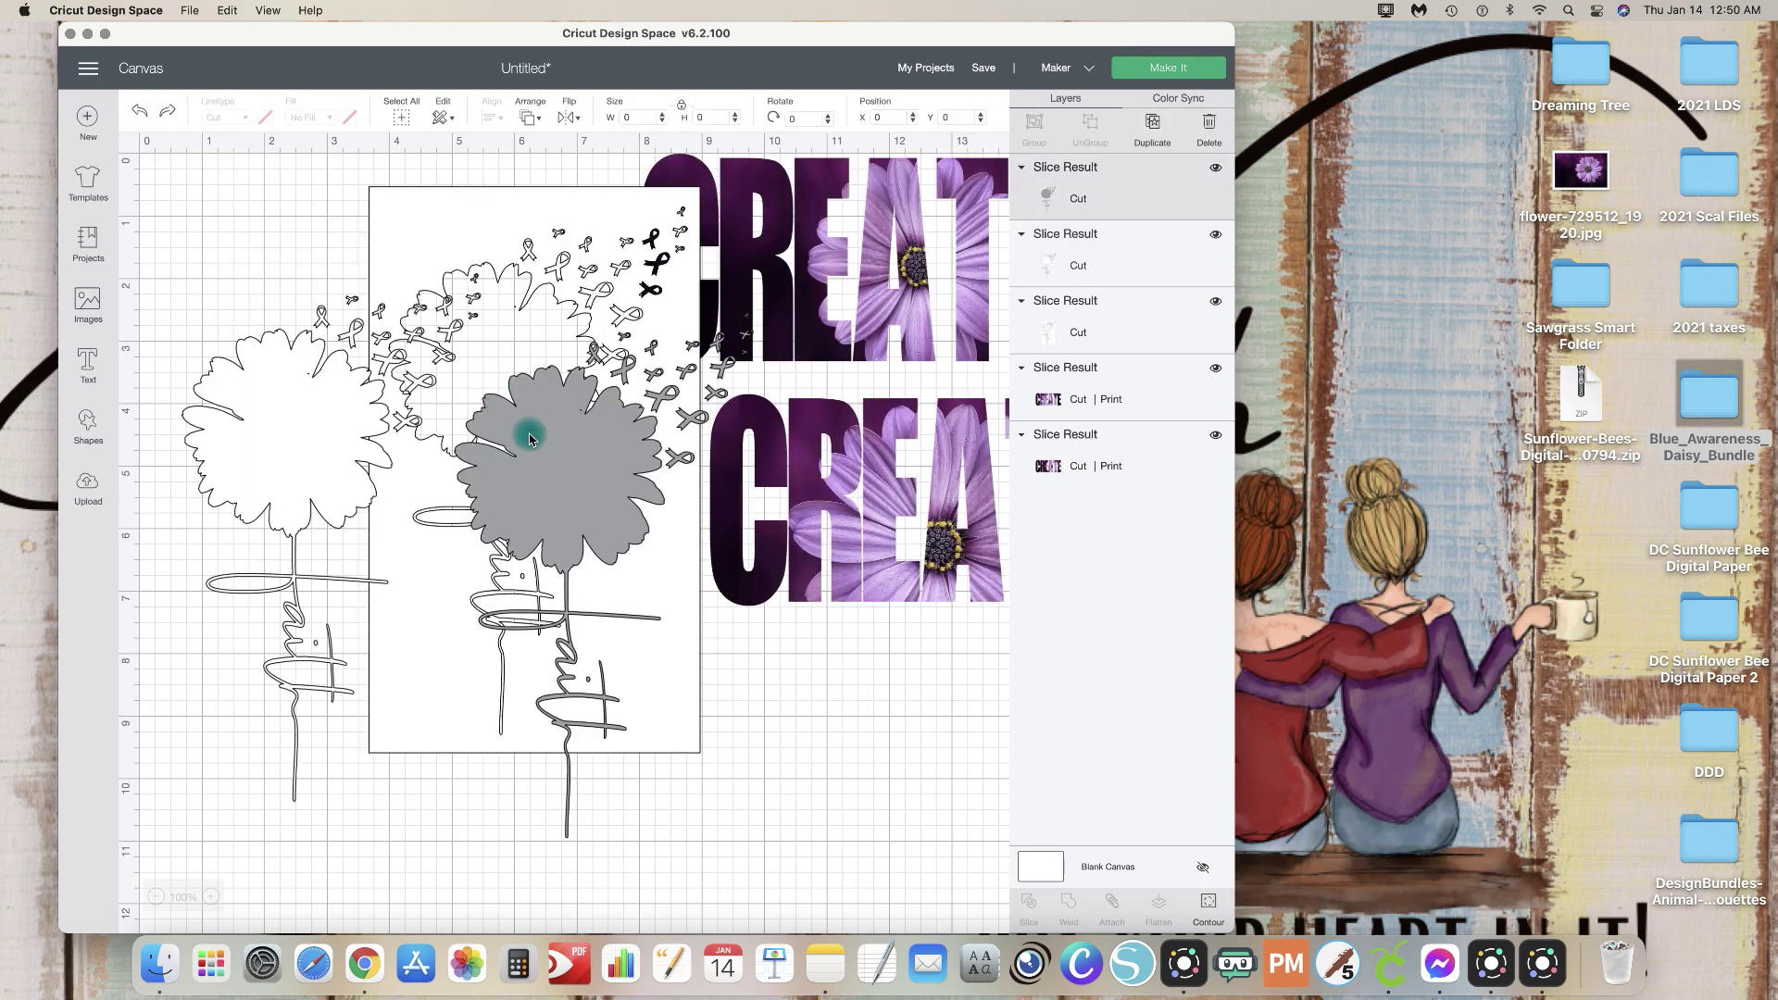
pyautogui.click(310, 118)
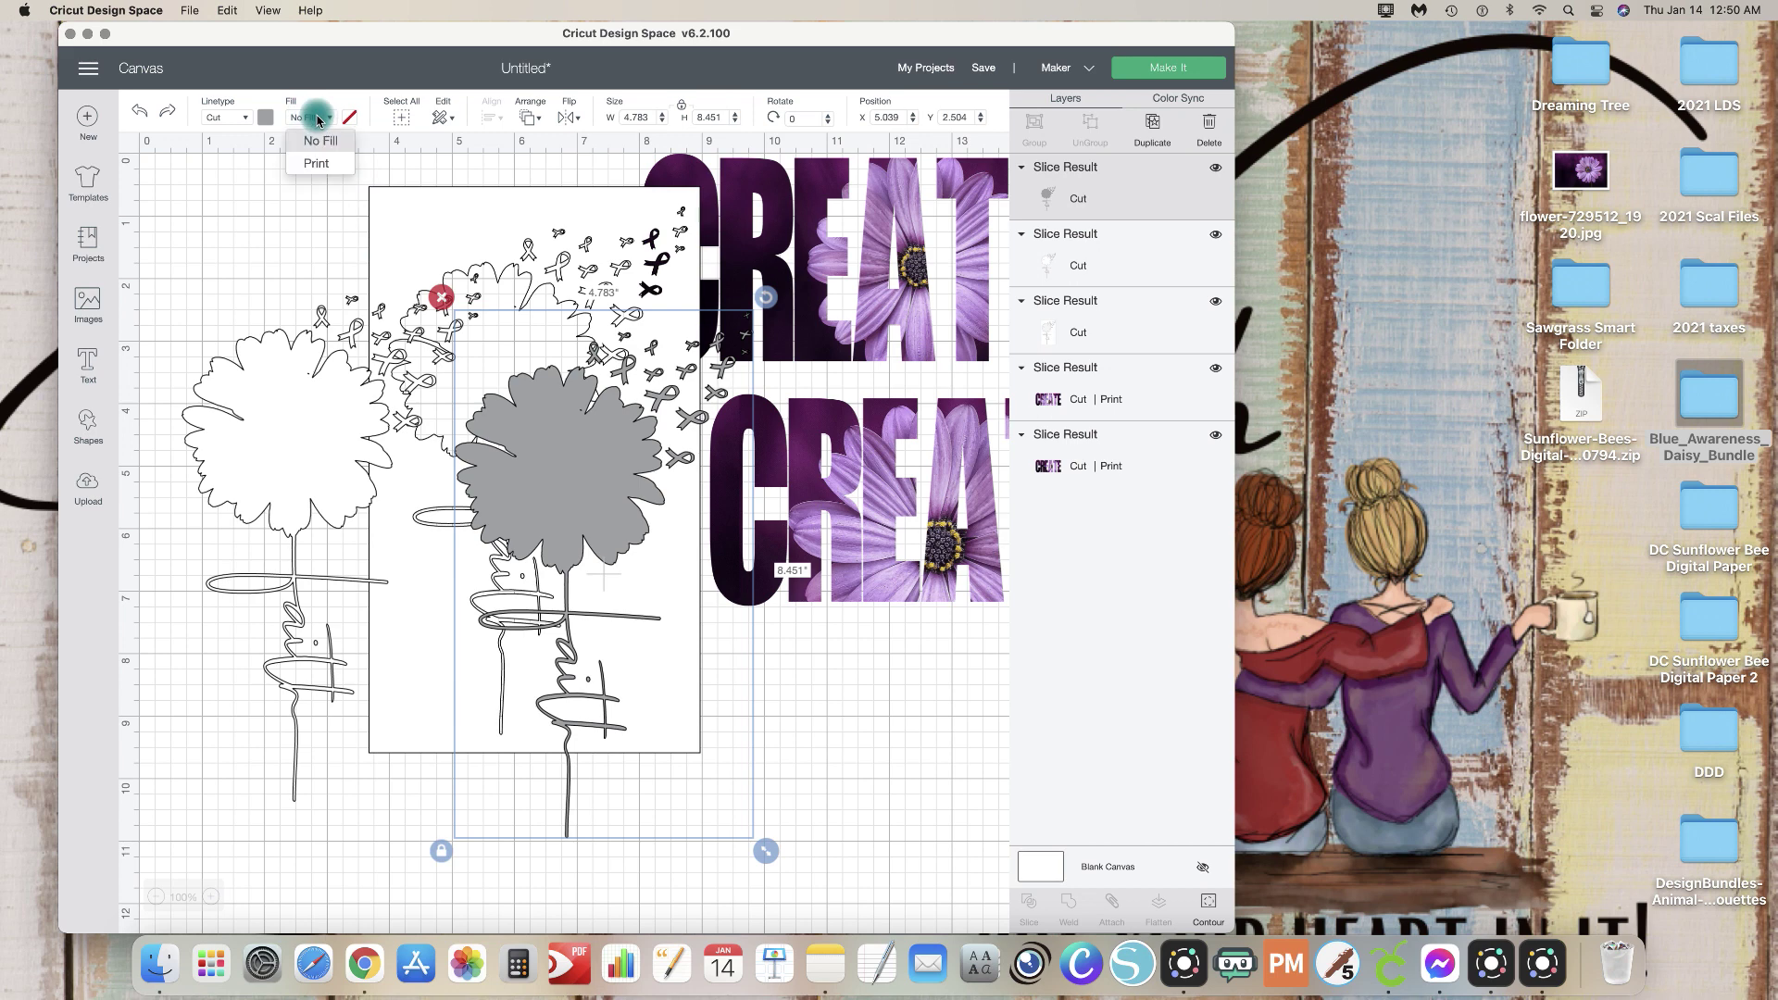
pyautogui.click(316, 164)
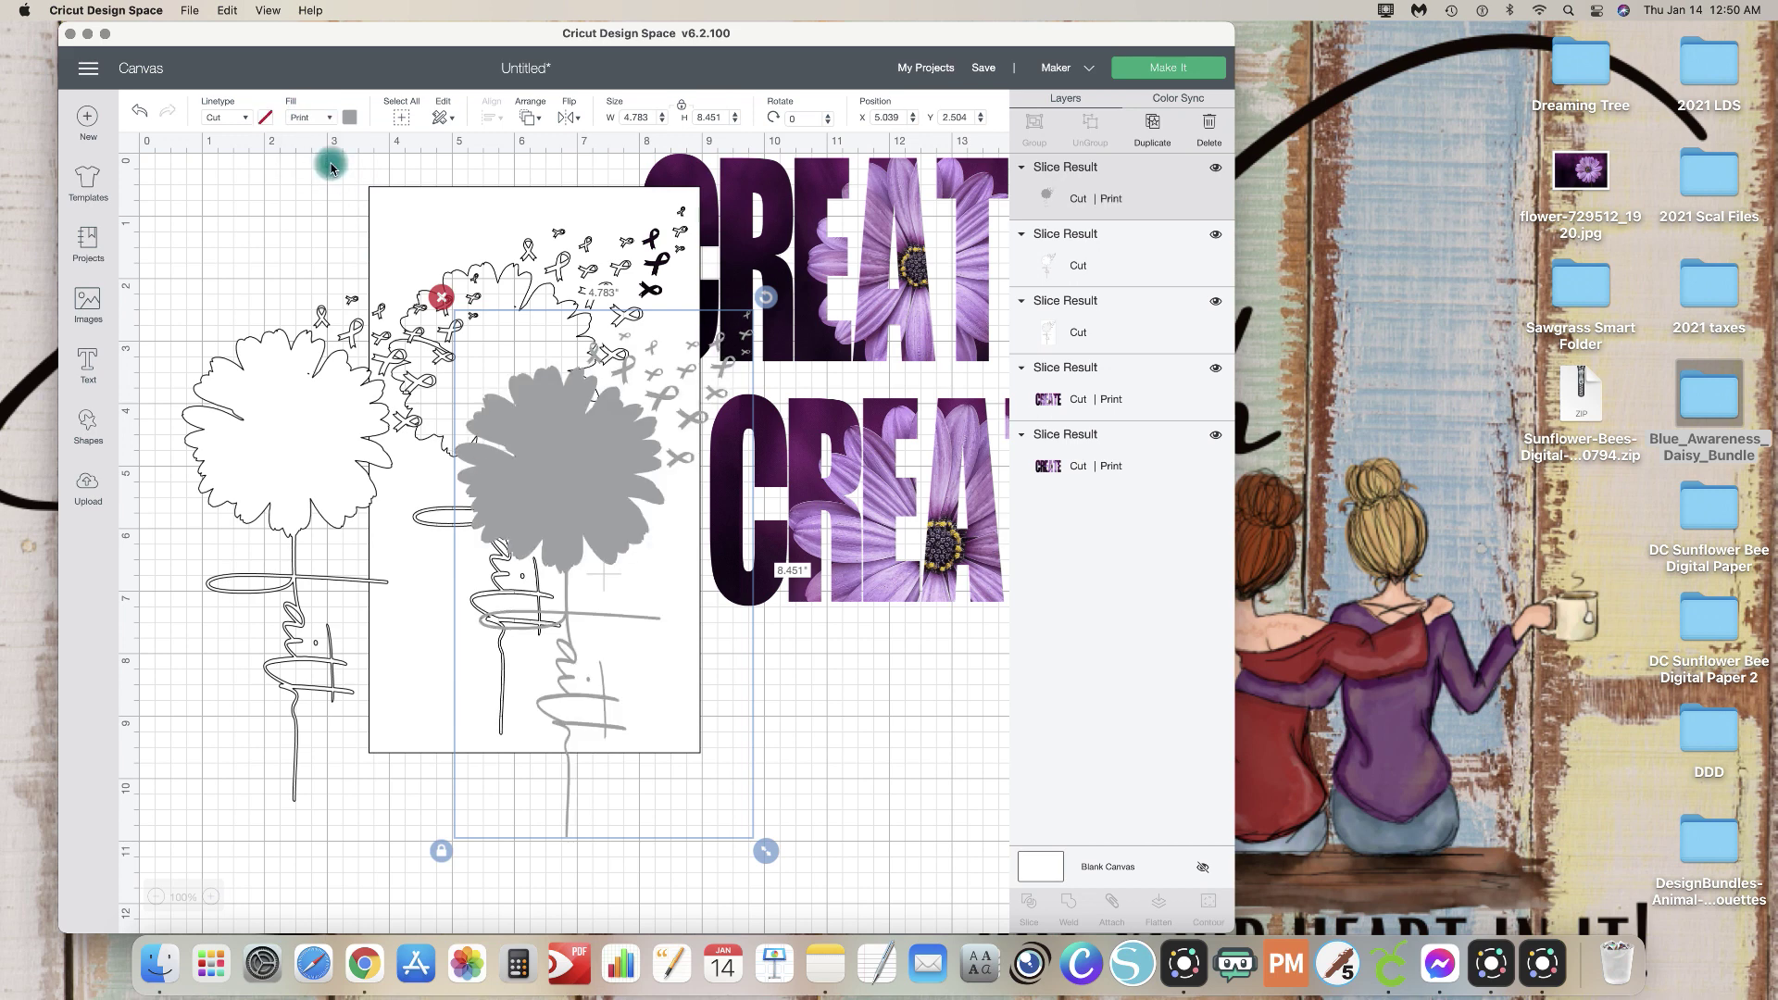
pyautogui.click(322, 118)
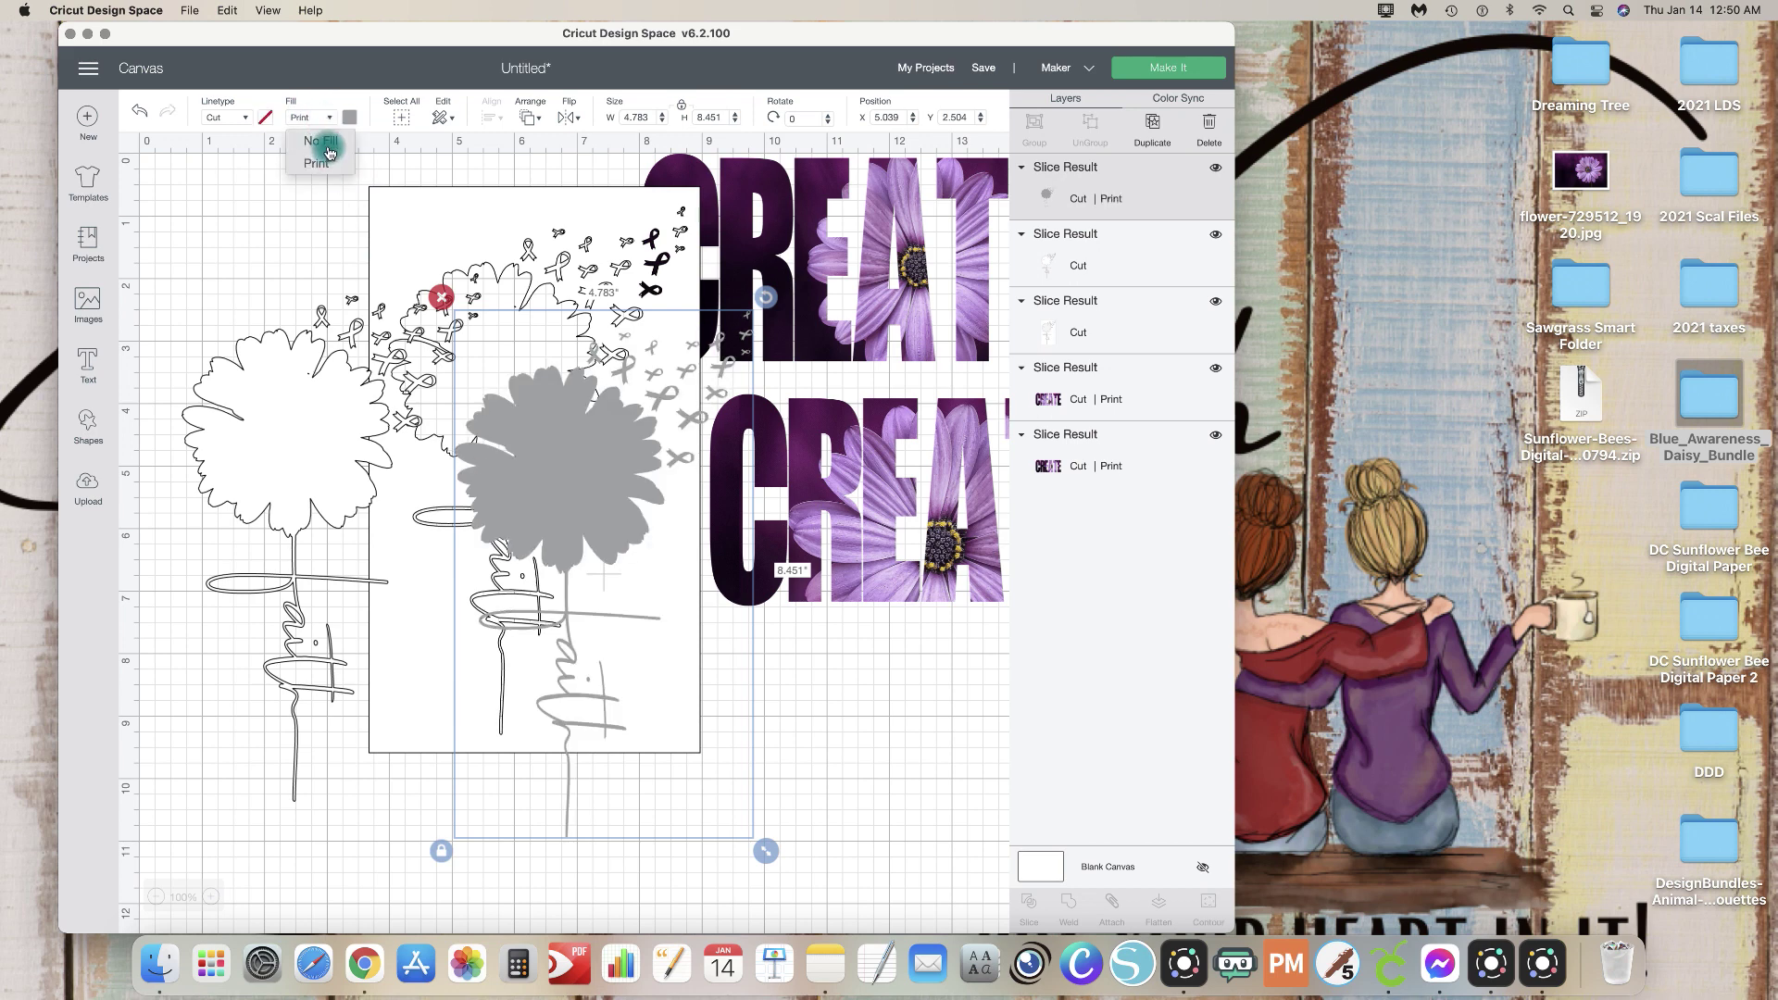
pyautogui.click(326, 140)
pyautogui.click(334, 122)
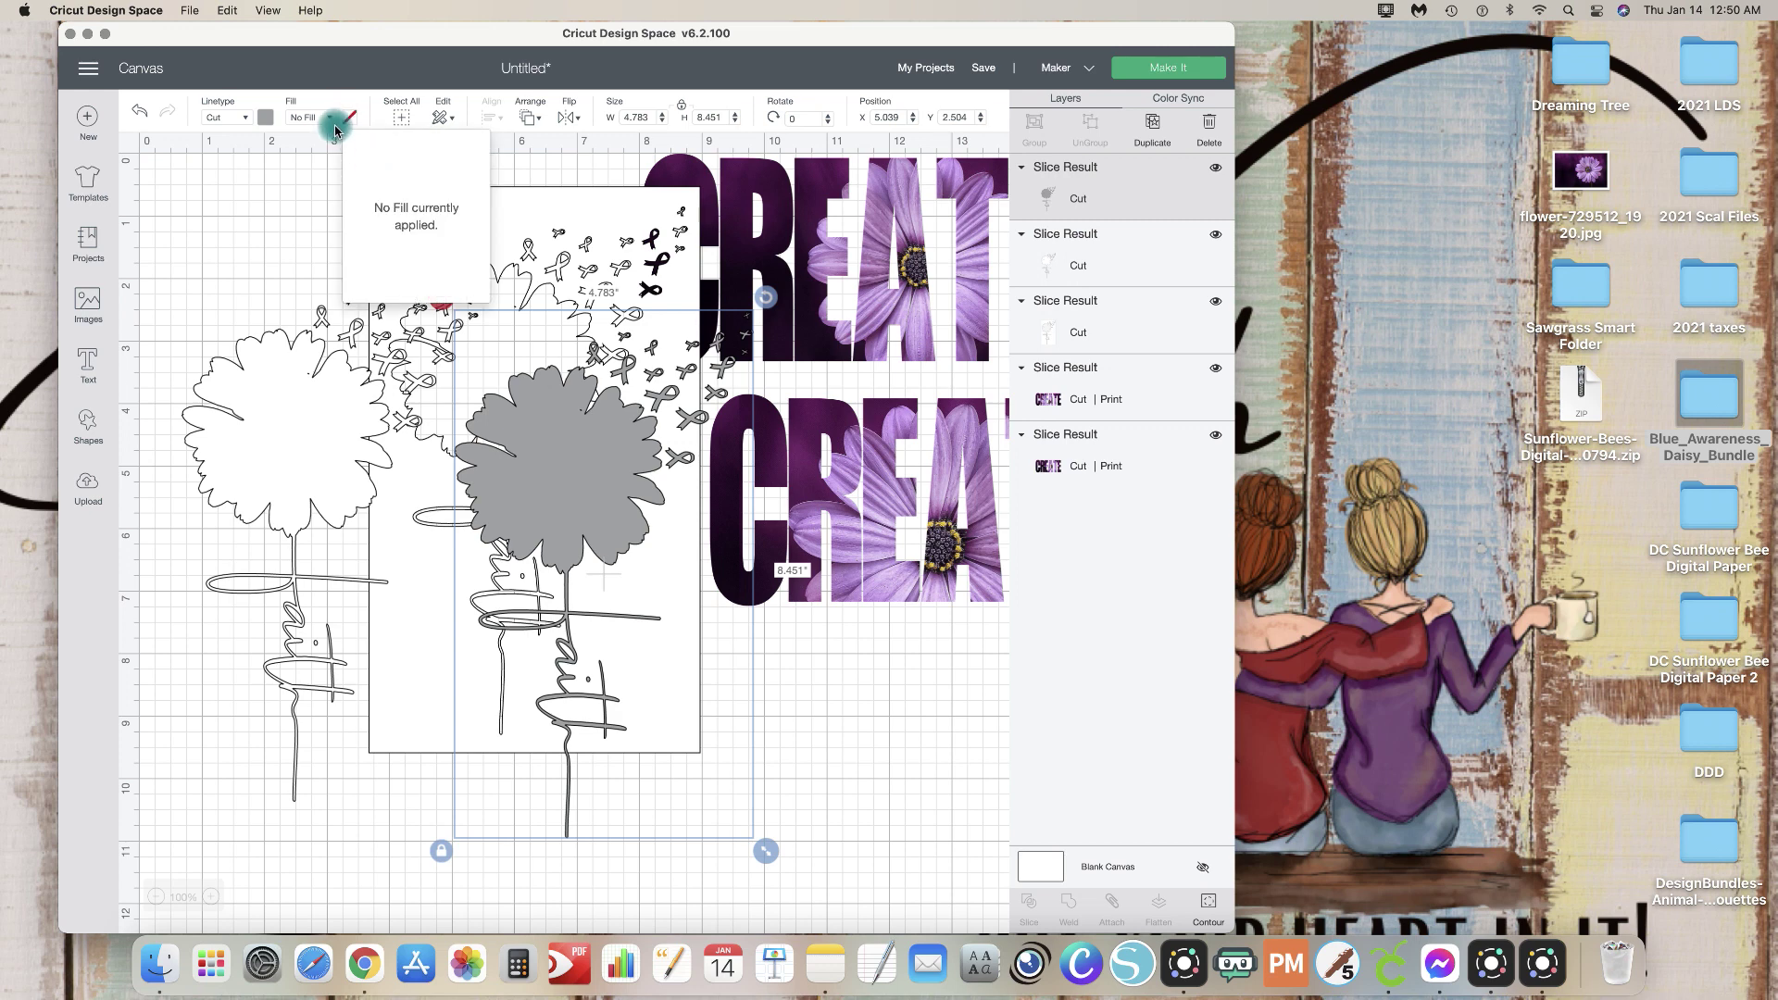
pyautogui.click(329, 118)
# Step: Delete the gray daisy silhouette and move the white daisy piece over the rectangle's cutout
pyautogui.click(581, 489)
pyautogui.click(441, 296)
pyautogui.click(368, 413)
pyautogui.moveTo(368, 413); pyautogui.dragTo(584, 349)
# Step: Insert the recently uploaded Faith daisy image on the canvas again
pyautogui.click(88, 464)
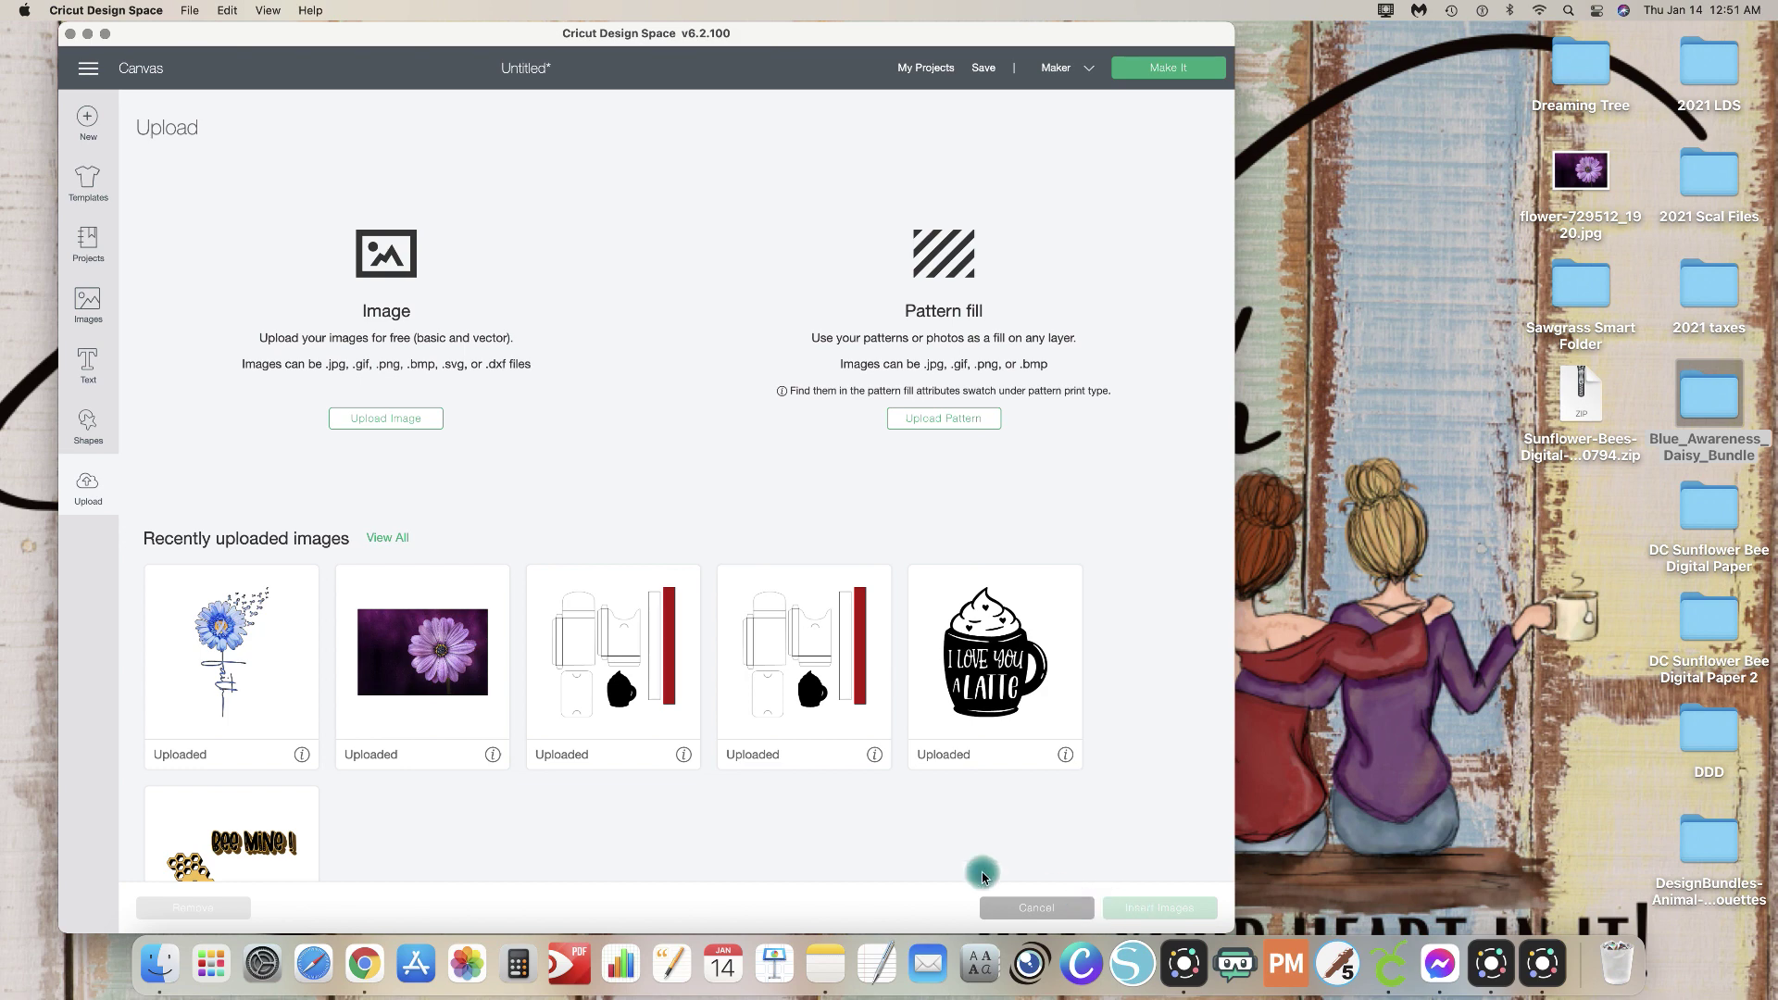
pyautogui.click(270, 653)
pyautogui.click(1158, 908)
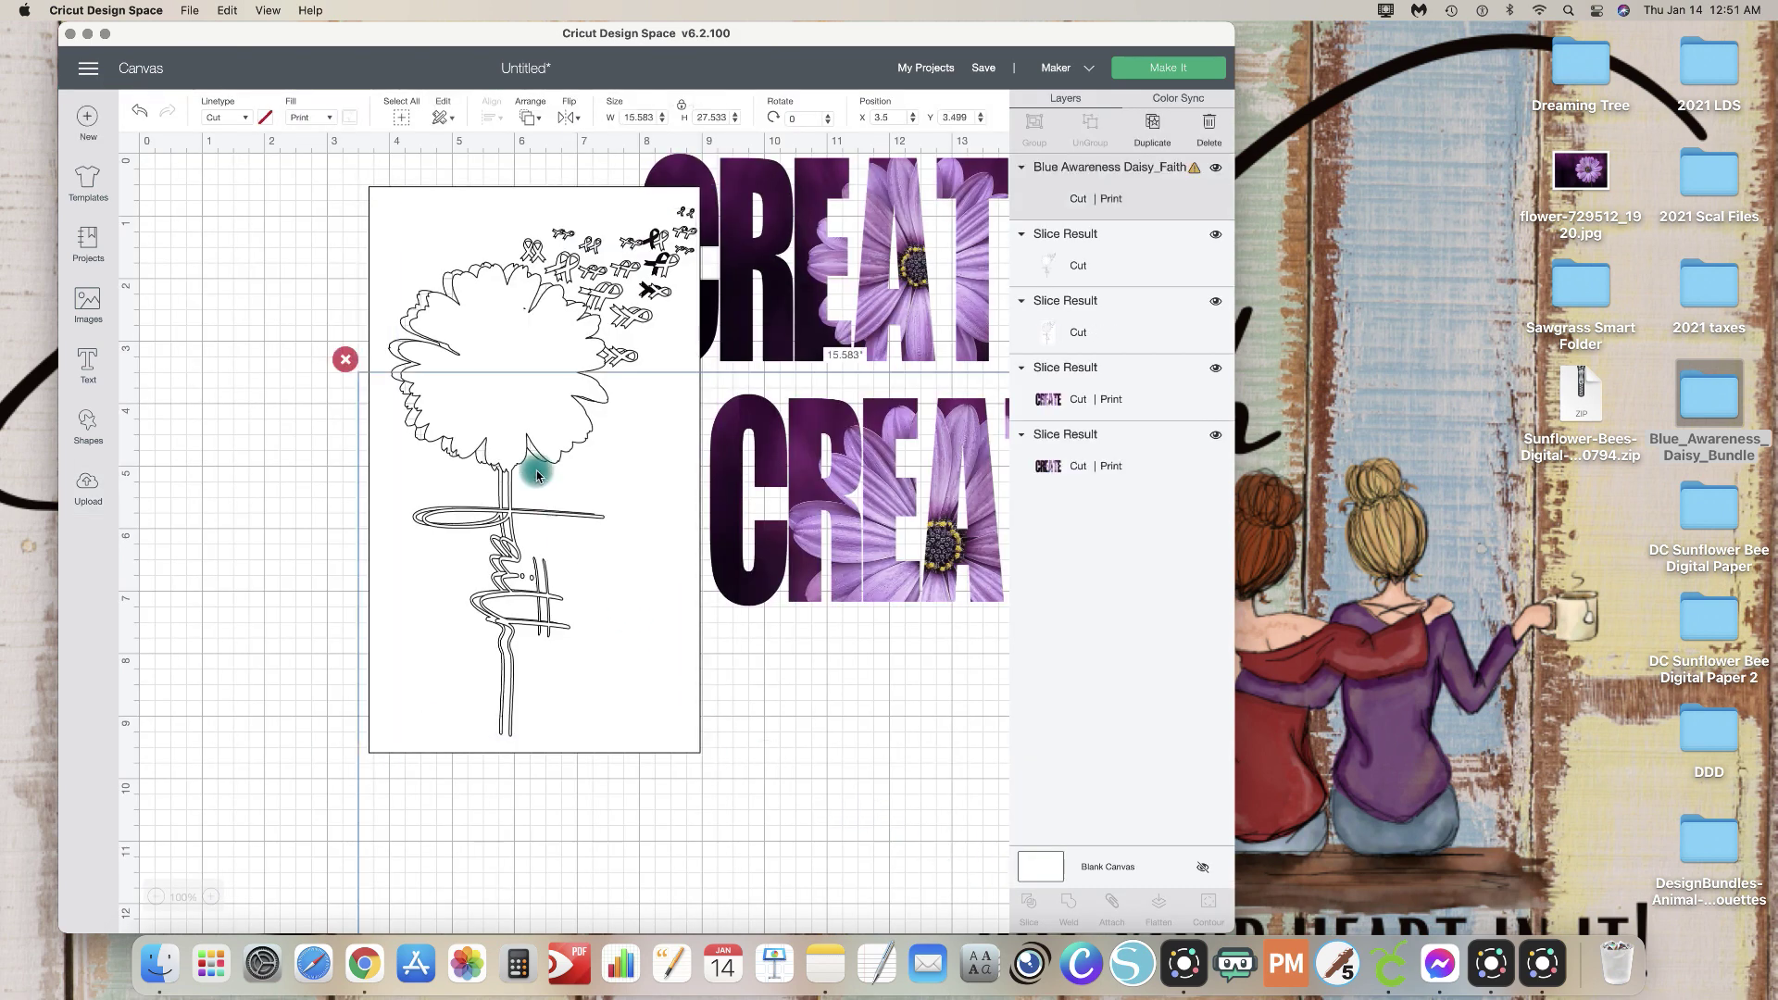
# Step: Delete the Faith daisy image, the white daisy piece and the cut-out rectangle from the canvas
pyautogui.click(416, 267)
pyautogui.moveTo(635, 641); pyautogui.dragTo(596, 465)
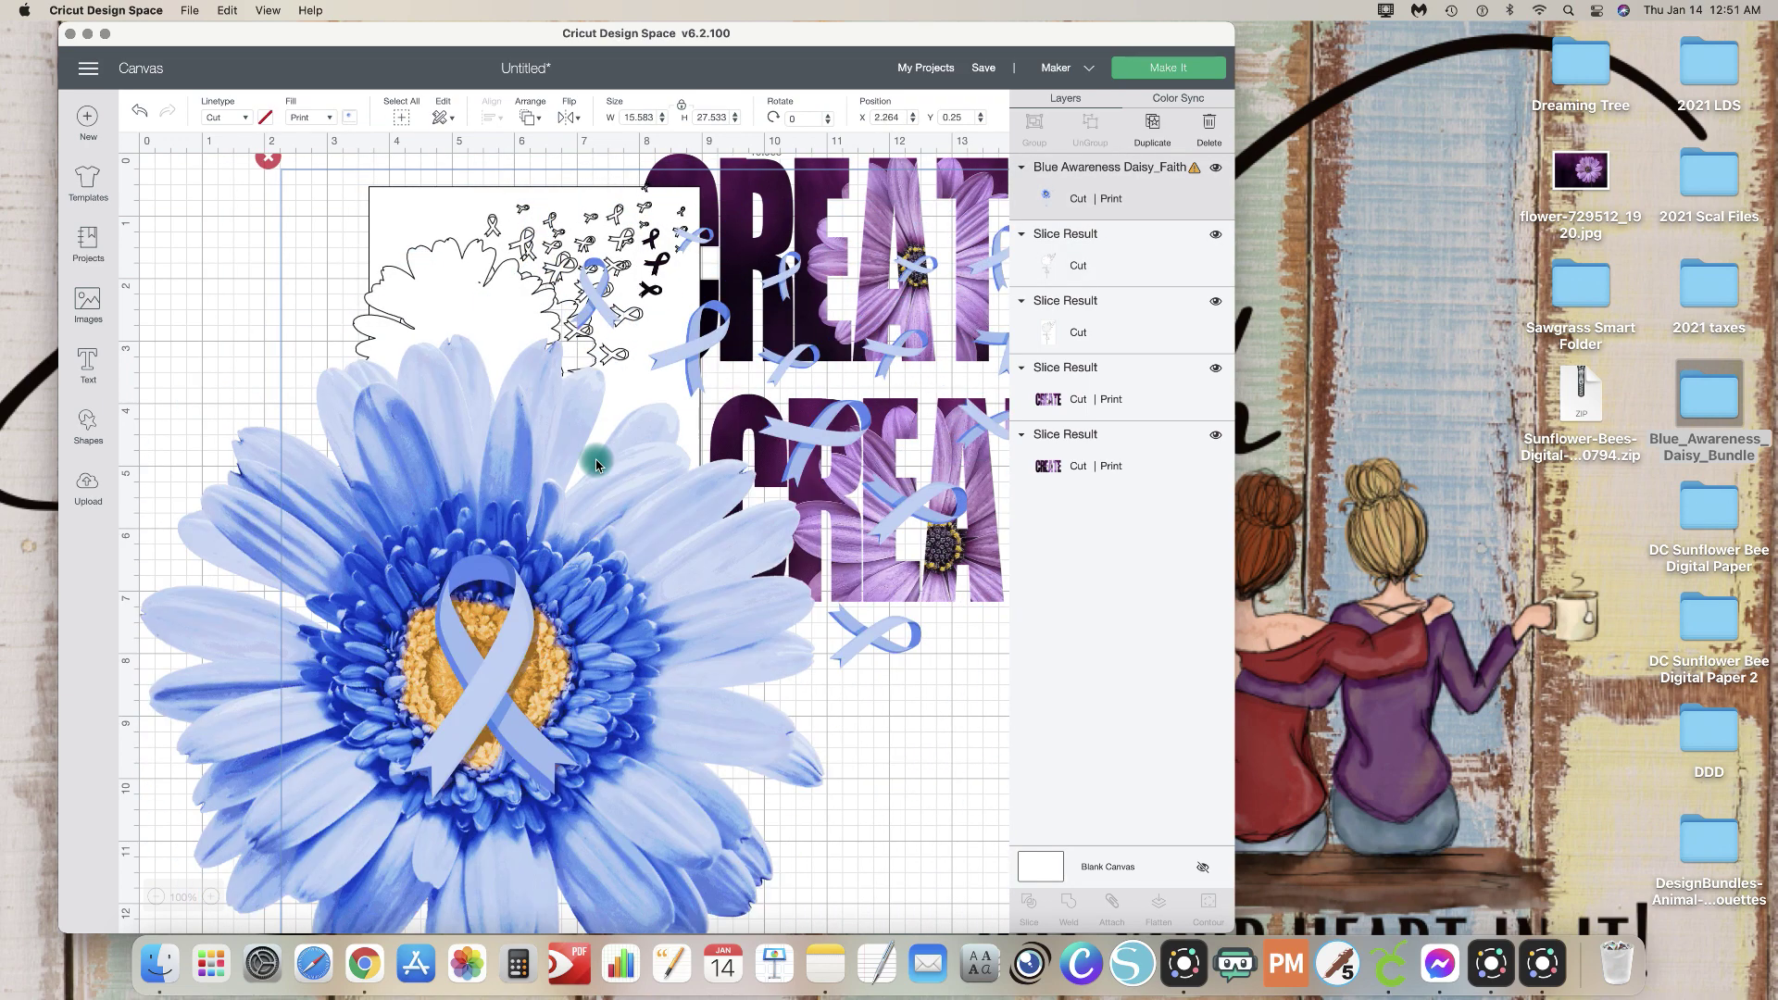
pyautogui.click(268, 158)
pyautogui.click(581, 298)
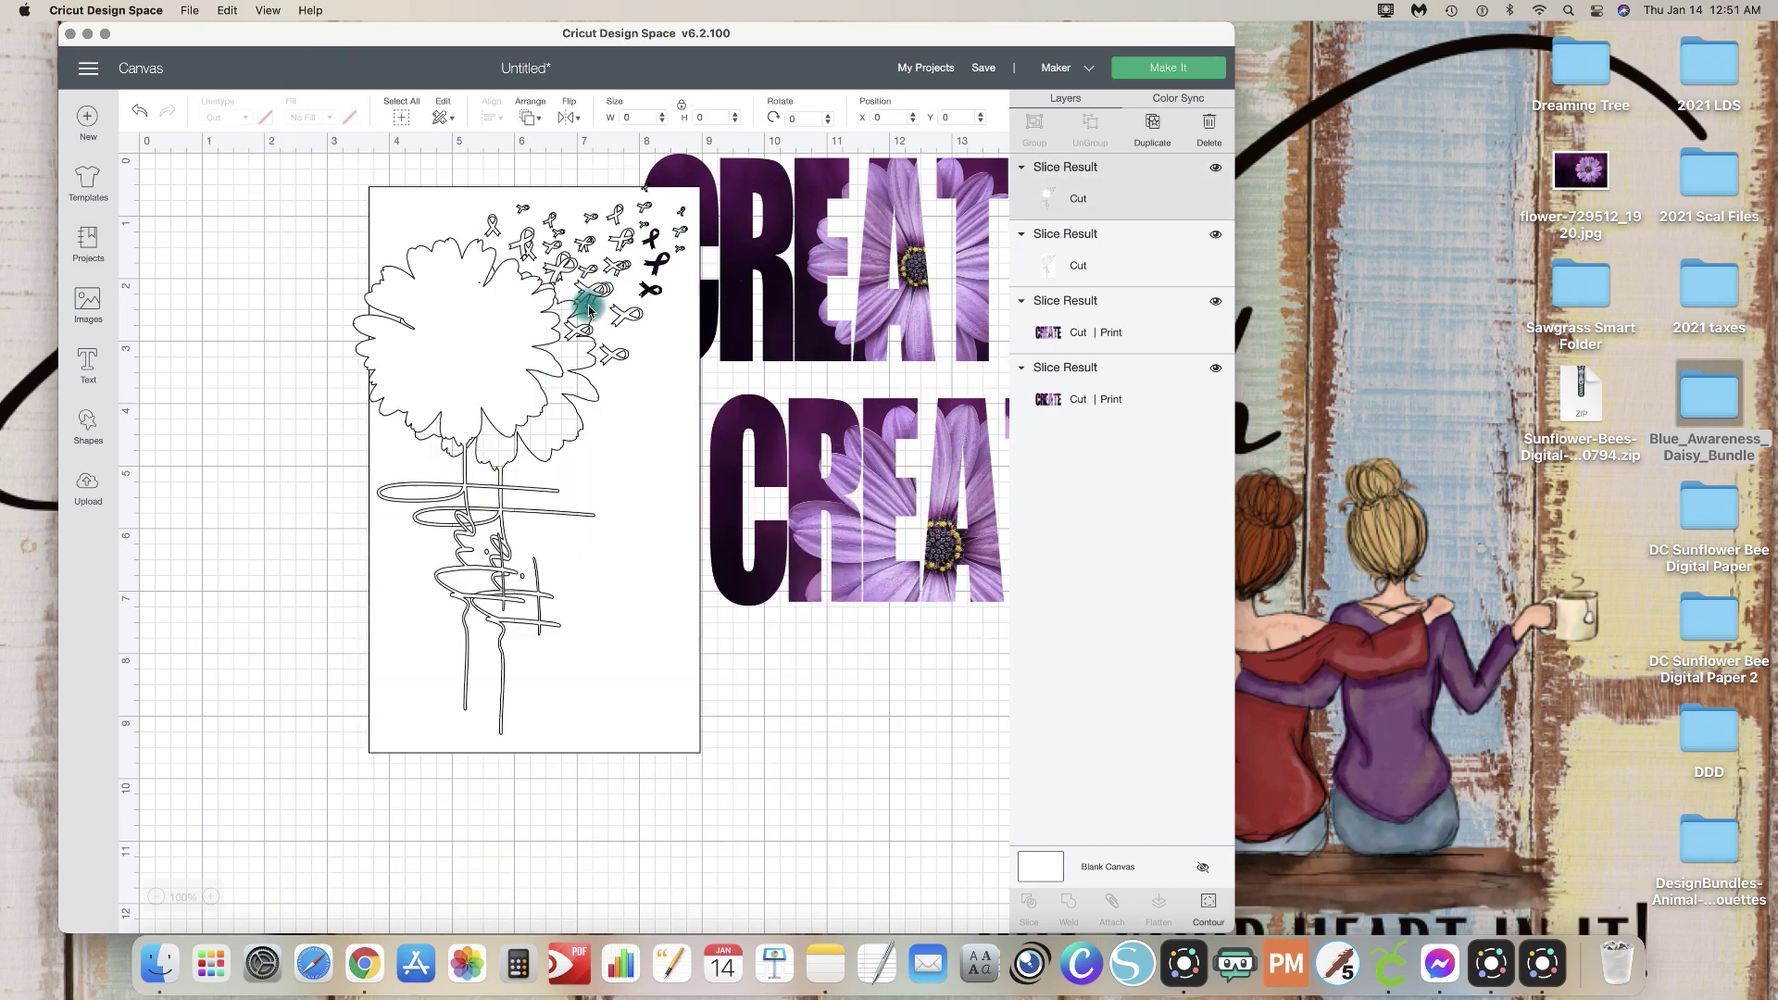
pyautogui.click(345, 170)
pyautogui.click(521, 227)
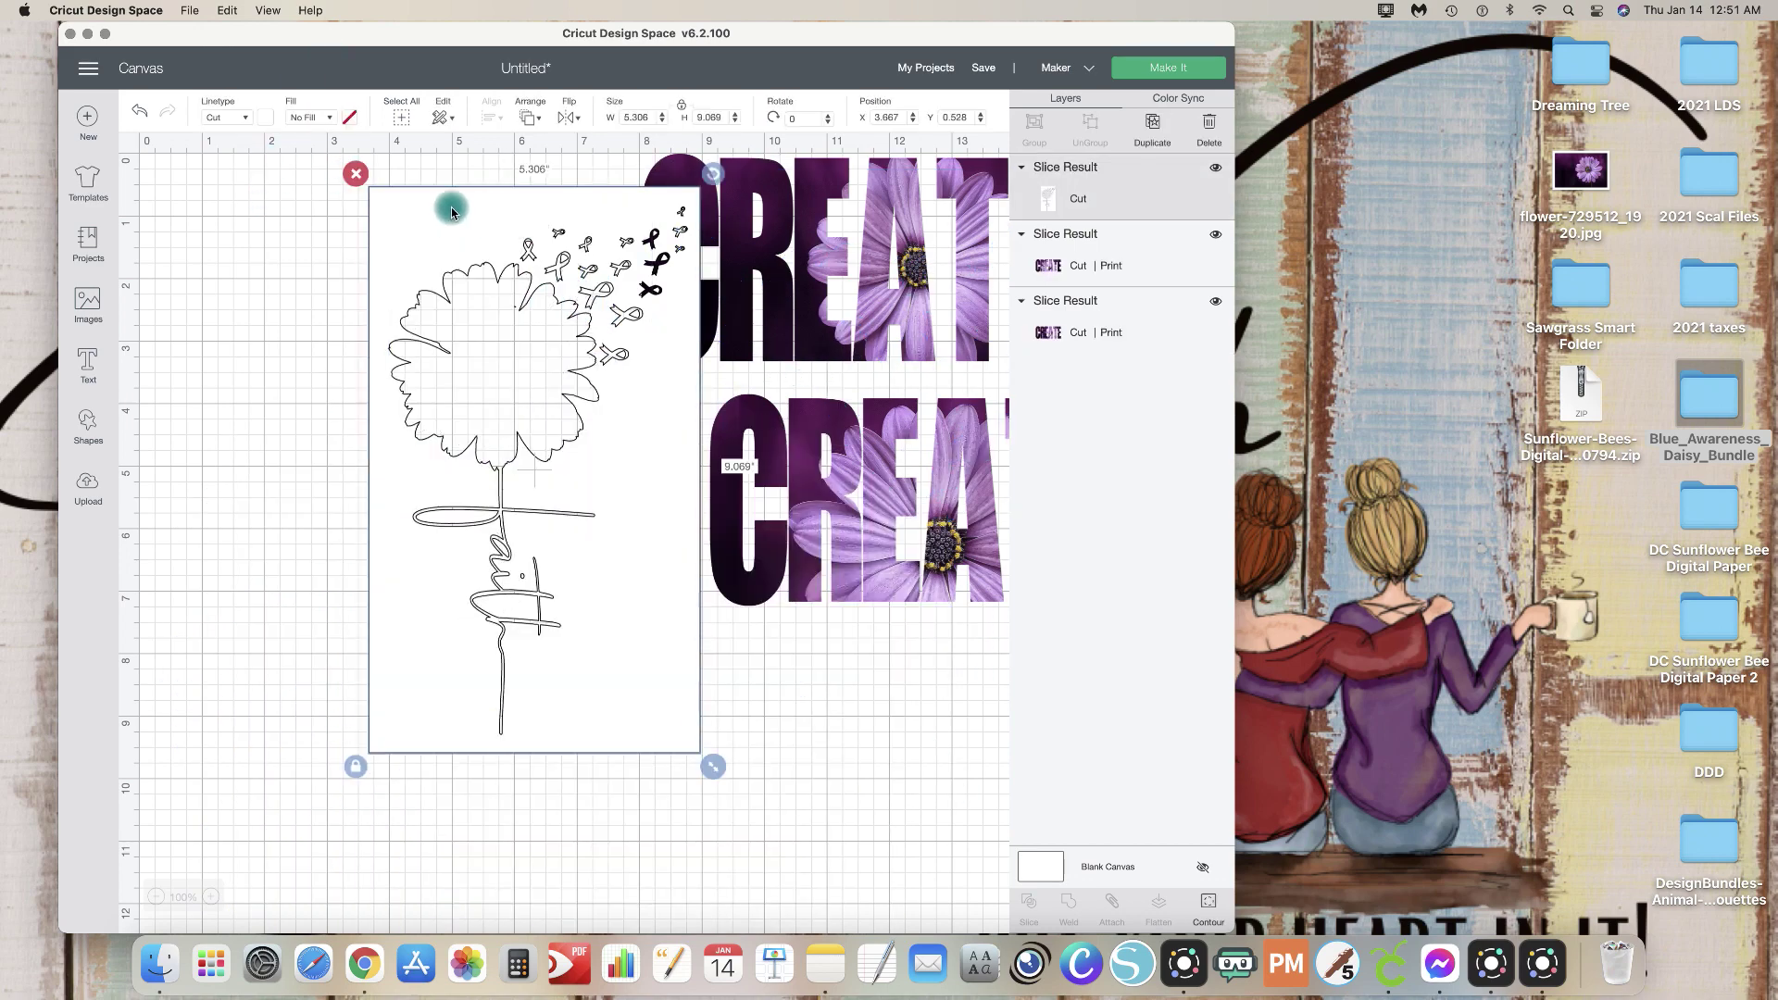
pyautogui.click(354, 174)
# Step: Move the upper CREATE flower text to about X 9, Y 0.1 and open the upload page
pyautogui.click(709, 256)
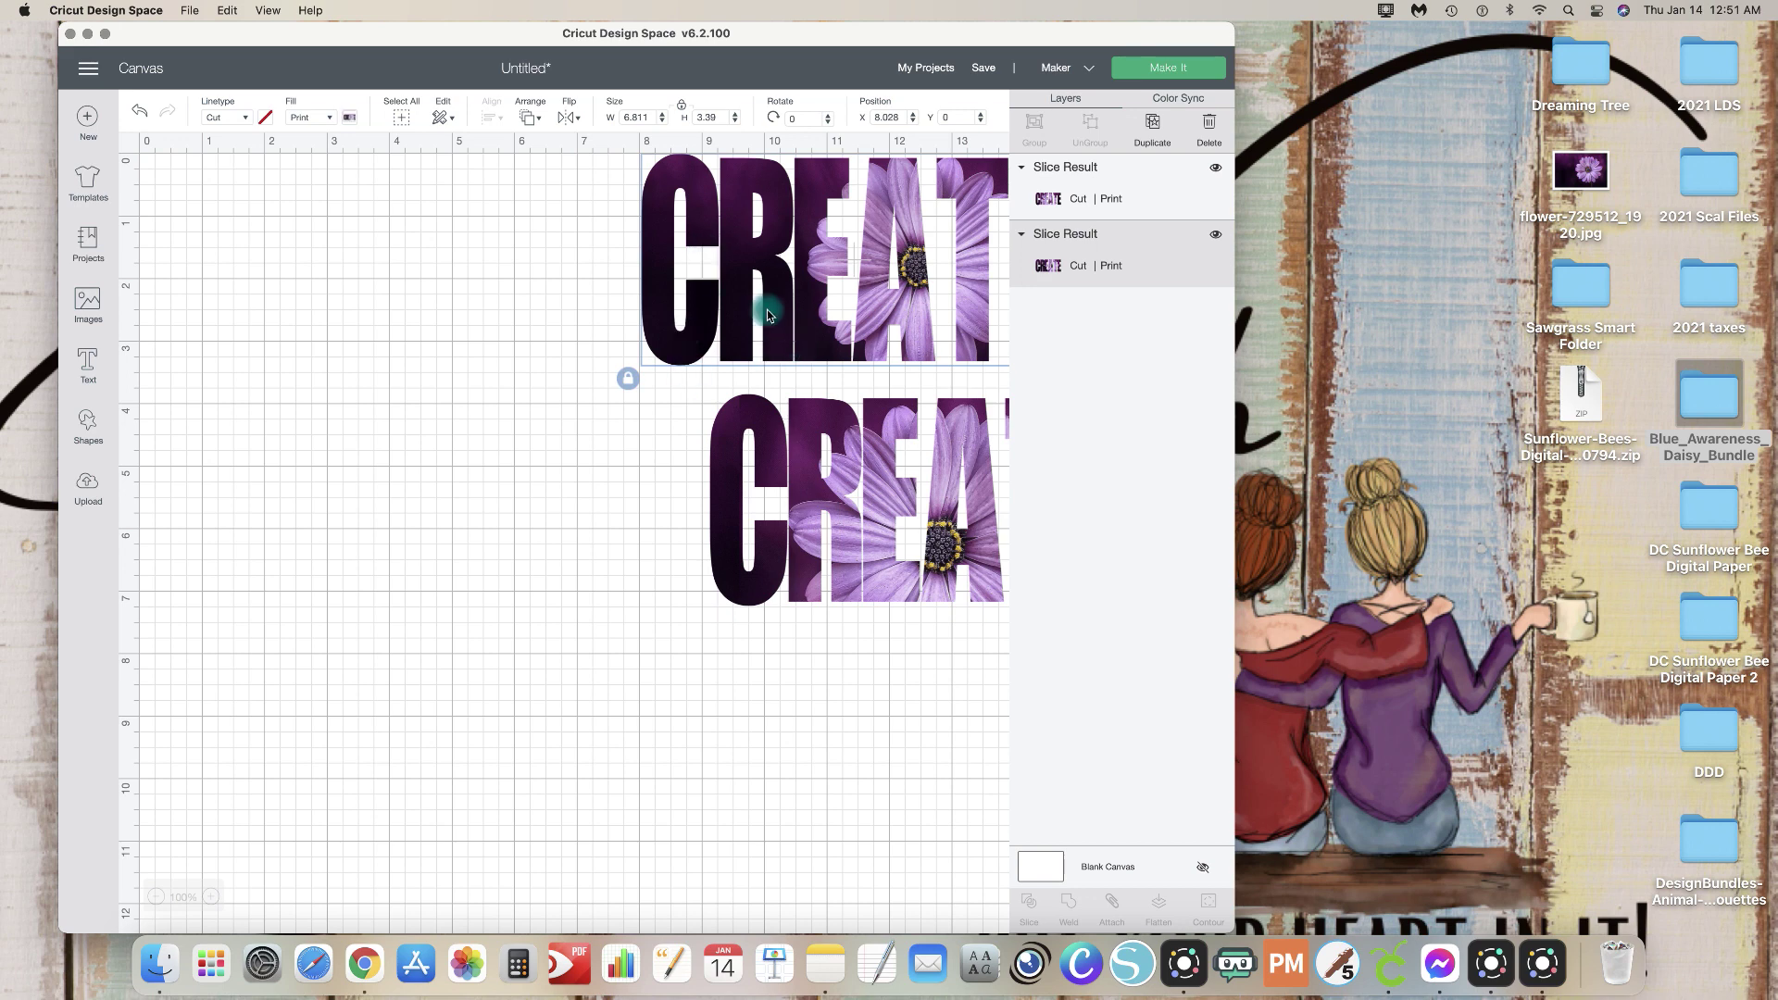
pyautogui.moveTo(759, 309); pyautogui.dragTo(819, 315)
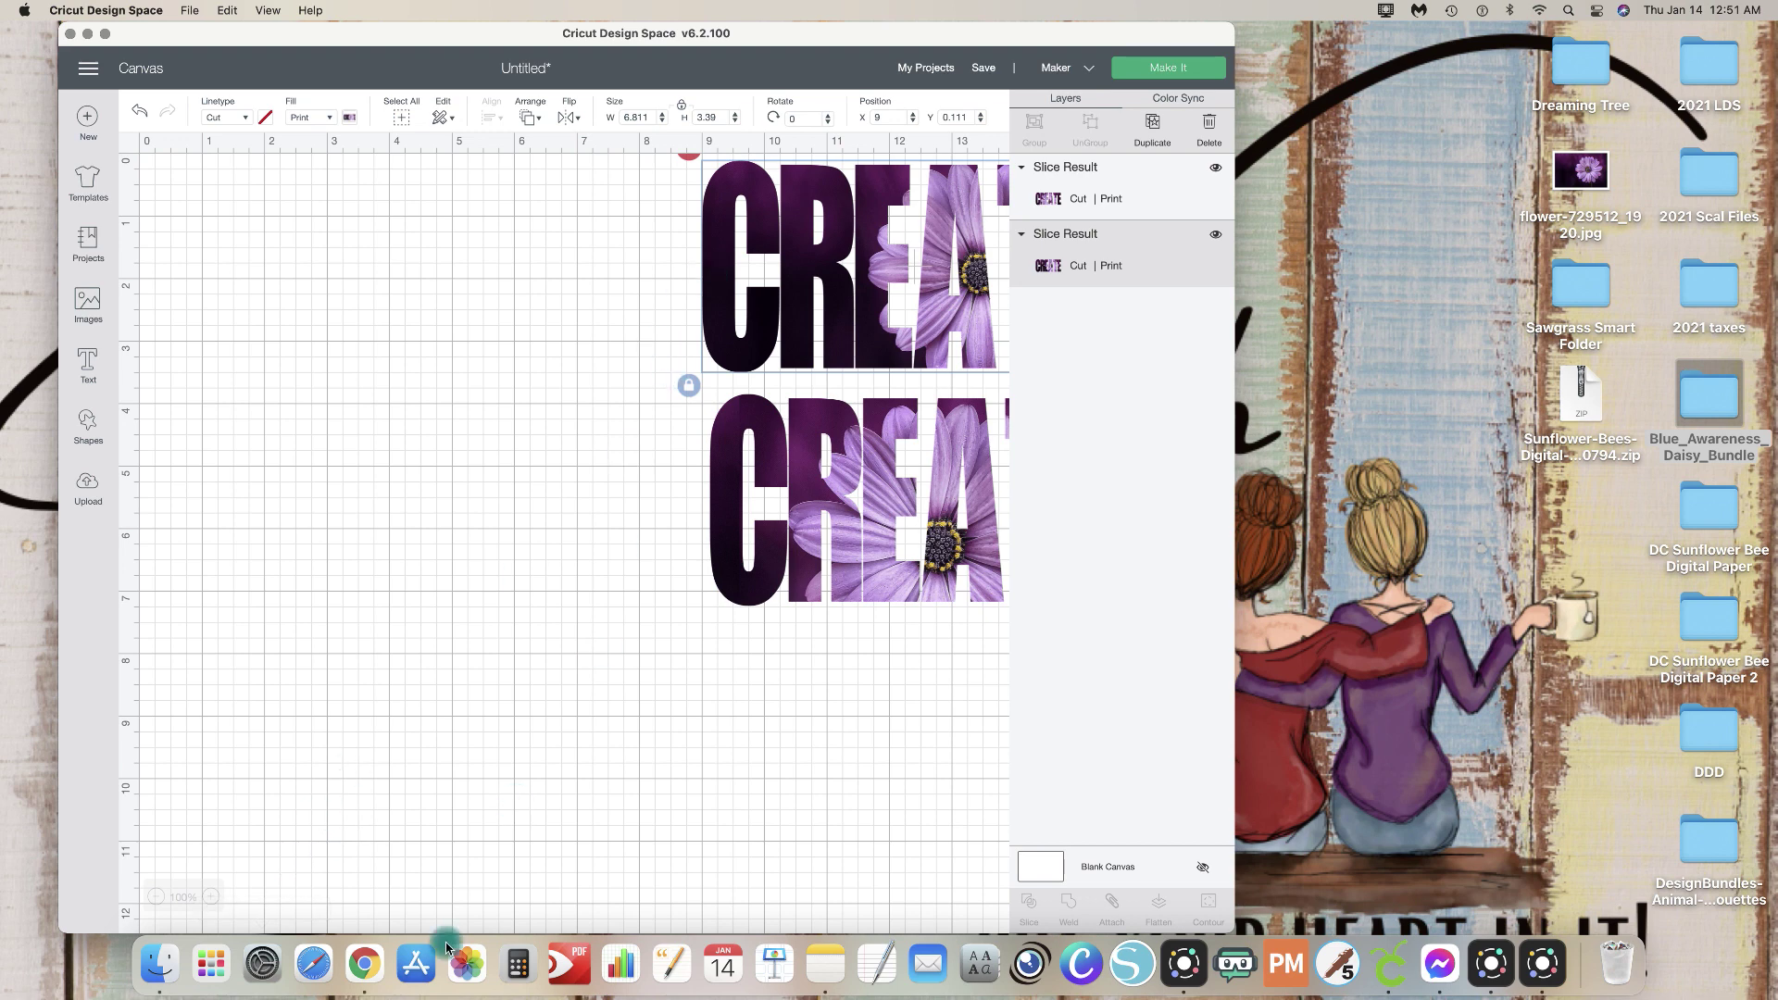
pyautogui.click(103, 503)
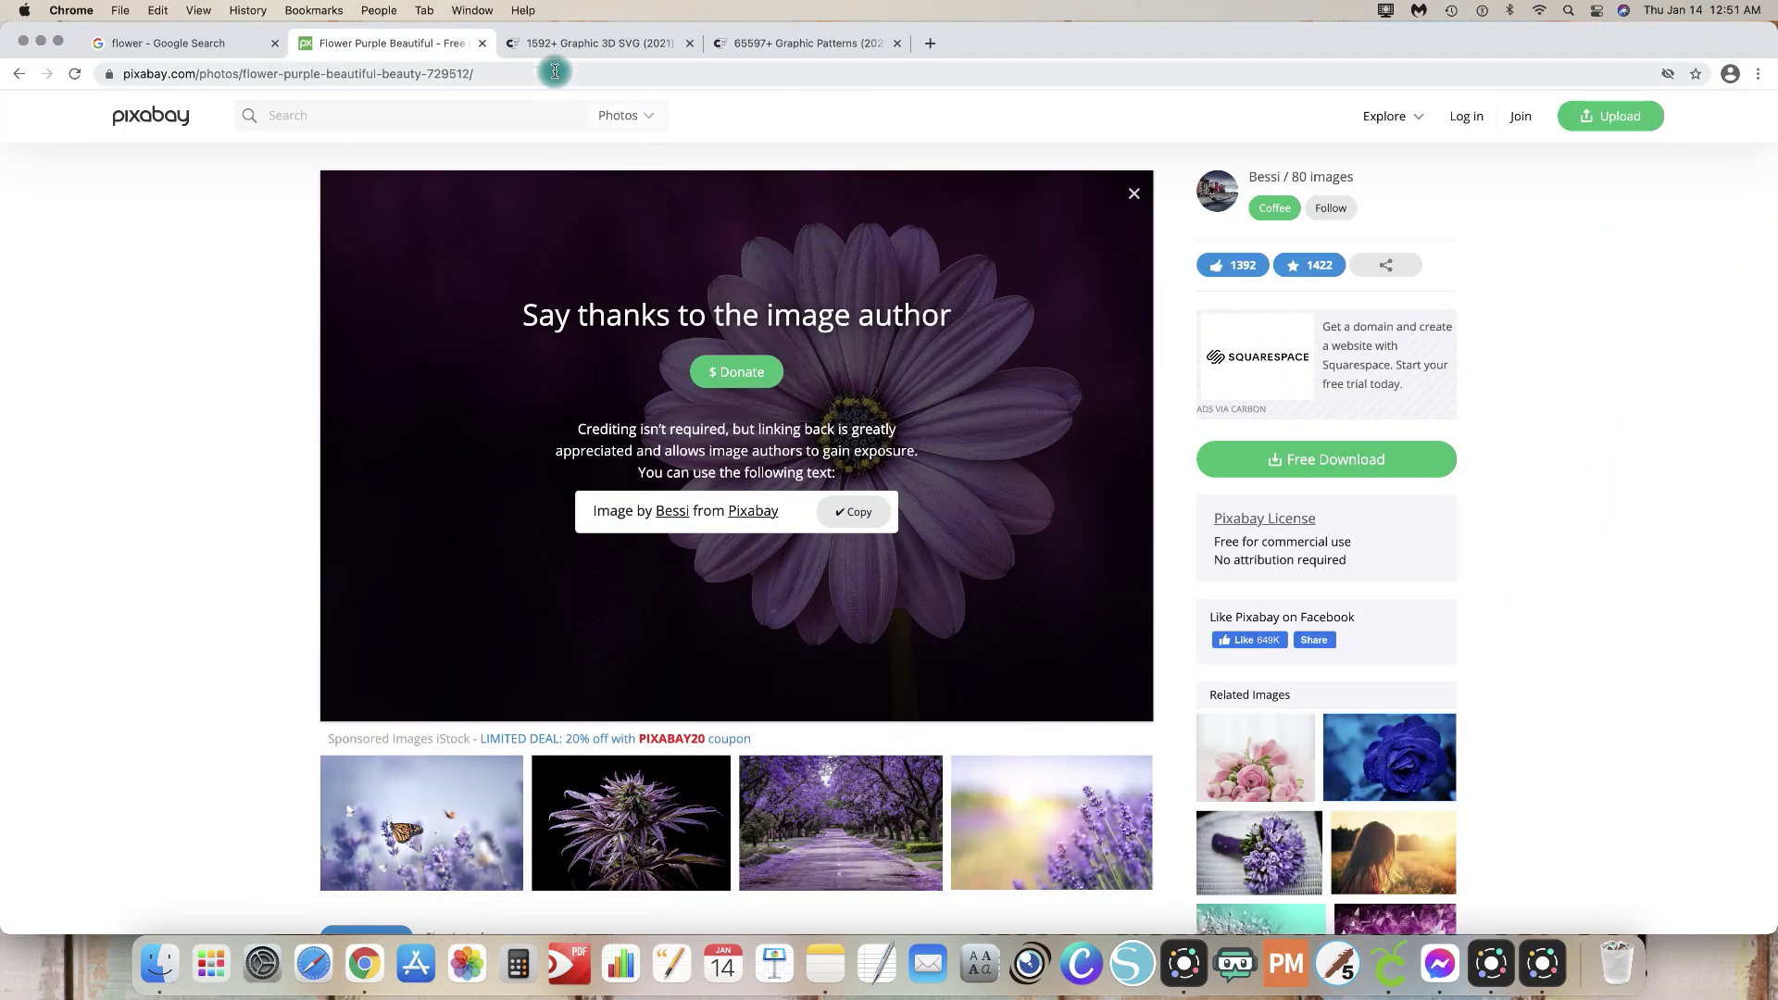
# Step: In Chrome, close the Pixabay and Google flower tabs and open Creative Fabrica's "Yin Yang, Tree of Life, Layered SVG" product page
pyautogui.click(481, 43)
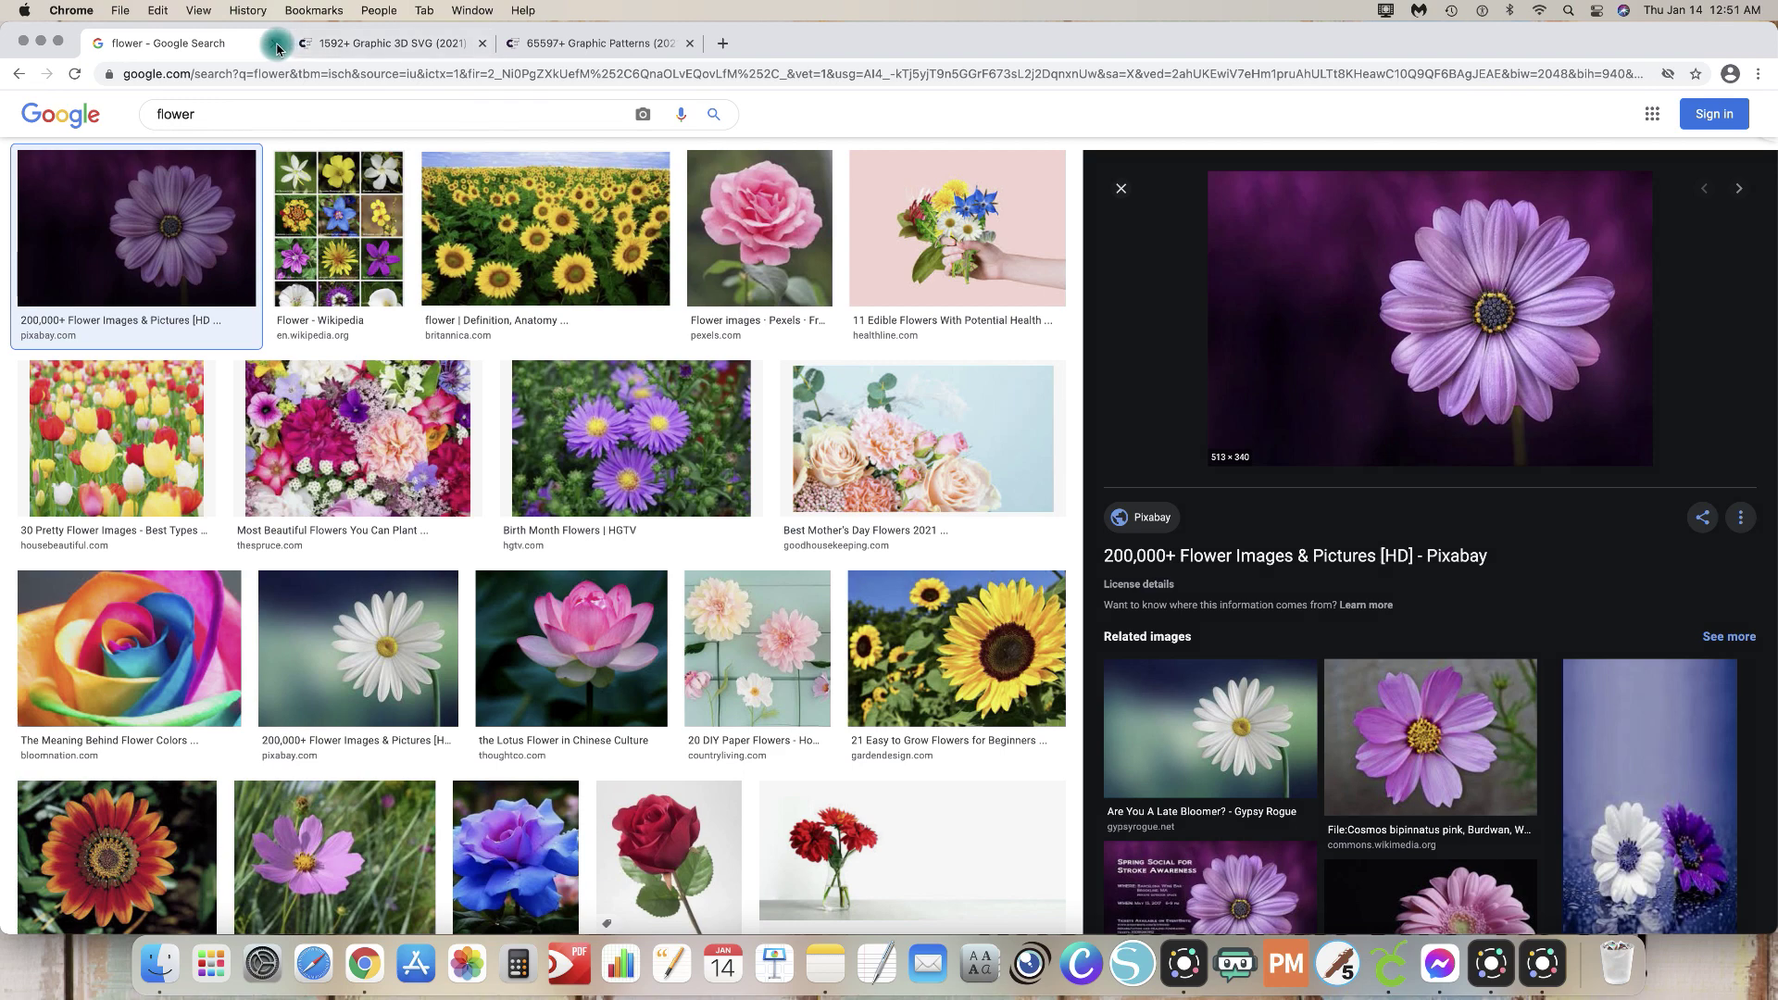
pyautogui.click(278, 44)
pyautogui.scroll(1, 665, 493)
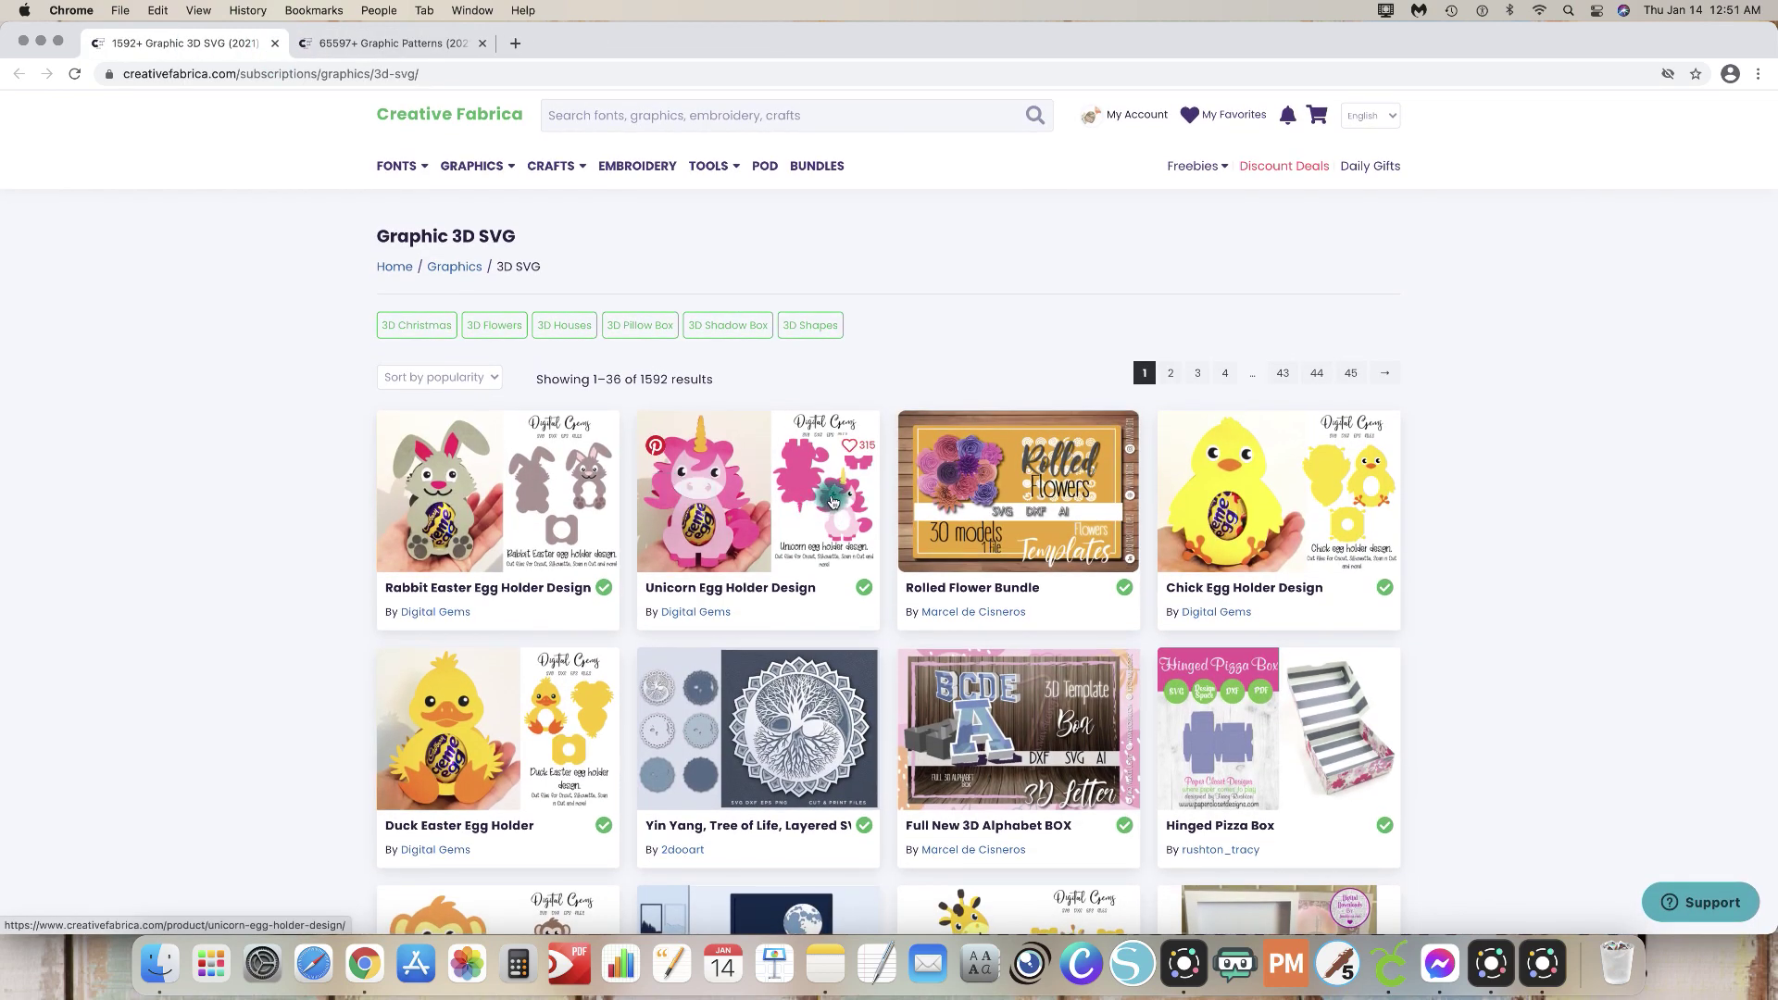
pyautogui.scroll(-3, 831, 501)
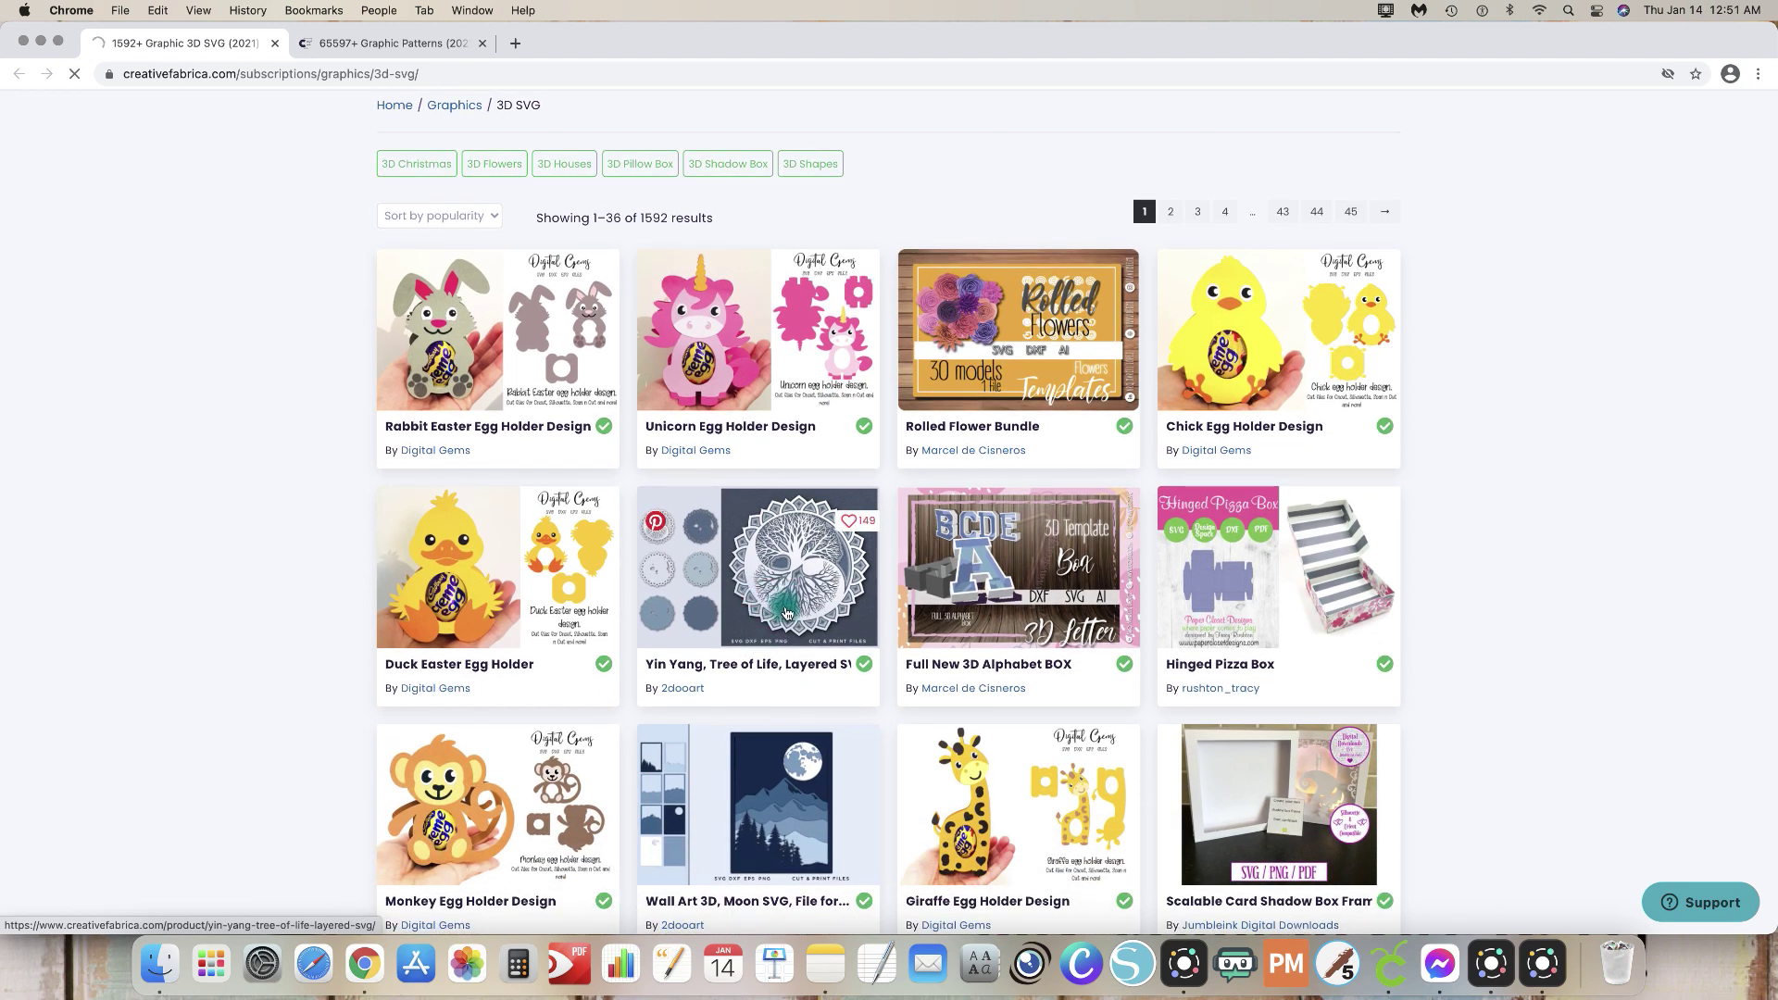
pyautogui.click(786, 611)
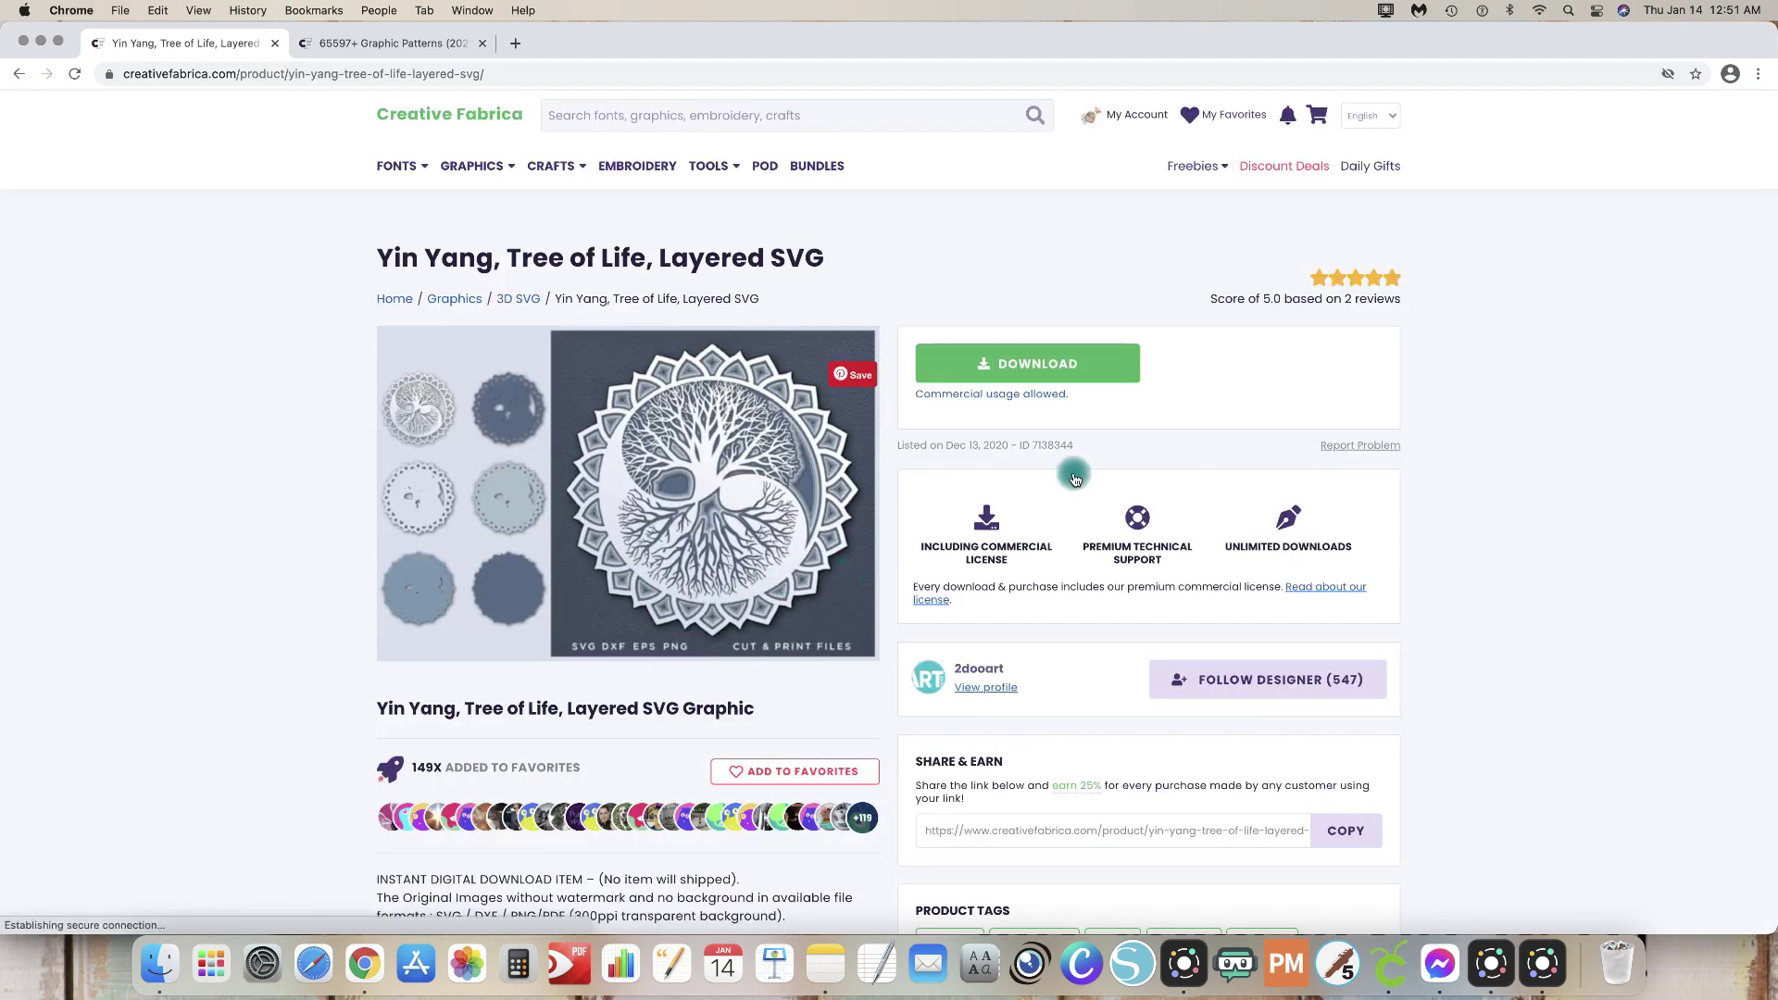
# Step: Download the Yin Yang, Tree of Life zip file and put the browser window away
pyautogui.scroll(-3, 576, 694)
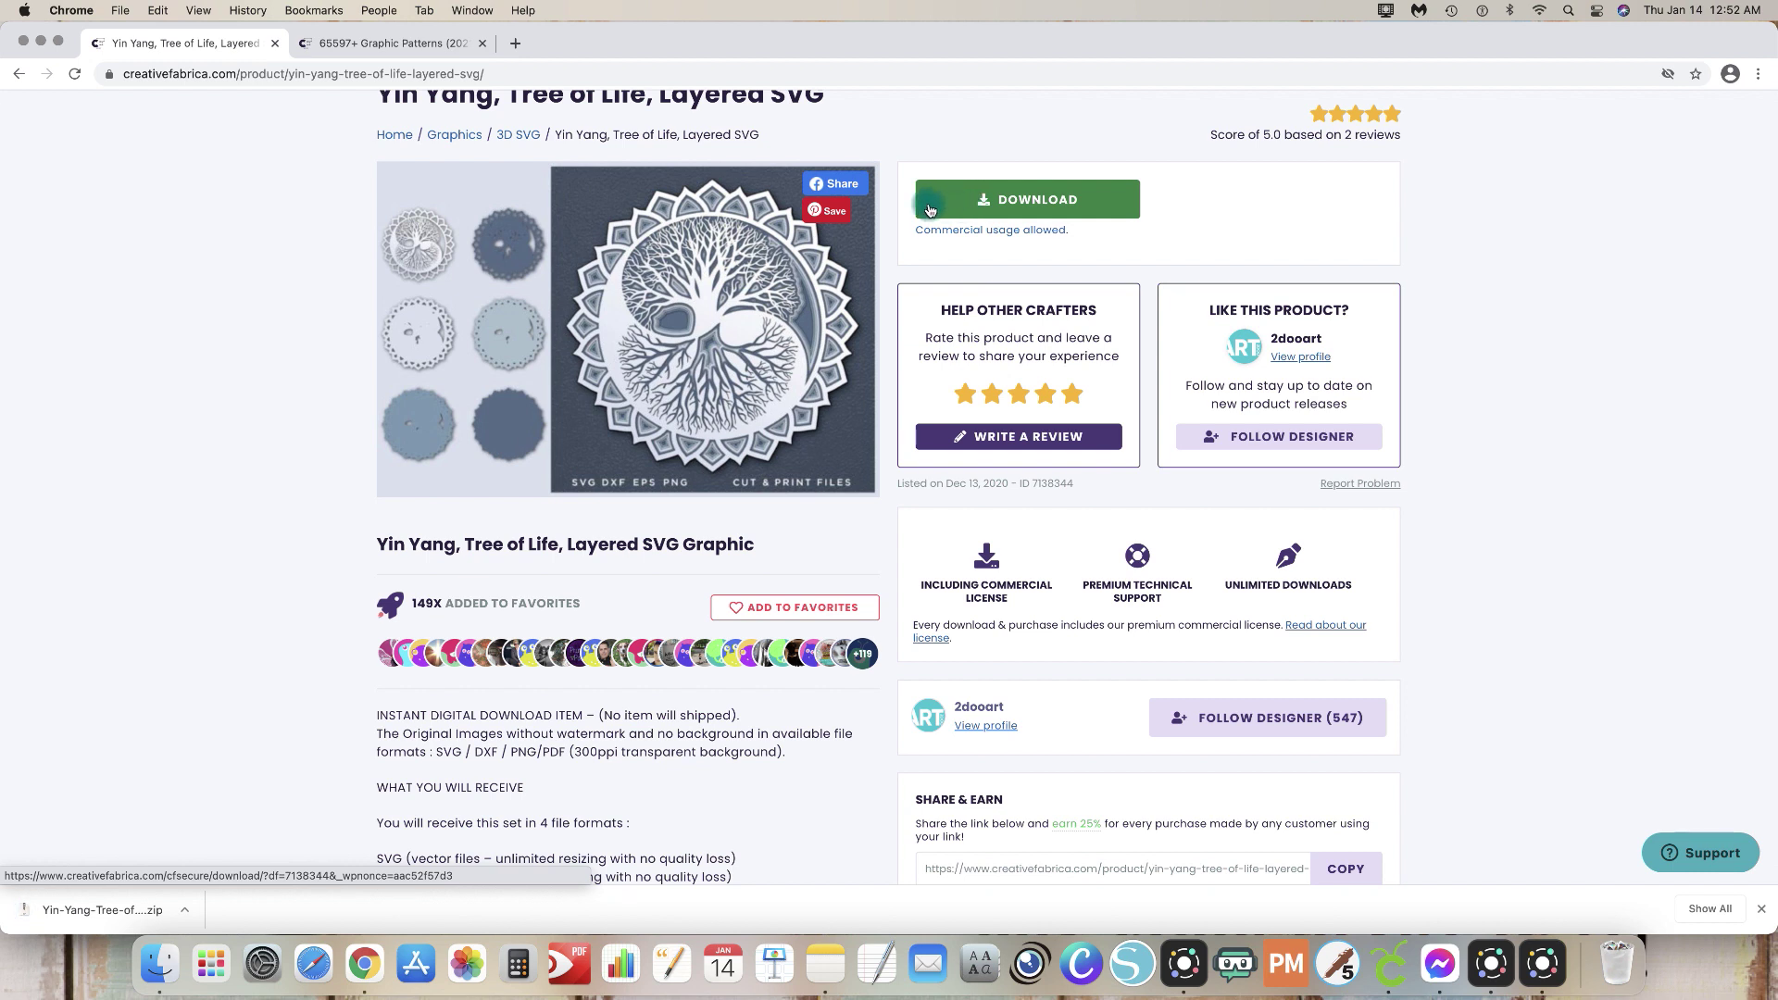
pyautogui.scroll(3, 917, 255)
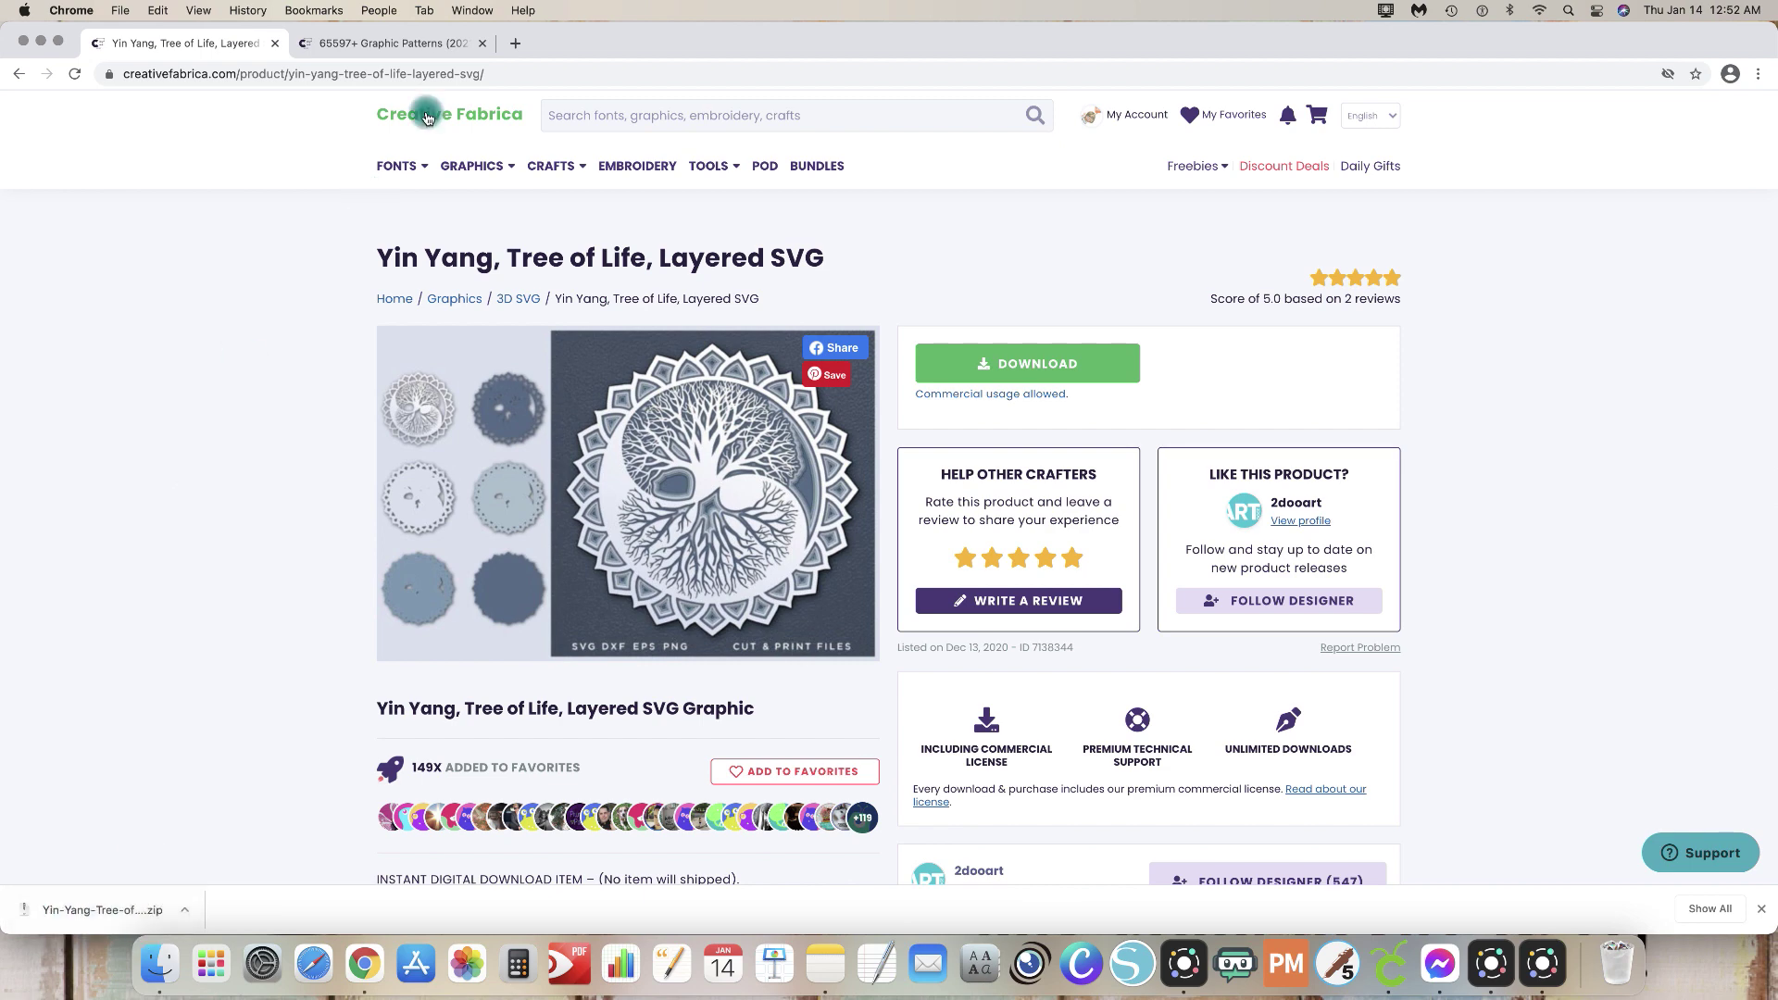
pyautogui.click(31, 42)
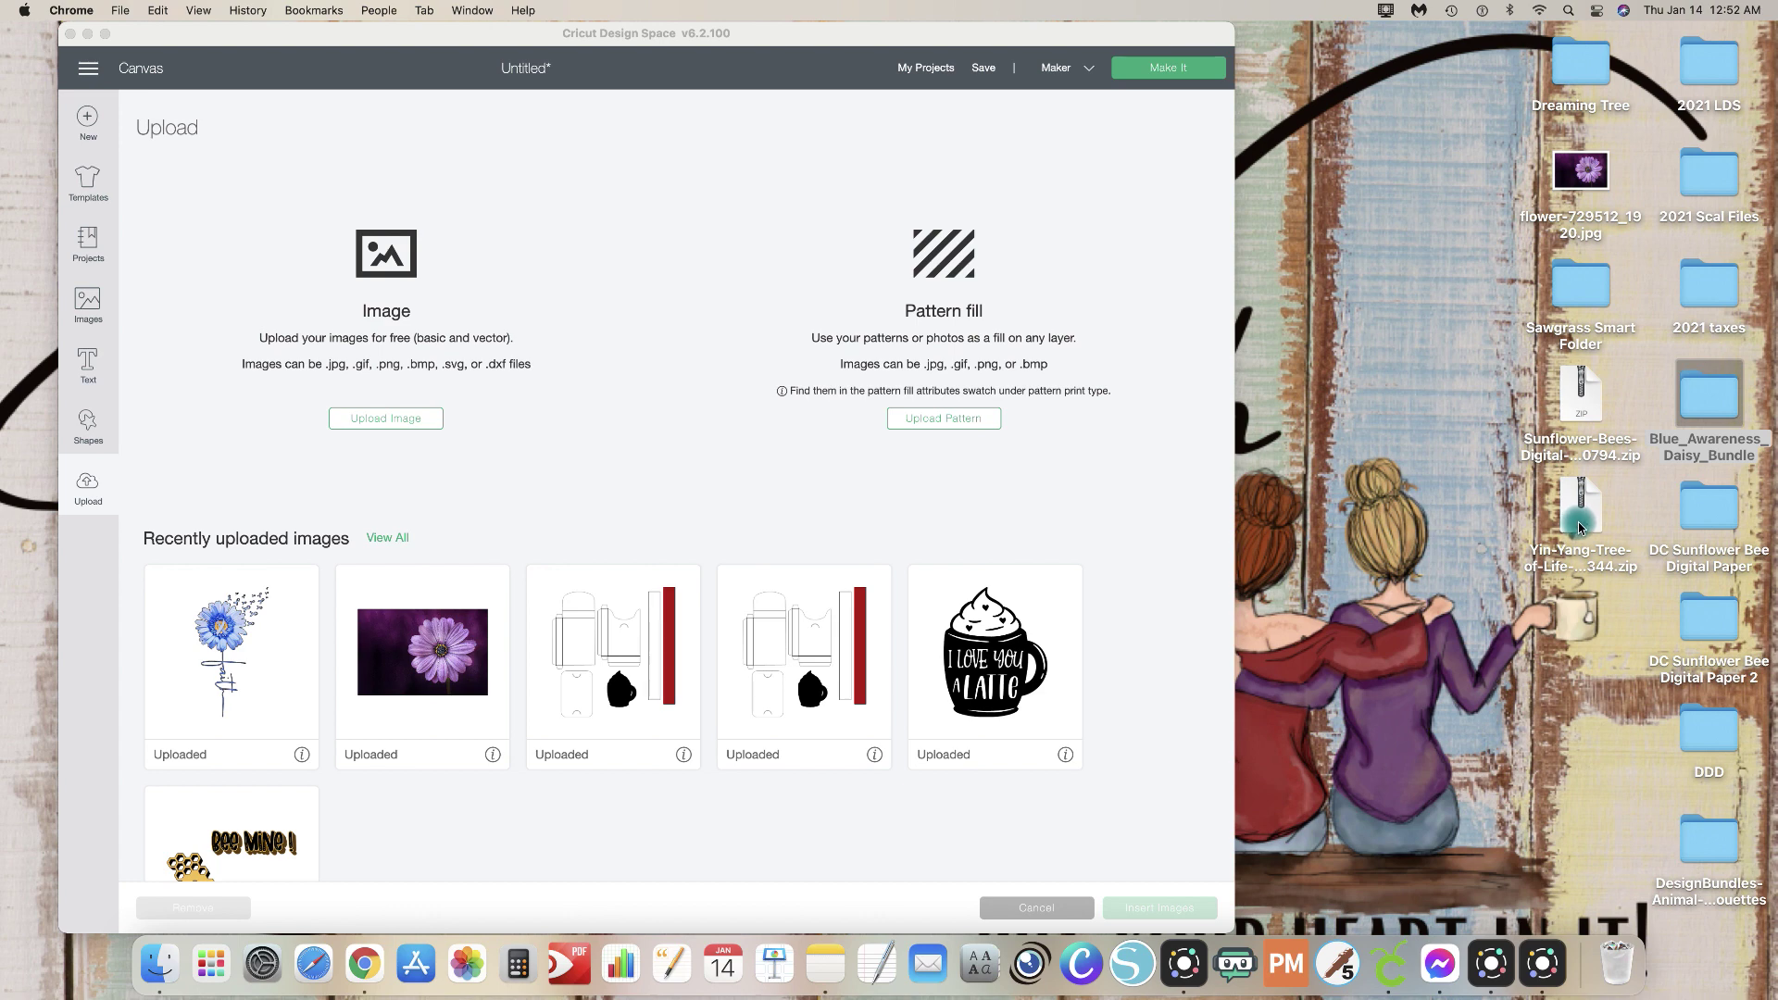
# Step: Extract the downloaded Yin-Yang-Tree-of-Life zip file on the desktop and select the extracted folder
pyautogui.click(1580, 526)
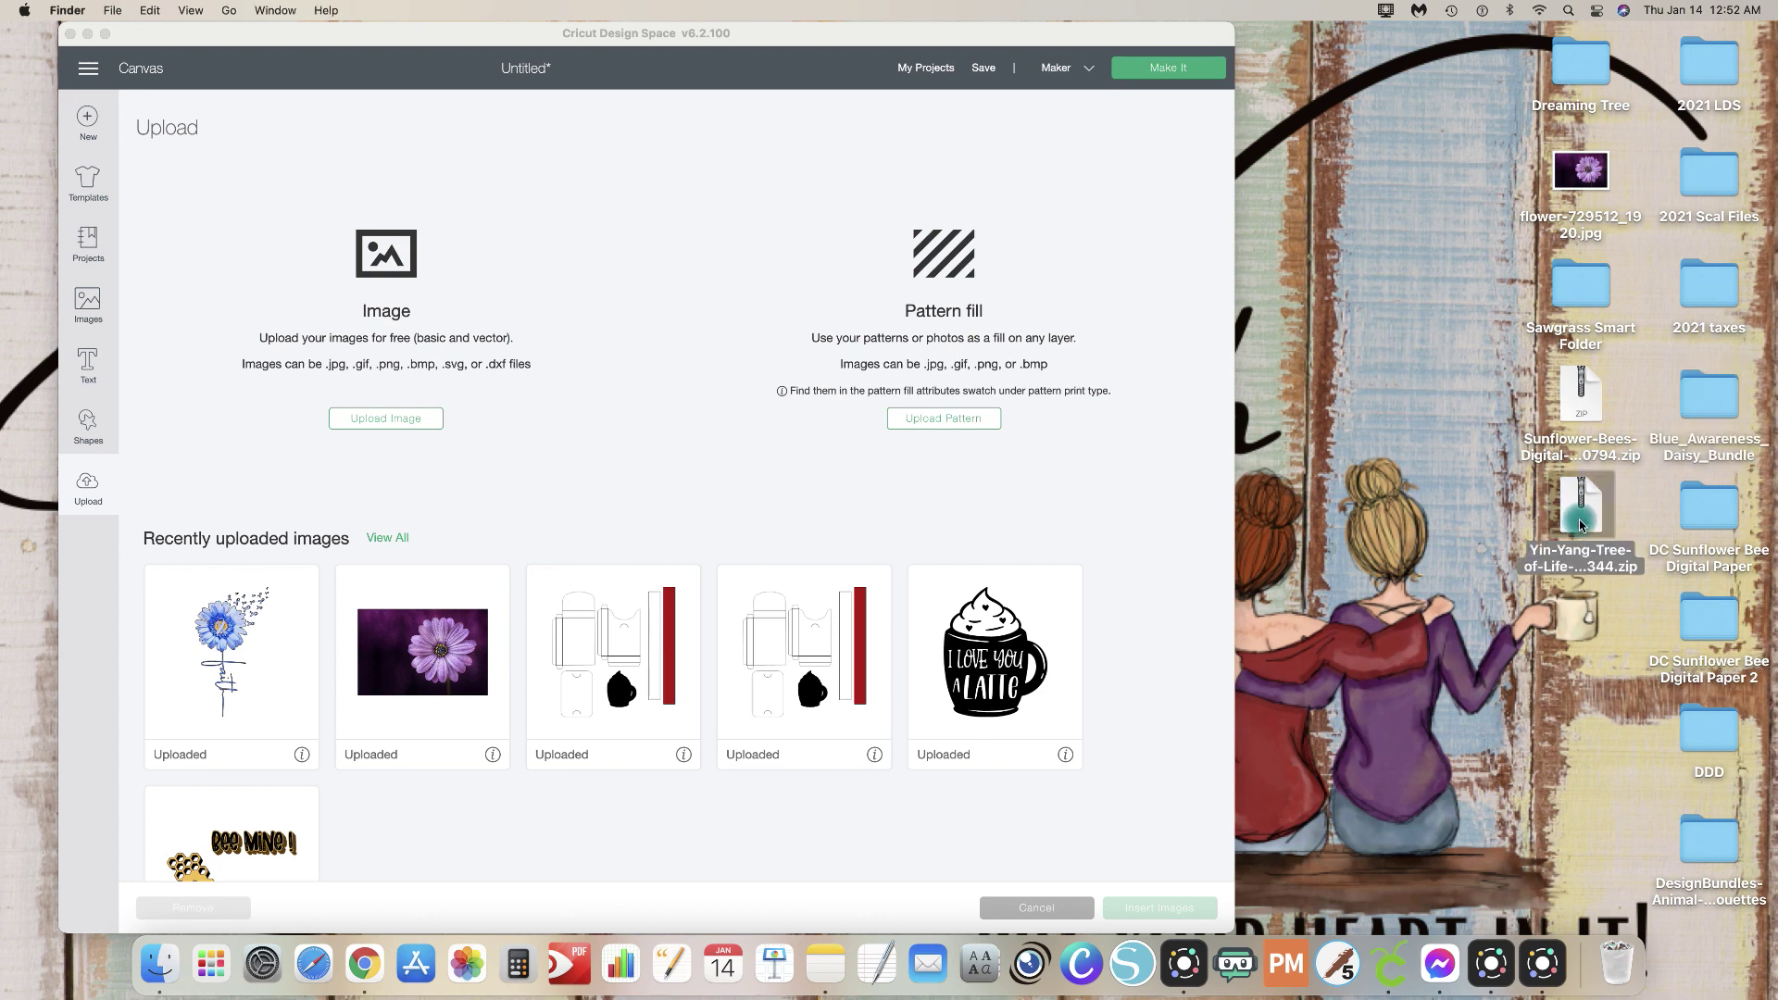
pyautogui.moveTo(1580, 526); pyautogui.dragTo(1586, 956)
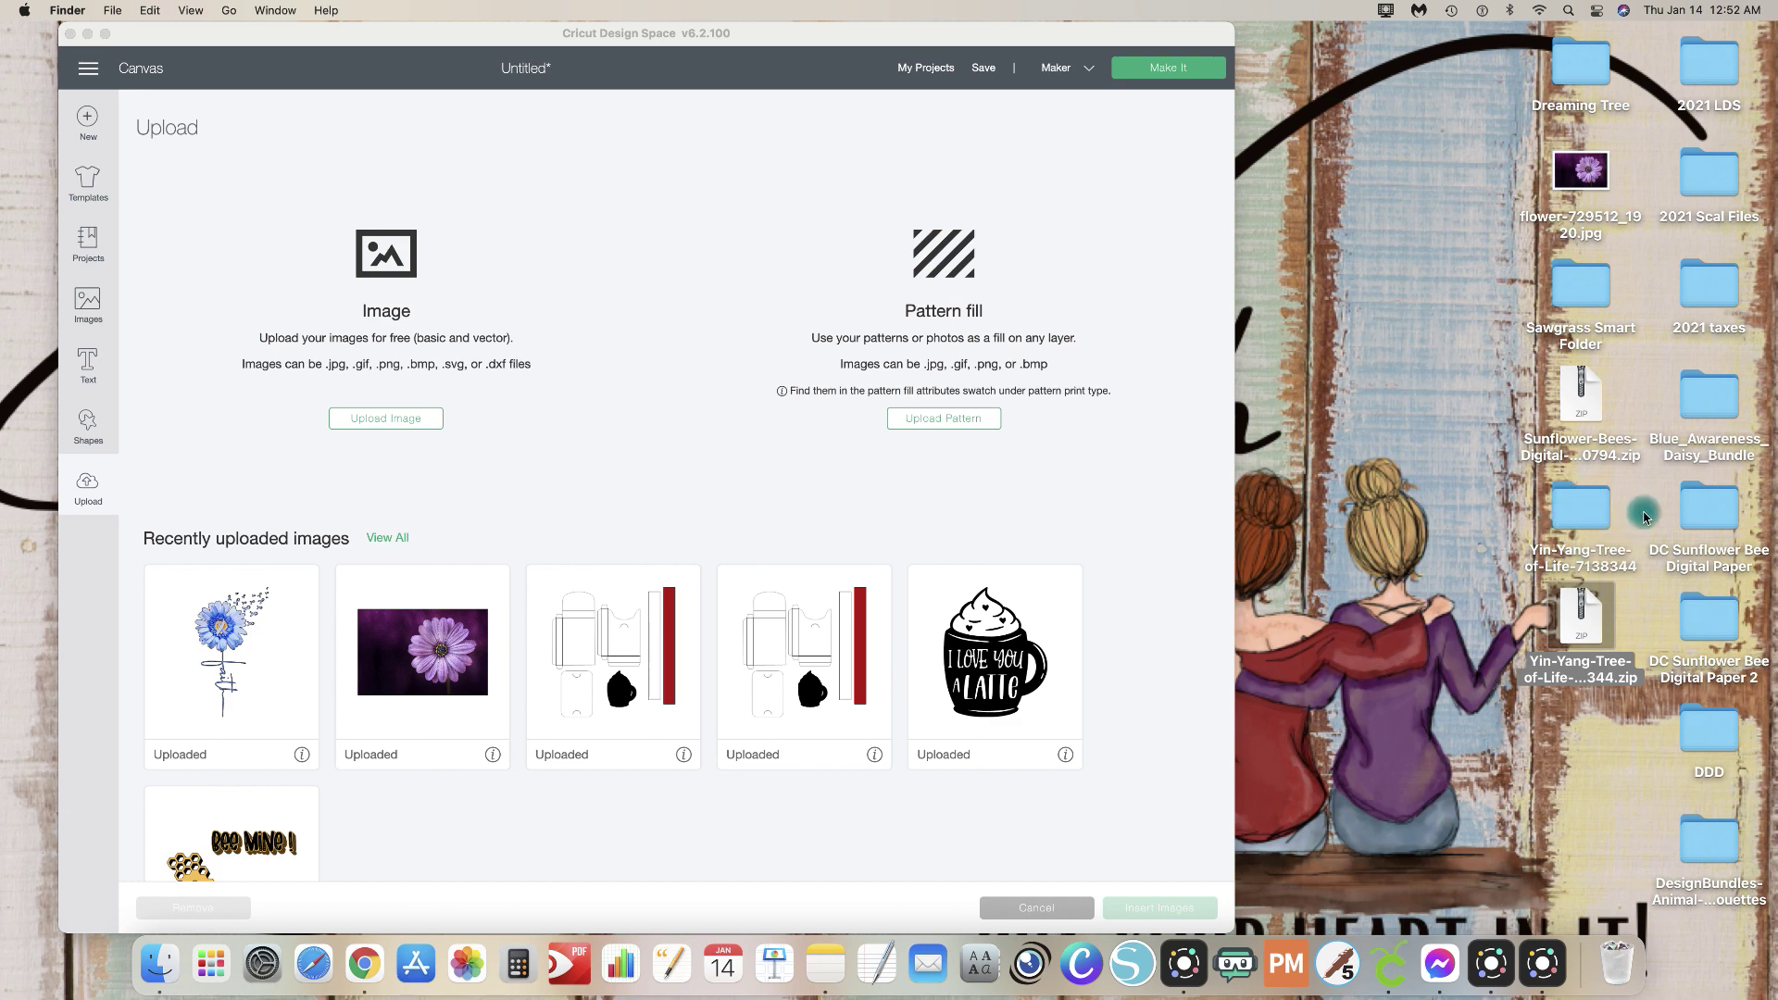
pyautogui.rightClick(1576, 405)
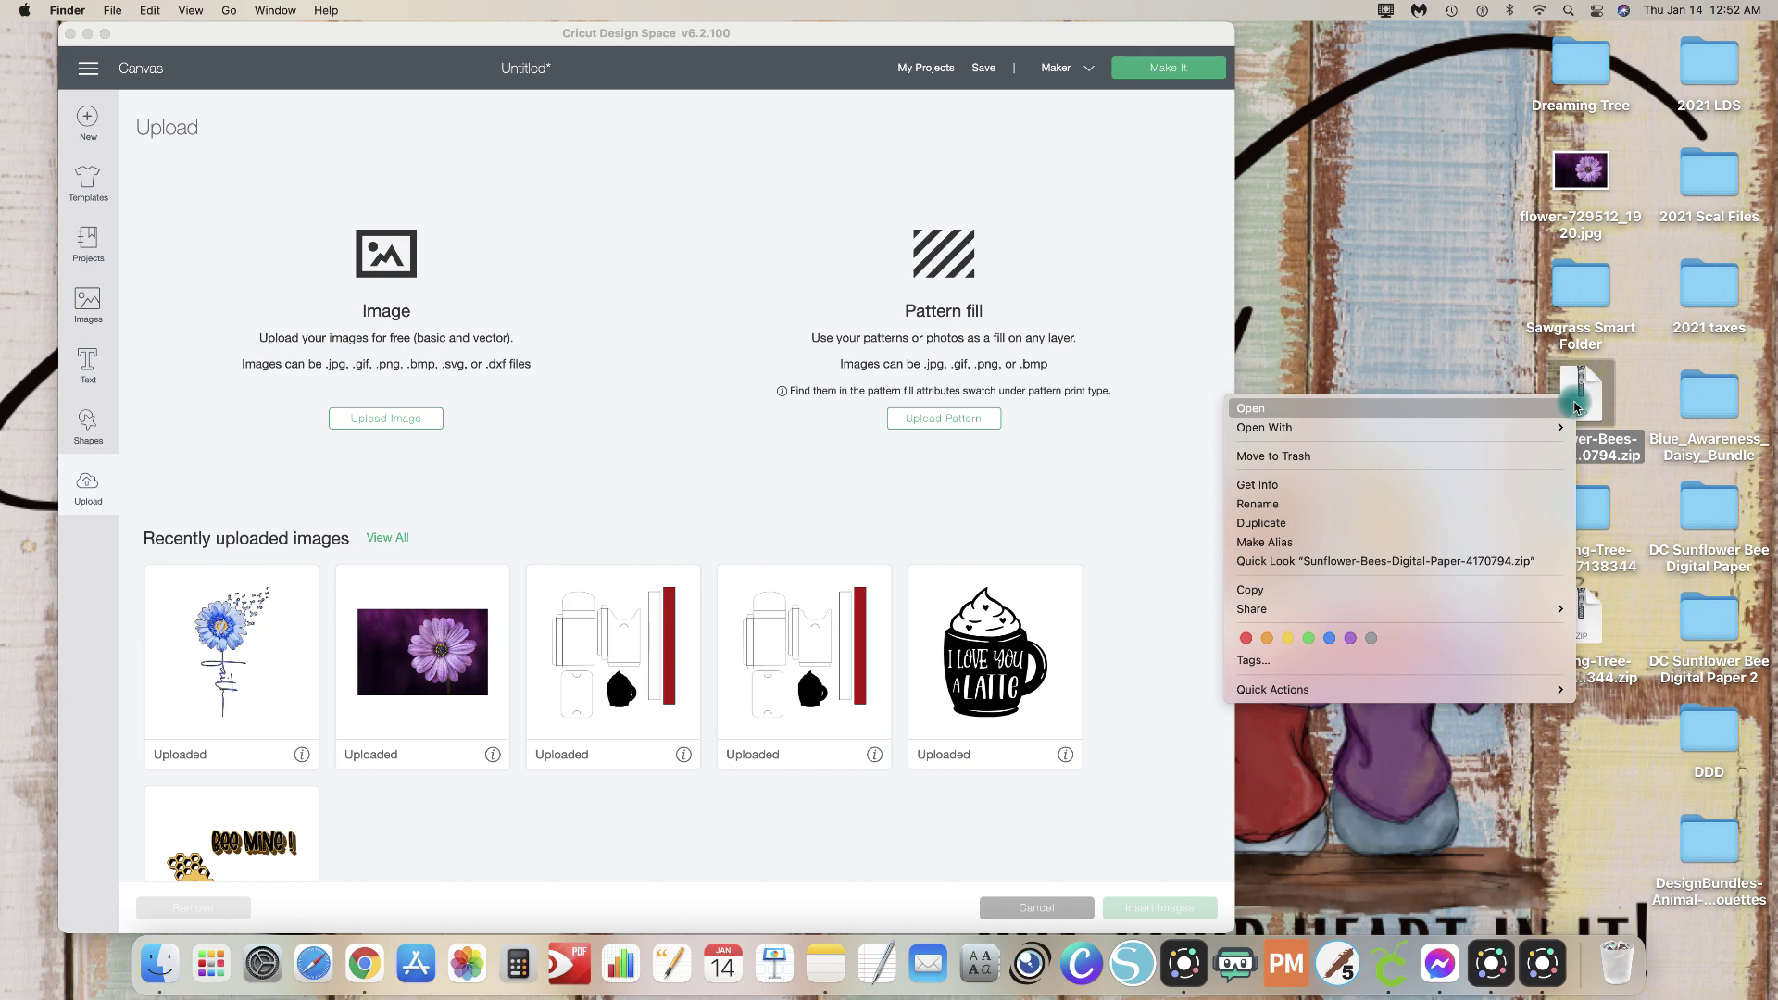
pyautogui.click(1464, 375)
pyautogui.click(1579, 512)
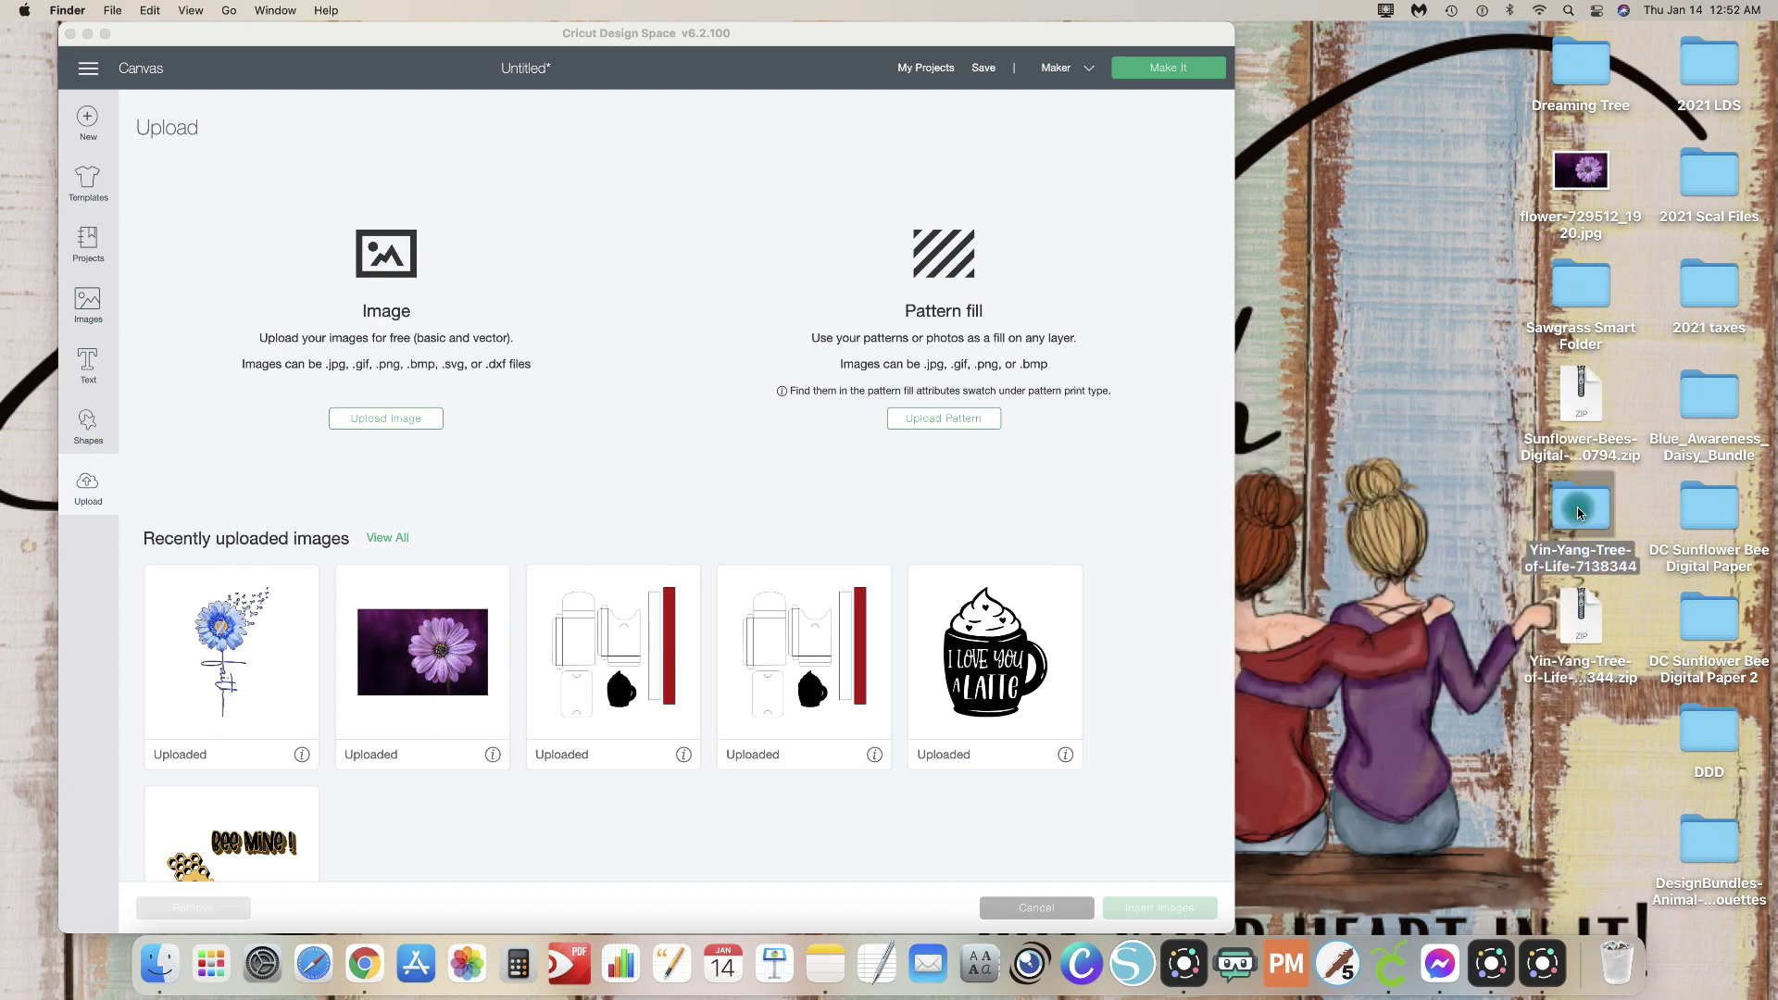
# Step: Start a Cricut Design Space image upload and try adding several YinYang tree files together from the extracted folder's SVG subfolder
pyautogui.click(389, 424)
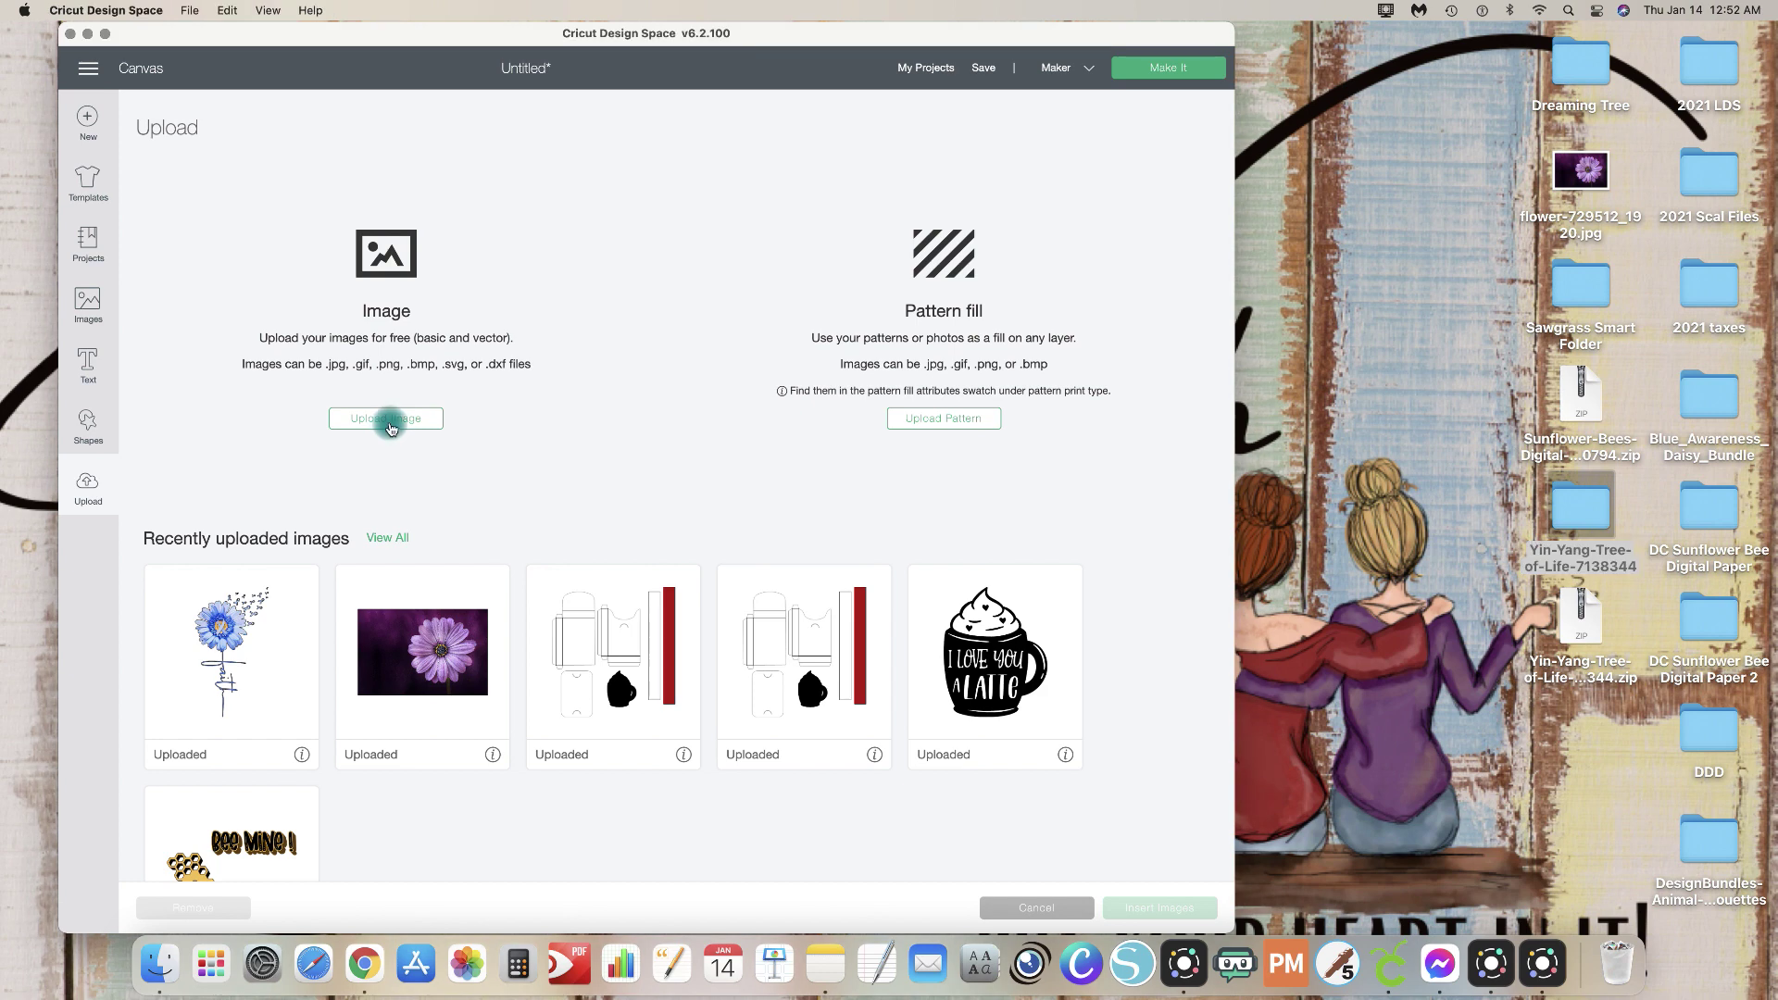
pyautogui.click(1595, 515)
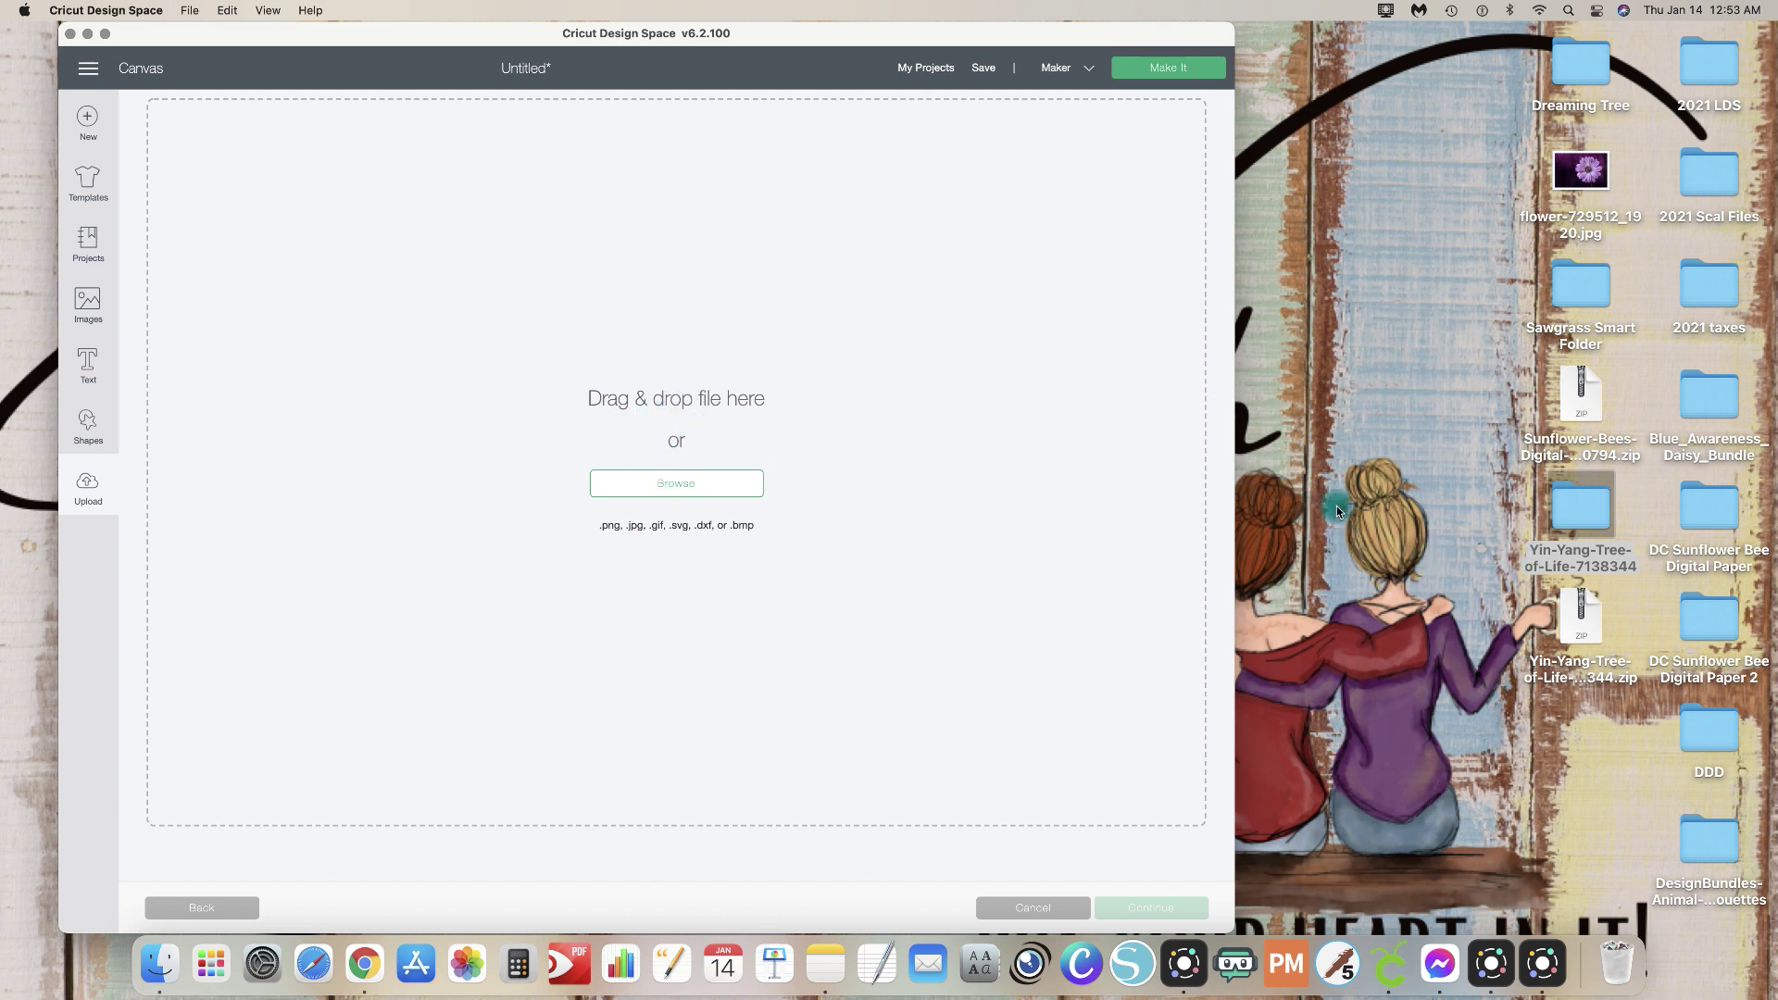
pyautogui.doubleClick(1582, 506)
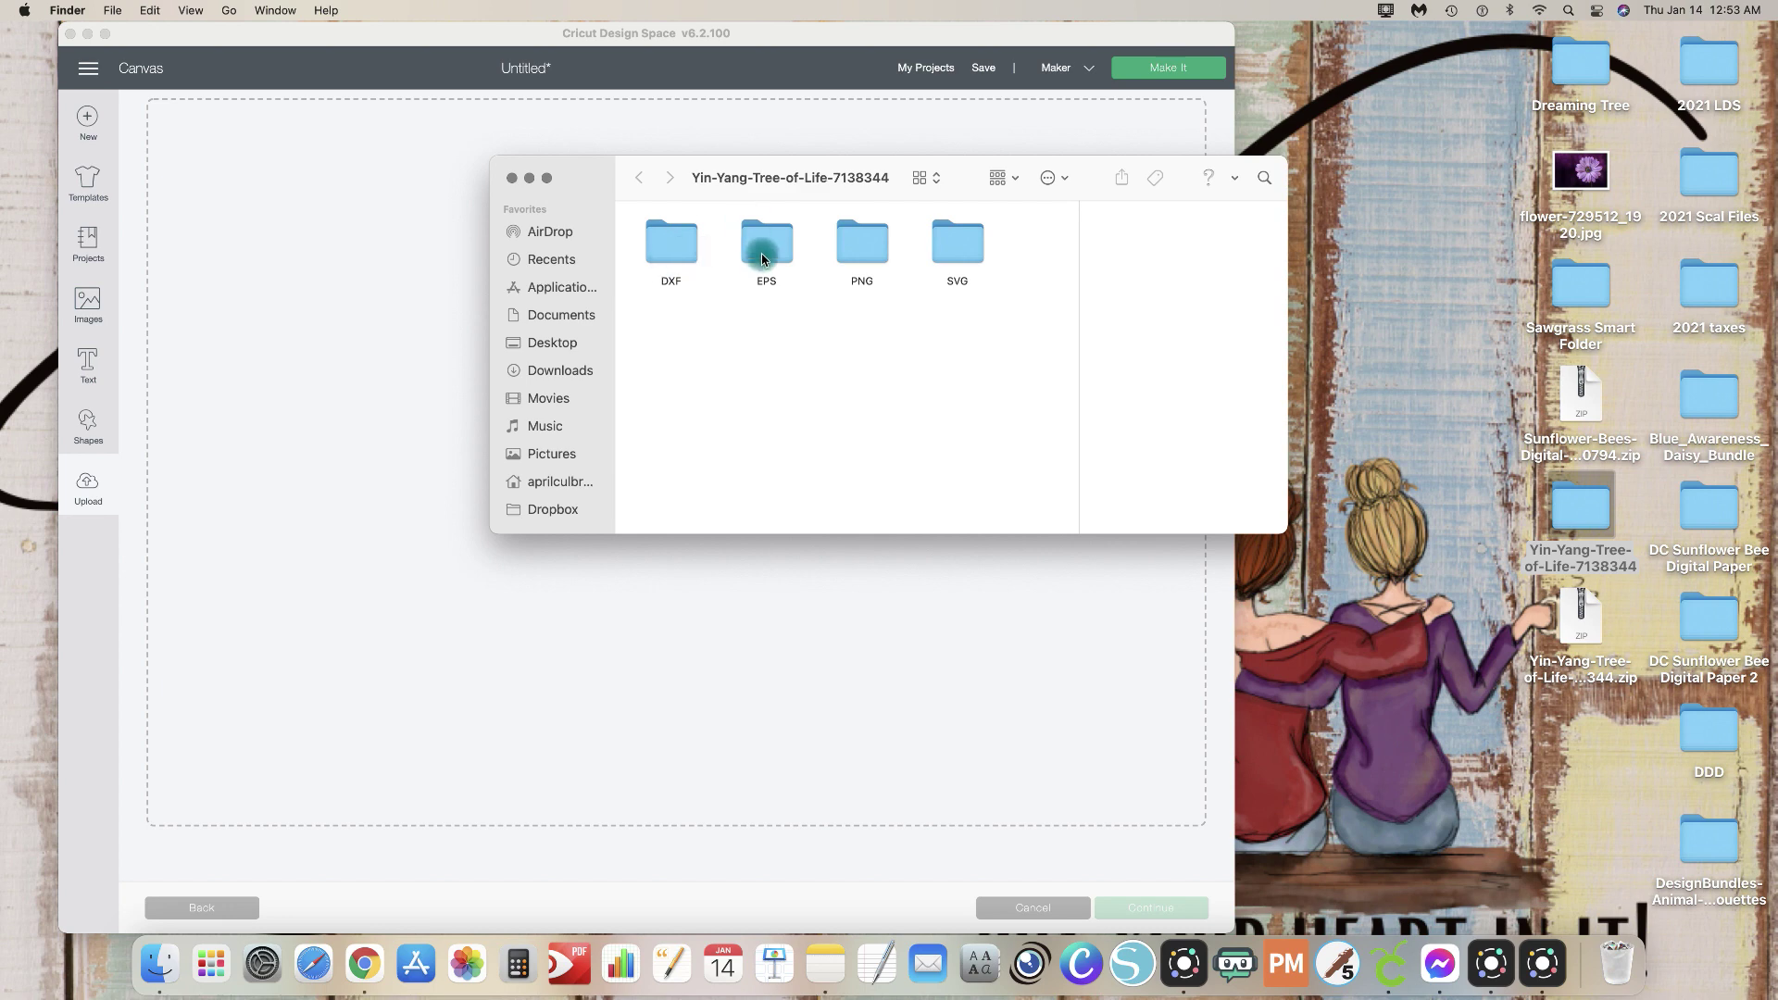
pyautogui.doubleClick(952, 239)
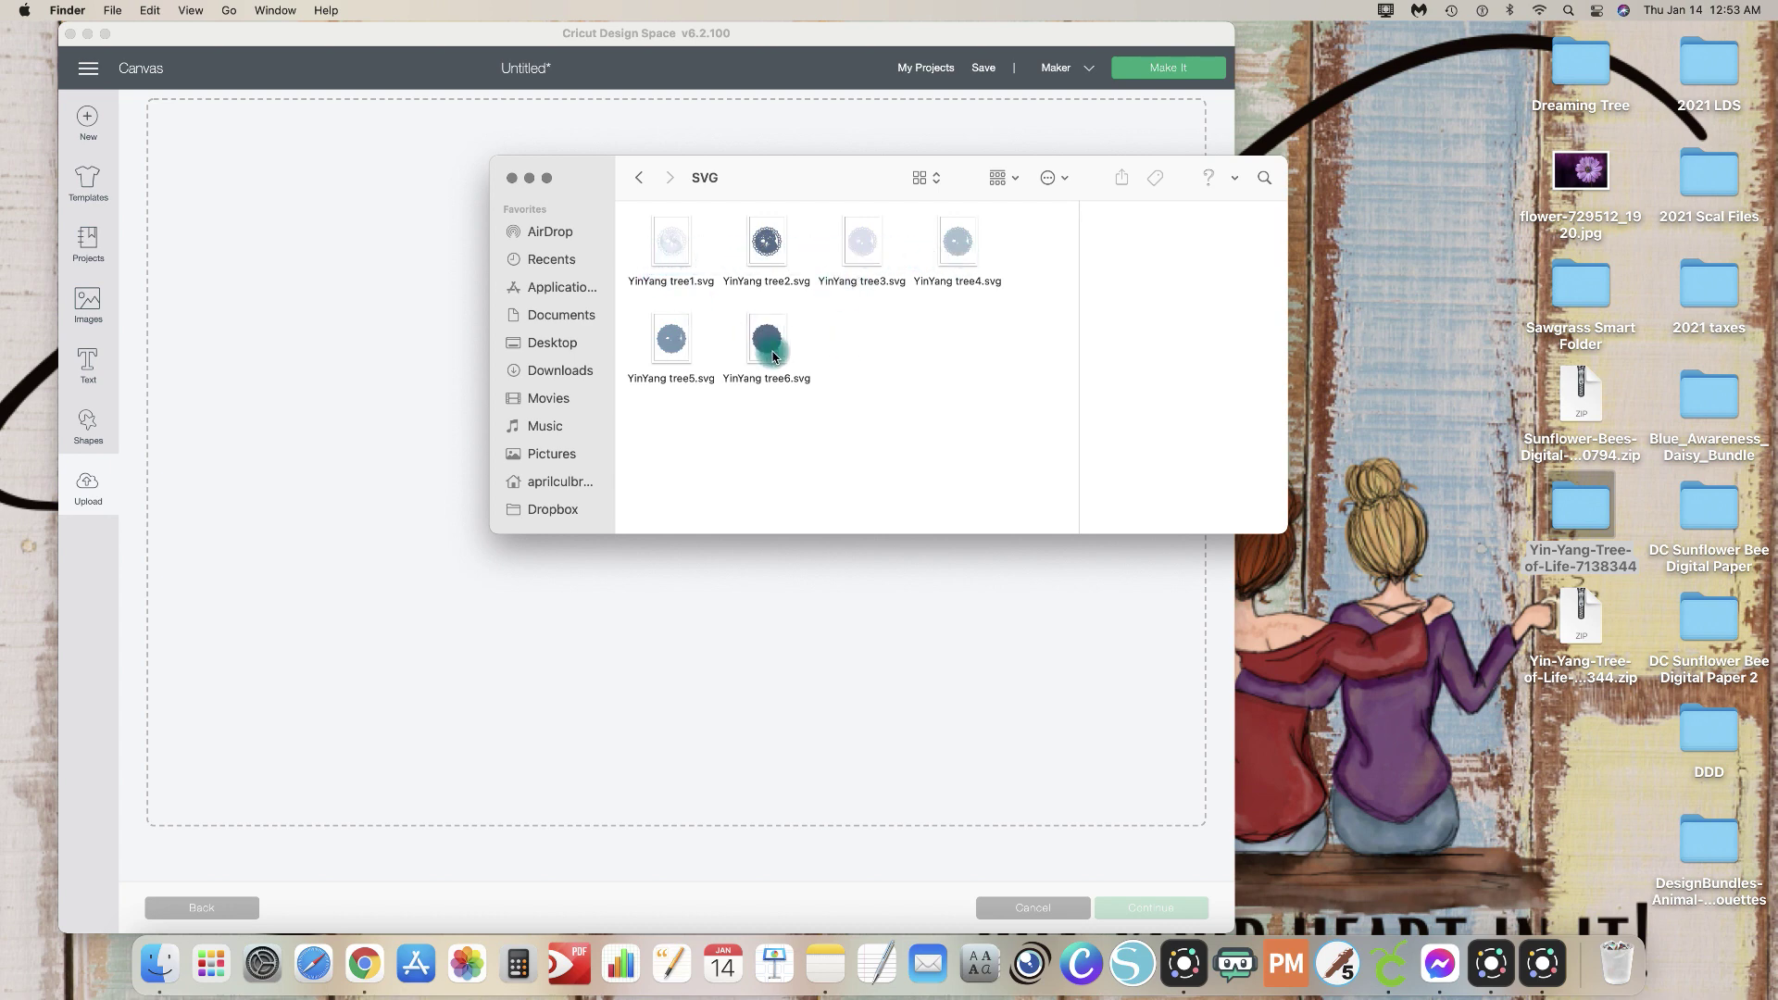
pyautogui.moveTo(903, 375); pyautogui.dragTo(666, 227)
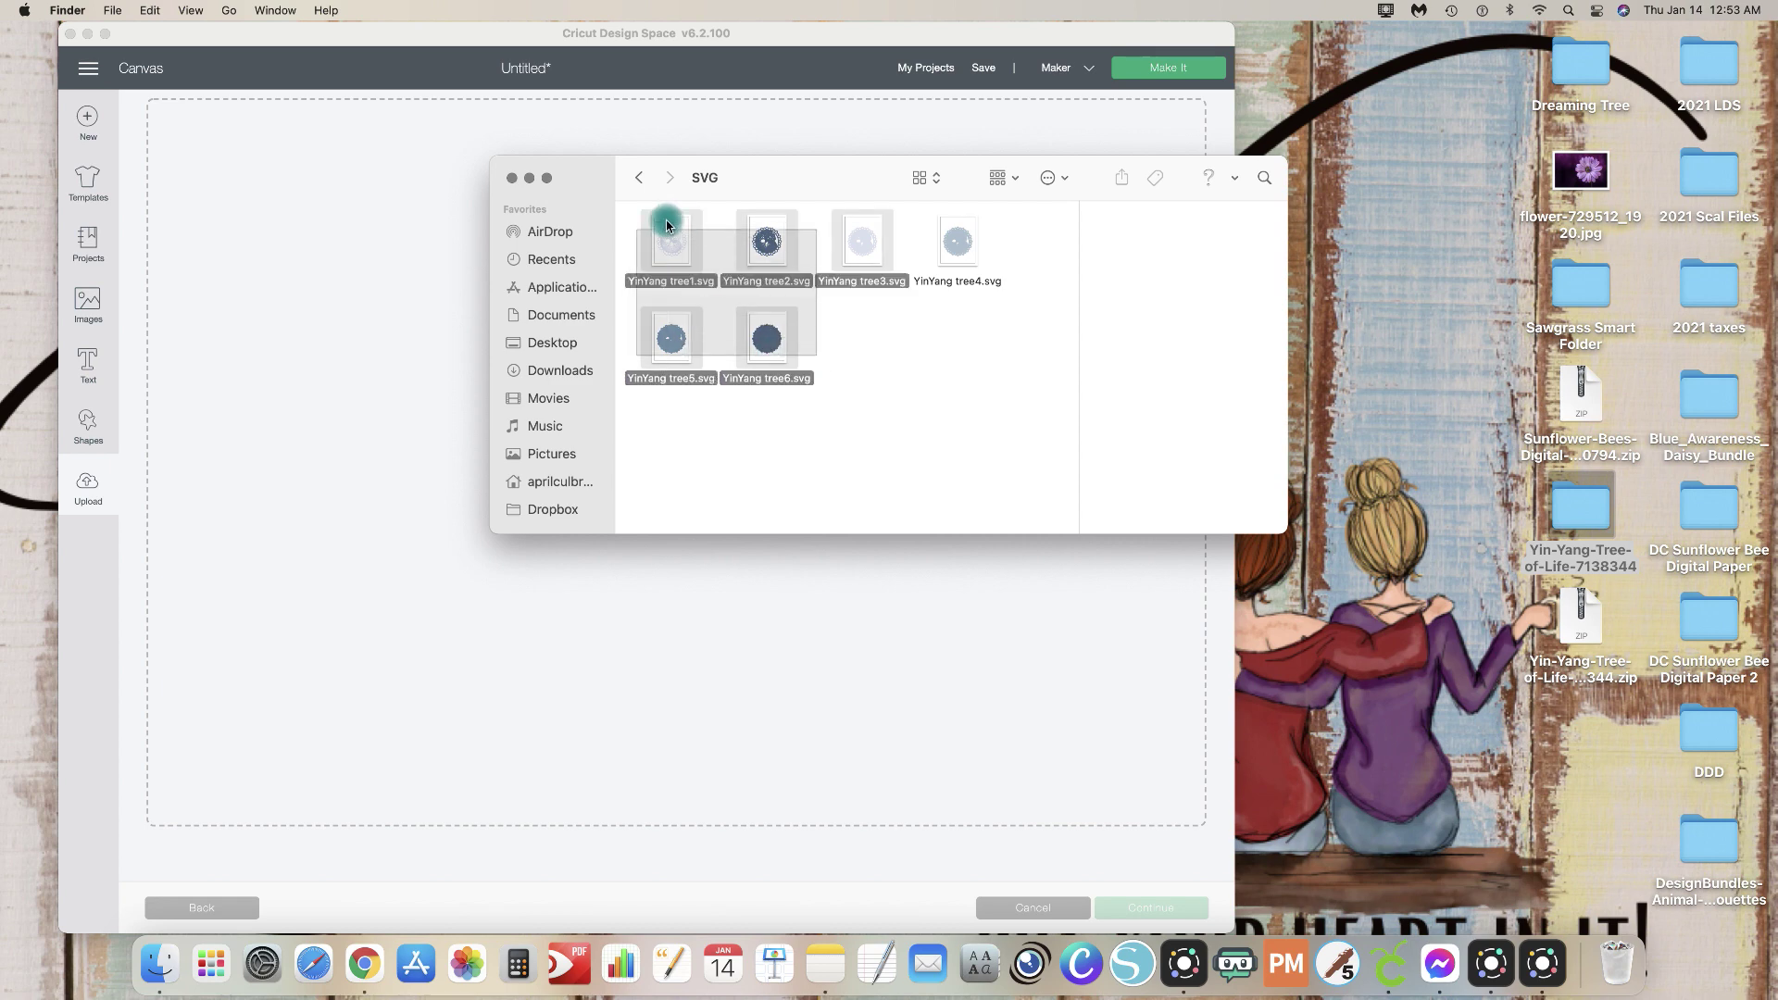
pyautogui.moveTo(767, 335); pyautogui.dragTo(758, 686)
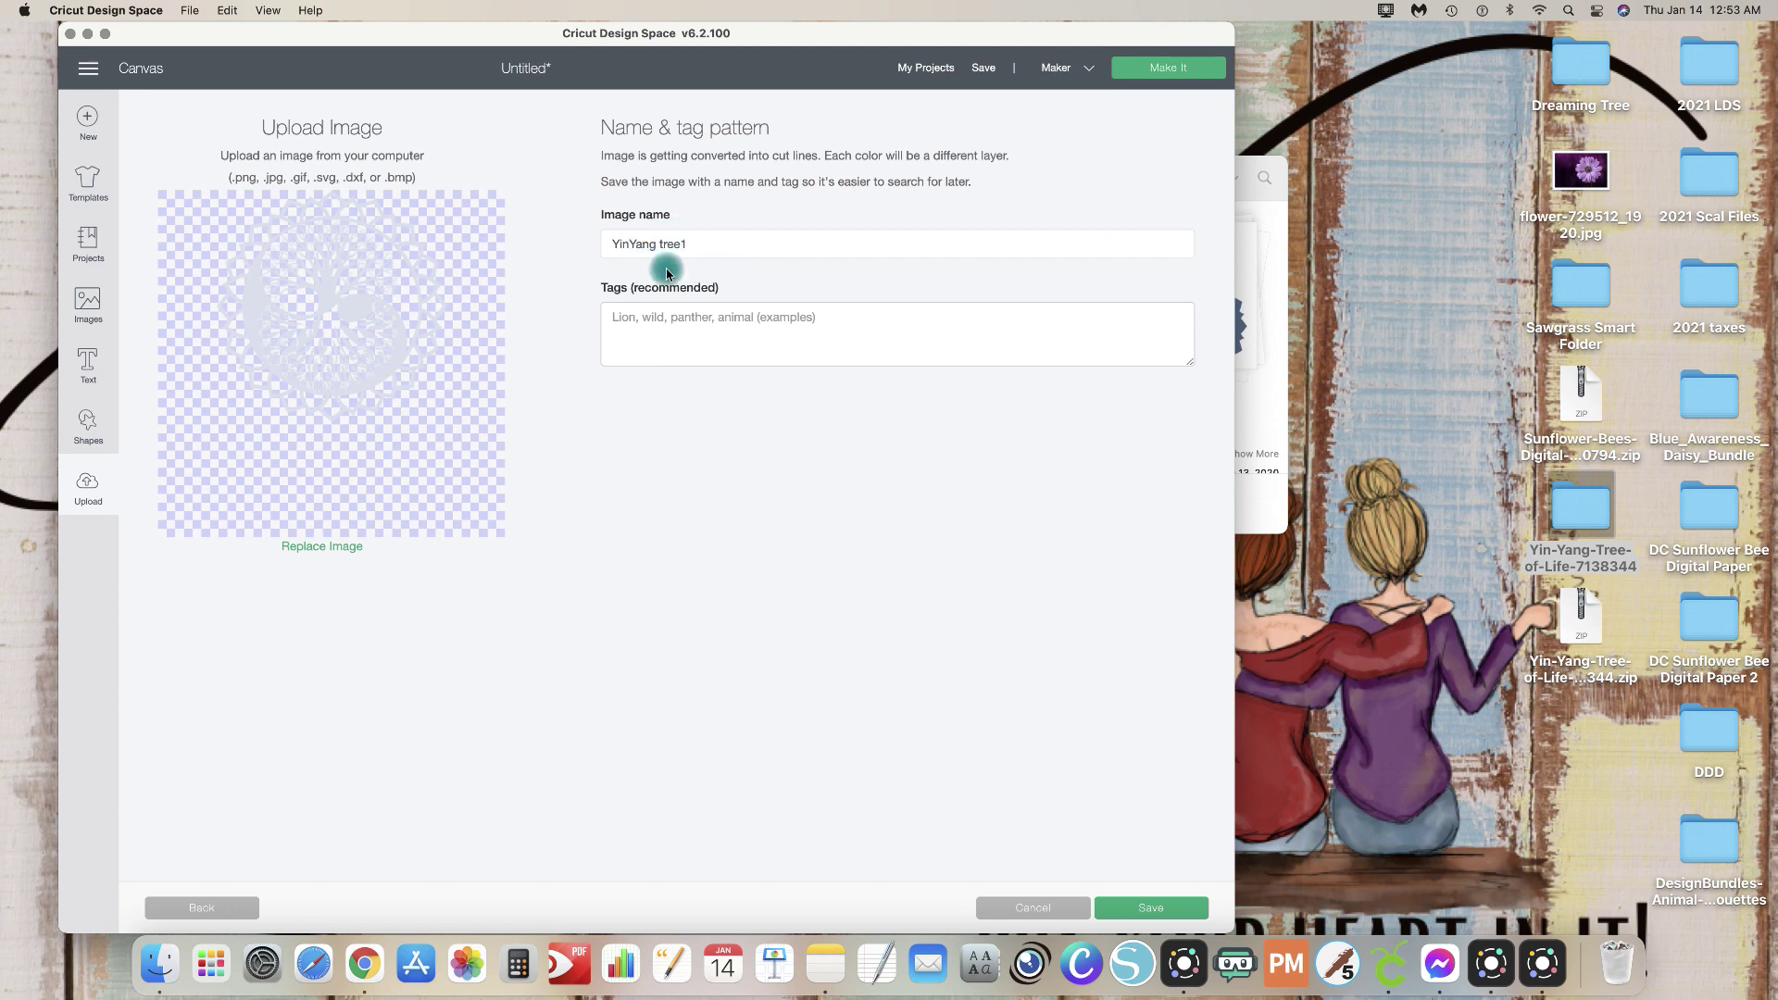
# Step: Tag the YinYang tree1 image with "CF, 3d, Tree", copy the tag text and save the upload
pyautogui.click(693, 356)
pyautogui.click(618, 238)
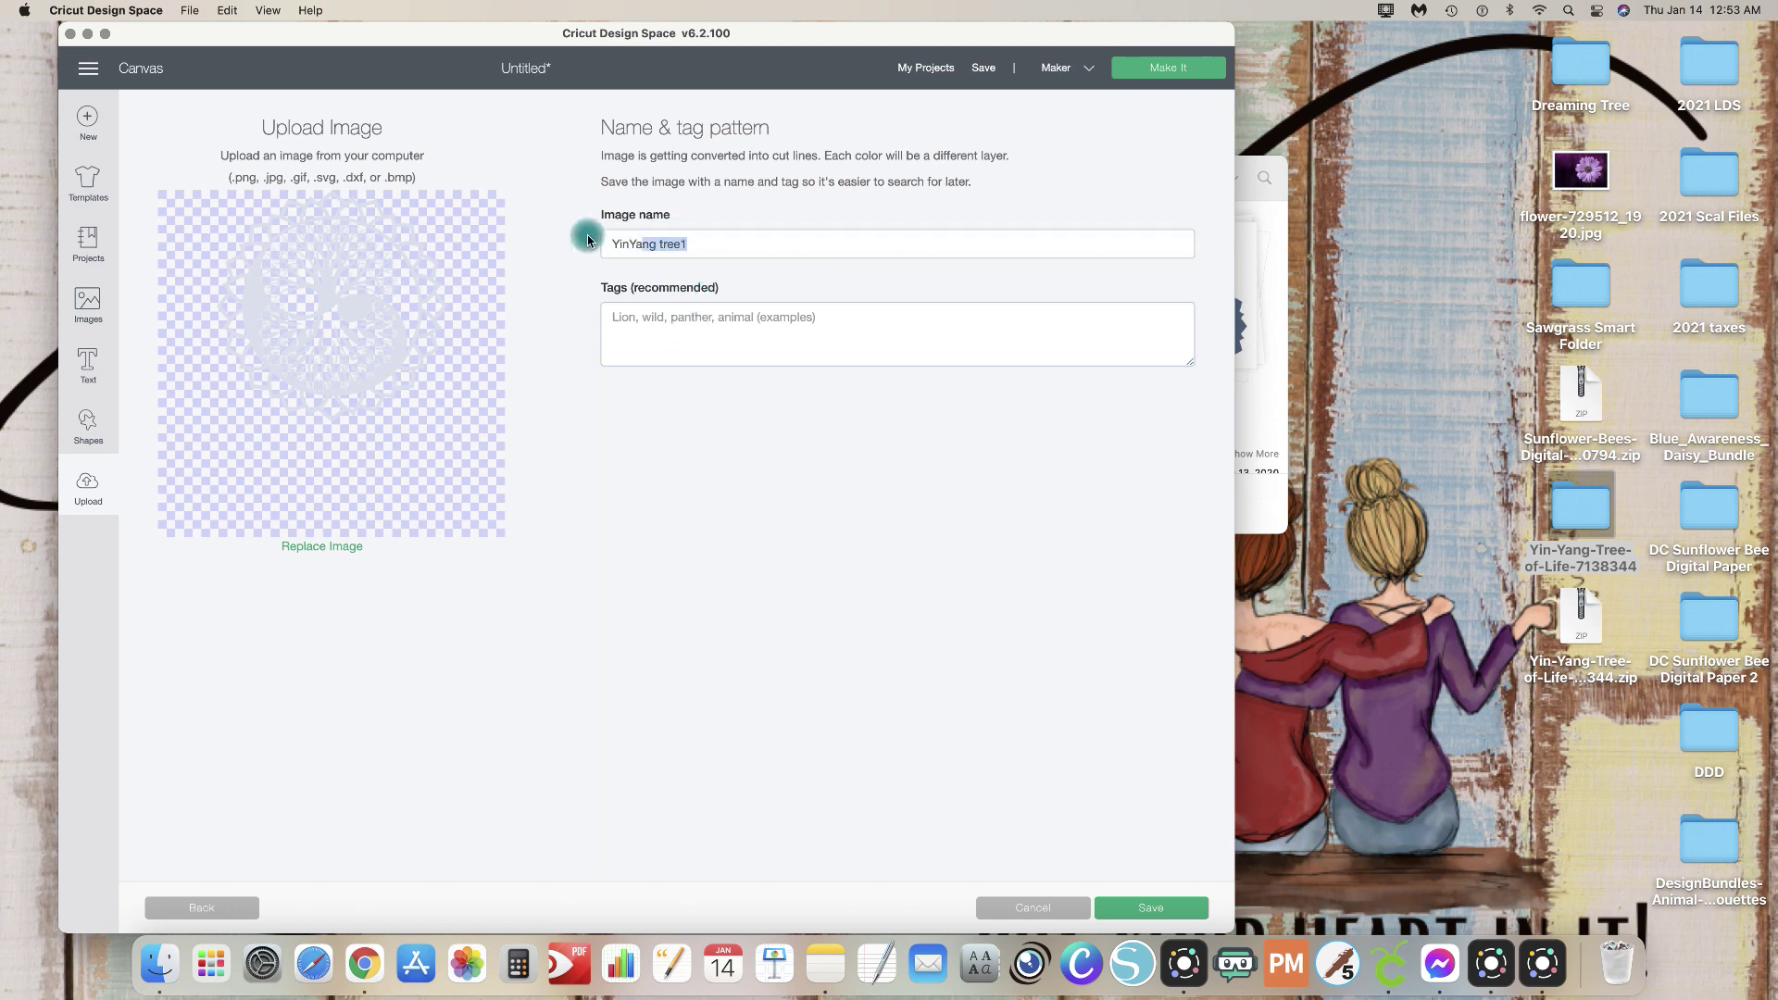
pyautogui.click(608, 338)
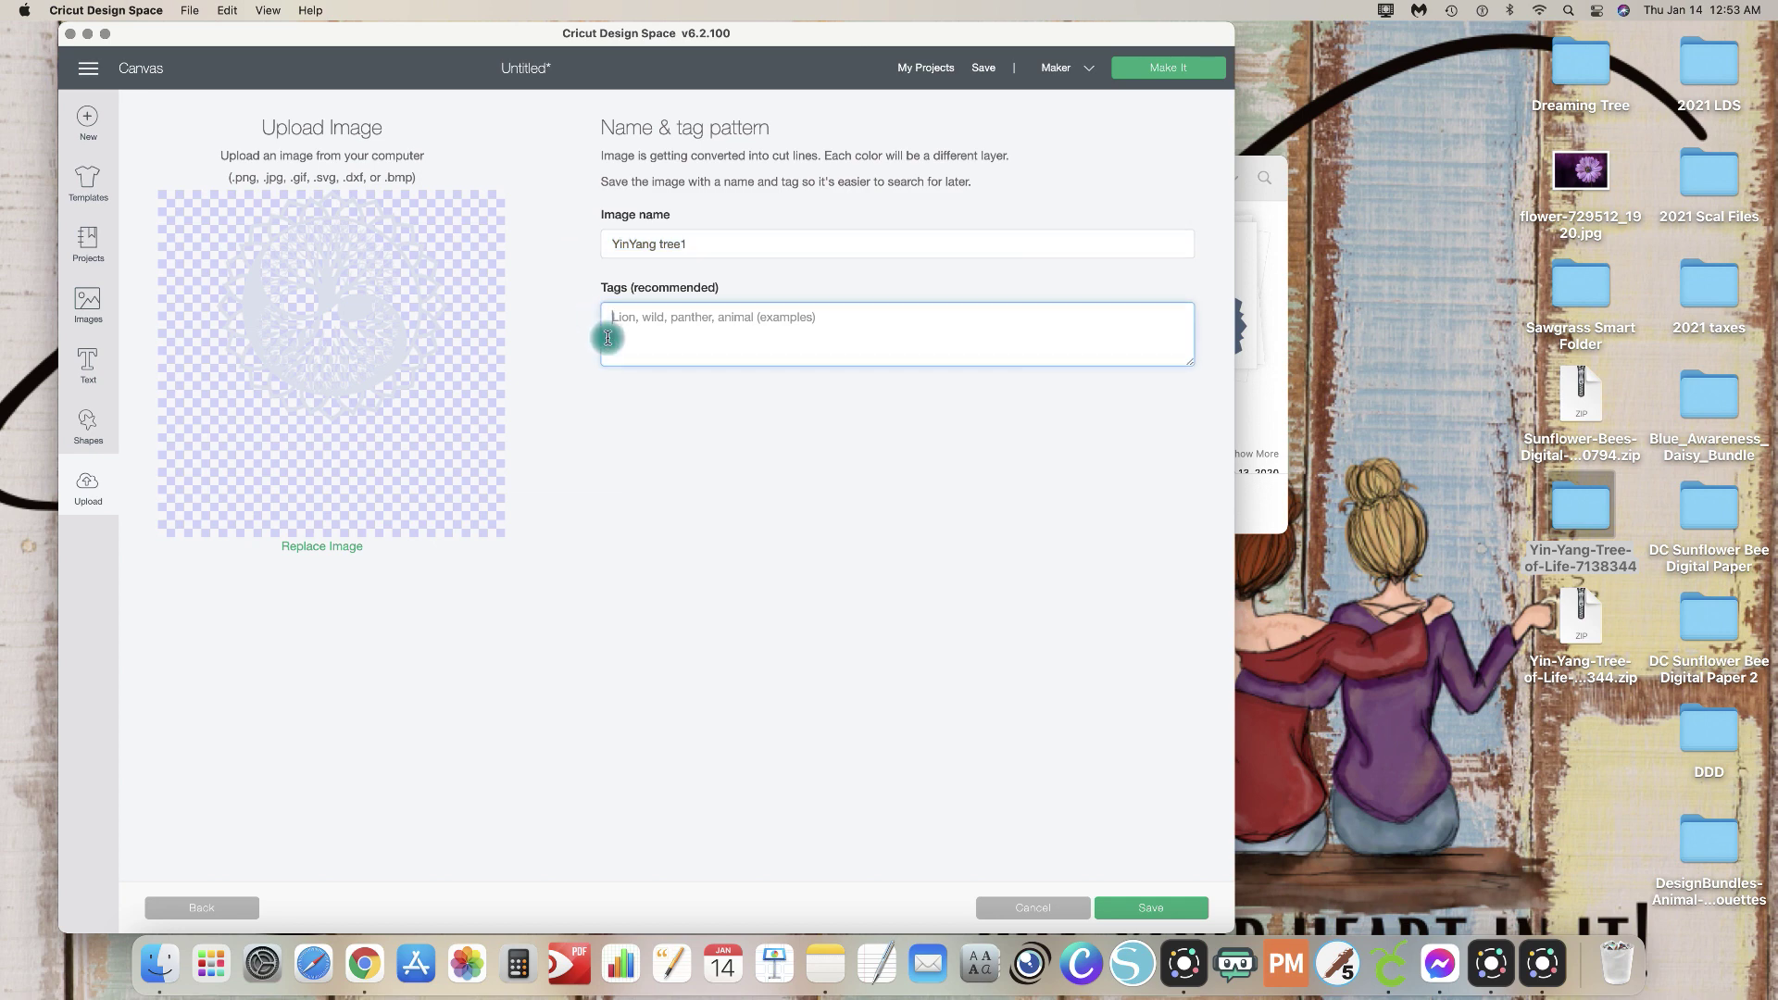
pyautogui.write('CF, 3D tree')
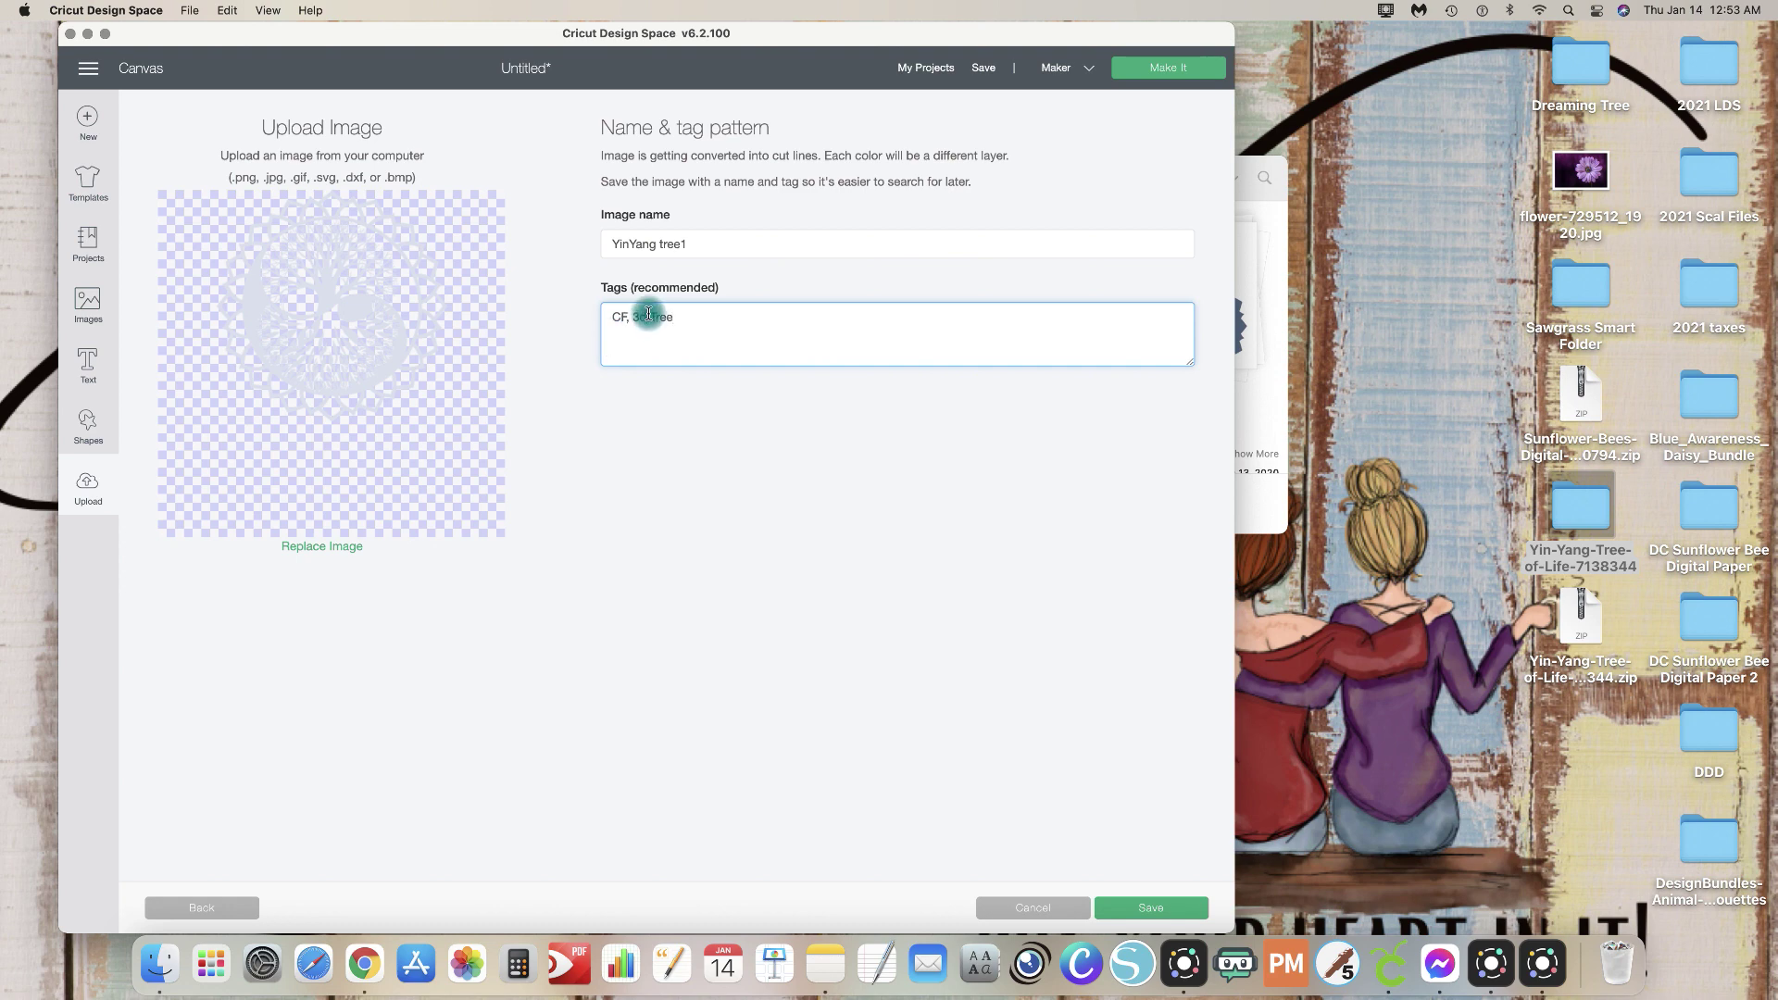
pyautogui.click(648, 316)
pyautogui.write(',')
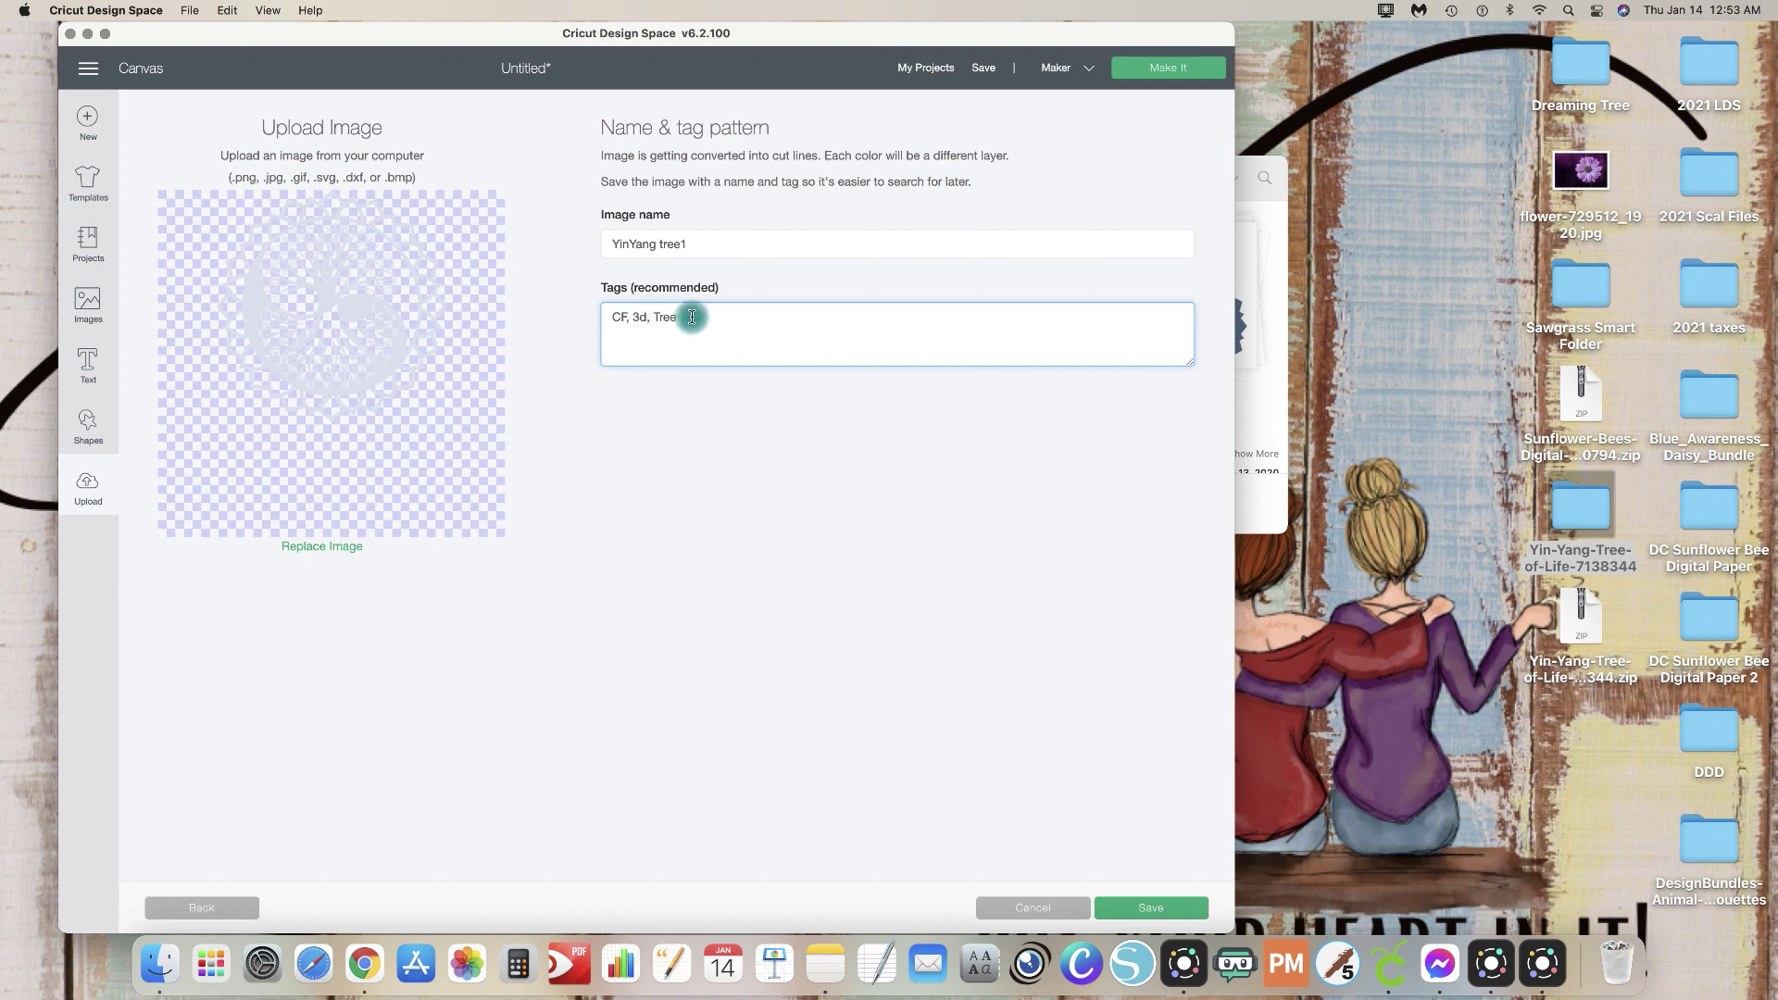
pyautogui.moveTo(691, 316); pyautogui.dragTo(577, 315)
pyautogui.press('super+c')
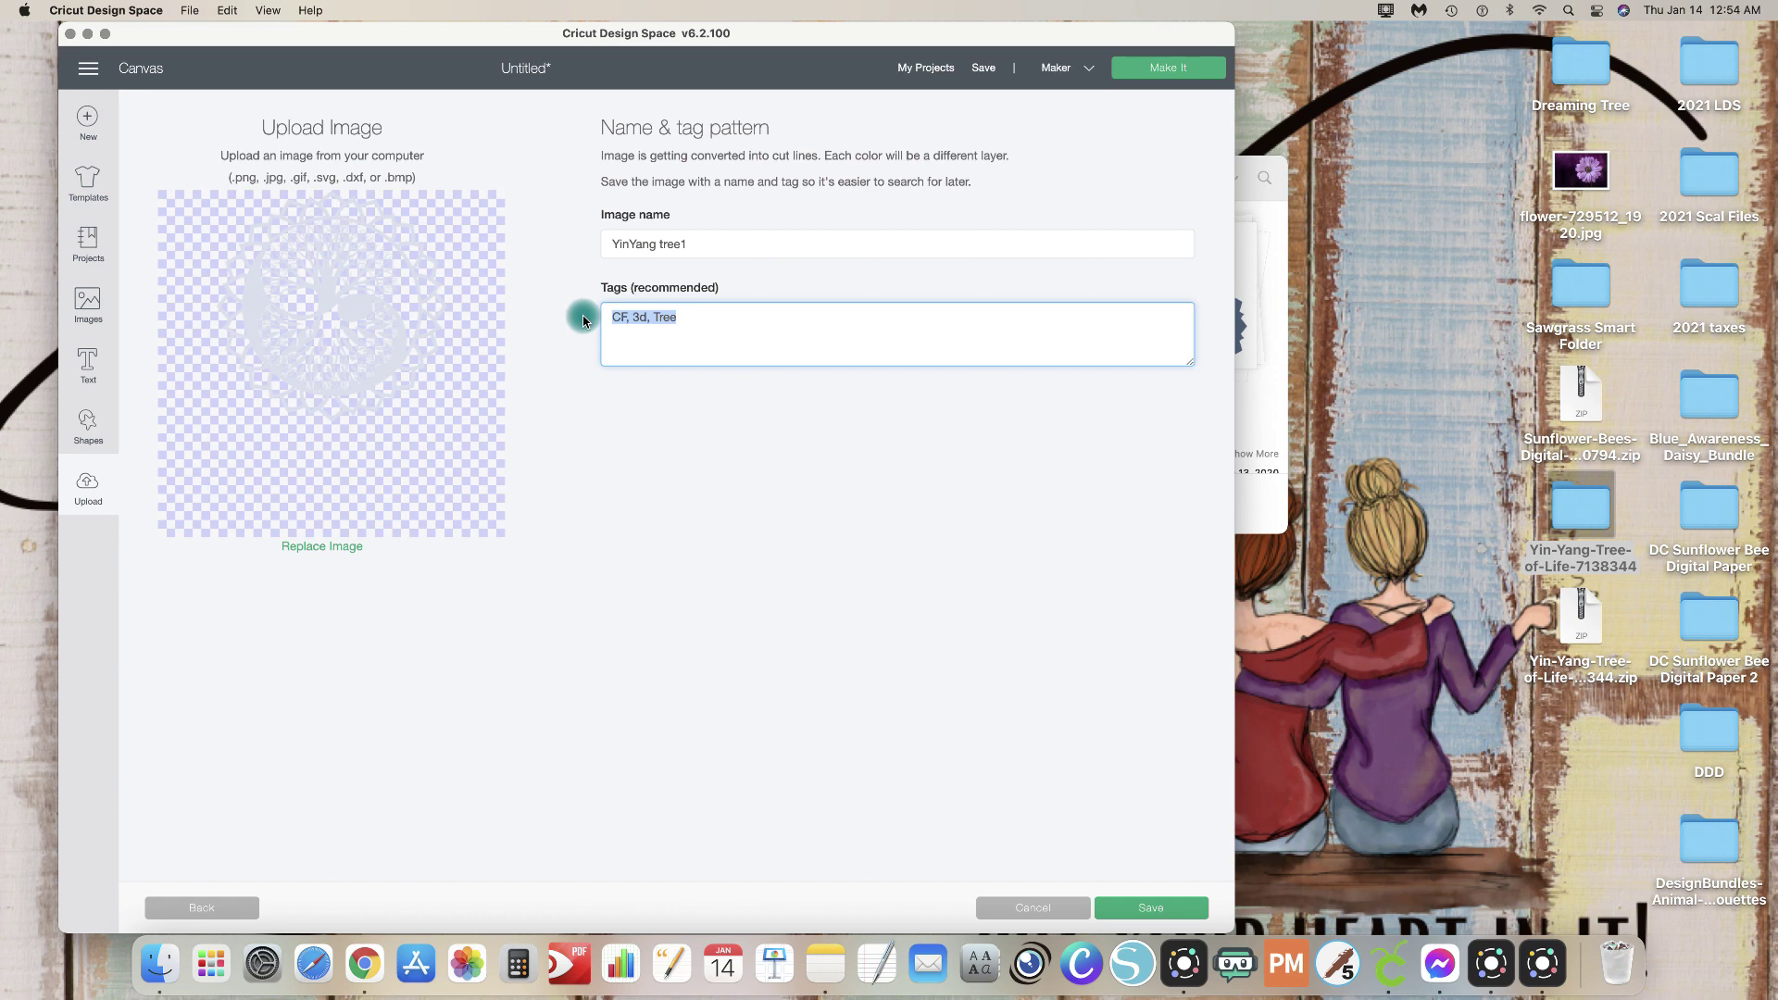
pyautogui.click(1153, 907)
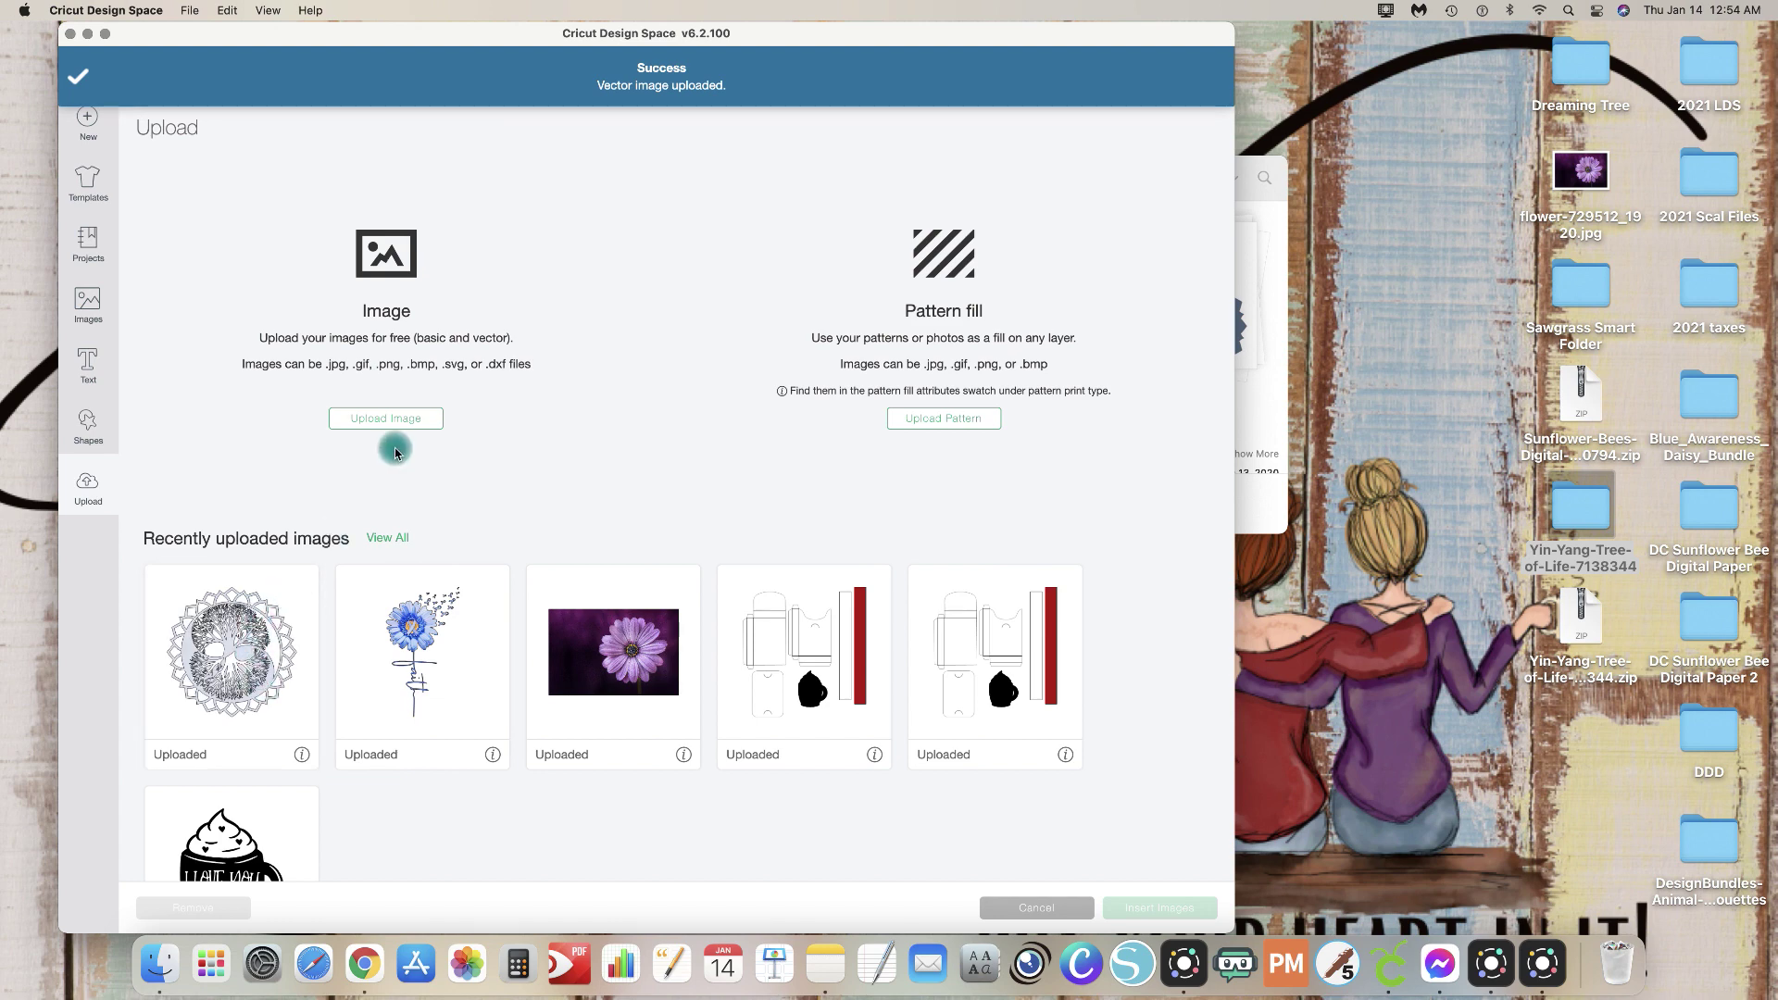
# Step: Start another image upload, move the Finder window beside Design Space and add YinYang tree2.svg
pyautogui.click(394, 419)
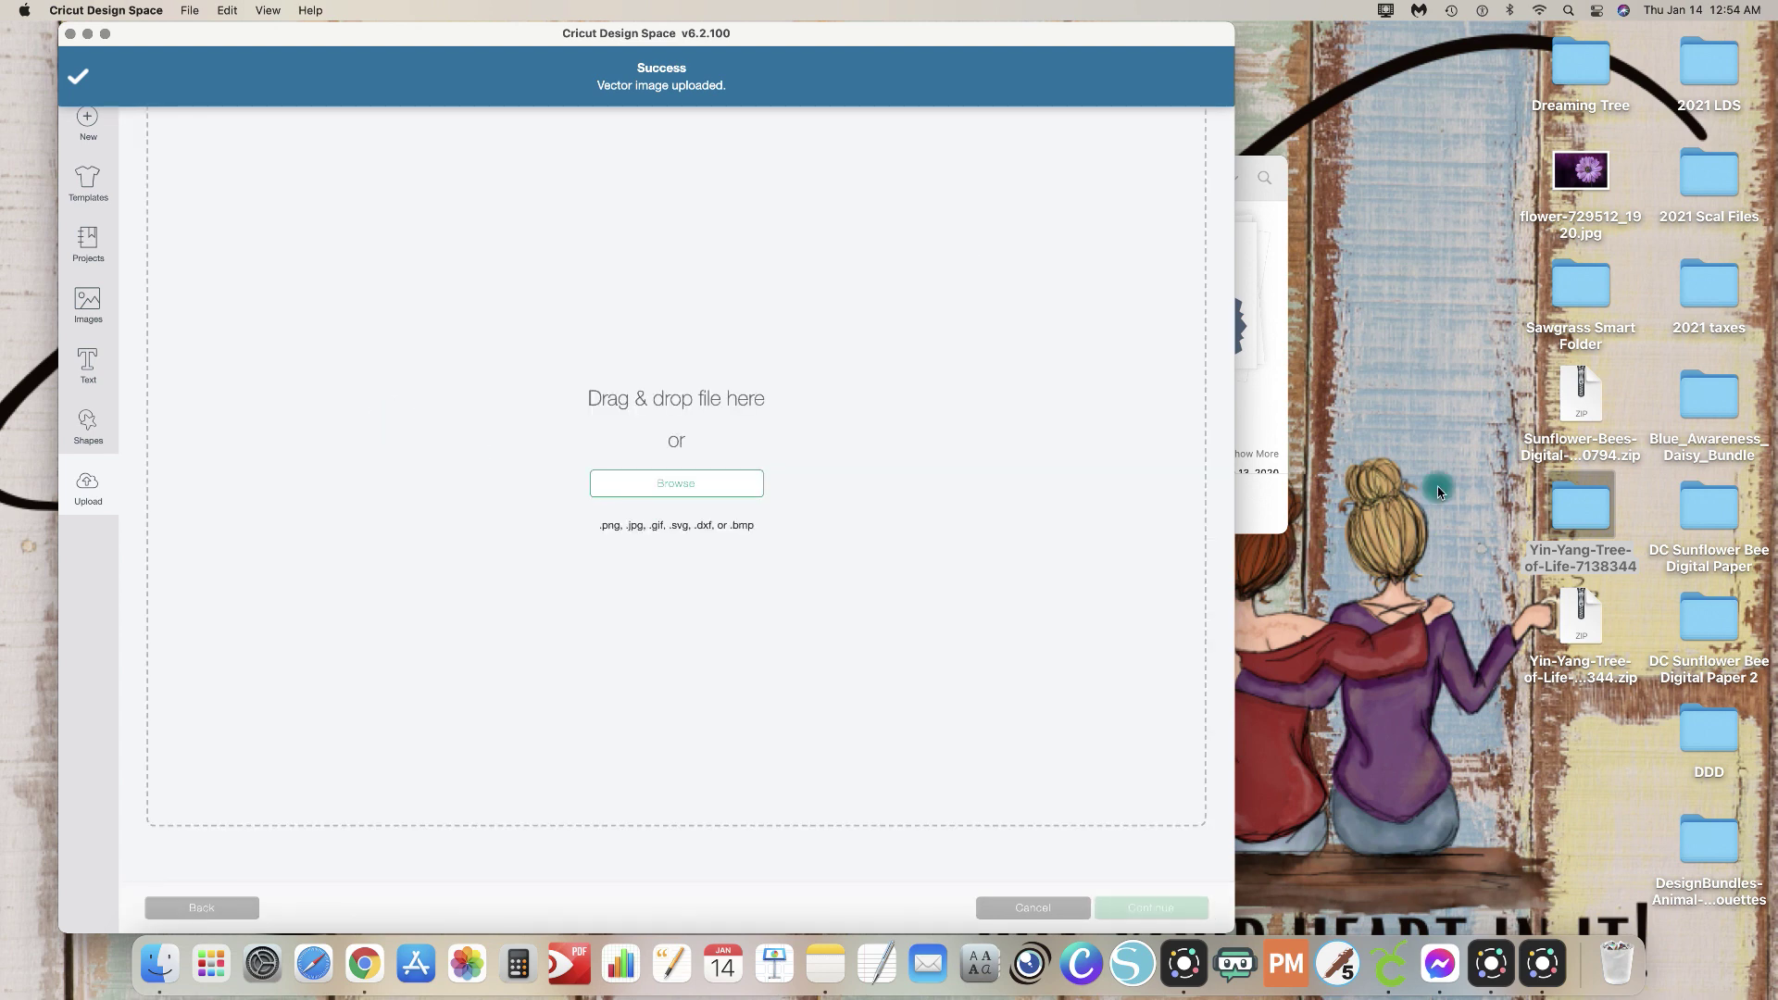
pyautogui.click(1282, 425)
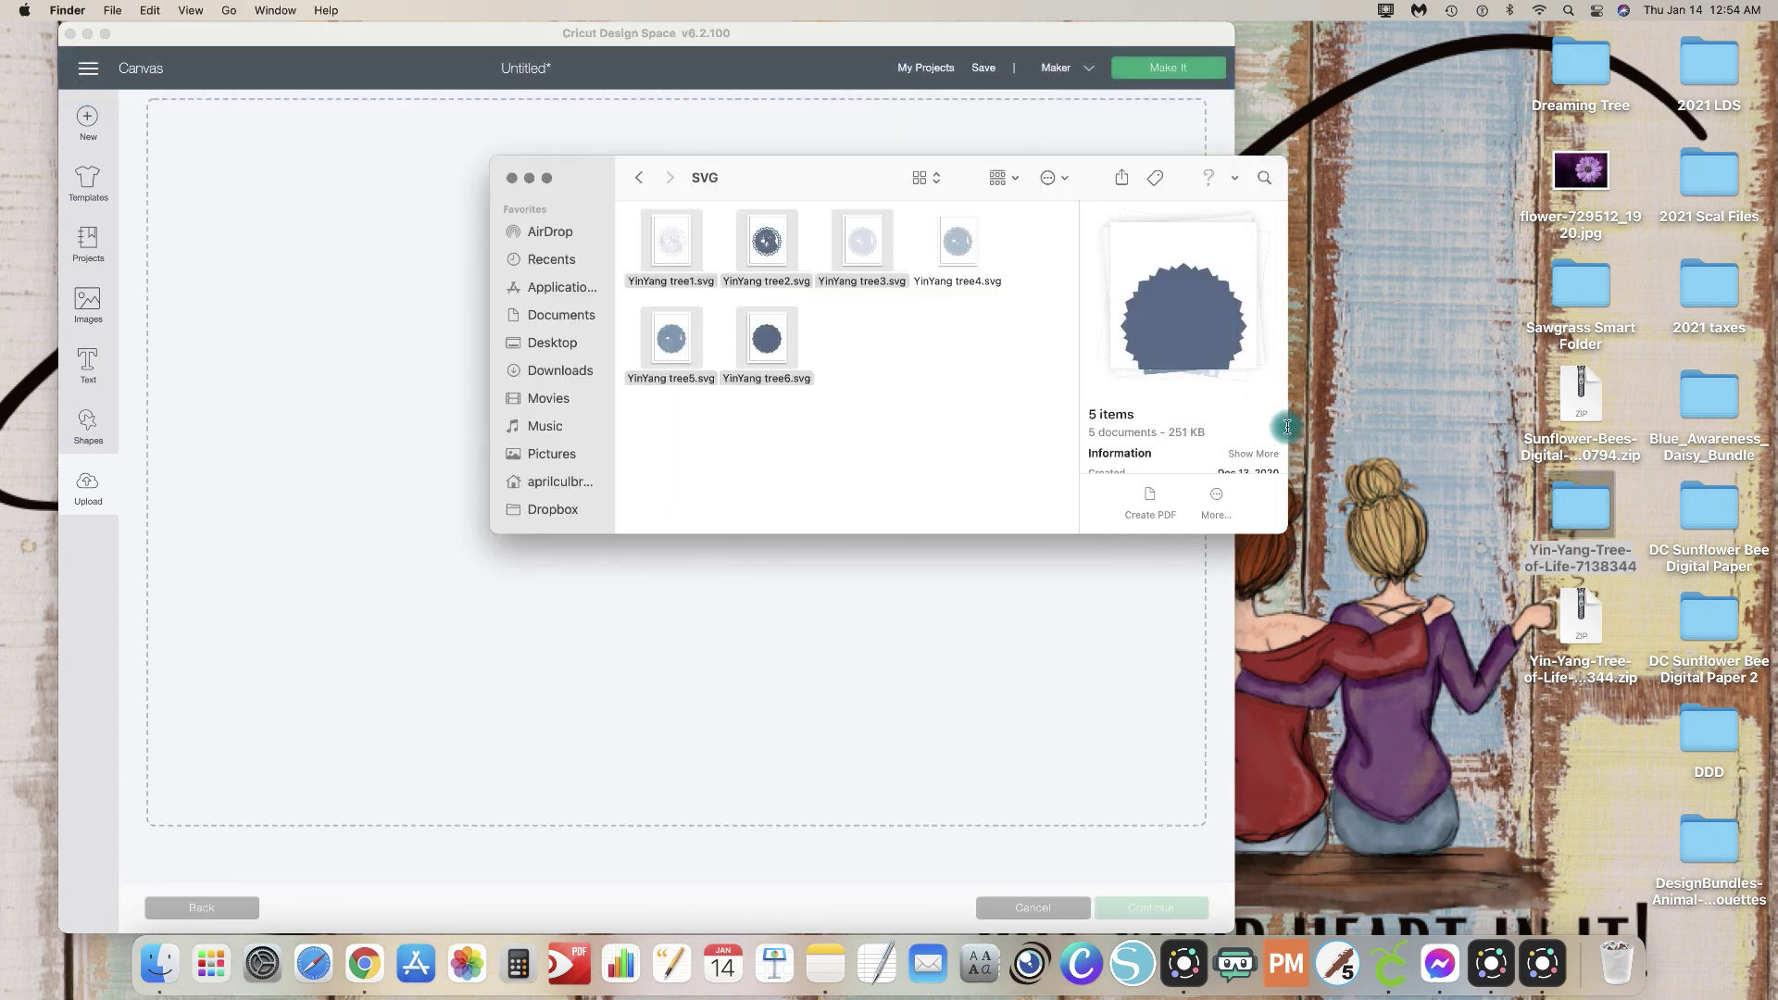
pyautogui.moveTo(543, 171); pyautogui.dragTo(1139, 176)
pyautogui.click(1436, 389)
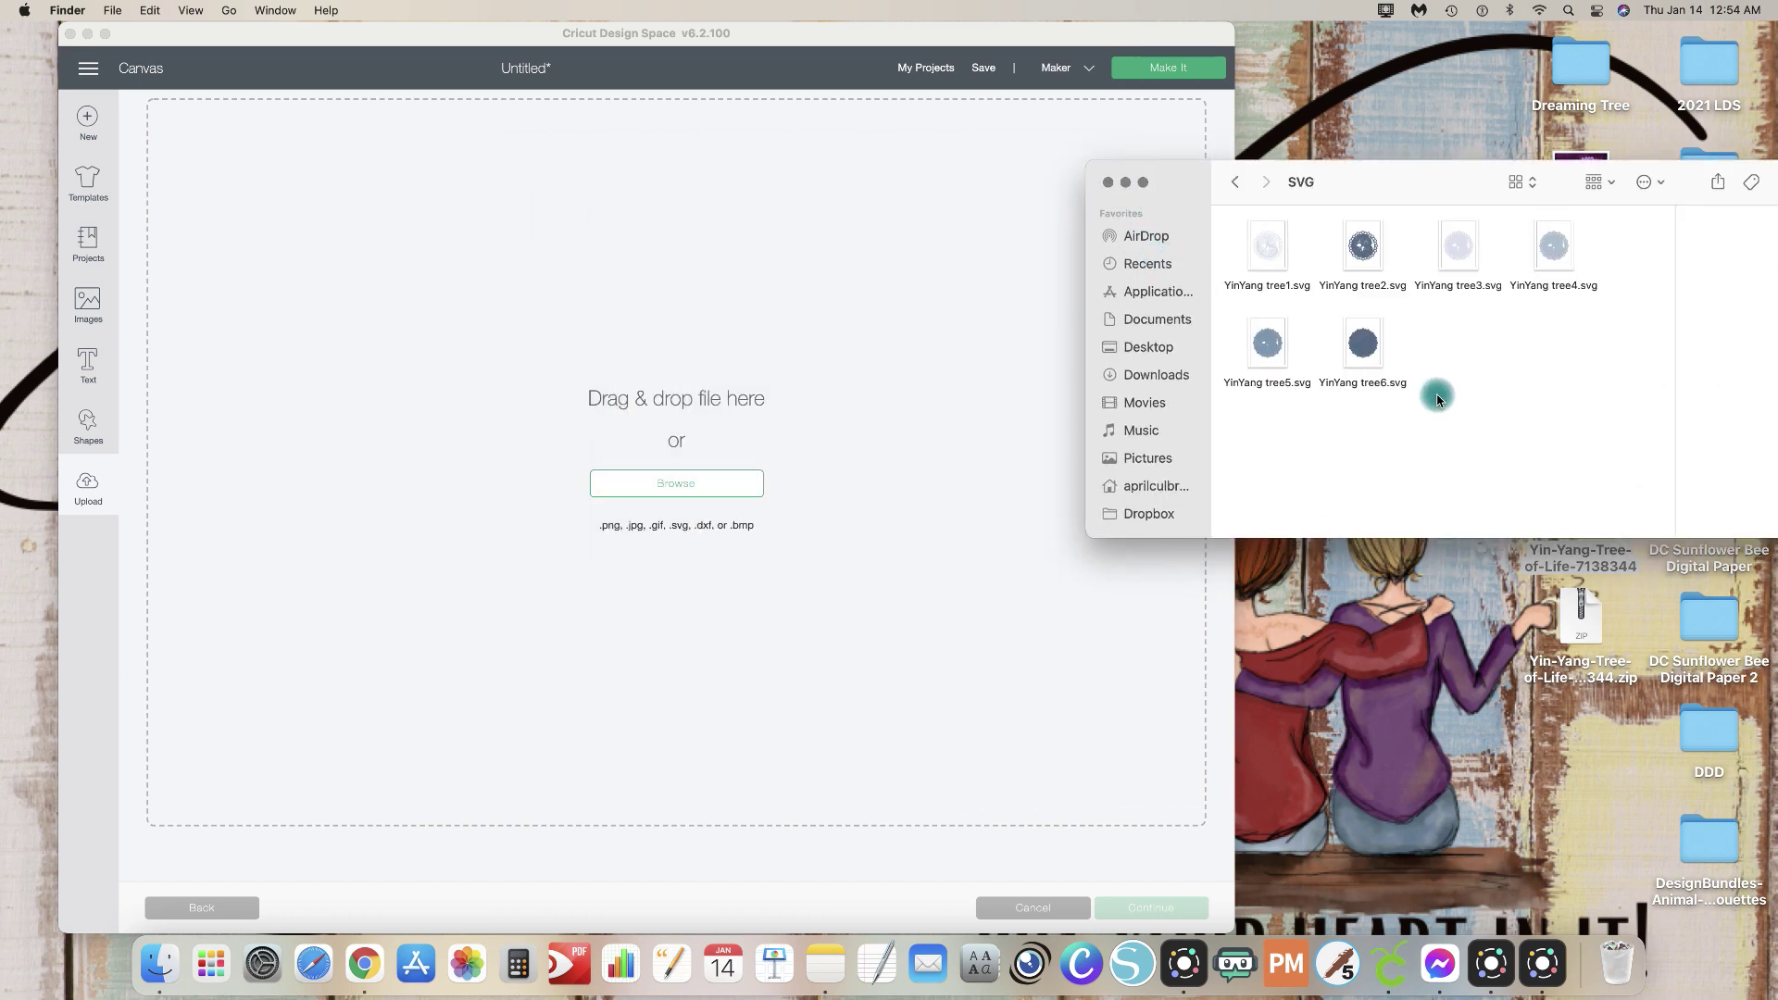
pyautogui.moveTo(1357, 282); pyautogui.dragTo(861, 366)
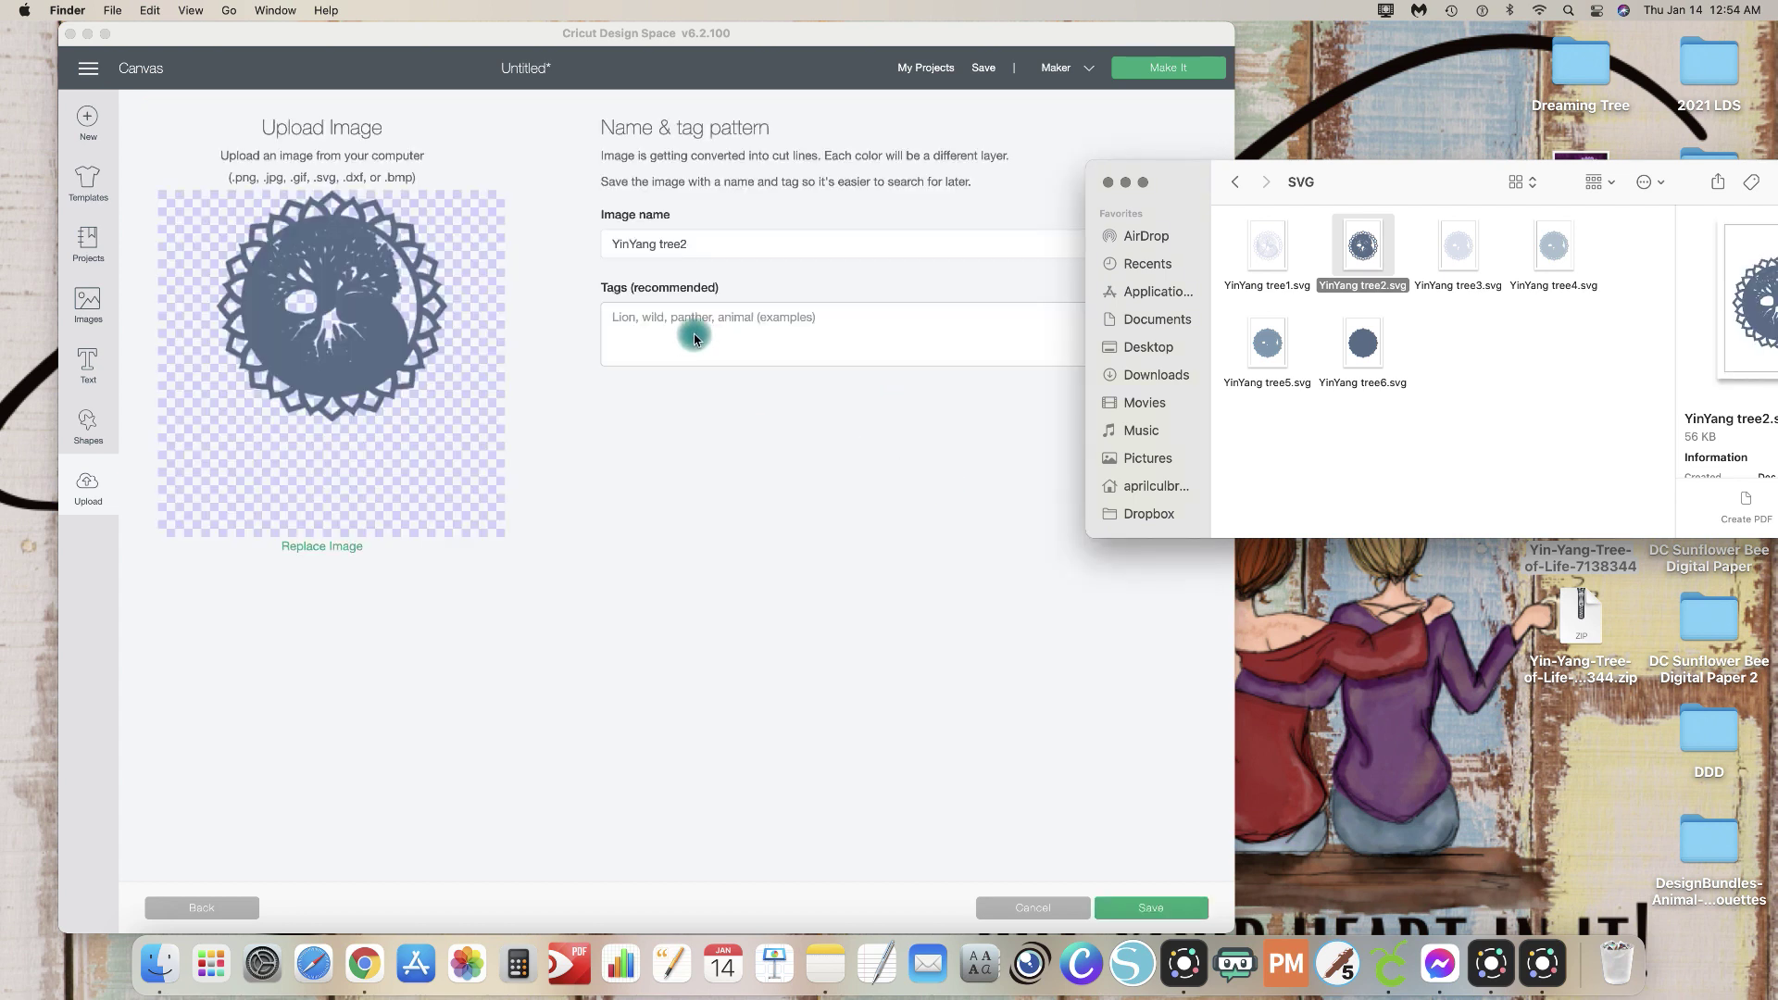
# Step: Tag the YinYang tree2 image with the copied text "CF, 3d, Tree"
pyautogui.click(692, 337)
pyautogui.click(685, 330)
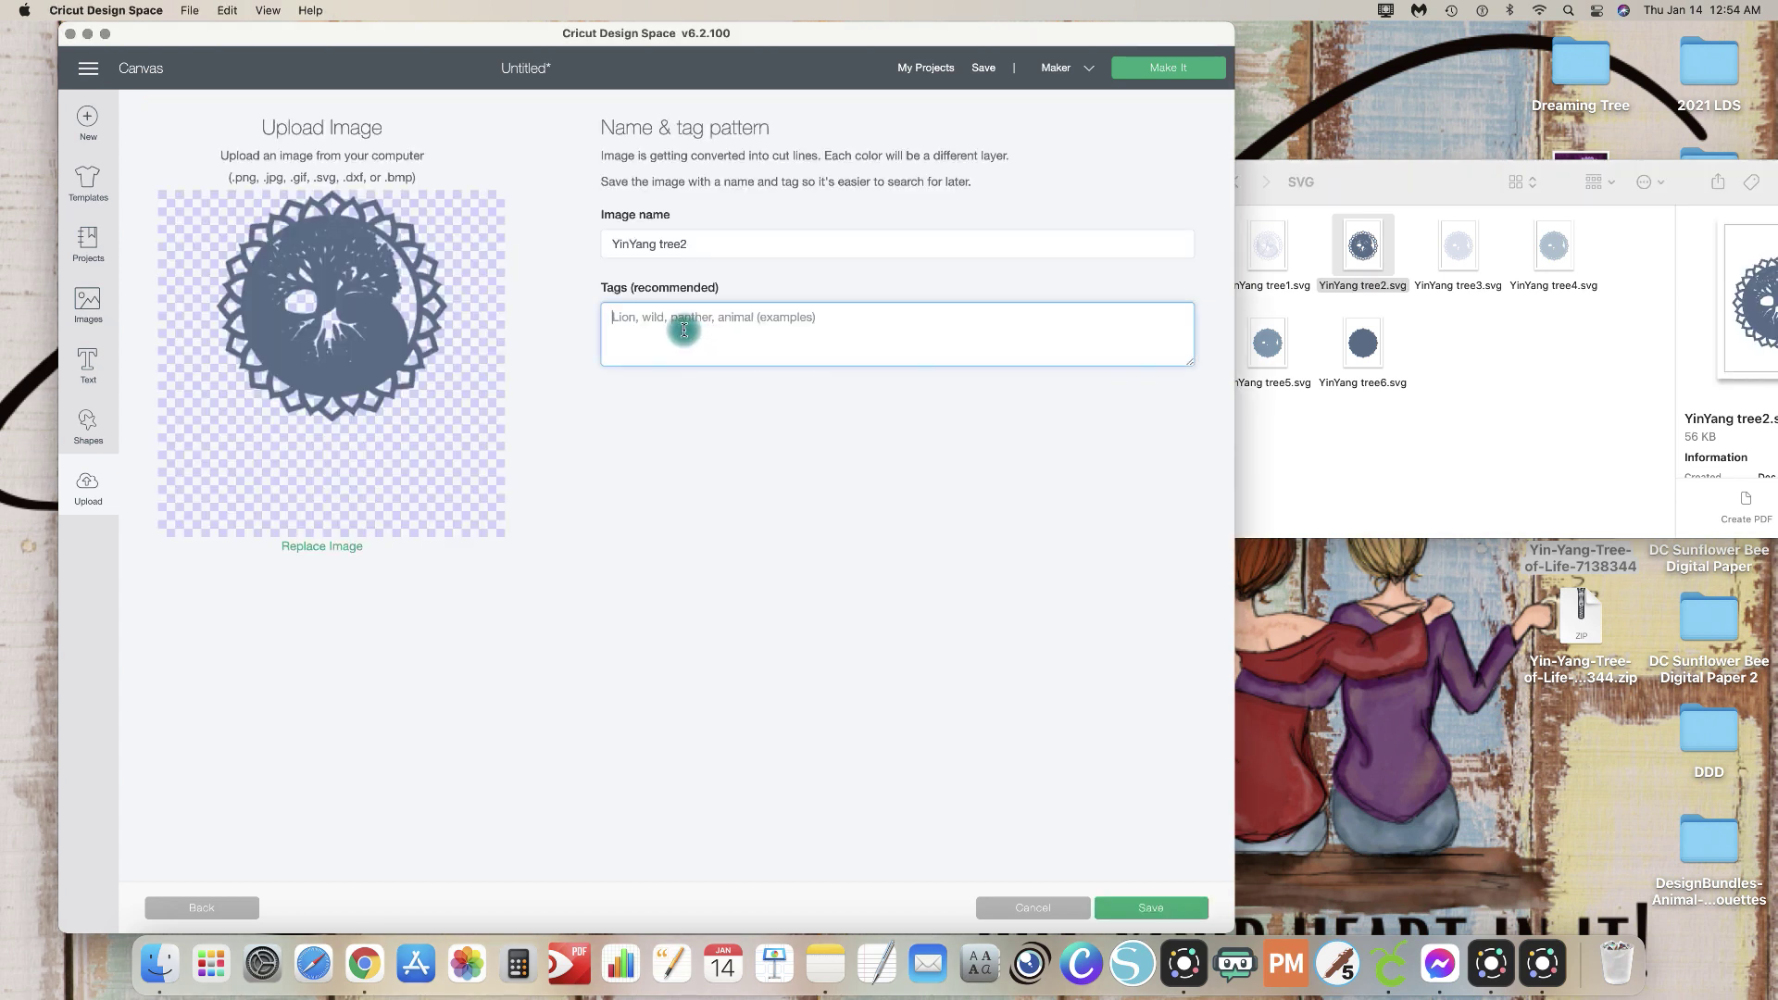
pyautogui.write('CF, 3d, Tree')
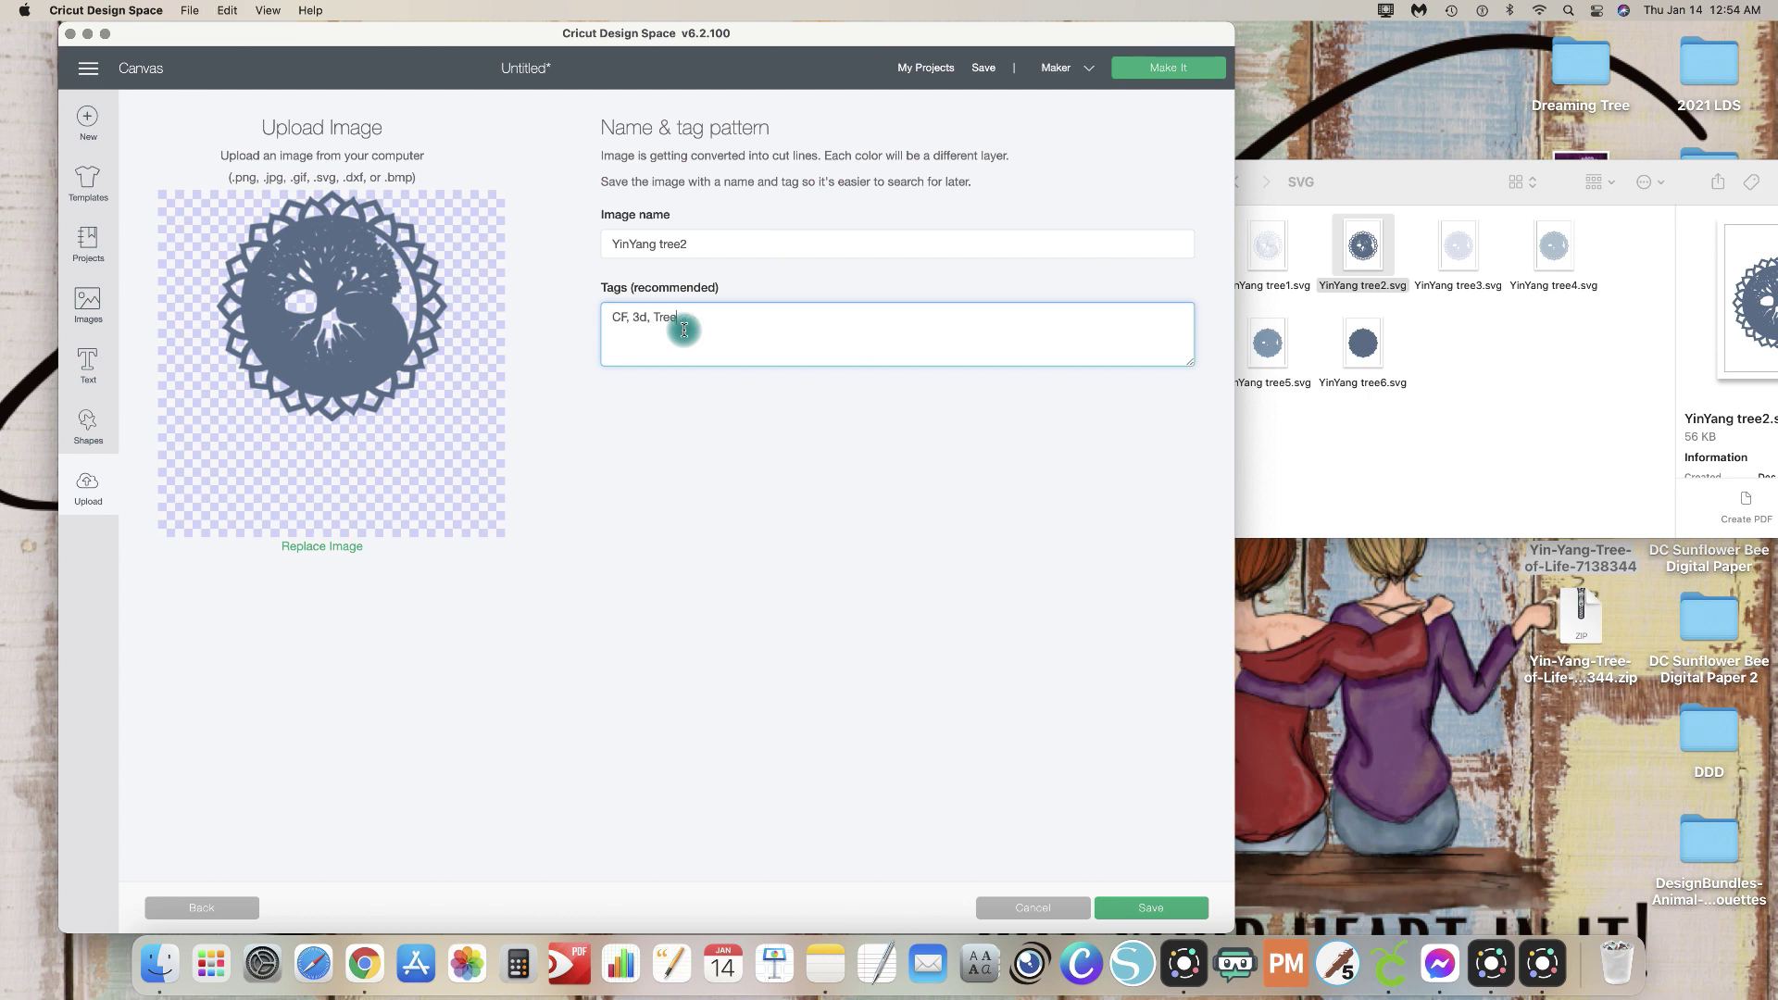
# Step: Save the YinYang tree2 upload, then upload YinYang tree3.svg with the copied tags "CF, 3d, Tree"
pyautogui.click(1168, 911)
pyautogui.click(1158, 915)
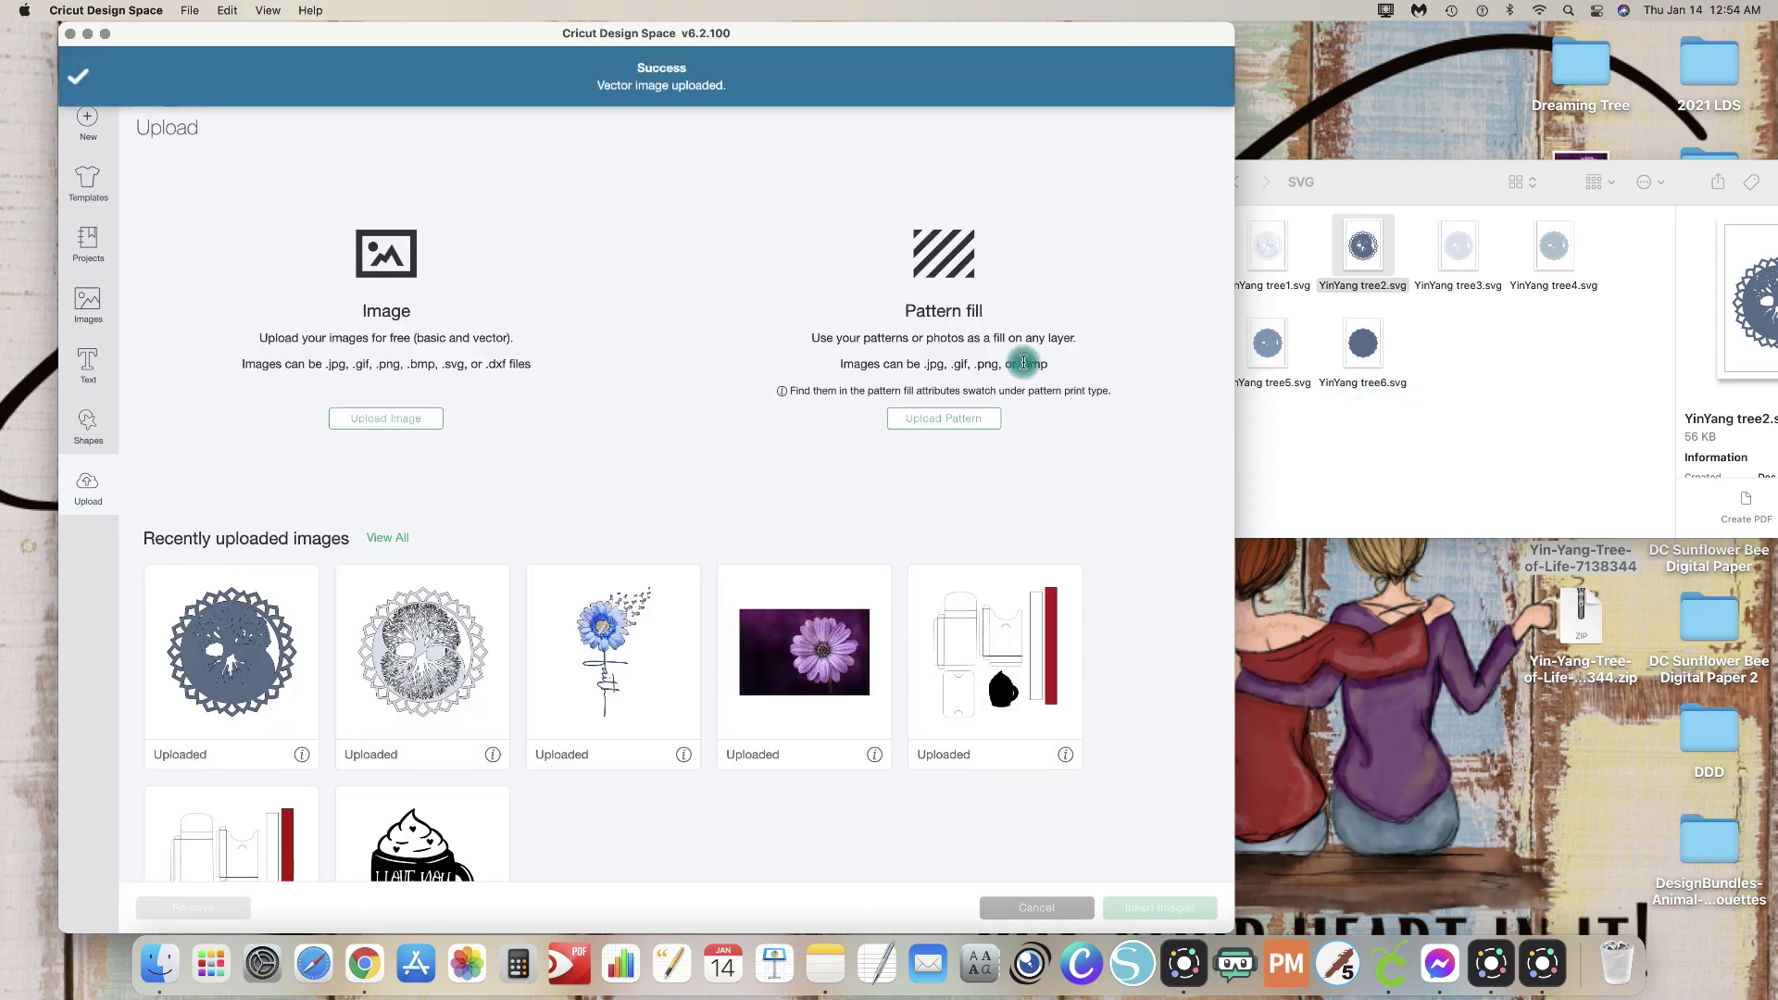
pyautogui.click(426, 418)
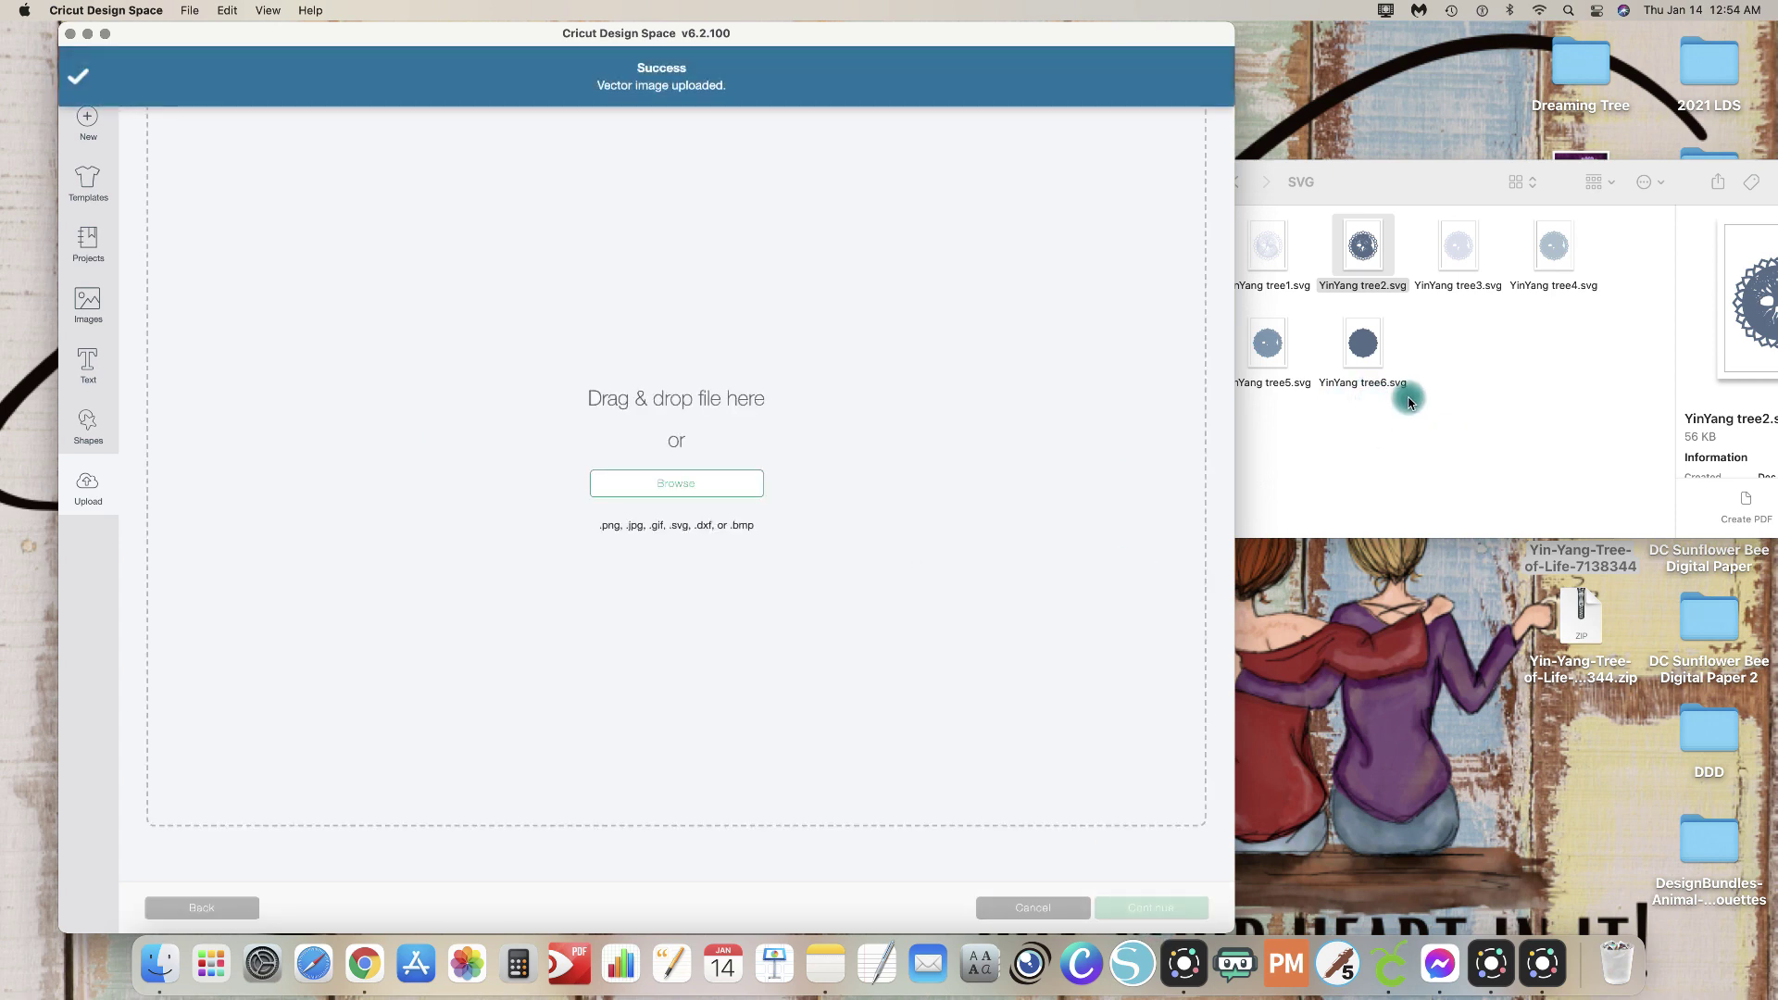
pyautogui.moveTo(1458, 248); pyautogui.dragTo(935, 348)
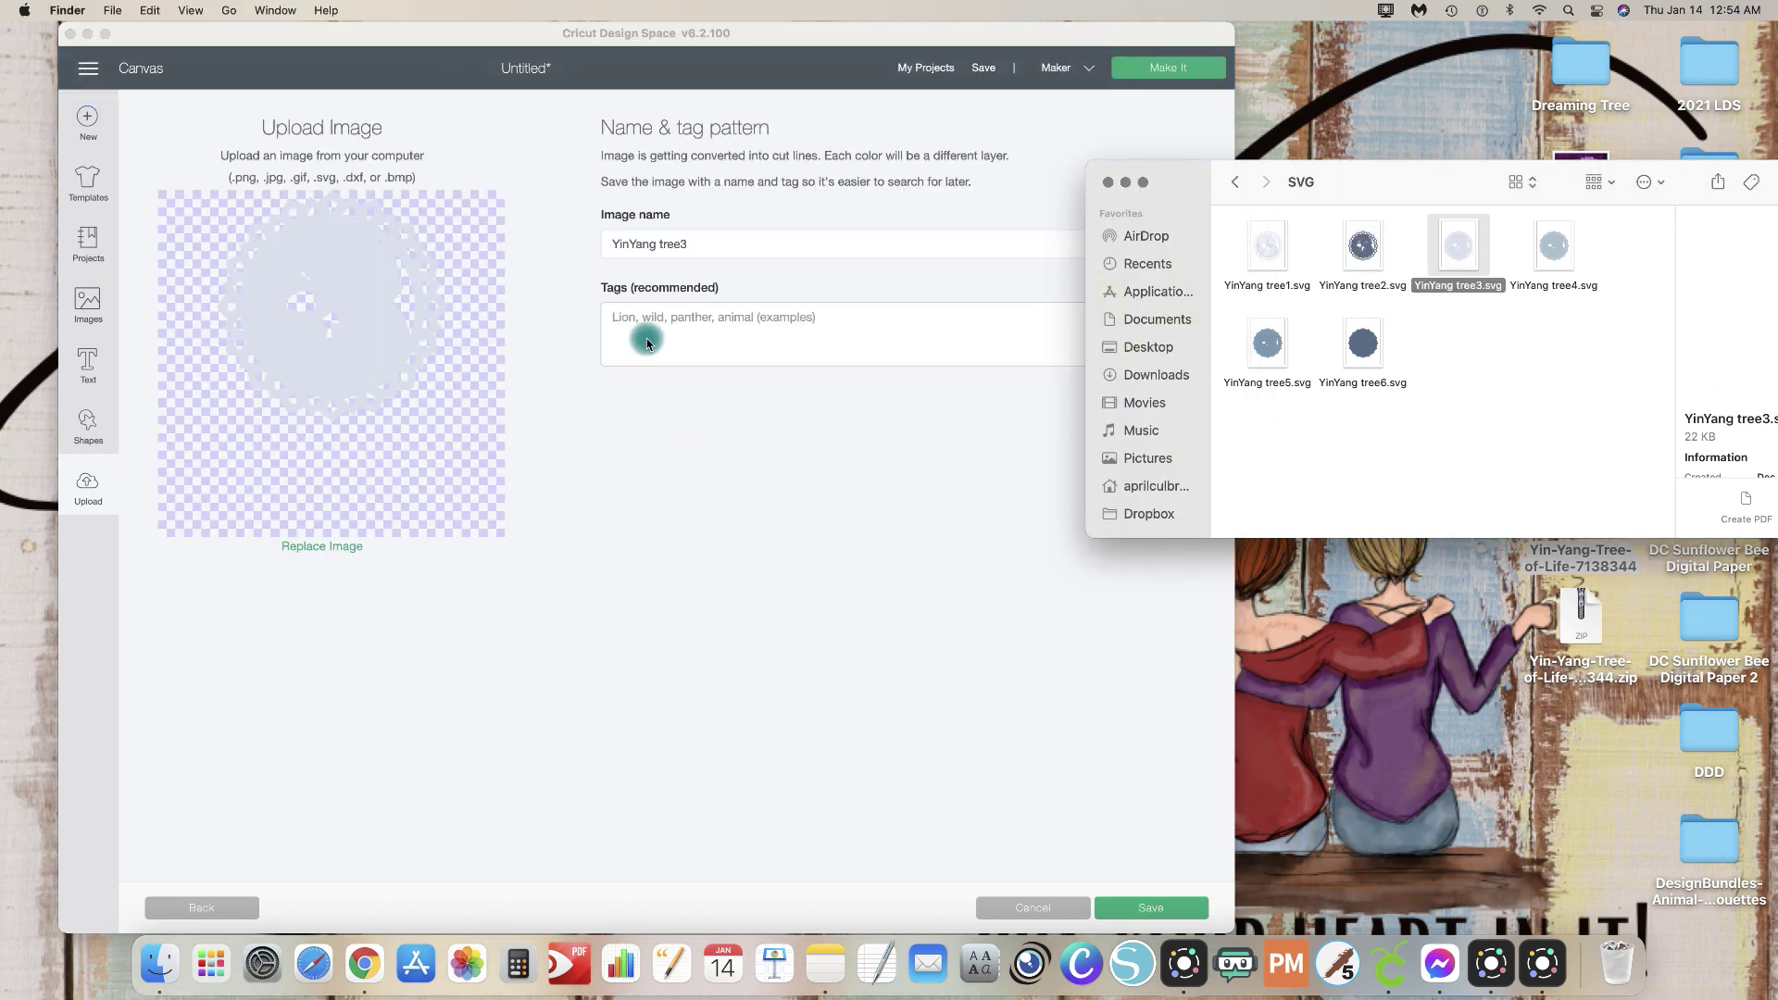
pyautogui.click(646, 343)
pyautogui.click(642, 334)
pyautogui.press('super+v')
pyautogui.click(1151, 914)
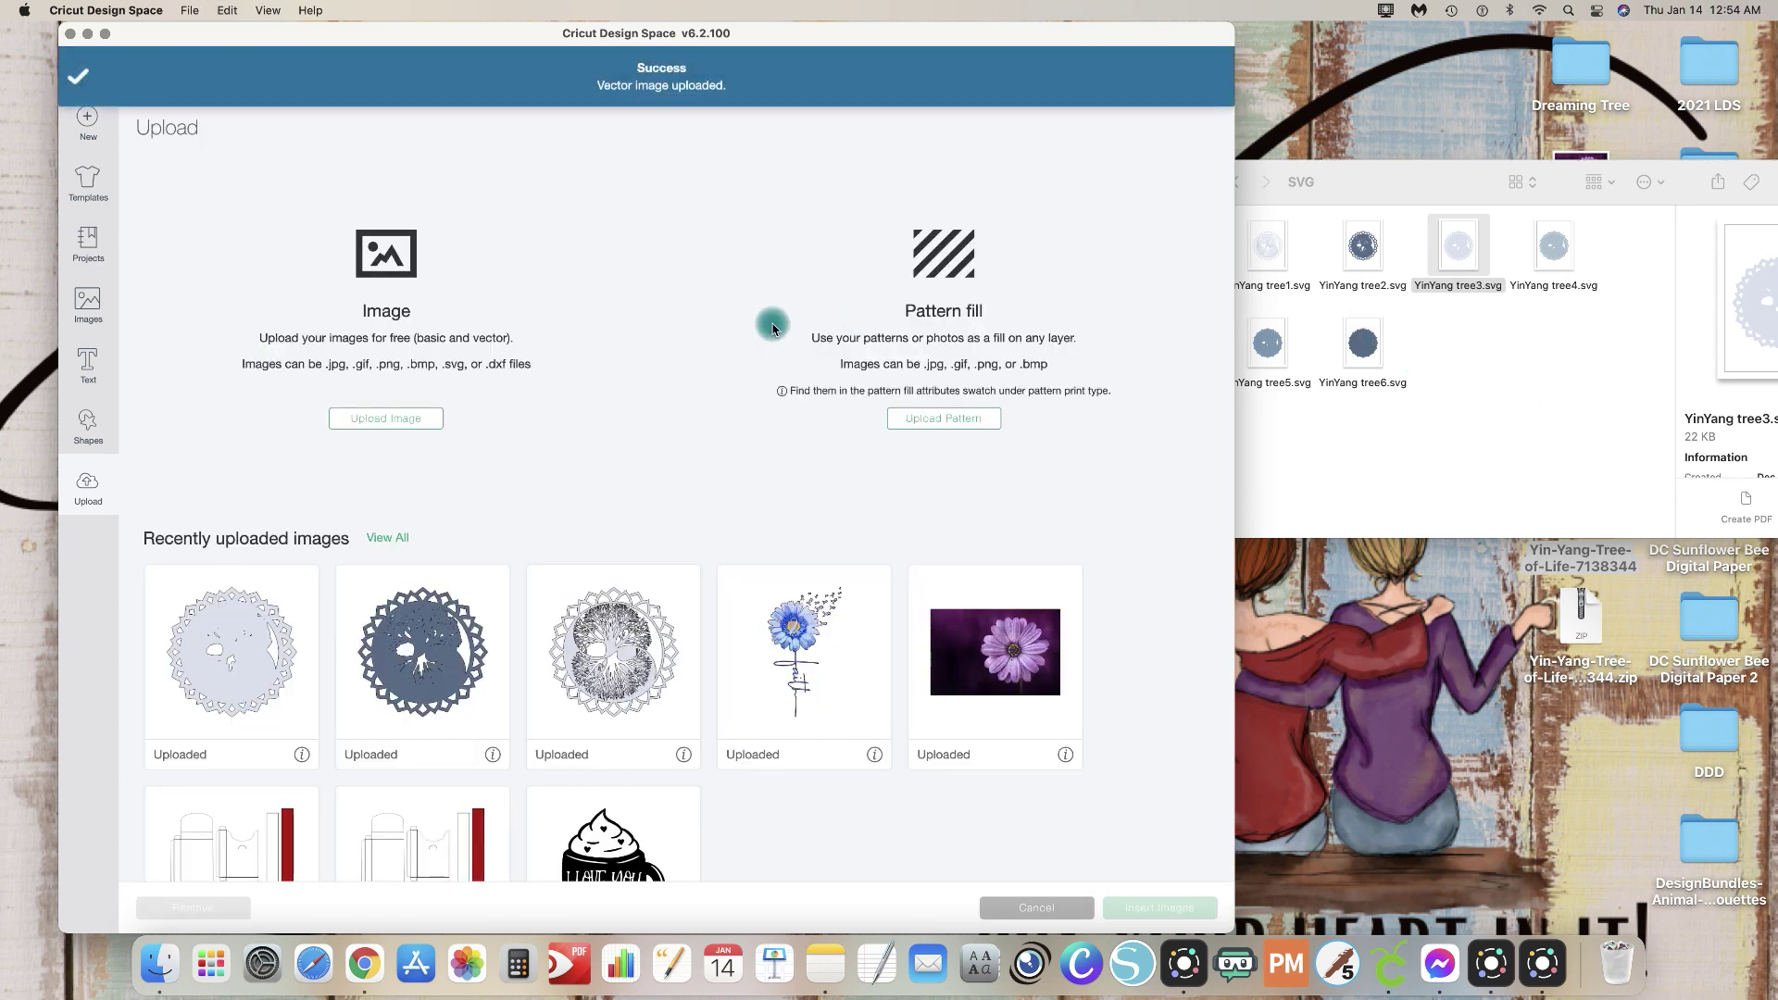
# Step: Upload YinYang tree4.svg from the Finder window with the tags "CF, 3d, Tree" and save it
pyautogui.click(434, 418)
pyautogui.moveTo(1560, 262); pyautogui.dragTo(704, 306)
pyautogui.click(707, 336)
pyautogui.press('super+v')
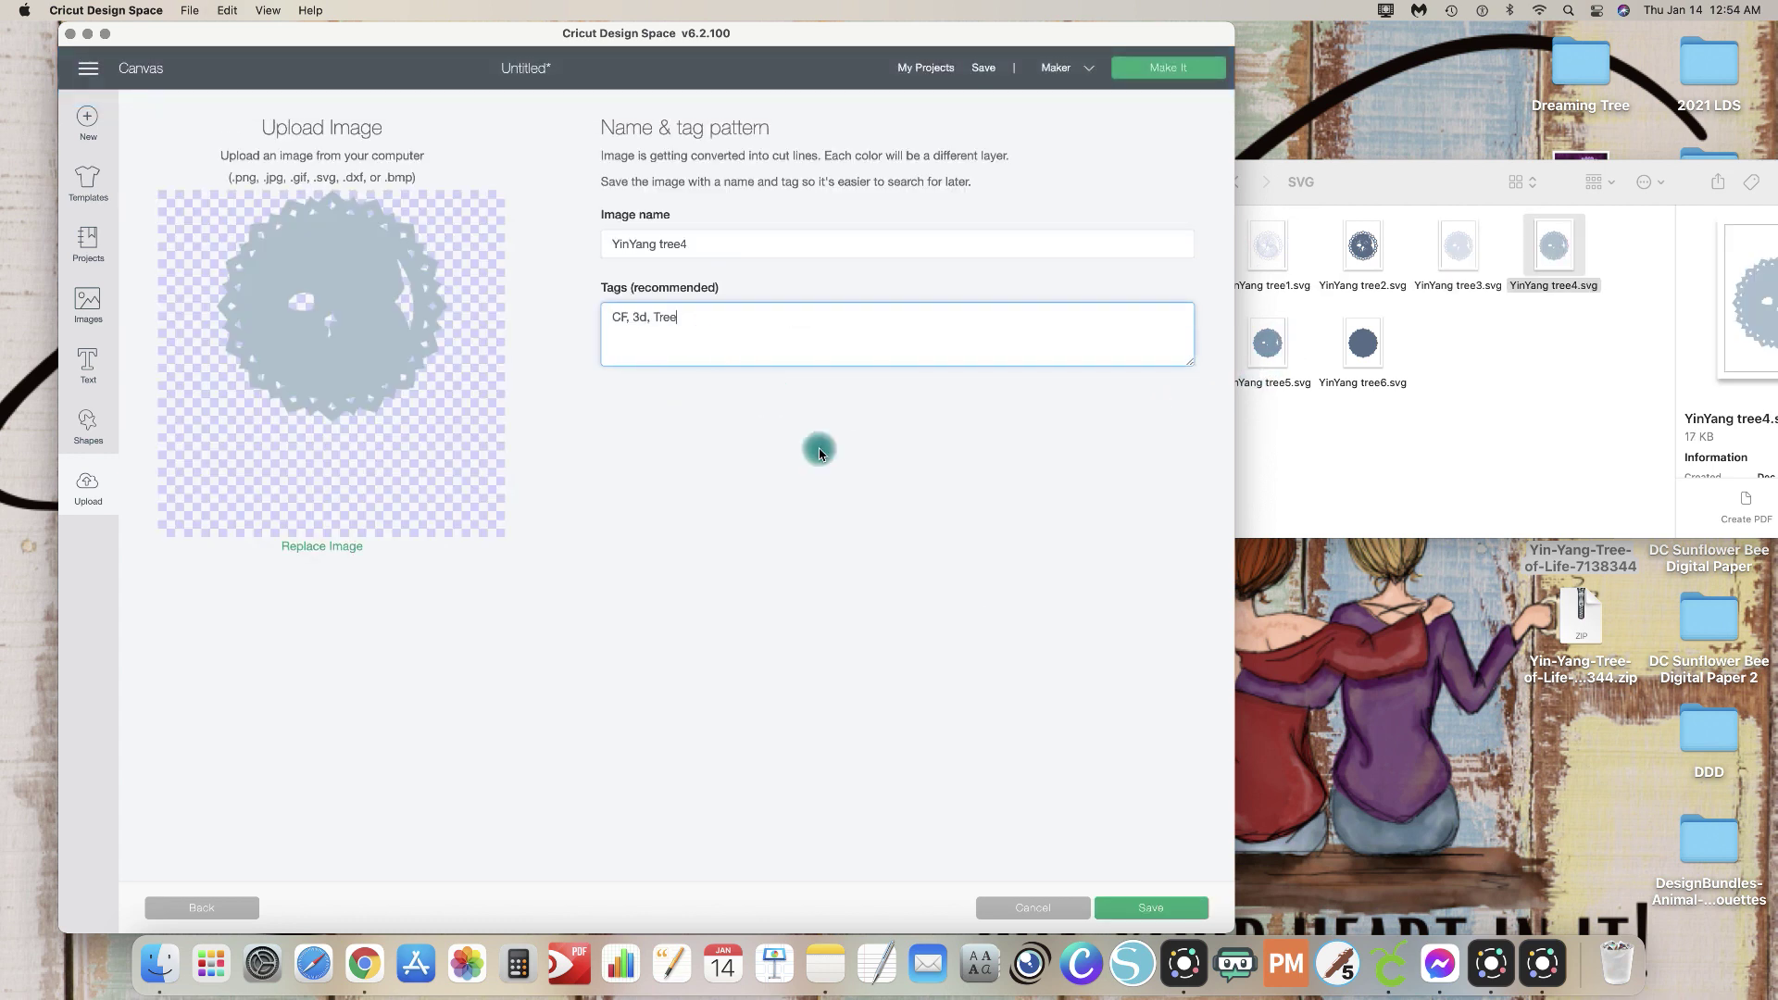
pyautogui.click(1162, 906)
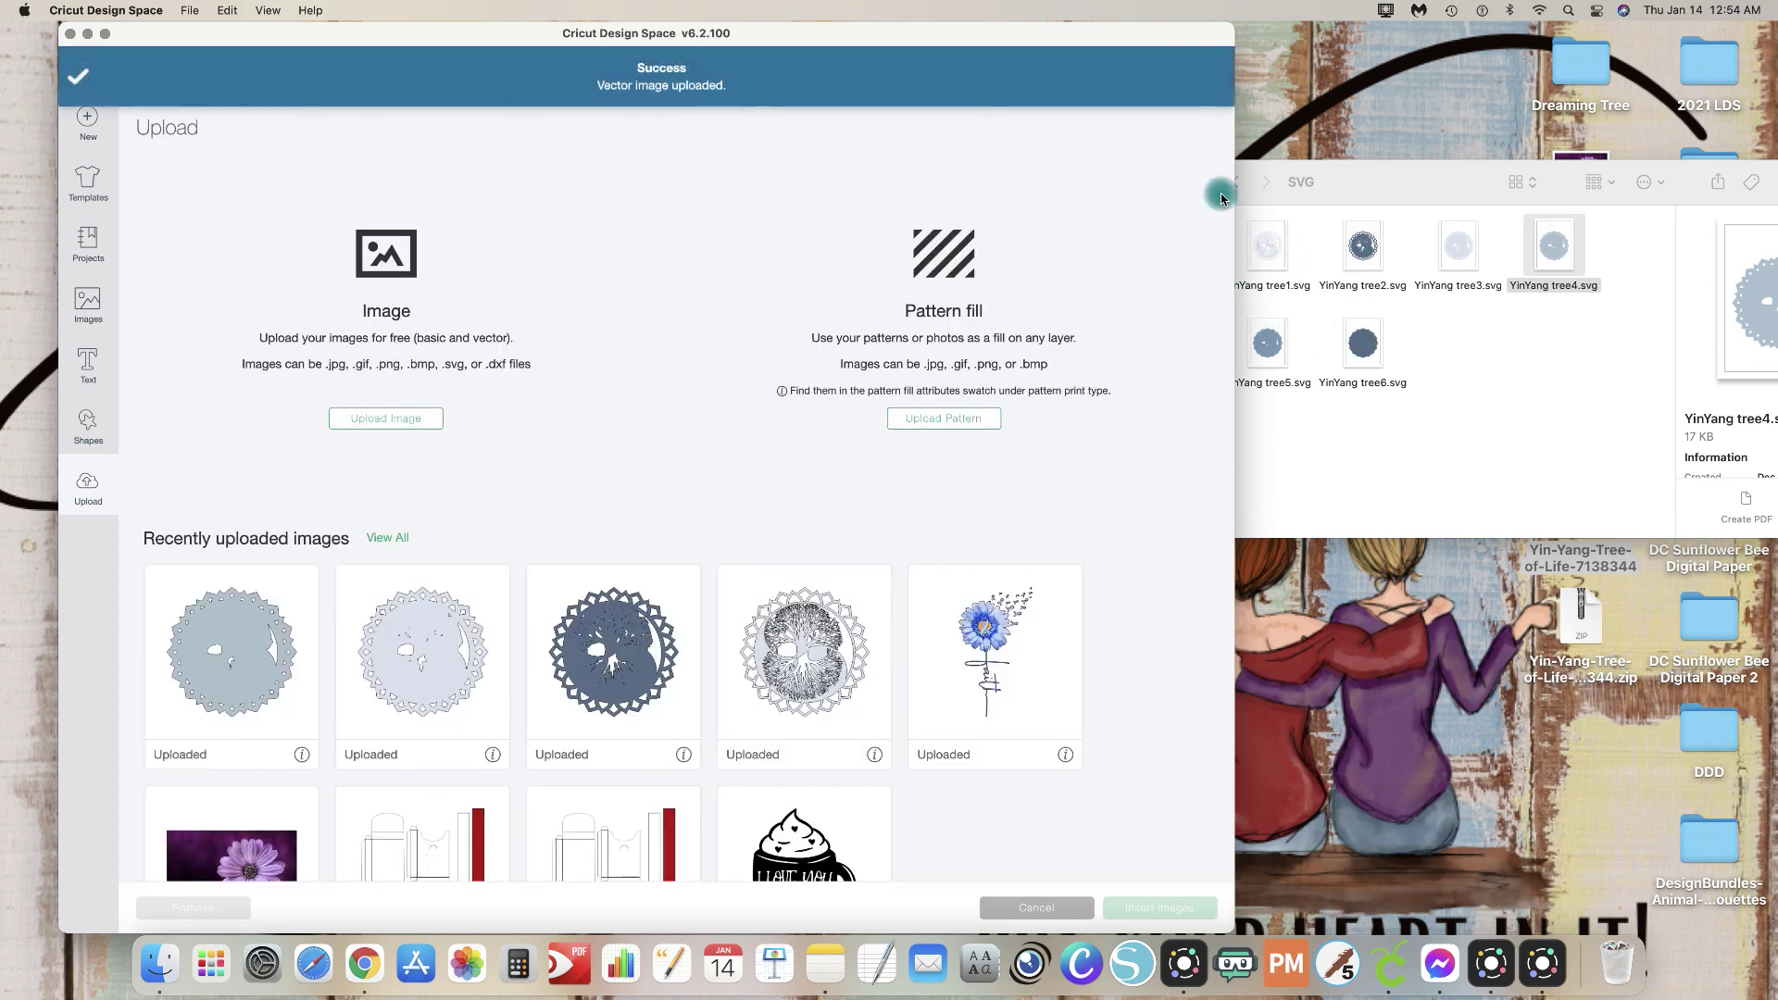
# Step: Upload YinYang tree5.svg as a new image with the tags "CF, 3d, Tree" and save it
pyautogui.click(1271, 341)
pyautogui.moveTo(1273, 339); pyautogui.dragTo(391, 426)
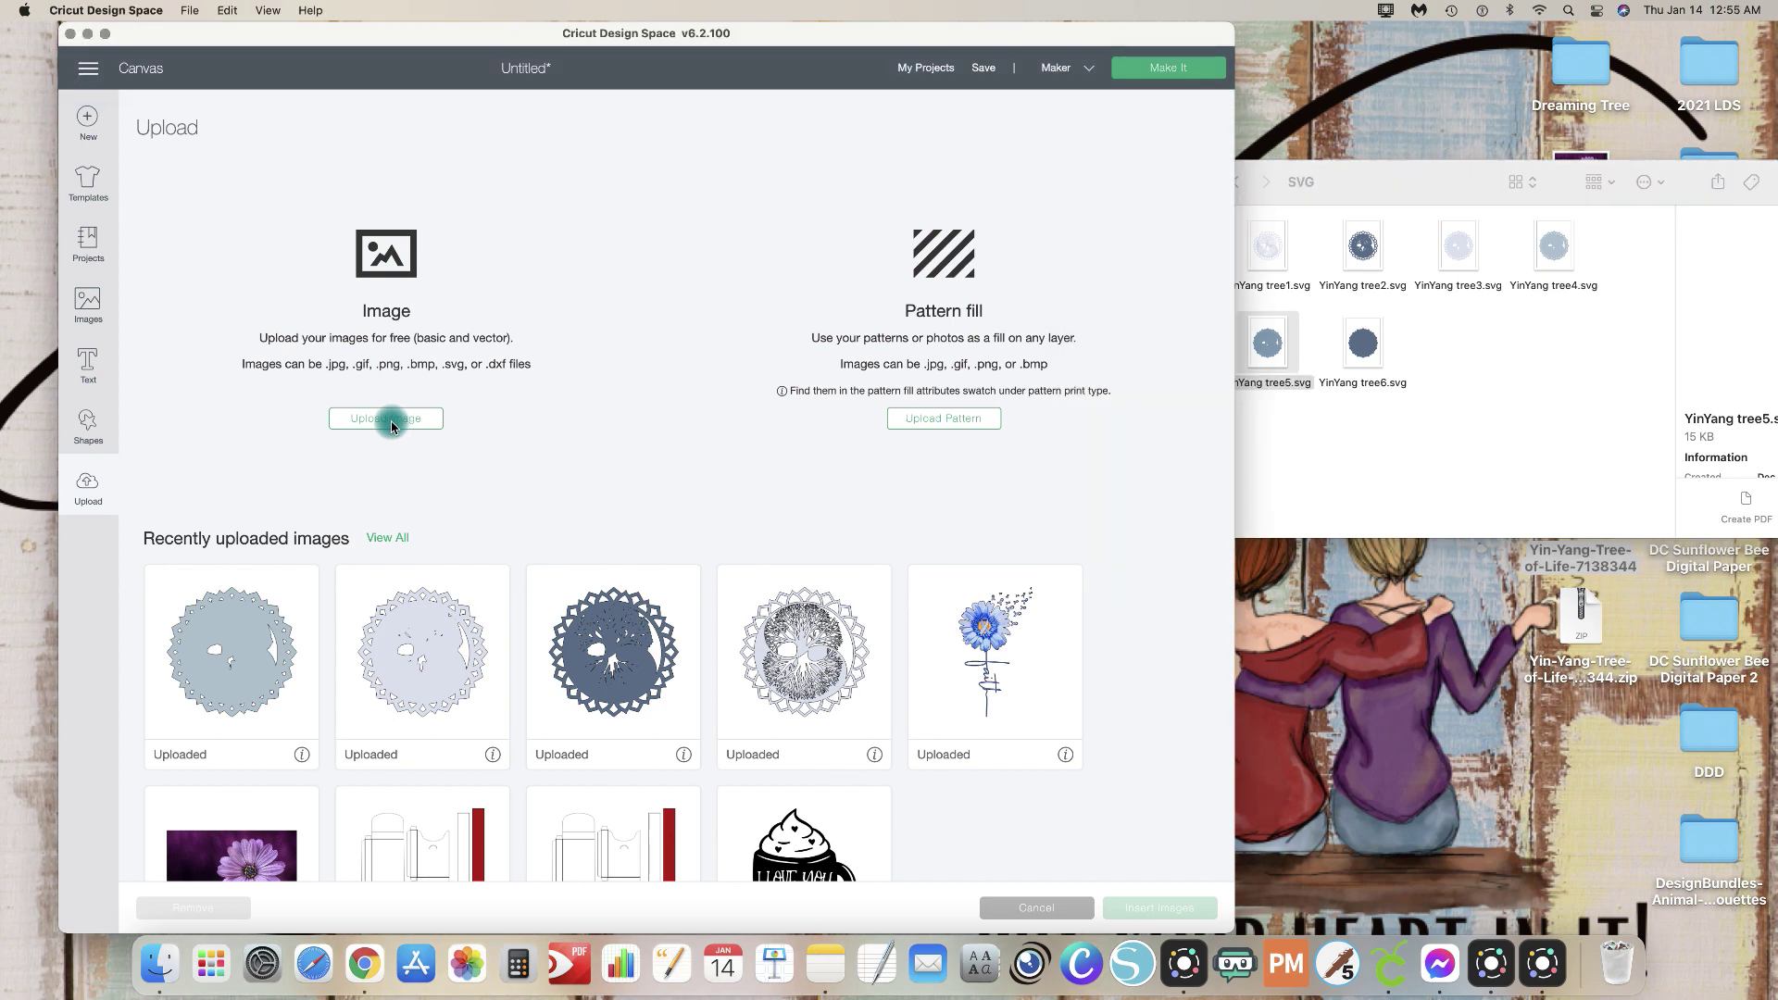
pyautogui.click(396, 427)
pyautogui.moveTo(1267, 343); pyautogui.dragTo(722, 398)
pyautogui.click(694, 346)
pyautogui.write('CF, 3d, Tree')
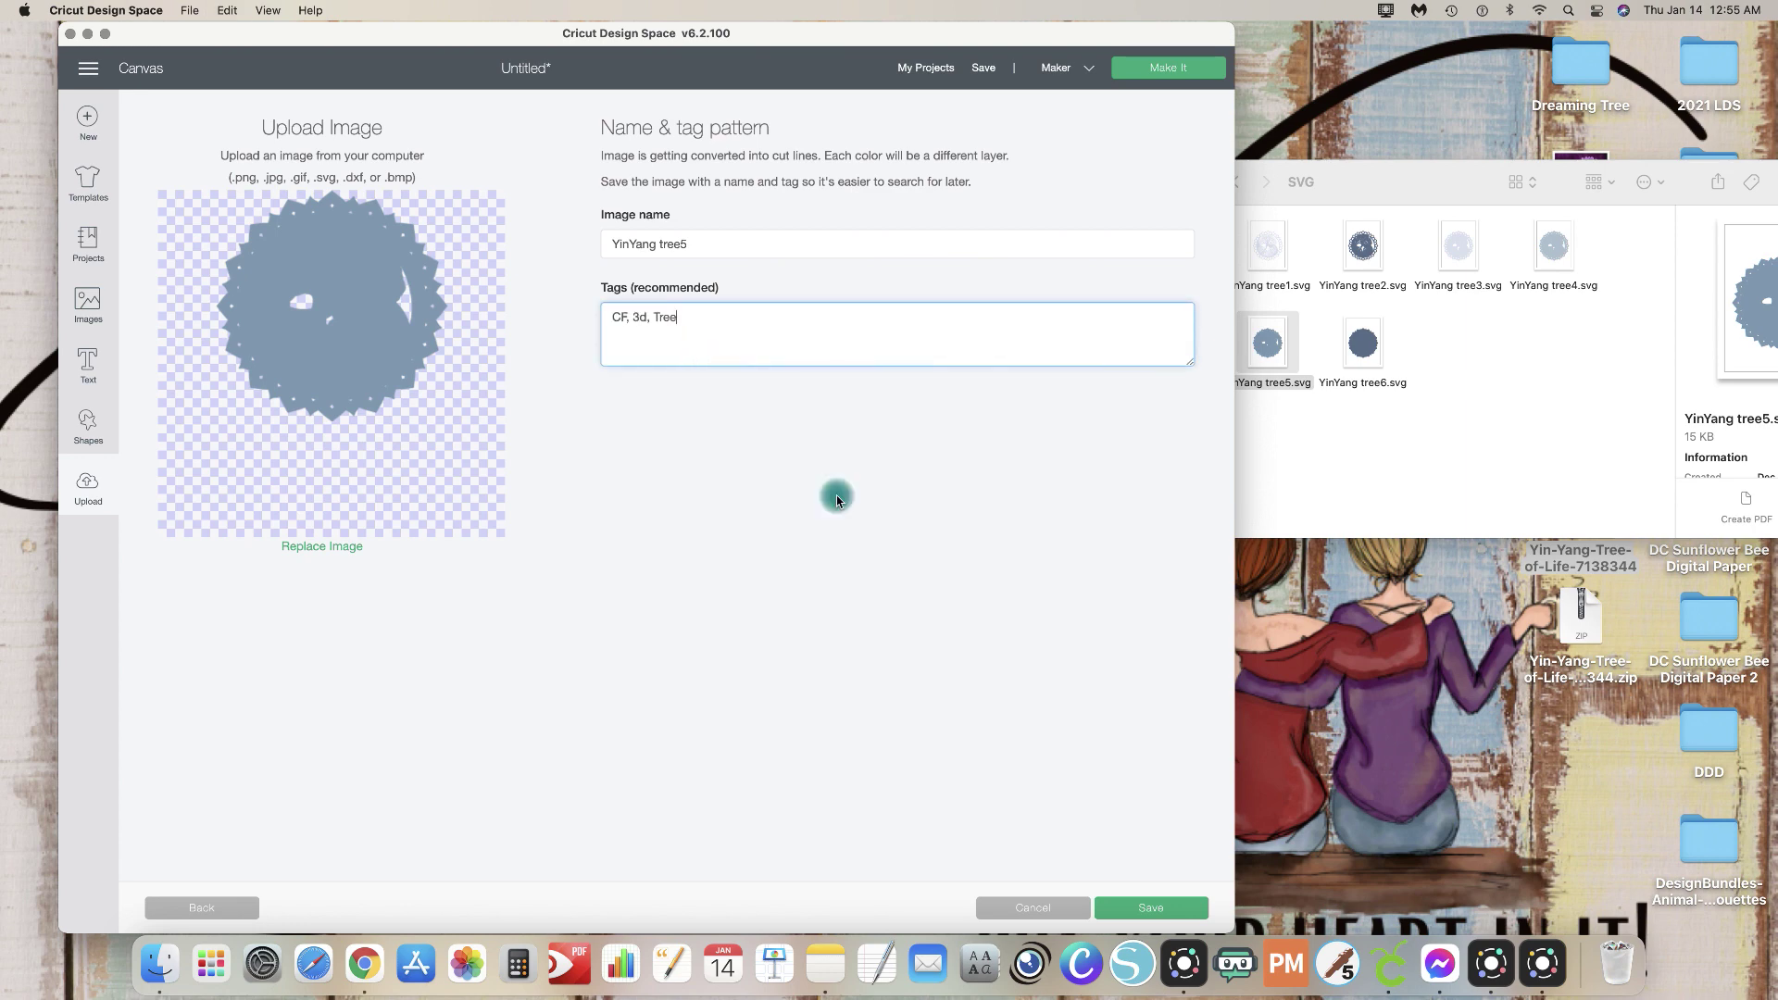
pyautogui.click(1137, 909)
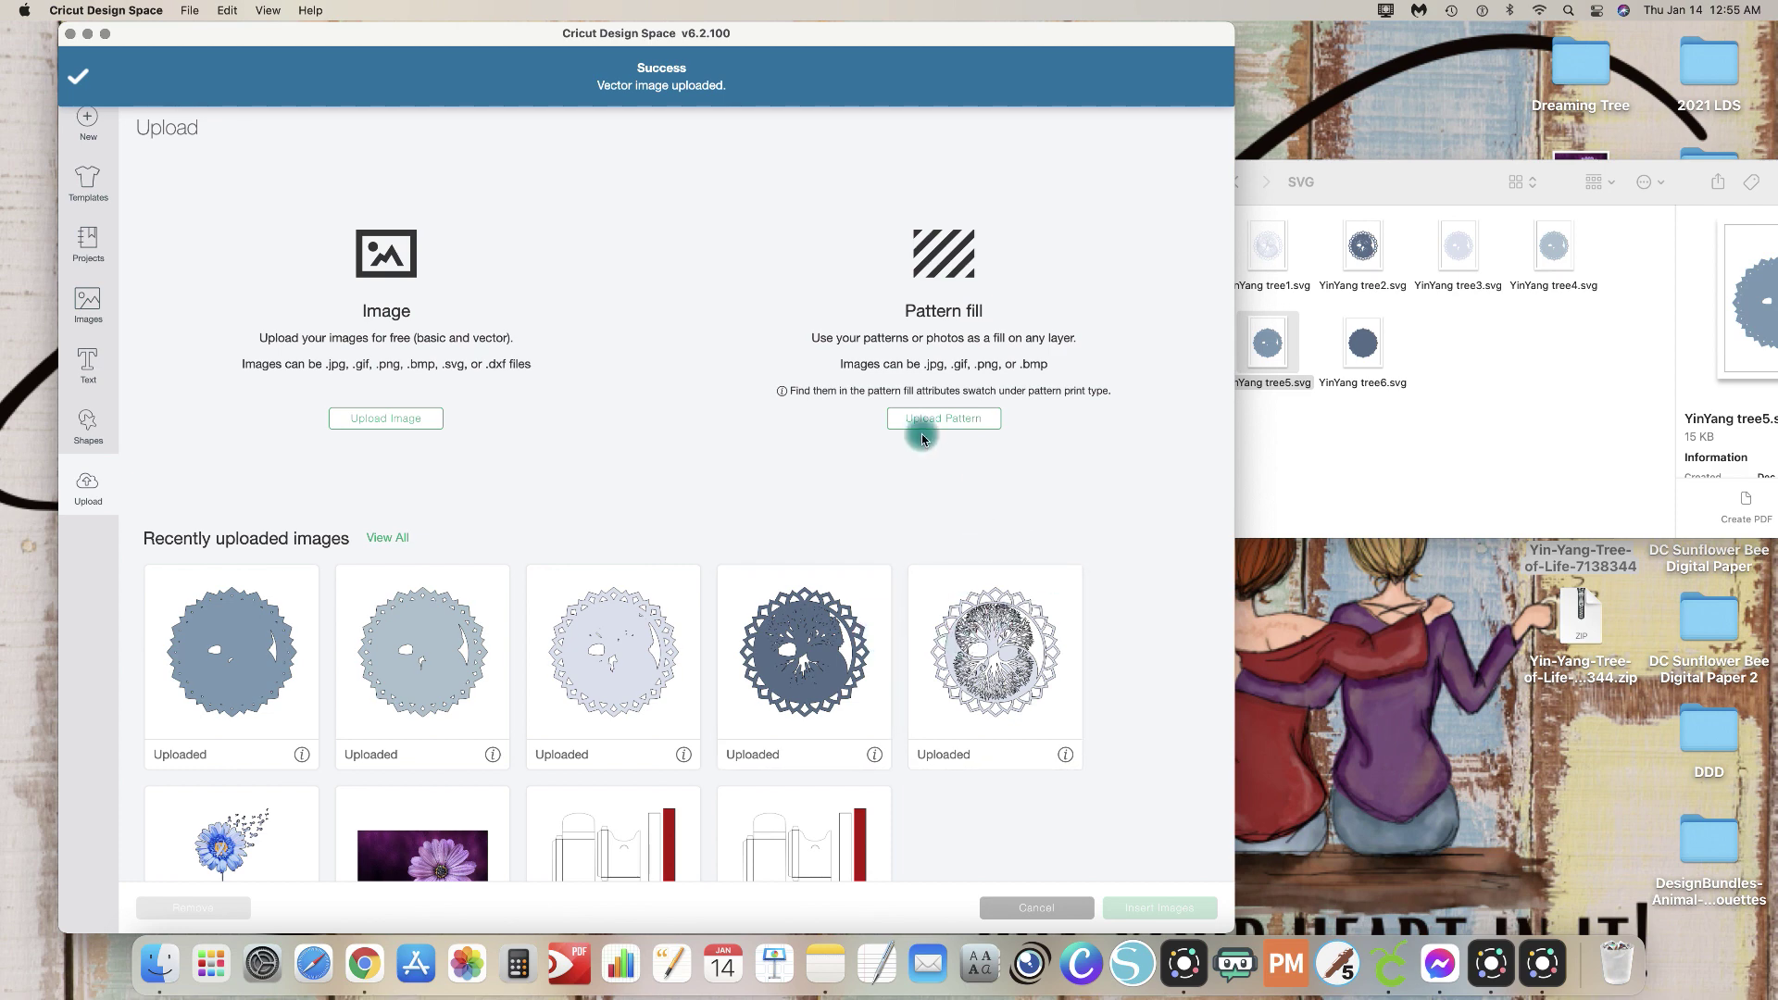
# Step: Upload YinYang tree6.svg as a new image with the tags "CF, 3d, Tree" and save it
pyautogui.click(362, 418)
pyautogui.moveTo(1357, 384); pyautogui.dragTo(793, 371)
pyautogui.click(670, 341)
pyautogui.press('super+v')
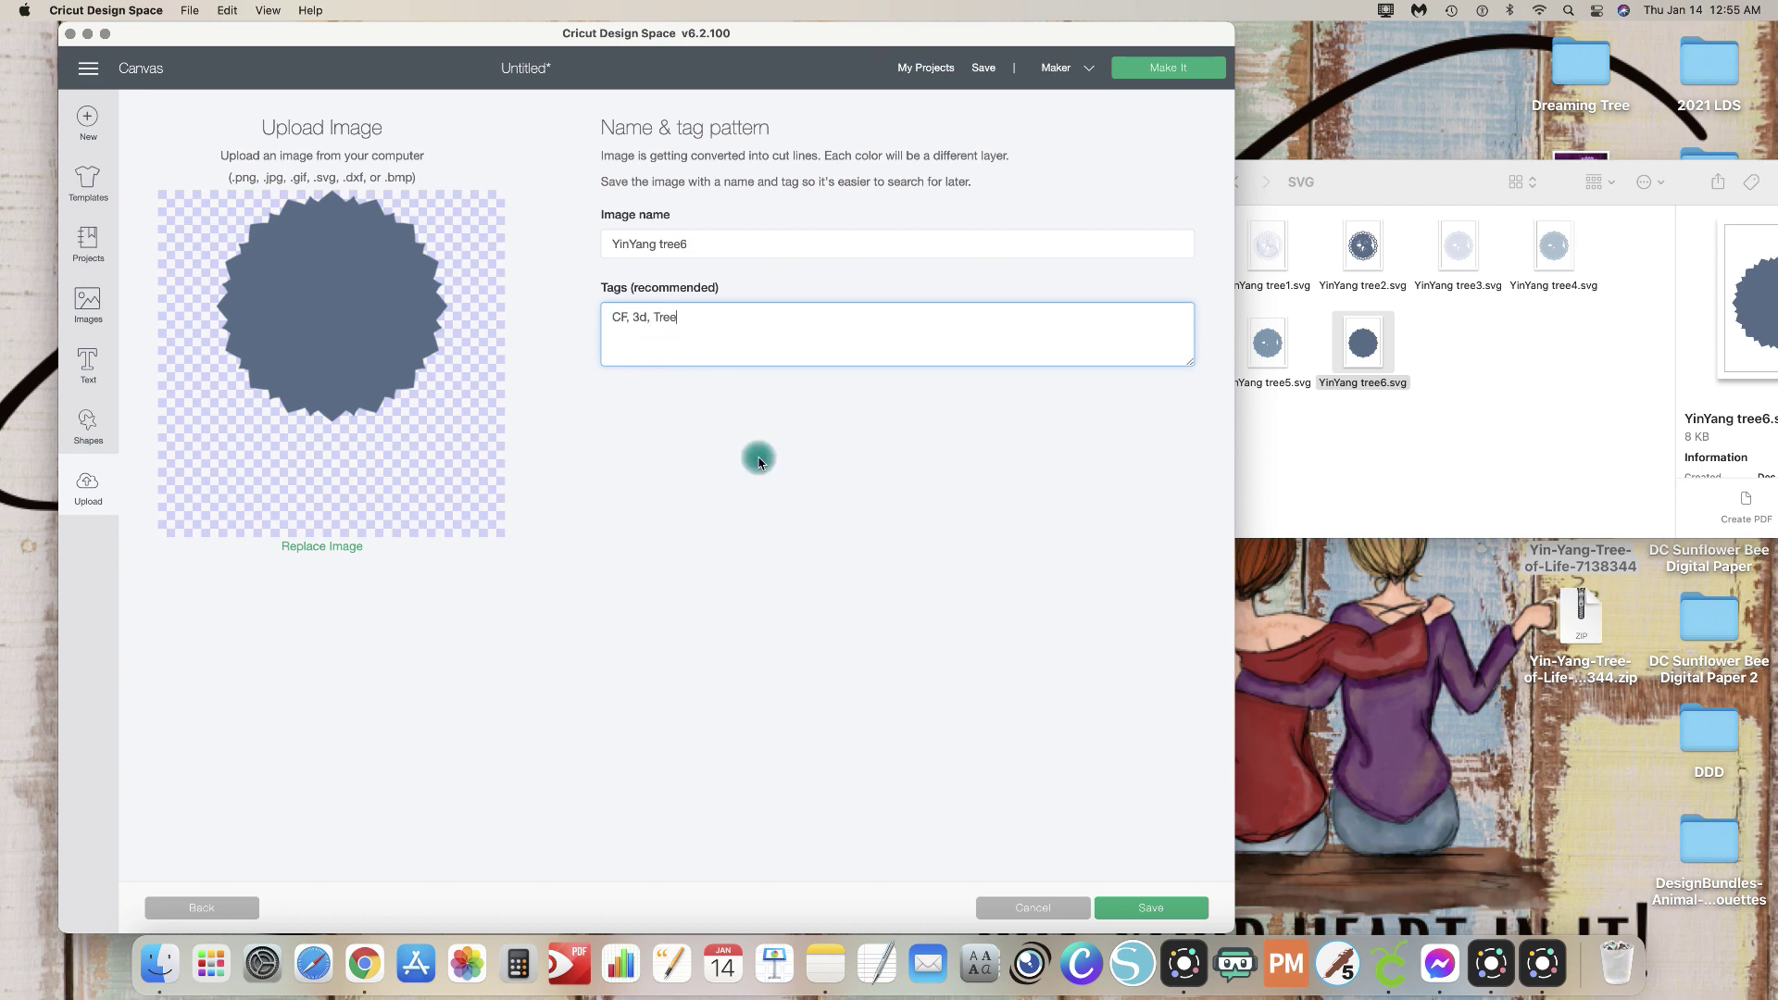
pyautogui.click(1185, 905)
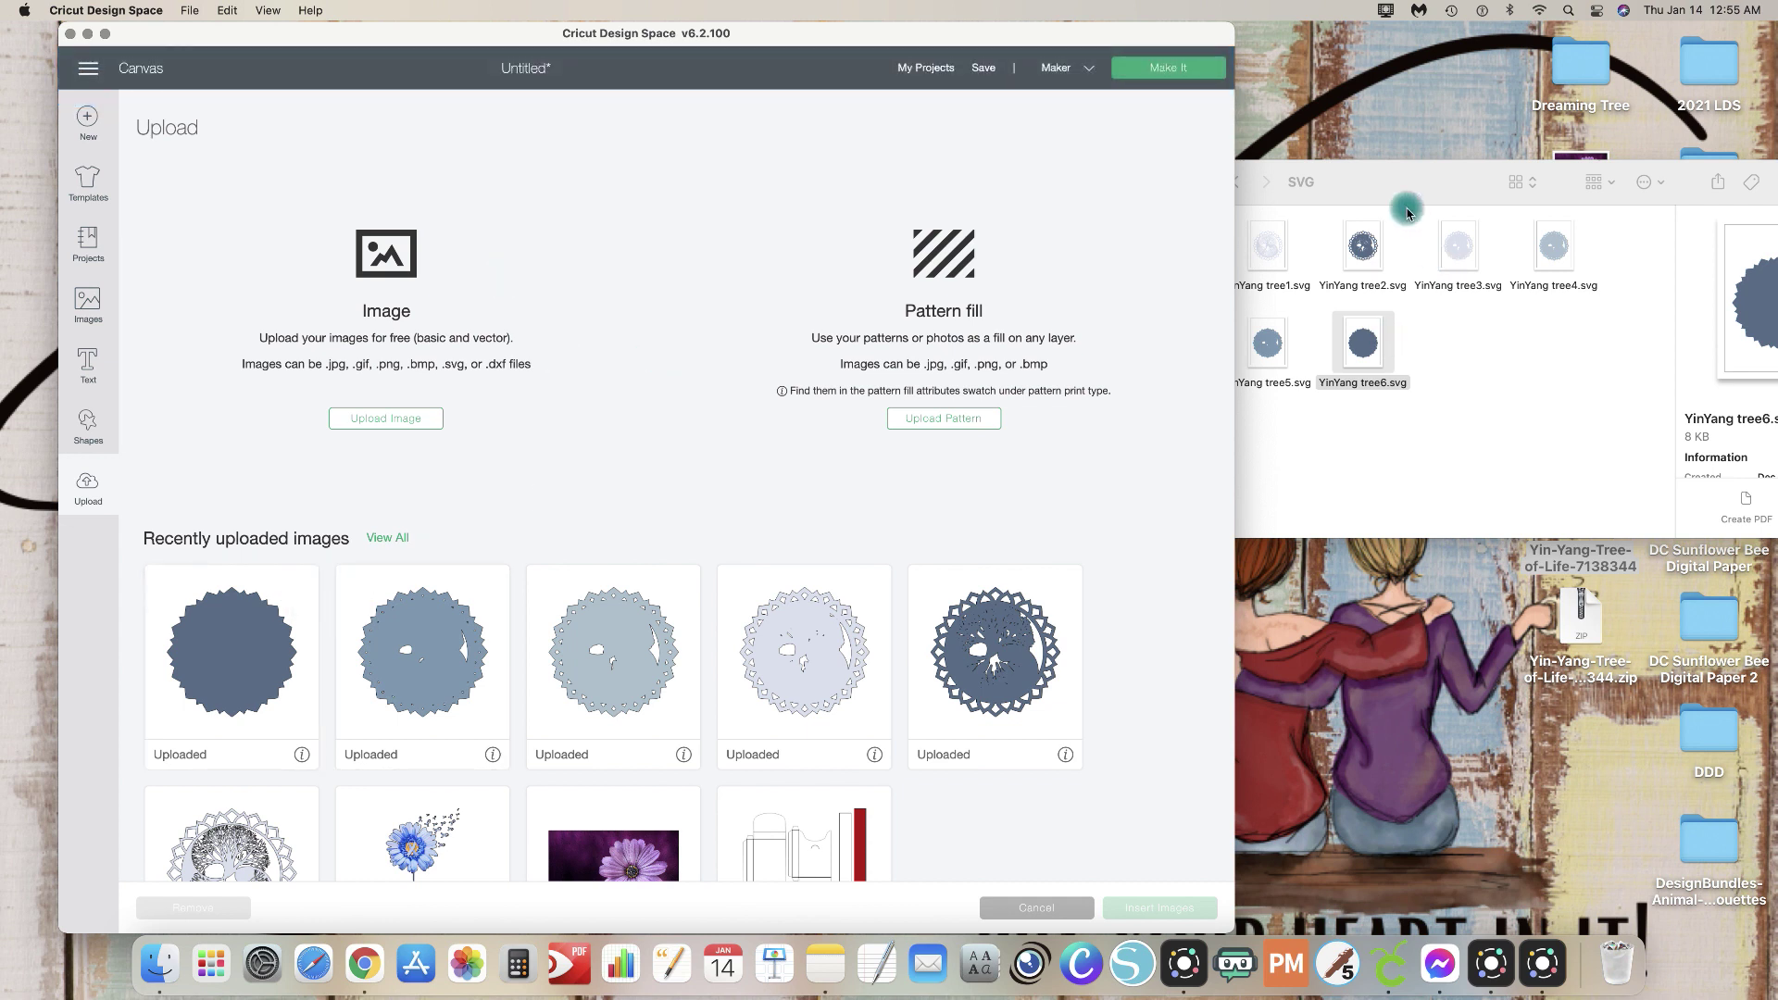
# Step: Open the PNG folder in Finder, add YinYang tree1.png to an image upload, and back out at the image type choice
pyautogui.click(1389, 182)
pyautogui.click(1235, 182)
pyautogui.doubleClick(1447, 237)
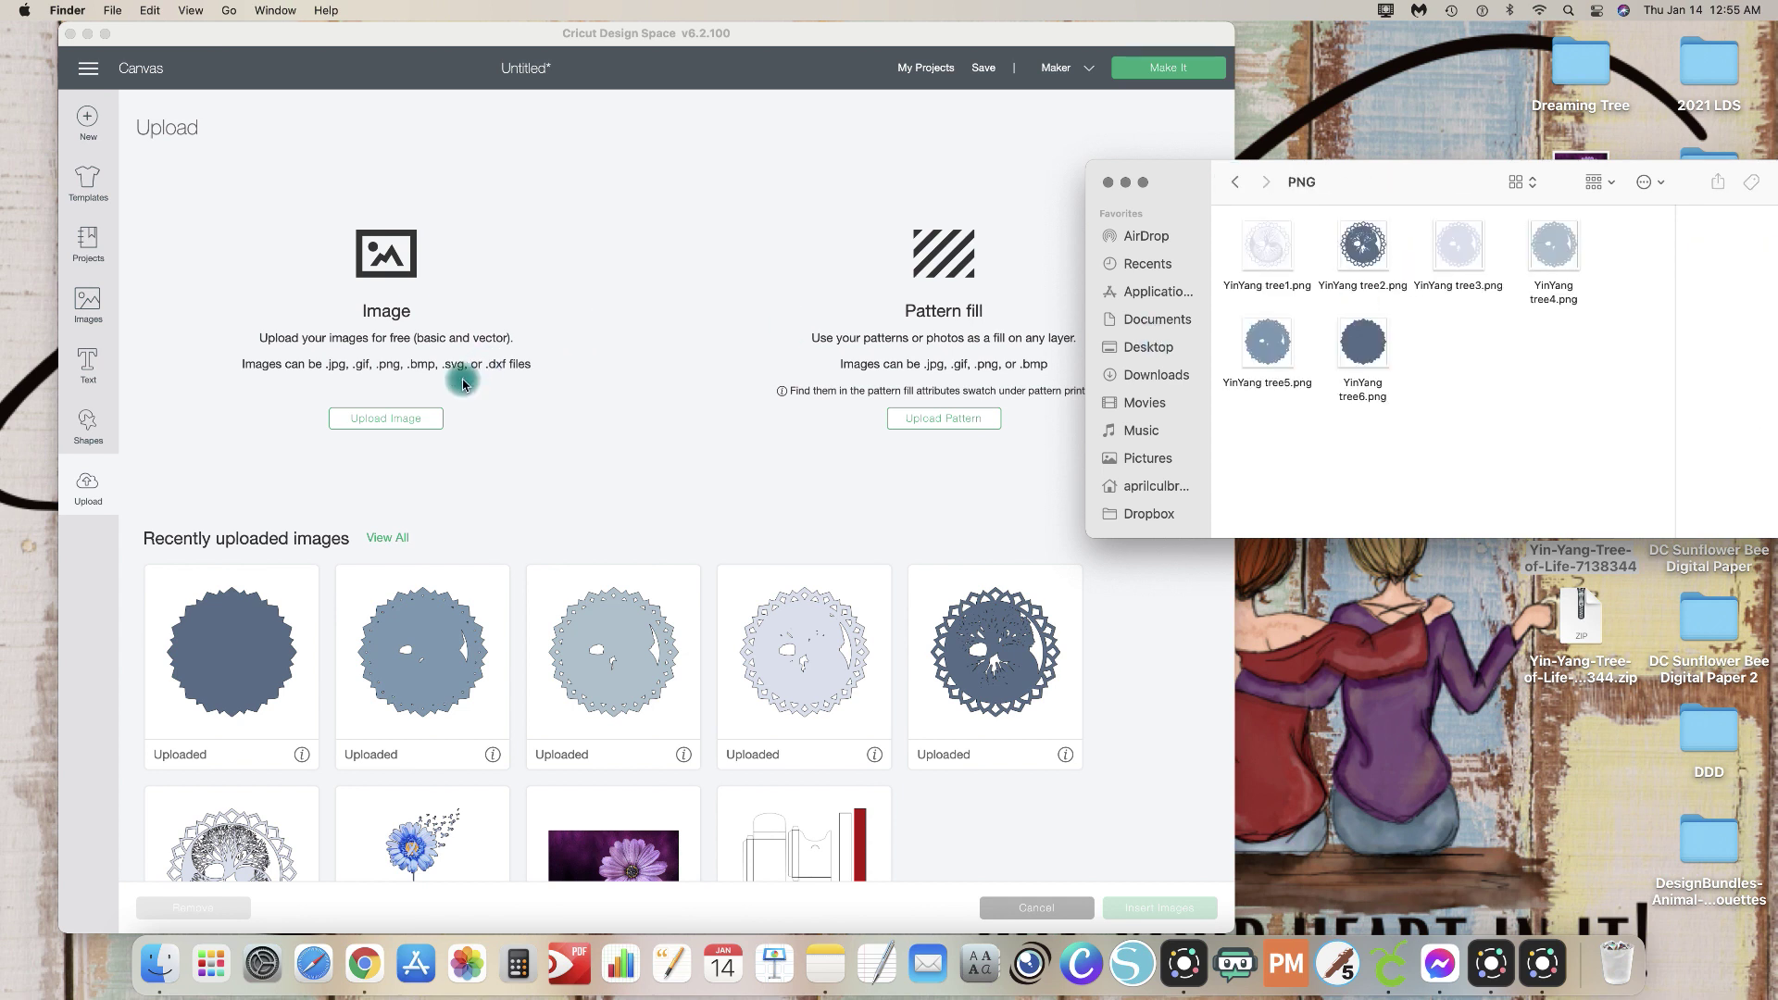
pyautogui.click(404, 418)
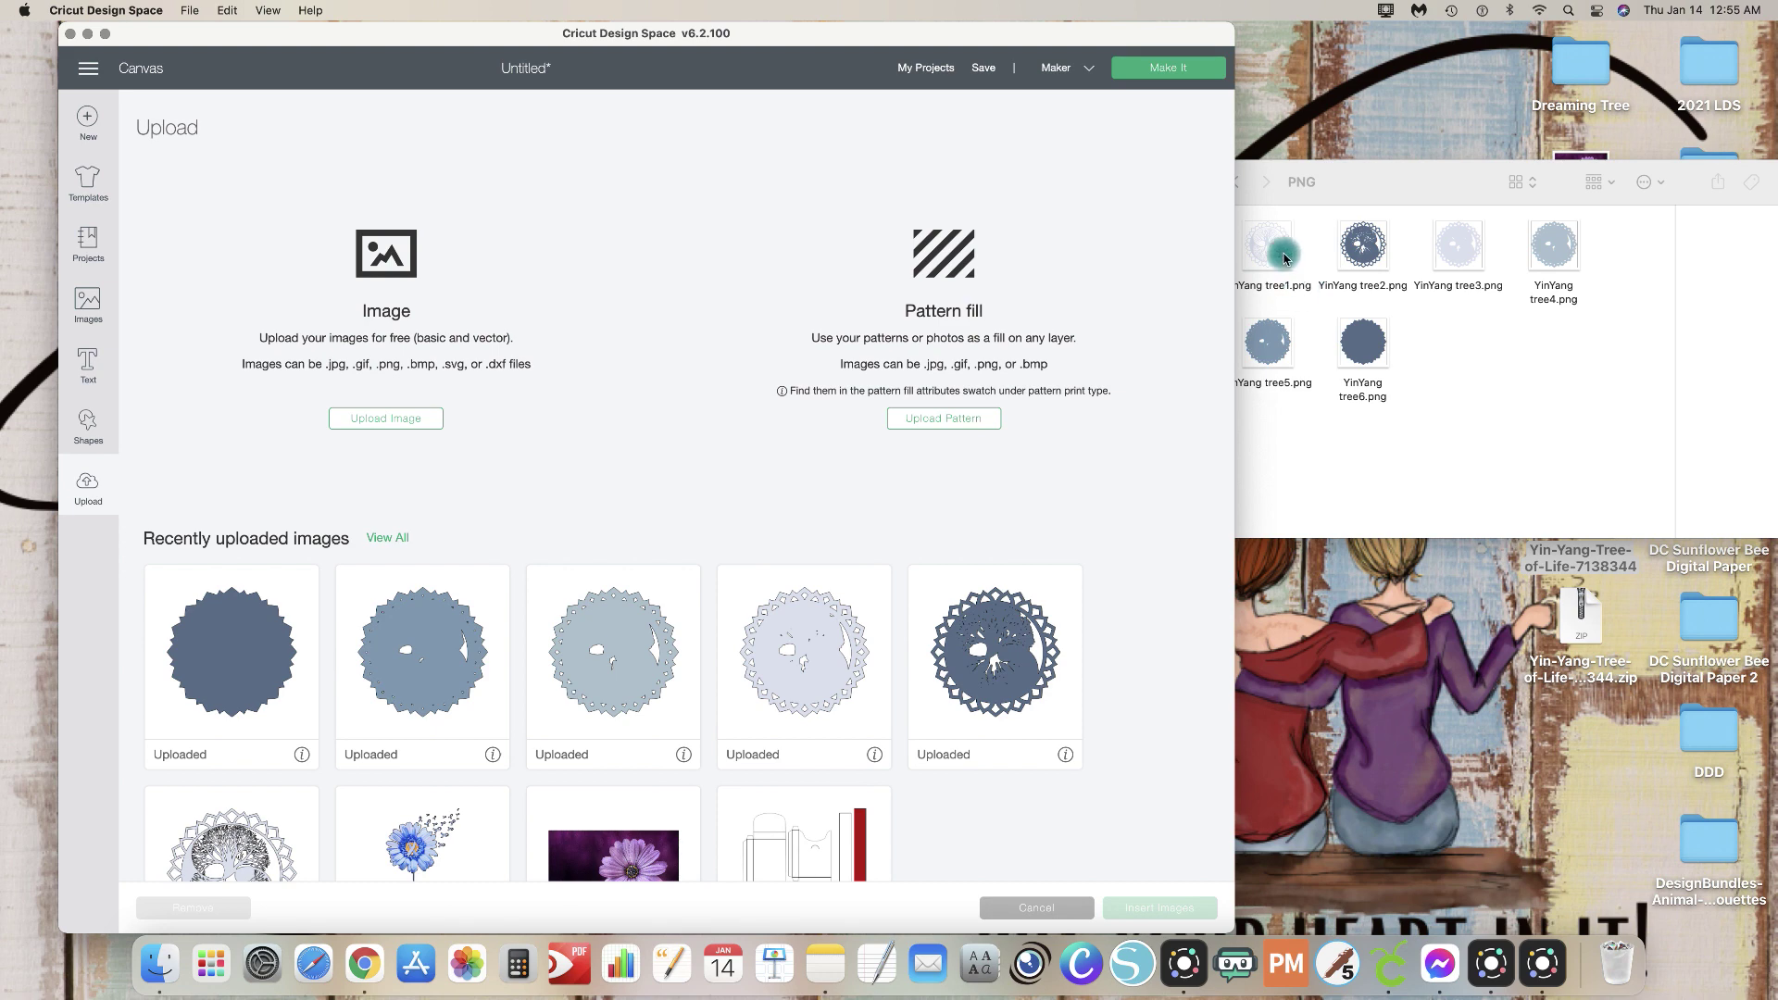
pyautogui.click(407, 417)
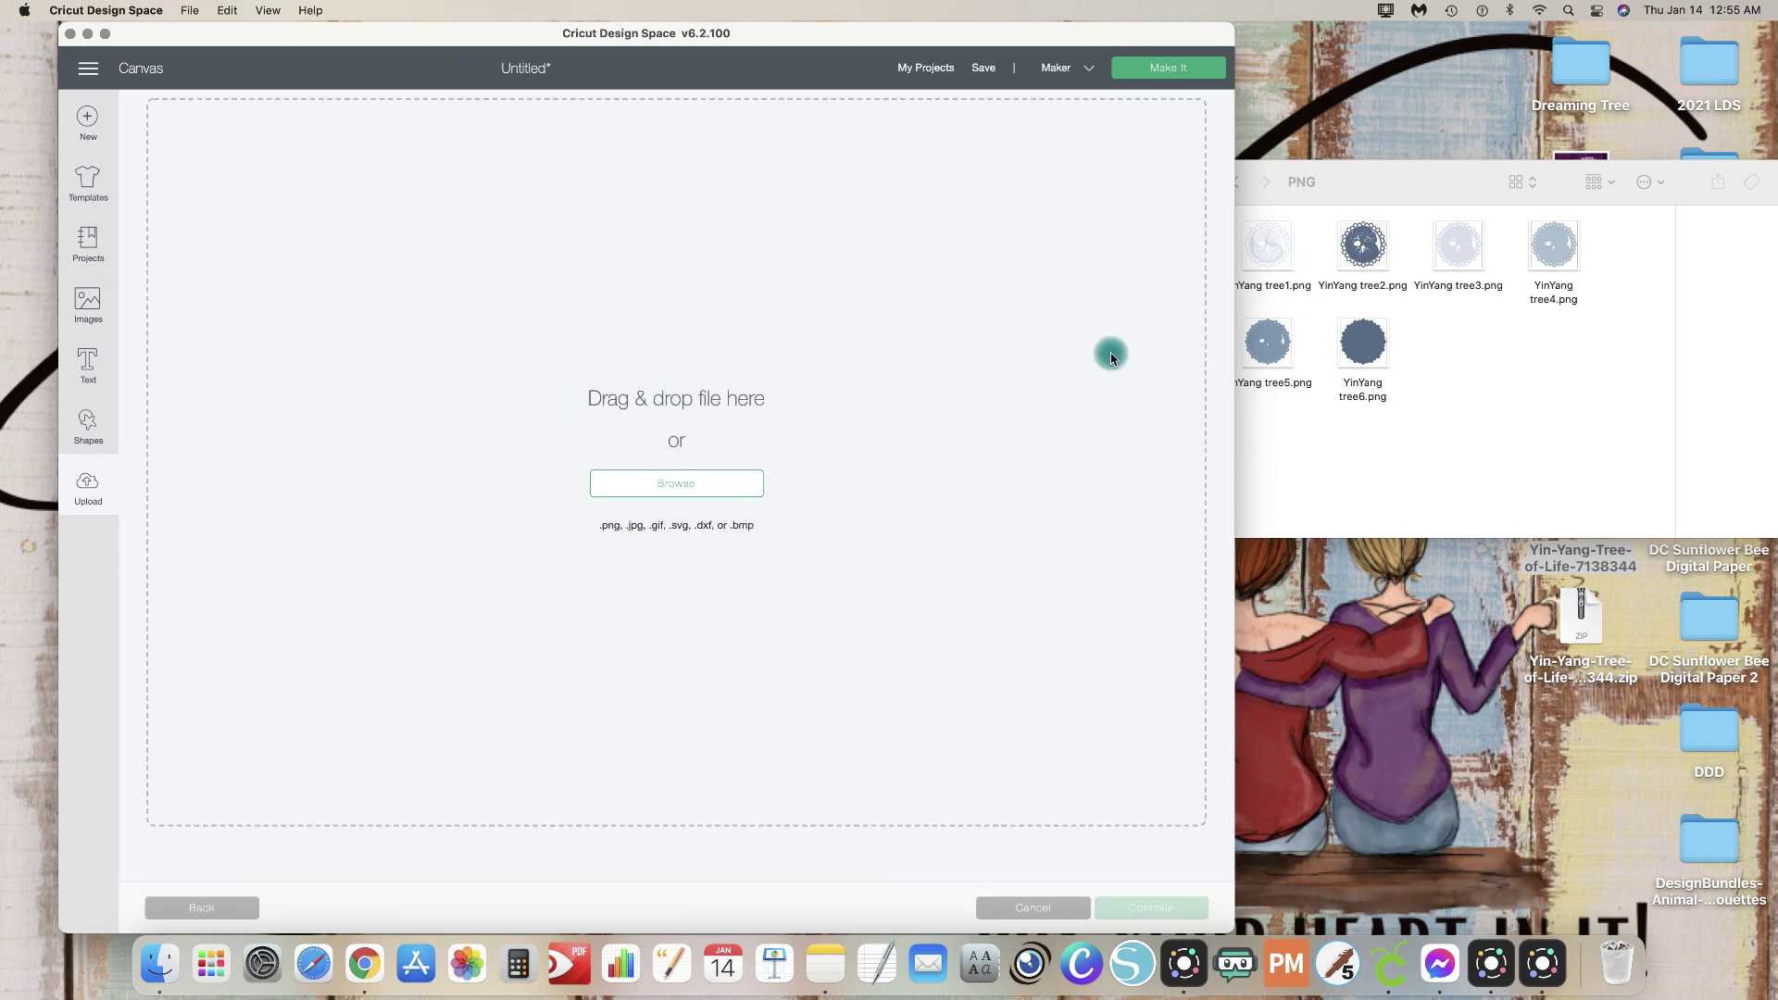
pyautogui.moveTo(1279, 259); pyautogui.dragTo(704, 292)
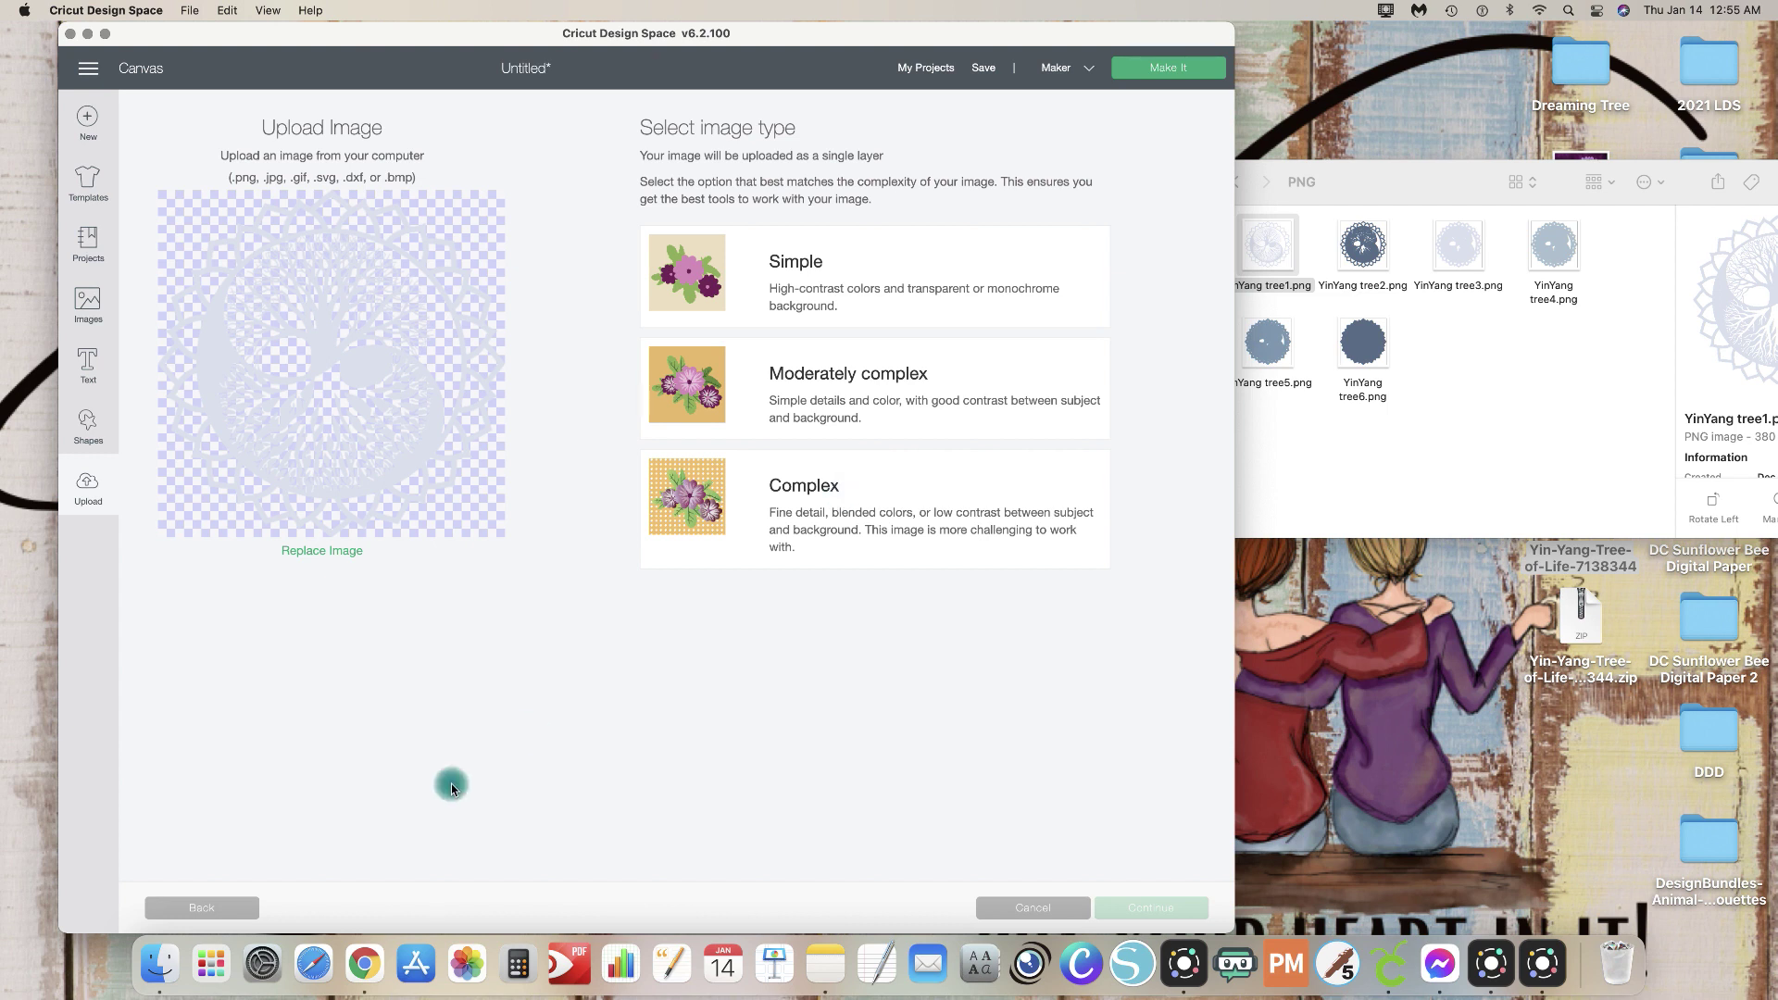
pyautogui.click(213, 911)
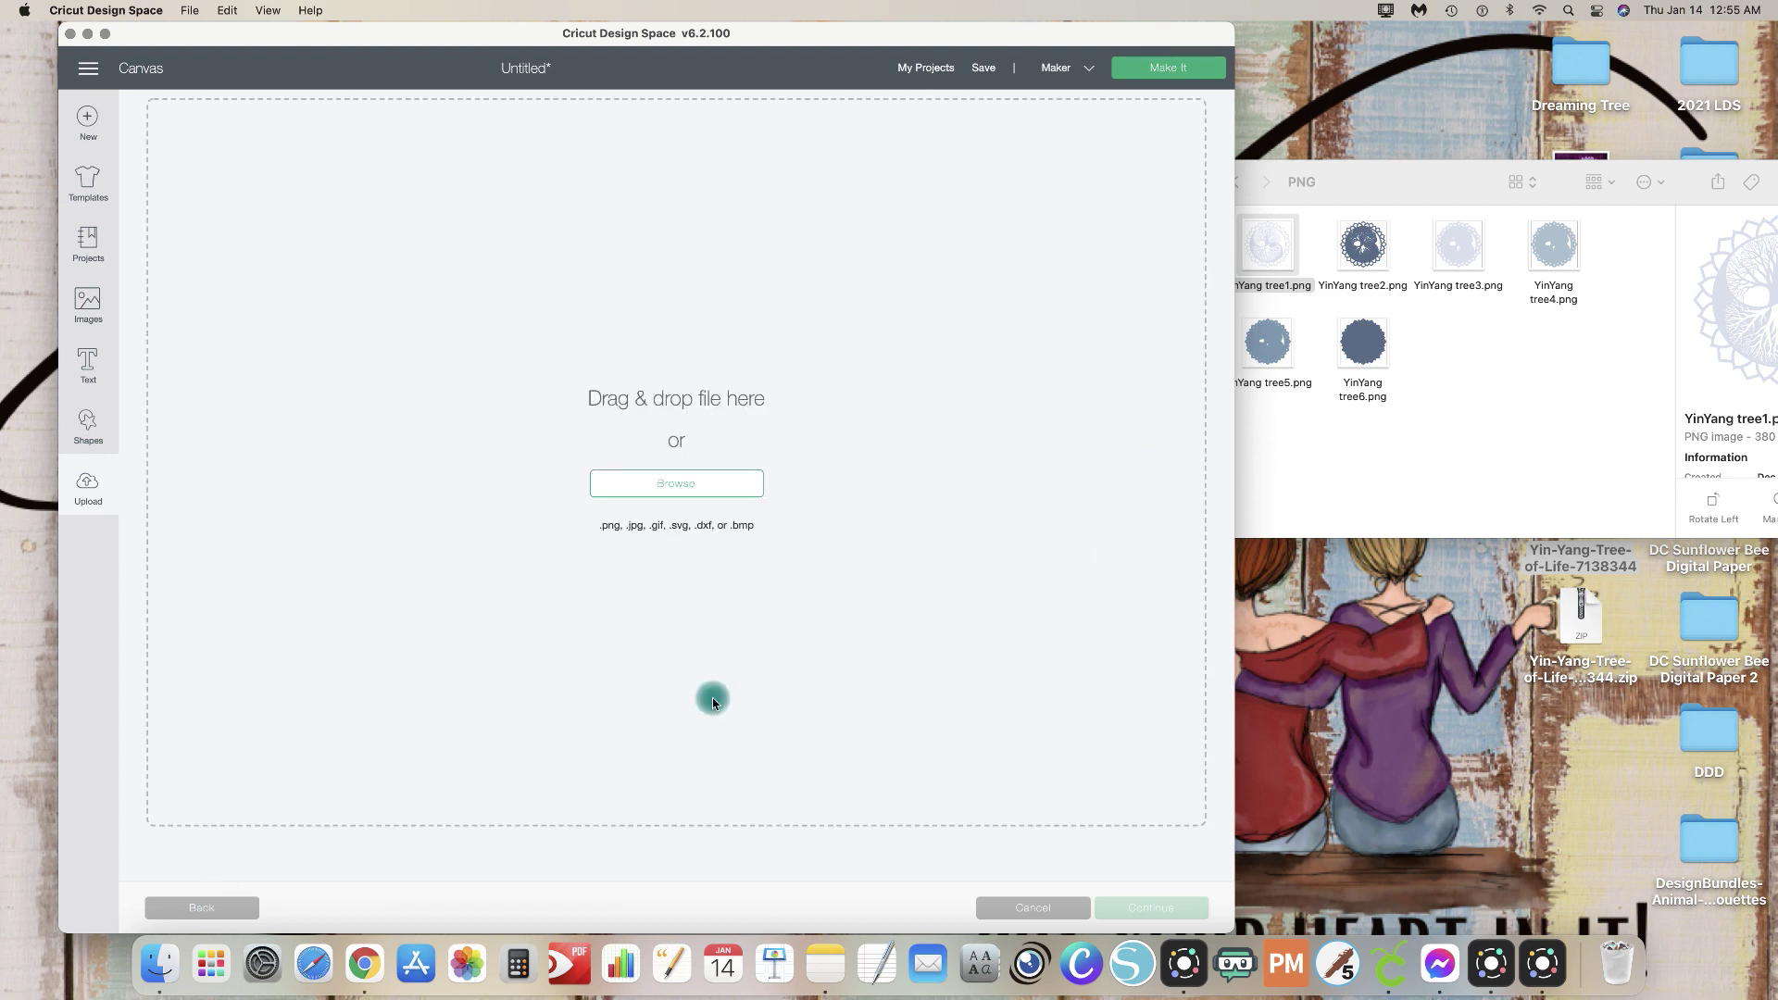
pyautogui.click(213, 907)
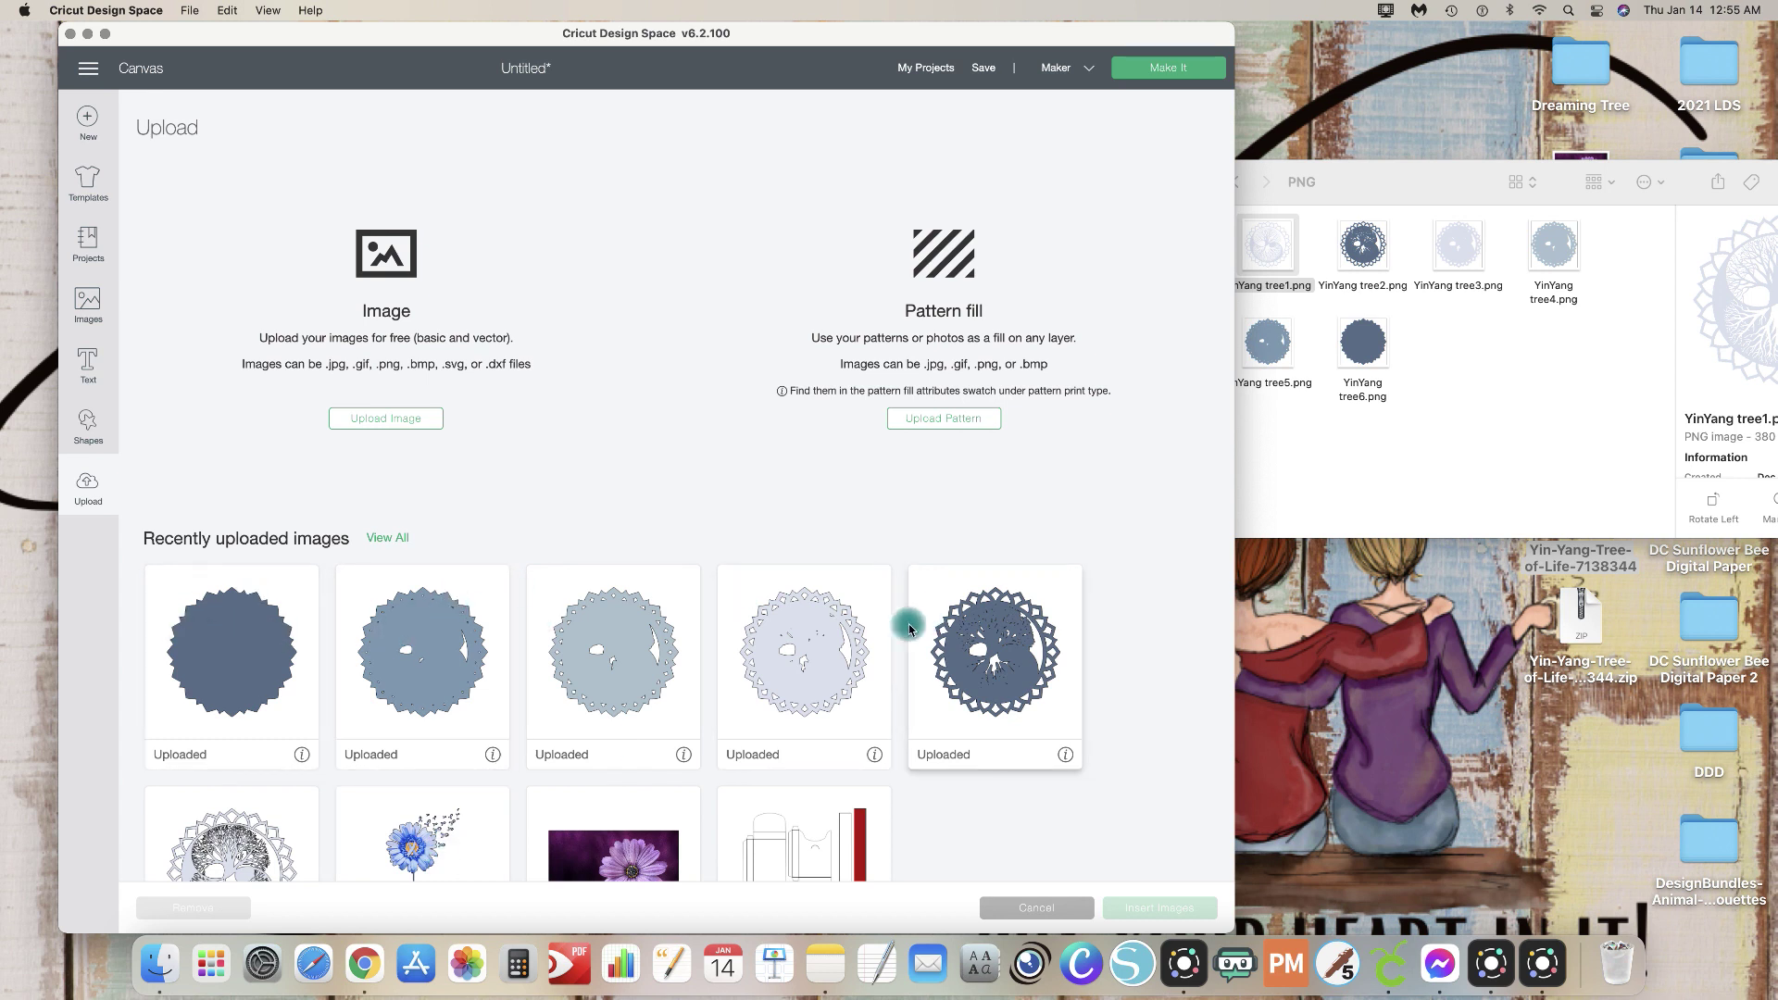
# Step: Download the six uploaded YinYang tree images for offline use and insert them together onto the canvas
pyautogui.click(271, 813)
pyautogui.click(928, 706)
pyautogui.click(878, 710)
pyautogui.click(671, 714)
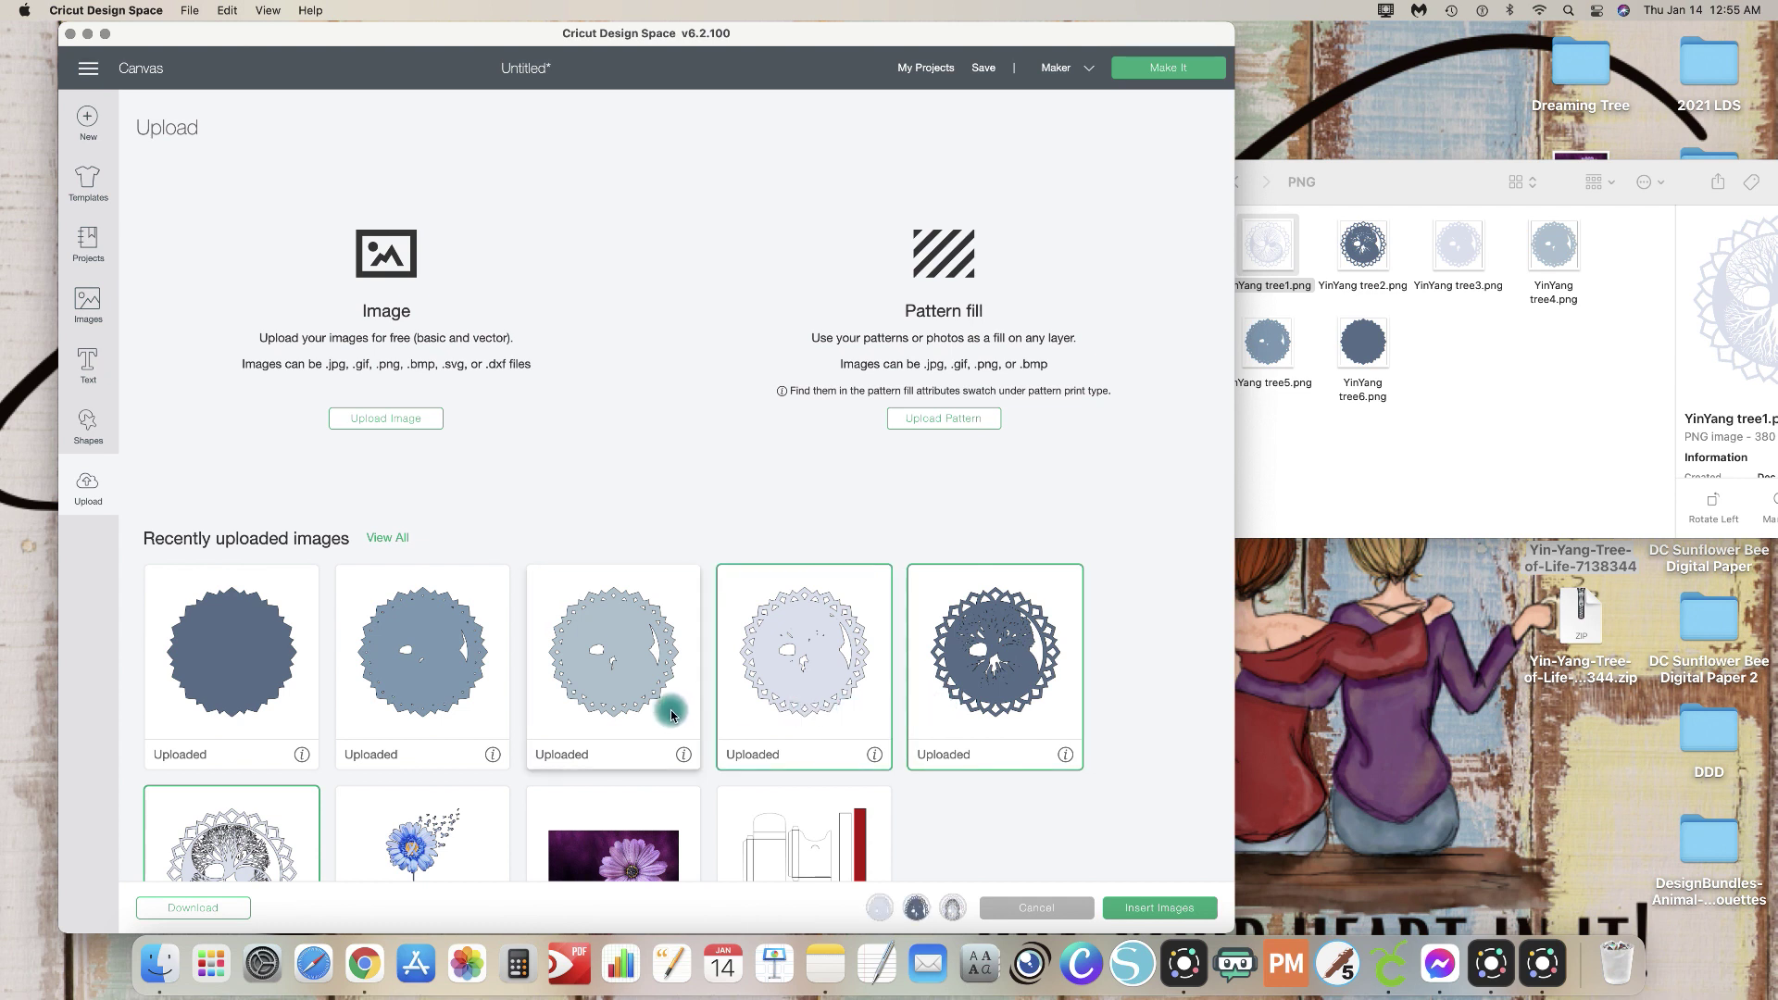
pyautogui.click(504, 715)
pyautogui.click(312, 696)
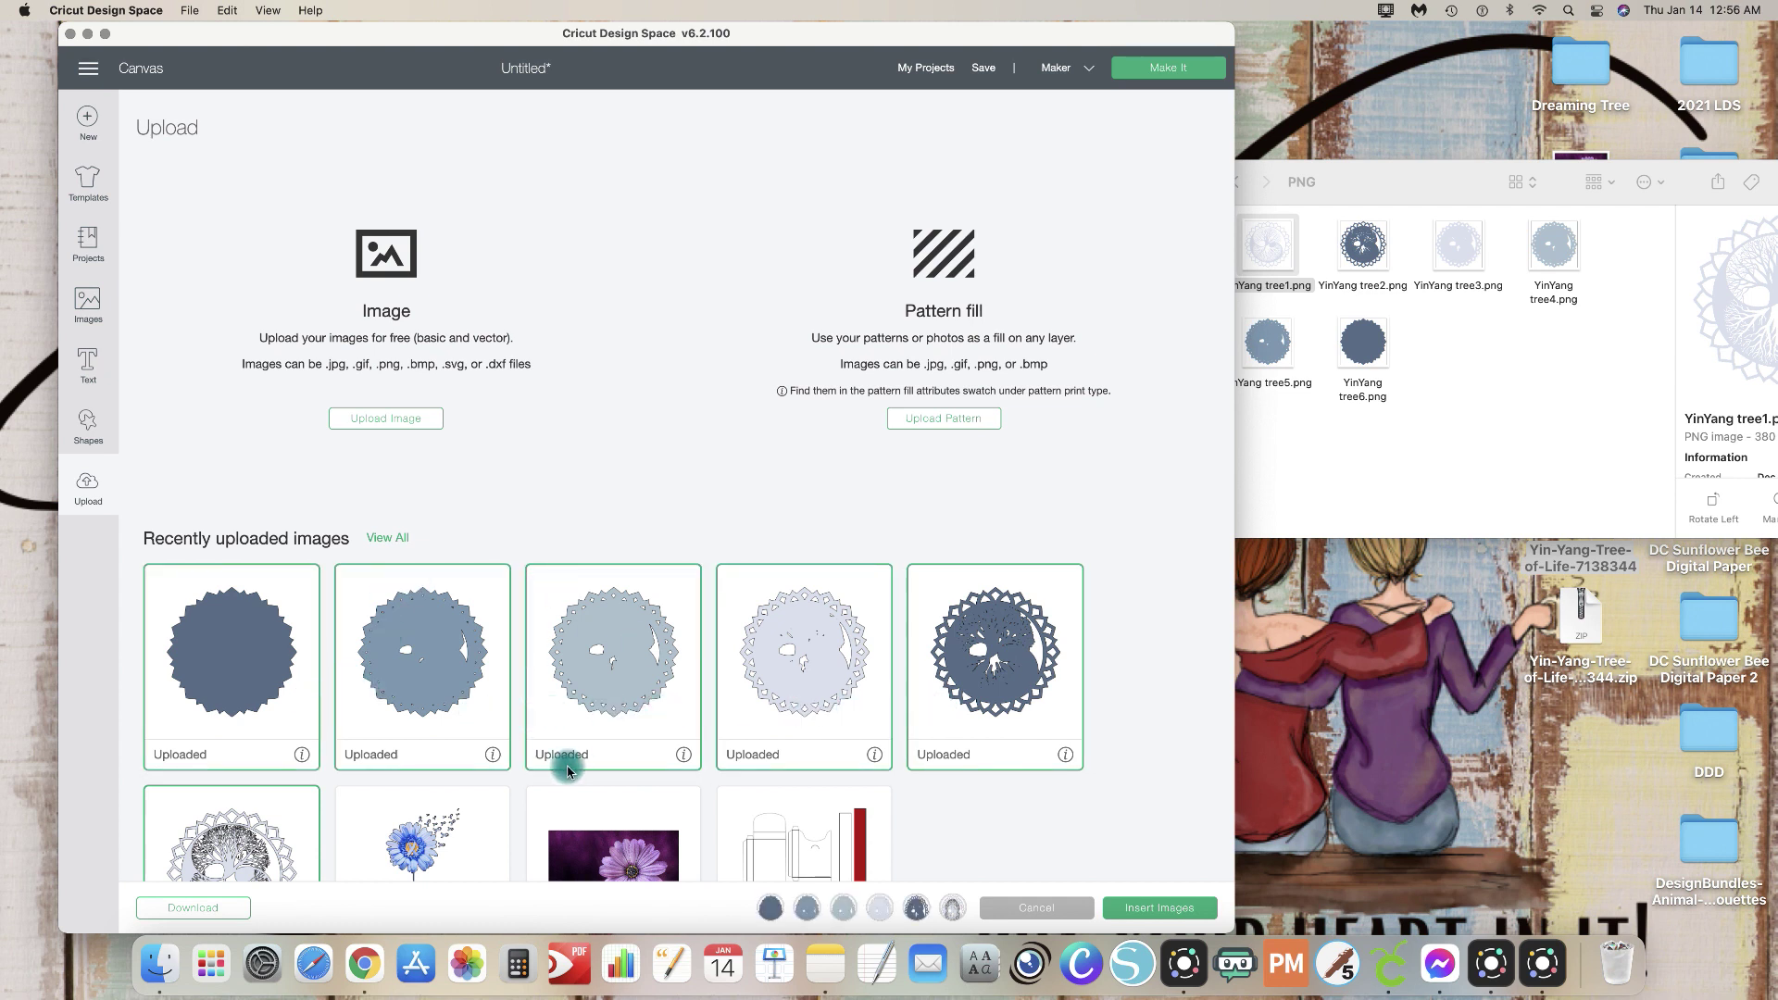
pyautogui.click(817, 915)
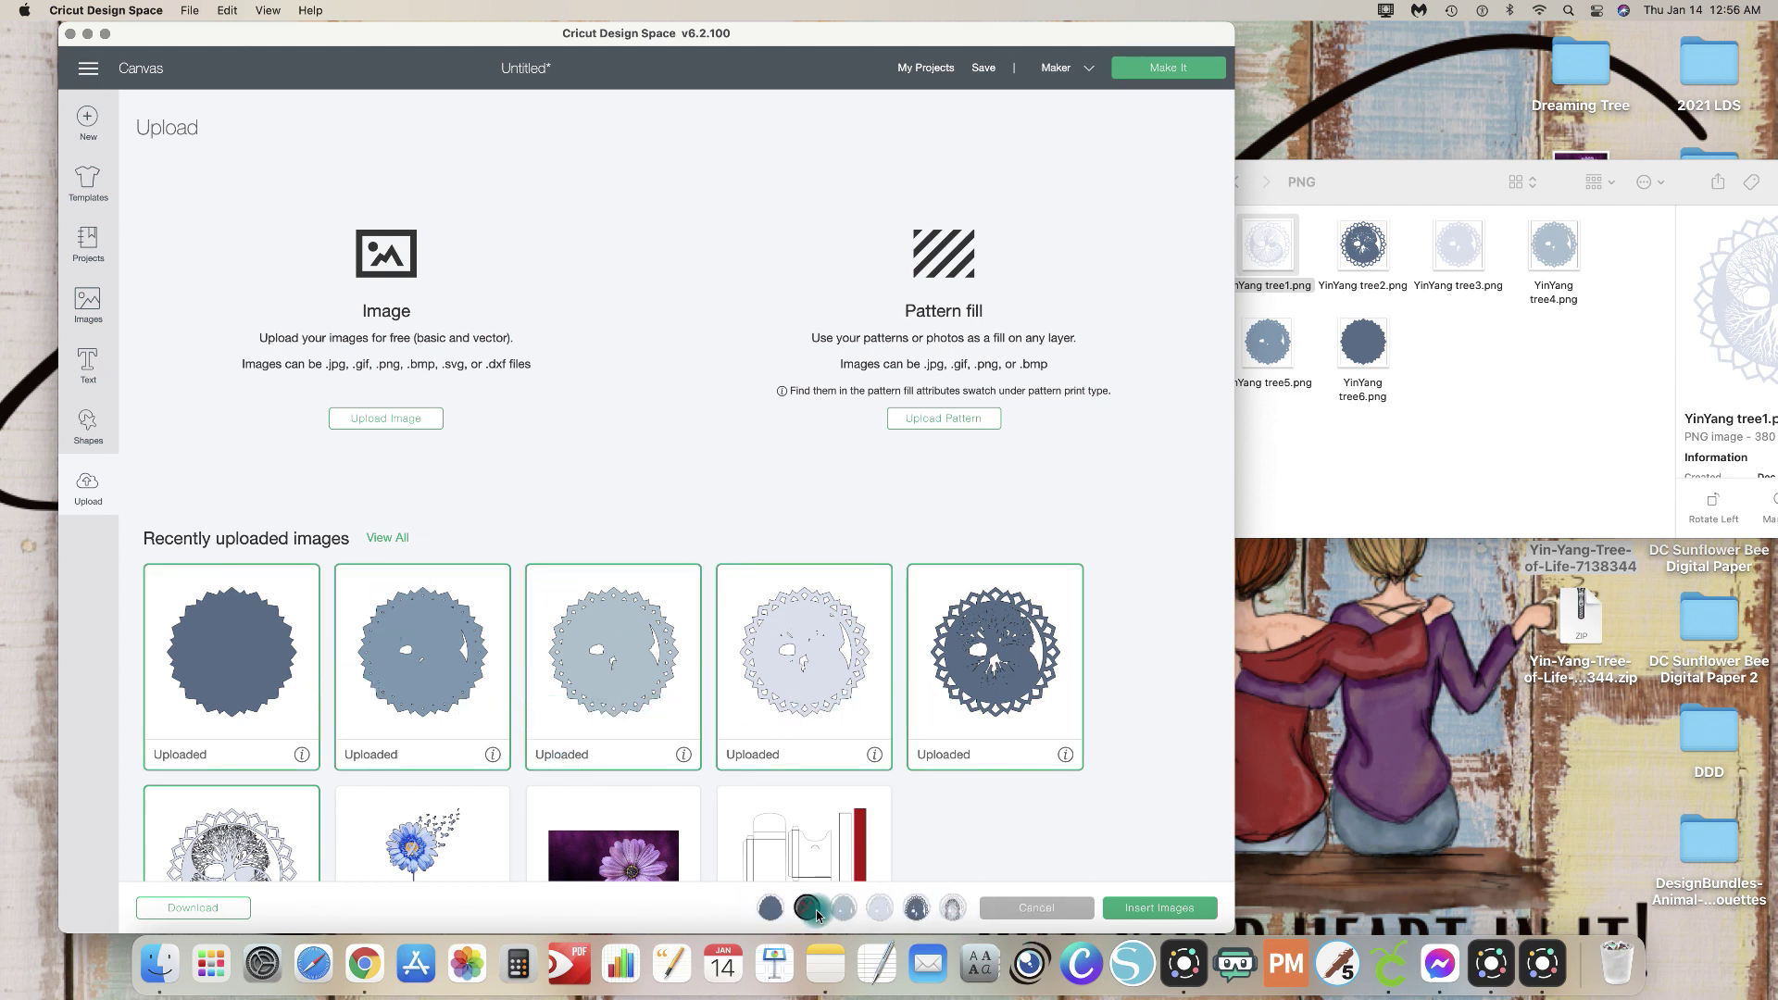
pyautogui.click(212, 910)
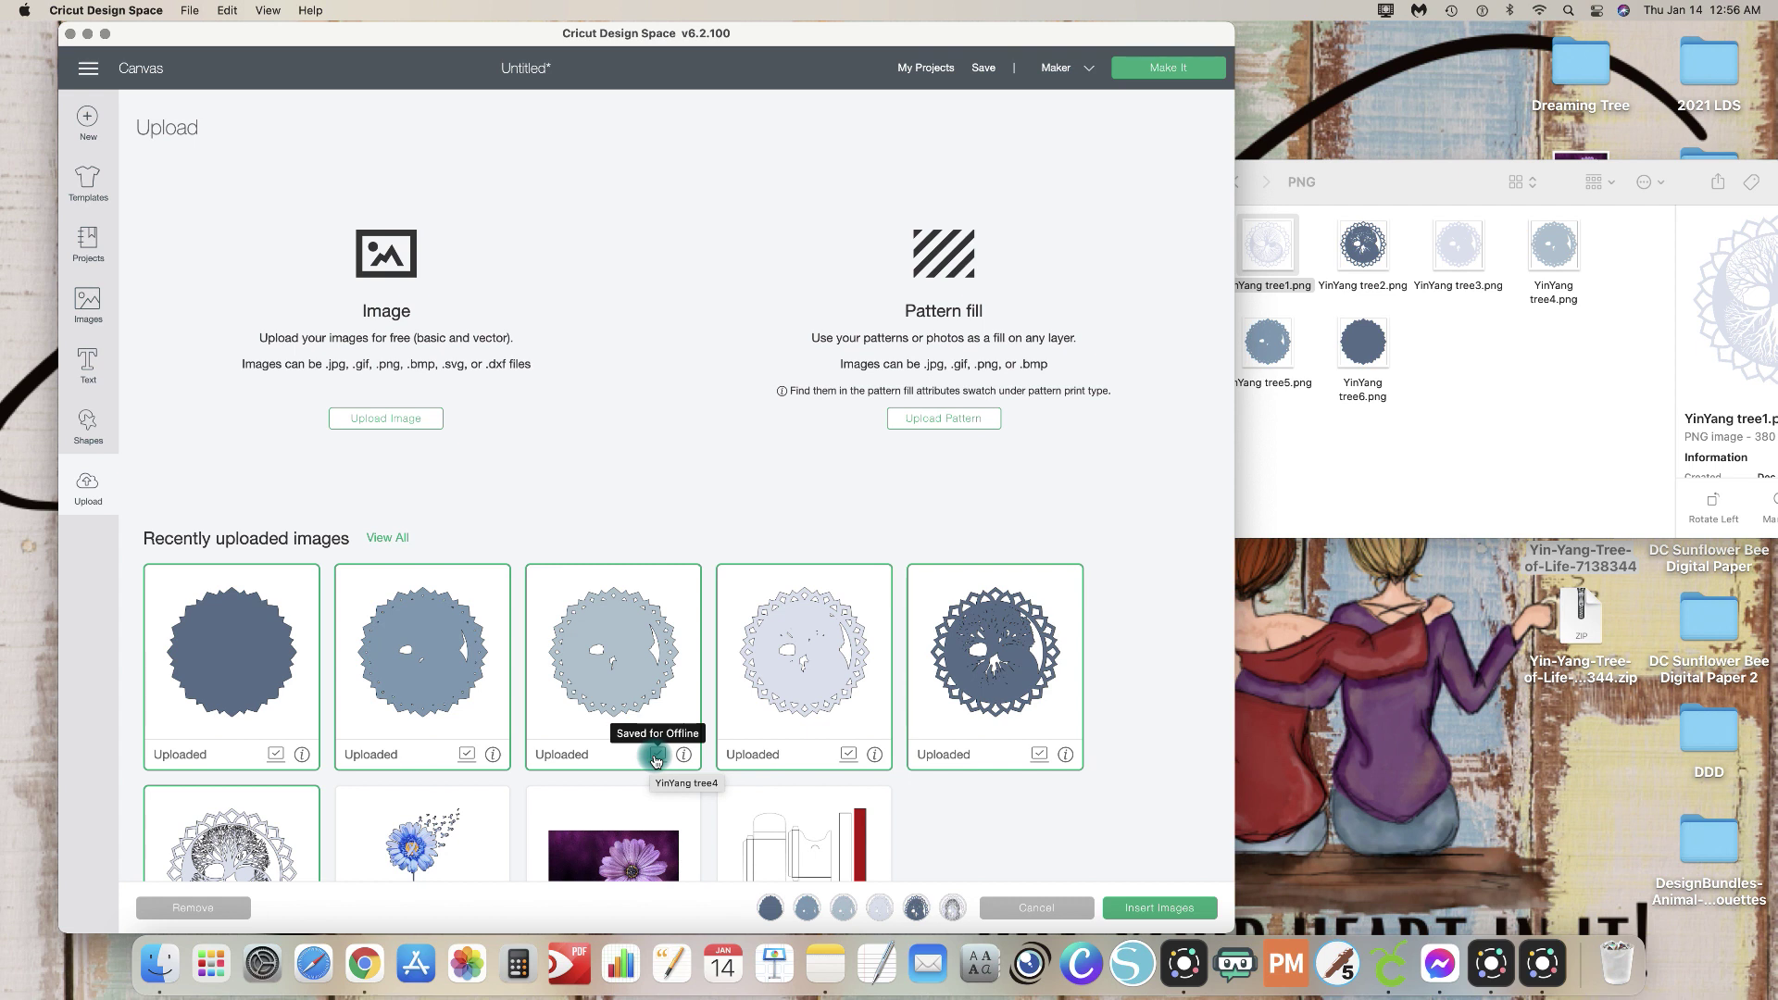
pyautogui.click(1133, 908)
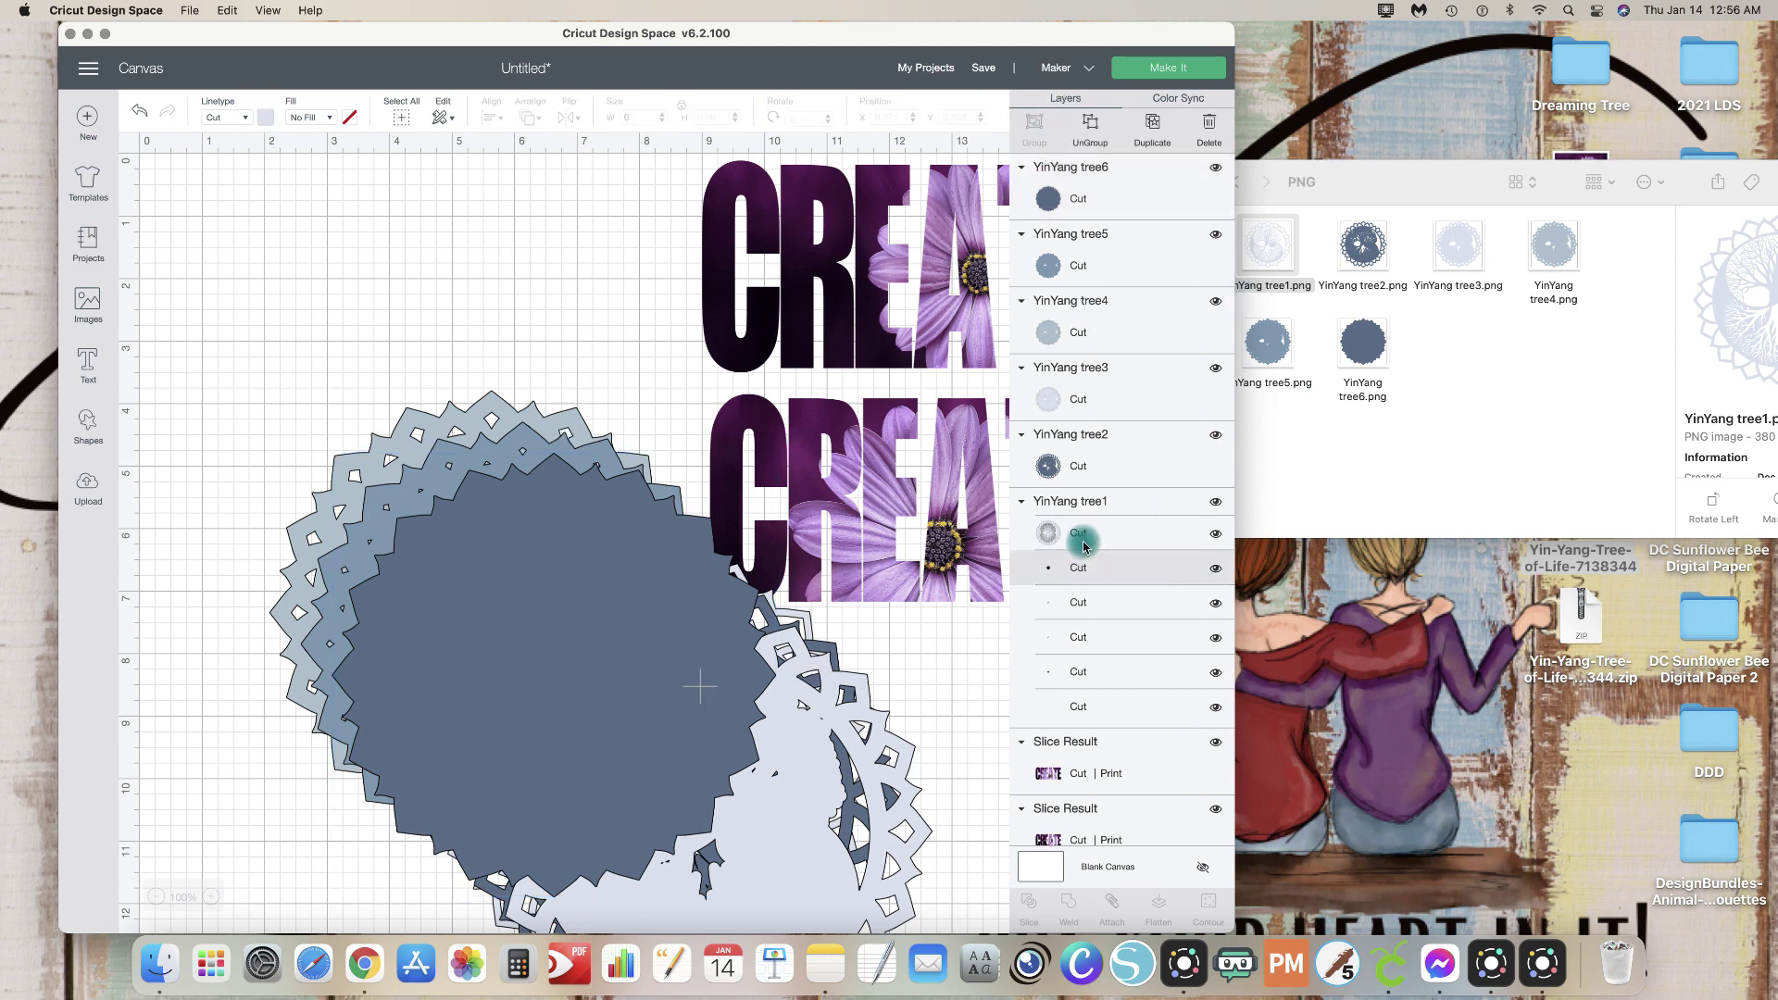
# Step: Move YinYang tree3 to the canvas's upper-left area and shift the tree6 and tree4 layers lower down
pyautogui.click(1070, 502)
pyautogui.moveTo(786, 767); pyautogui.dragTo(528, 357)
pyautogui.moveTo(355, 657); pyautogui.dragTo(535, 789)
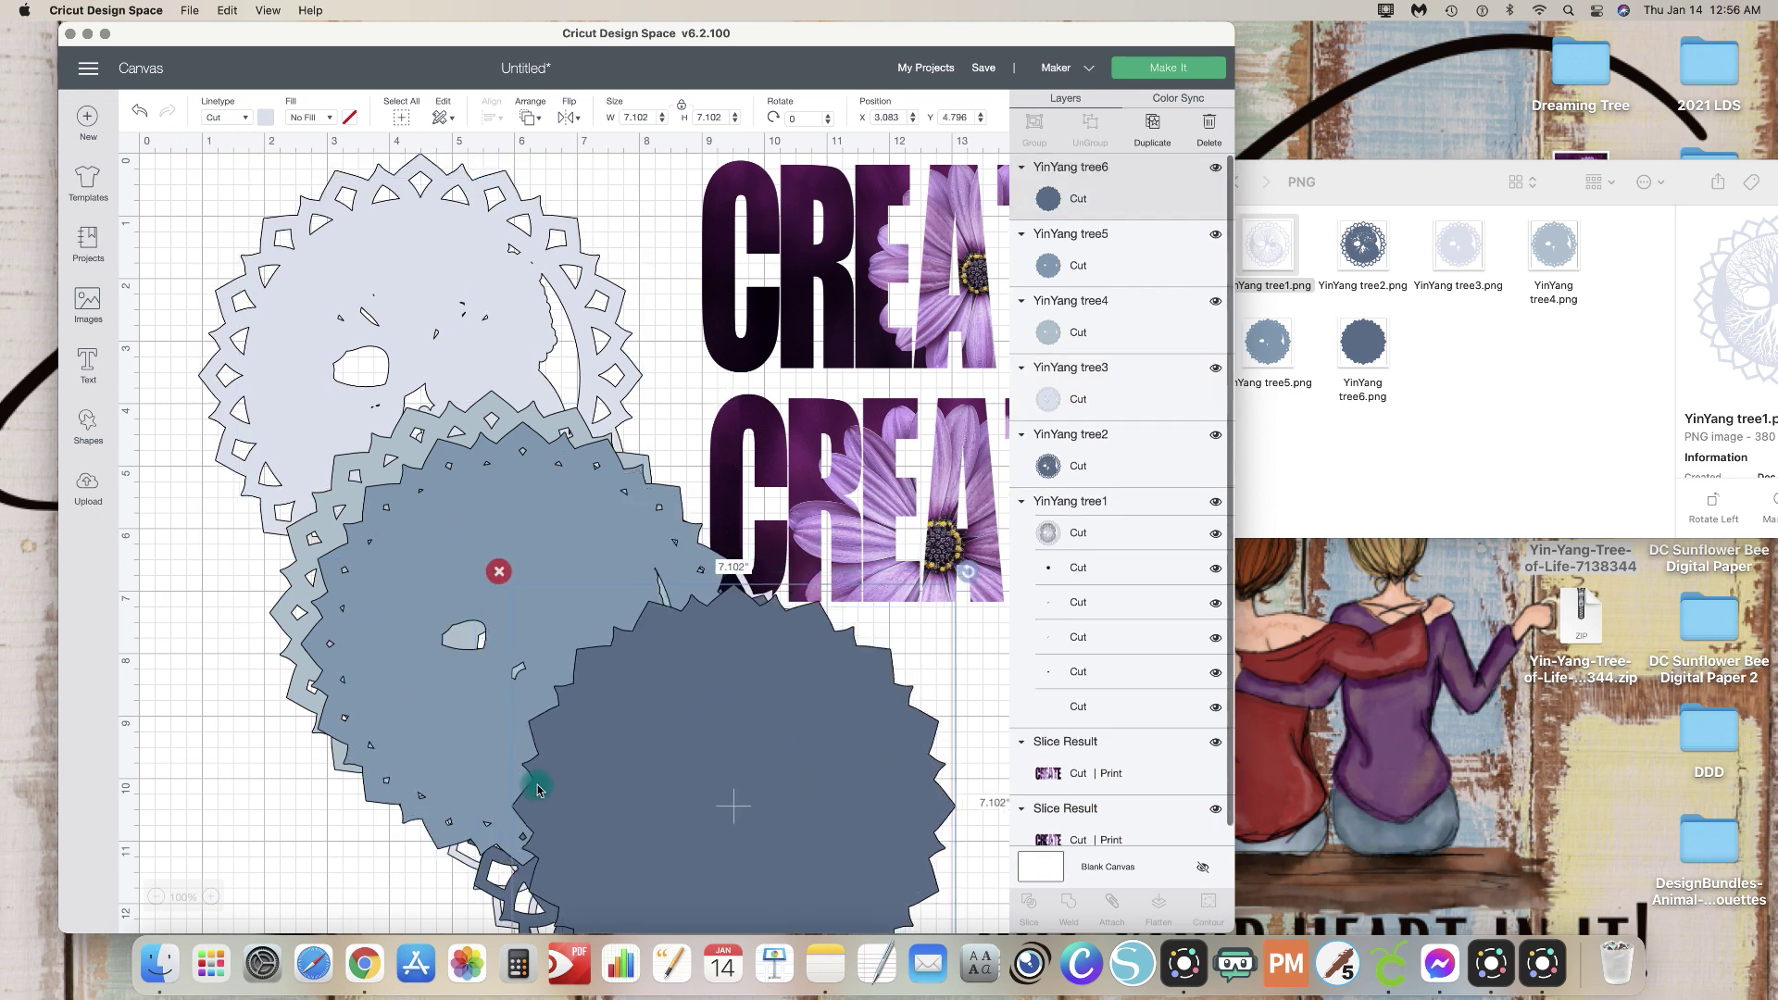
pyautogui.moveTo(441, 588); pyautogui.dragTo(530, 890)
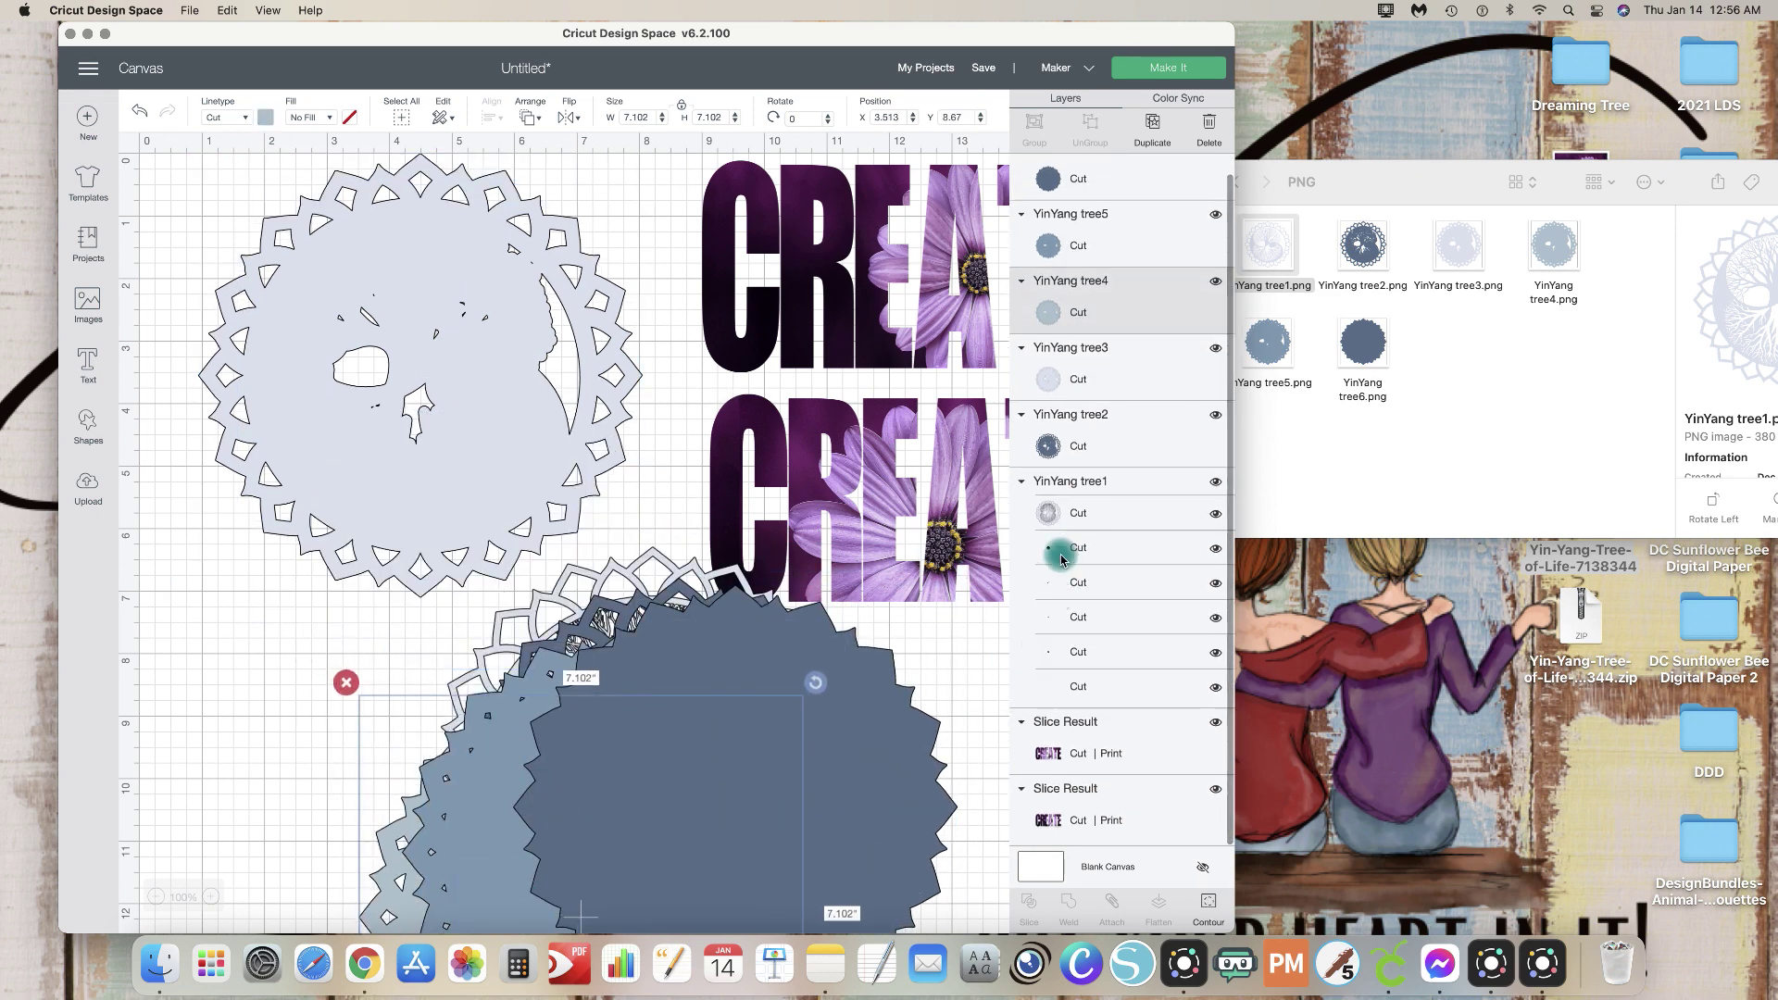
pyautogui.click(486, 436)
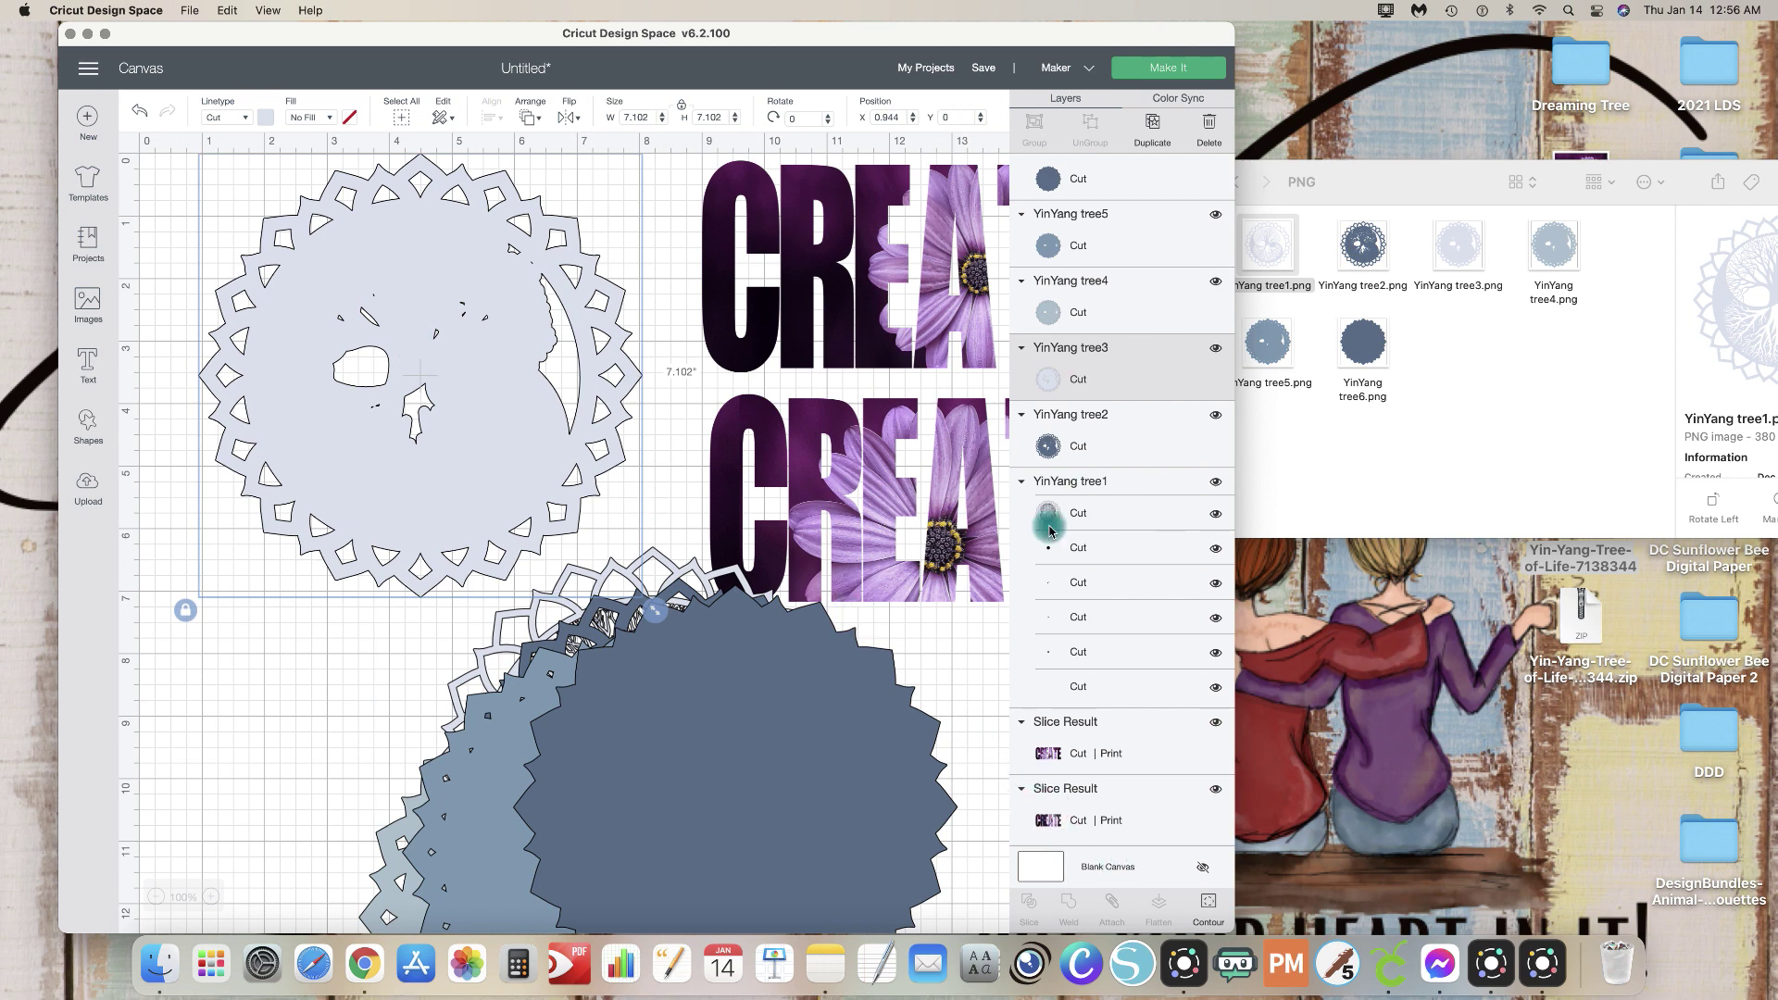
# Step: Move YinYang tree6 further right and tree2 to the canvas's left edge to uncover the tree1 layers
pyautogui.click(1100, 550)
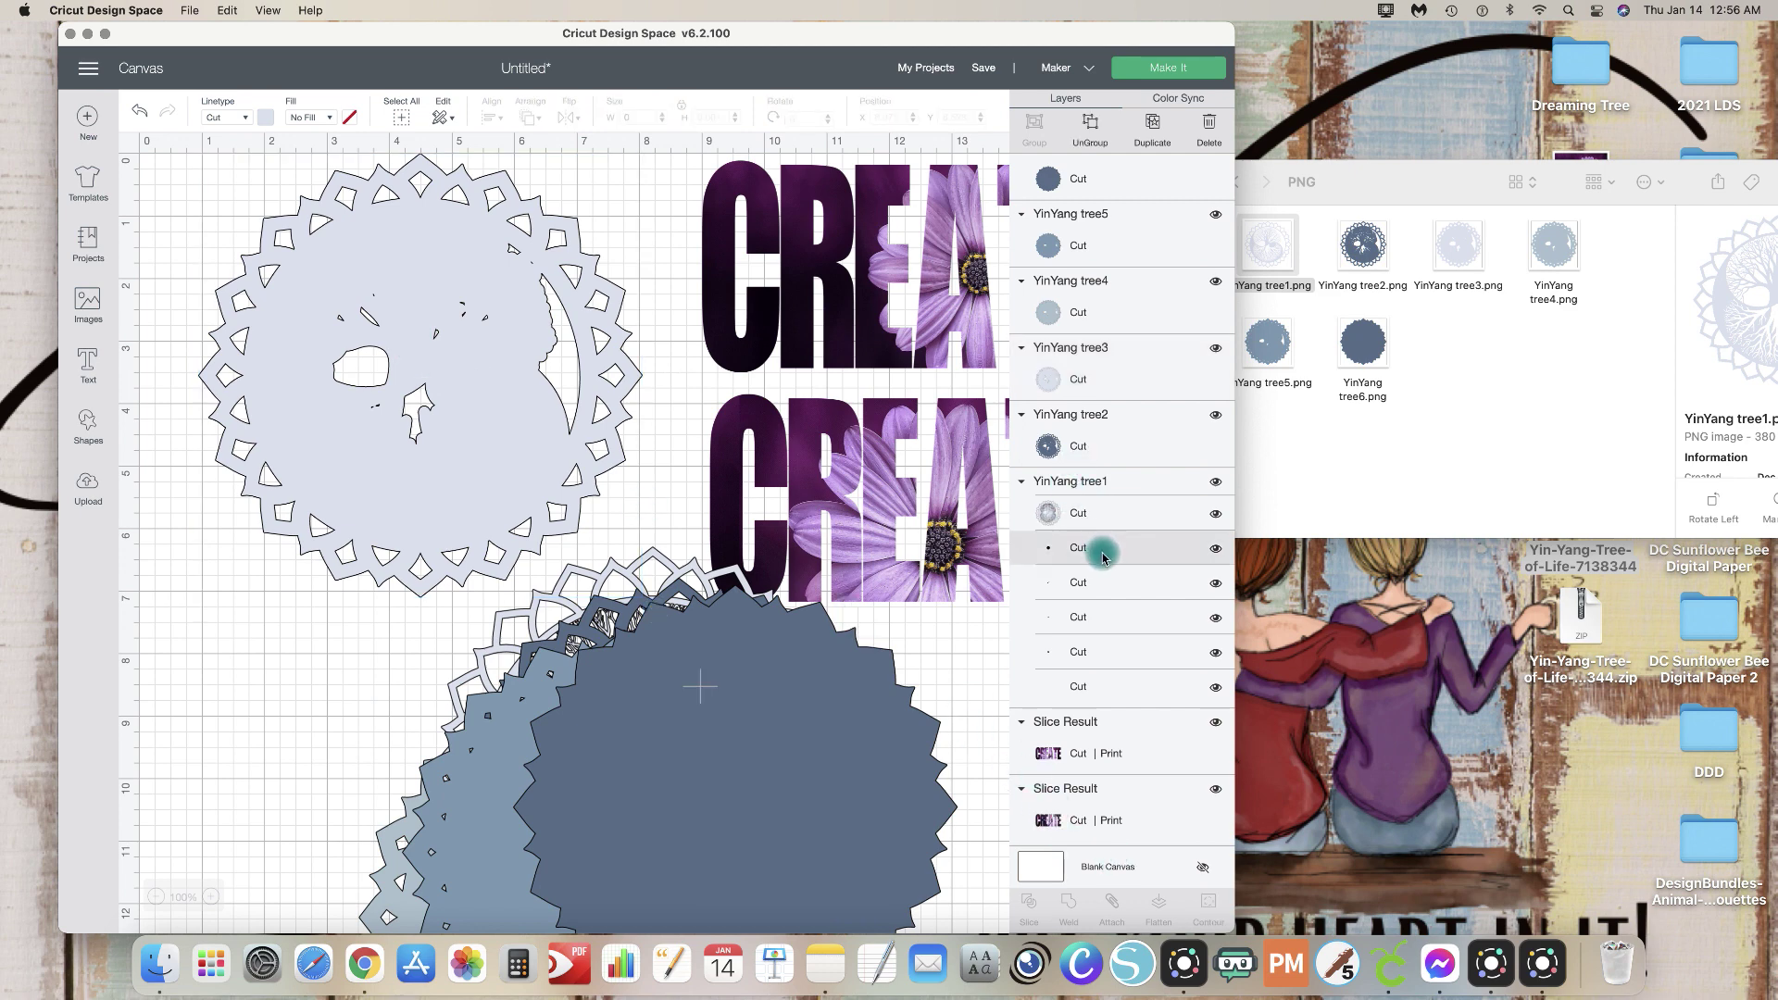
pyautogui.moveTo(784, 741); pyautogui.dragTo(865, 722)
pyautogui.click(438, 376)
pyautogui.click(1090, 558)
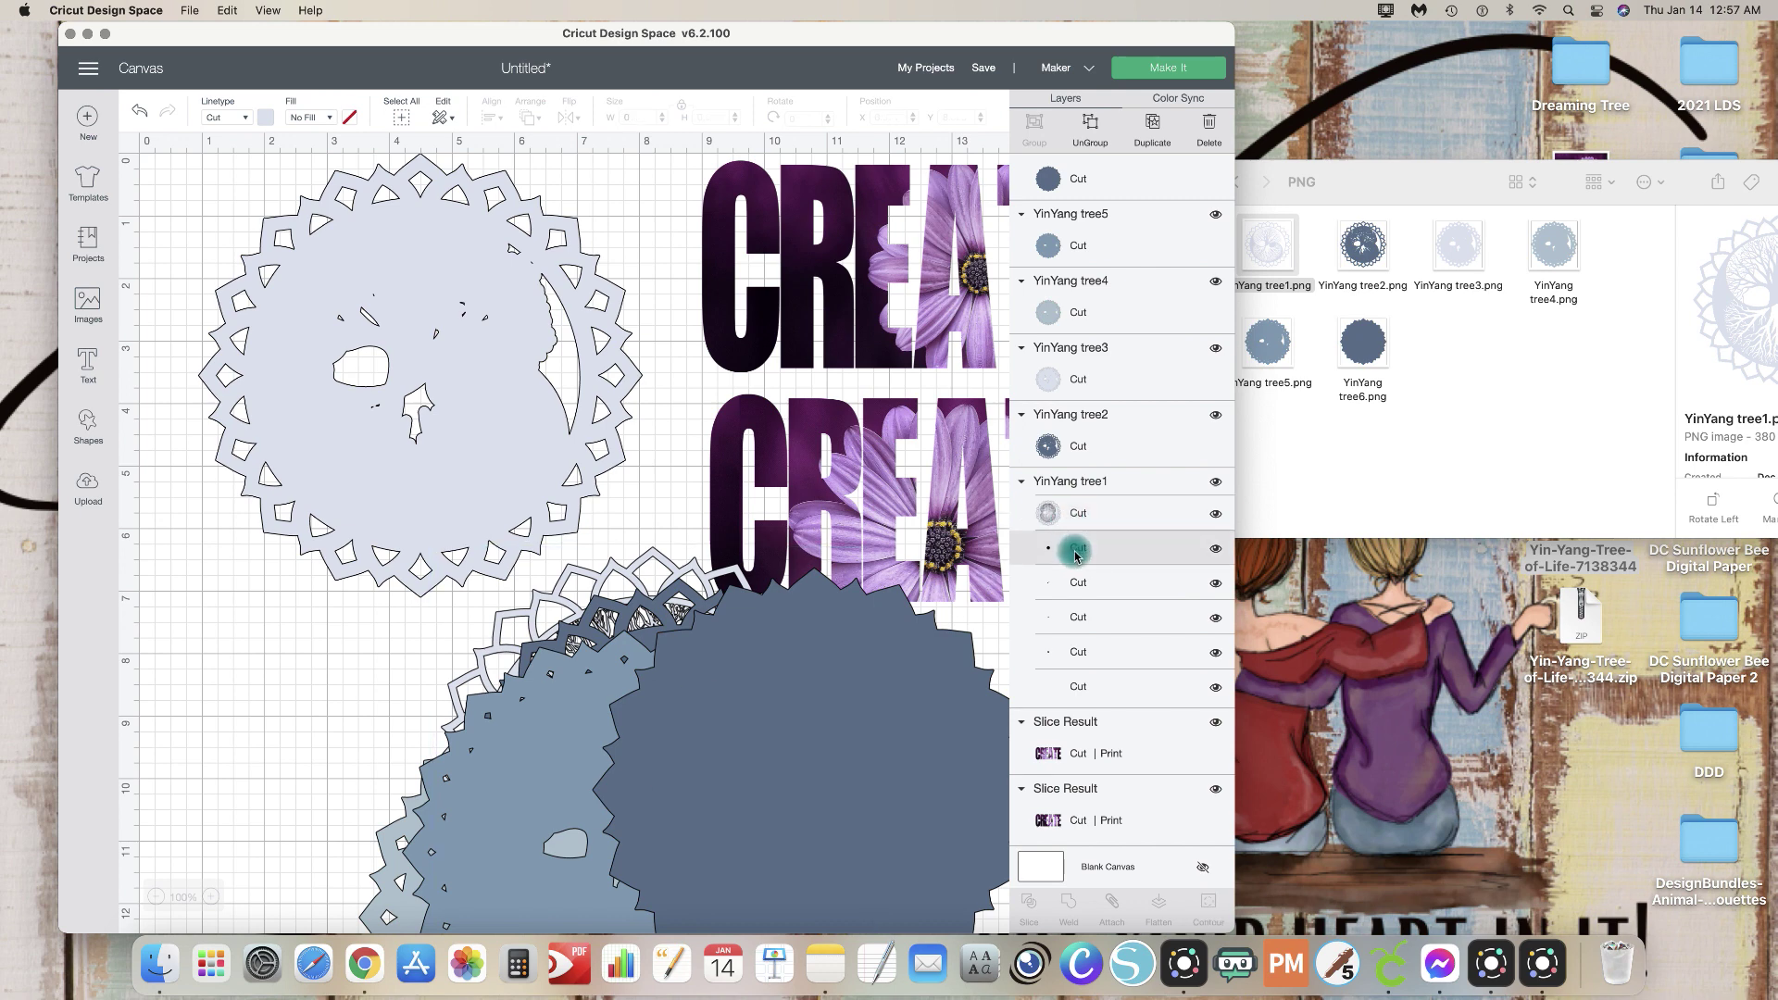
pyautogui.moveTo(742, 806); pyautogui.dragTo(929, 821)
pyautogui.moveTo(567, 726); pyautogui.dragTo(225, 755)
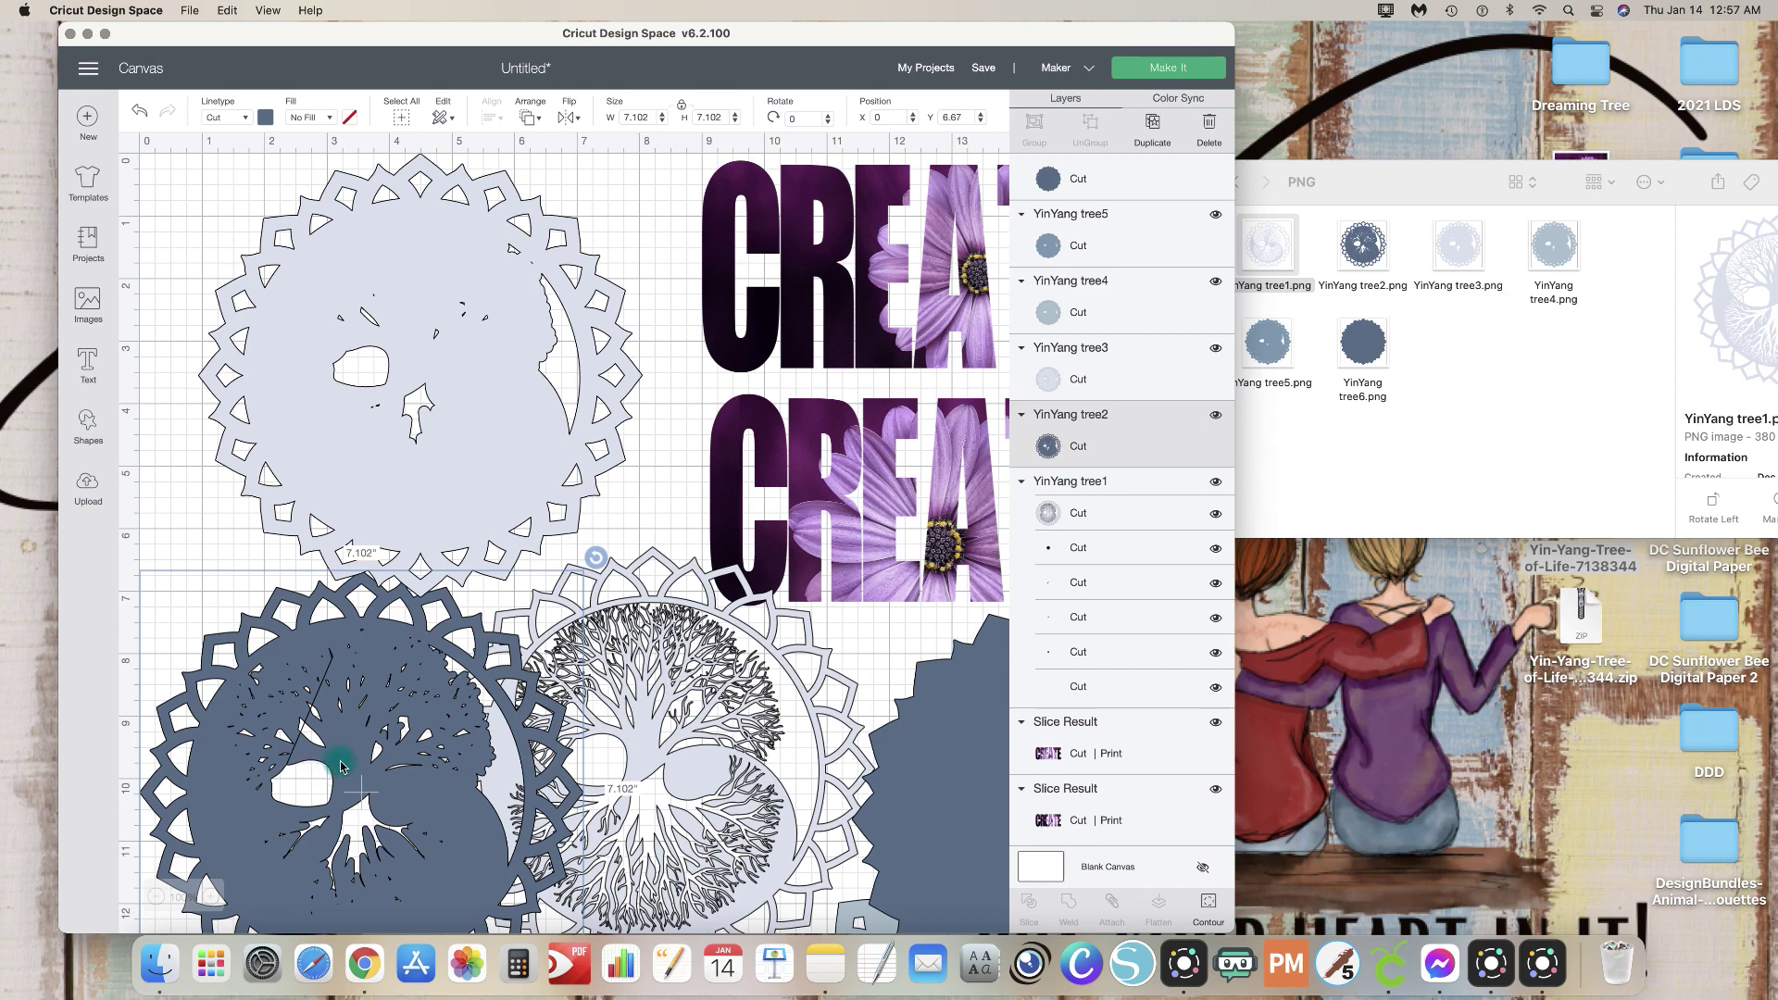
# Step: Move the YinYang tree1 group up to the middle of the canvas and weld all its parts into one layer
pyautogui.click(1143, 481)
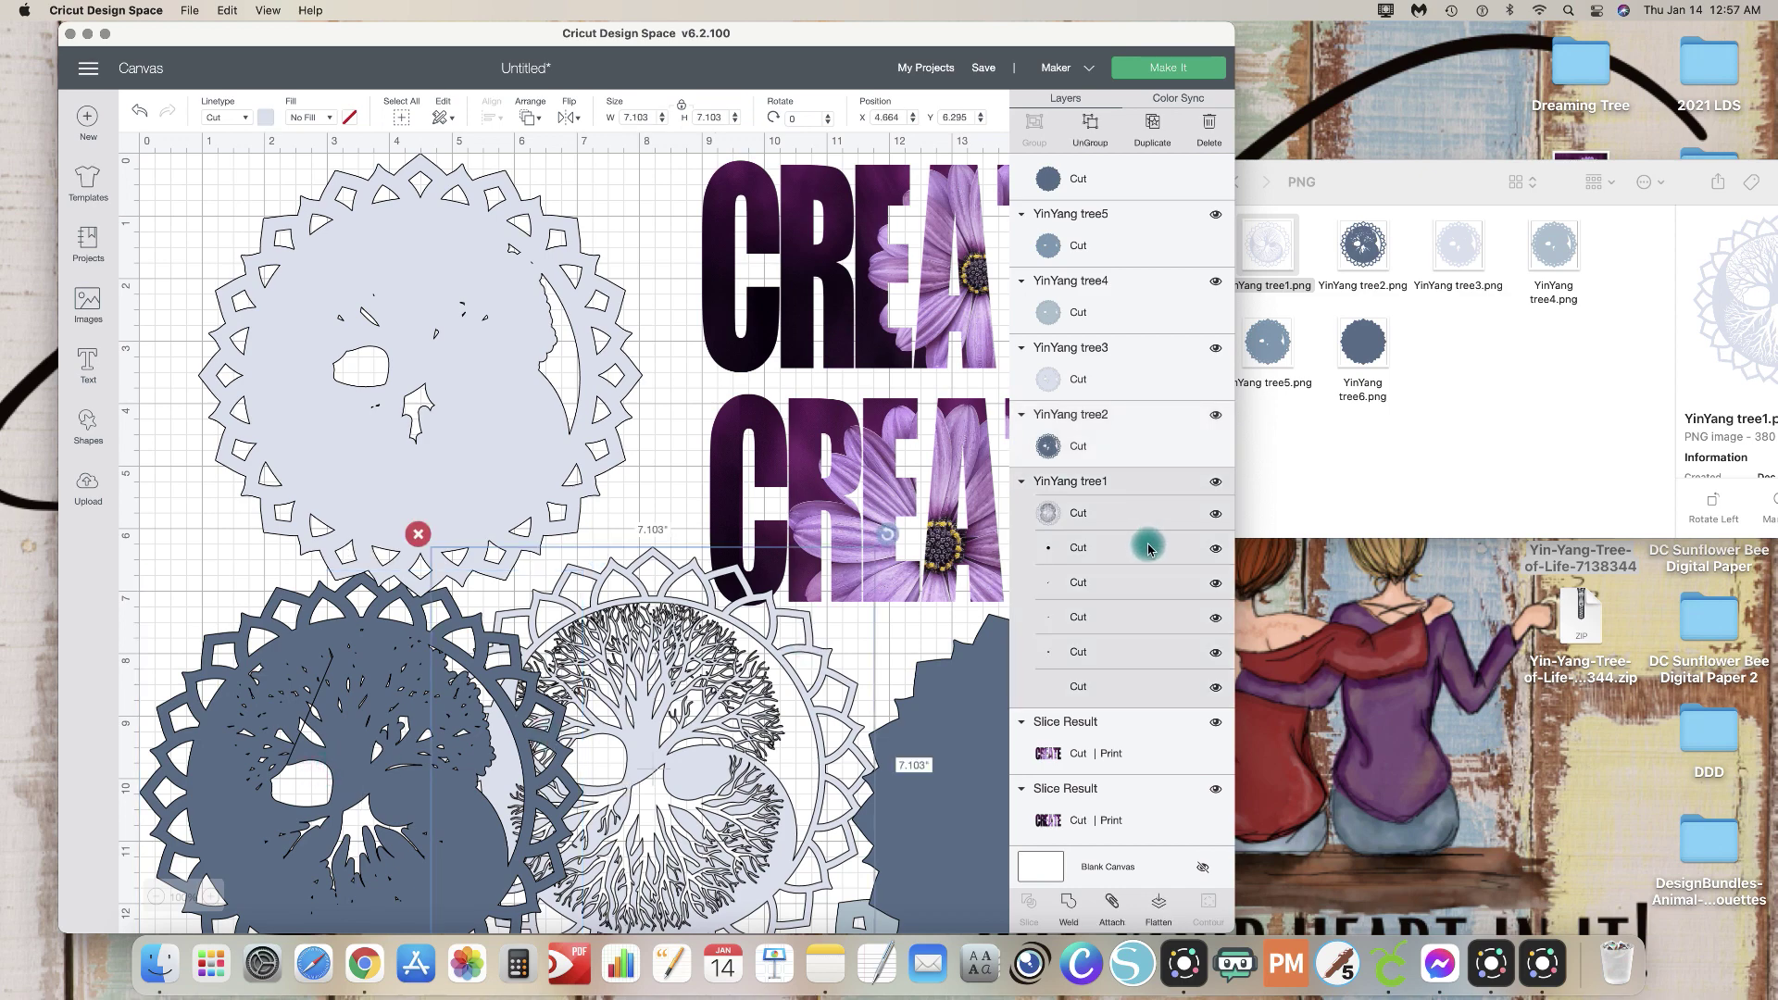
pyautogui.moveTo(718, 713); pyautogui.dragTo(800, 540)
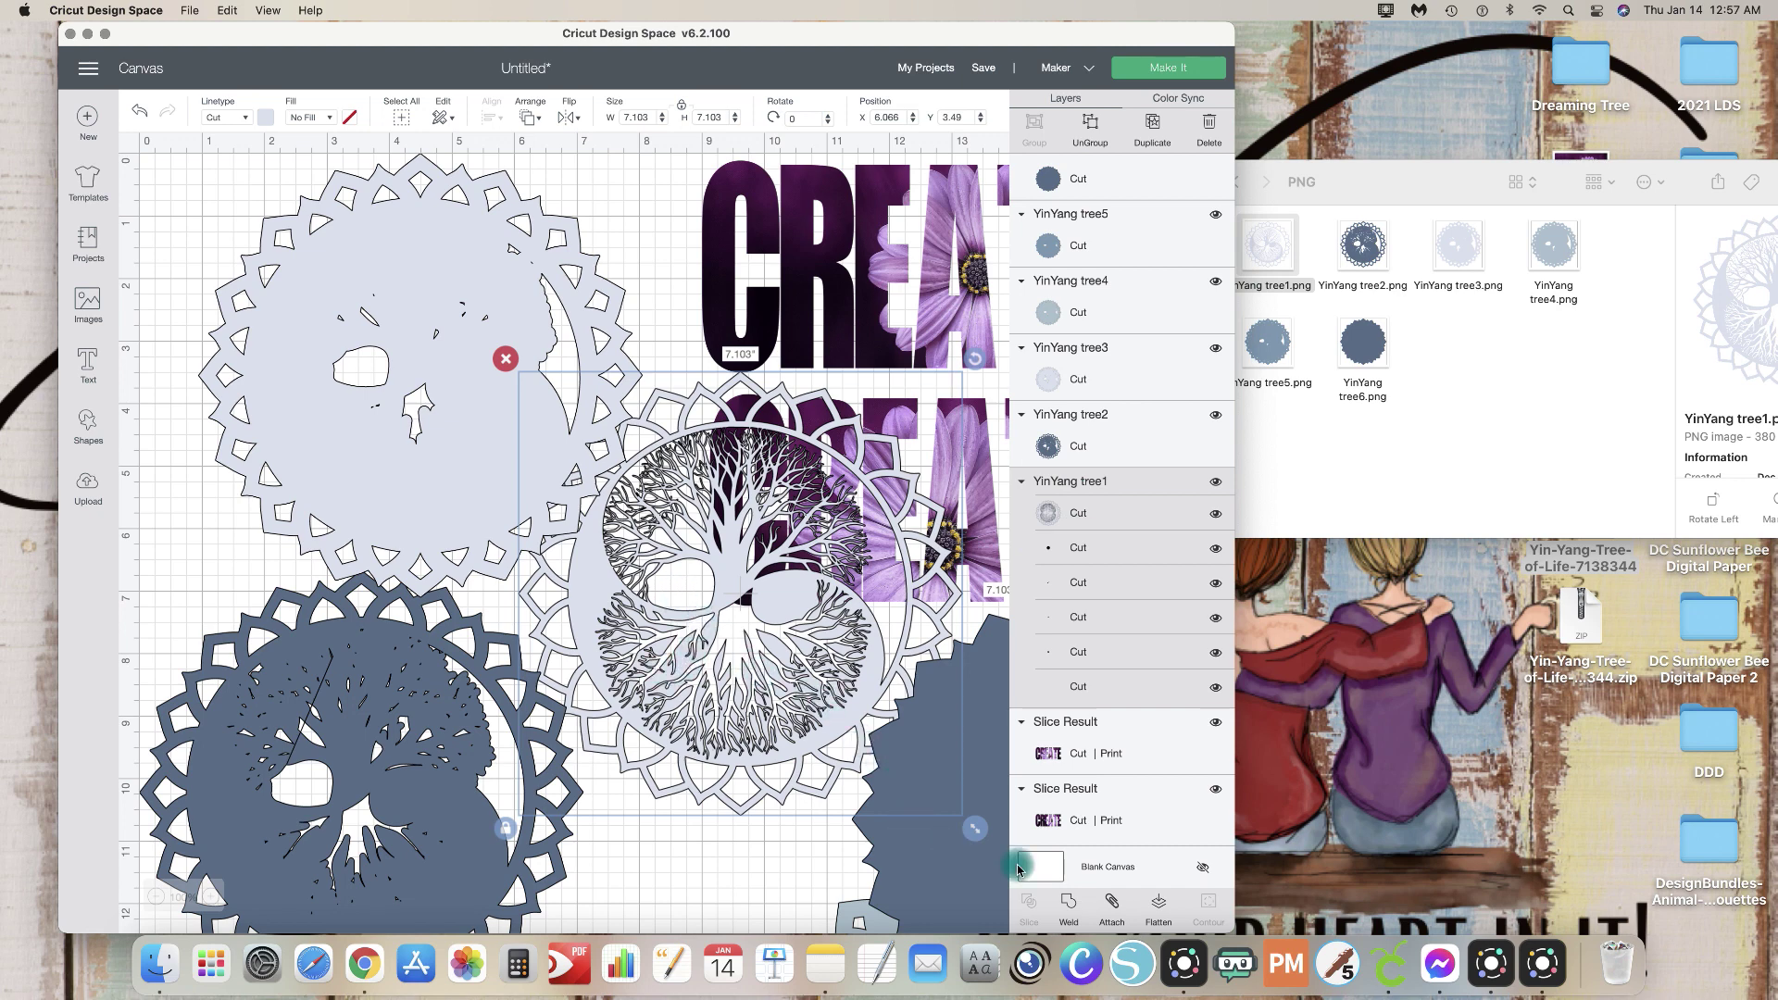
pyautogui.click(1070, 904)
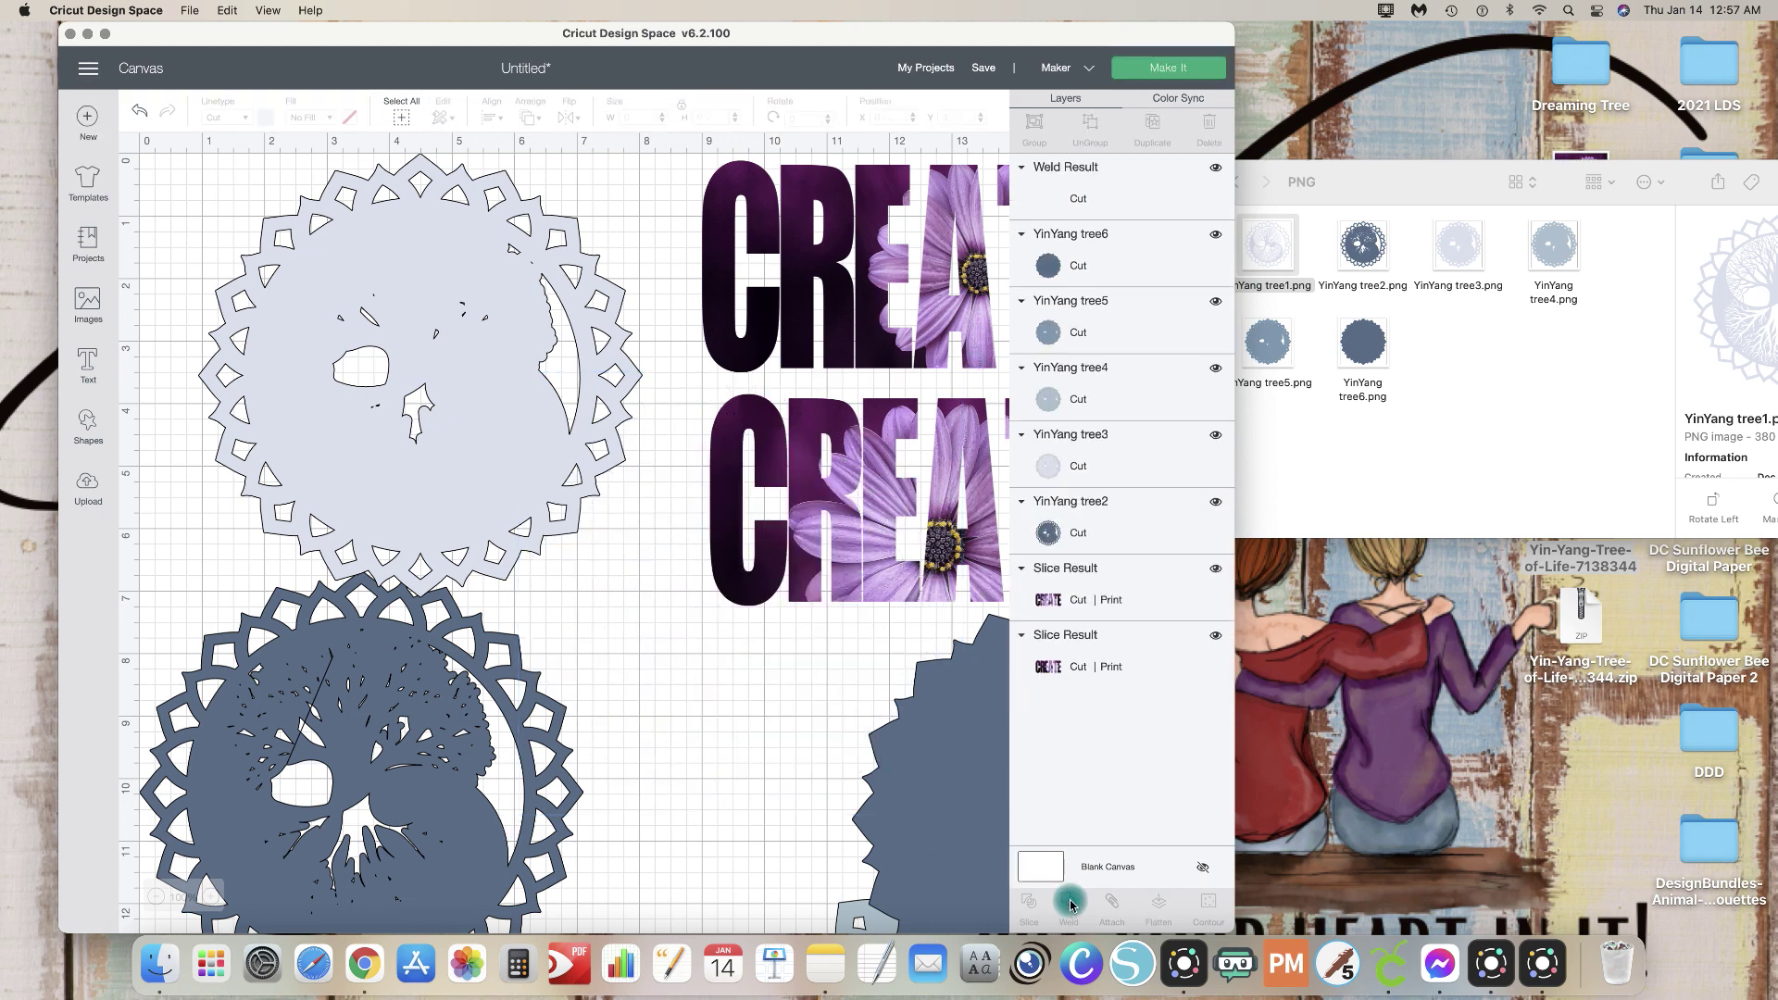
pyautogui.moveTo(785, 619); pyautogui.dragTo(780, 594)
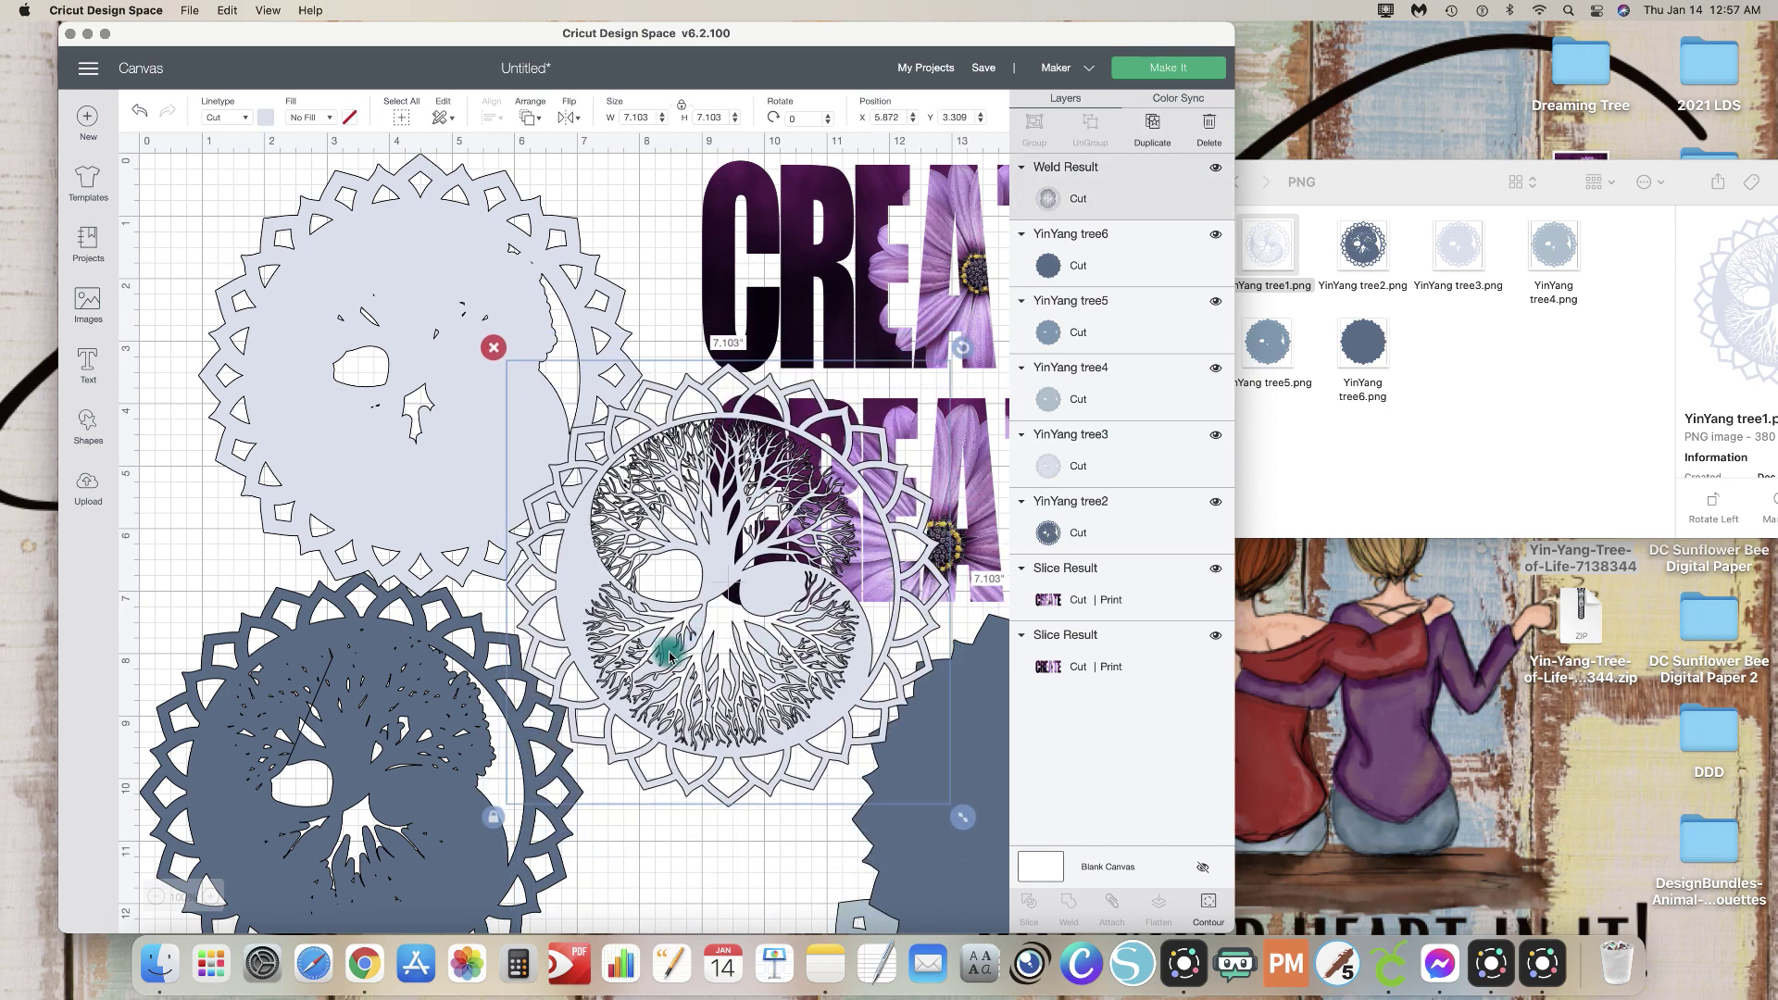
# Step: Place the welded tree on top of YinYang tree3 and move YinYang tree2 right into the lower middle of the canvas
pyautogui.click(396, 742)
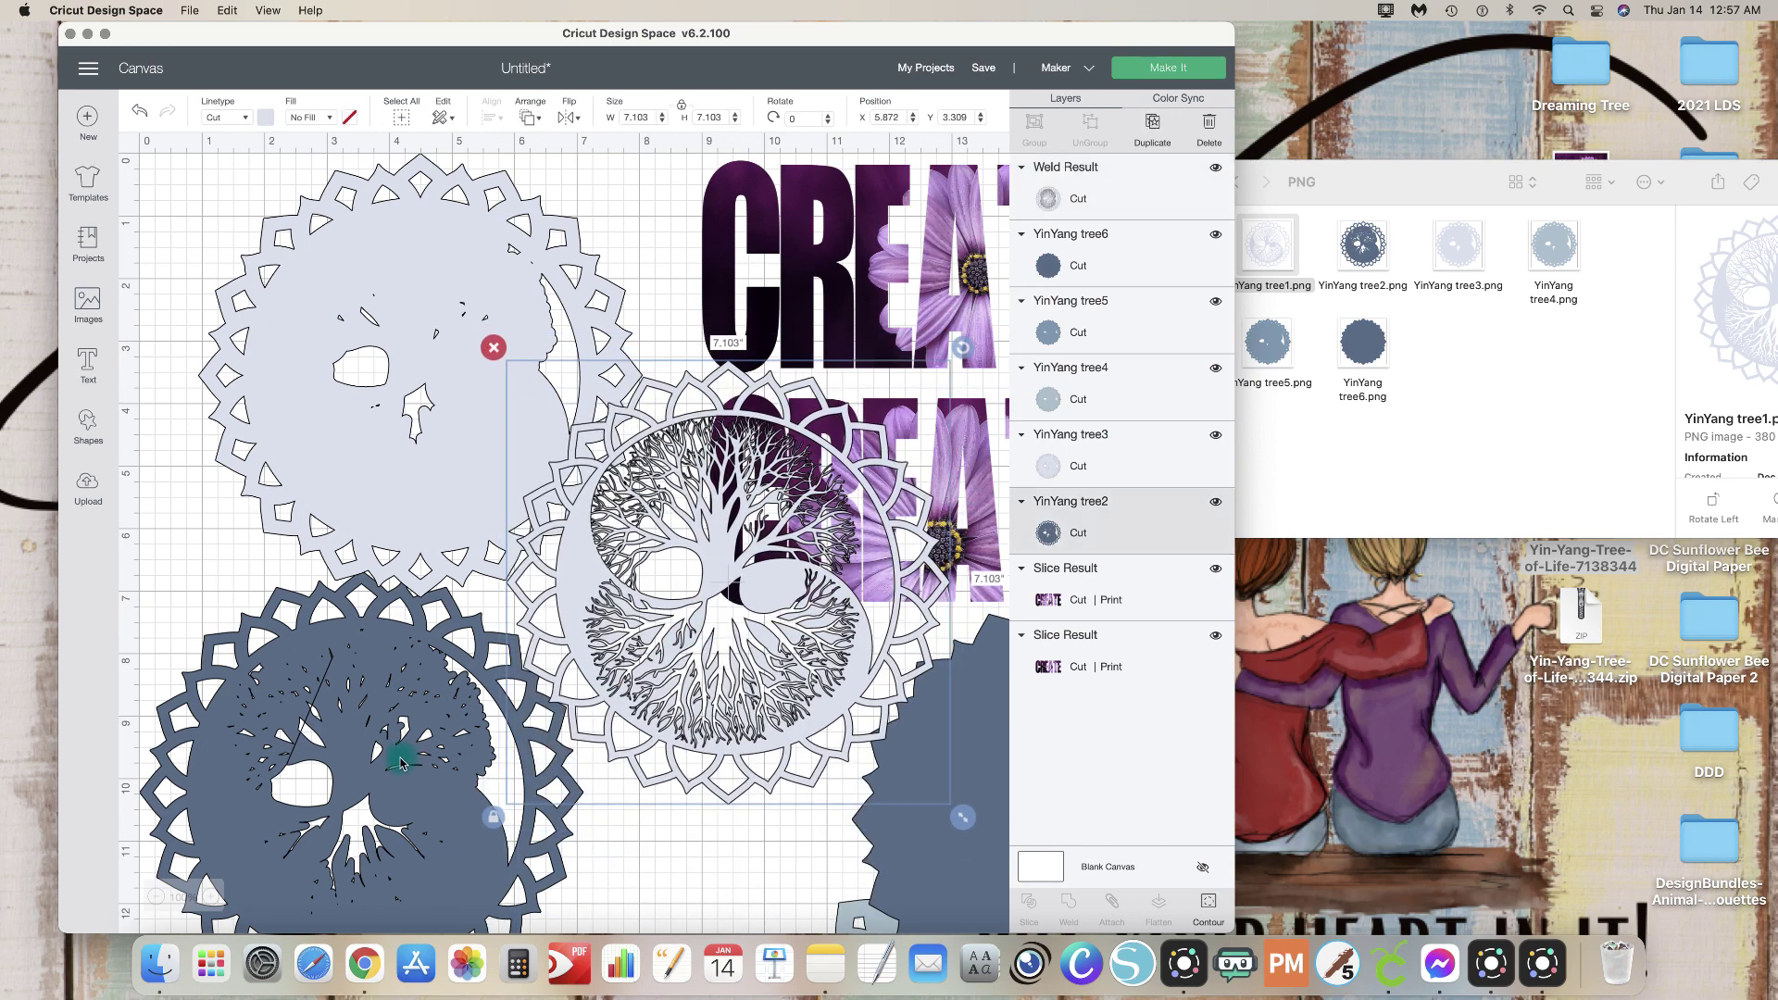
pyautogui.click(349, 489)
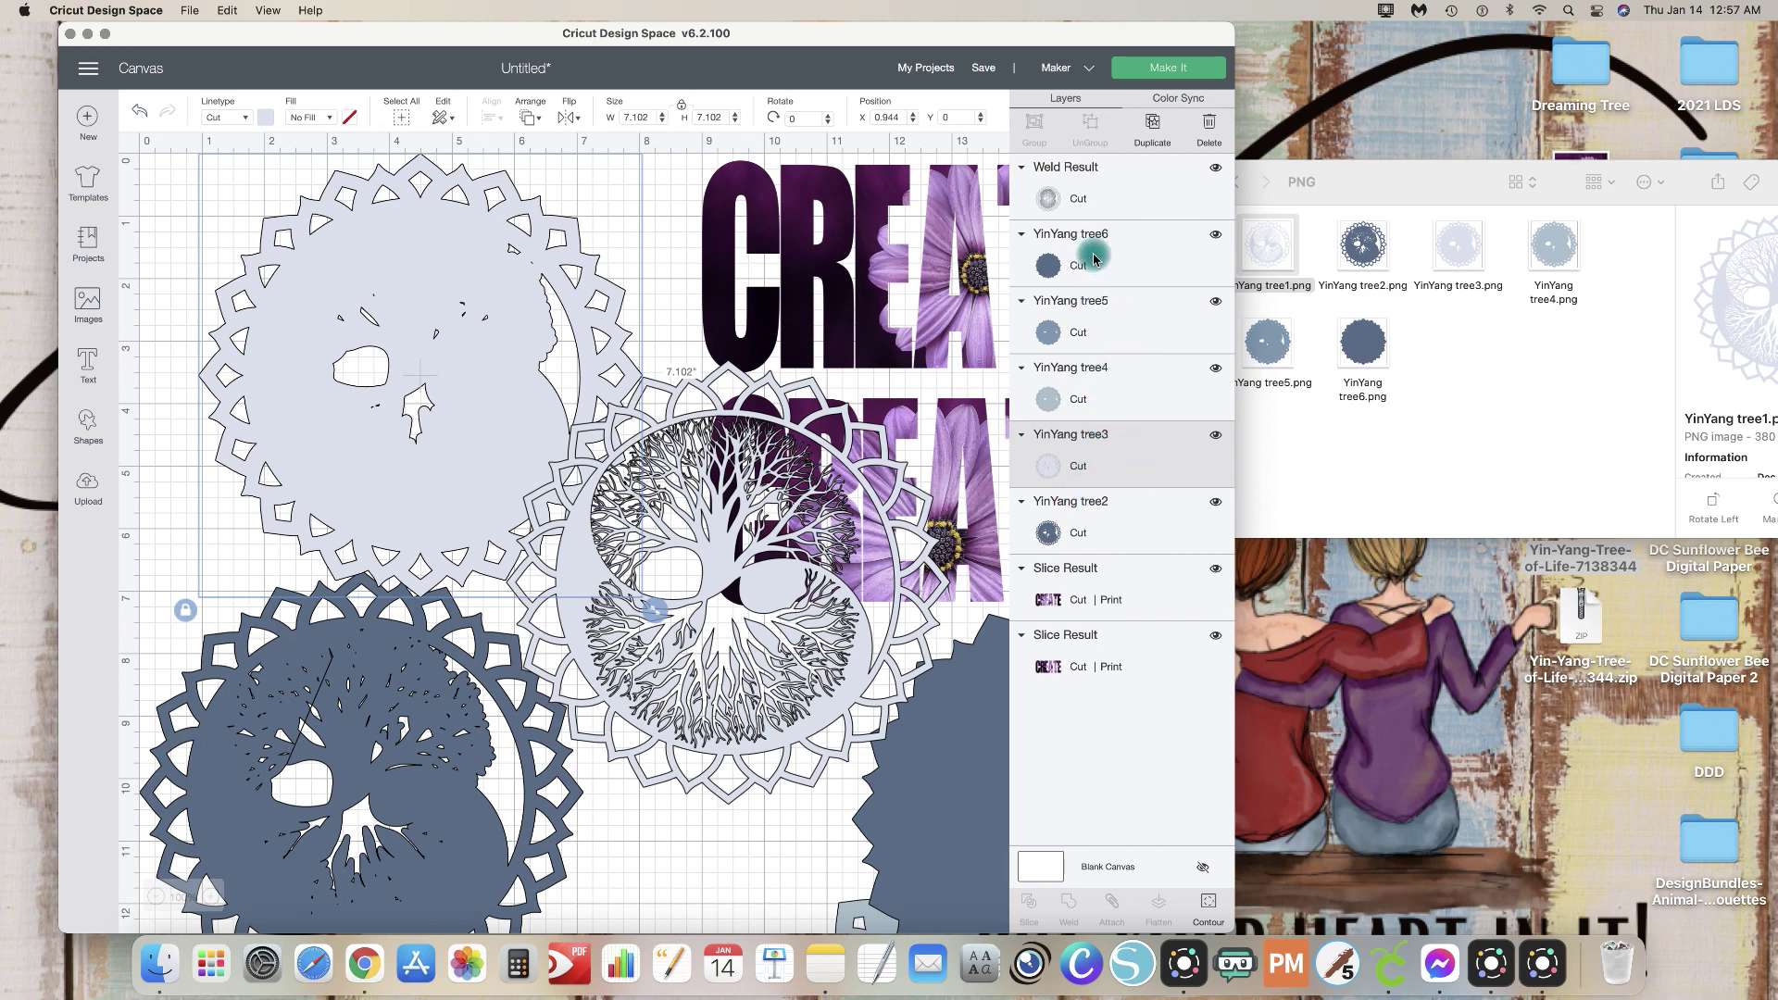
pyautogui.moveTo(790, 500); pyautogui.dragTo(484, 443)
pyautogui.moveTo(448, 793); pyautogui.dragTo(674, 783)
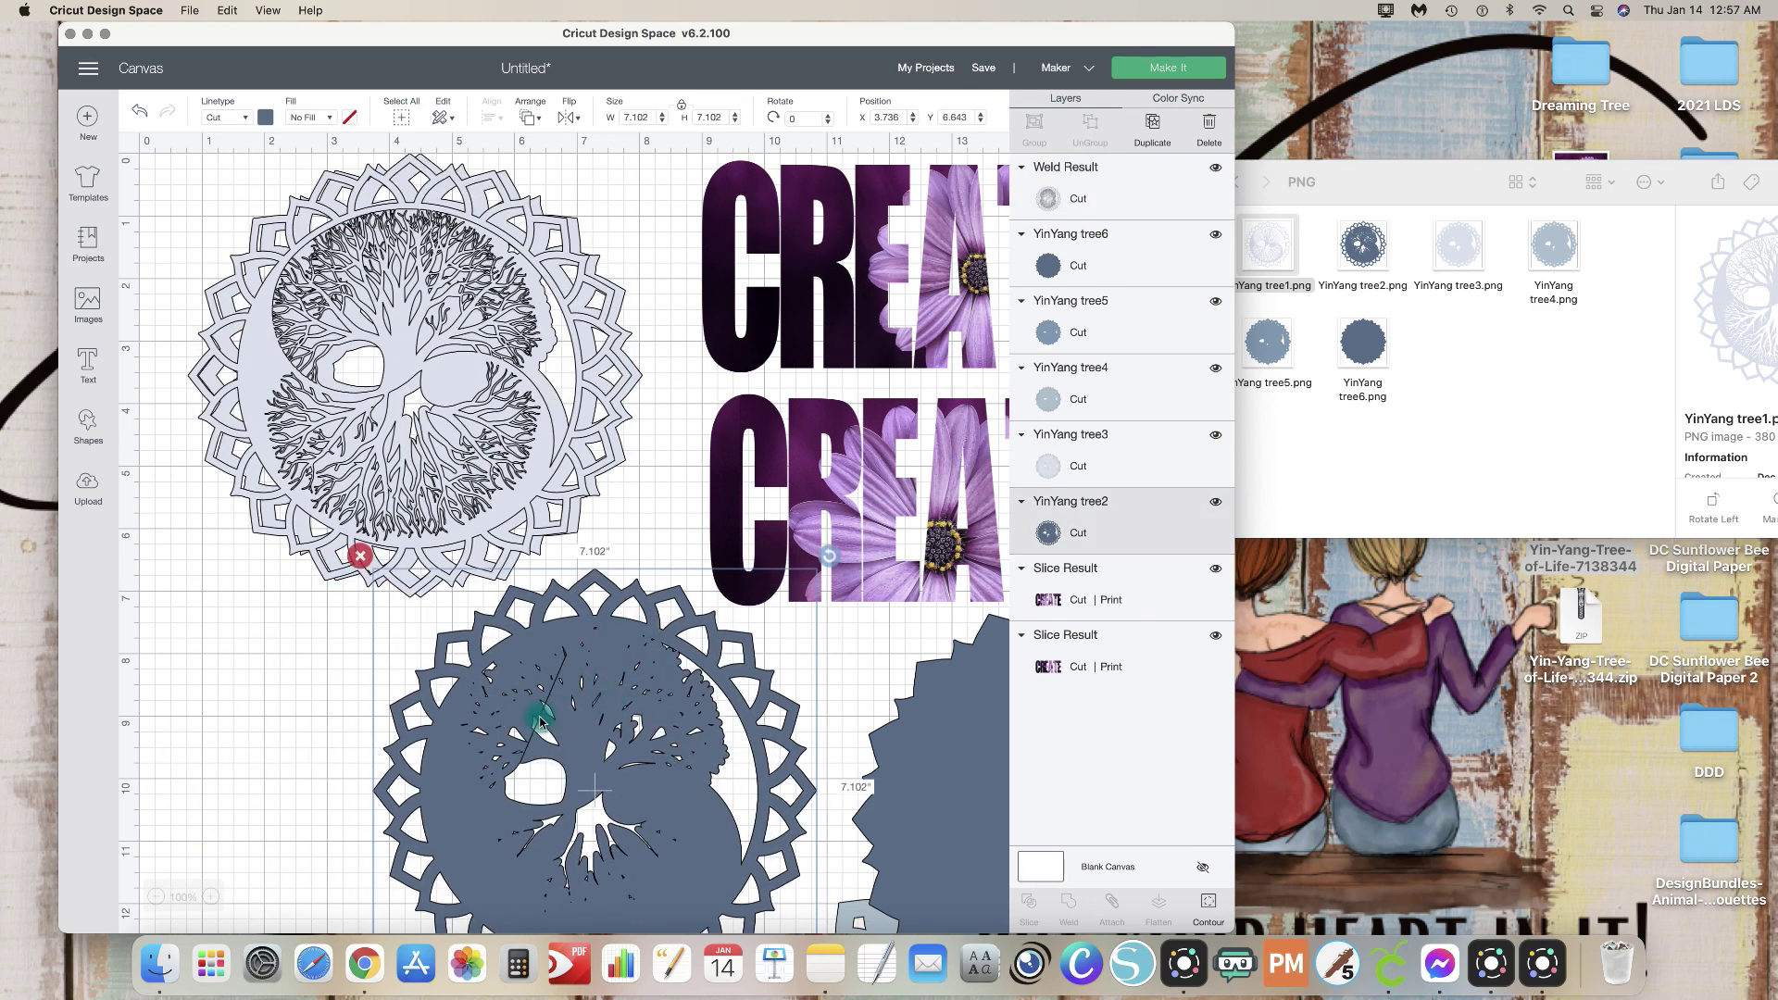
# Step: Gather the YinYang layers at the canvas's left side, spreading tree6, tree5 and tree4 out below the welded tree
pyautogui.moveTo(606, 774); pyautogui.dragTo(453, 563)
pyautogui.moveTo(930, 808); pyautogui.dragTo(361, 767)
pyautogui.moveTo(903, 889); pyautogui.dragTo(208, 782)
pyautogui.moveTo(982, 900); pyautogui.dragTo(286, 575)
pyautogui.moveTo(305, 290); pyautogui.dragTo(426, 548)
pyautogui.moveTo(394, 326); pyautogui.dragTo(412, 598)
pyautogui.moveTo(557, 682); pyautogui.dragTo(390, 310)
pyautogui.moveTo(497, 739); pyautogui.dragTo(406, 537)
pyautogui.moveTo(462, 891); pyautogui.dragTo(465, 787)
pyautogui.click(418, 703)
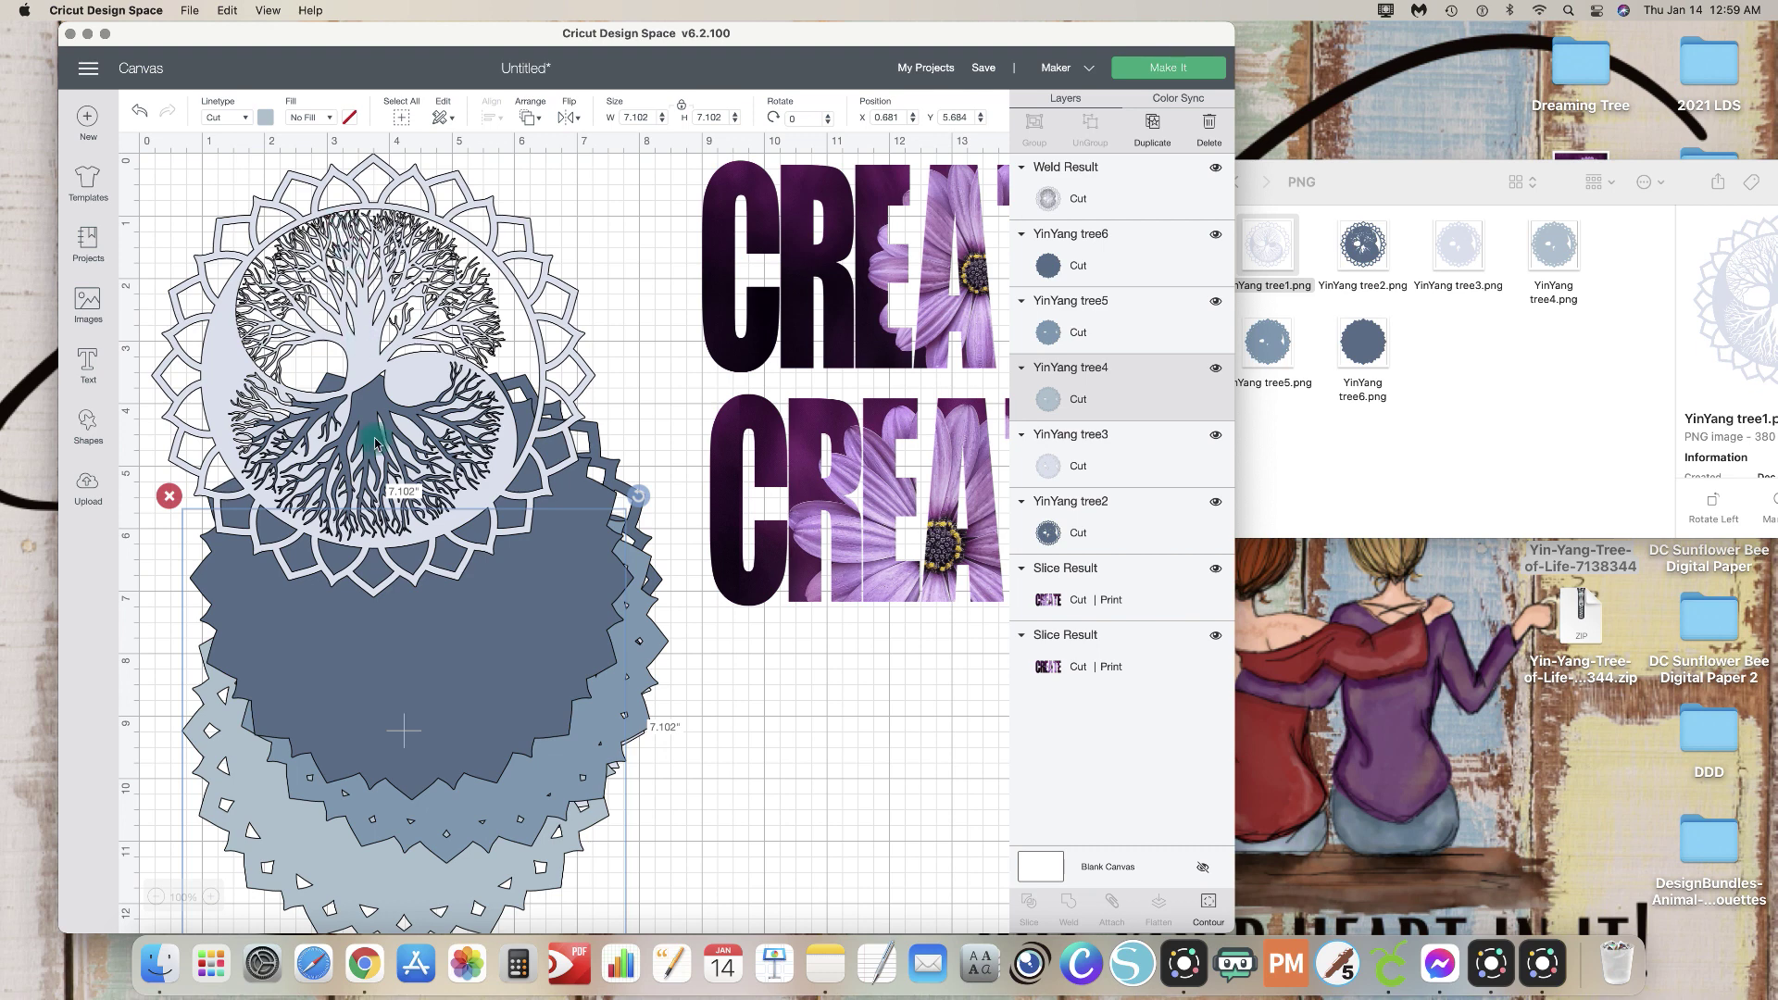
# Step: Move YinYang tree6, tree5, tree4 and tree3 to the canvas's lower middle, and tree2 to its left edge below the welded tree
pyautogui.moveTo(449, 615); pyautogui.dragTo(730, 556)
pyautogui.moveTo(531, 760); pyautogui.dragTo(579, 770)
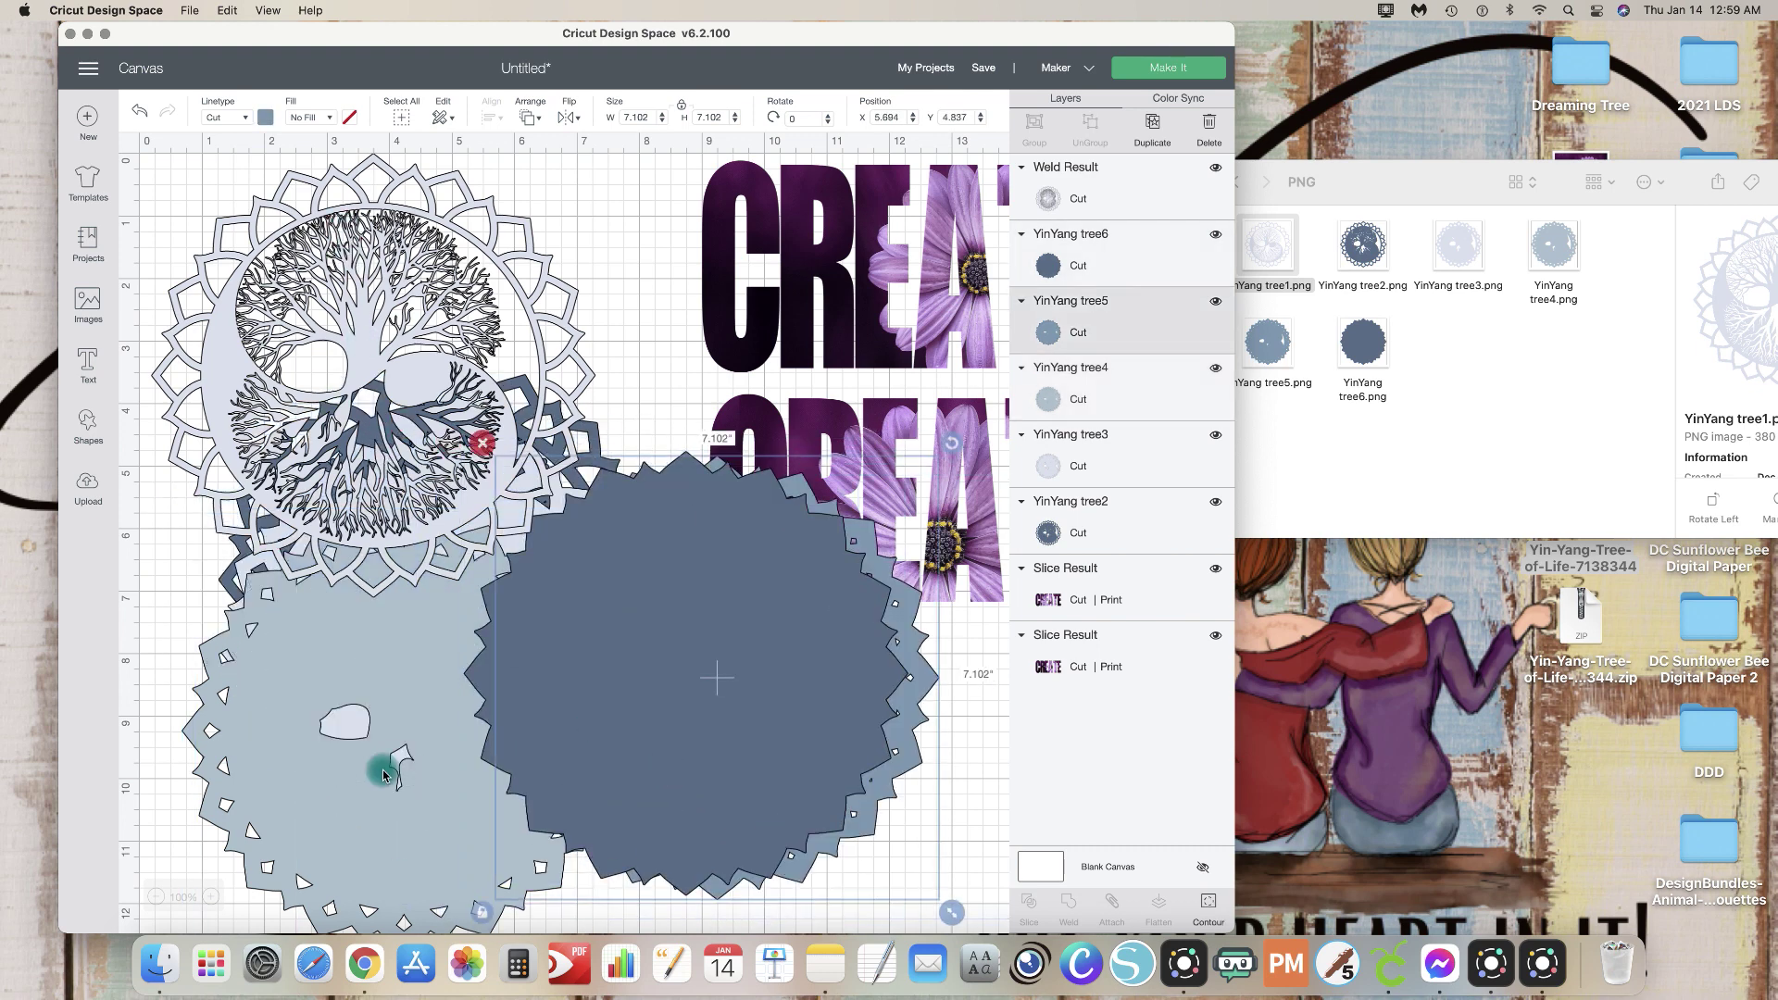
pyautogui.moveTo(384, 770); pyautogui.dragTo(633, 793)
pyautogui.moveTo(405, 741); pyautogui.dragTo(616, 830)
pyautogui.moveTo(396, 725); pyautogui.dragTo(326, 669)
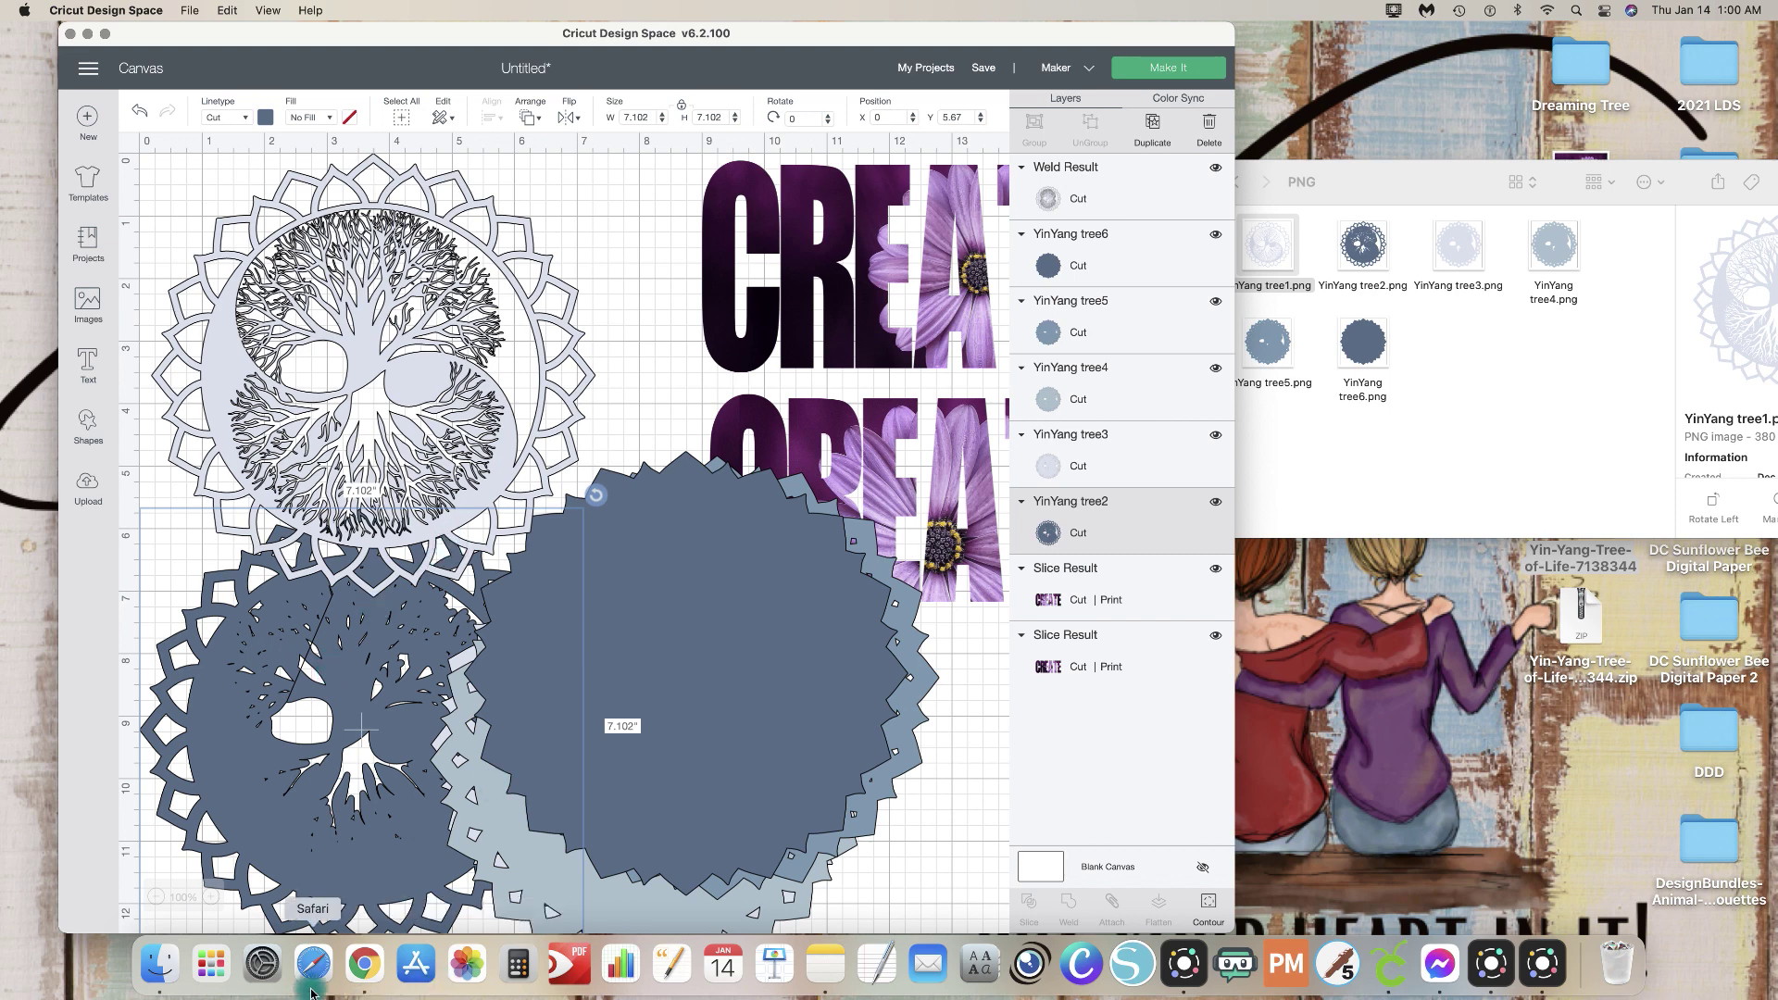
# Step: Switch to Chrome, open Creative Fabrica's Freebies page and look through the most popular freebies
pyautogui.click(360, 966)
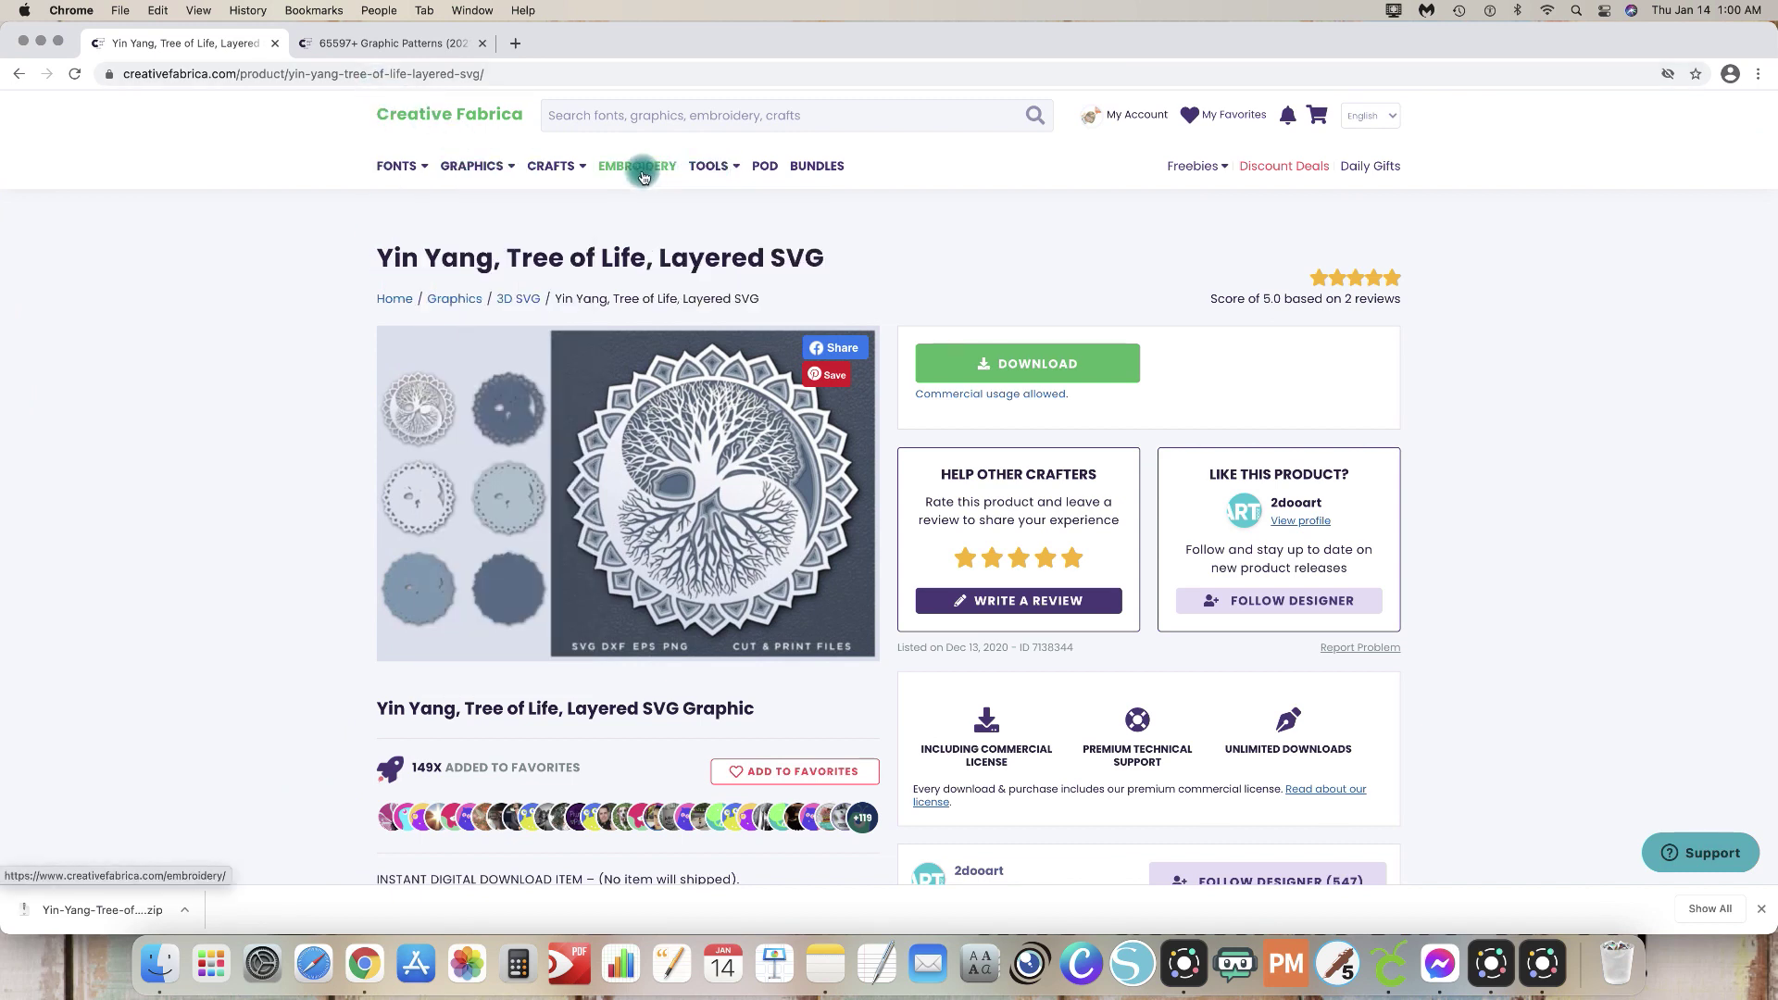
pyautogui.moveTo(478, 181)
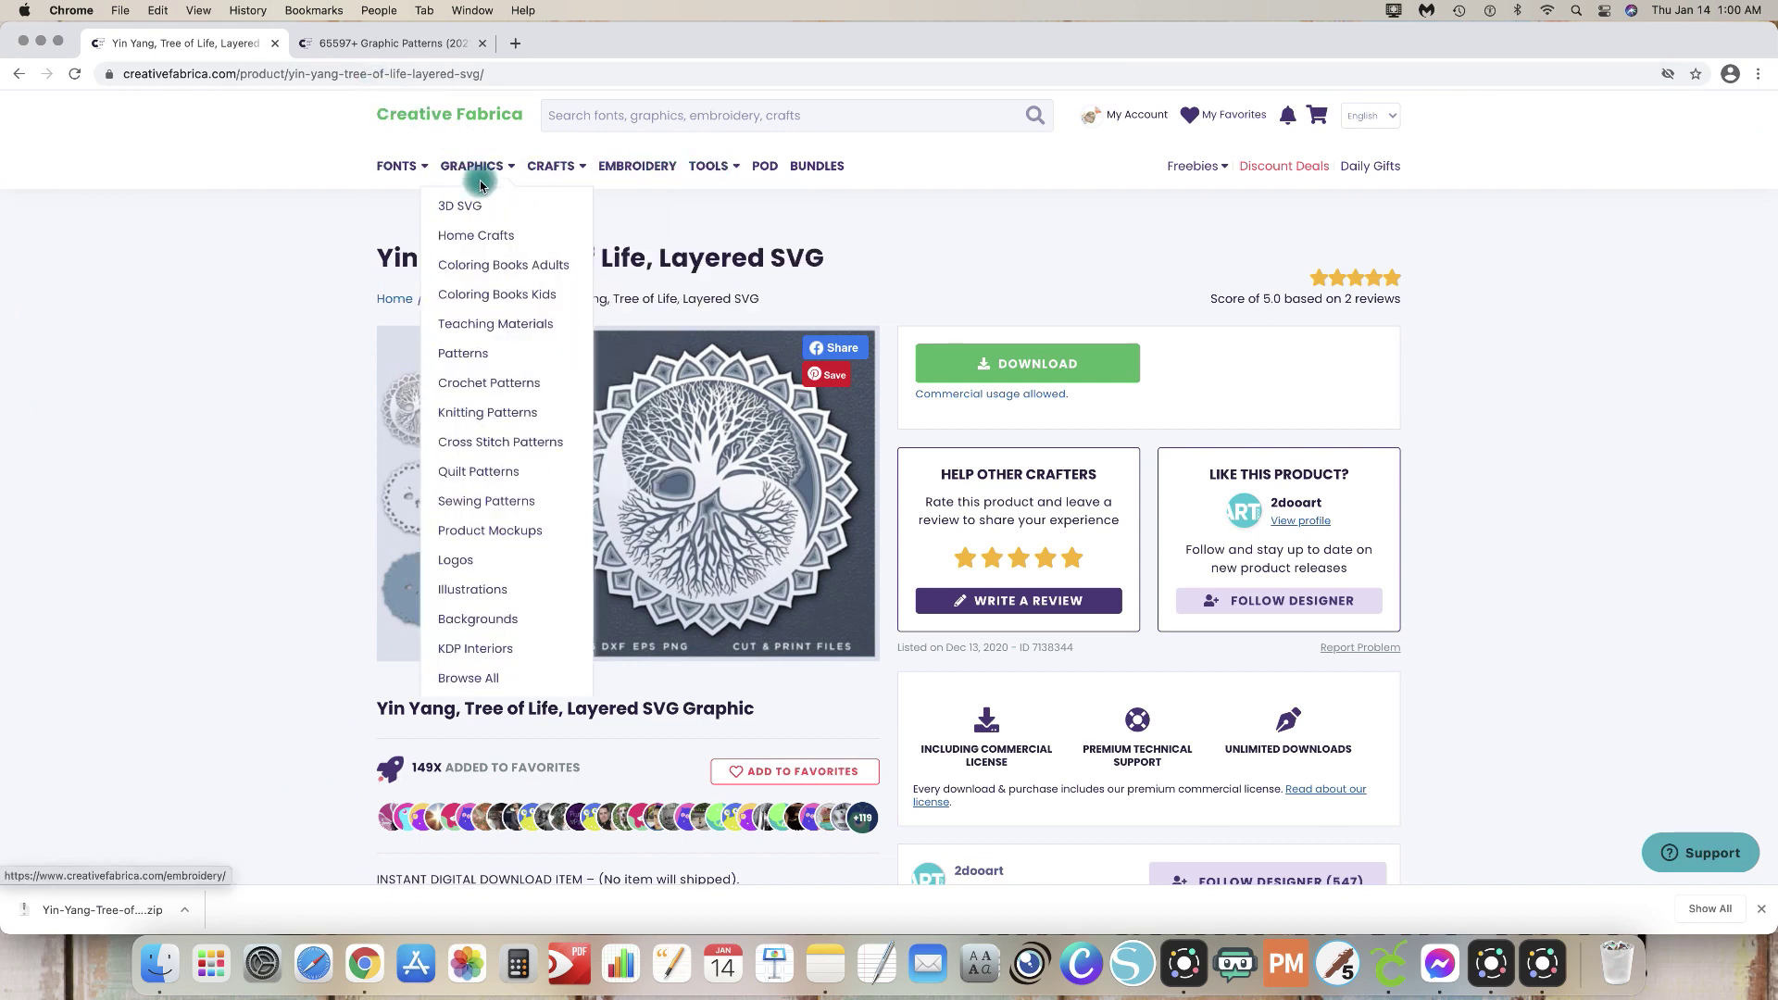
pyautogui.click(1189, 176)
pyautogui.click(1180, 209)
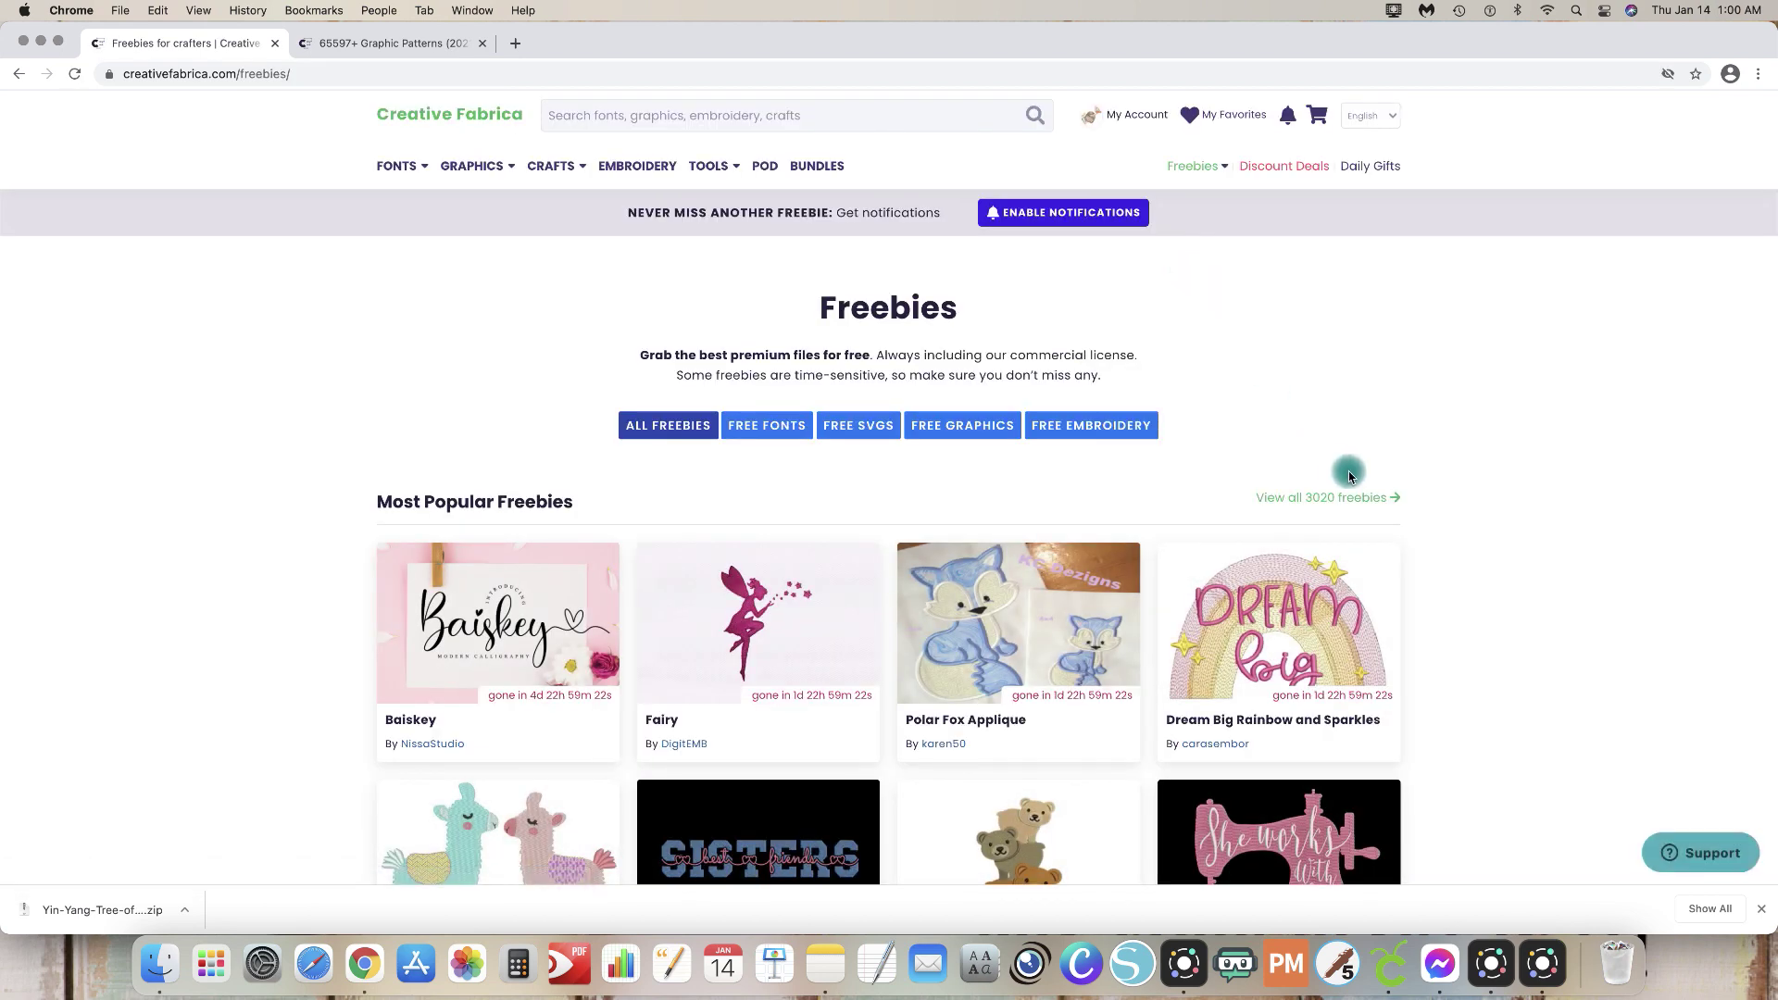
pyautogui.scroll(-1, 1348, 476)
pyautogui.scroll(-2, 1349, 476)
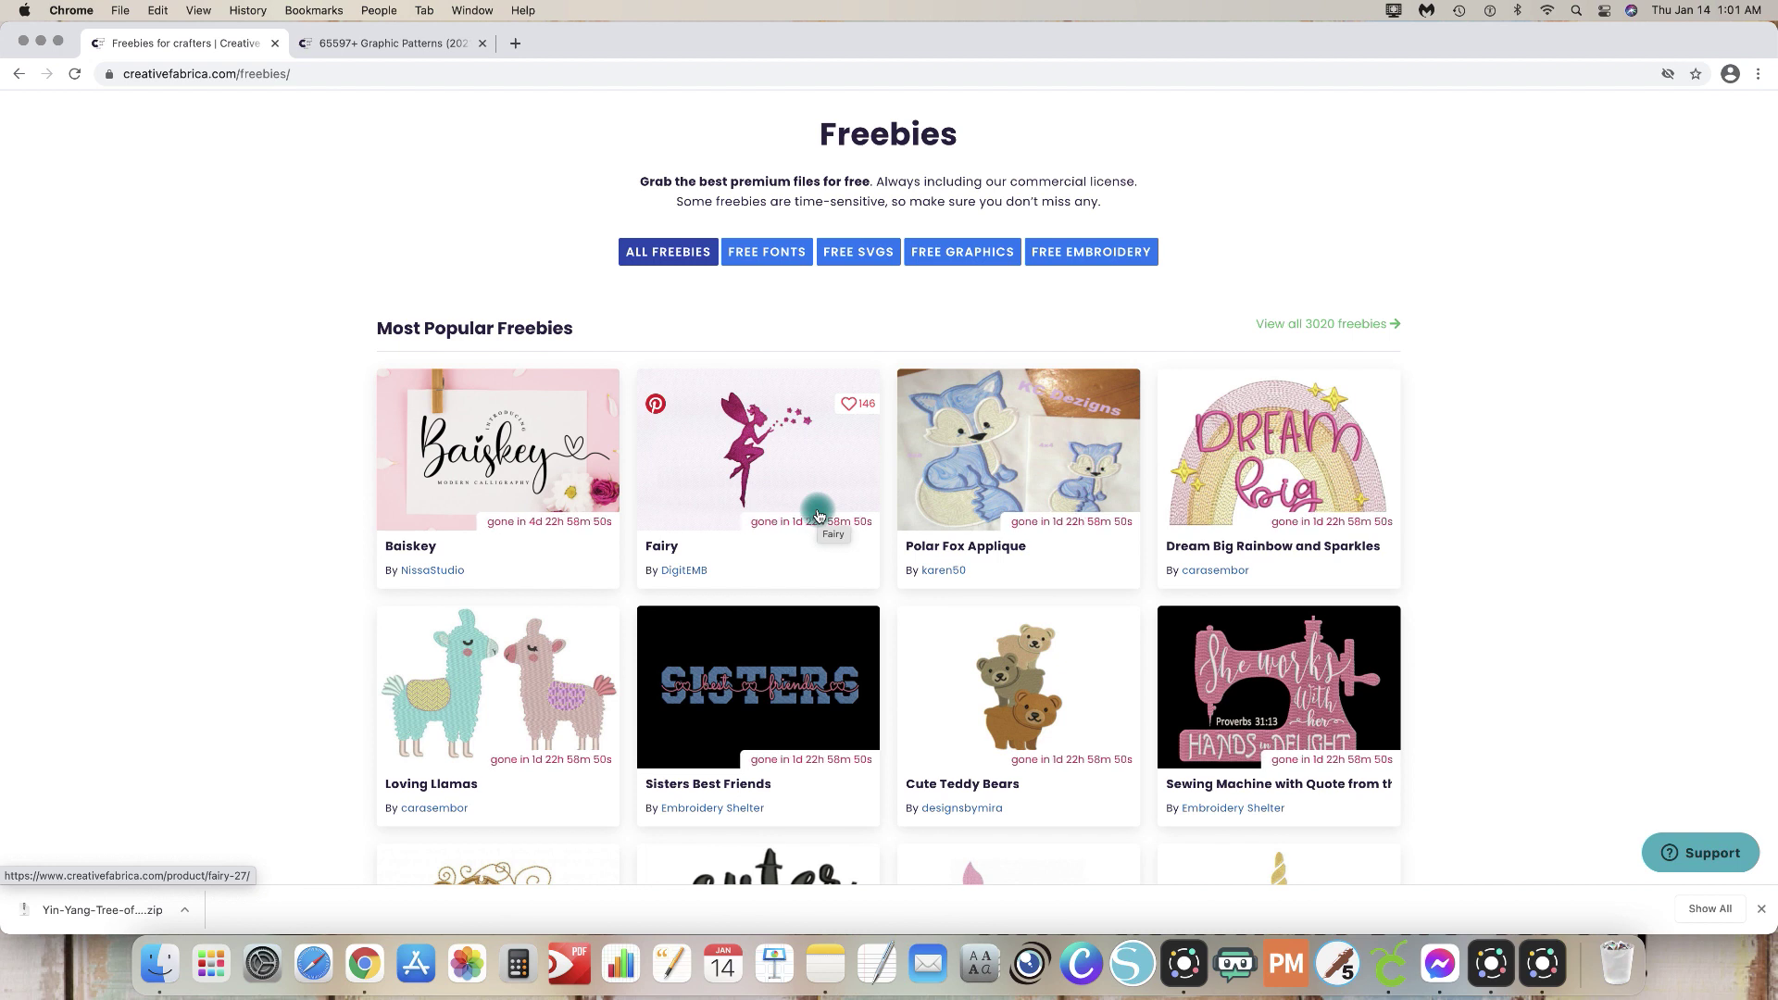
pyautogui.scroll(-1, 796, 417)
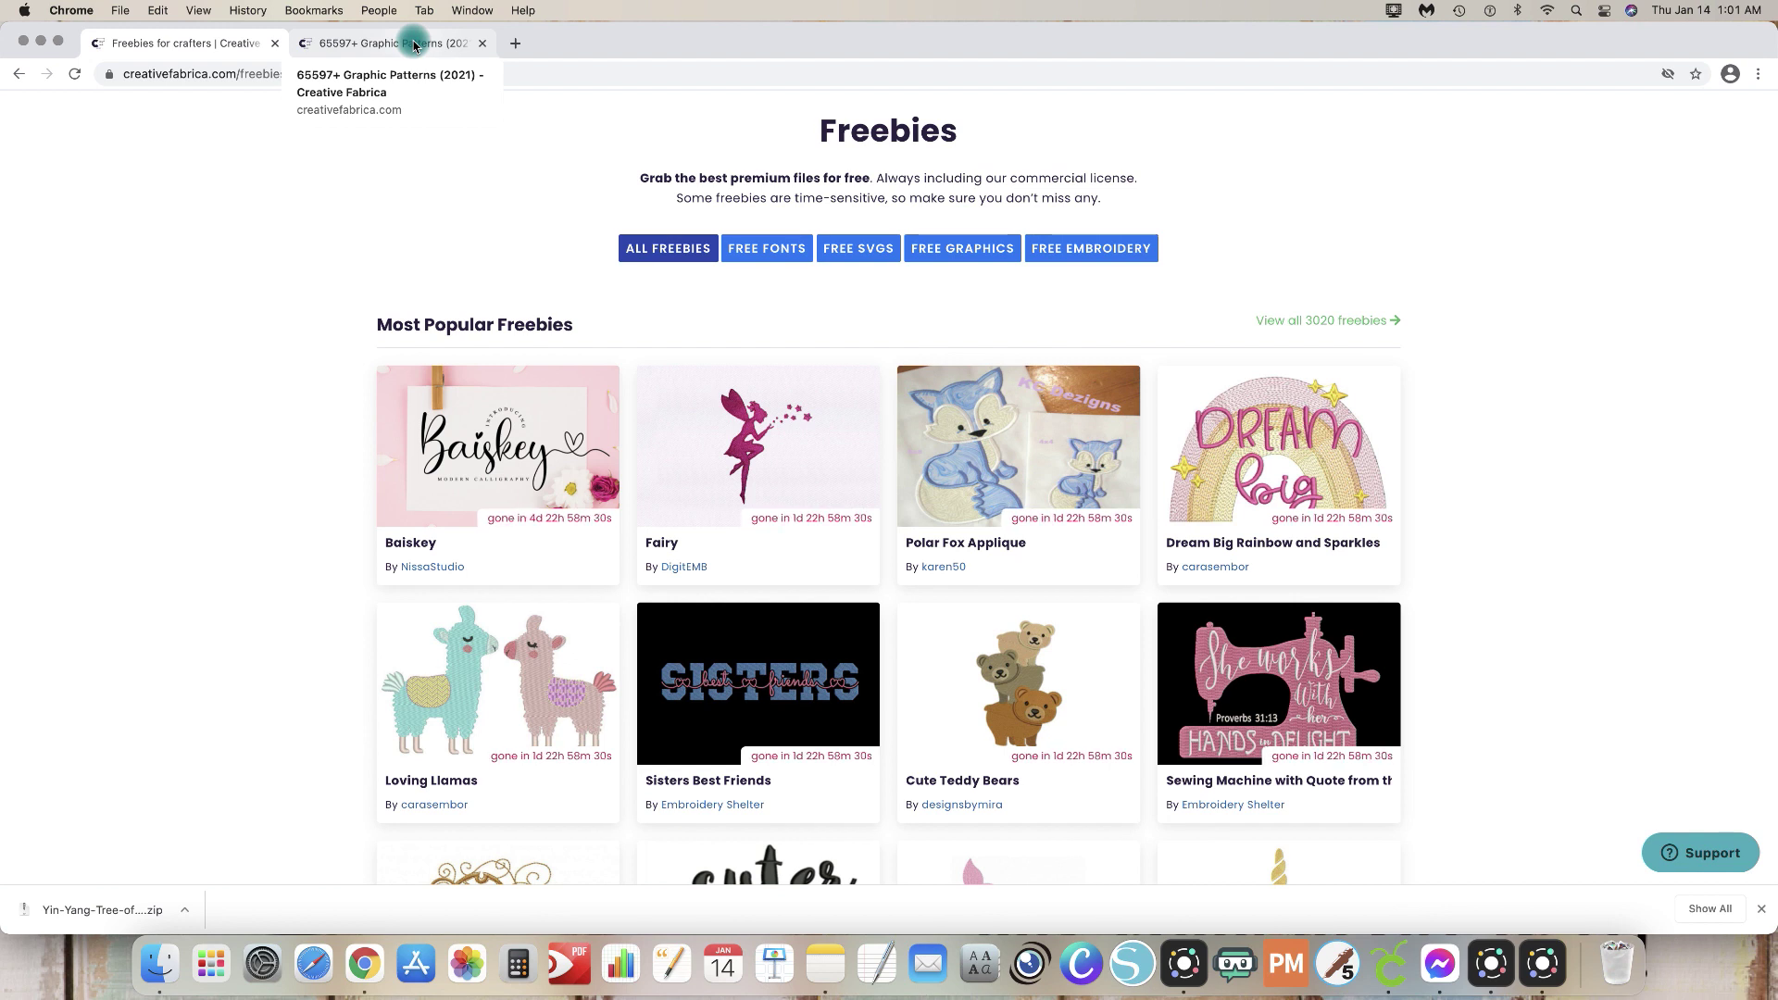
# Step: Search Google for "flower" in a new browser tab and dismiss the location permission request
pyautogui.click(515, 42)
pyautogui.click(761, 399)
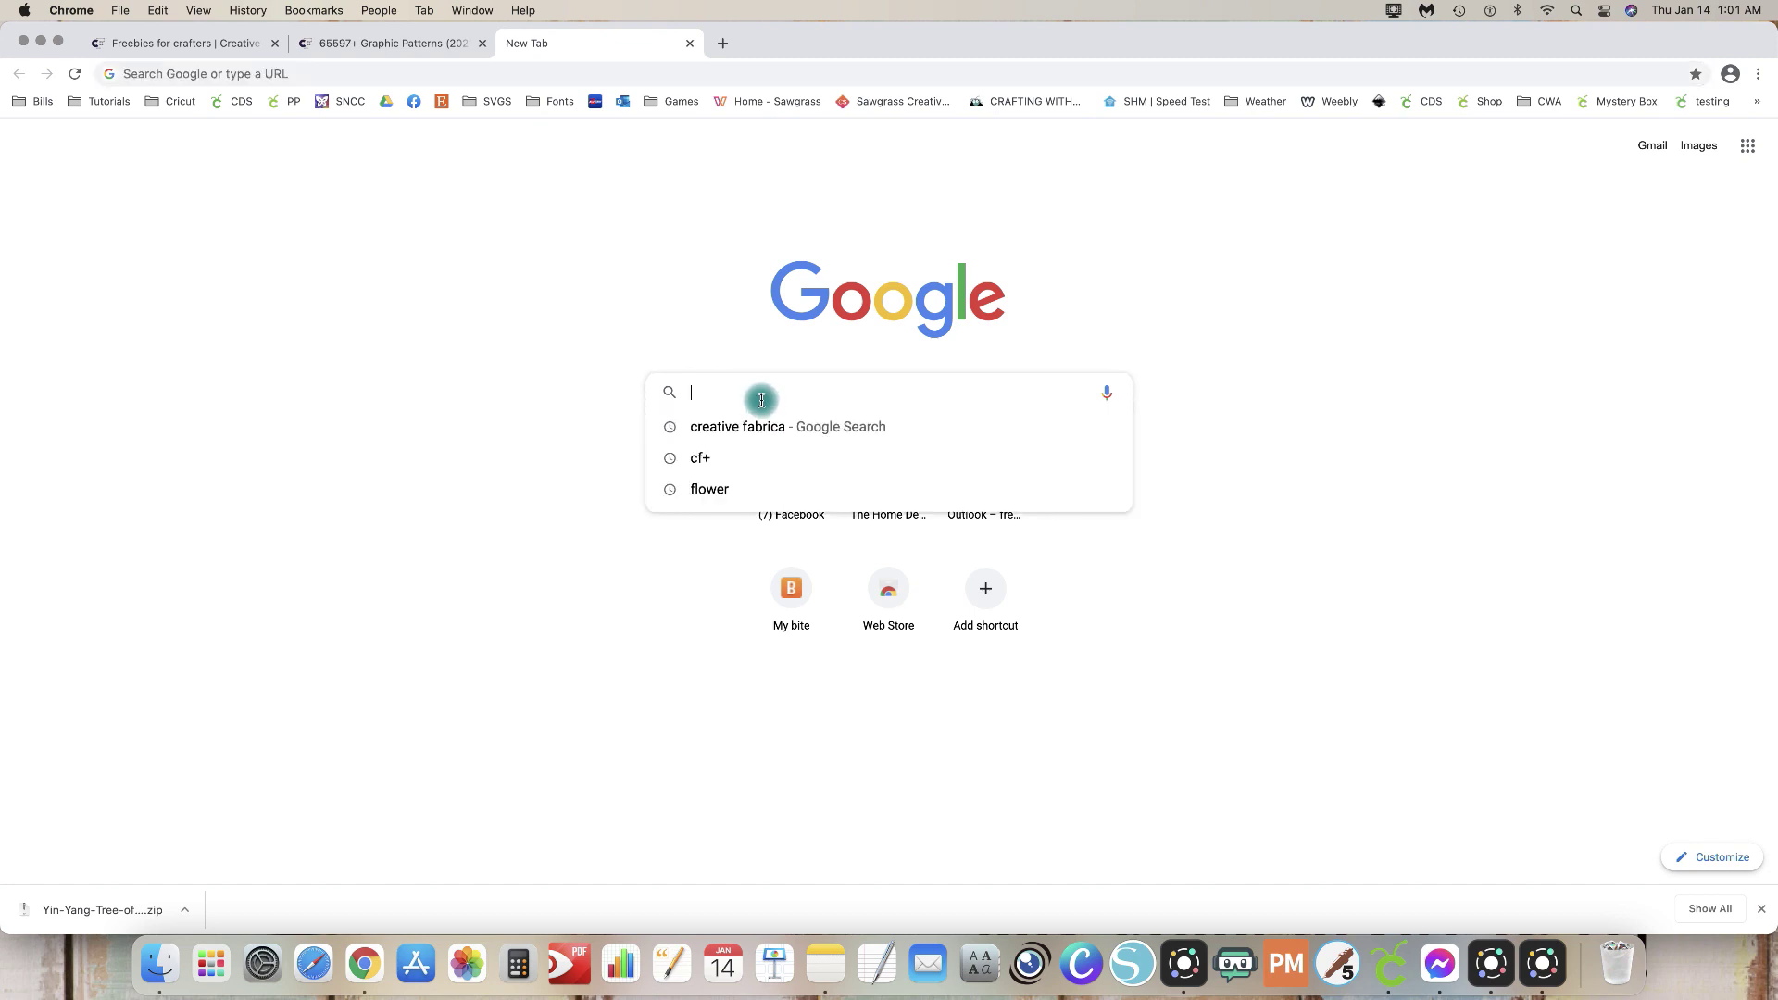
pyautogui.write('flower')
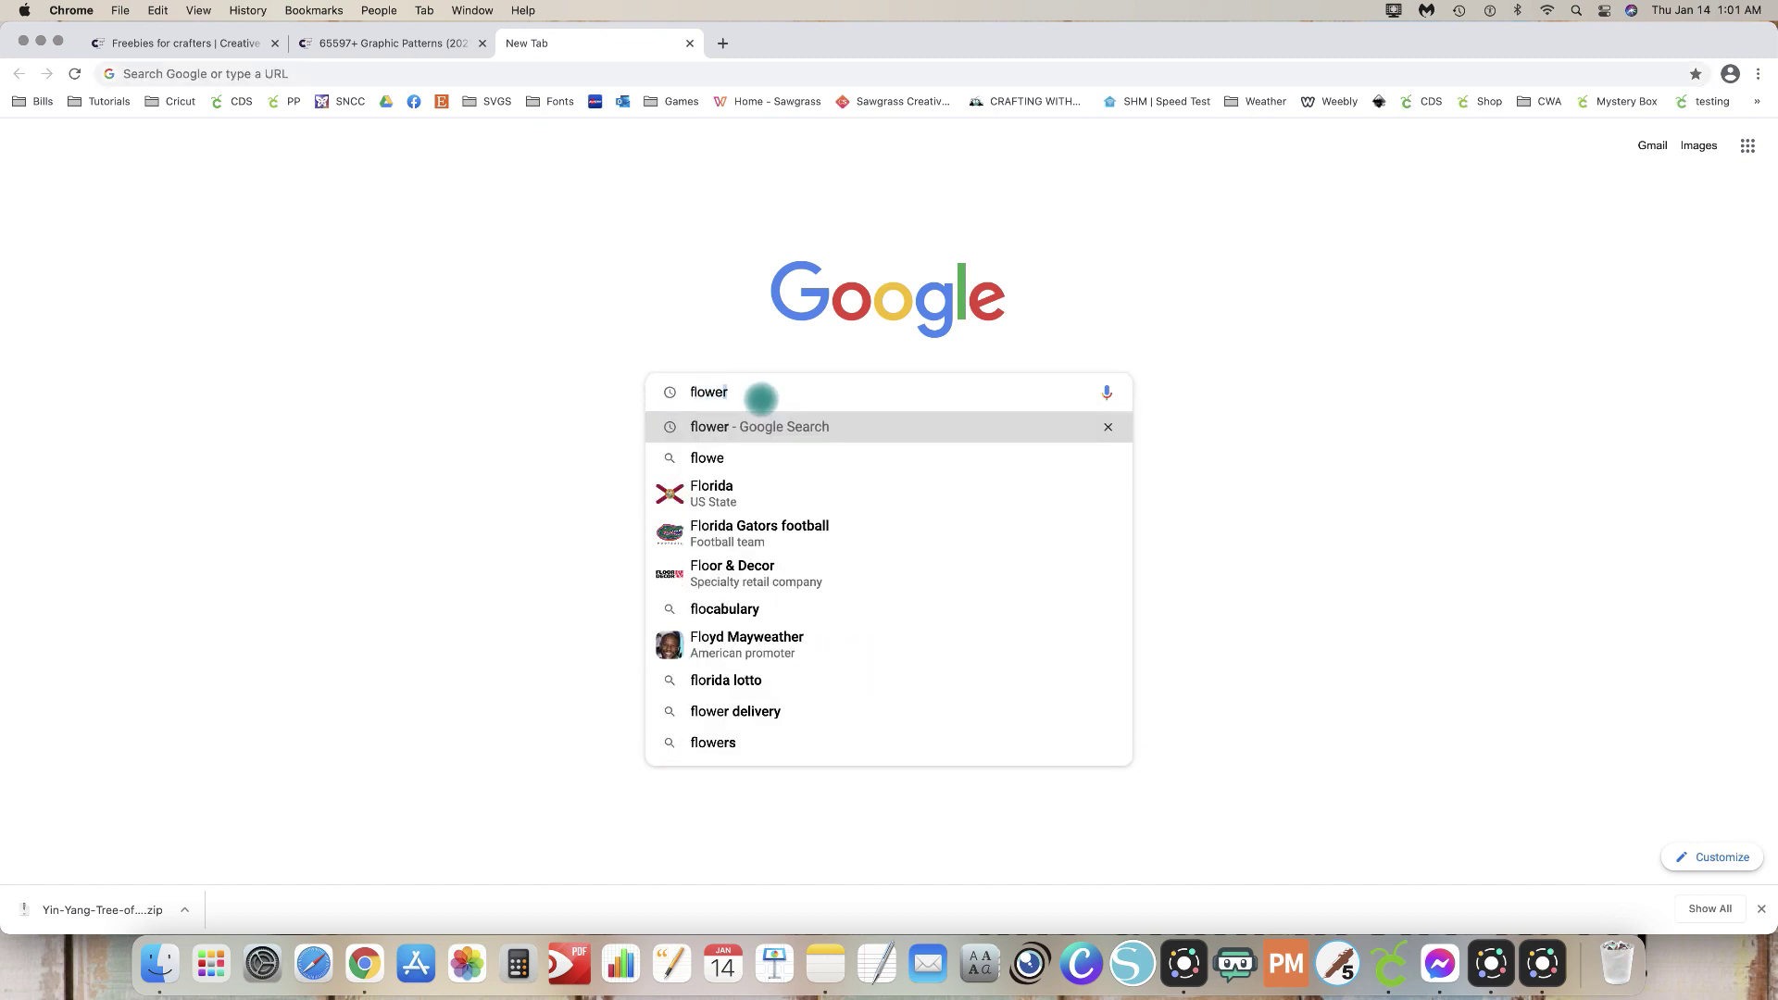
pyautogui.press('Return')
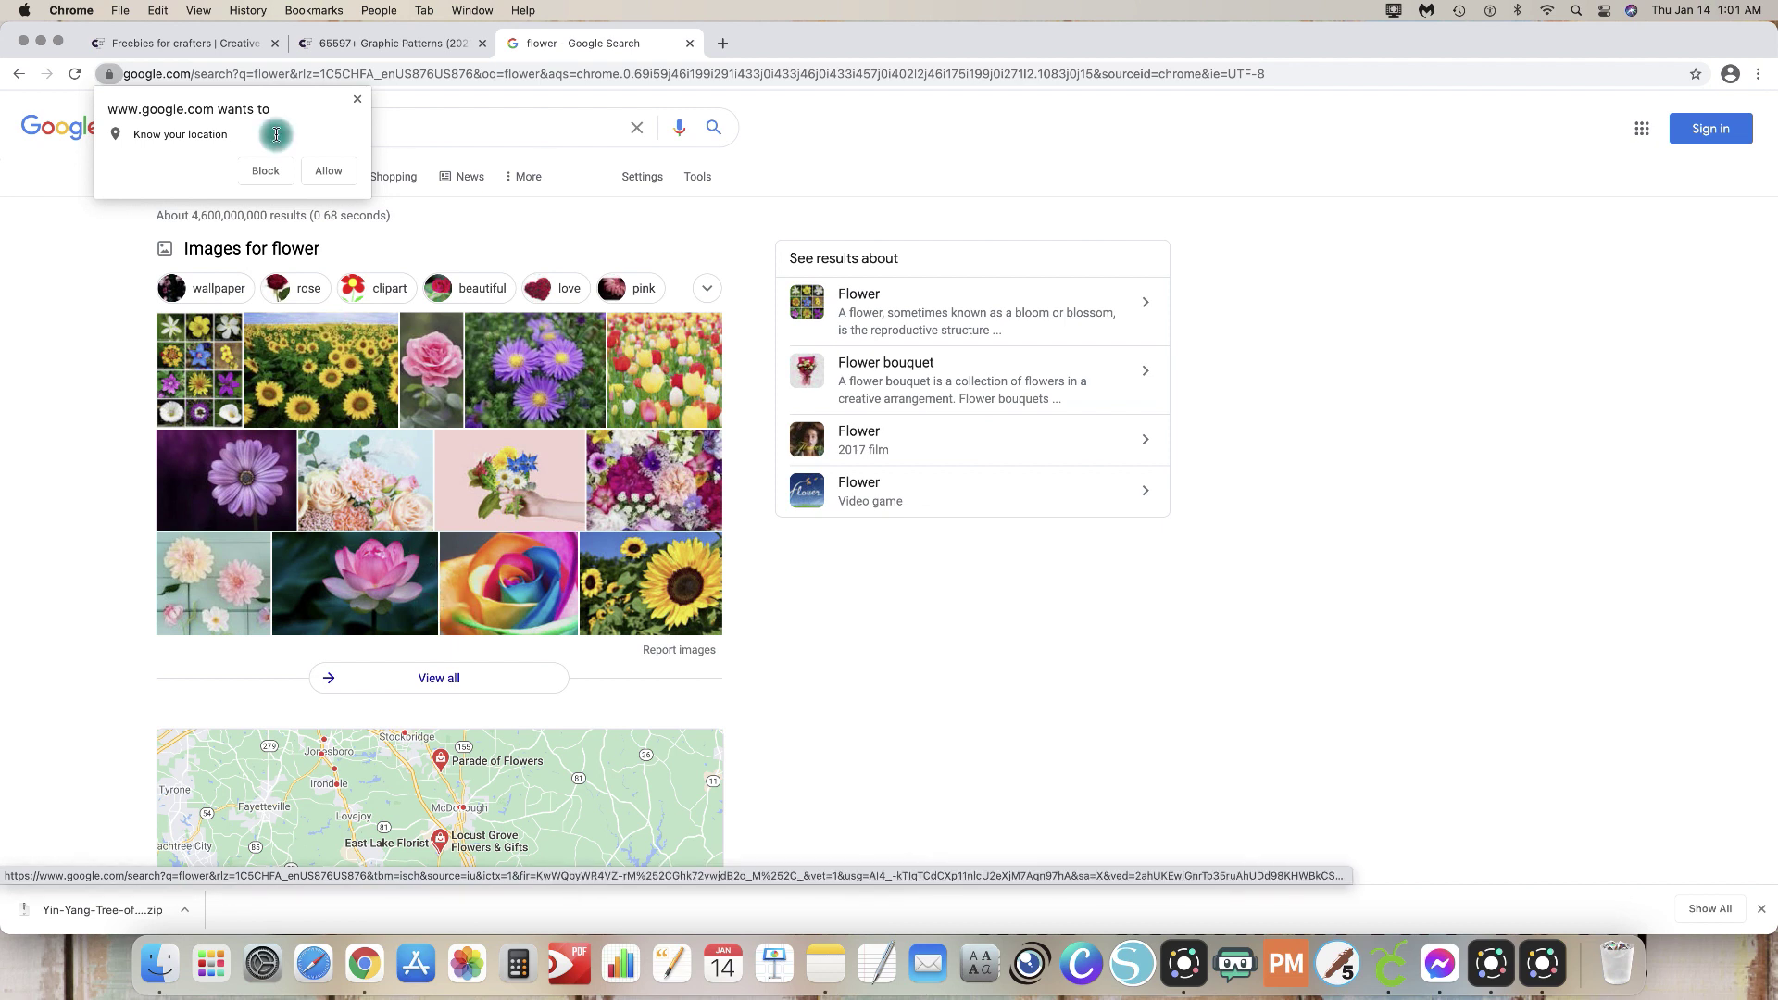
pyautogui.click(514, 126)
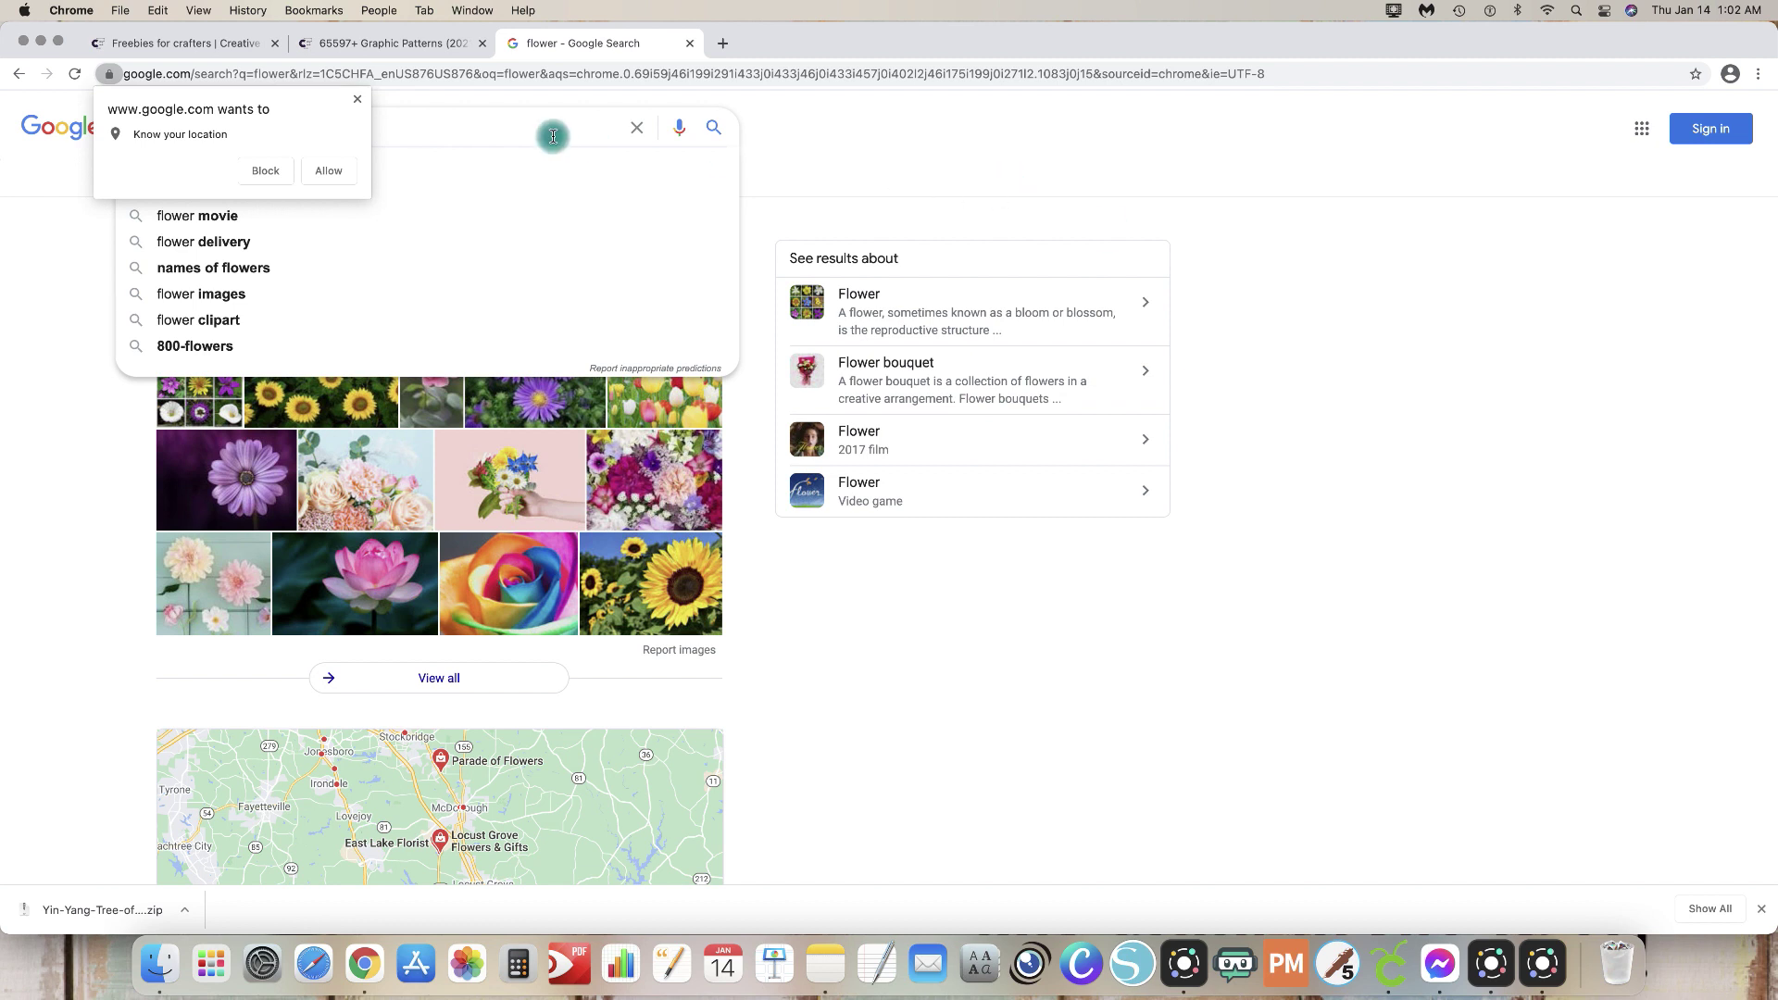
pyautogui.click(357, 103)
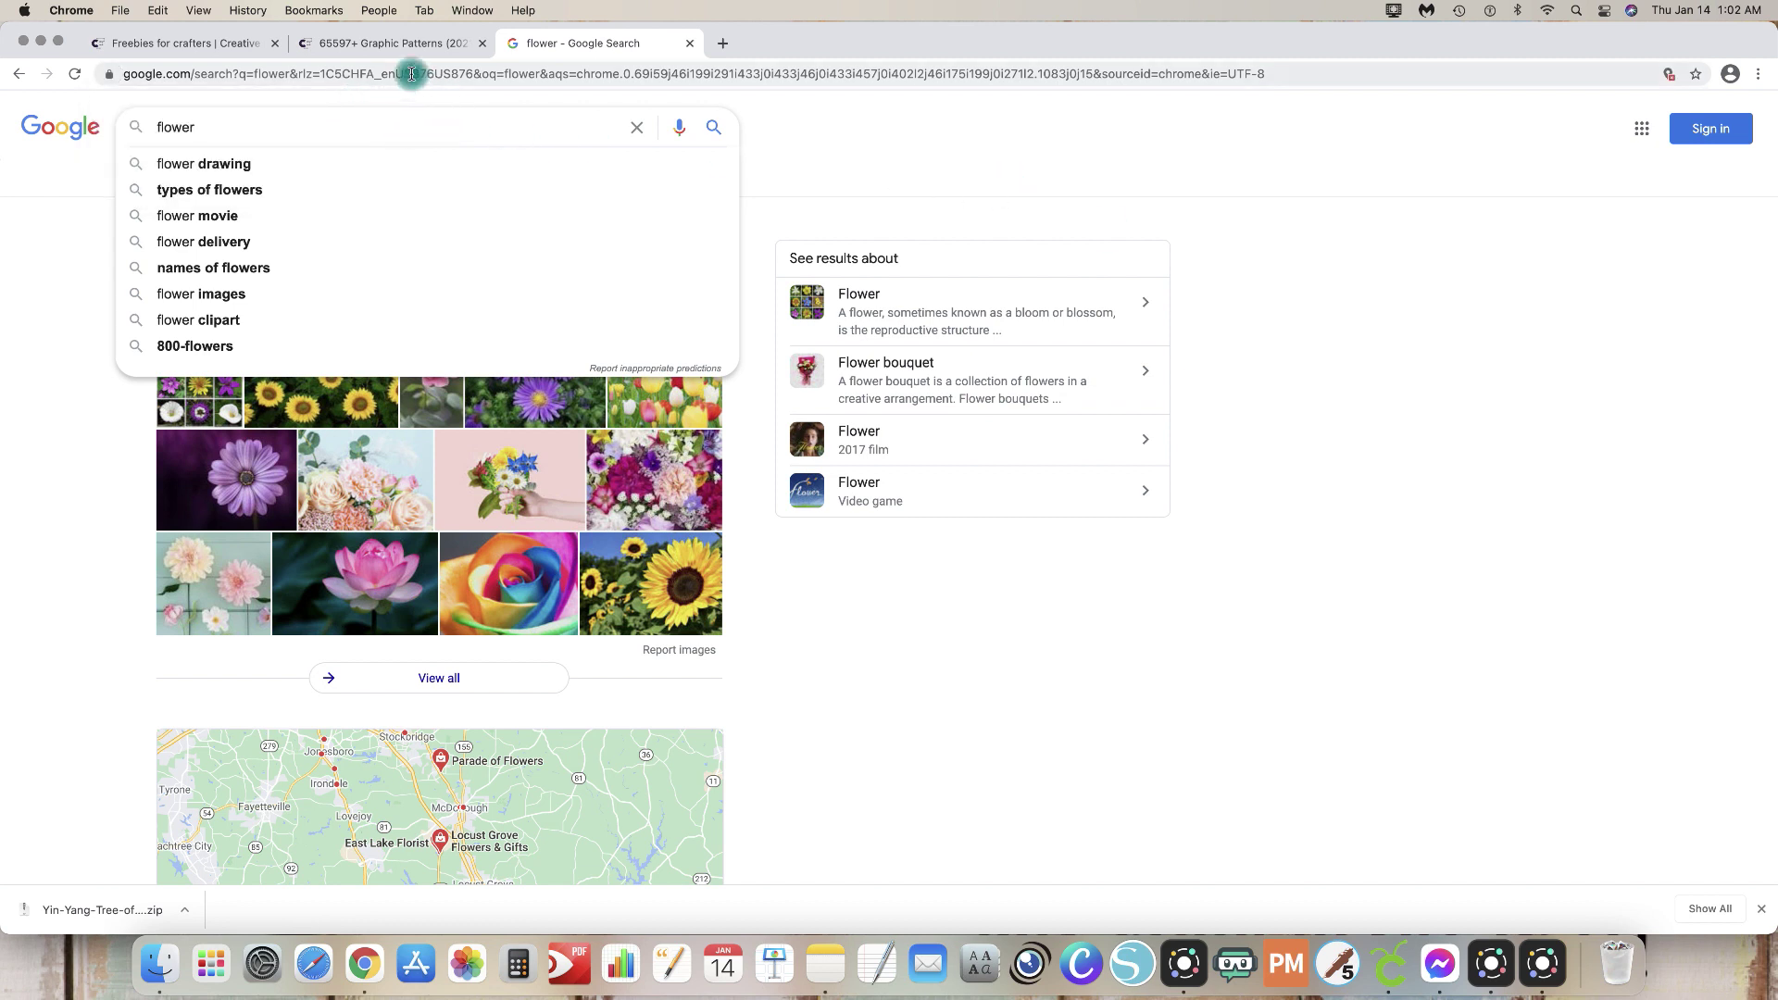
# Step: Return to Cricut Design Space and open the fill options for YinYang tree2
pyautogui.click(316, 964)
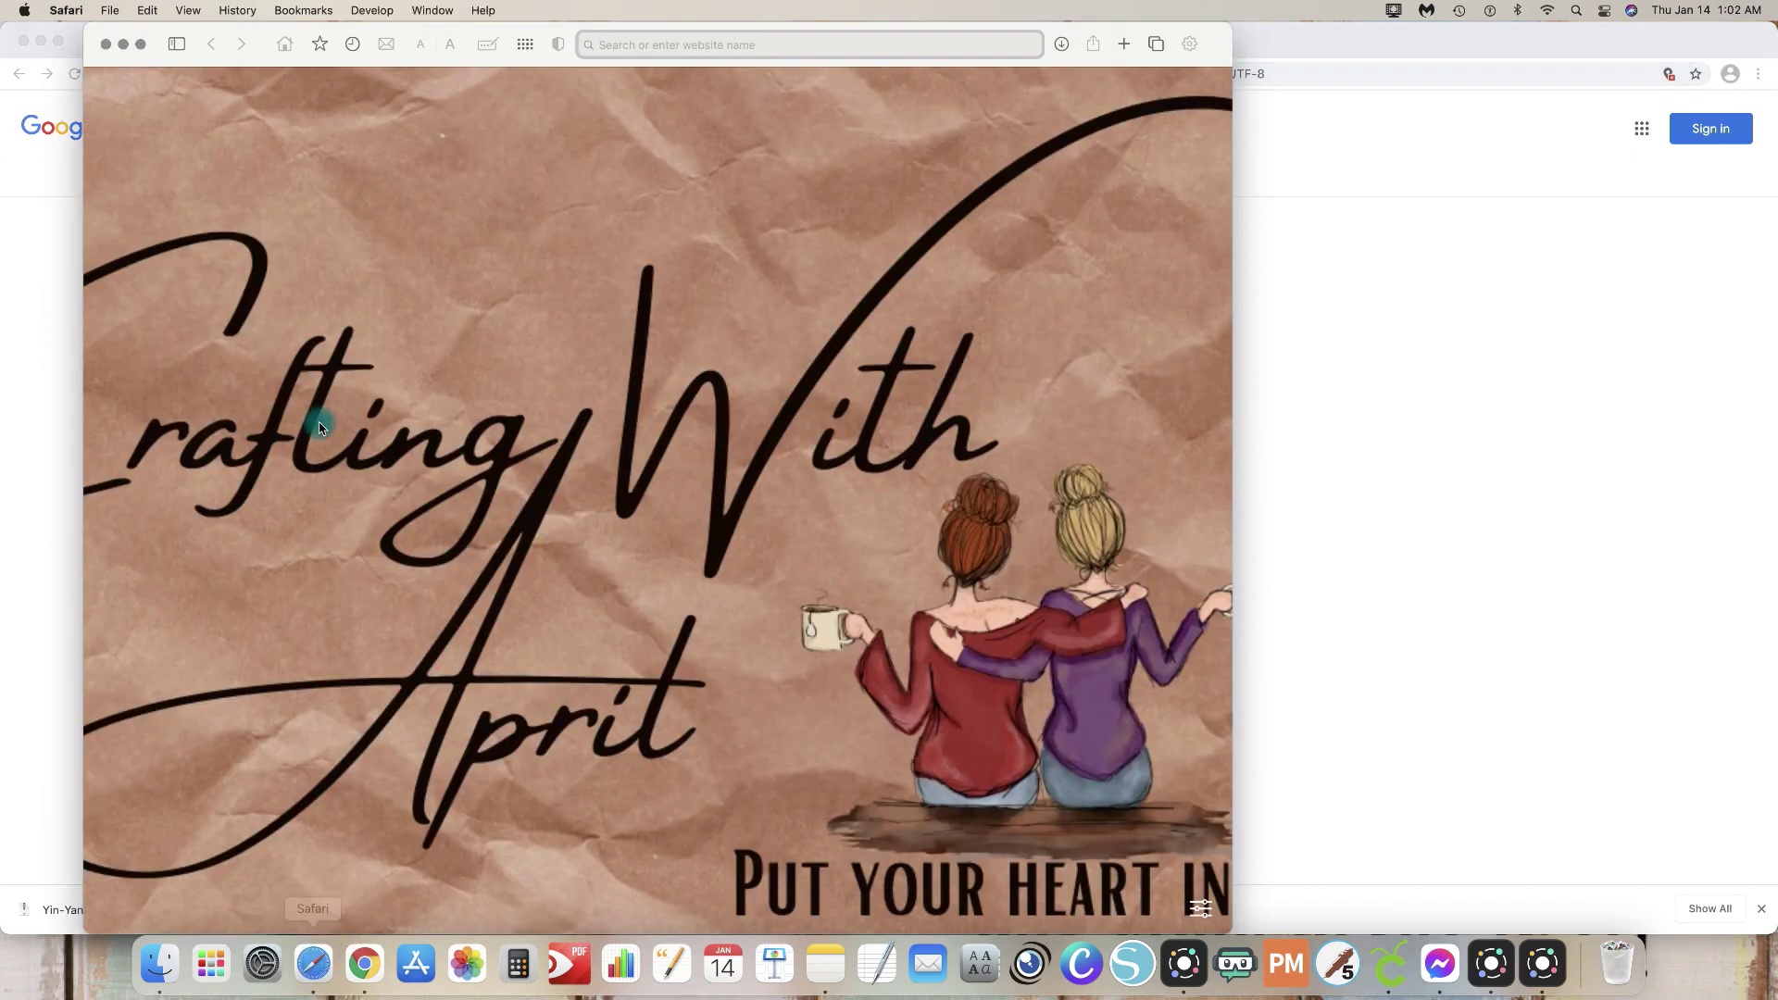
pyautogui.click(106, 44)
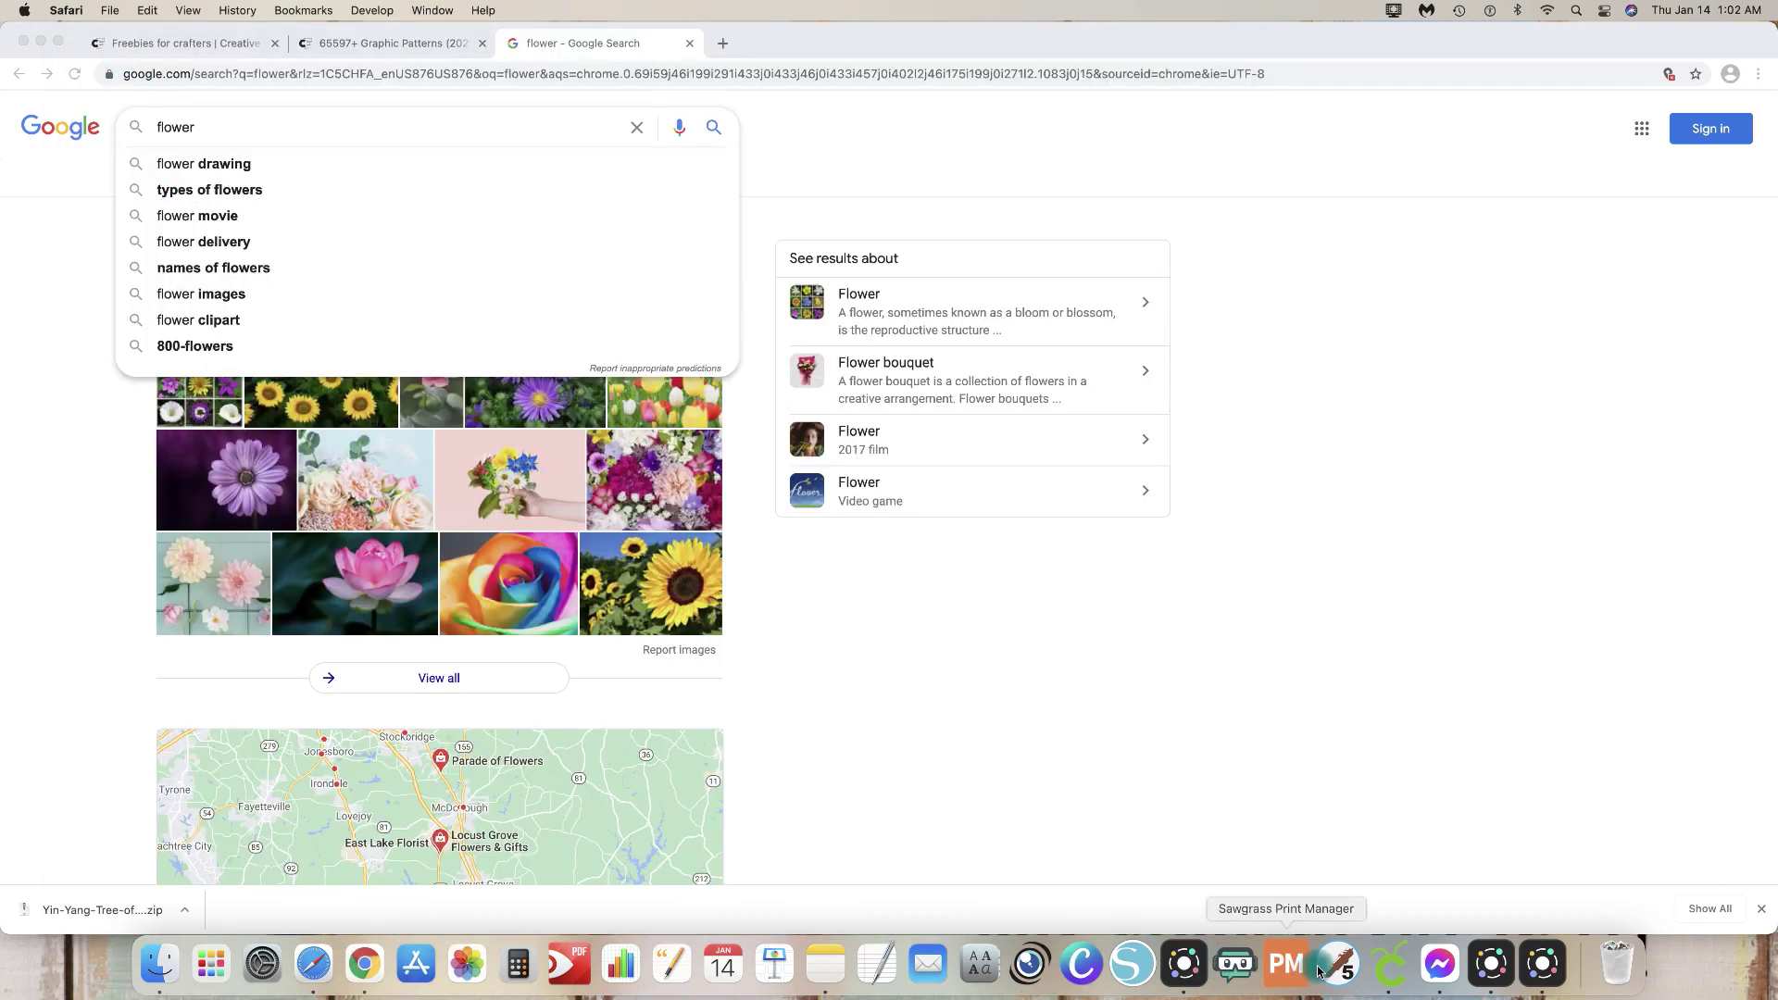
pyautogui.click(1387, 968)
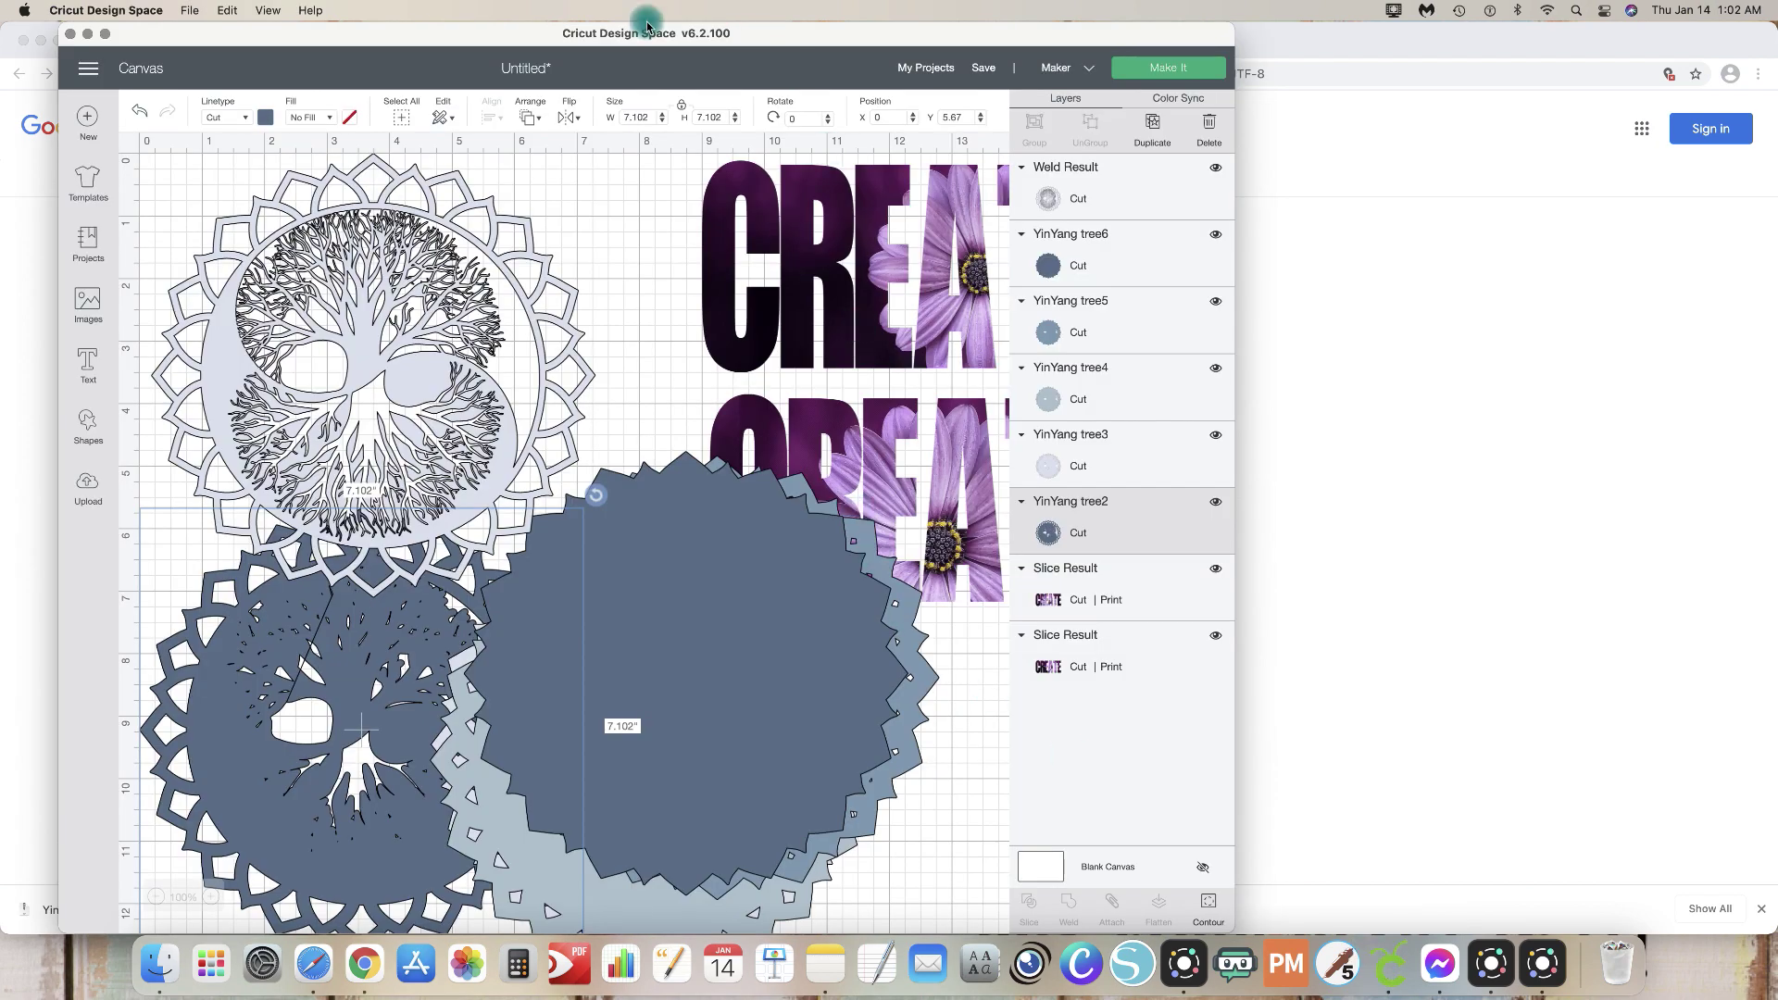
pyautogui.click(305, 119)
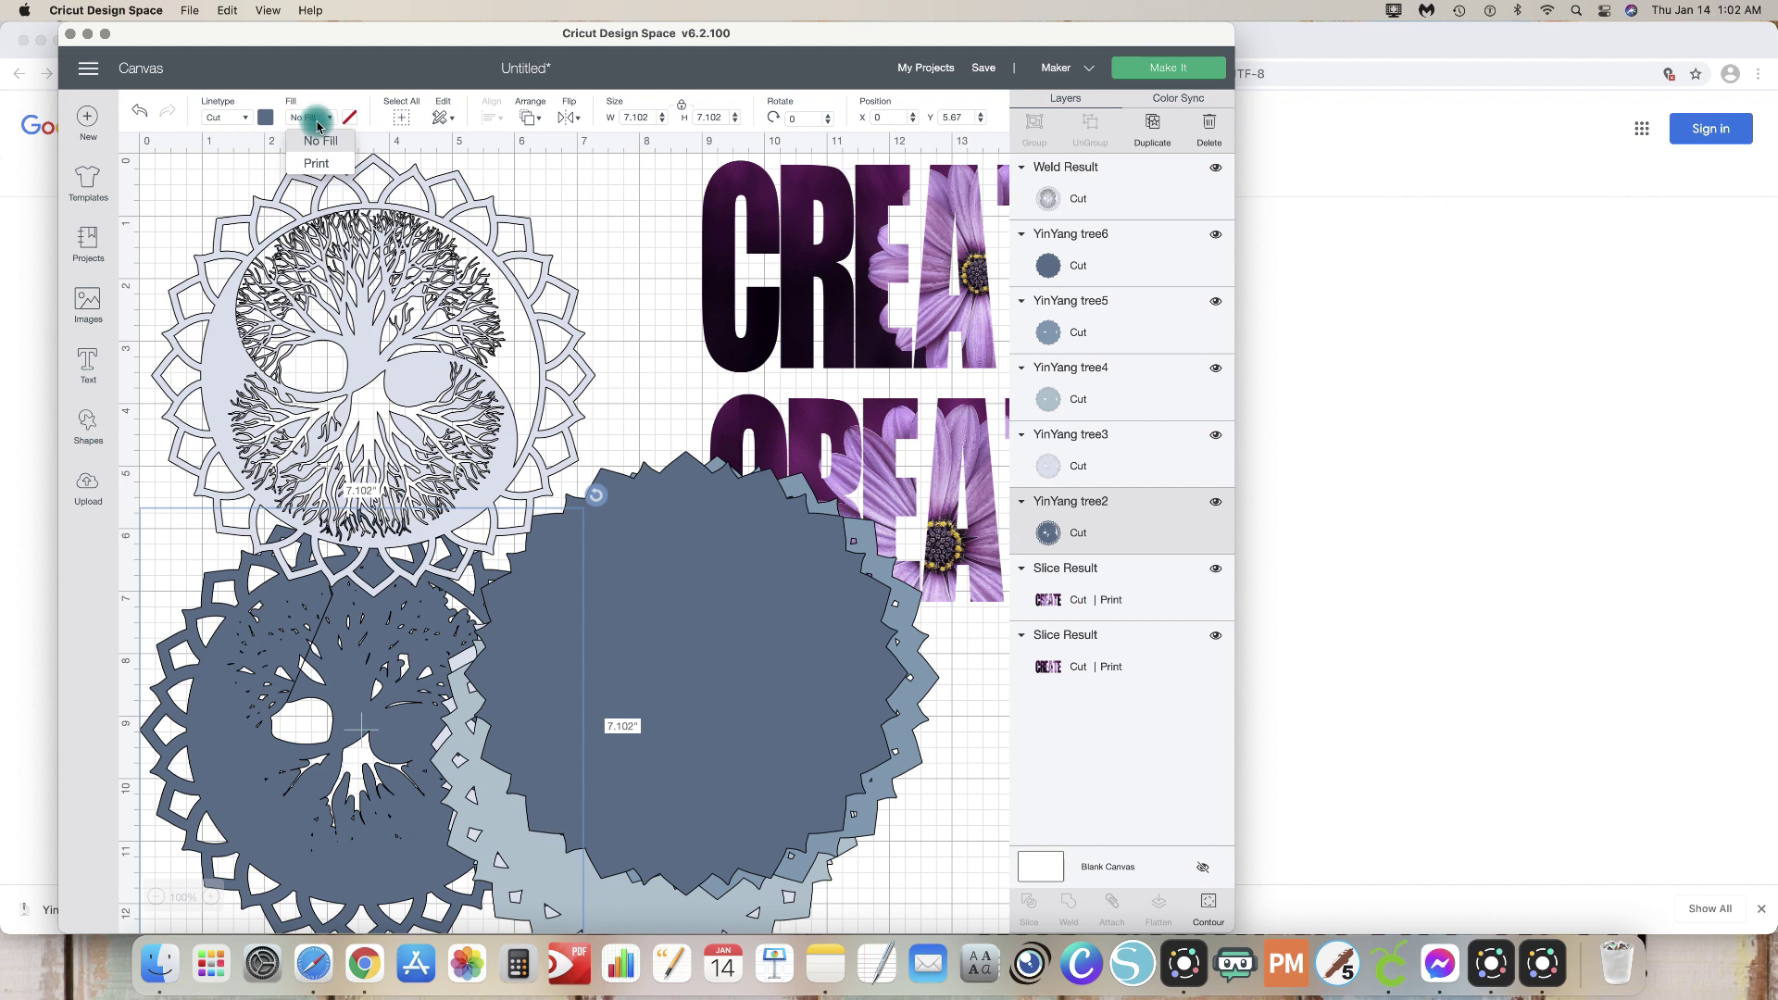
pyautogui.click(338, 126)
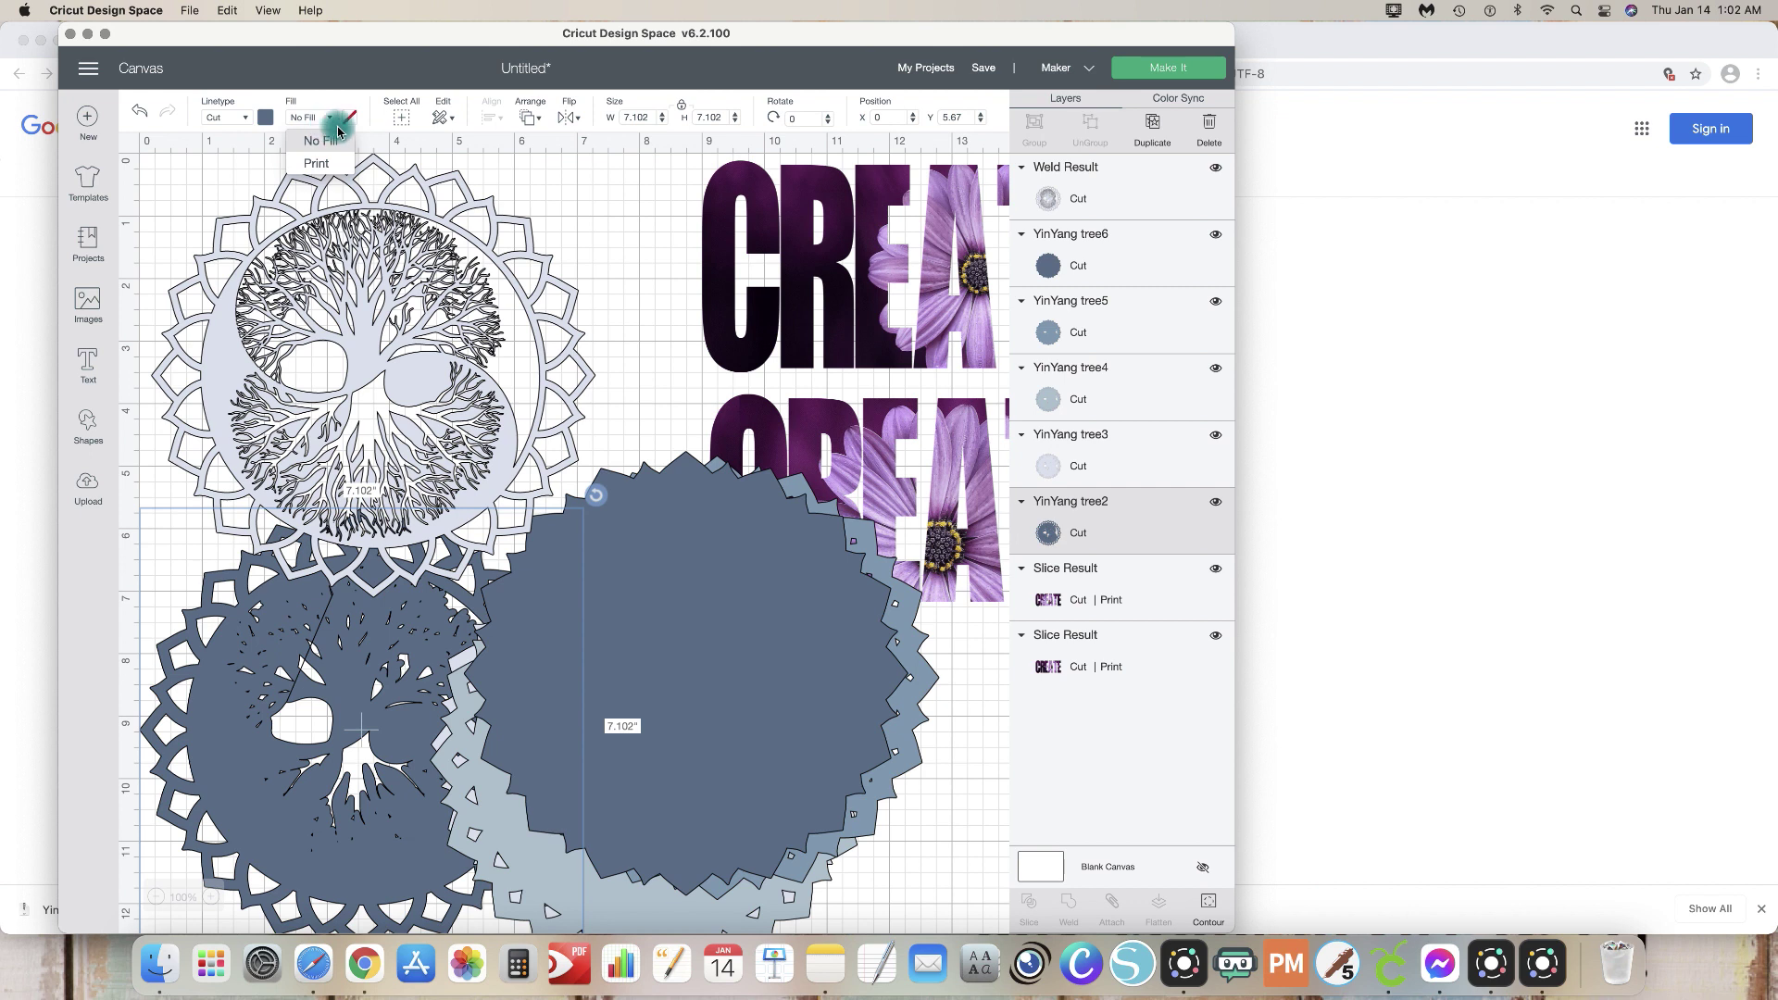